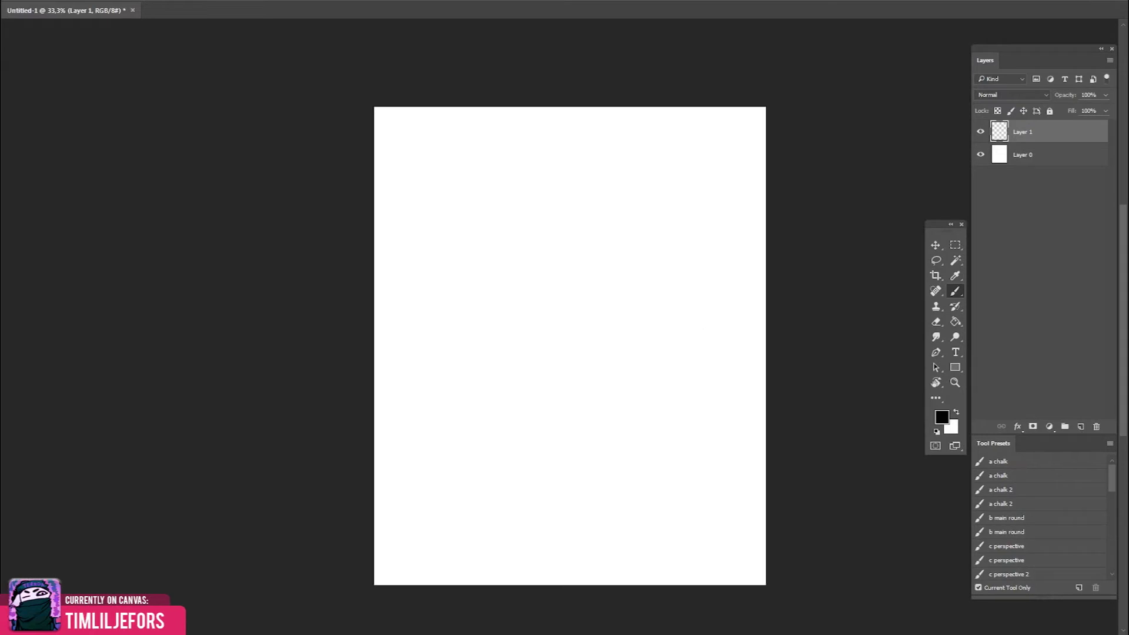
Zoom in on the top of the blank page and pick a round inking brush
key(ctrl+plus)
drag(660, 343, 648, 368)
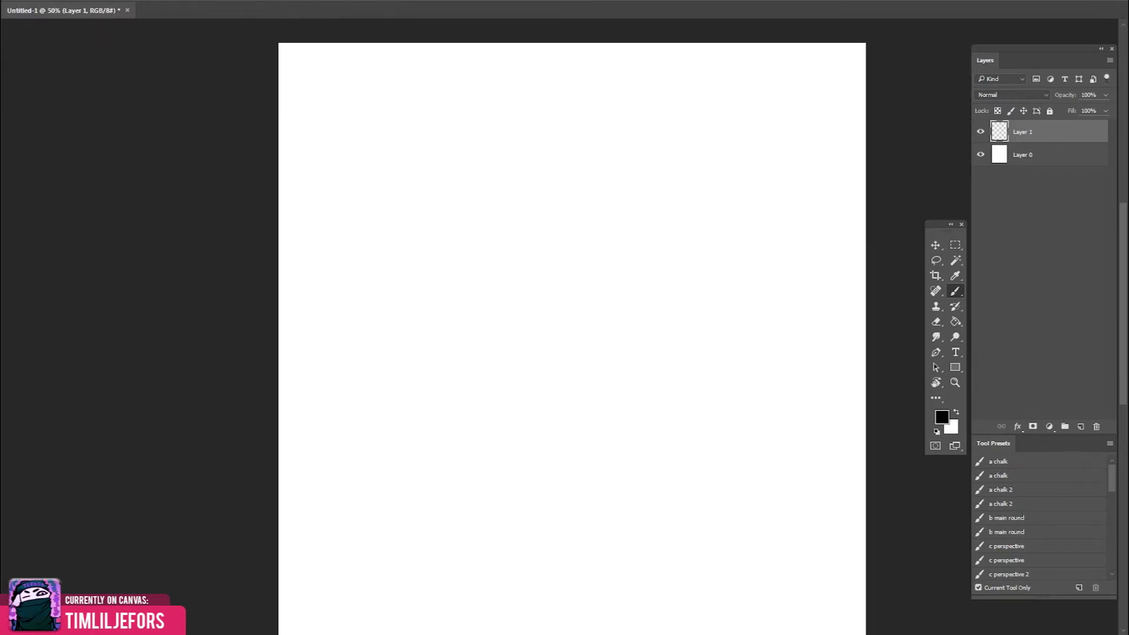
mouse_move(504, 225)
mouse_down()
mouse_move(517, 277)
mouse_move(600, 279)
mouse_up()
key(ctrl+z)
right_click(609, 262)
double_click(674, 475)
Draw the leaf-shaped eye and fill it with dark curved stripes
mouse_move(553, 198)
mouse_down()
mouse_move(522, 229)
mouse_move(545, 219)
mouse_move(542, 282)
mouse_move(600, 242)
mouse_up()
click(519, 239)
key(ctrl+z)
key(ctrl+z)
key(r)
key(b)
key(Escape)
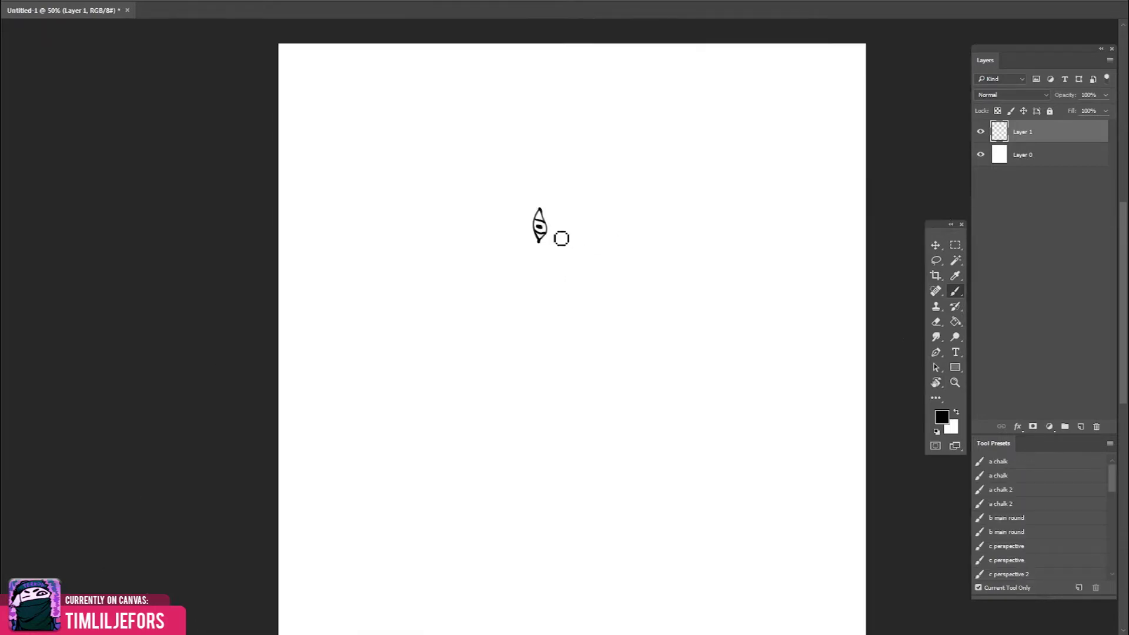
drag(535, 222, 546, 234)
Redraw the eye's right outline and lower tip, and sketch the spiky hair fringe beside it
key(e)
right_click(533, 227)
key(Escape)
key(b)
scroll(540, 247, up, 1)
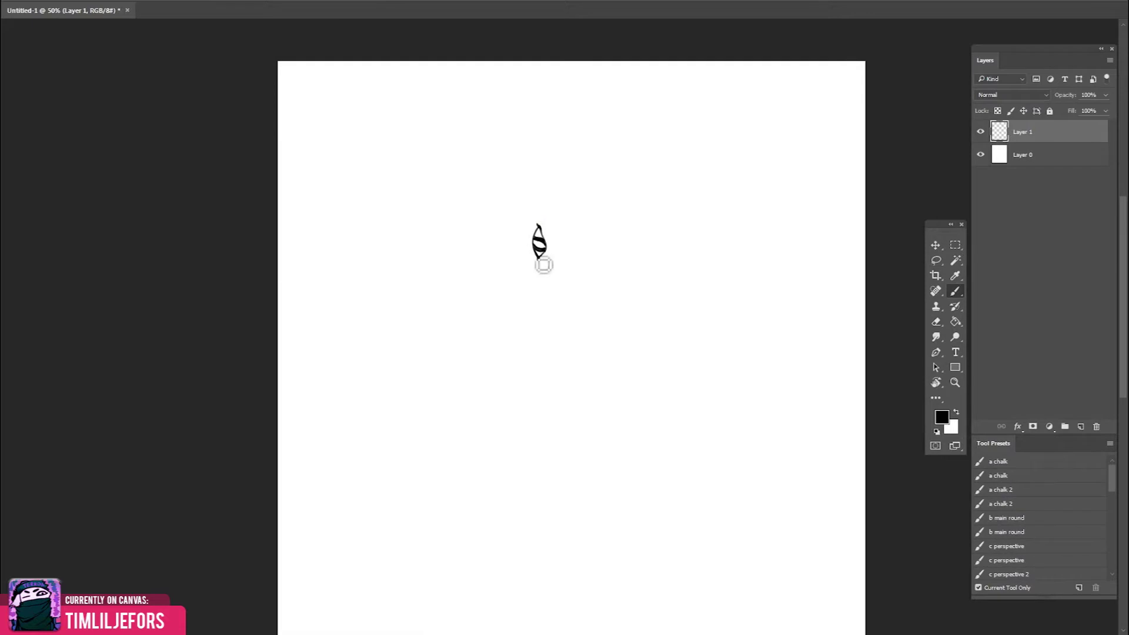
mouse_move(540, 259)
mouse_down()
mouse_move(544, 227)
mouse_move(533, 258)
mouse_up()
mouse_move(538, 213)
mouse_down()
mouse_move(525, 241)
mouse_move(478, 229)
mouse_move(516, 199)
mouse_move(508, 189)
mouse_up()
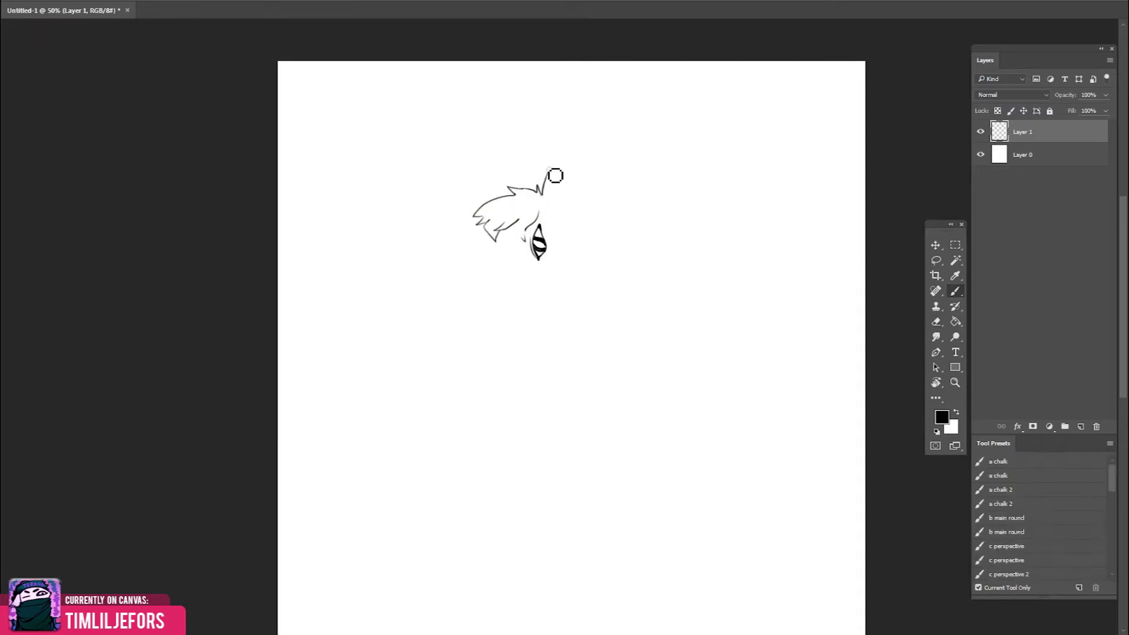
Draw two tall ear outlines above the hair, touch up the spikes, and add a small clip on the left ear
mouse_move(541, 194)
mouse_down()
mouse_move(563, 139)
mouse_move(562, 191)
mouse_move(517, 187)
mouse_up()
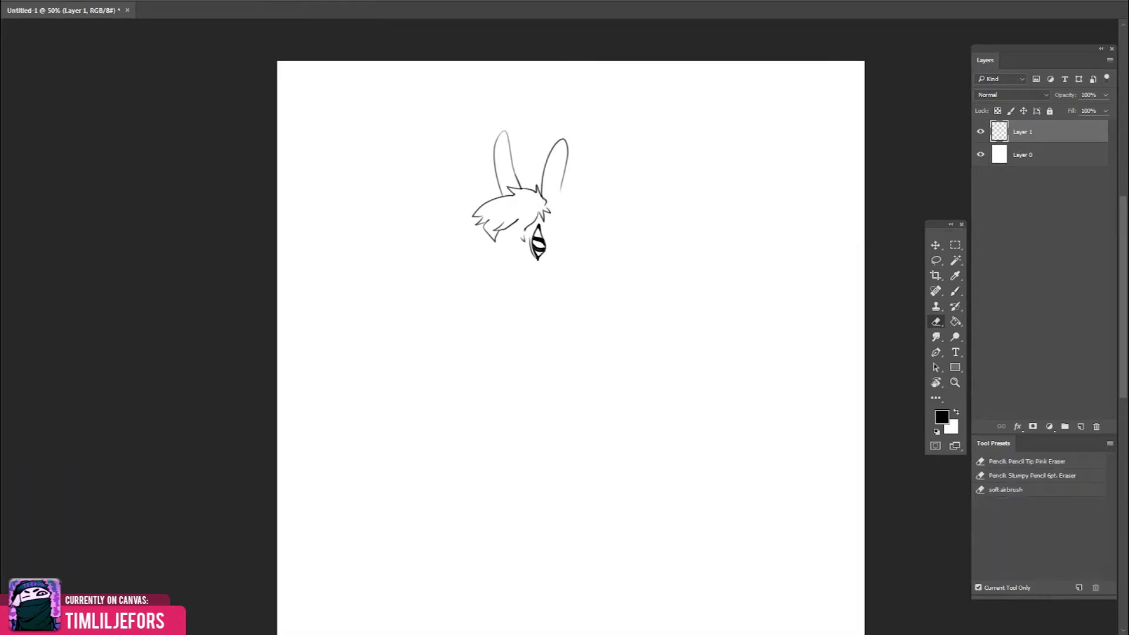
mouse_move(551, 213)
mouse_down()
mouse_move(558, 228)
mouse_move(526, 259)
mouse_up()
key(e)
key(b)
scroll(558, 257, up, 1)
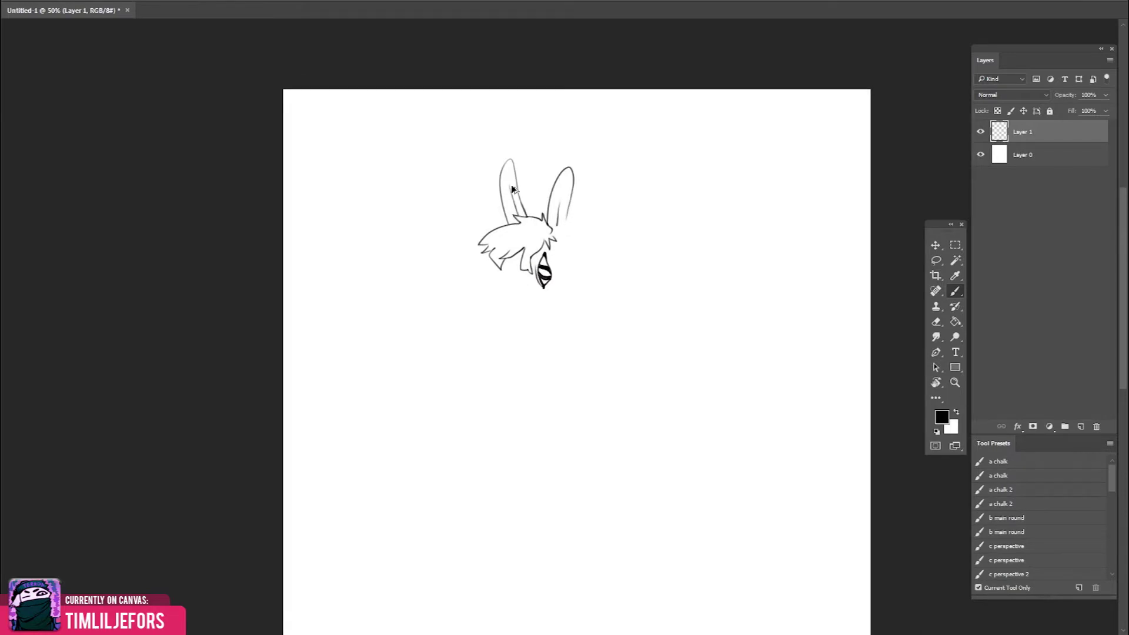
scroll(570, 224, up, 1)
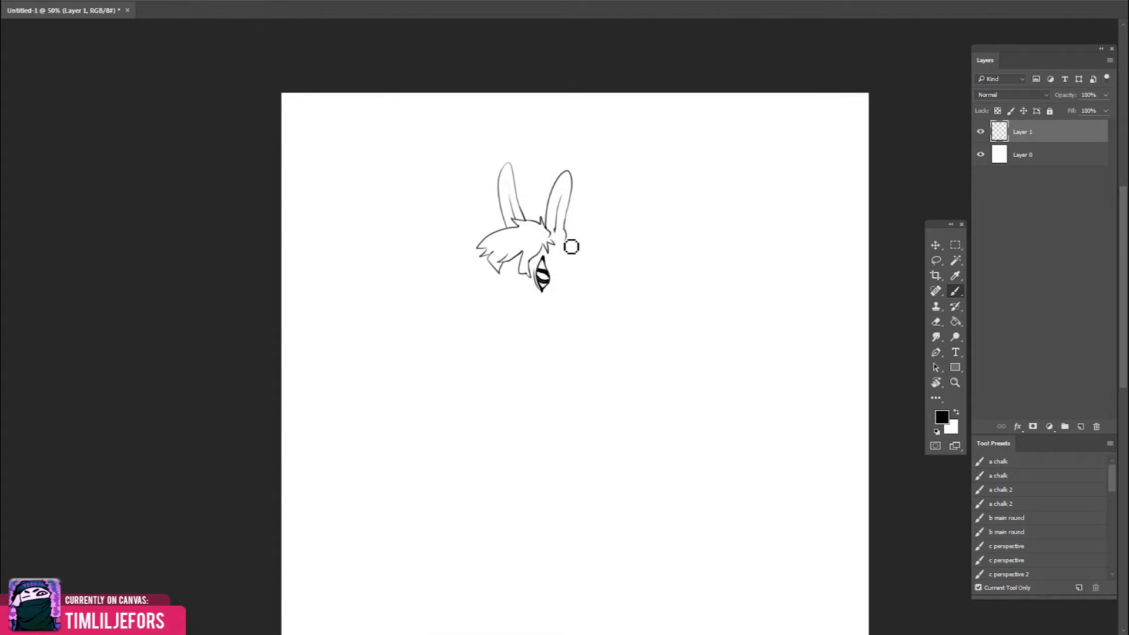
scroll(592, 200, left, 1)
scroll(592, 200, up, 3)
key(e)
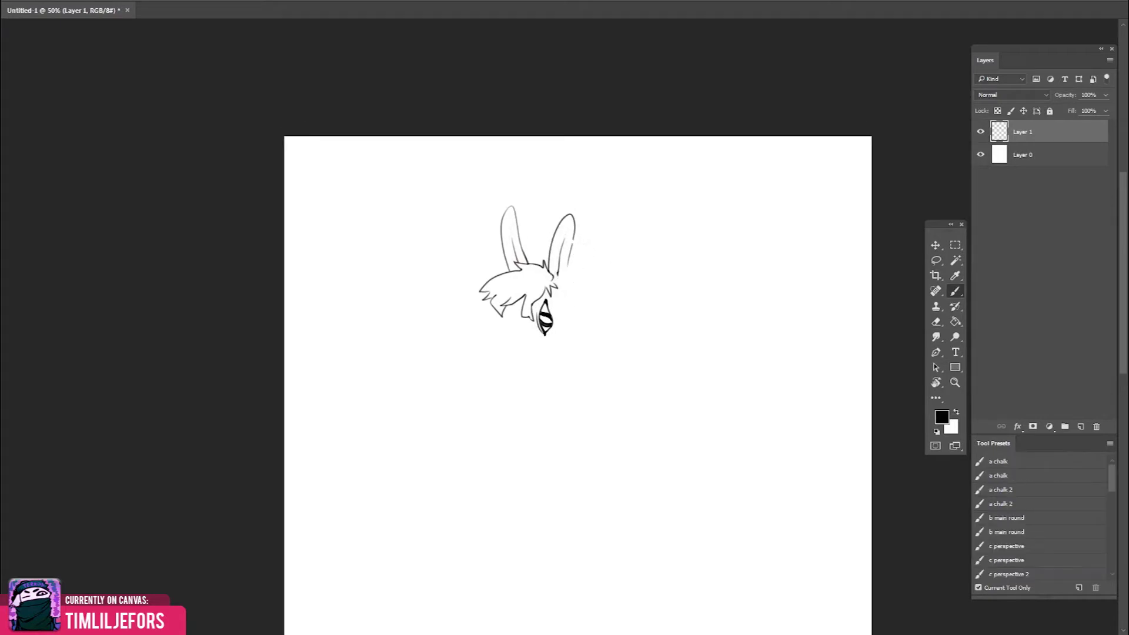
key(b)
drag(518, 241, 524, 237)
Erase a stray stroke near the head and nudge the mouth marks into place
key(e)
drag(594, 253, 598, 194)
key(b)
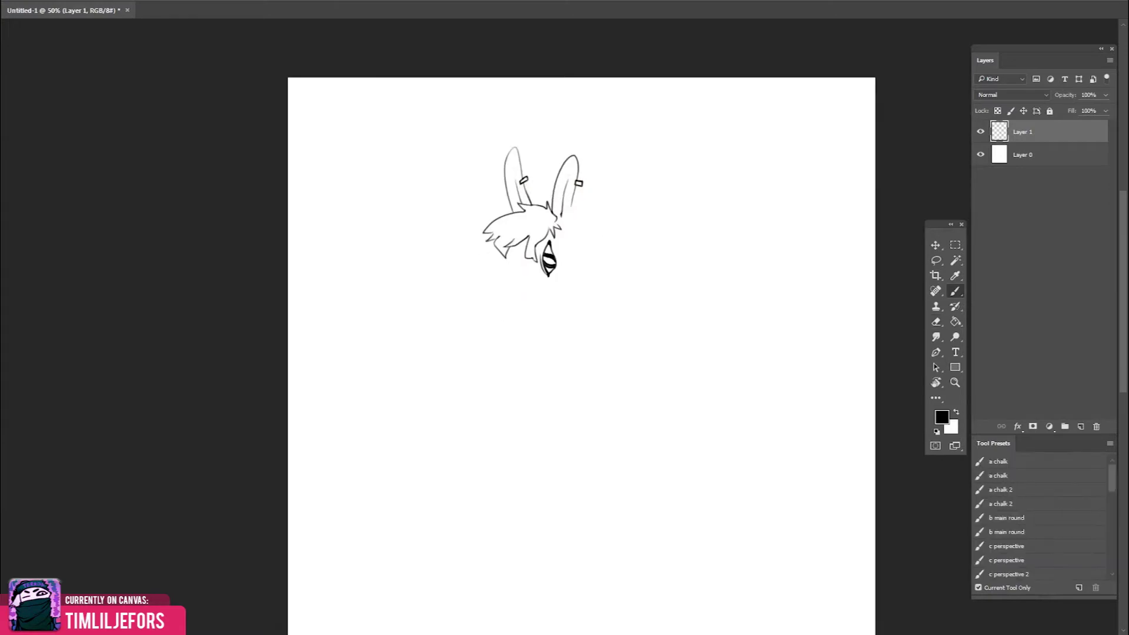
drag(521, 276, 548, 289)
key(ctrl+z)
key(ctrl+z)
key(v)
drag(531, 293, 537, 300)
key(b)
Draw the cheek and jaw line, small face dots, and the right side of the head
drag(504, 253, 513, 285)
click(514, 274)
key(e)
drag(527, 268, 520, 258)
key(b)
drag(568, 223, 566, 276)
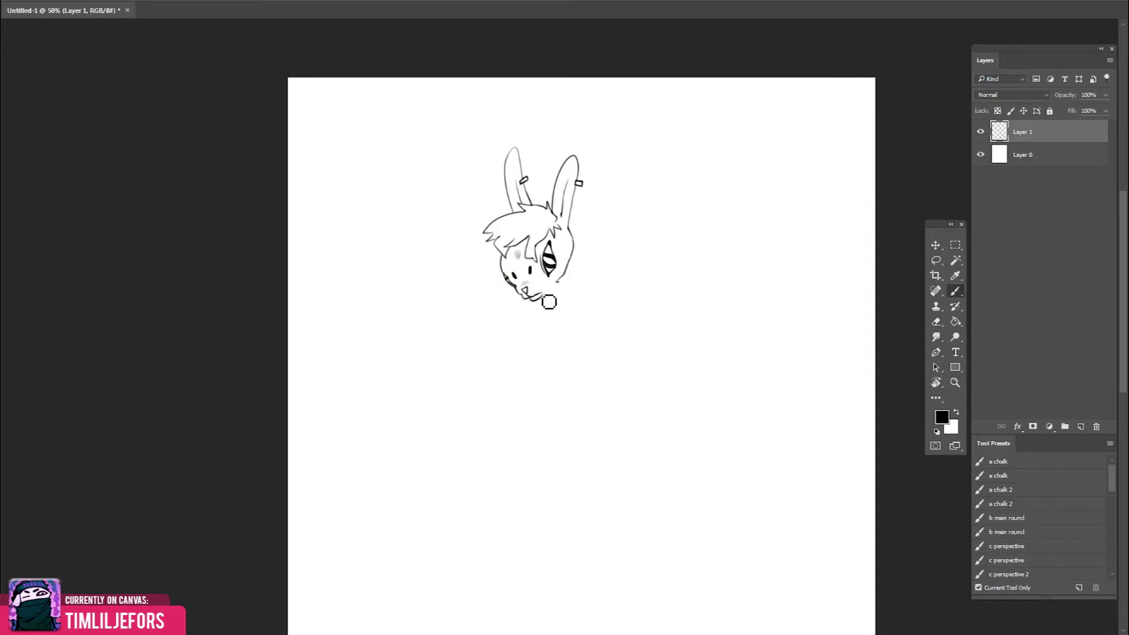
key(e)
key(b)
mouse_move(564, 288)
mouse_down()
mouse_move(558, 281)
mouse_move(525, 330)
mouse_move(548, 304)
mouse_move(531, 302)
mouse_move(545, 323)
mouse_up()
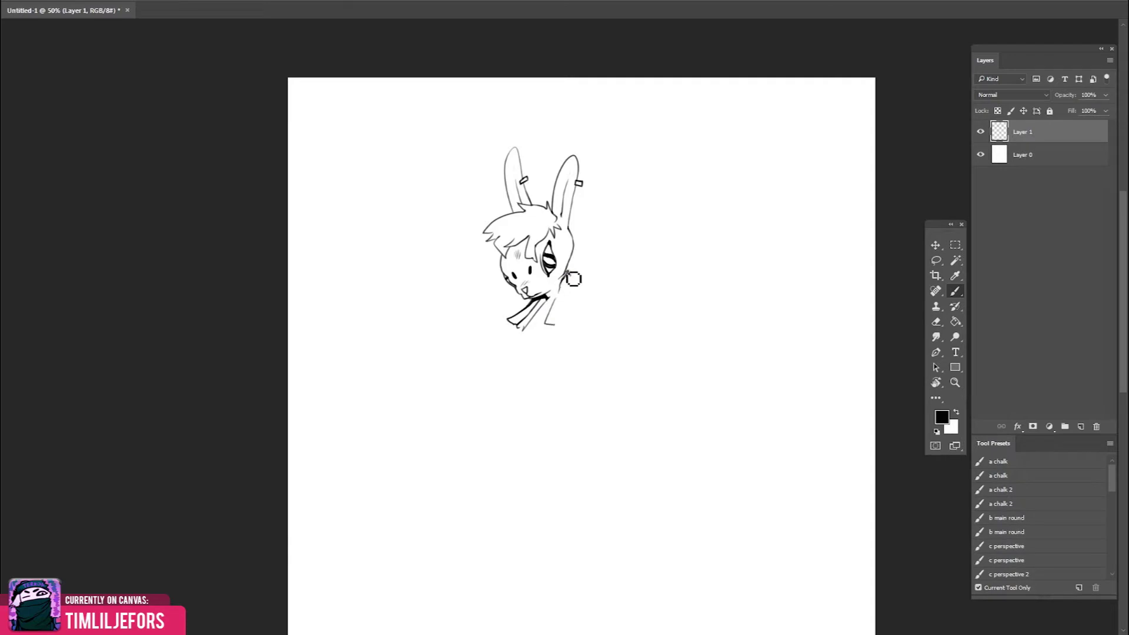
Outline the right side of the neck and the collar
key(e)
key(b)
key(e)
key(b)
mouse_move(568, 273)
mouse_down()
mouse_move(579, 285)
mouse_move(560, 332)
mouse_up()
key(e)
key(b)
key(e)
key(b)
drag(591, 327, 596, 333)
key(e)
key(b)
drag(560, 338, 573, 304)
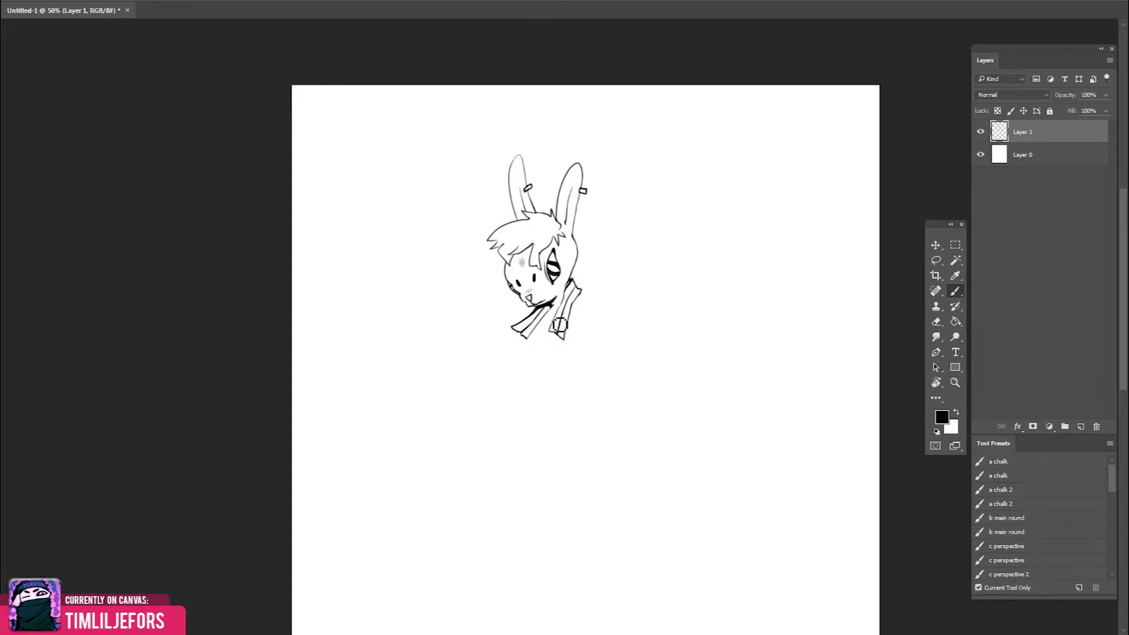
Draw the shoulder line, the right body contour and the arm line below the collar
key(ctrl+s)
key(Escape)
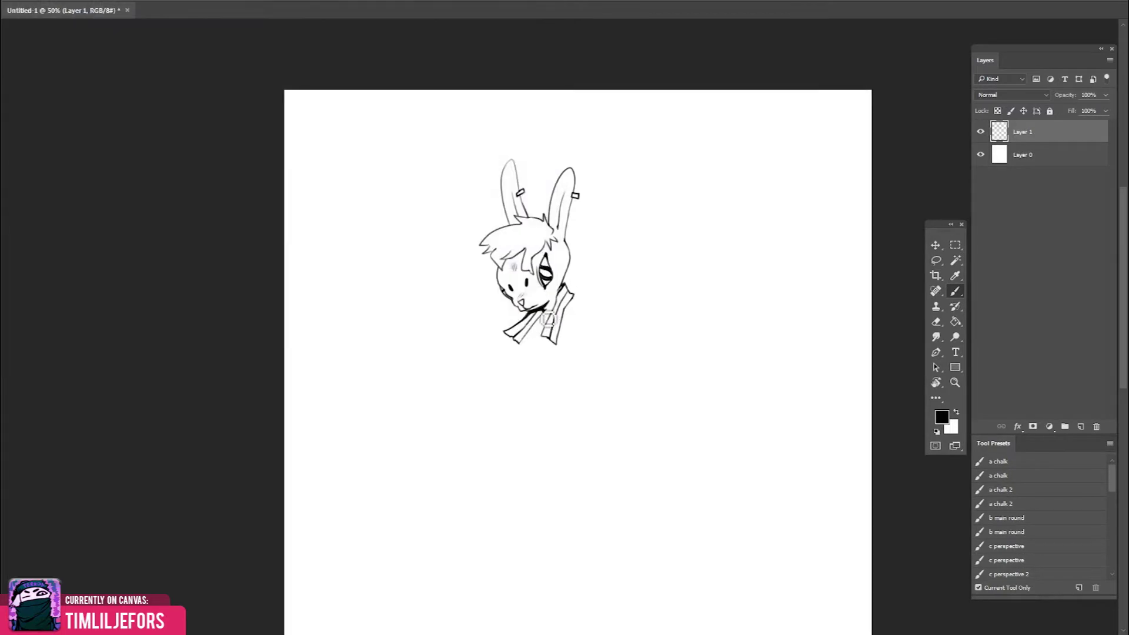
key(e)
key(b)
key(e)
key(b)
mouse_move(546, 327)
mouse_down()
mouse_move(596, 307)
mouse_move(571, 347)
mouse_up()
drag(595, 306, 610, 352)
mouse_move(611, 353)
mouse_down()
mouse_move(623, 307)
mouse_move(626, 351)
mouse_up()
drag(590, 304, 591, 313)
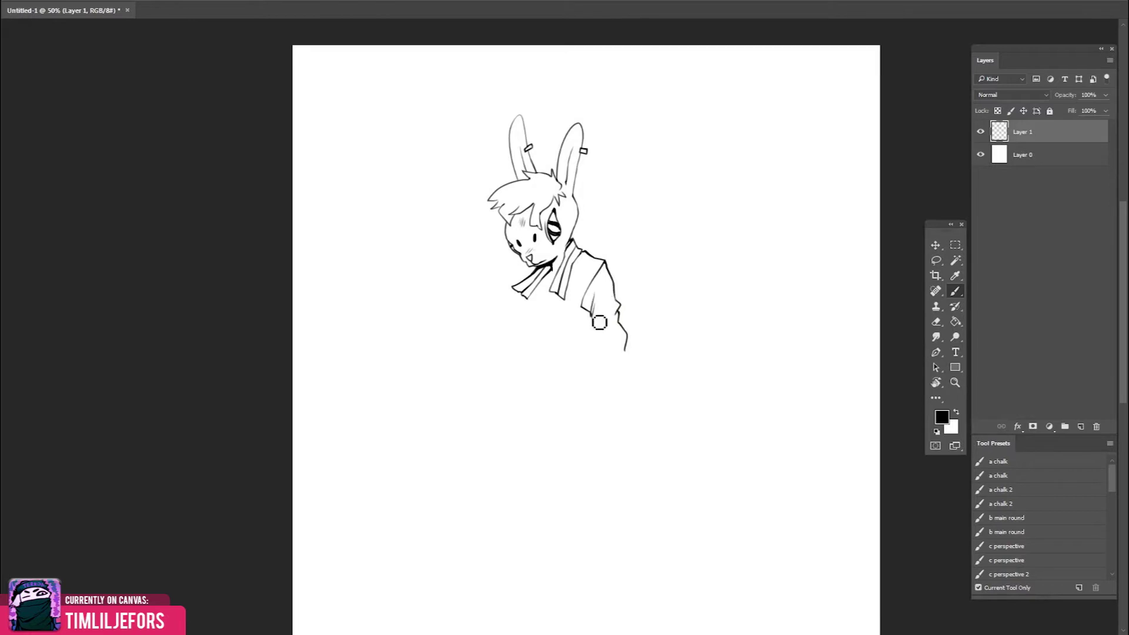
key(ctrl+s)
Save the drawing as tom vido.psd and draw the long sleeve down to the cuff
text(tom)
key(Return)
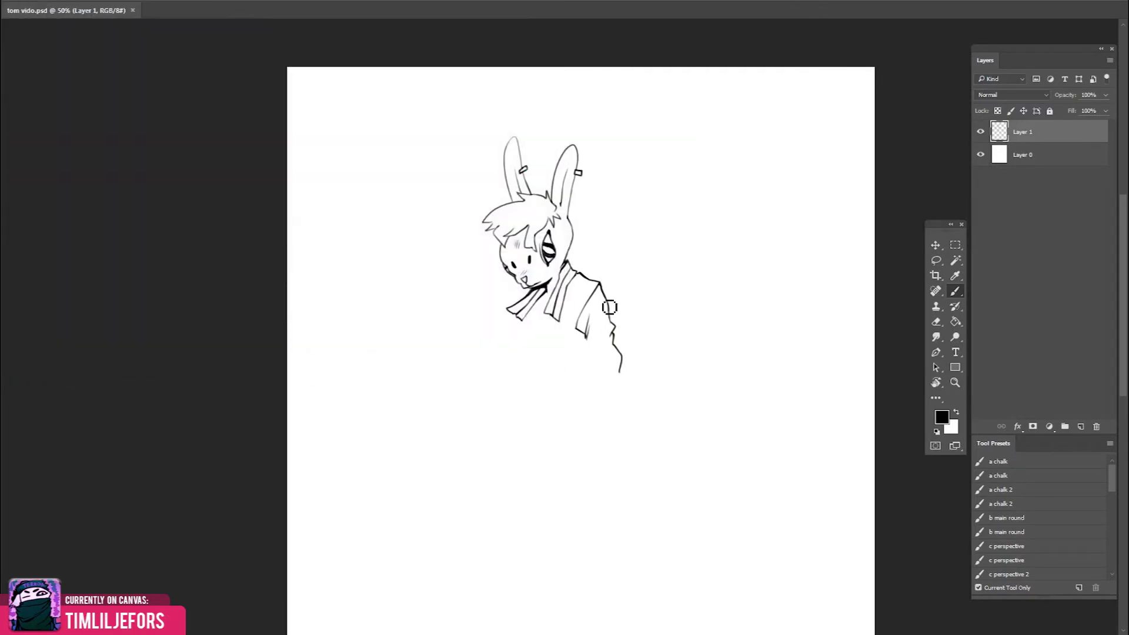
scroll(643, 315, down, 1)
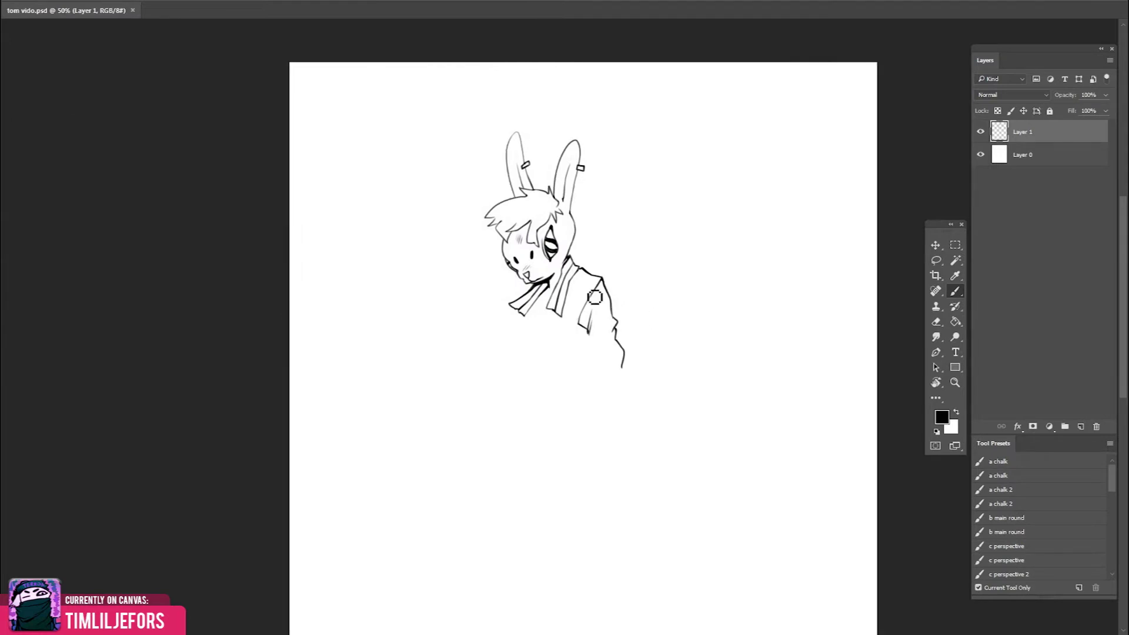
mouse_move(585, 327)
mouse_down()
mouse_move(595, 374)
mouse_move(624, 414)
mouse_up()
drag(595, 374, 616, 447)
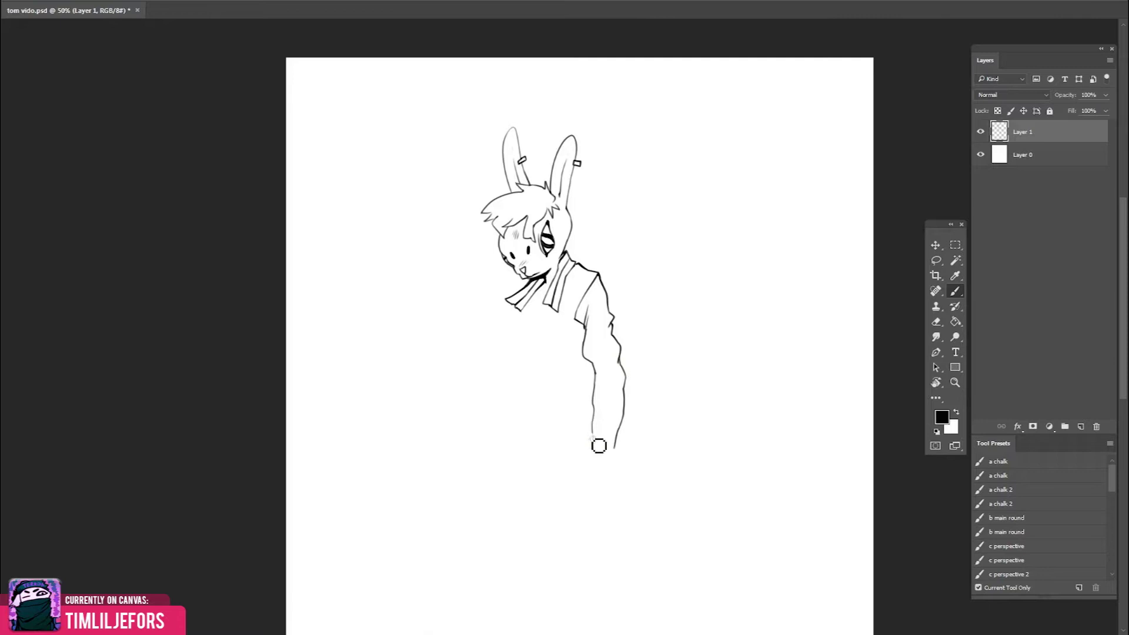
key(e)
key(b)
Check proportions with a horizontal flip, then draw the left body contour and a string under the collar
drag(645, 358, 647, 351)
drag(558, 325, 582, 384)
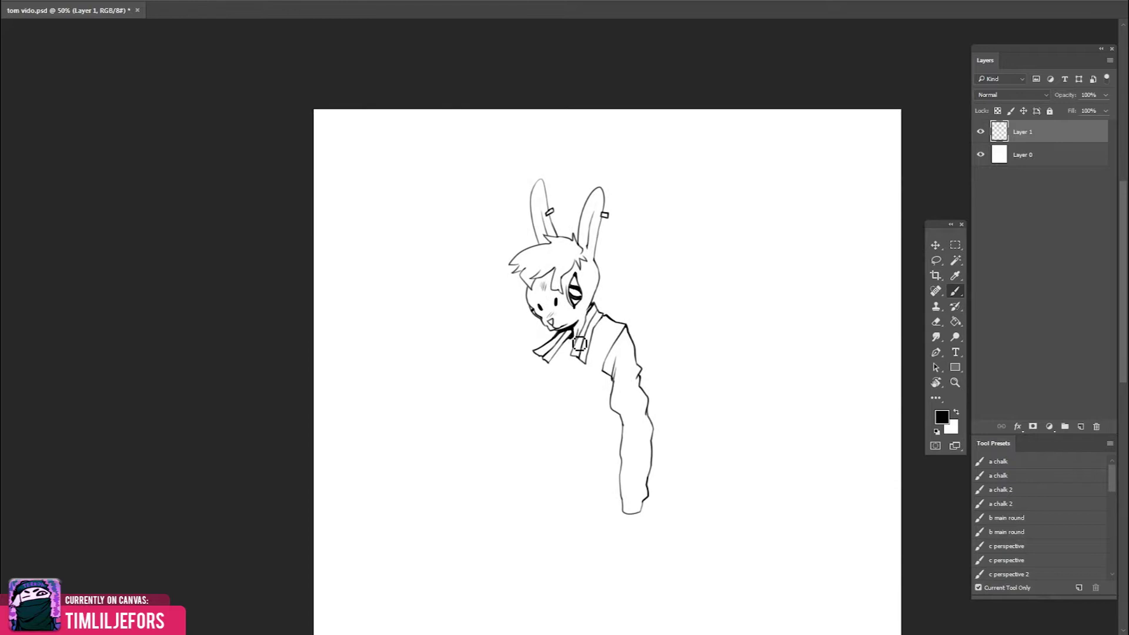
scroll(579, 342, up, 1)
key(h)
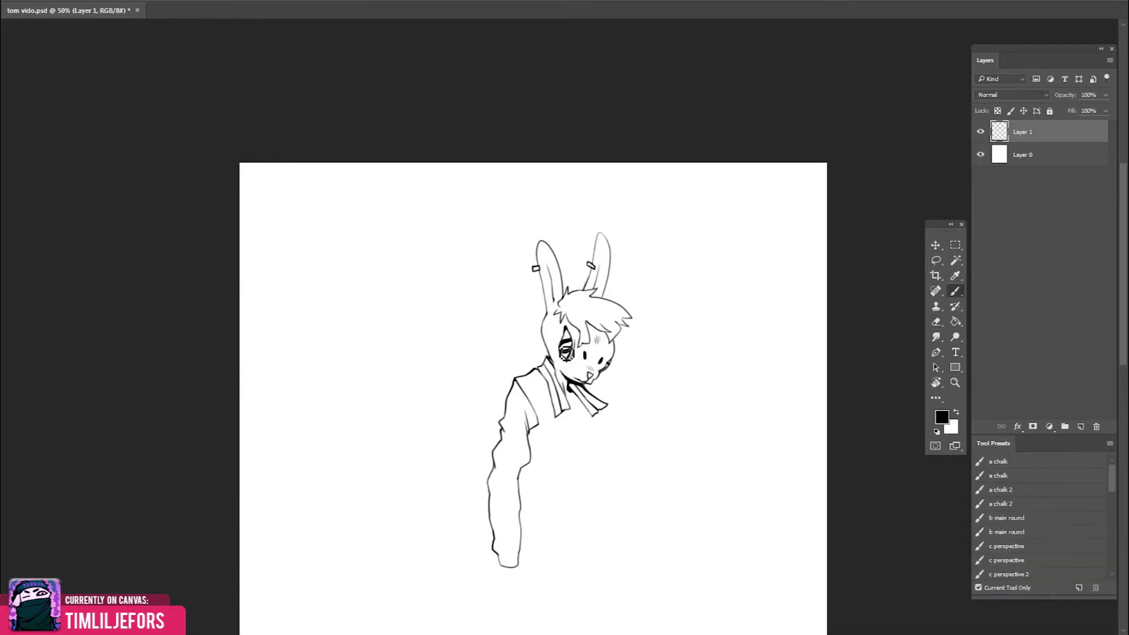
key(ctrl+z)
key(h)
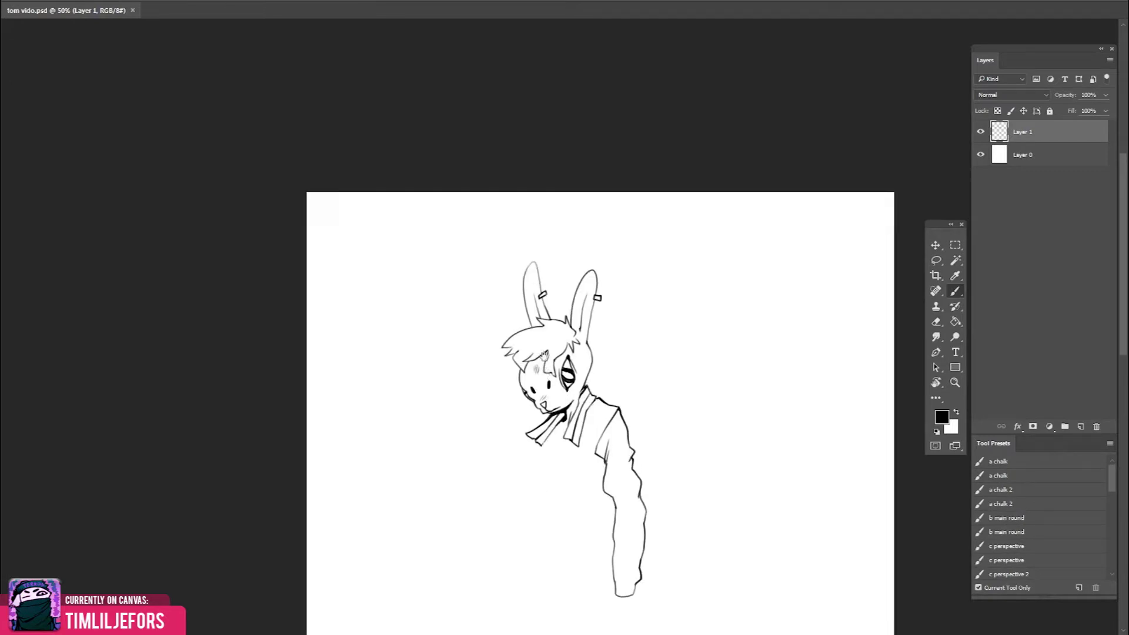
mouse_move(557, 382)
mouse_down()
mouse_move(630, 350)
mouse_move(609, 346)
mouse_move(638, 321)
mouse_up()
drag(600, 362, 570, 494)
drag(583, 412, 590, 370)
drag(571, 322, 582, 446)
Trace the collar's top edge and darken the cheek blush, checking with a mirrored canvas
key(ctrl+shift+h)
mouse_move(594, 318)
mouse_down()
mouse_move(625, 340)
mouse_move(624, 329)
mouse_move(622, 423)
mouse_move(597, 477)
mouse_up()
key(e)
key(b)
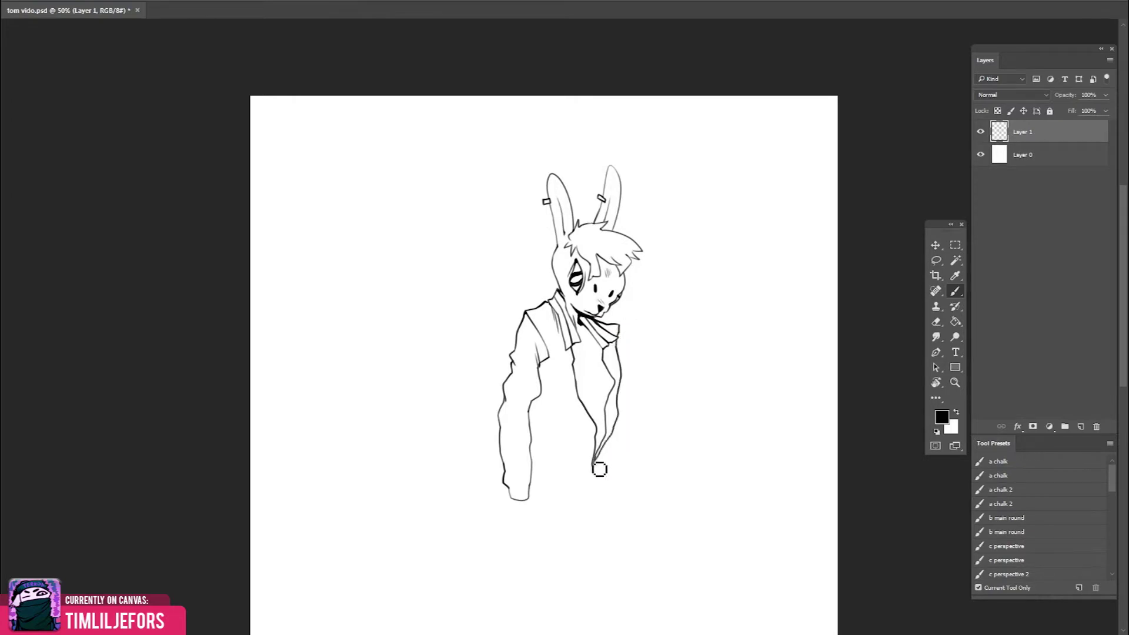
key(ctrl+shift+h)
drag(597, 327, 618, 362)
key(e)
key(b)
drag(545, 276, 549, 272)
key(e)
key(b)
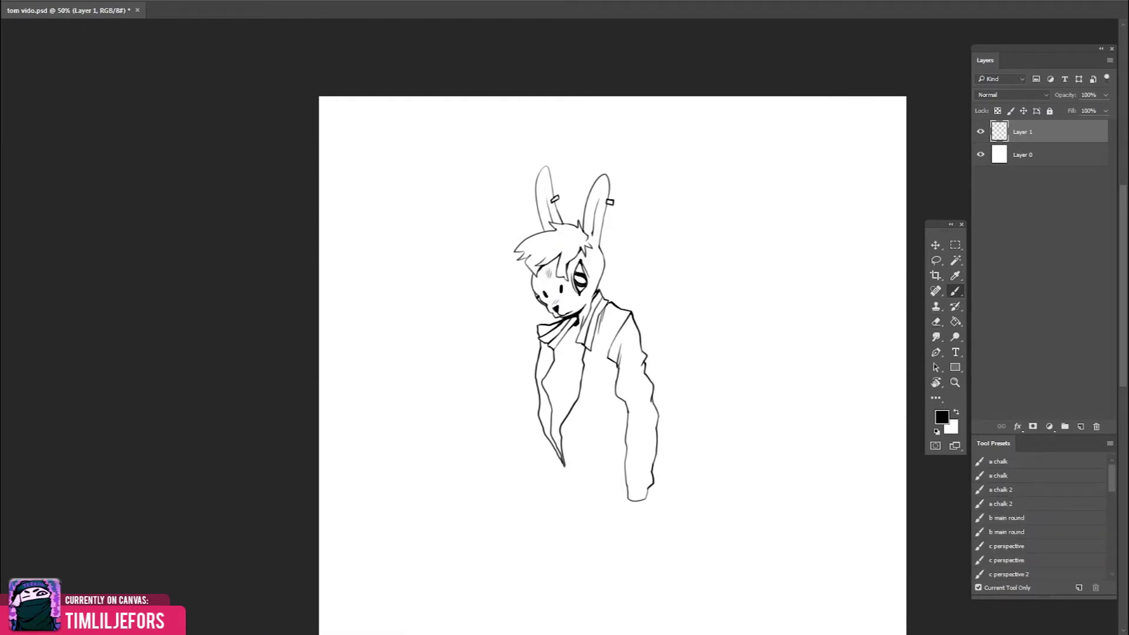
Rotate and mirror the canvas to check the figure from both directions
key(r)
drag(592, 252, 513, 260)
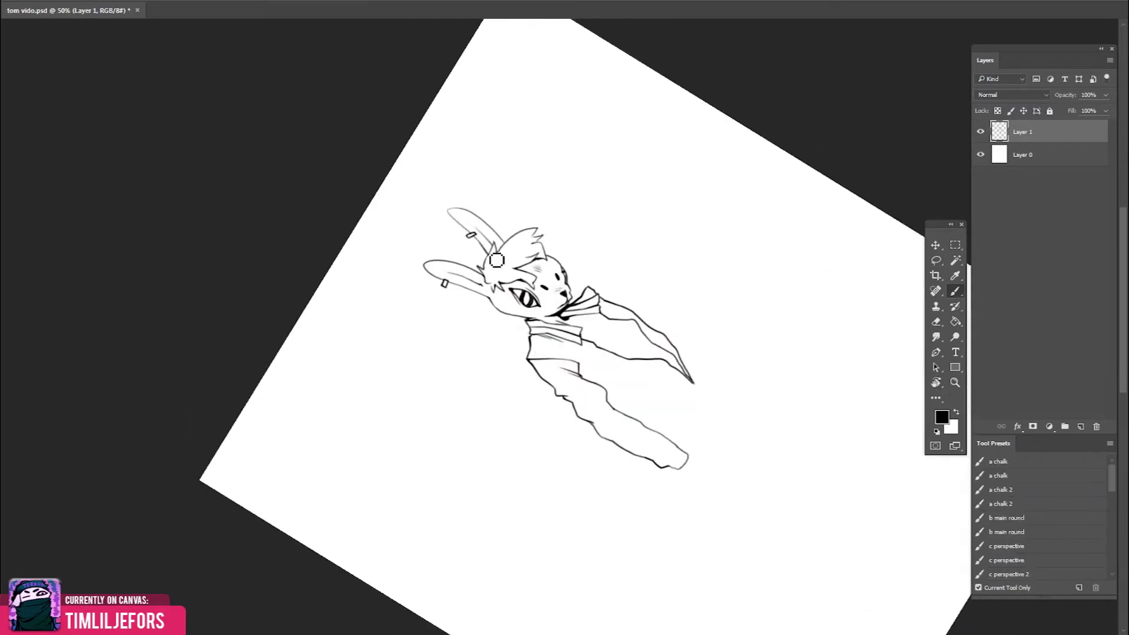
key(Escape)
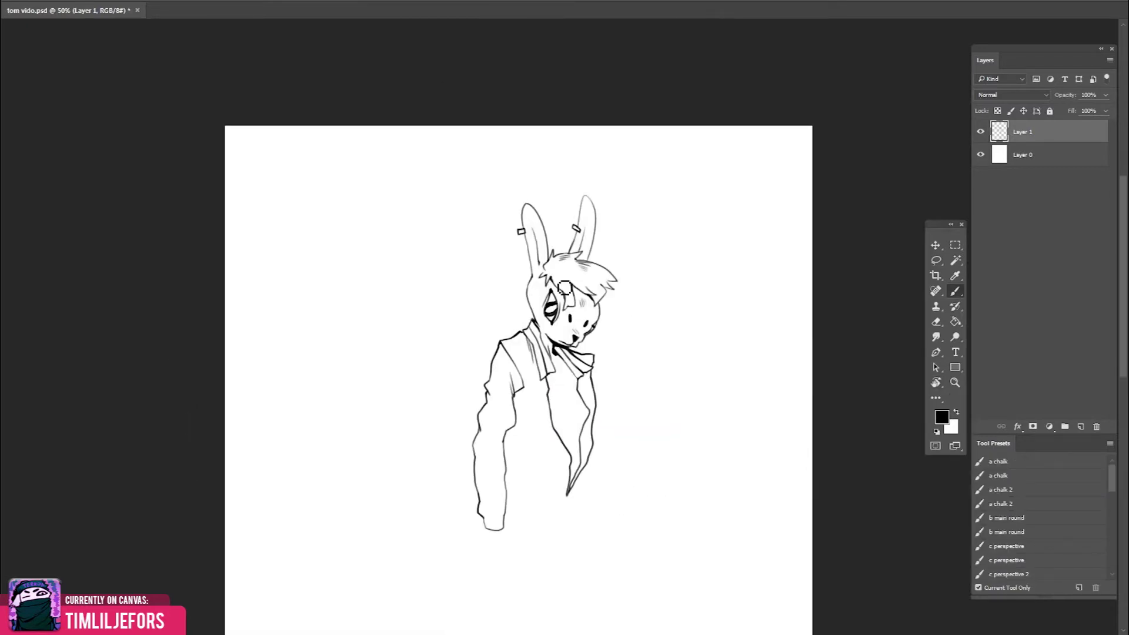
key(ctrl+shift+h)
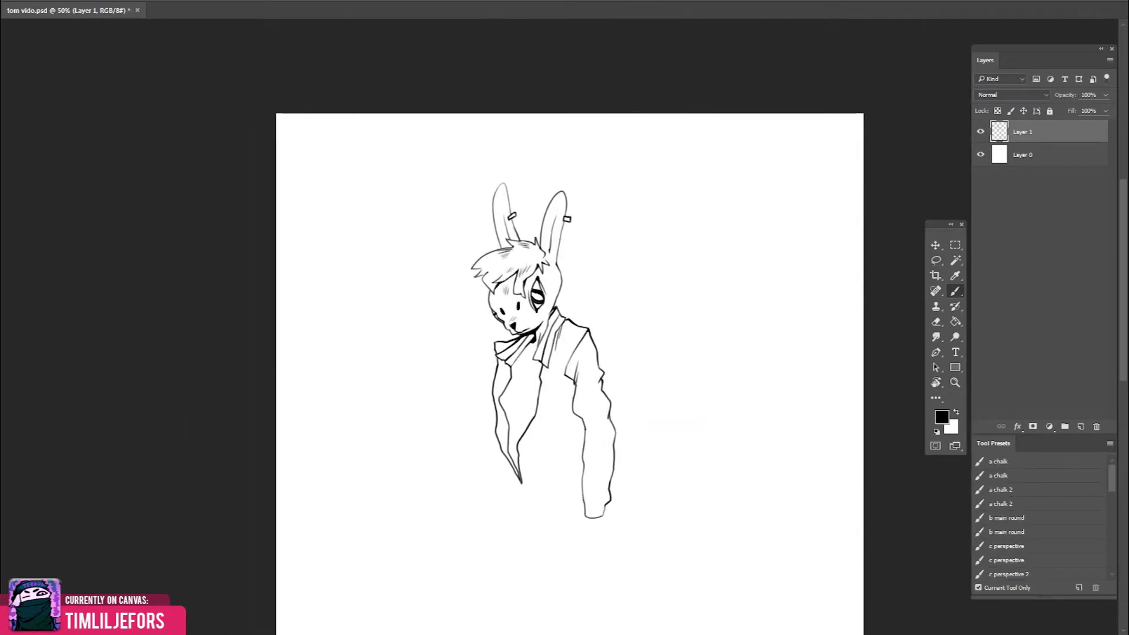
key(ctrl+shift+h)
mouse_move(700, 243)
mouse_down()
mouse_move(678, 256)
mouse_move(657, 318)
mouse_up()
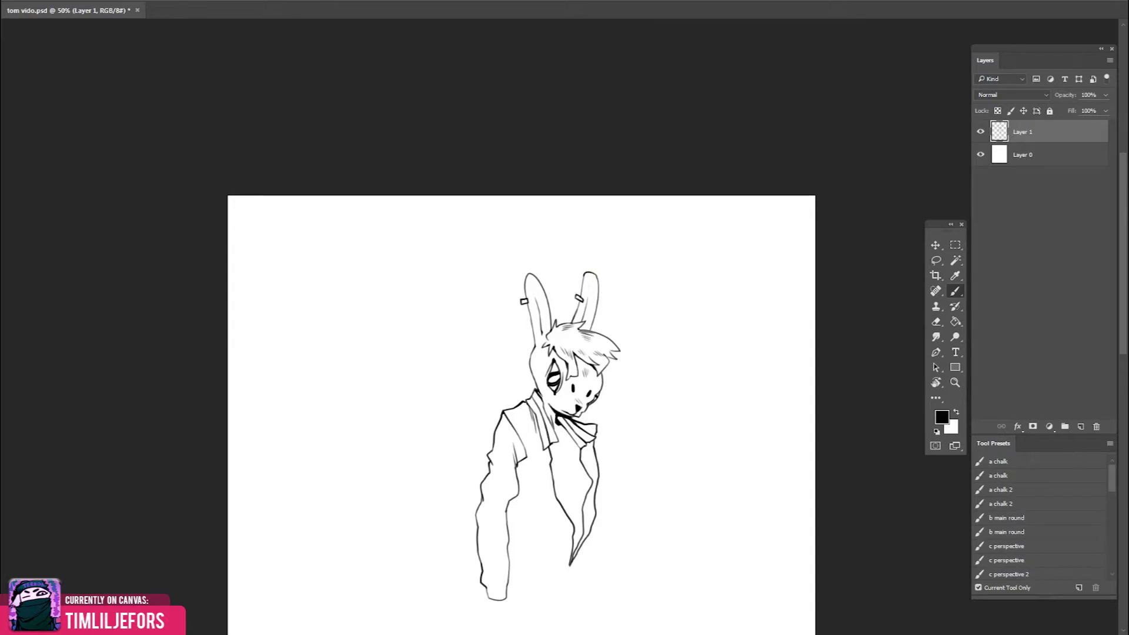
key(ctrl+shift+h)
mouse_move(693, 323)
mouse_down()
mouse_move(727, 257)
mouse_move(735, 291)
mouse_move(688, 380)
mouse_up()
Save the drawing and try a lapel line below the collar, then undo it
key(e)
key(b)
drag(586, 407, 609, 309)
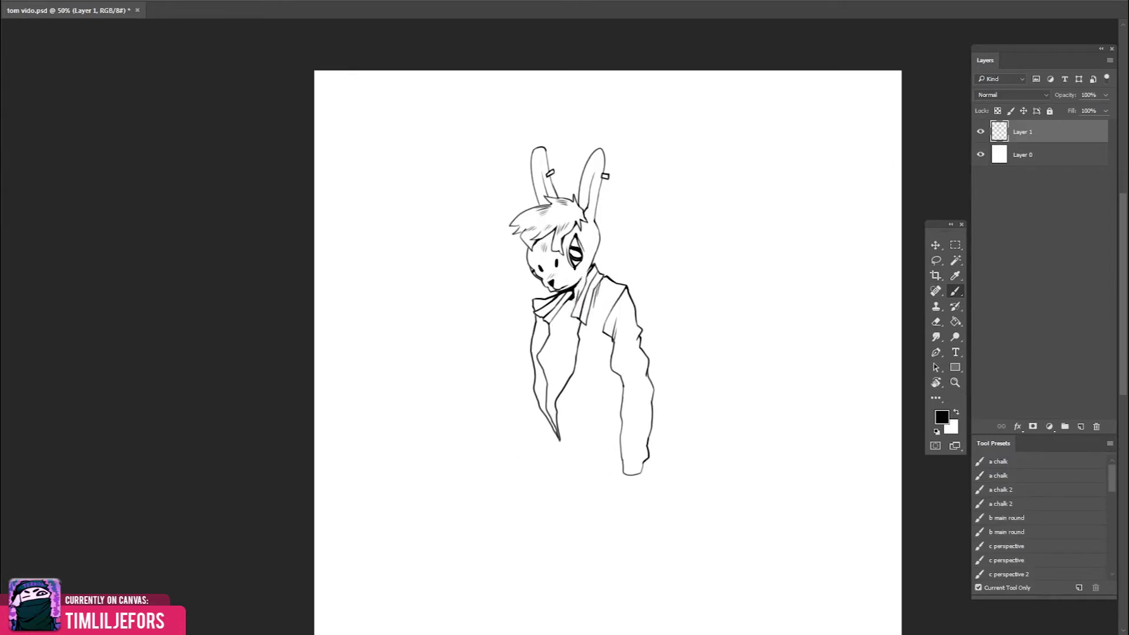
key(e)
key(b)
key(ctrl+s)
drag(579, 312, 572, 371)
key(ctrl+z)
drag(568, 316, 548, 355)
key(ctrl+z)
key(ctrl+z)
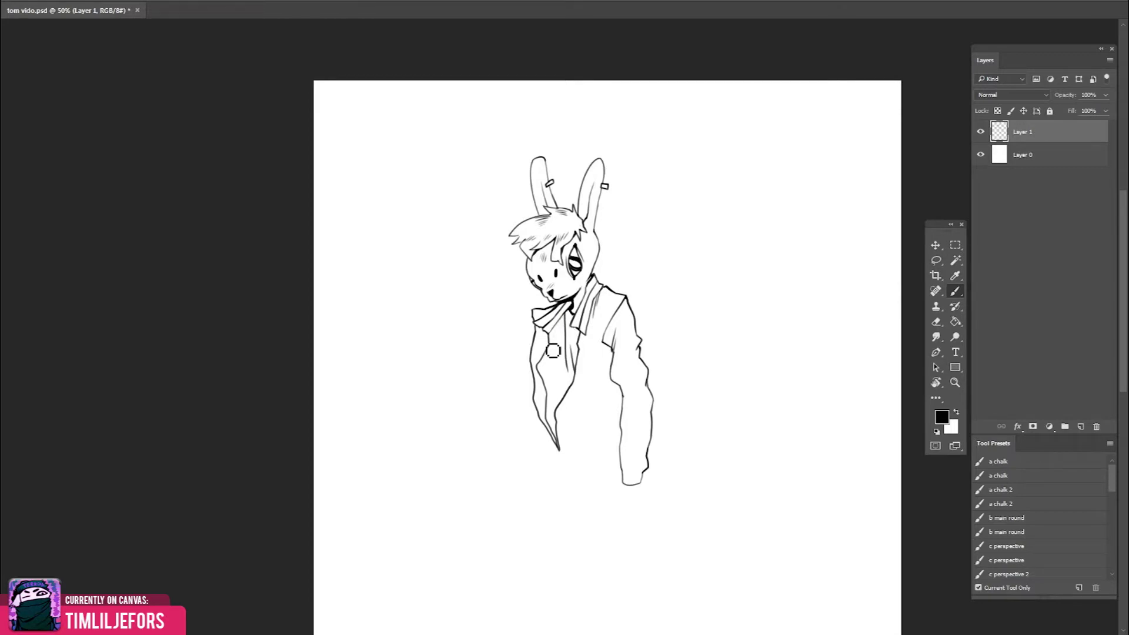
Mirror the drawing to check proportions, save, and flip it back
drag(547, 343, 591, 363)
key(e)
key(b)
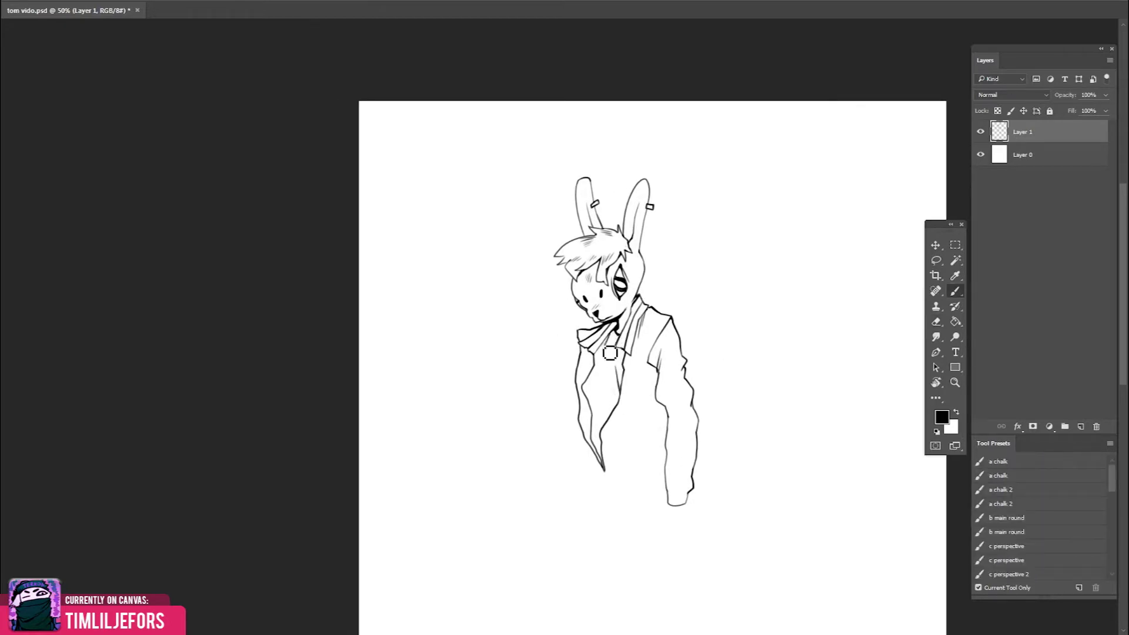
key(h)
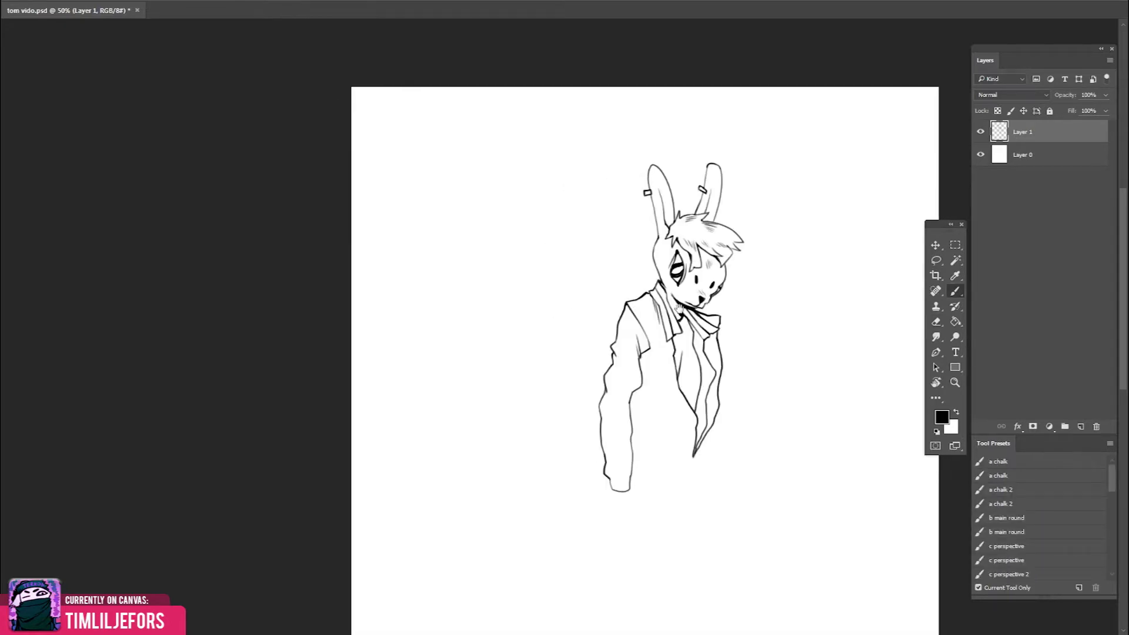
mouse_move(738, 366)
mouse_down()
mouse_move(637, 337)
mouse_move(648, 383)
mouse_move(642, 375)
mouse_up()
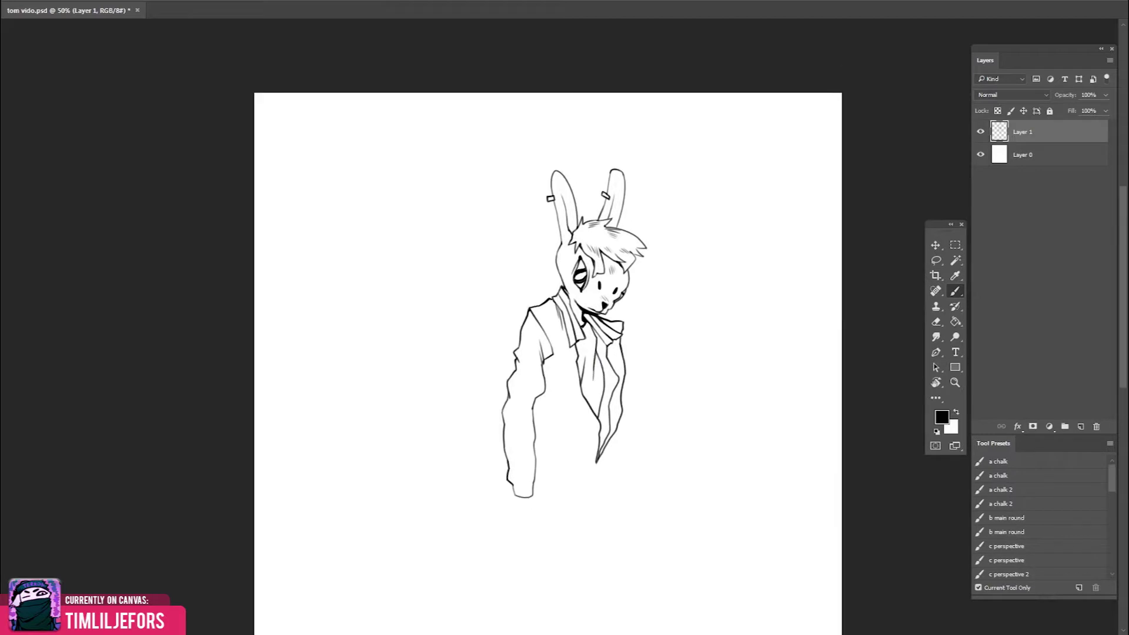
key(ctrl+s)
drag(600, 374, 604, 399)
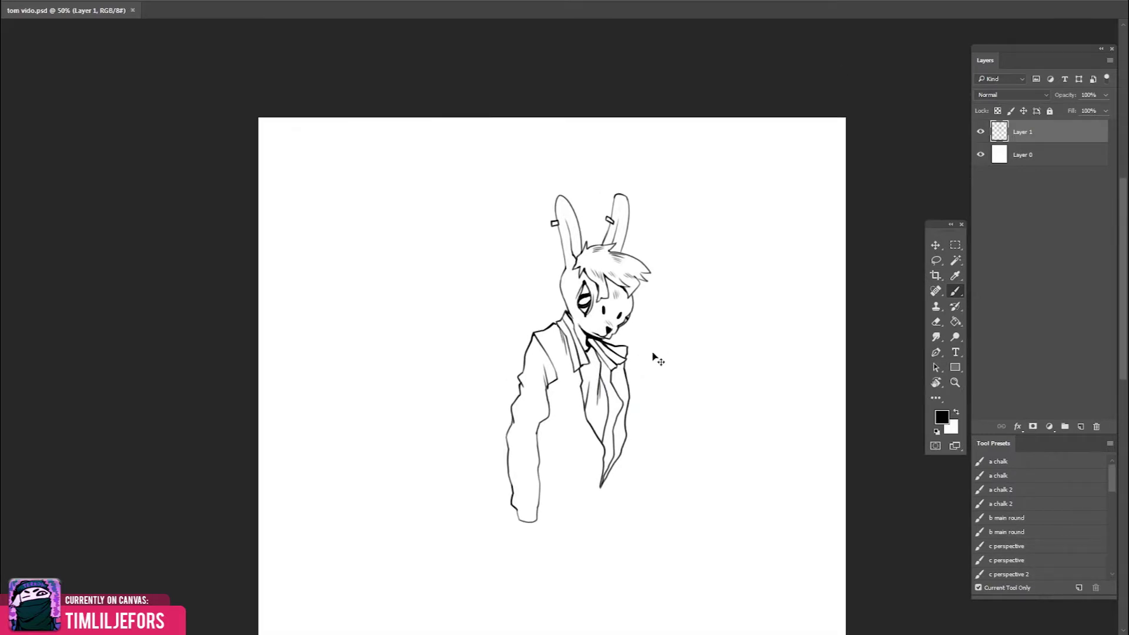
key(h)
Ink a small button on the jacket front, undoing stray lapel and button marks
key(e)
mouse_move(587, 331)
mouse_down()
mouse_move(625, 352)
mouse_move(650, 329)
mouse_up()
key(b)
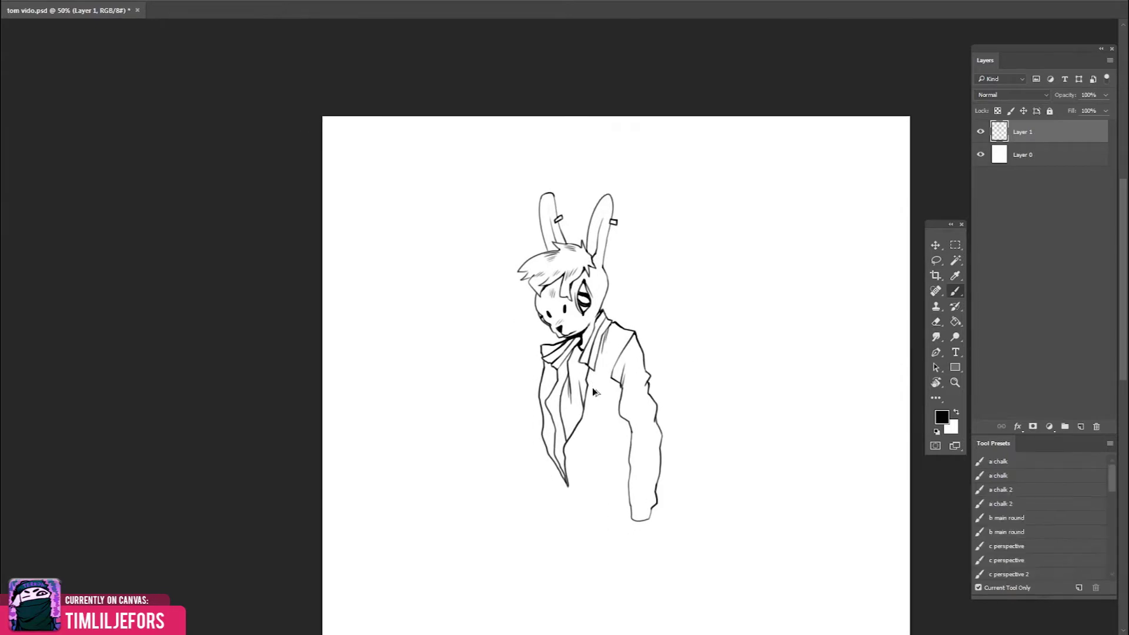
drag(598, 385, 590, 371)
key(ctrl+z)
drag(589, 413, 576, 438)
key(ctrl+z)
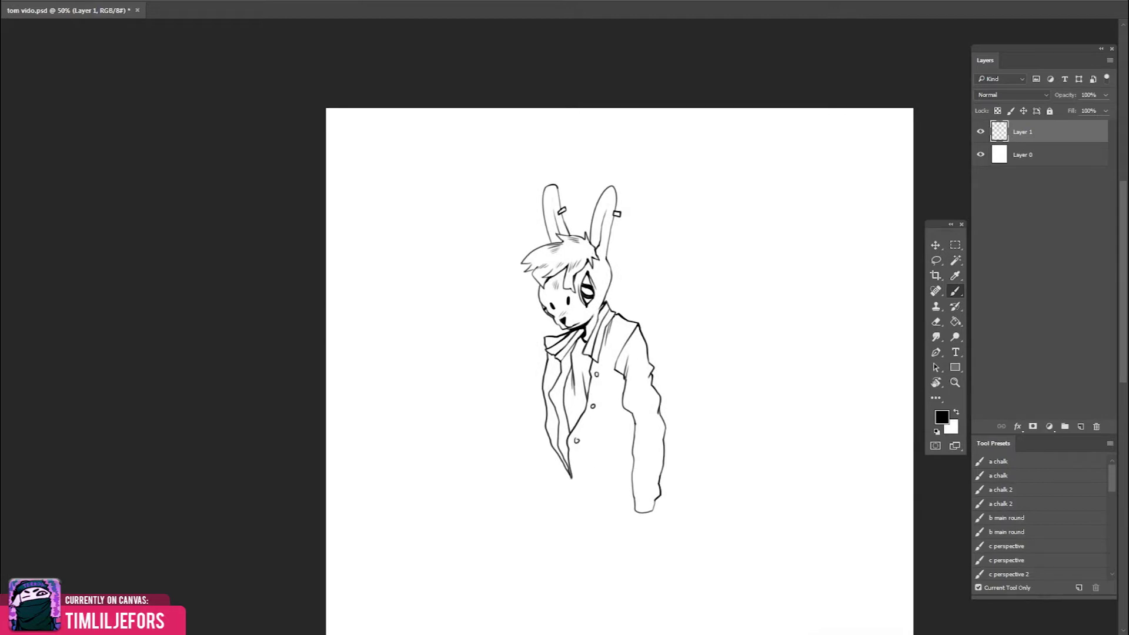
key(ctrl+shift+h)
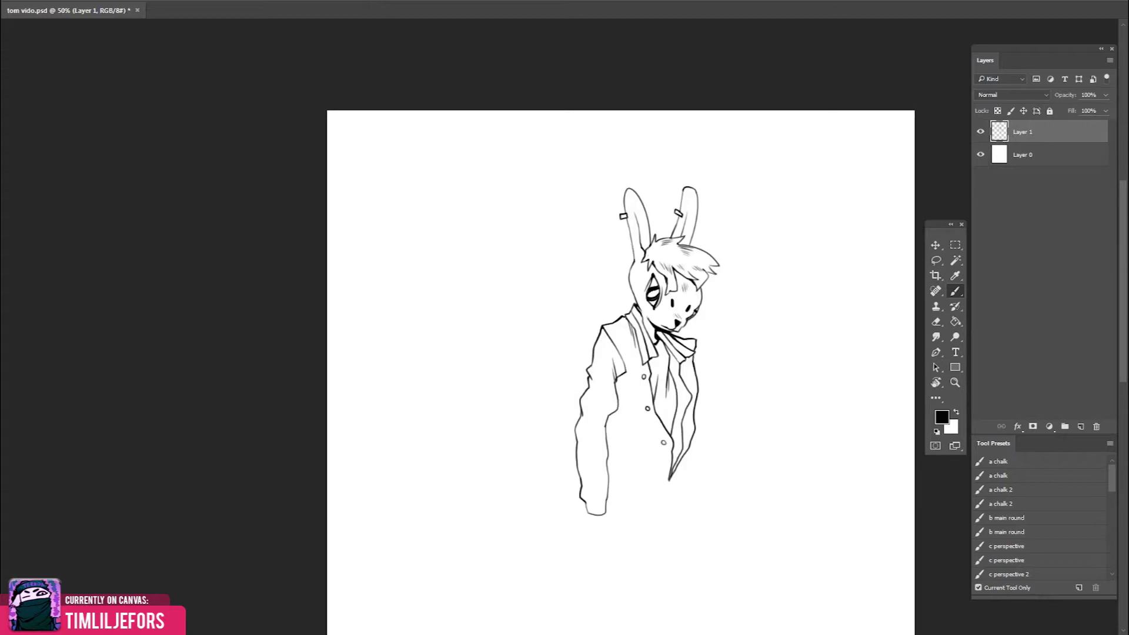
Ink fold lines on the jacket beside the buttons
key(ctrl+s)
drag(589, 360, 584, 386)
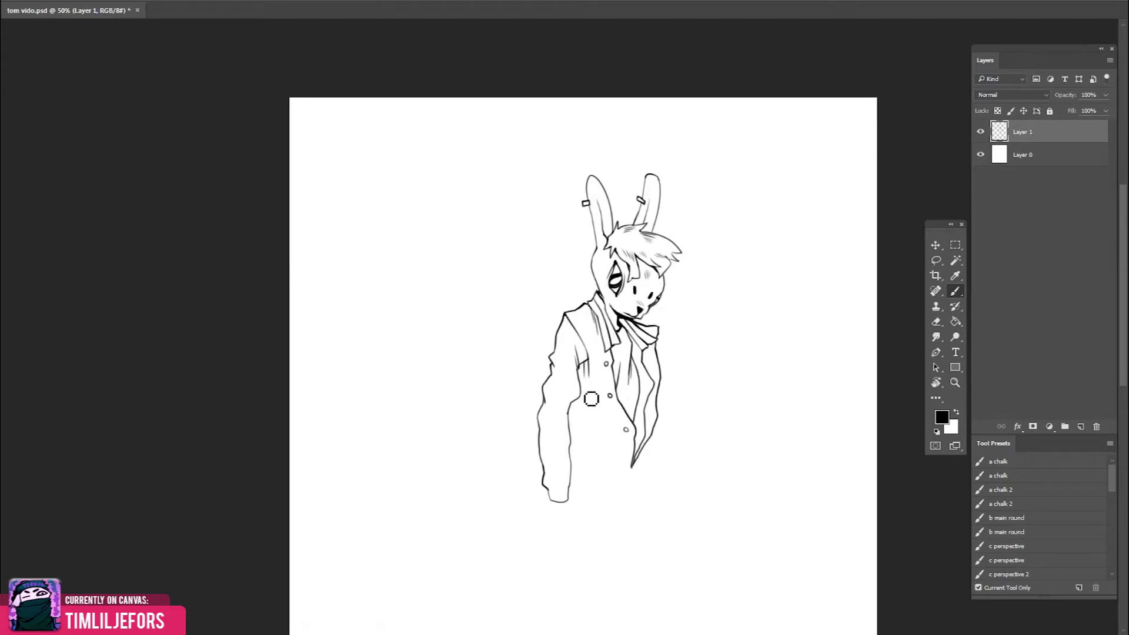
drag(663, 341, 751, 254)
drag(663, 354, 663, 261)
Draw ribbing strokes on the sleeve cuff and save the drawing
drag(557, 411, 566, 406)
key(h)
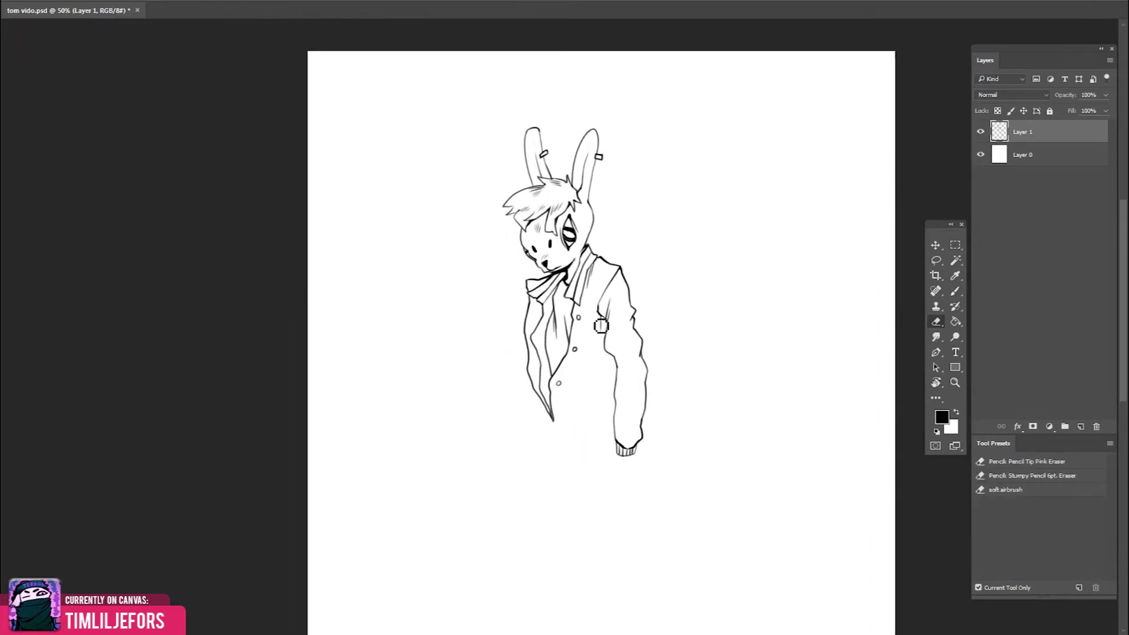
mouse_move(601, 331)
mouse_down()
mouse_move(631, 344)
mouse_move(616, 402)
mouse_up()
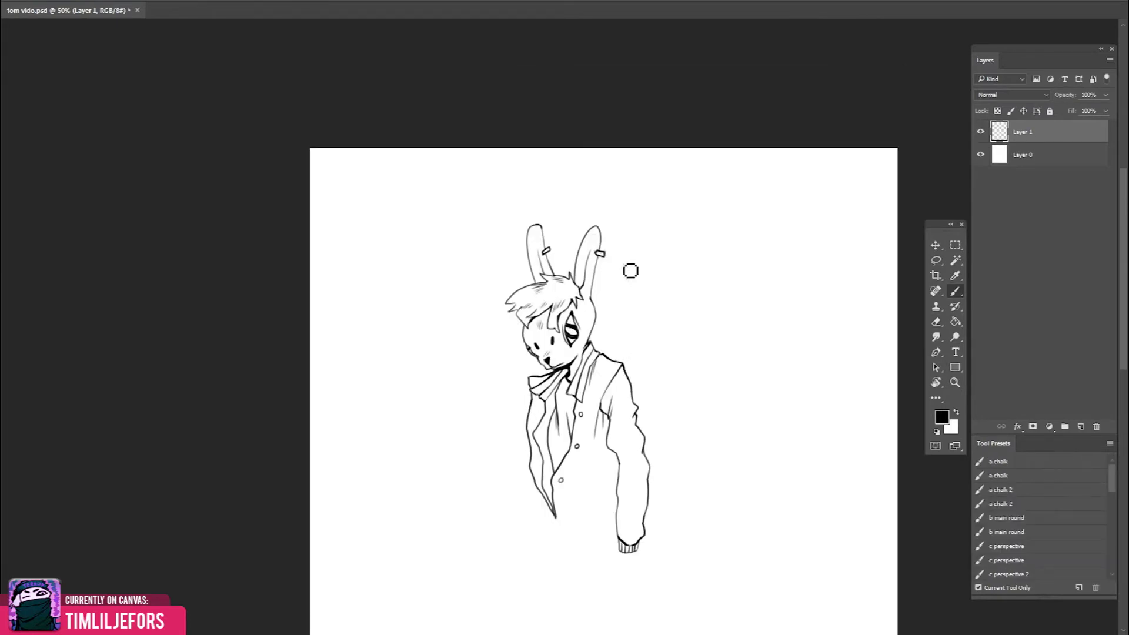
drag(597, 306, 618, 349)
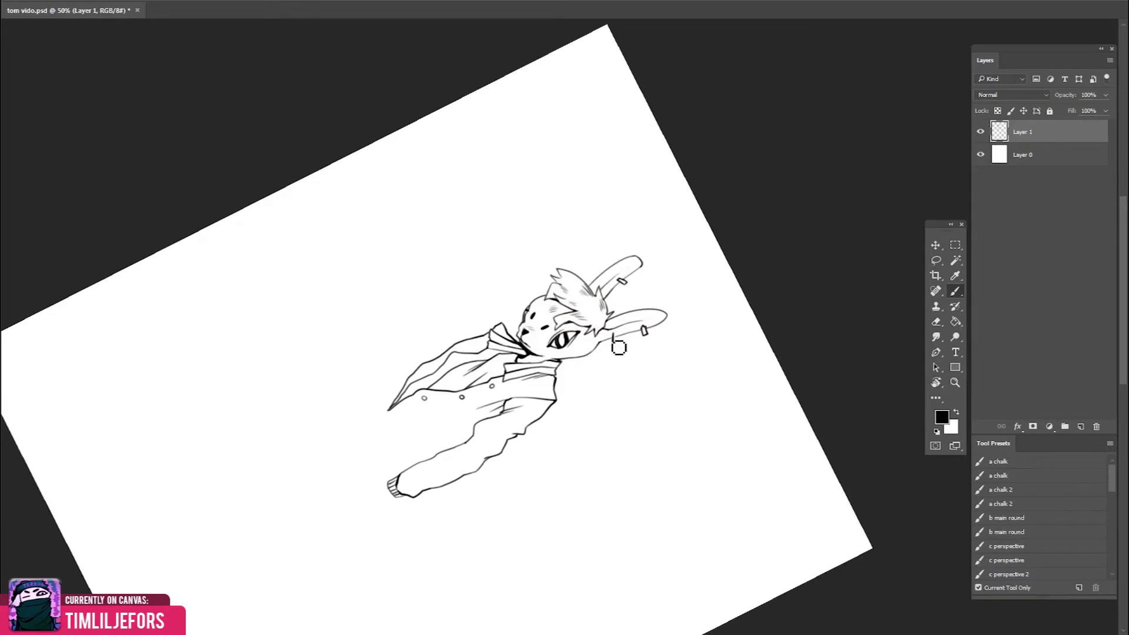
key(Escape)
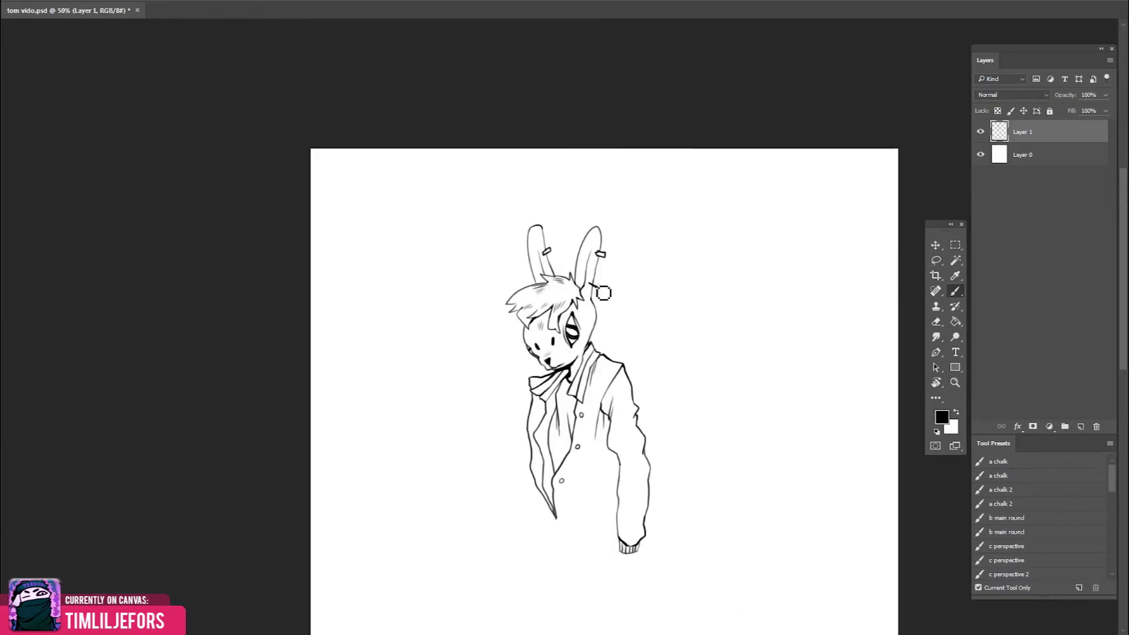
key(ctrl+s)
drag(616, 302, 611, 273)
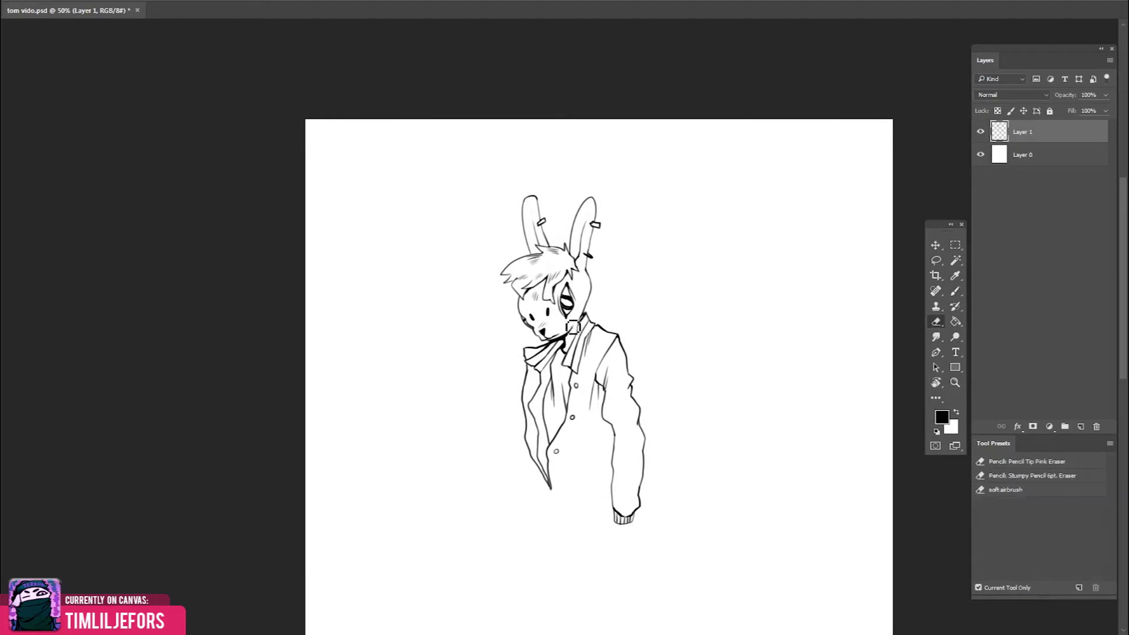
mouse_move(570, 324)
mouse_down()
mouse_move(565, 351)
mouse_move(602, 272)
mouse_up()
Draw a pocket slit on the jacket front
key(e)
key(b)
scroll(582, 306, up, 2)
scroll(582, 306, up, 3)
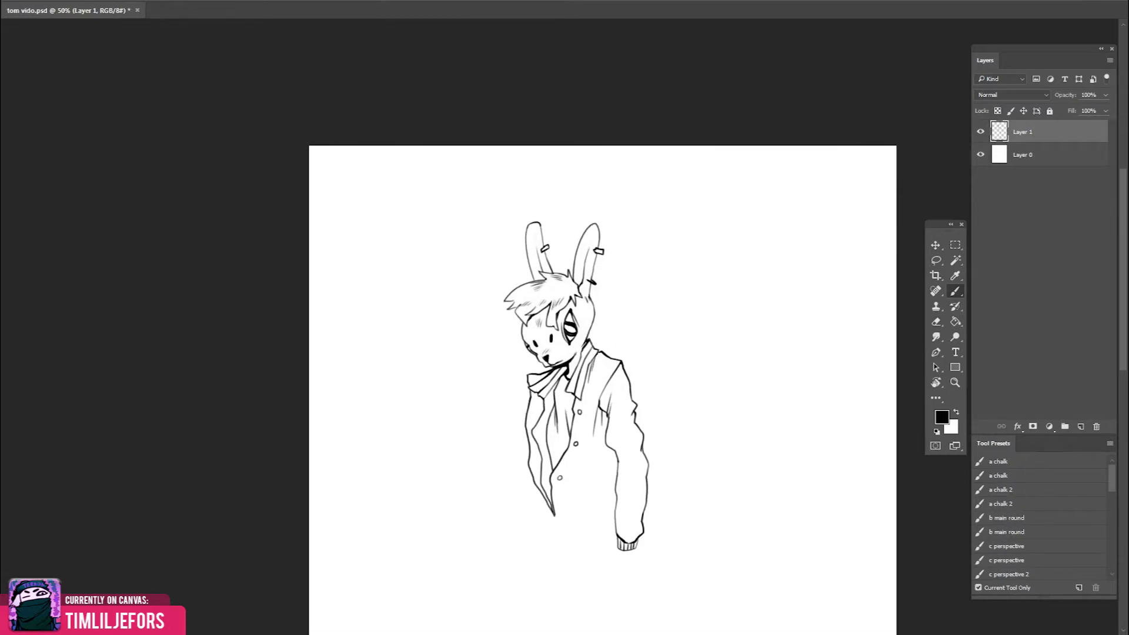
key(ctrl+s)
scroll(601, 314, down, 5)
scroll(658, 308, down, 5)
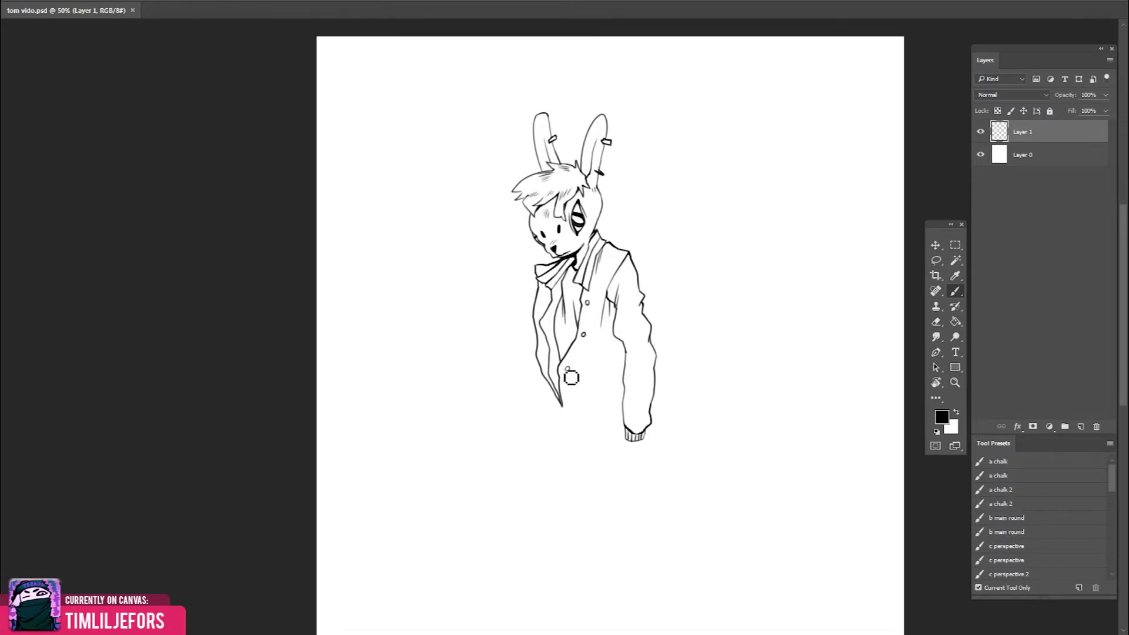
drag(588, 357, 567, 369)
Draw the curved jacket hem up to the sleeve, ending with a stroke at the bottom tip
scroll(594, 392, down, 2)
scroll(595, 392, left, 2)
mouse_move(590, 390)
mouse_down()
mouse_move(653, 363)
mouse_move(662, 378)
mouse_up()
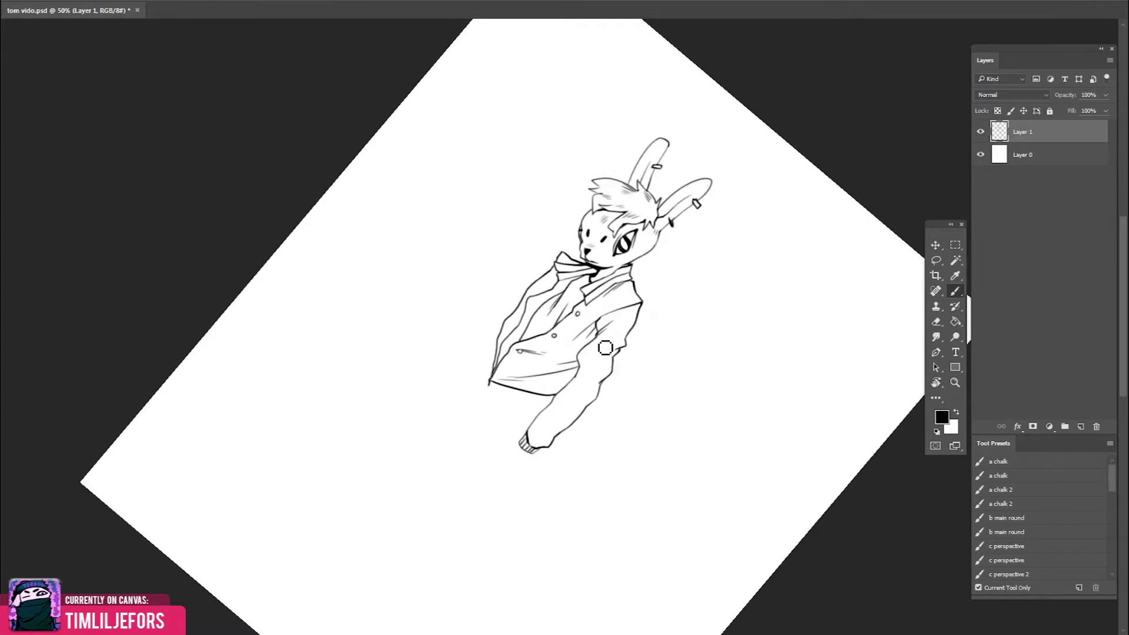
key(Escape)
key(e)
key(b)
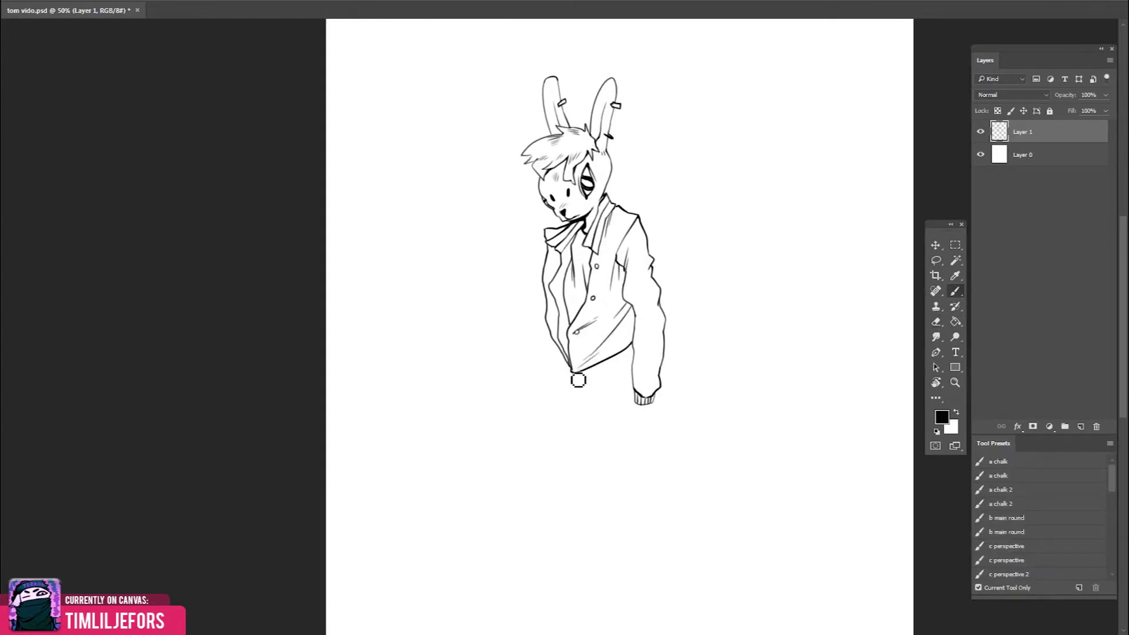
key(h)
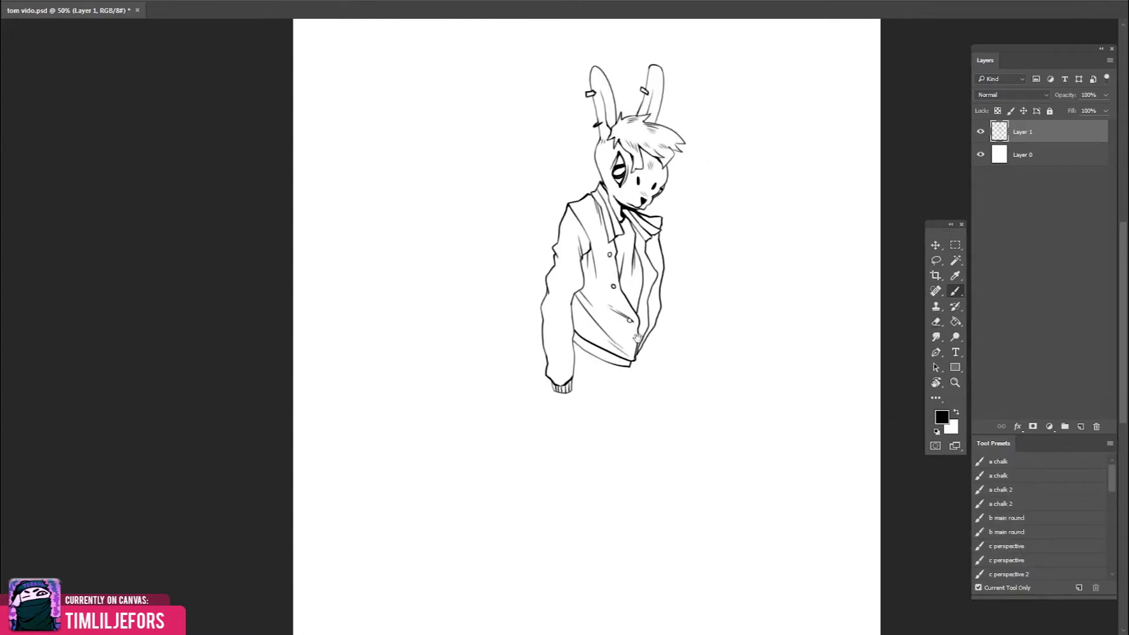
drag(622, 352, 629, 360)
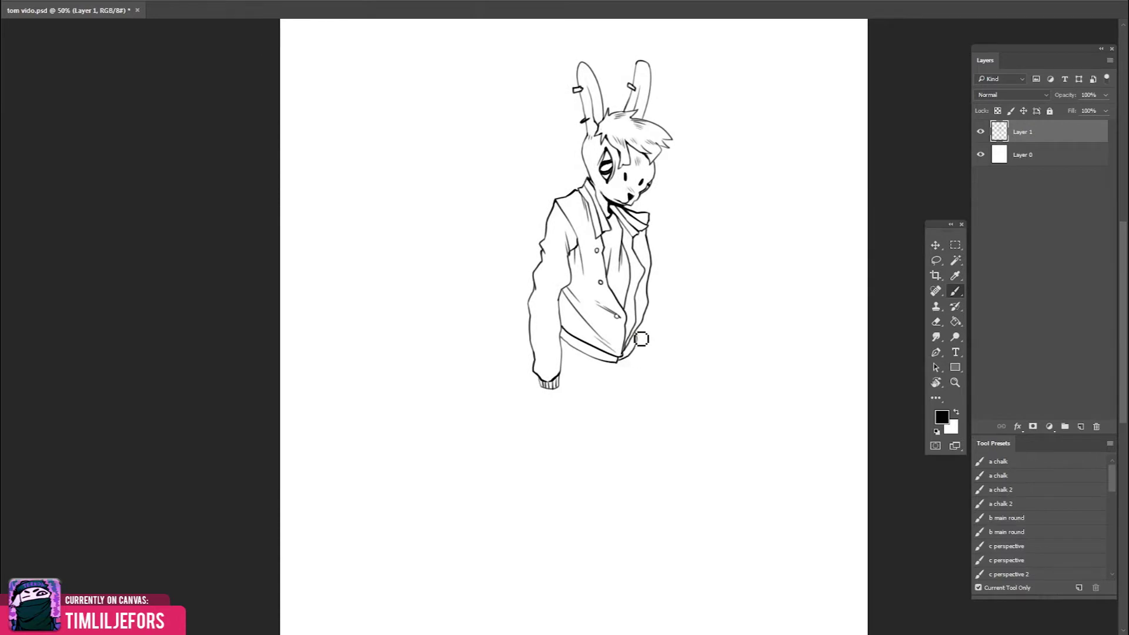
scroll(663, 335, up, 2)
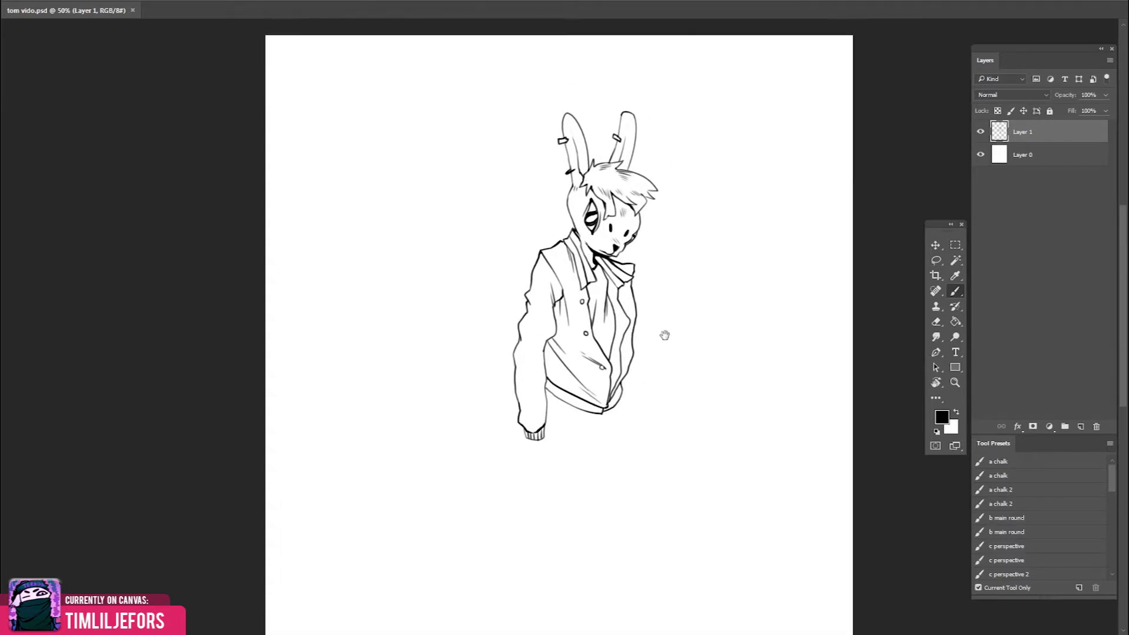
Mirror-check the drawing and frame the jacket waistband with an upright view
key(h)
drag(638, 329, 714, 404)
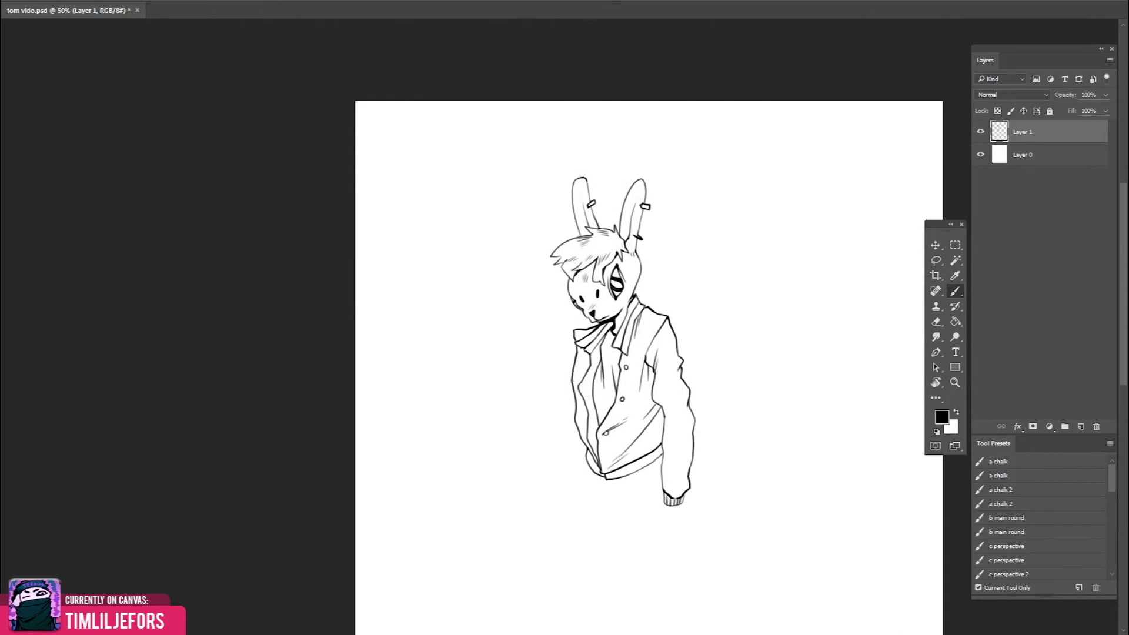
drag(609, 369, 604, 362)
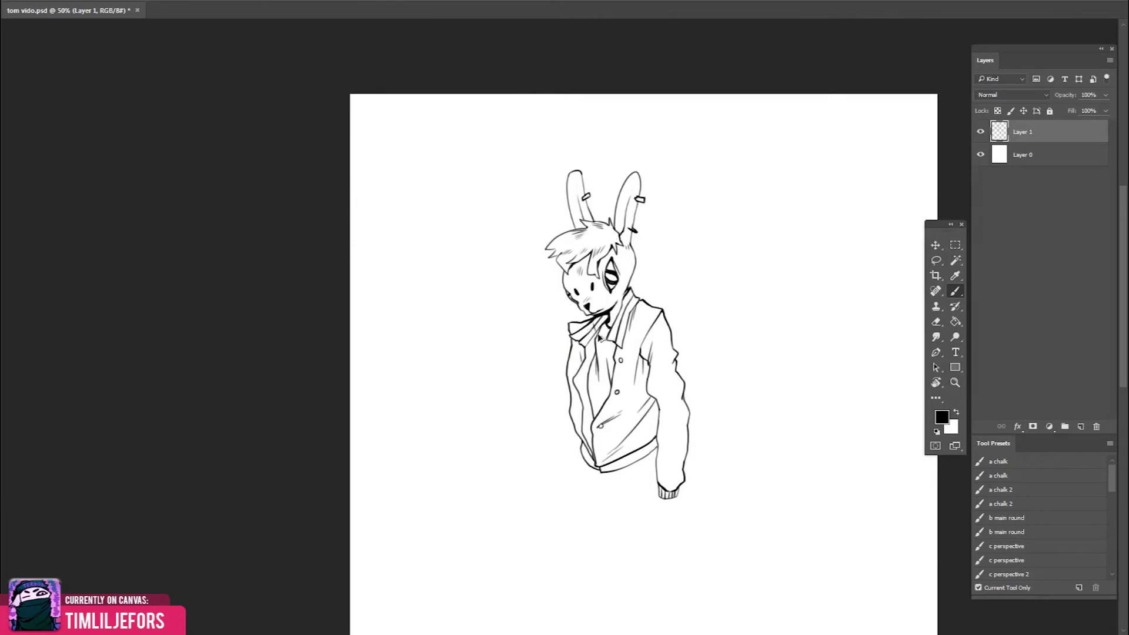
key(h)
mouse_move(824, 350)
mouse_down()
mouse_move(732, 315)
mouse_move(708, 330)
mouse_move(704, 353)
mouse_move(710, 333)
mouse_up()
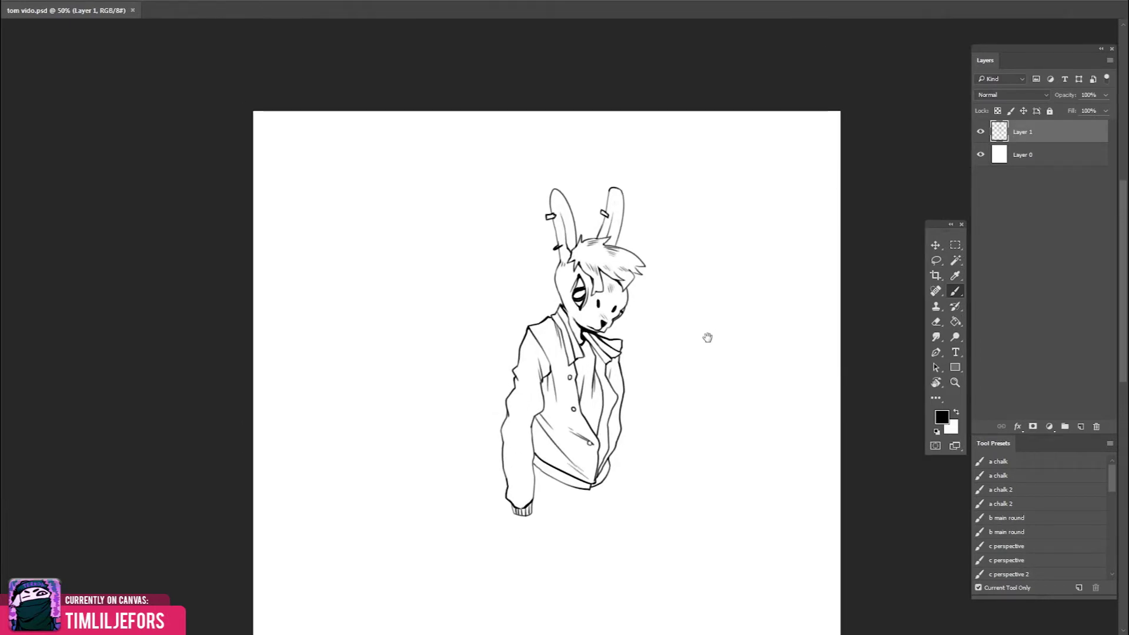
key(h)
mouse_move(700, 285)
mouse_down()
mouse_move(588, 353)
mouse_move(606, 411)
mouse_up()
key(Escape)
Ink short vertical ribbing lines along the waistband, save, and make small erase-and-redraw touch-ups
drag(525, 411, 565, 383)
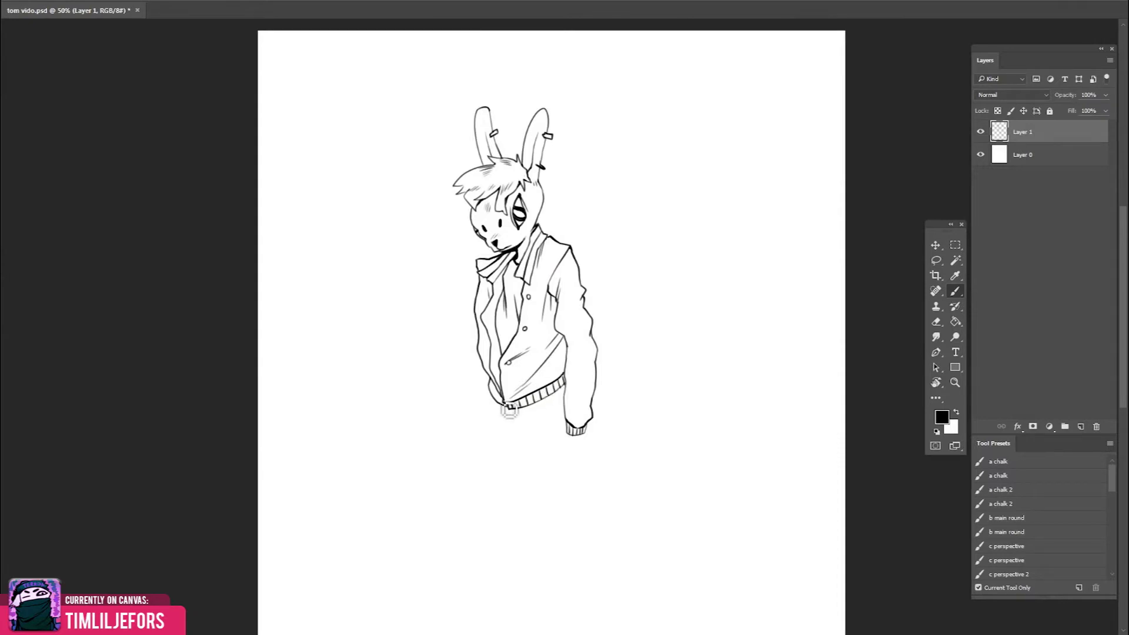
key(ctrl+s)
mouse_move(544, 318)
mouse_down()
mouse_move(625, 349)
mouse_move(576, 362)
mouse_up()
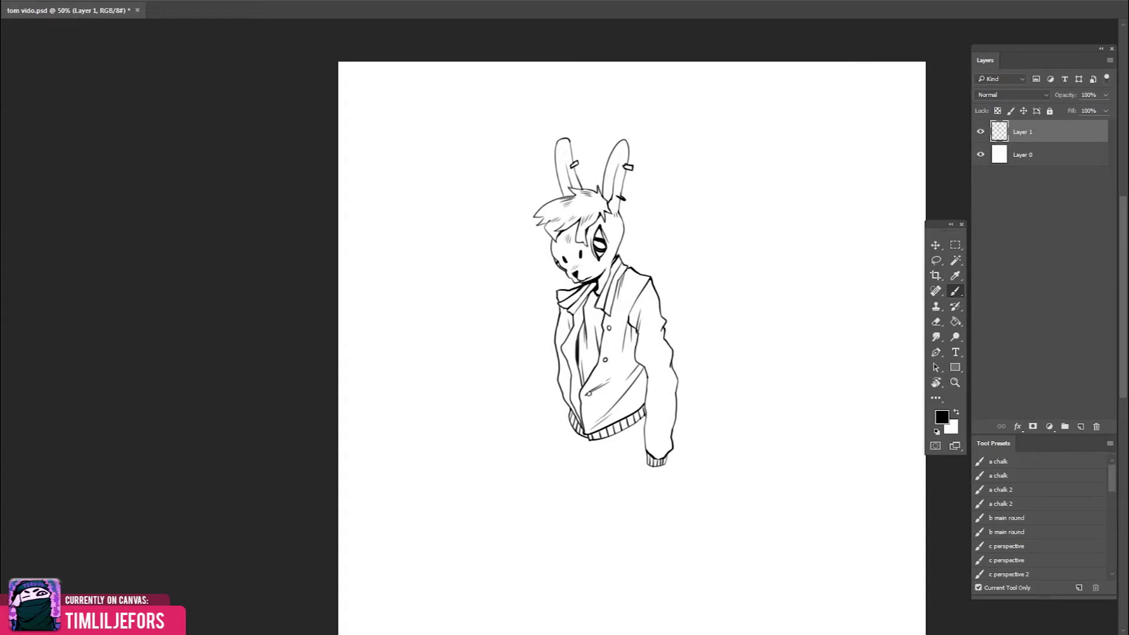
key(ctrl+shift+h)
key(e)
key(b)
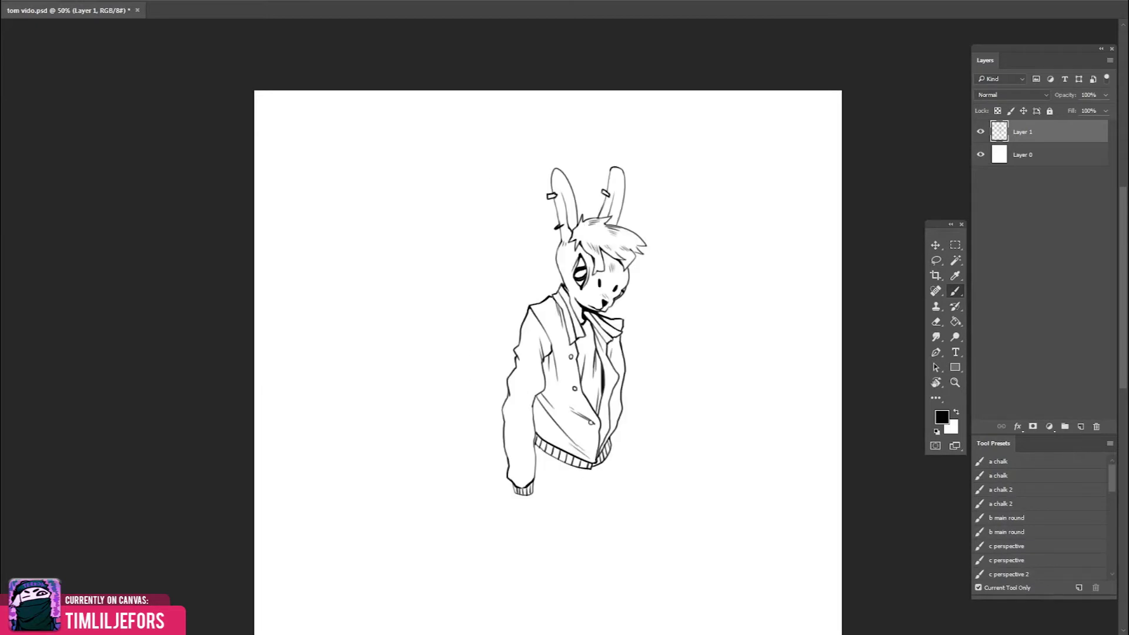
key(ctrl+shift+h)
key(e)
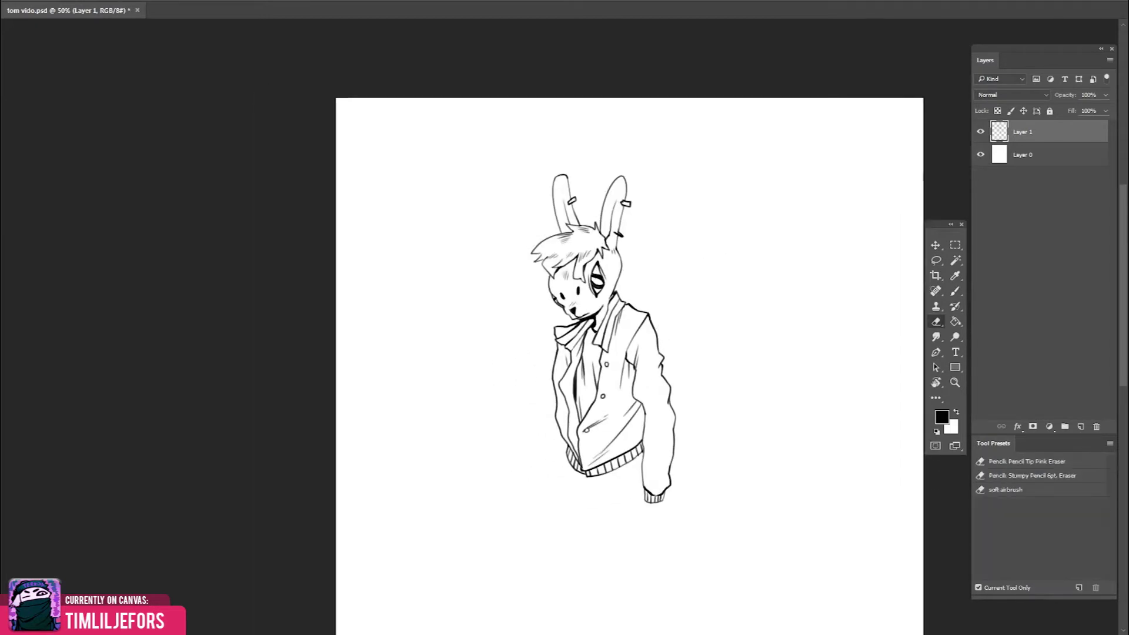
key(b)
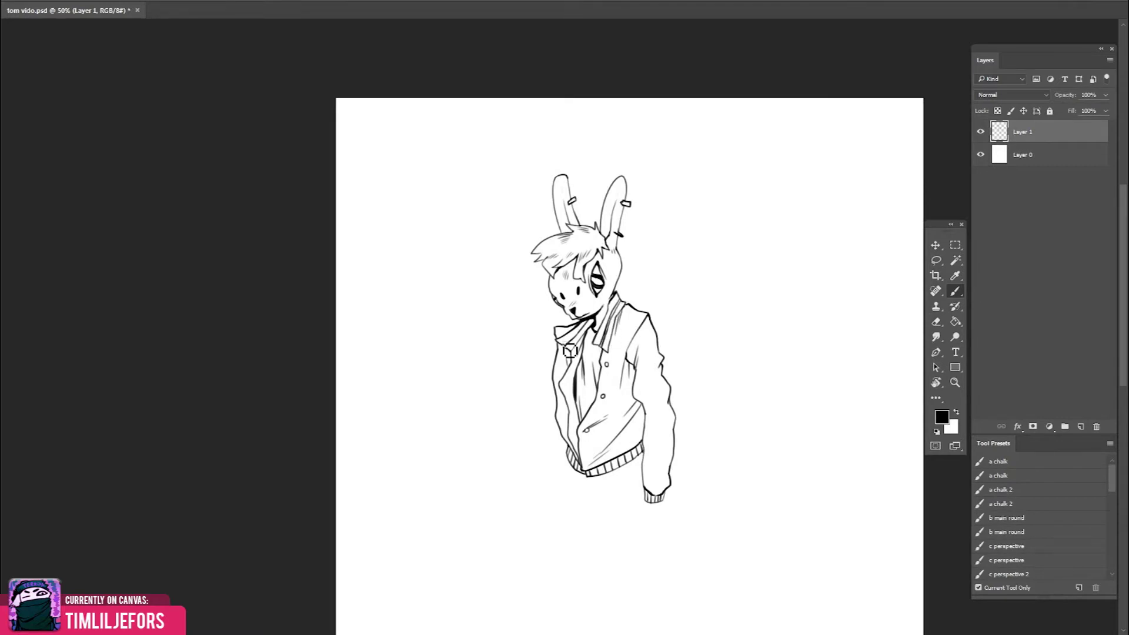
Shade the left lapel and right sleeve elbow and draw a long line down the jacket edge
key(ctrl+s)
scroll(644, 334, down, 1)
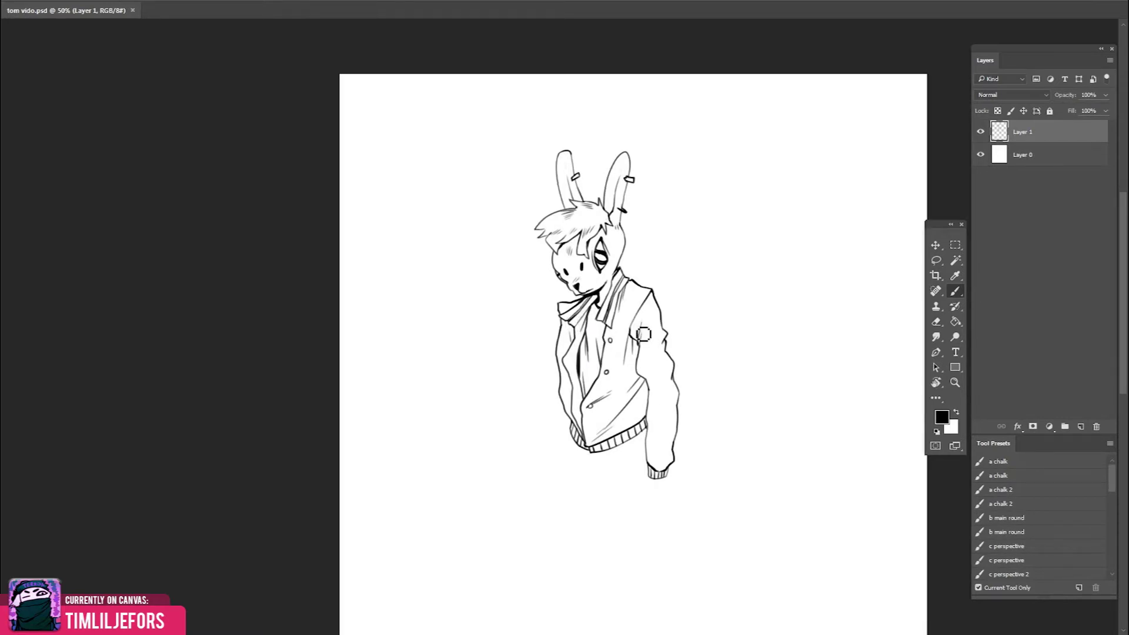
drag(584, 352, 580, 362)
drag(576, 355, 578, 369)
key(h)
drag(632, 322, 654, 471)
key(h)
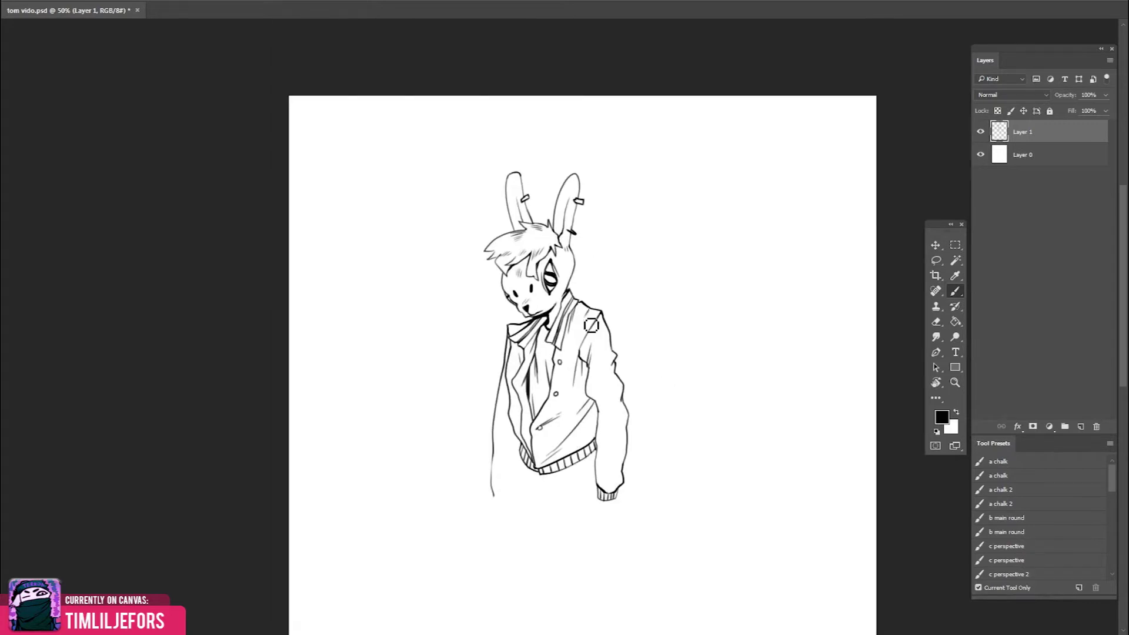
mouse_move(616, 421)
mouse_down()
mouse_move(626, 356)
mouse_move(611, 355)
mouse_move(646, 336)
mouse_up()
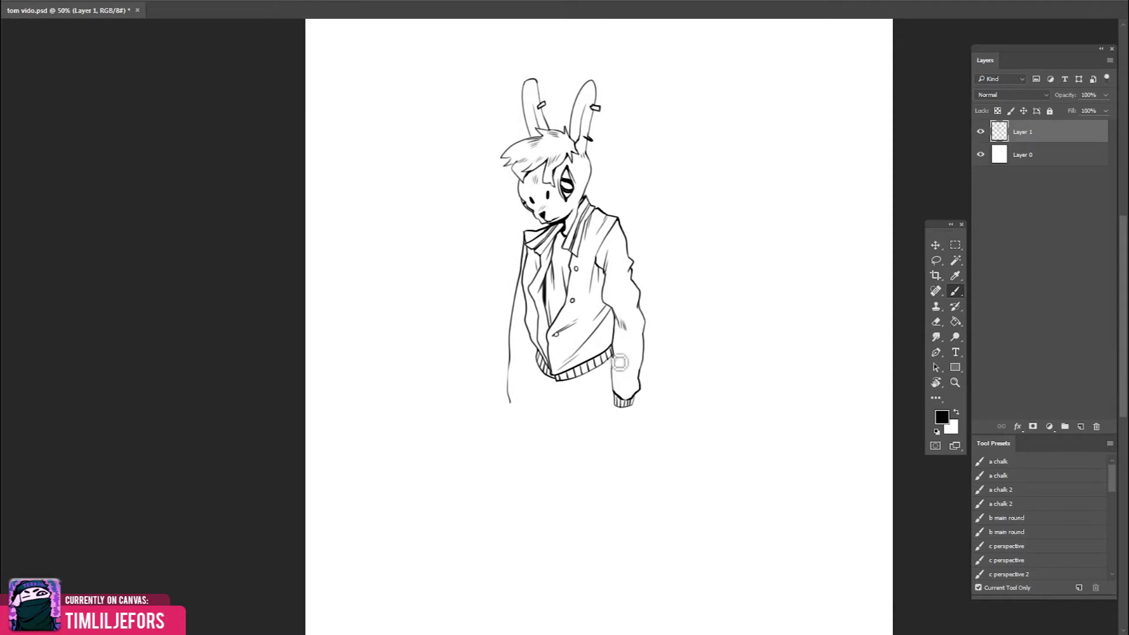
Draw the fingers of a hand below the sleeve cuff, mirror-checking the view
mouse_move(640, 317)
mouse_down()
mouse_move(649, 370)
mouse_move(665, 303)
mouse_up()
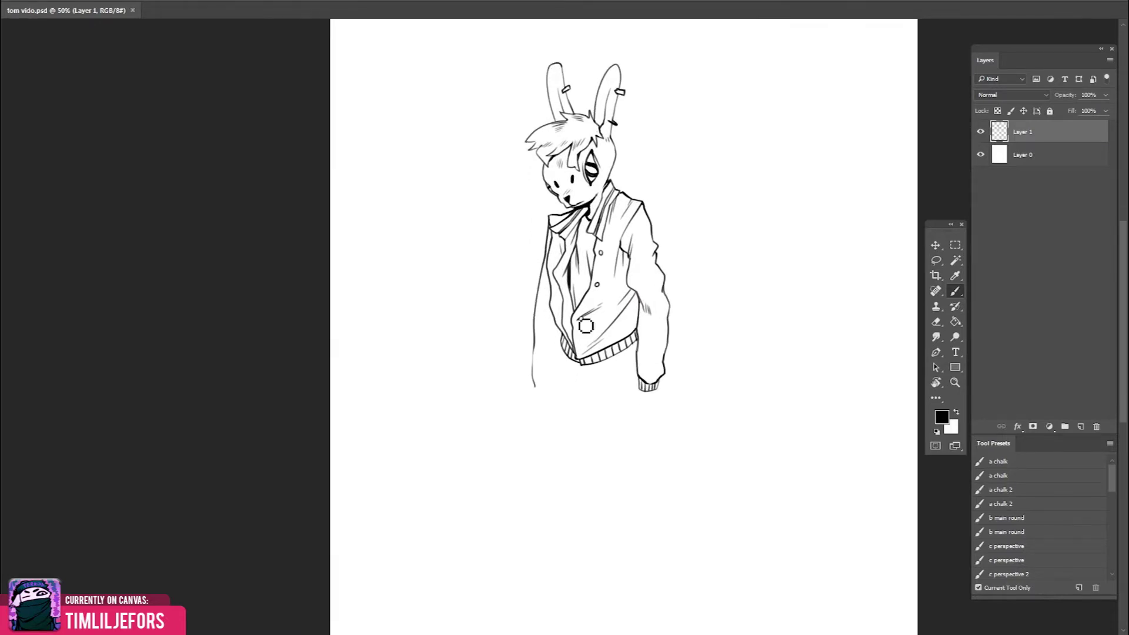
drag(583, 352, 587, 376)
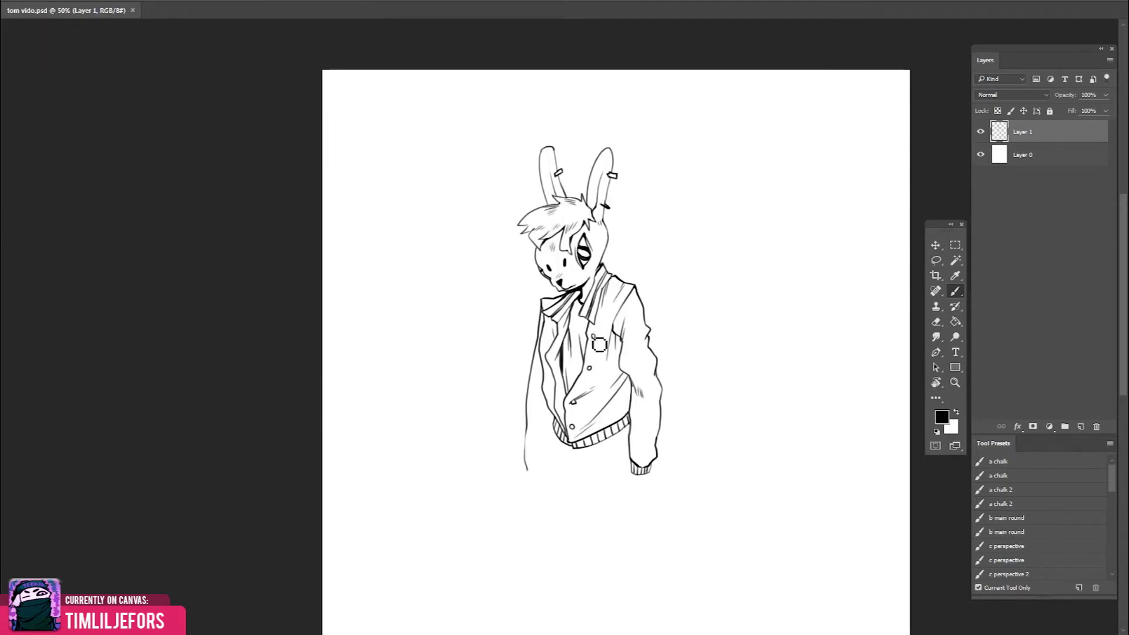
key(ctrl+shift+h)
drag(747, 327, 699, 309)
drag(552, 383, 545, 425)
key(ctrl+shift+h)
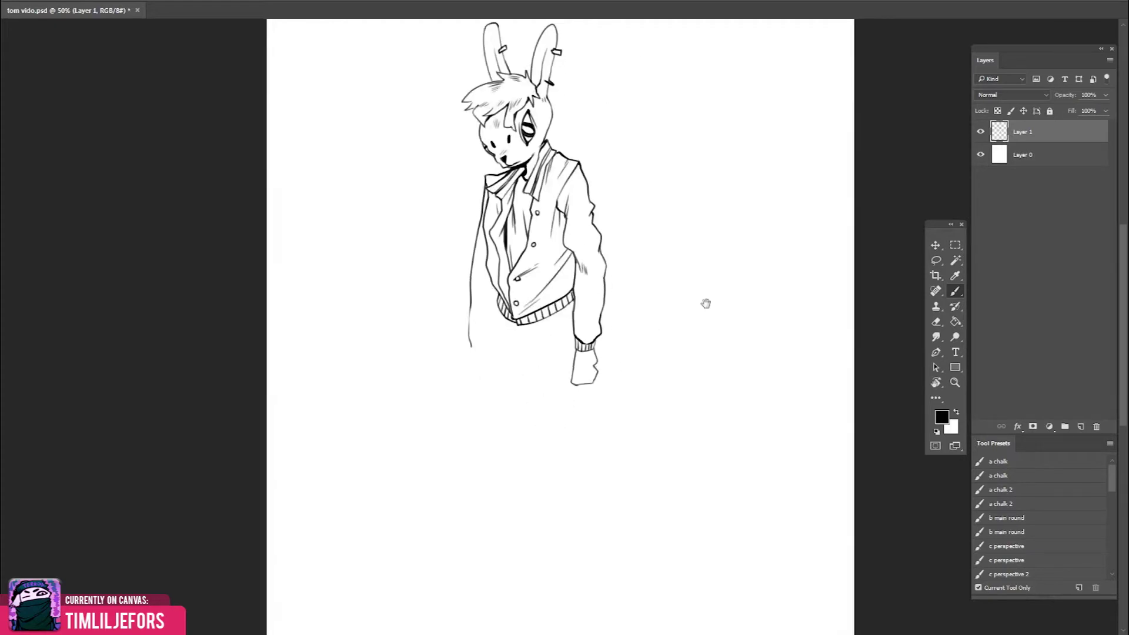
Add more lines to the hand below the cuff
drag(703, 302, 698, 290)
drag(567, 363, 587, 383)
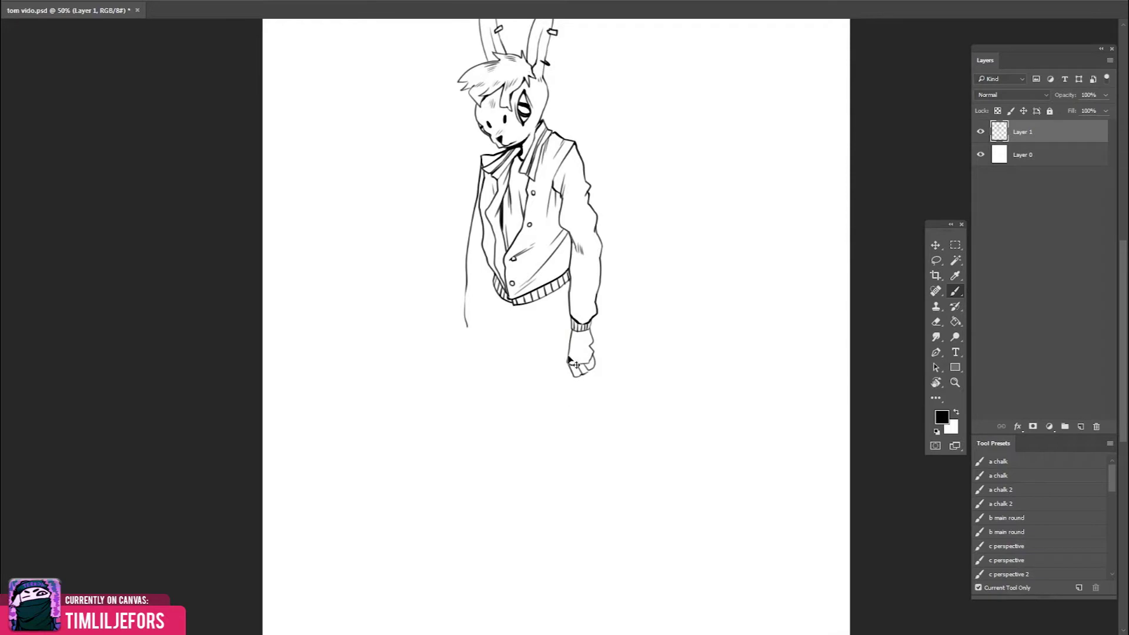
drag(572, 369, 595, 346)
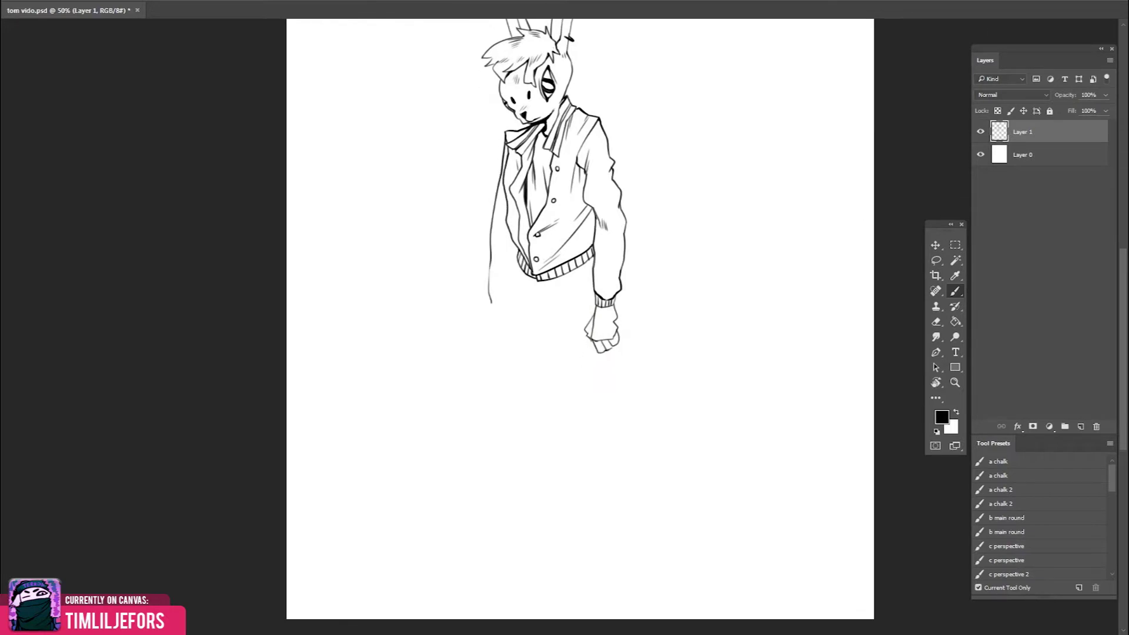
key(e)
key(b)
key(e)
key(b)
mouse_move(595, 362)
mouse_down()
mouse_move(592, 390)
mouse_move(583, 337)
mouse_up()
Draw the downward-pointing knife blade below the hand, rotating the view sideways
drag(570, 387, 566, 400)
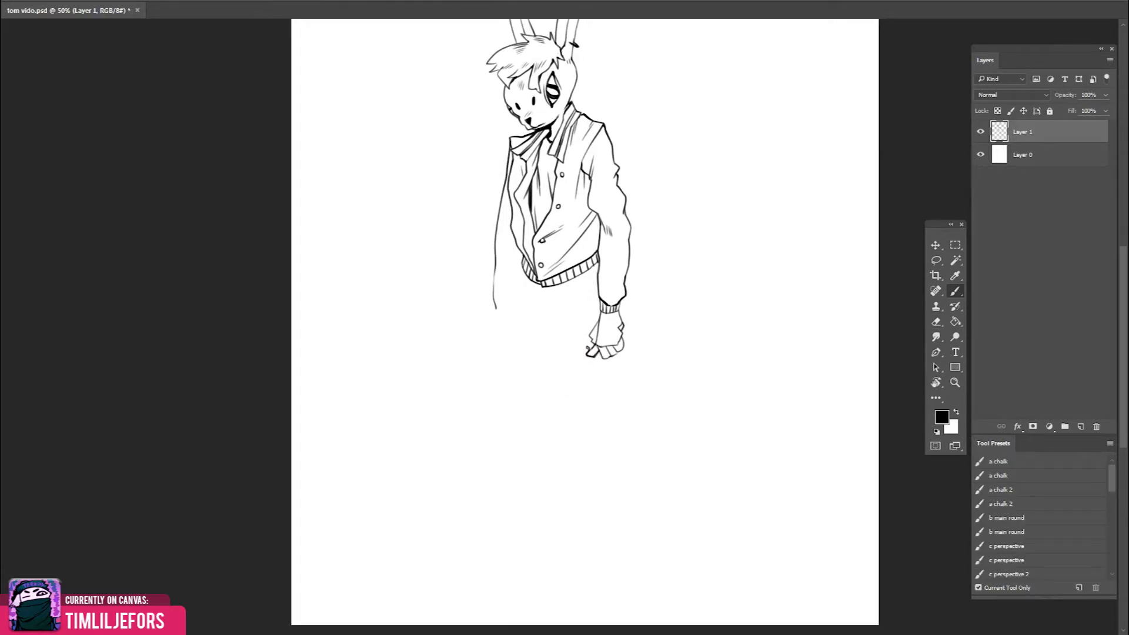
key(r)
drag(615, 318, 507, 422)
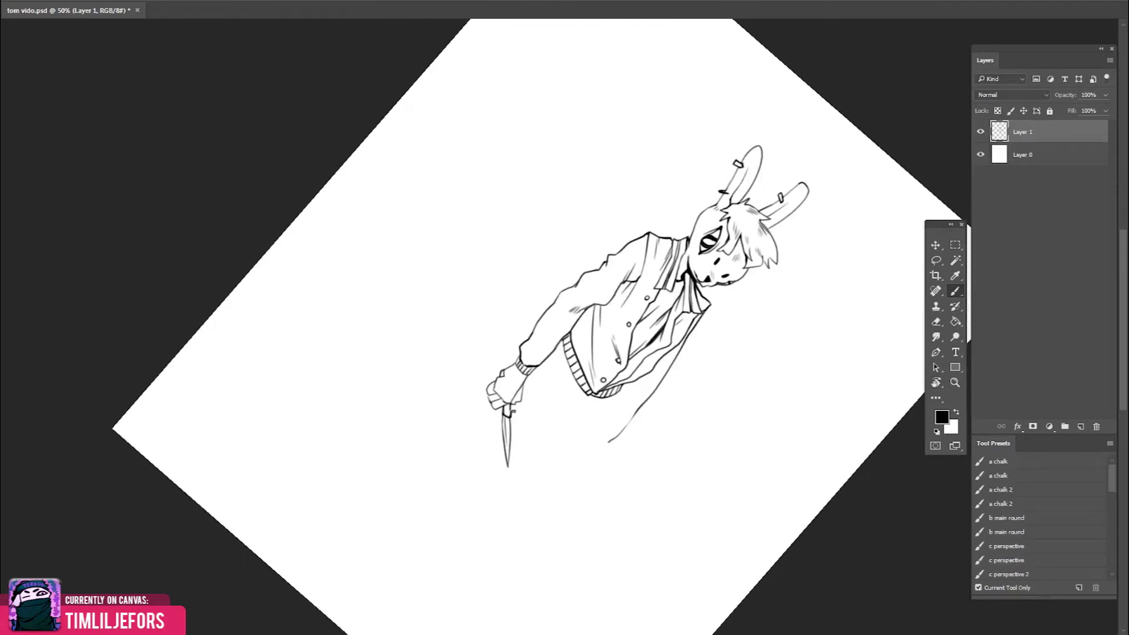
key(r)
drag(513, 436, 612, 434)
Adjust the eraser size and turn the view back upright for cleanup
key(e)
right_click(641, 350)
key(Escape)
key(b)
key(e)
key(b)
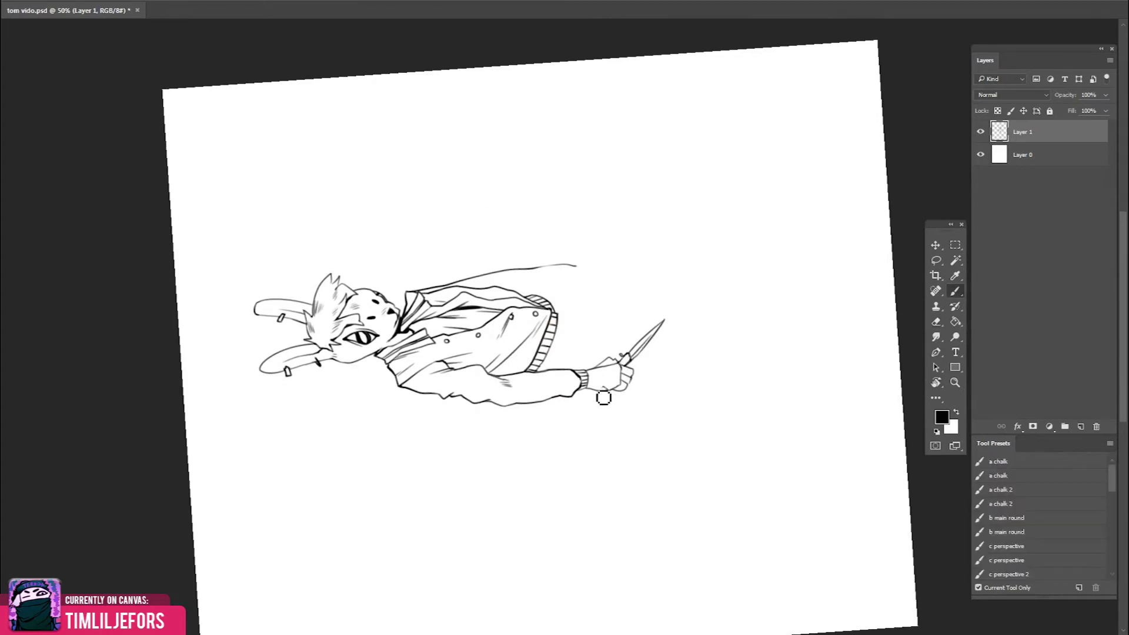
drag(647, 364, 618, 377)
key(e)
key(b)
Erase and redraw the knuckles gripping the knife hilt
key(e)
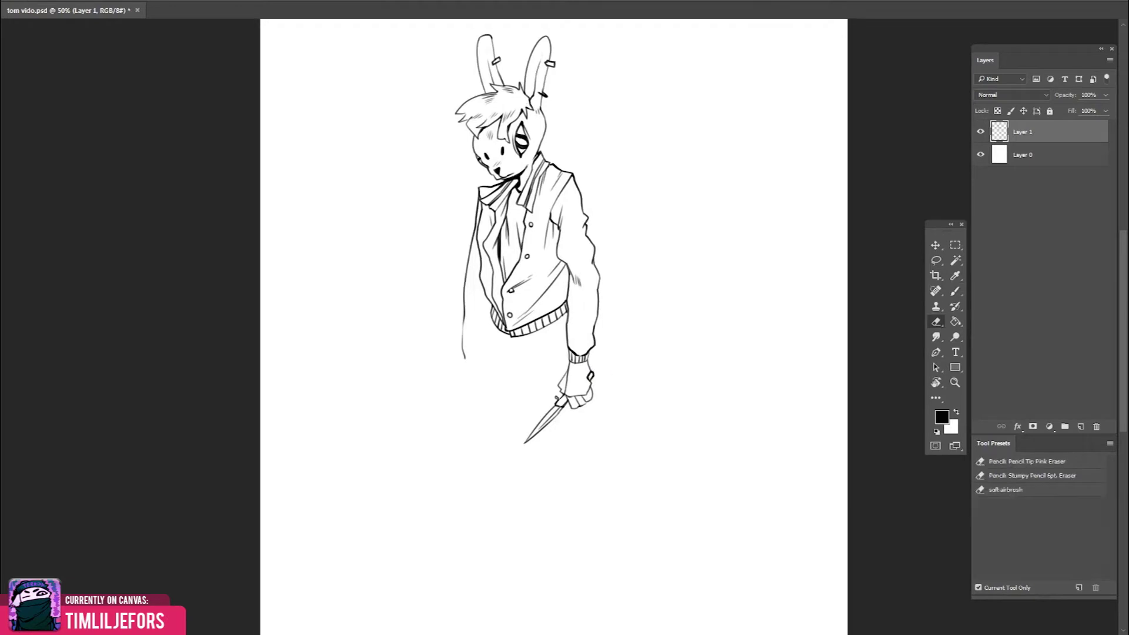
key(b)
key(e)
key(b)
key(e)
key(b)
key(e)
key(b)
key(e)
key(ctrl+shift+h)
key(b)
drag(544, 433, 550, 434)
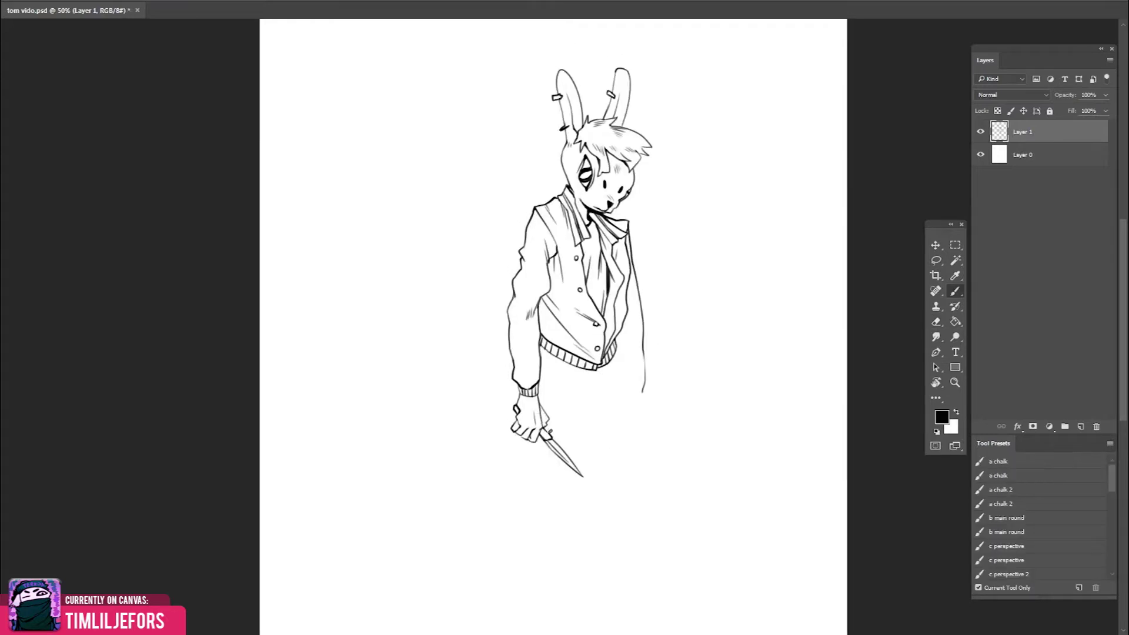
Save, then zoom and pan the view over to the rabbit's other sleeve
key(ctrl+s)
mouse_move(703, 300)
mouse_down()
mouse_move(679, 327)
mouse_move(687, 414)
mouse_up()
click(520, 463)
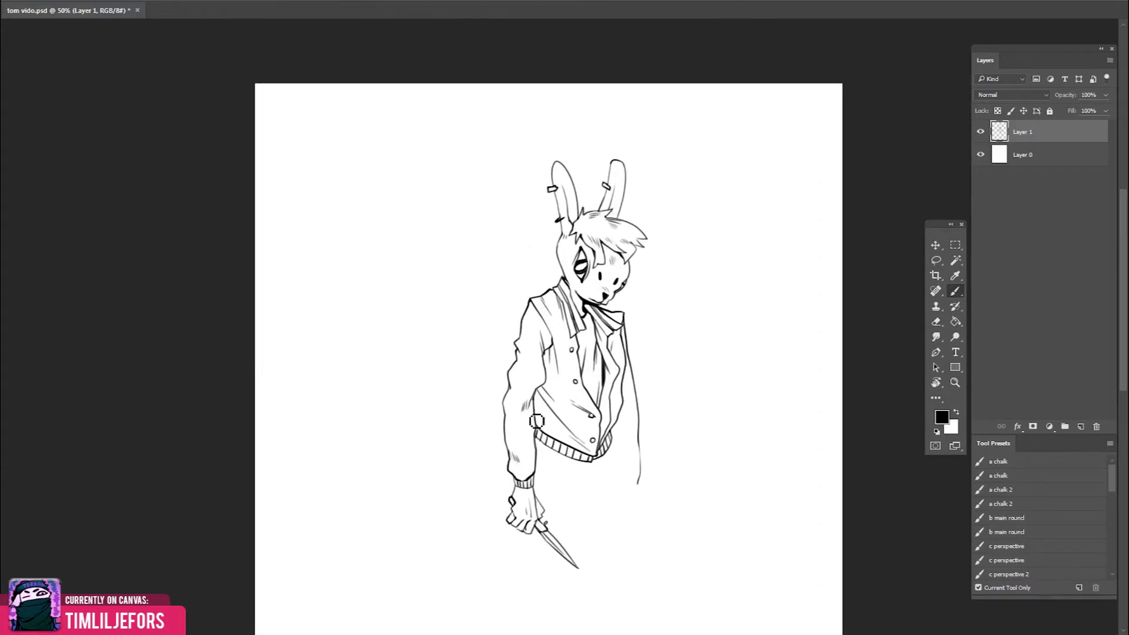
key(ctrl+shift+h)
key(ctrl+minus)
key(ctrl+plus)
drag(605, 353, 672, 342)
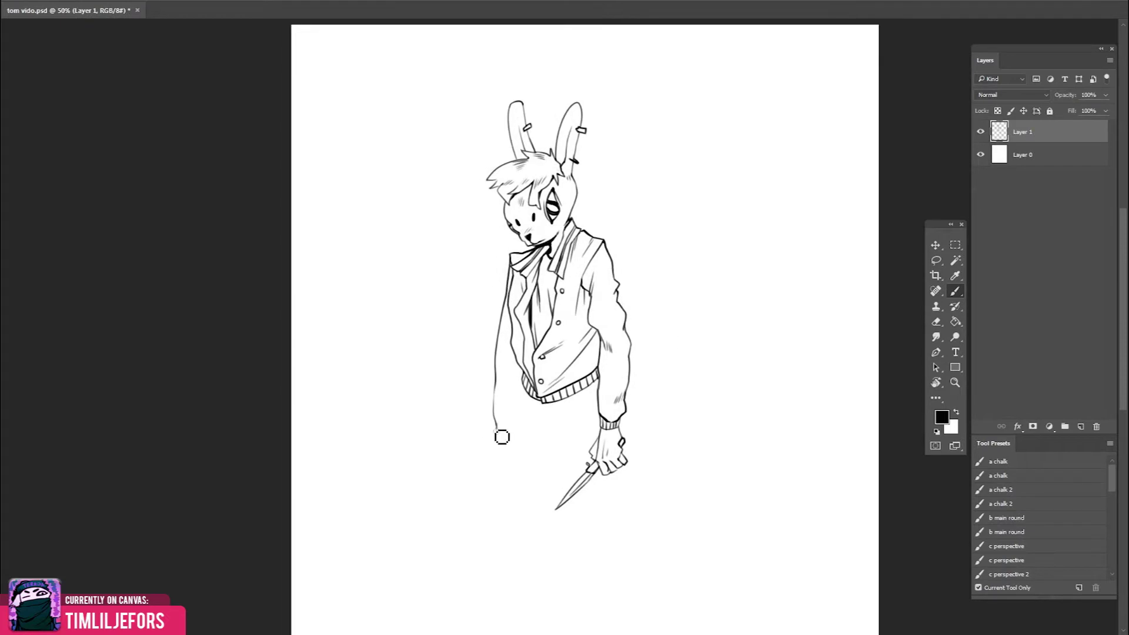
drag(622, 301, 620, 322)
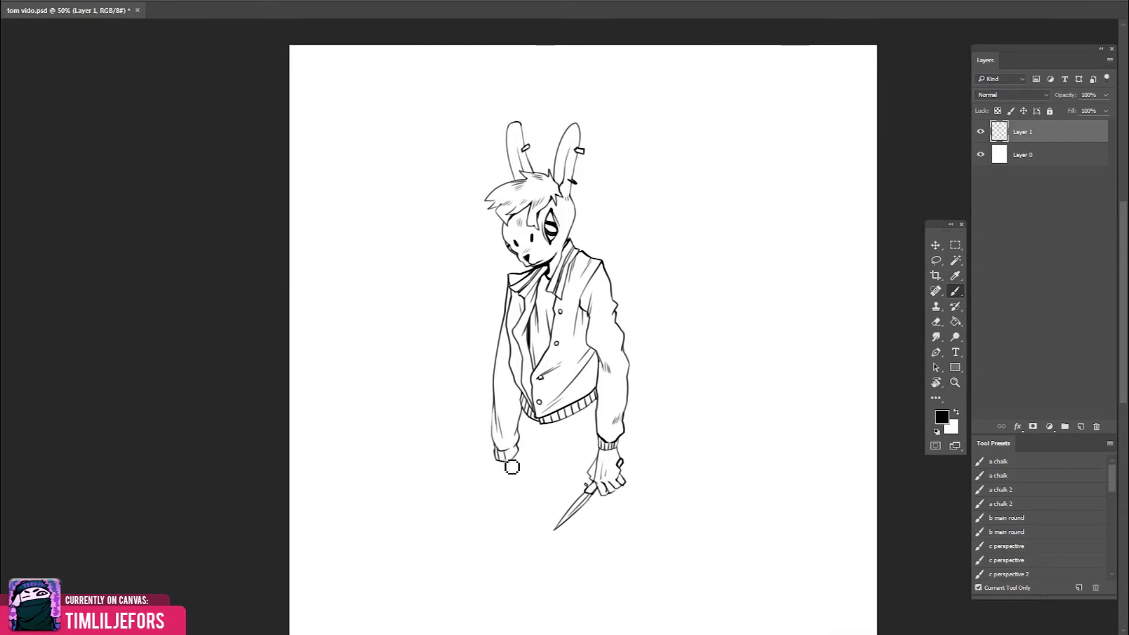
drag(686, 348, 690, 389)
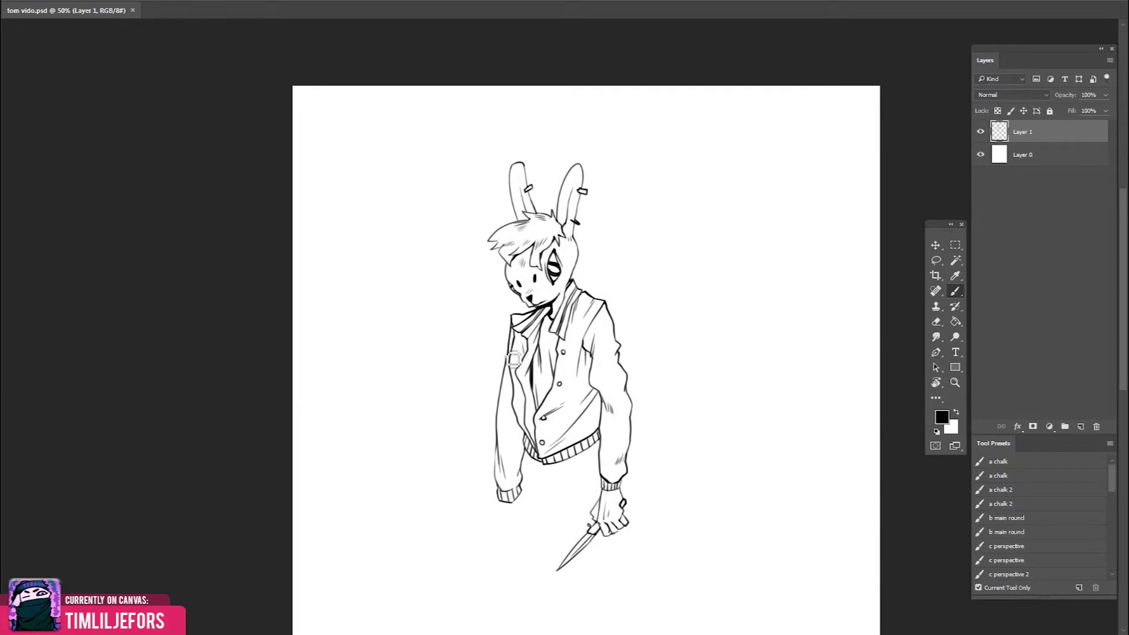
Draw the other sleeve's outer line down to its cuff and save
drag(512, 376, 504, 403)
key(ctrl+alt+h)
key(e)
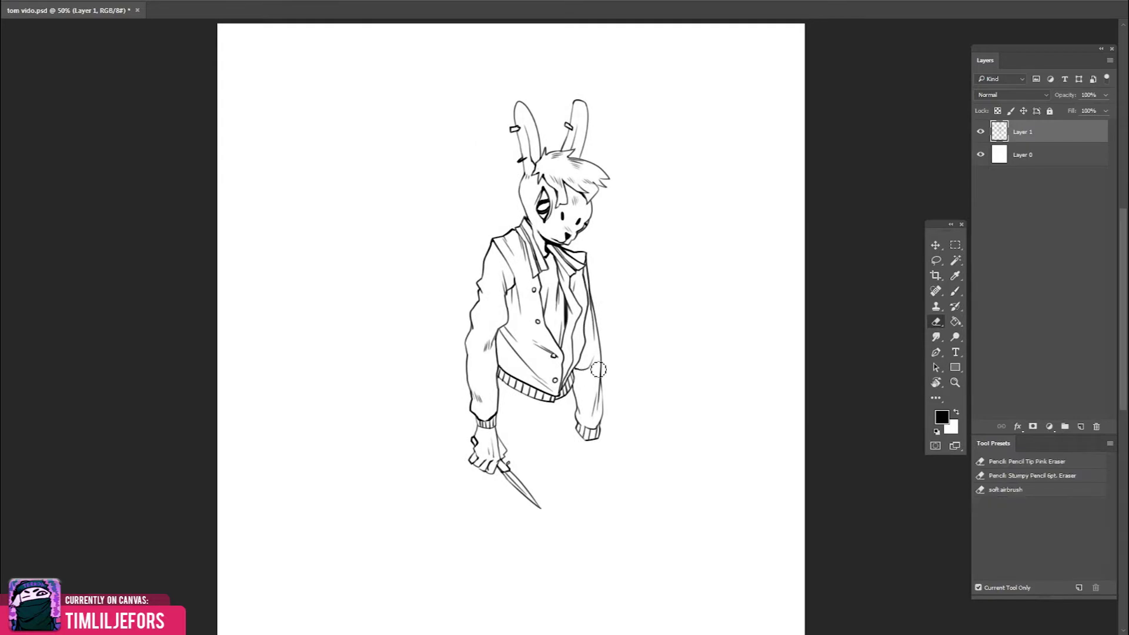
key(b)
key(ctrl+s)
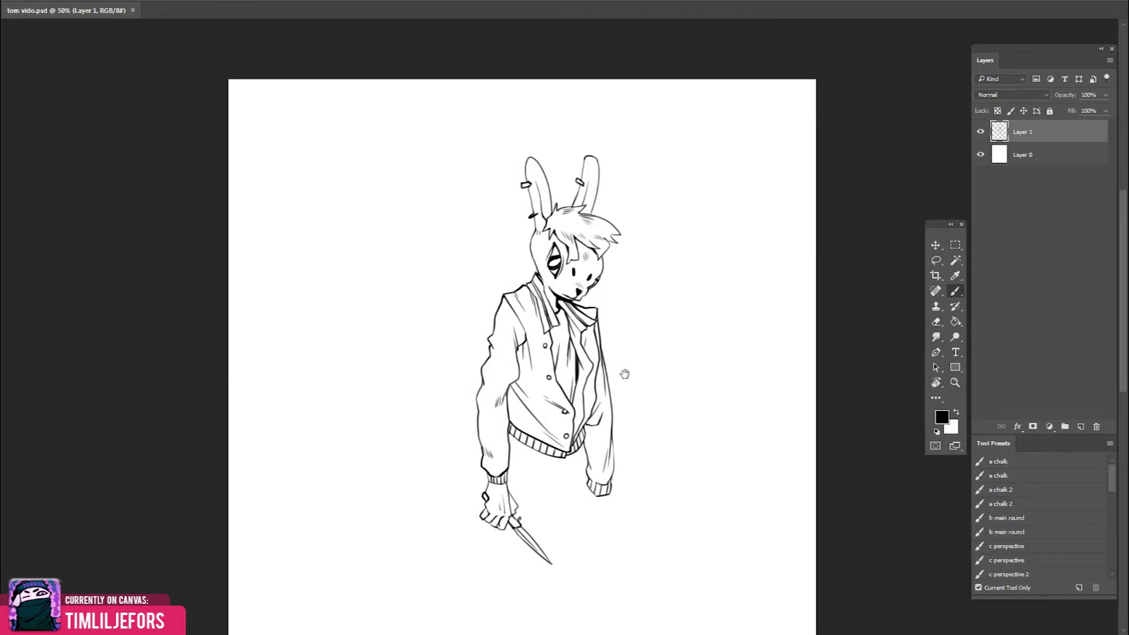
Sketch the second hand below the other sleeve cuff
scroll(588, 353, down, 3)
mouse_move(598, 329)
mouse_down()
mouse_move(595, 347)
mouse_move(621, 347)
mouse_move(624, 366)
mouse_move(605, 373)
mouse_move(607, 398)
mouse_move(606, 381)
mouse_move(631, 370)
mouse_up()
key(e)
scroll(603, 365, up, 1)
key(b)
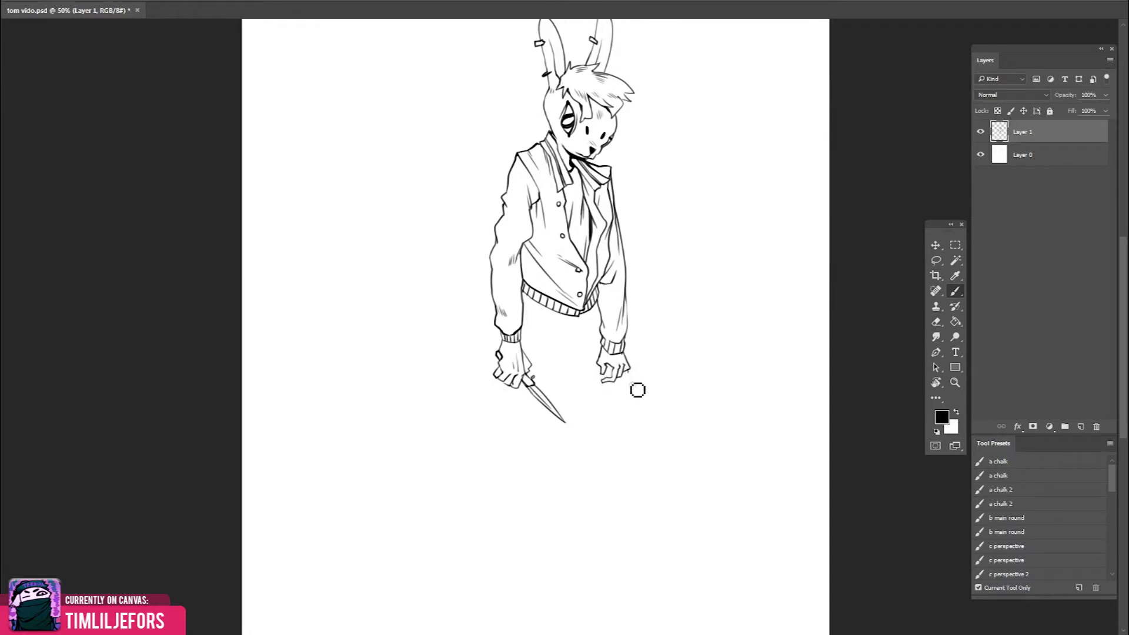
Erase the fingers below the second cuff, retouch the cuff and save
key(ctrl+shift+h)
key(e)
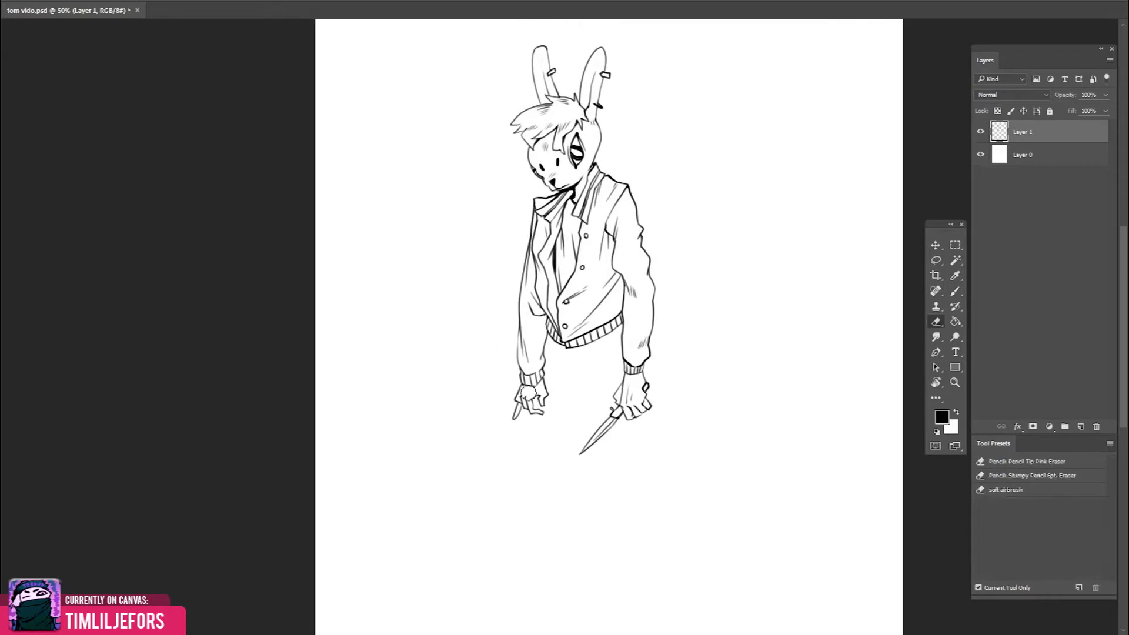
drag(526, 427, 559, 391)
key(b)
key(e)
key(ctrl+s)
key(b)
mouse_move(705, 300)
mouse_down()
mouse_move(685, 338)
mouse_move(715, 428)
mouse_up()
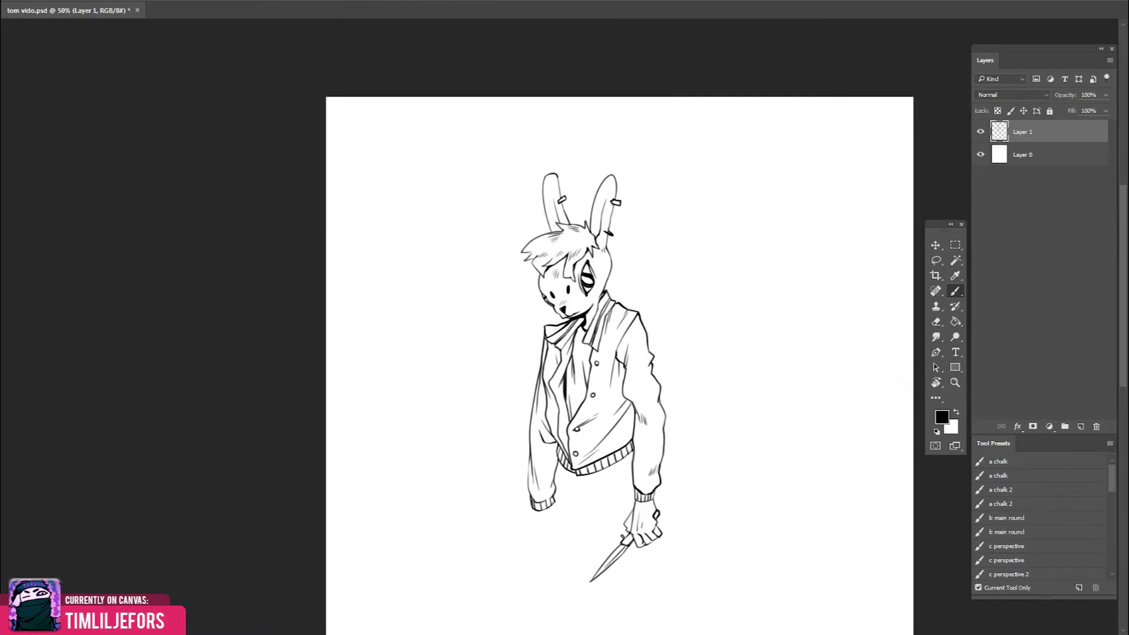
key(ctrl+s)
Draw long lines sweeping down-left from the cuff and hem to start the leg
drag(679, 348, 668, 336)
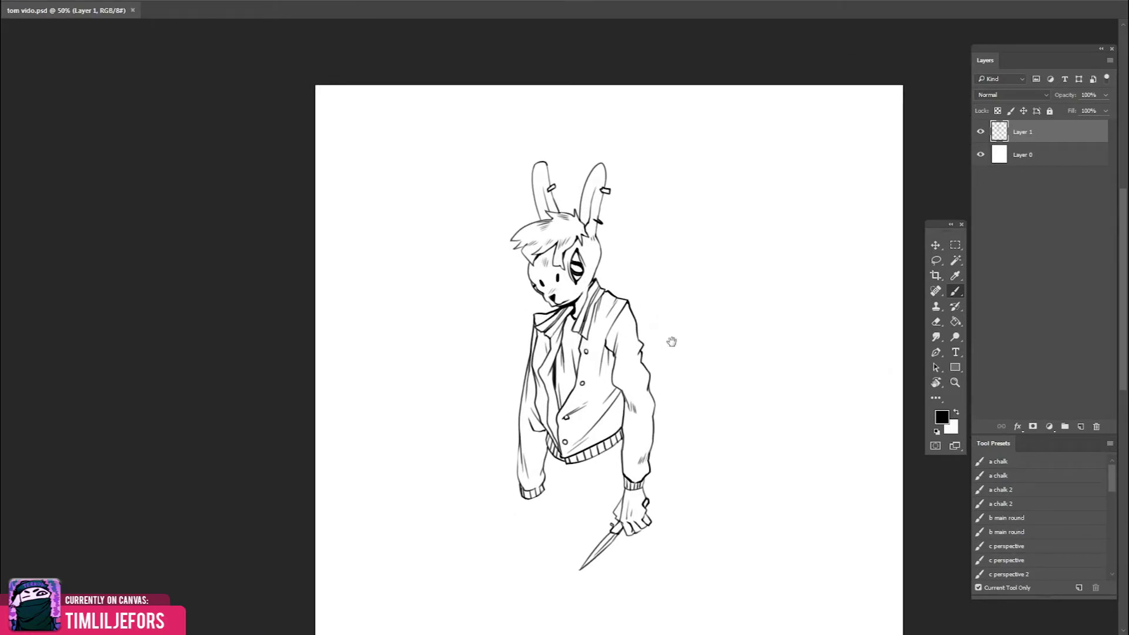
mouse_move(698, 368)
mouse_down()
mouse_move(698, 357)
mouse_move(693, 380)
mouse_up()
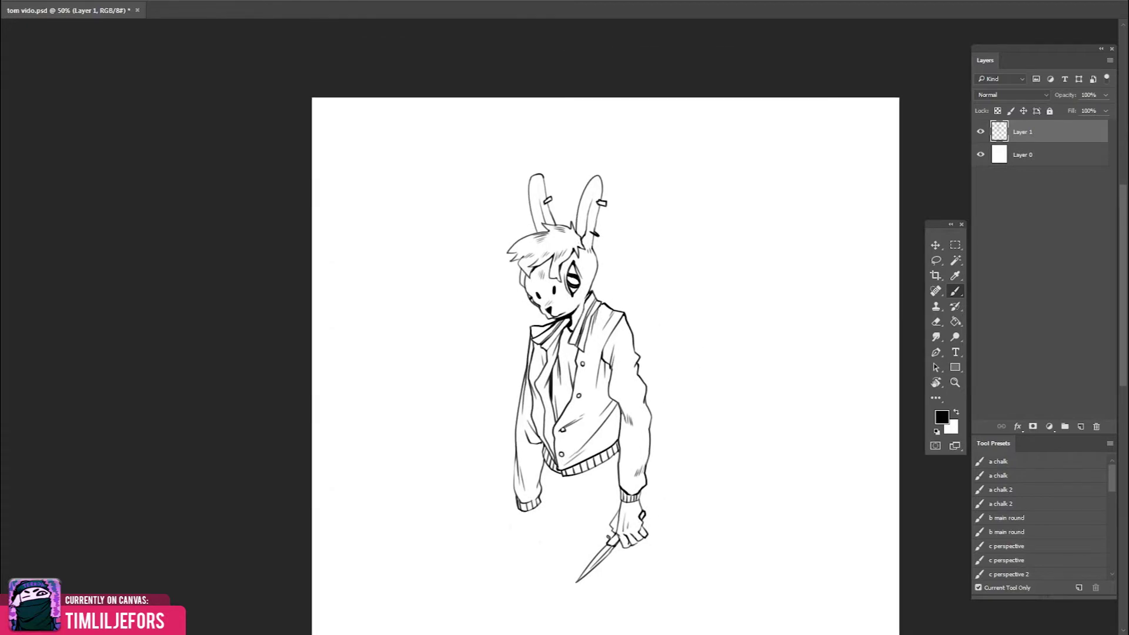
drag(593, 304, 591, 302)
drag(639, 370, 542, 333)
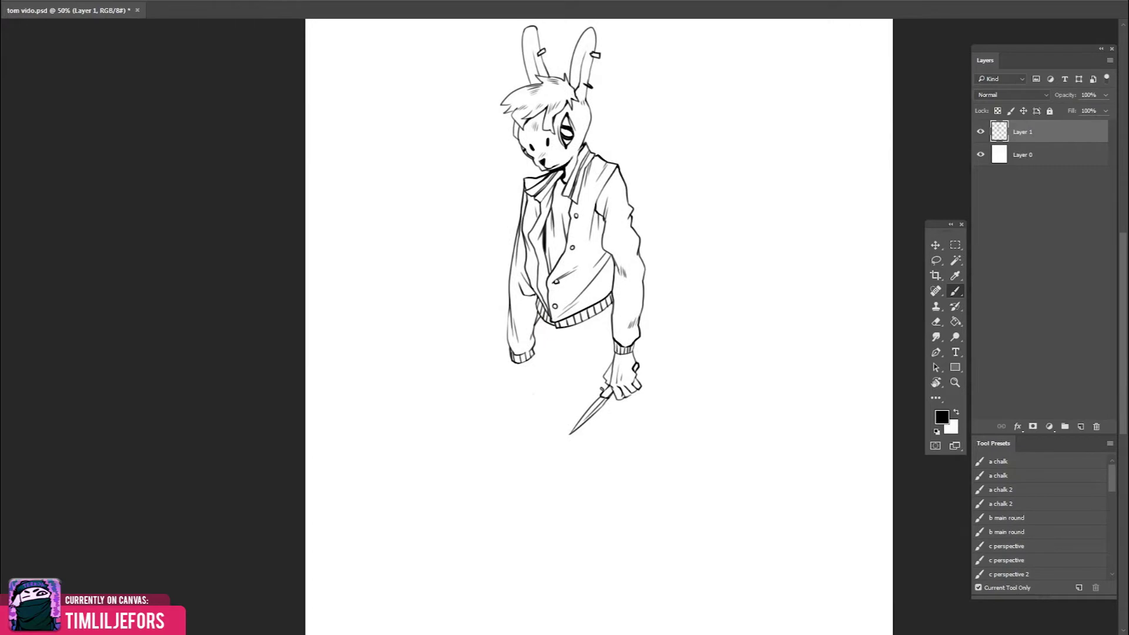
mouse_move(509, 349)
mouse_down()
mouse_move(456, 424)
mouse_move(540, 527)
mouse_up()
mouse_move(571, 334)
mouse_down()
mouse_move(606, 419)
mouse_move(629, 562)
mouse_up()
Draw a second leg line below the knife hand, redrawing it after a thin first attempt
key(h)
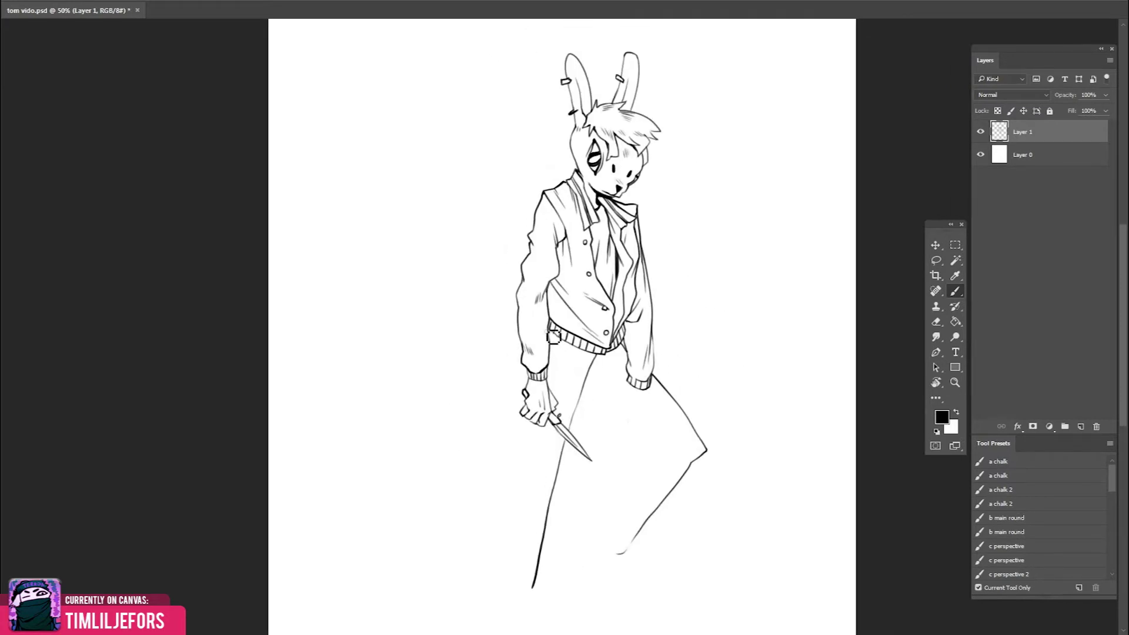
mouse_move(529, 383)
mouse_down()
mouse_move(542, 374)
mouse_move(524, 532)
mouse_up()
key(ctrl+z)
drag(589, 415, 613, 308)
key(h)
key(ctrl+z)
key(h)
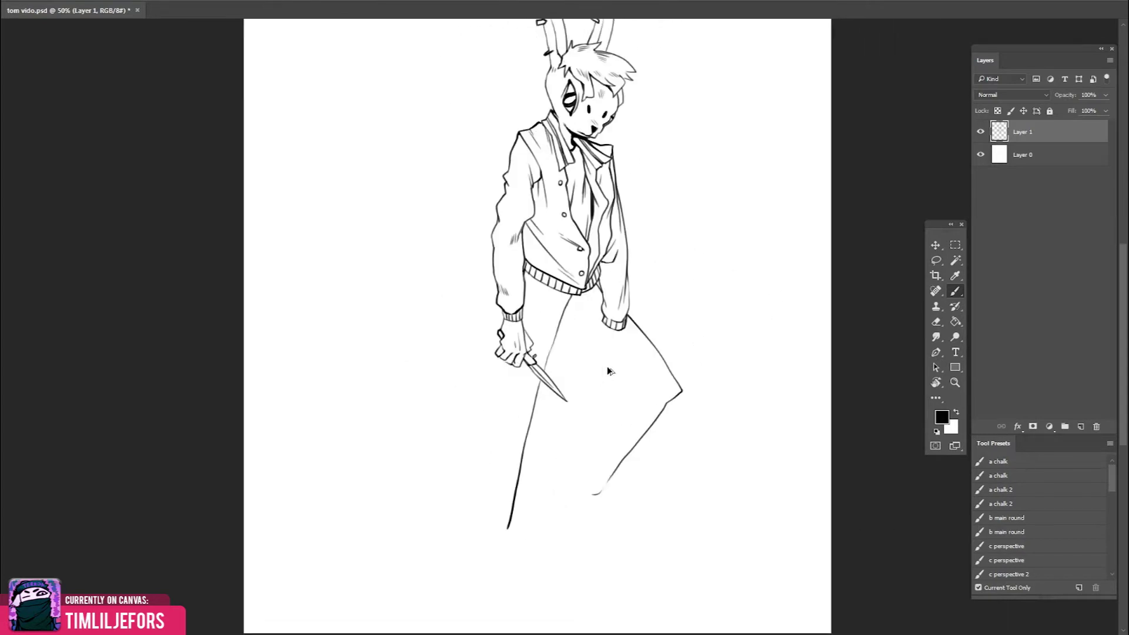
drag(520, 375, 494, 509)
Lasso and cut out part of the cloth line near the hand
key(h)
drag(661, 265, 637, 328)
key(l)
drag(515, 412, 526, 361)
key(v)
Erase the old upper cloth line
key(e)
key(b)
key(e)
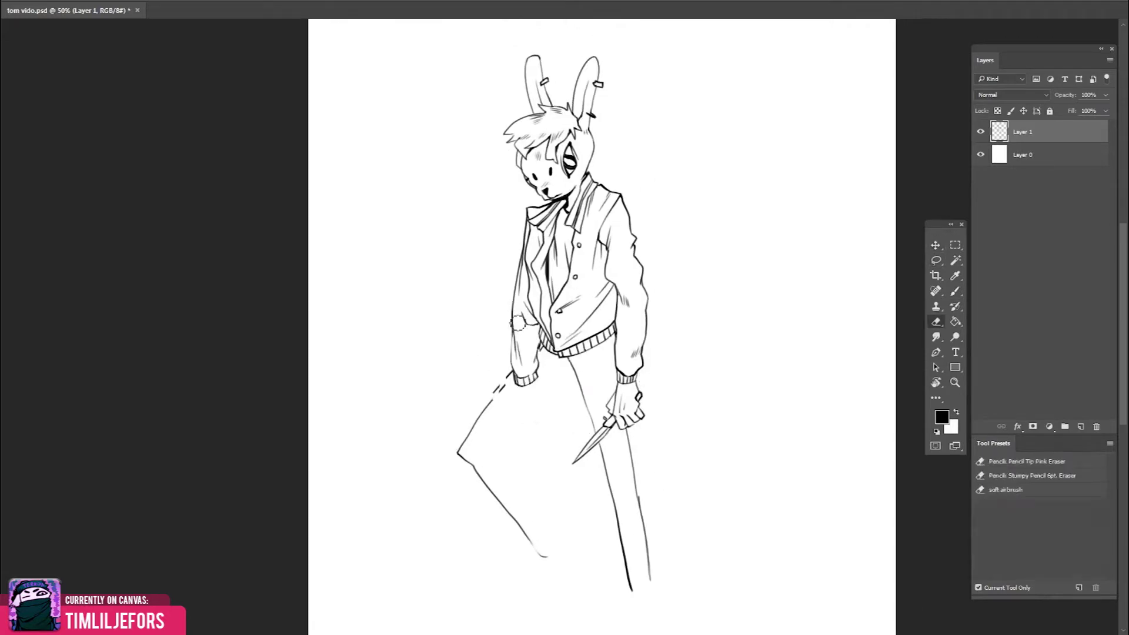
key(b)
key(e)
drag(494, 400, 457, 455)
key(b)
Draw a shorter straight leg line down from the cuff and join it to the lower line
drag(512, 372, 447, 450)
key(ctrl+z)
drag(512, 372, 444, 453)
key(ctrl+z)
shift+click(455, 439)
shift+click(460, 456)
mouse_move(692, 385)
mouse_down()
mouse_move(658, 347)
mouse_move(558, 347)
mouse_up()
Rotate the canvas to check the legs, then return it upright and recentre the figure
key(r)
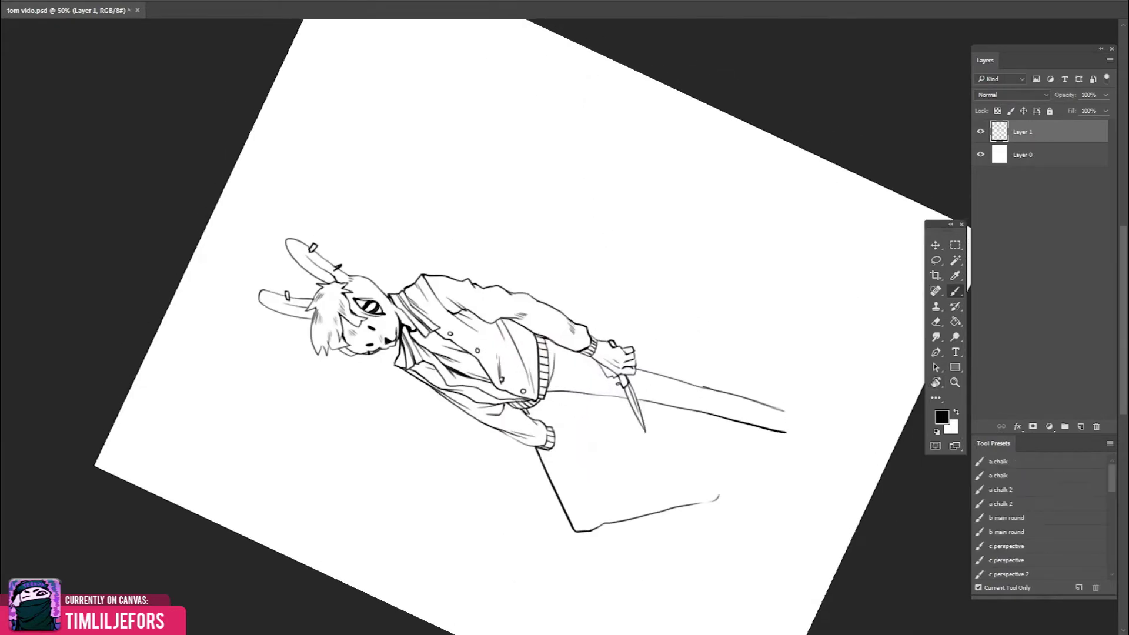
key(r)
mouse_move(559, 353)
mouse_down()
mouse_move(492, 376)
mouse_move(582, 321)
mouse_up()
key(r)
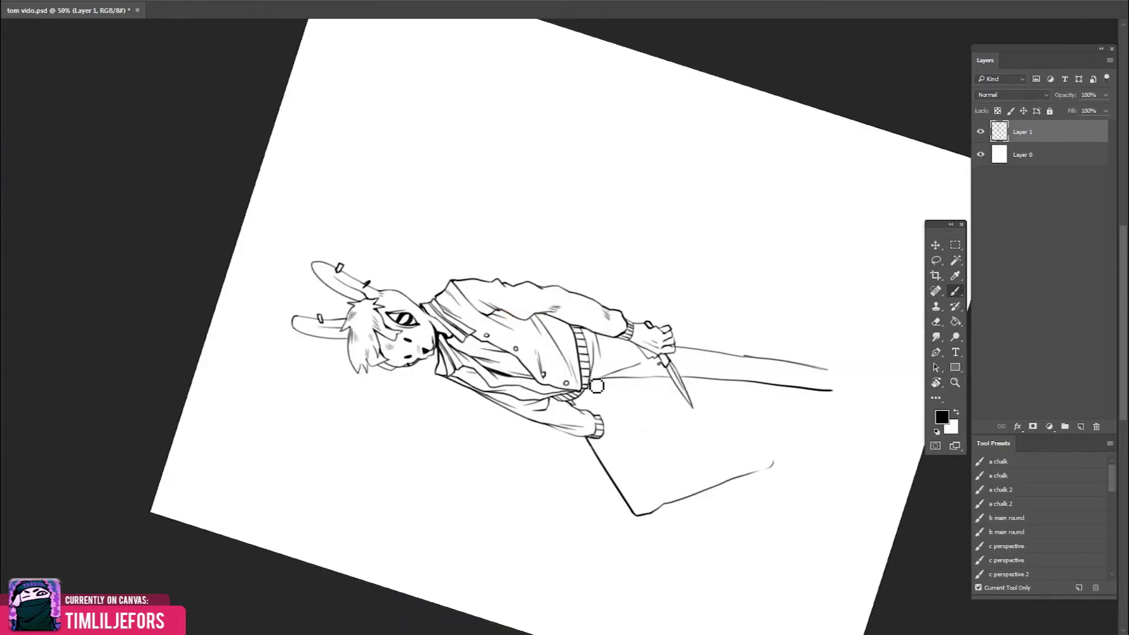
key(r)
drag(599, 377, 573, 363)
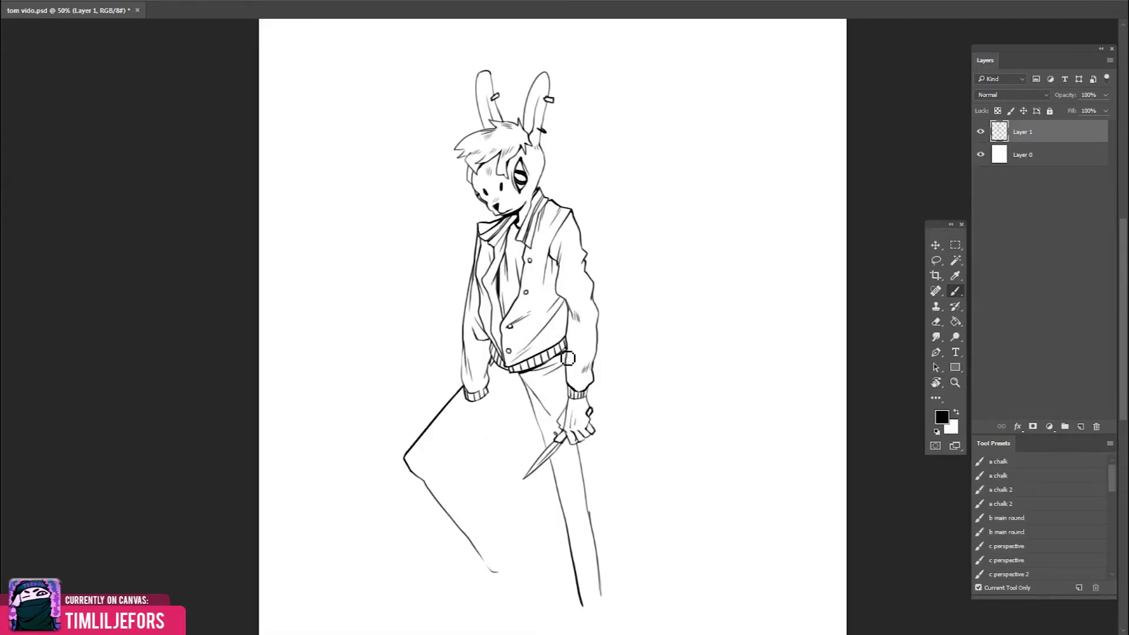
drag(576, 358, 600, 373)
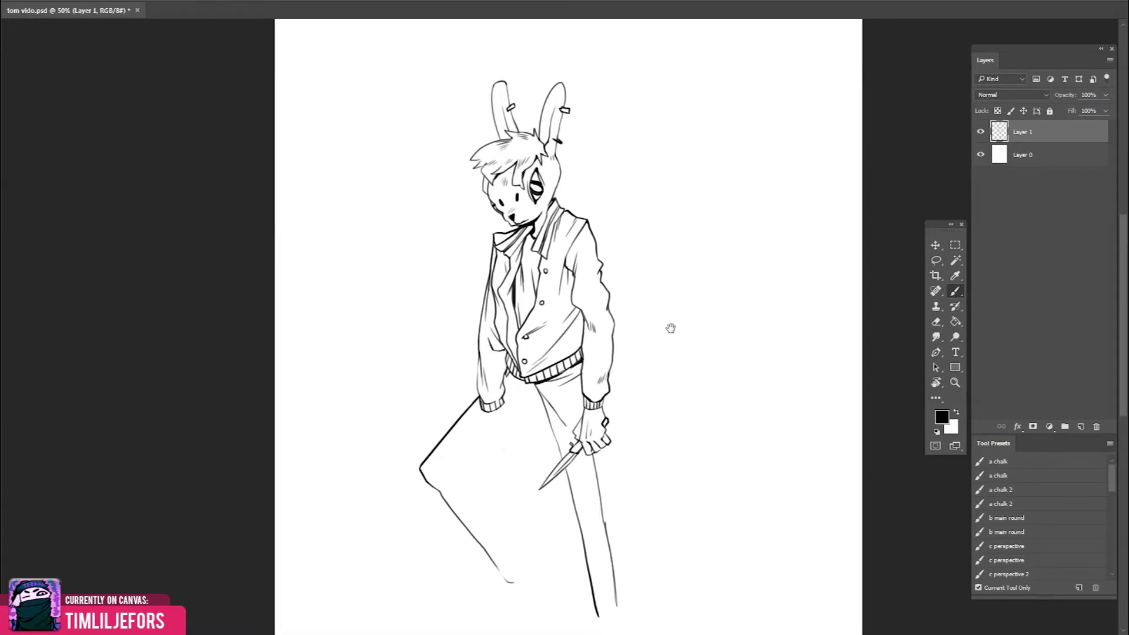
drag(665, 343, 689, 207)
Tidy the lower right trouser line and redraw a straight angled leg line
mouse_move(609, 427)
mouse_down()
mouse_move(617, 477)
mouse_move(560, 375)
mouse_up()
key(r)
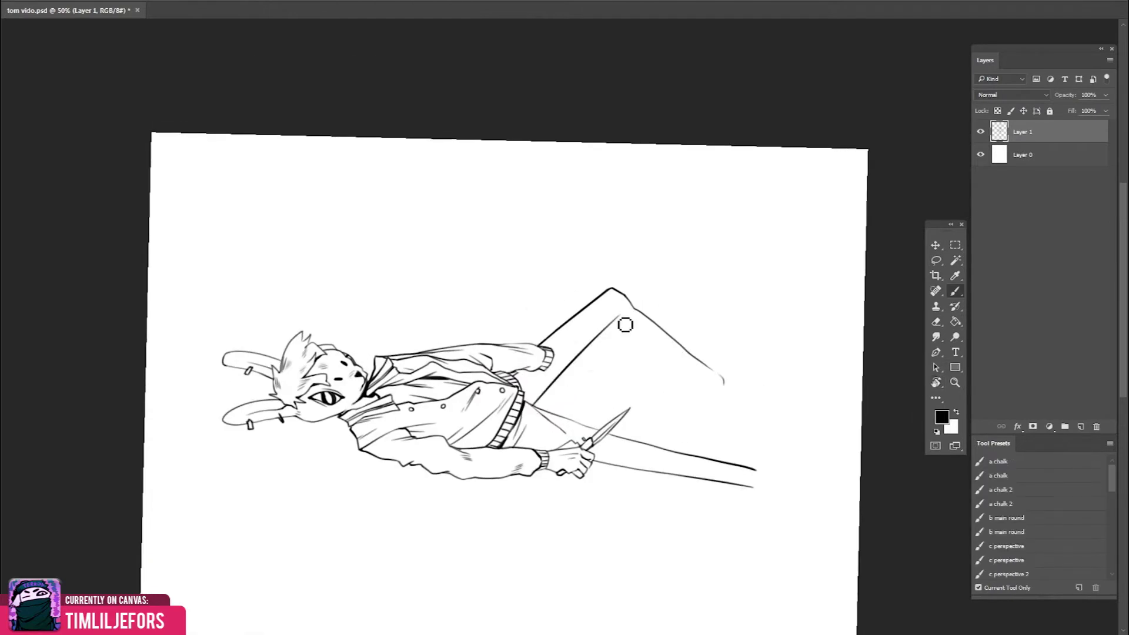
drag(606, 327, 533, 405)
key(e)
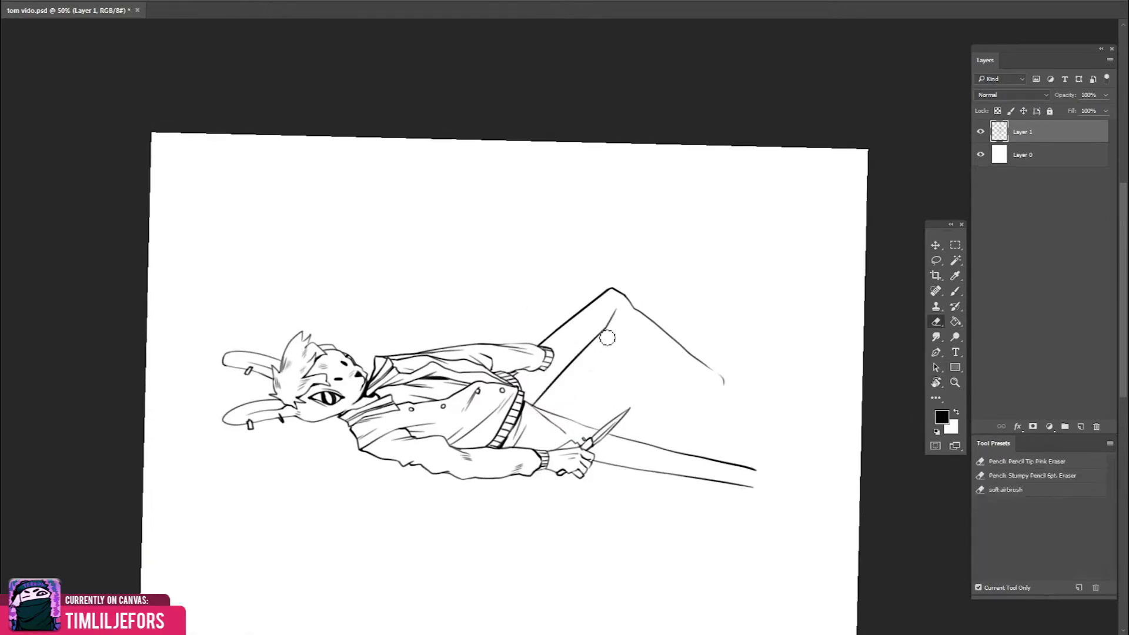
key(Escape)
mouse_move(485, 311)
mouse_down()
mouse_move(566, 382)
mouse_move(569, 366)
mouse_up()
Sketch a thumb outline below the left cuff, mirroring the view to check it
key(b)
key(e)
key(b)
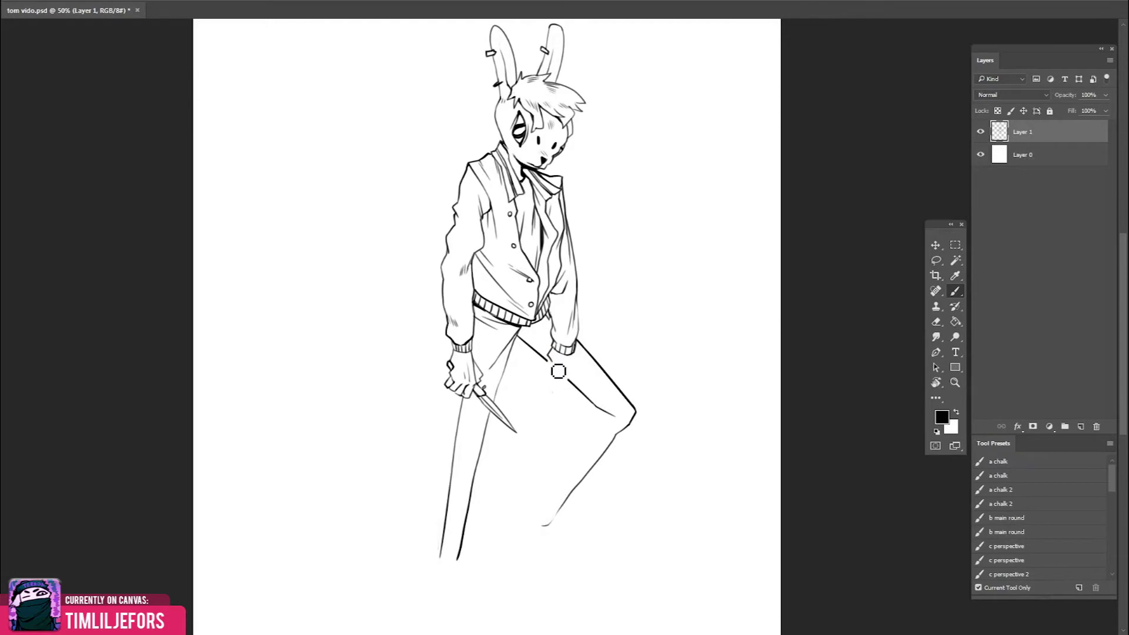
key(h)
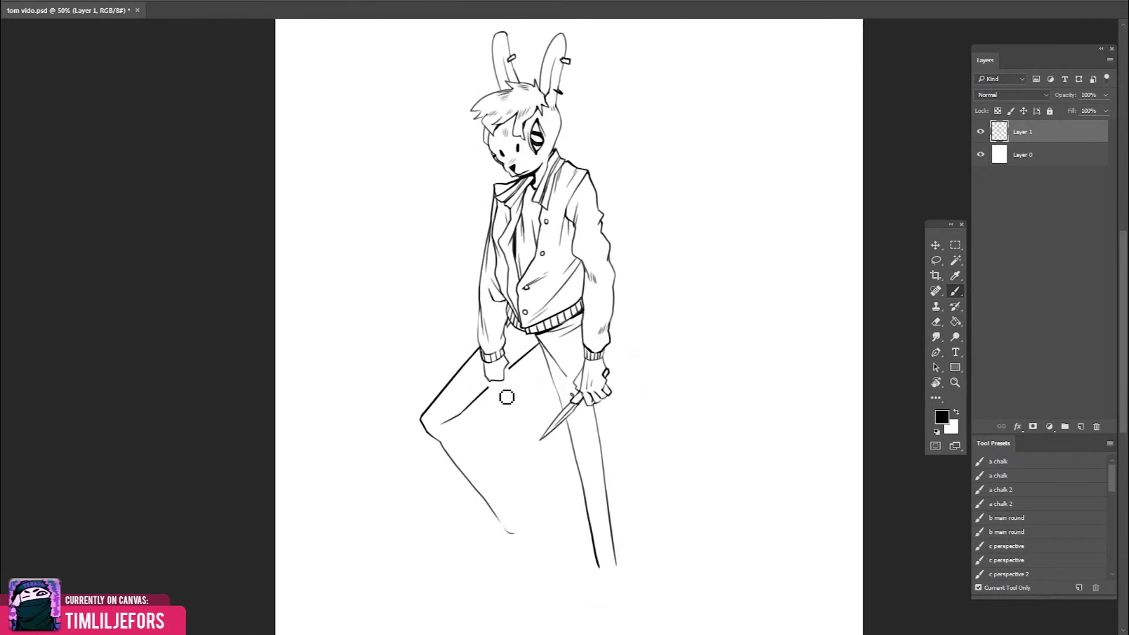
drag(511, 404, 502, 395)
Replace the thumb strokes with a new small stroke on the hand and save
key(ctrl+z)
key(ctrl+z)
drag(514, 374, 516, 385)
key(h)
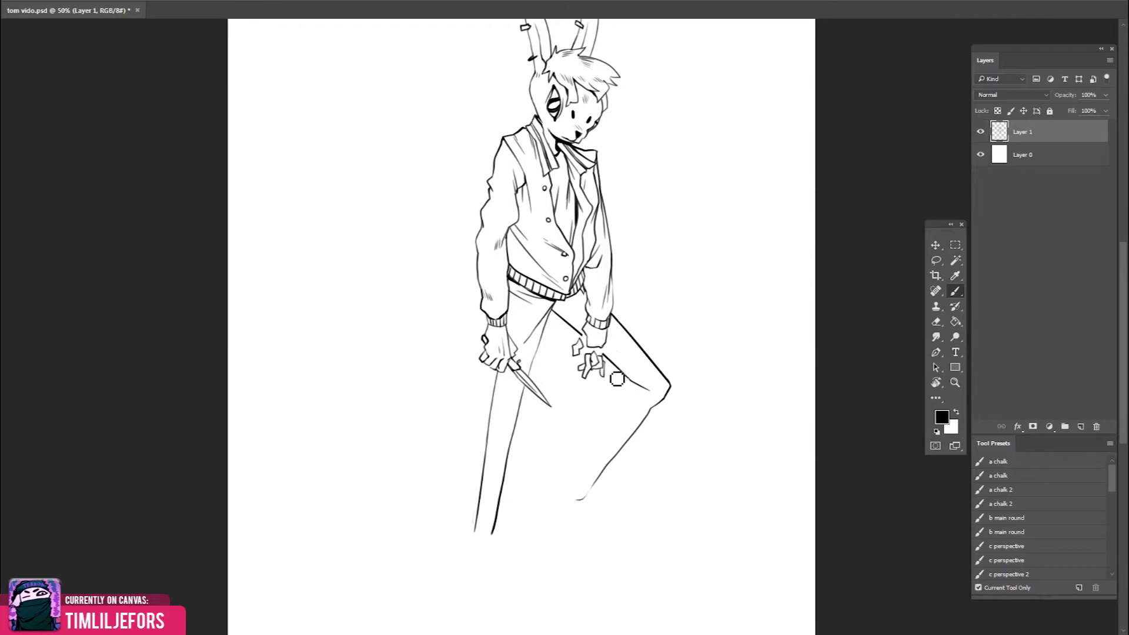
key(h)
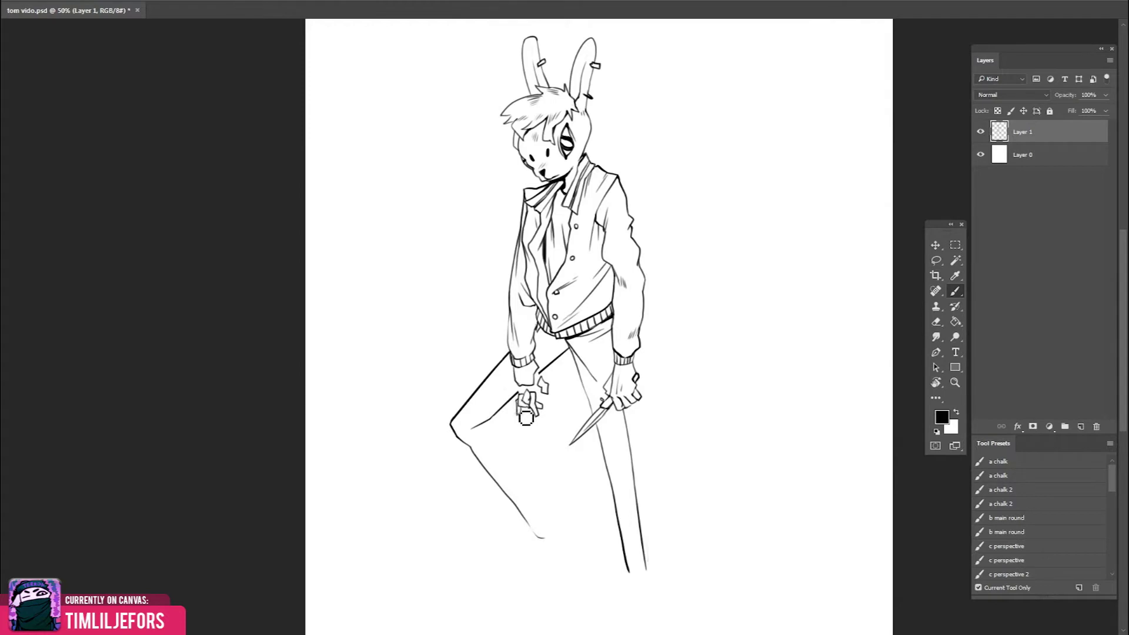
key(ctrl+s)
Erase the scribbles near the hand and save the drawing
key(e)
mouse_move(524, 385)
mouse_down()
mouse_move(539, 394)
mouse_move(544, 381)
mouse_up()
key(b)
key(ctrl+s)
key(h)
key(e)
key(b)
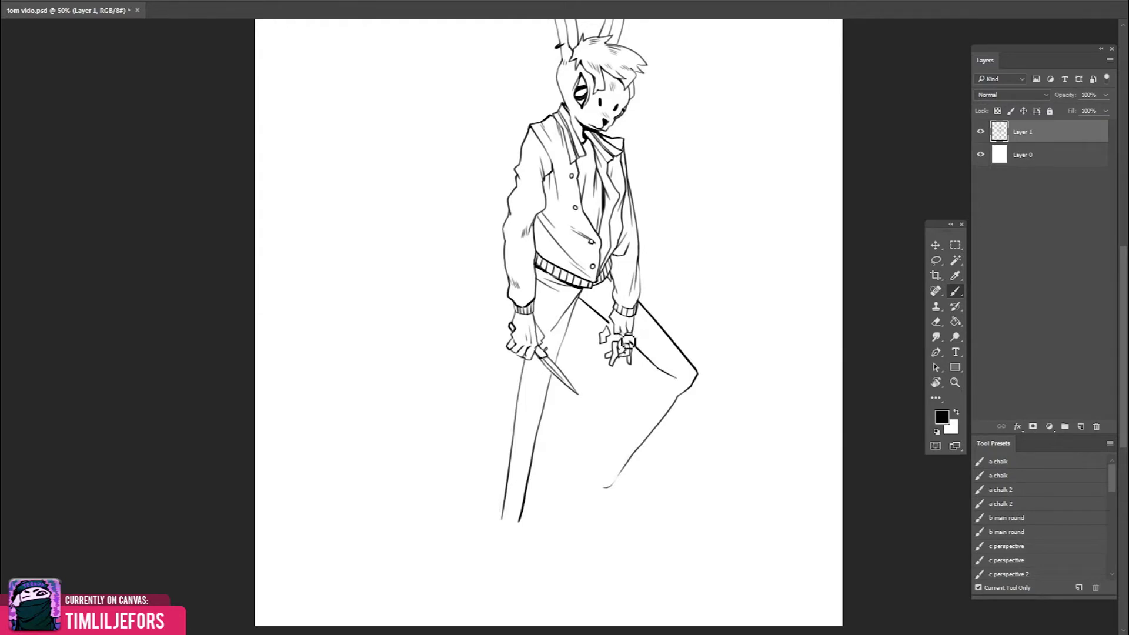
key(ctrl+z)
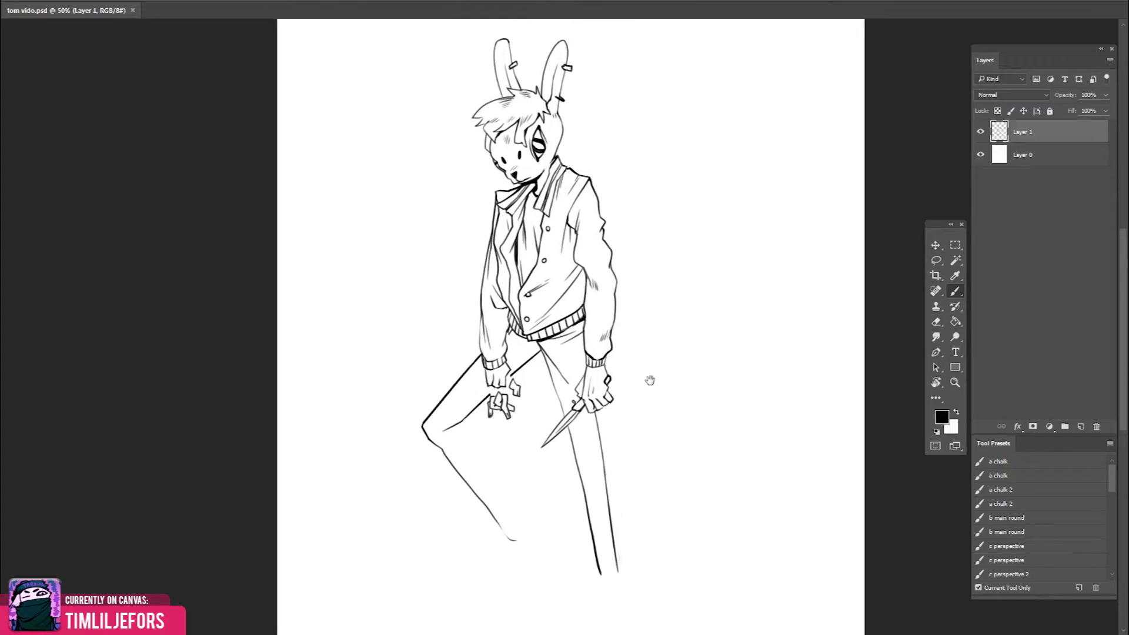
Add finger strokes to the empty hand from a rotated, mirrored view
key(h)
drag(650, 381, 544, 423)
drag(558, 379, 565, 397)
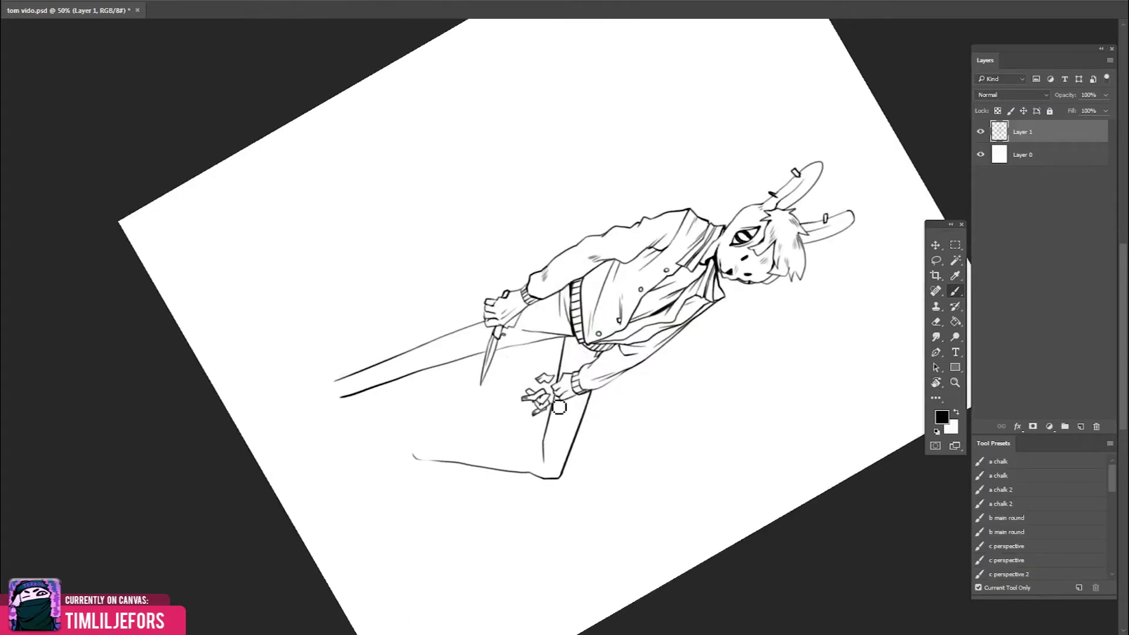
key(ctrl+z)
key(Escape)
key(e)
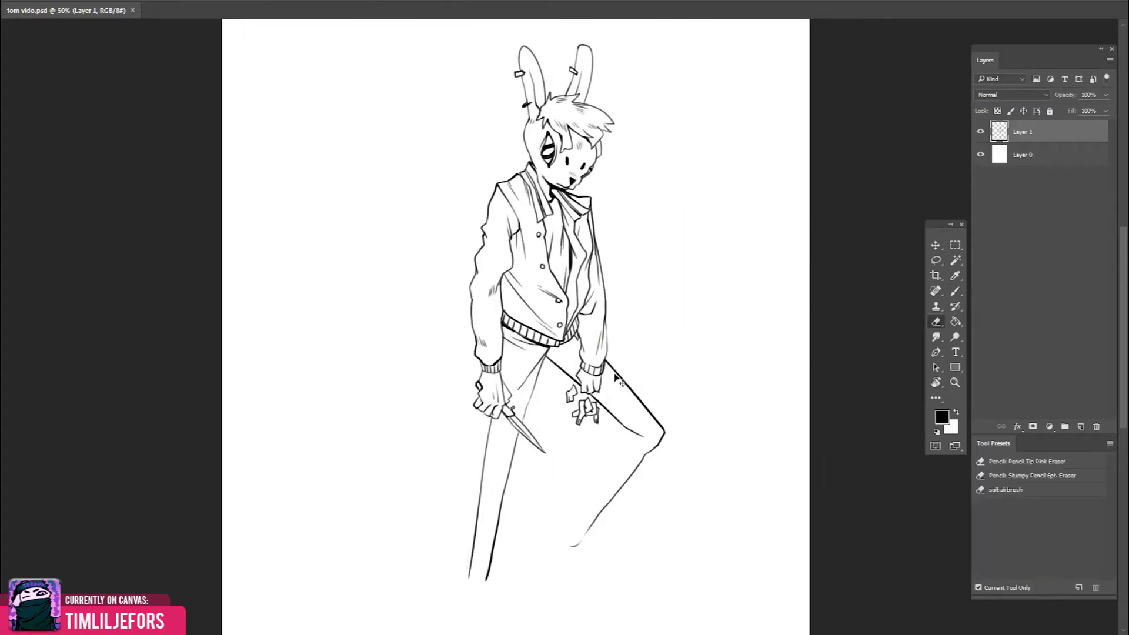
key(b)
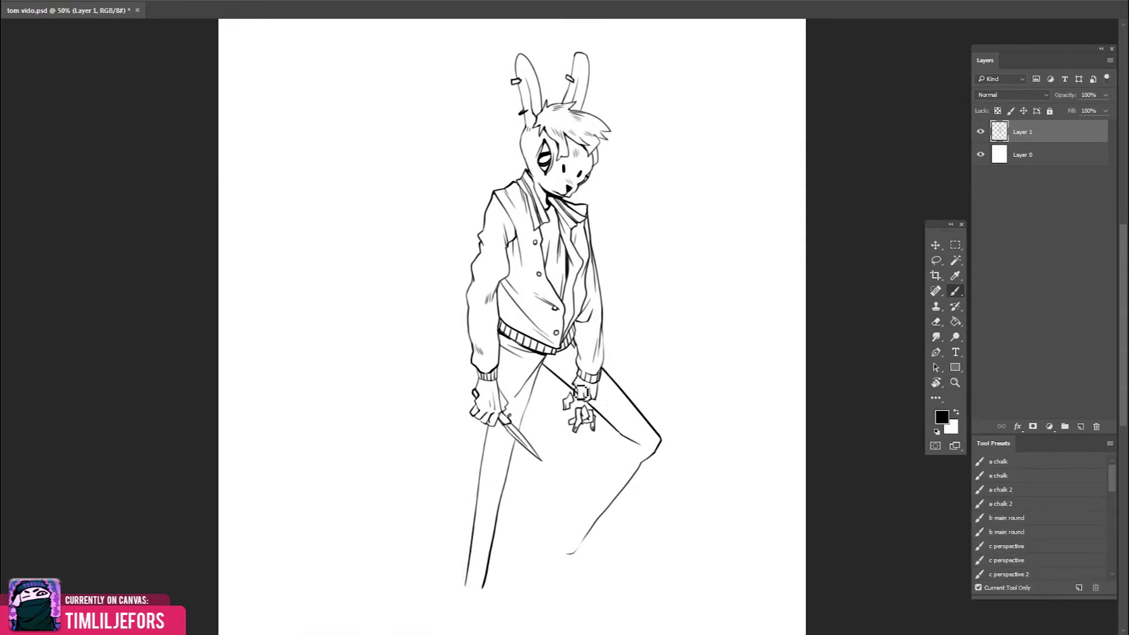
key(ctrl+shift+h)
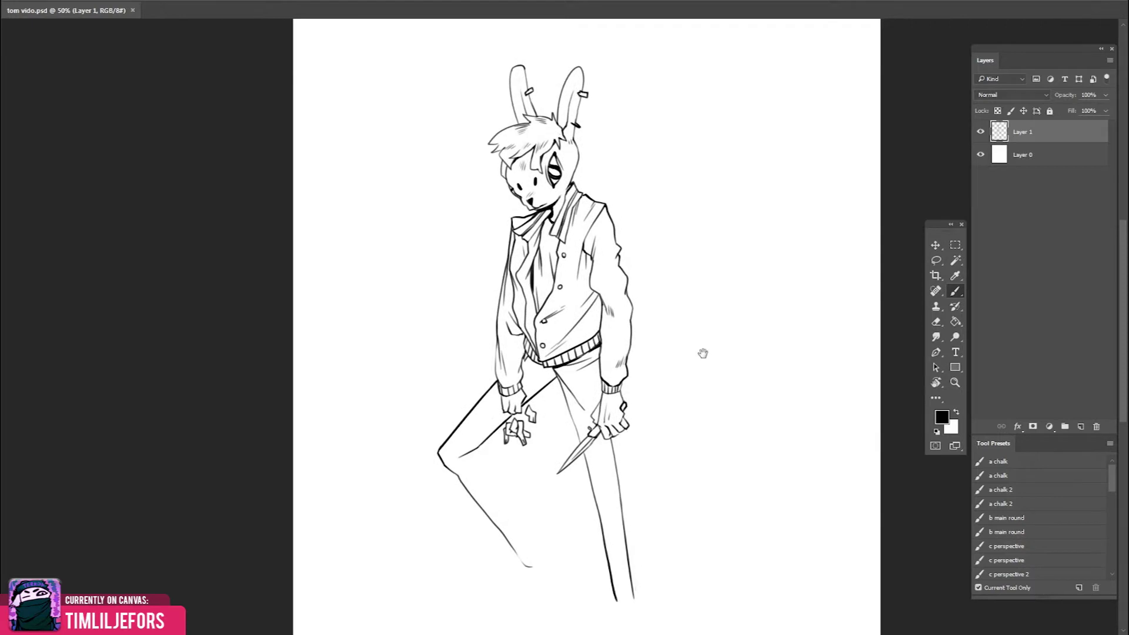
Strengthen the line at the jacket collar
drag(702, 350, 664, 375)
drag(574, 335, 572, 337)
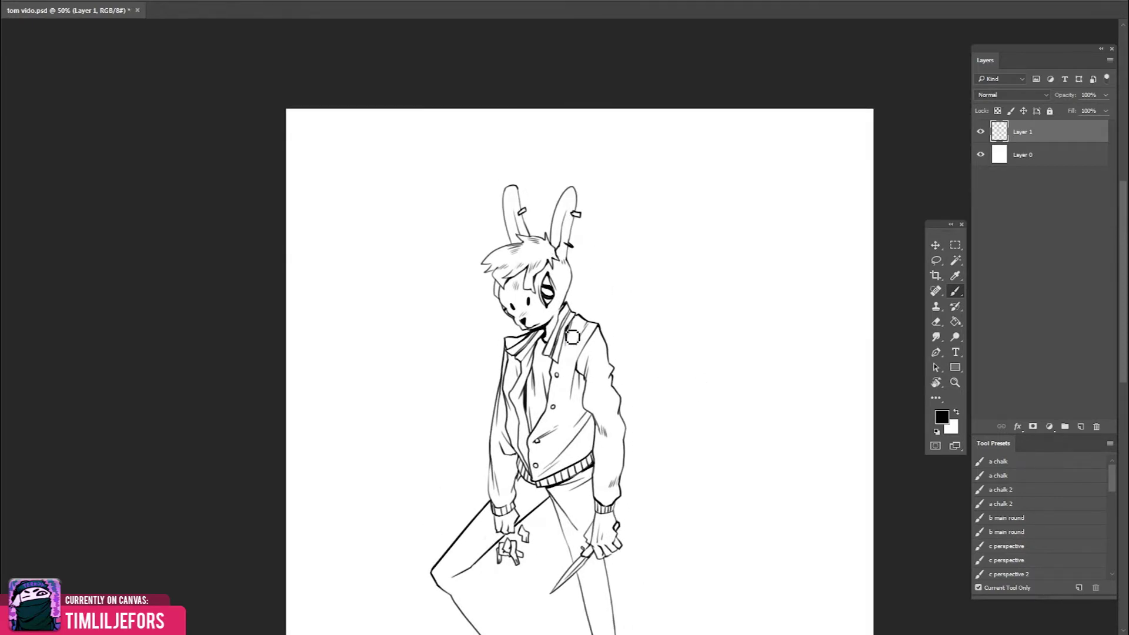
drag(591, 411, 603, 351)
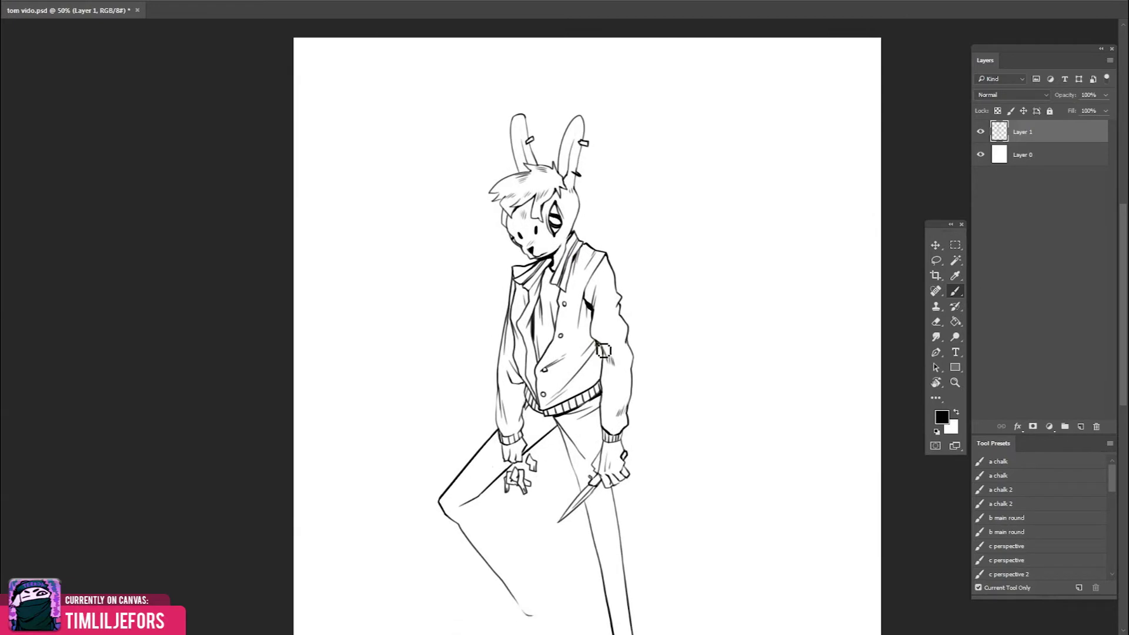
key(e)
key(b)
mouse_move(604, 352)
mouse_down()
mouse_move(614, 369)
mouse_move(639, 330)
mouse_up()
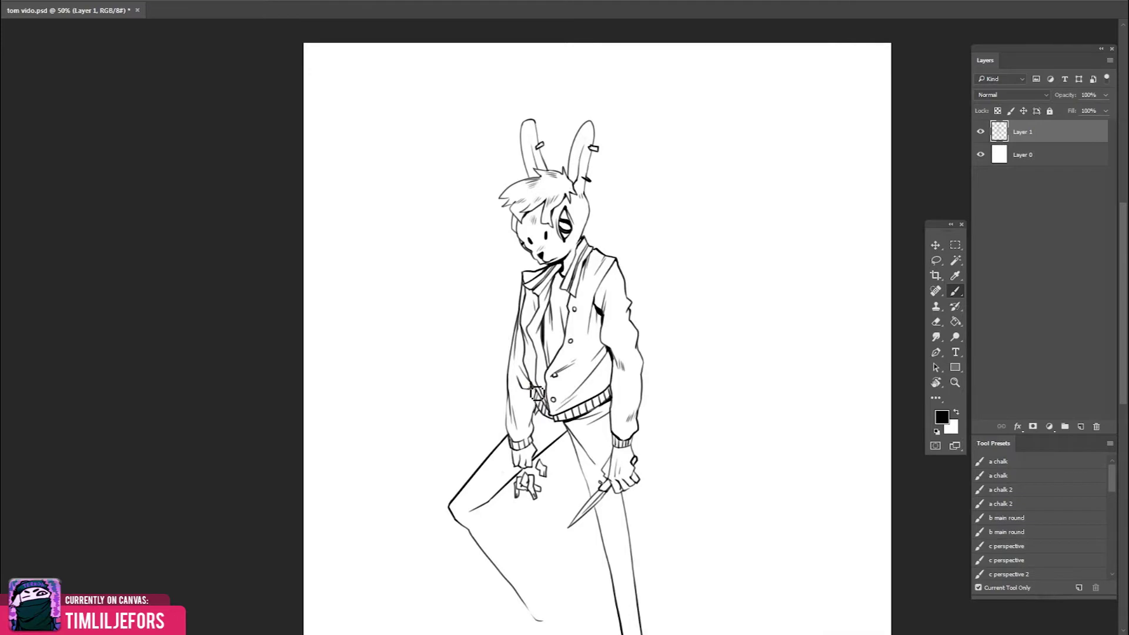
key(e)
key(b)
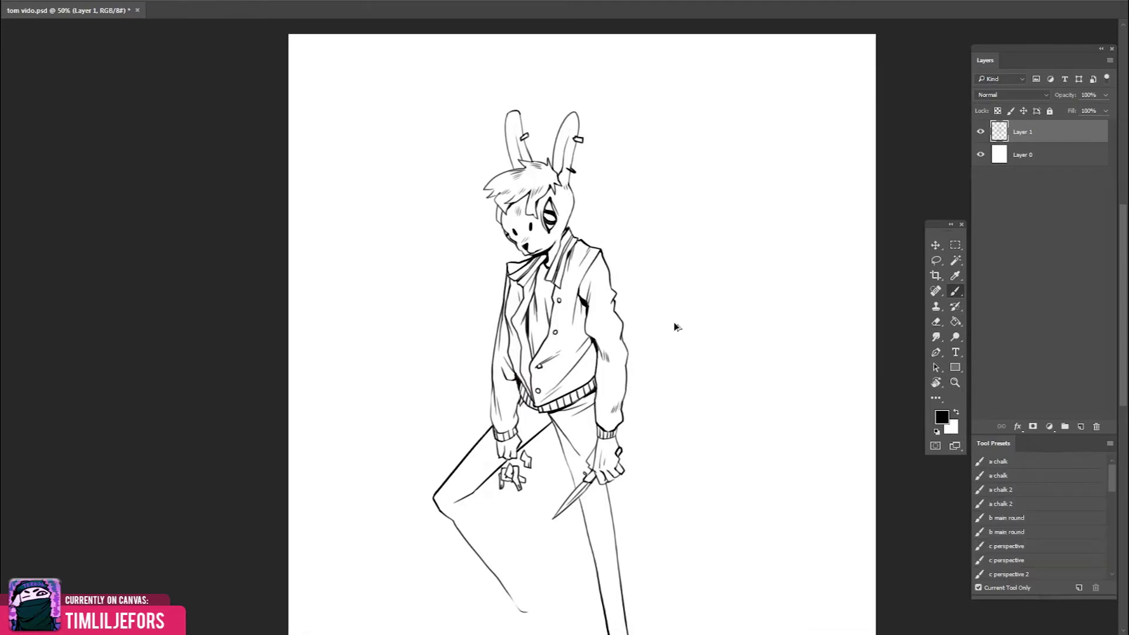
Thicken the left wrist line, then tilt the view to check and reset it upright
key(ctrl+shift+h)
key(e)
key(b)
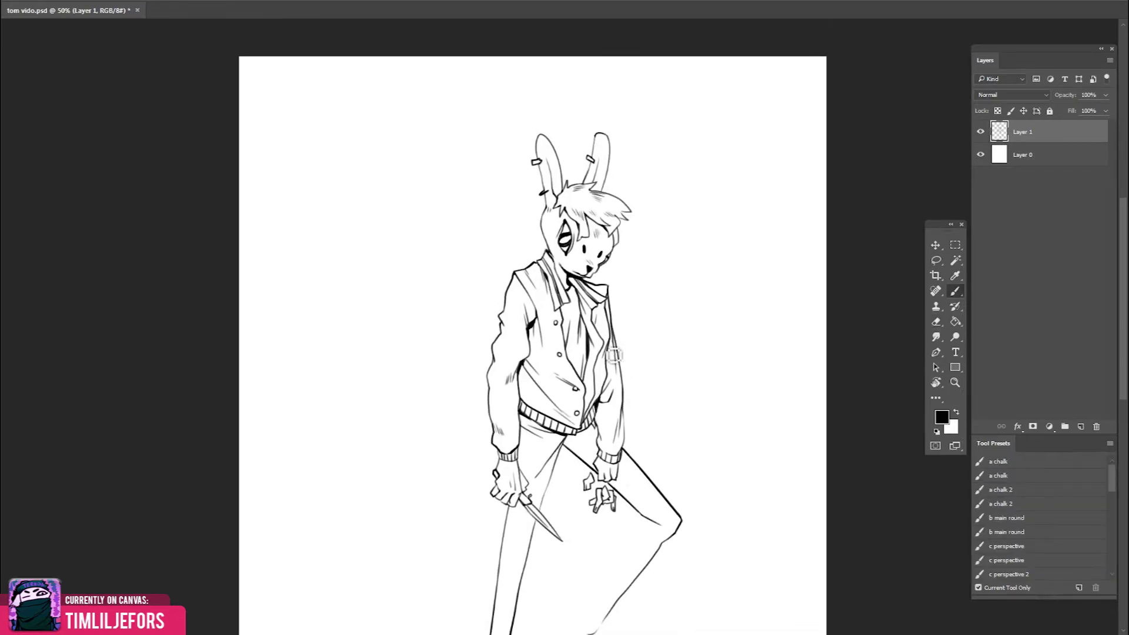
drag(608, 372, 614, 385)
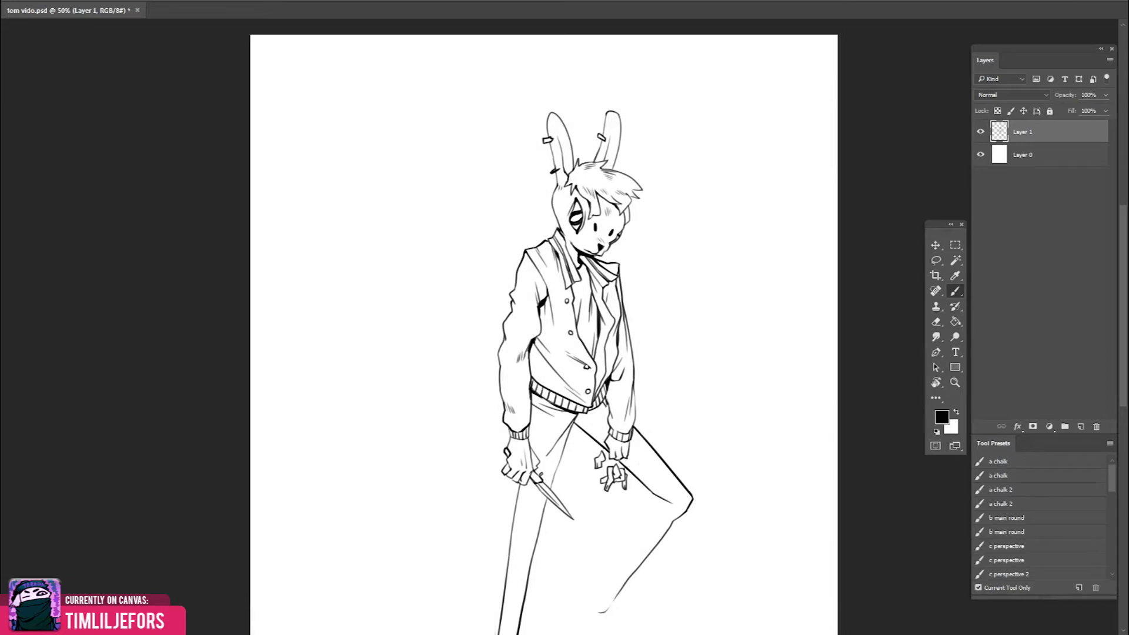
key(e)
key(b)
key(ctrl+shift+h)
key(ctrl+shift+h)
key(ctrl+shift+h)
mouse_move(510, 367)
mouse_down()
mouse_move(527, 353)
mouse_move(546, 380)
mouse_move(506, 329)
mouse_up()
key(r)
mouse_move(523, 381)
mouse_down()
mouse_move(576, 412)
mouse_move(523, 381)
mouse_move(531, 374)
mouse_up()
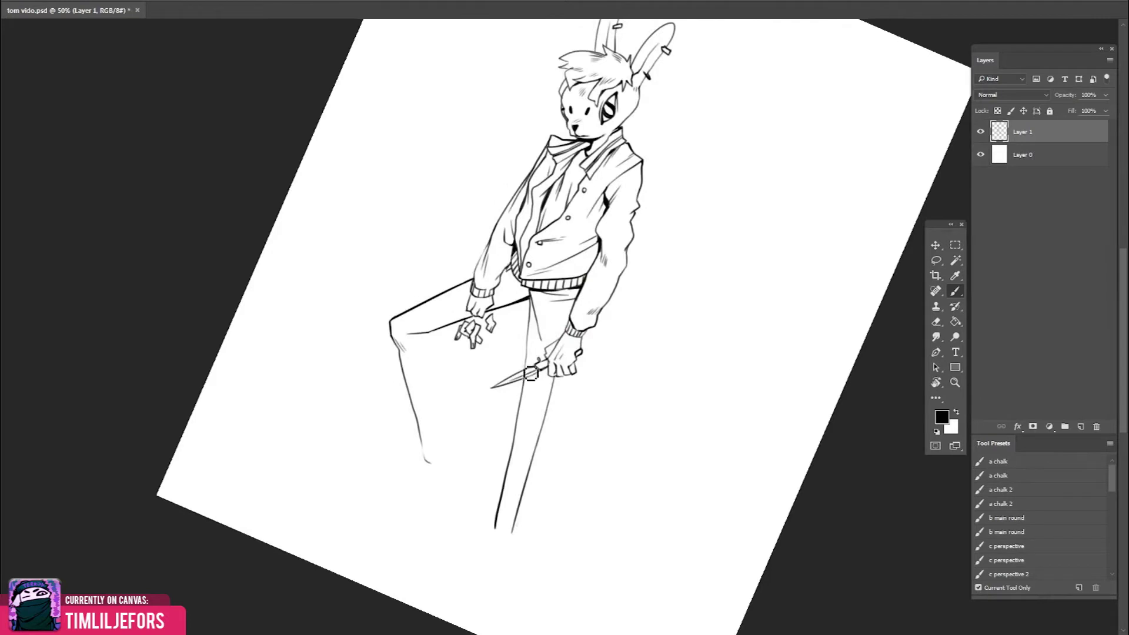
key(Escape)
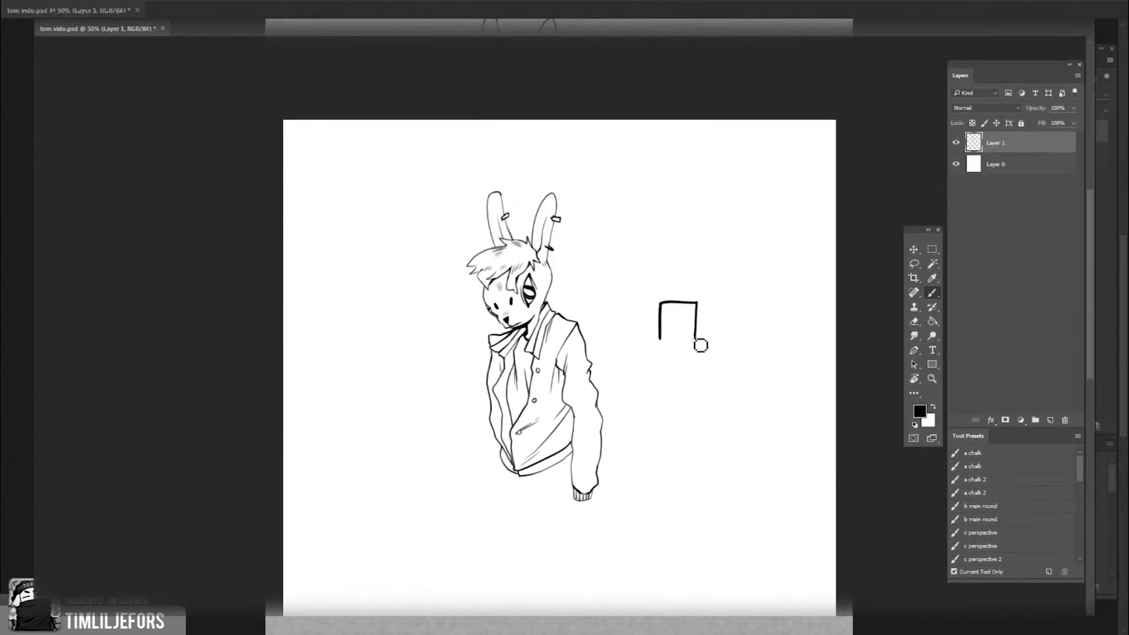
Sketch a small door thumbnail and two tall vertical poles right of the rabbit
drag(699, 305, 660, 340)
mouse_move(712, 312)
mouse_down()
mouse_move(672, 339)
mouse_move(686, 315)
mouse_up()
click(676, 320)
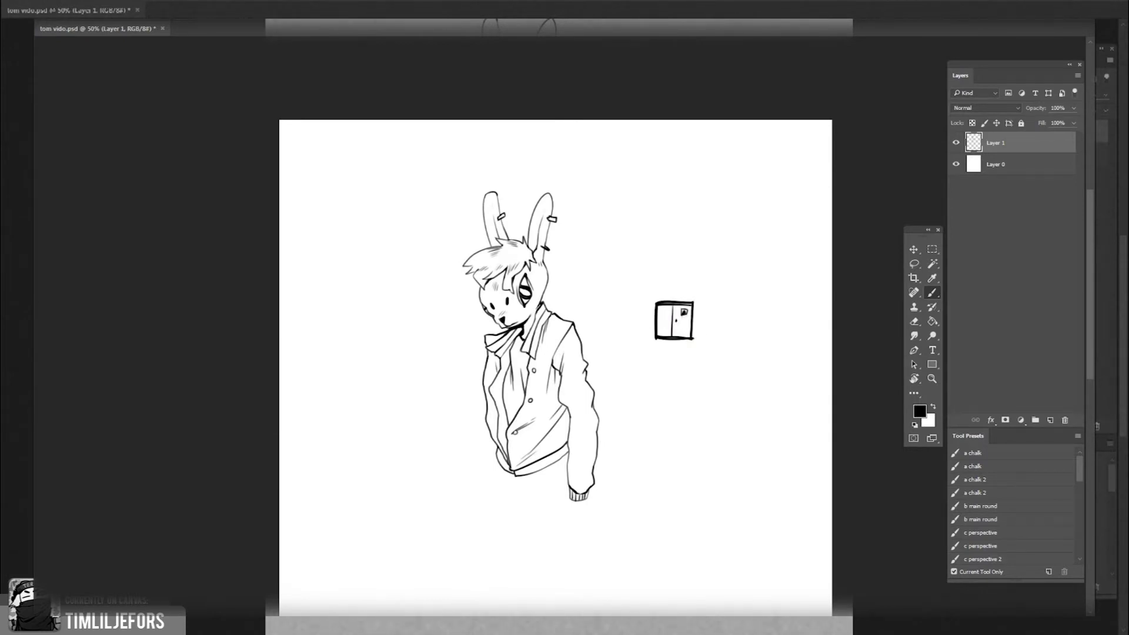
mouse_move(755, 338)
mouse_down()
mouse_move(759, 235)
mouse_move(768, 240)
mouse_up()
drag(795, 311, 807, 224)
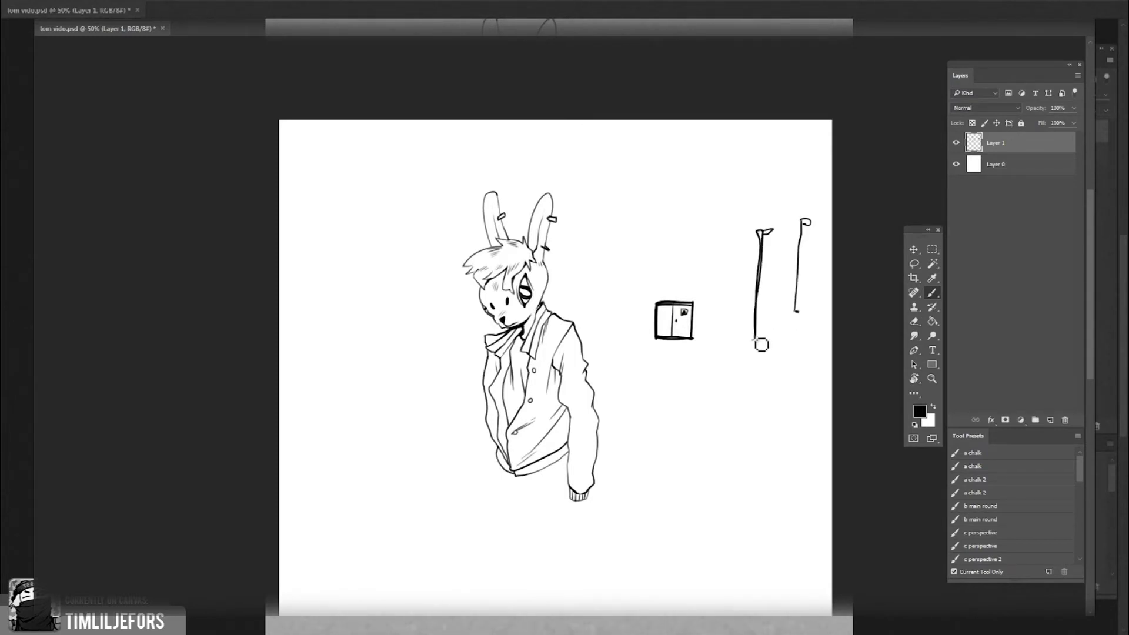
drag(764, 334, 757, 330)
Circle the door sketch and draw a rectangle with a vertical divider below it
drag(642, 314, 665, 285)
drag(670, 295, 681, 296)
mouse_move(706, 380)
mouse_down()
mouse_move(704, 334)
mouse_move(731, 375)
mouse_up()
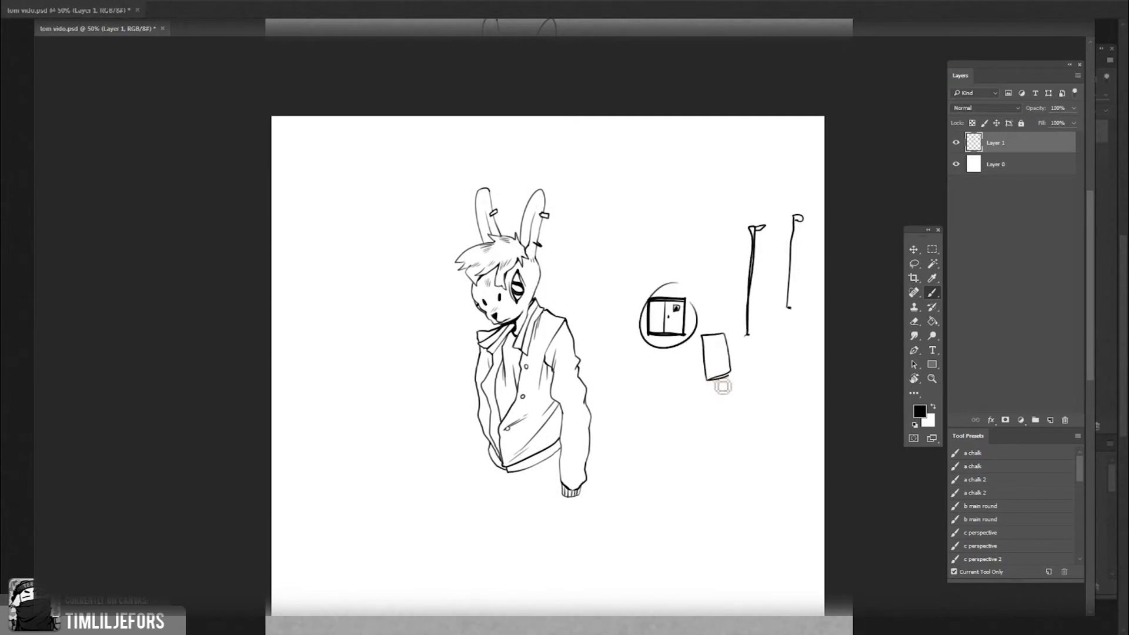
drag(729, 380, 710, 382)
drag(712, 330, 717, 375)
drag(768, 343, 738, 320)
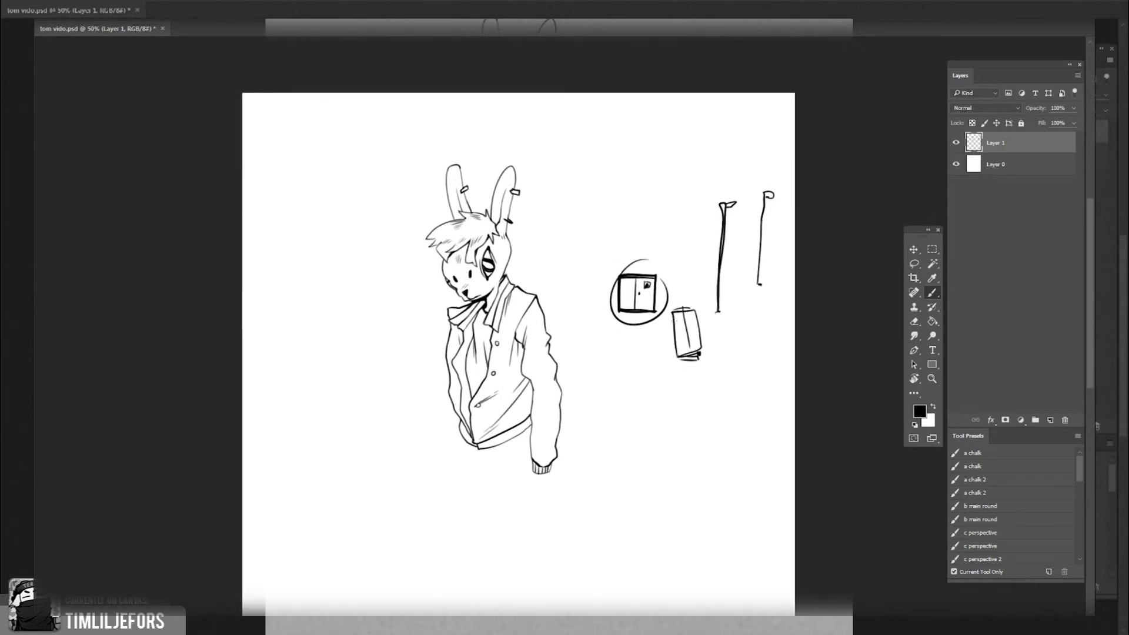
drag(711, 352, 726, 304)
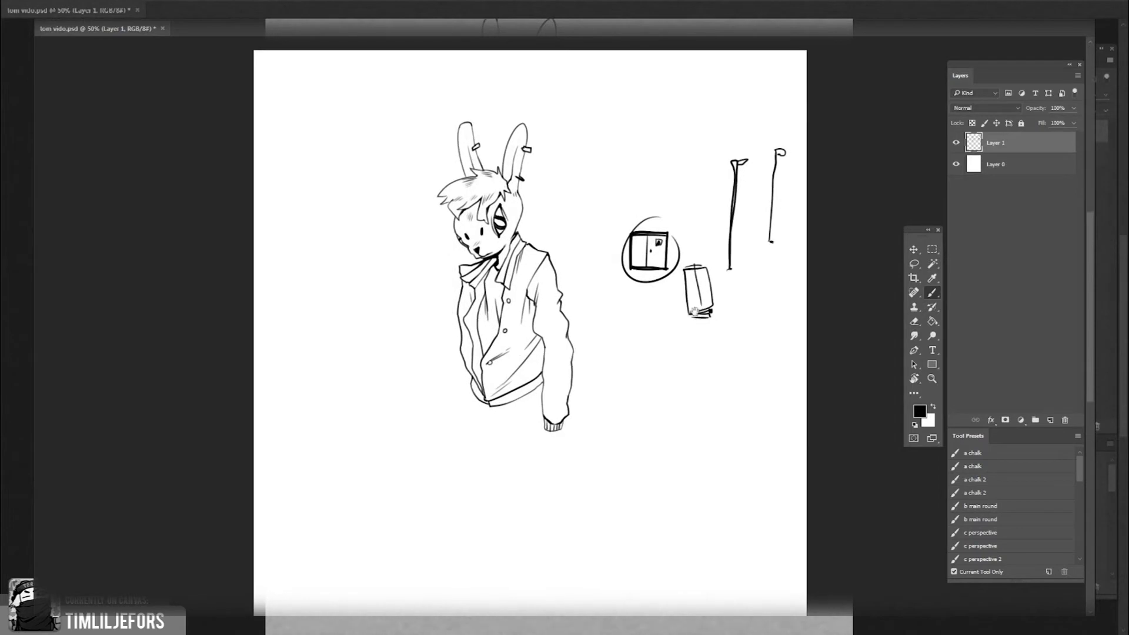
Start a stick figure with a head and arm beside the rectangle
drag(727, 287, 732, 312)
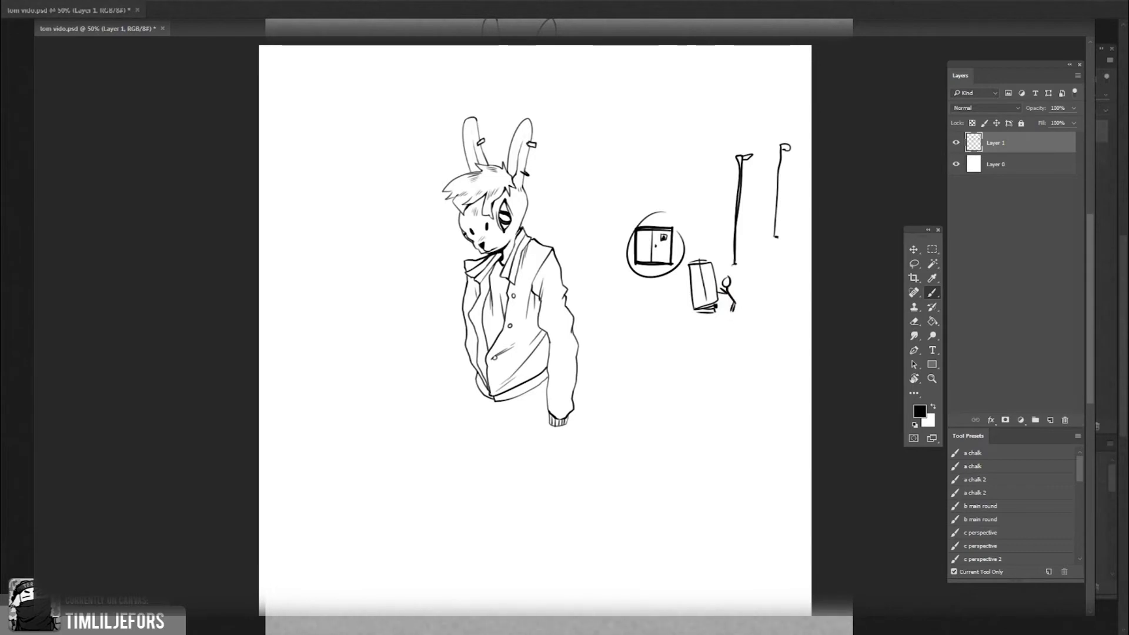
key(ctrl+z)
mouse_move(690, 289)
mouse_down()
mouse_move(681, 274)
mouse_move(718, 321)
mouse_up()
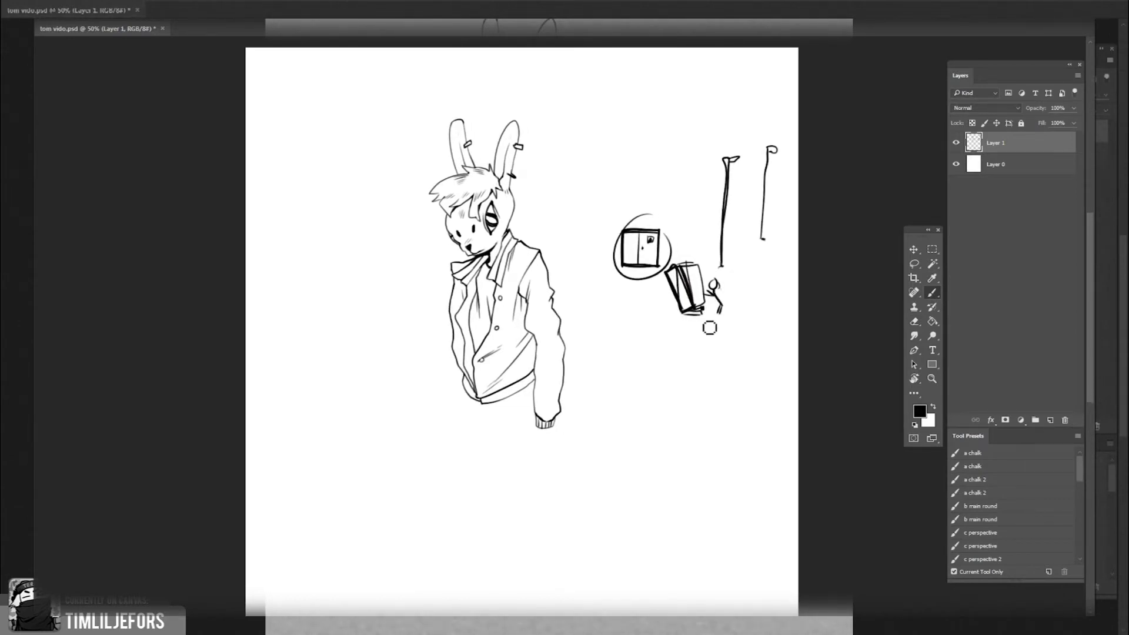
key(e)
key(b)
mouse_move(756, 284)
mouse_down()
mouse_move(739, 310)
mouse_move(790, 308)
mouse_up()
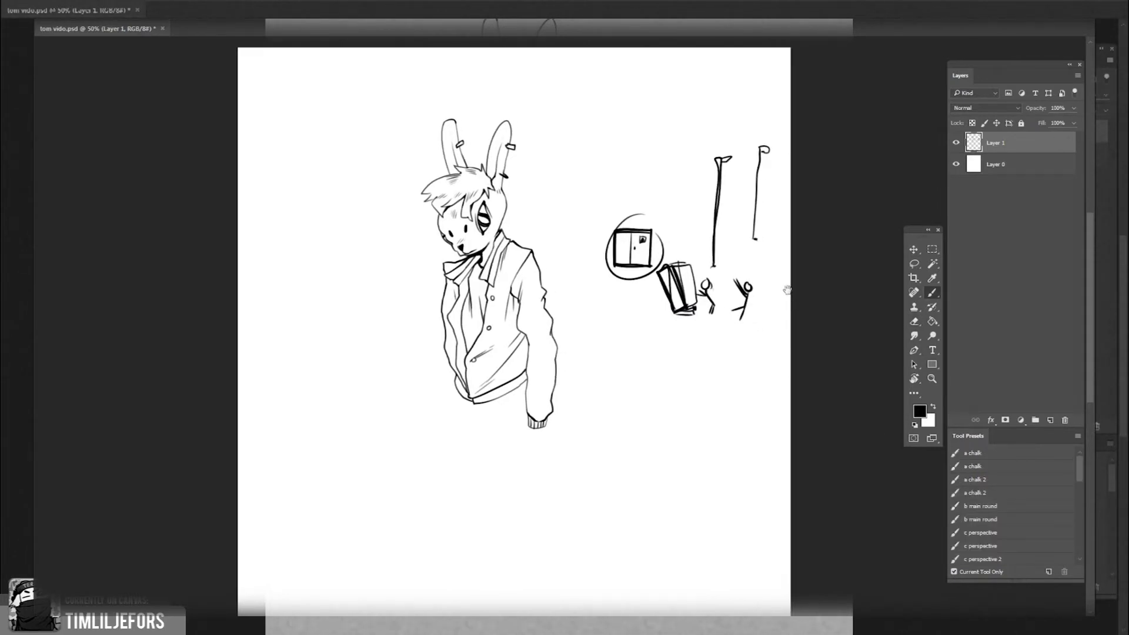
mouse_move(782, 307)
mouse_down()
mouse_move(759, 312)
mouse_move(744, 300)
mouse_up()
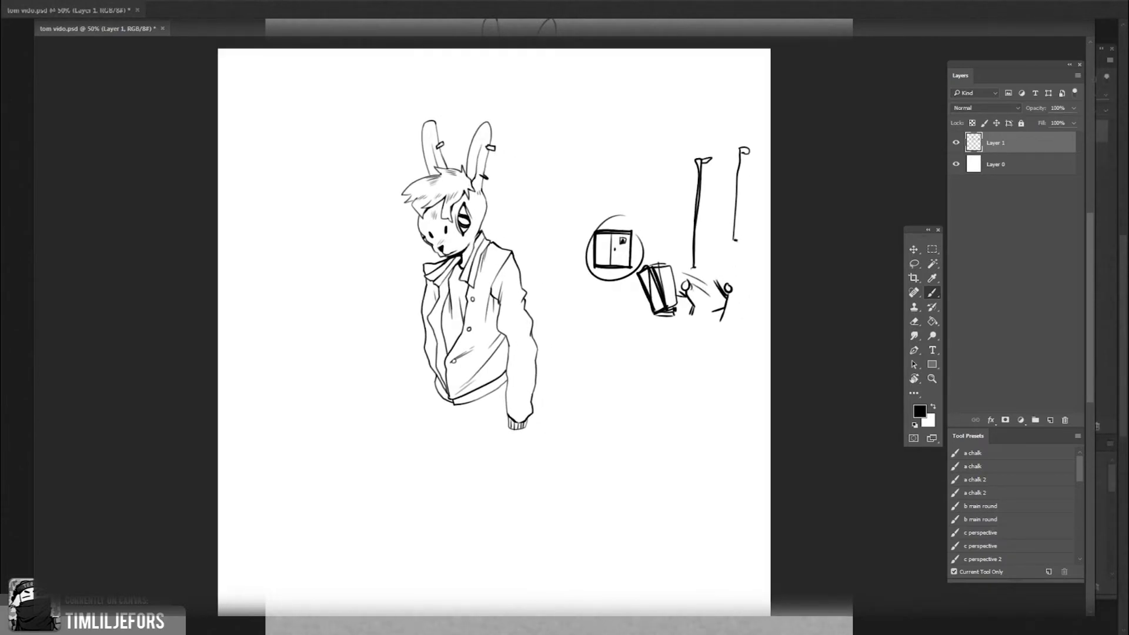
Add curved and L-shaped strokes, the stick figure's body and a wavy vertical stroke
right_click(718, 296)
key(Escape)
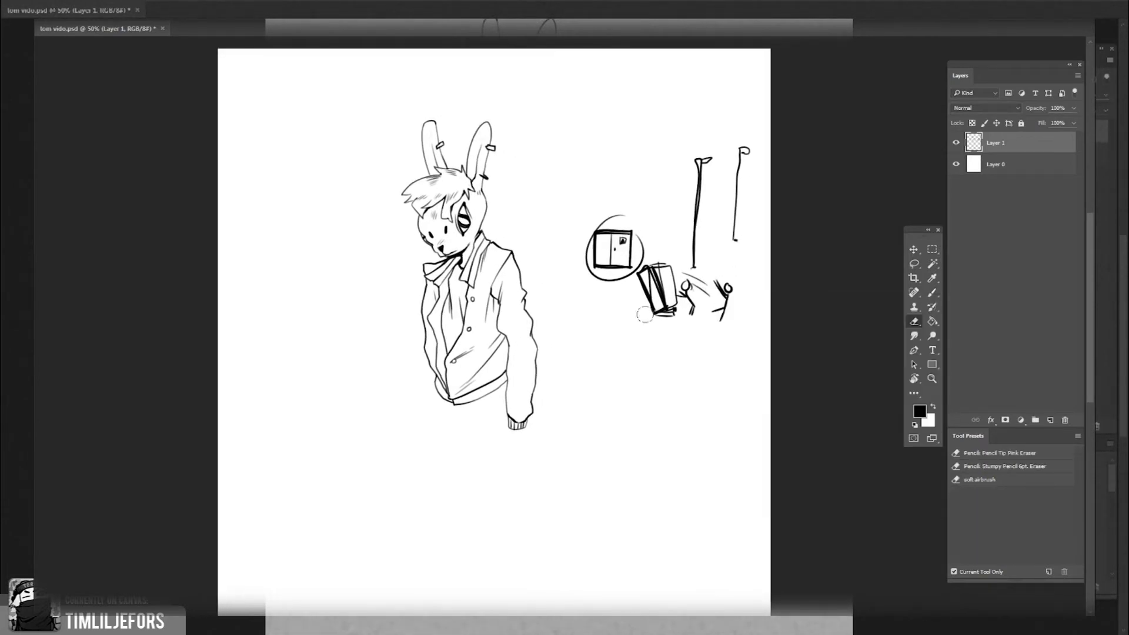
drag(717, 296, 731, 259)
mouse_move(652, 307)
mouse_down()
mouse_move(703, 315)
mouse_move(685, 324)
mouse_up()
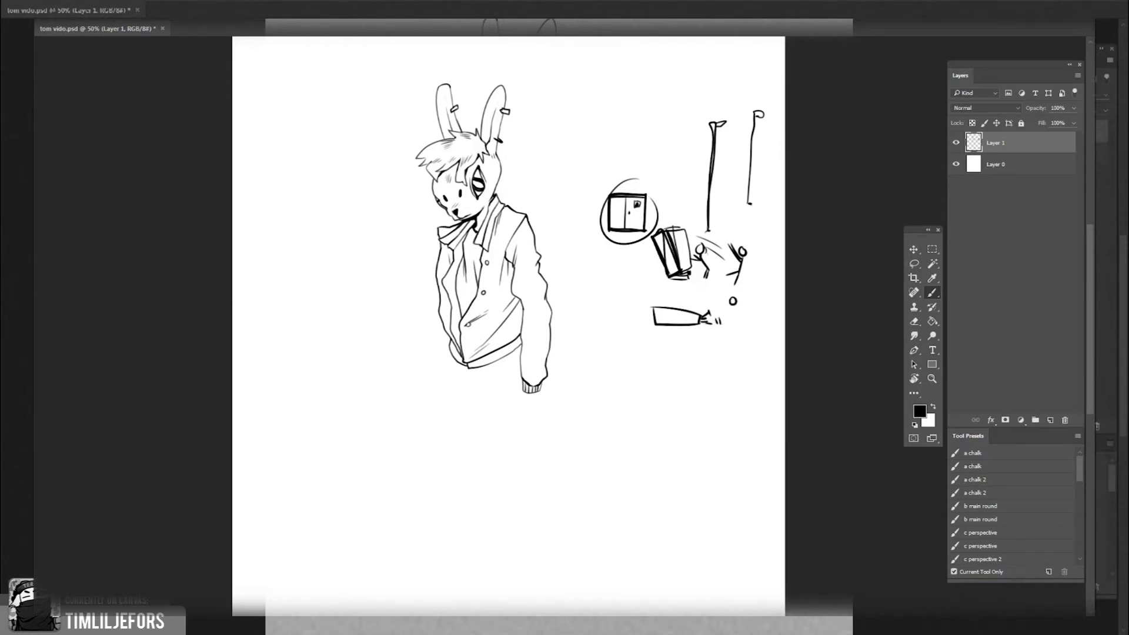
drag(732, 306, 724, 343)
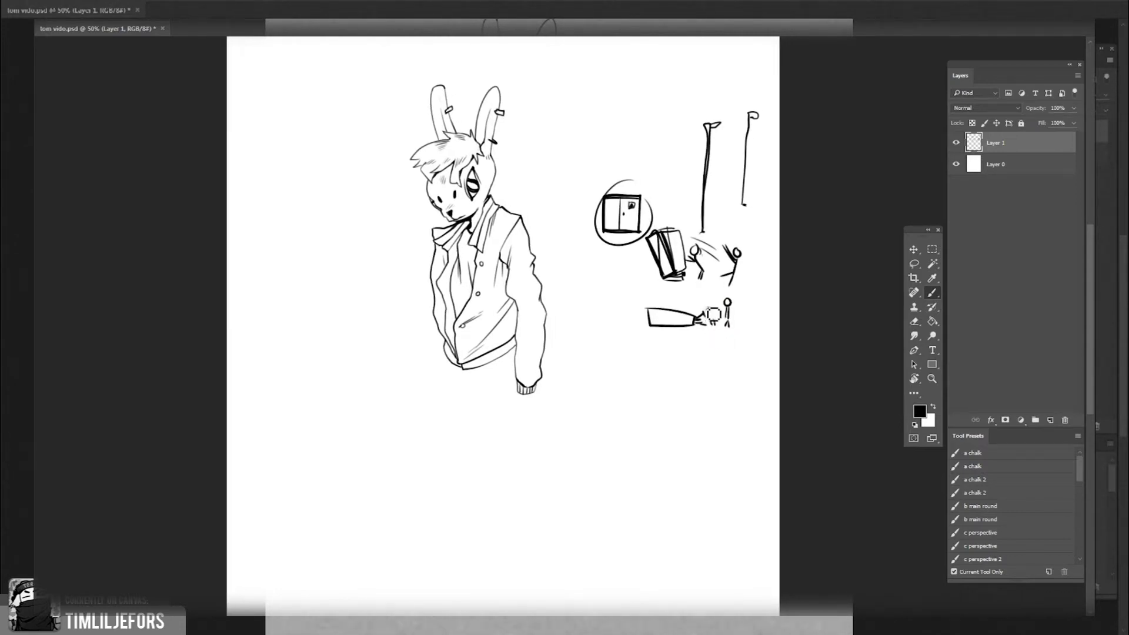
drag(703, 312, 712, 275)
drag(712, 316, 757, 299)
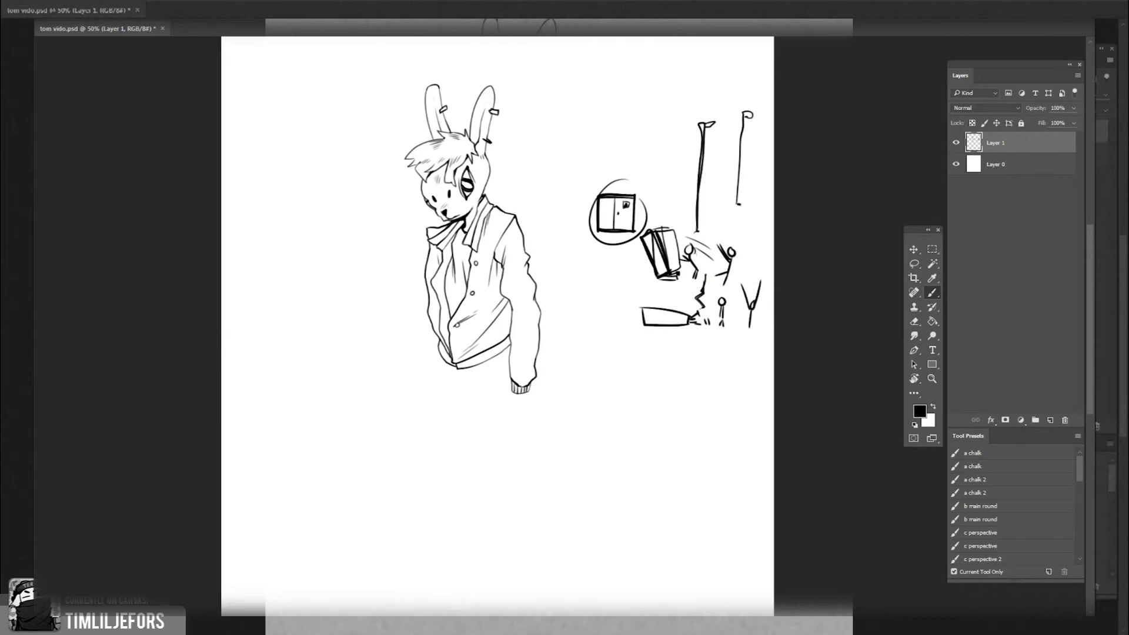
Erase the Y-shaped stroke, stick figures, lightning bolt and knife sketch
drag(769, 324, 771, 323)
key(e)
drag(759, 282, 742, 335)
mouse_move(743, 279)
mouse_down()
mouse_move(711, 318)
mouse_move(716, 284)
mouse_move(691, 278)
mouse_move(667, 311)
mouse_move(647, 318)
mouse_move(644, 235)
mouse_move(620, 242)
mouse_move(598, 182)
mouse_move(658, 327)
mouse_move(712, 257)
mouse_move(678, 232)
mouse_up()
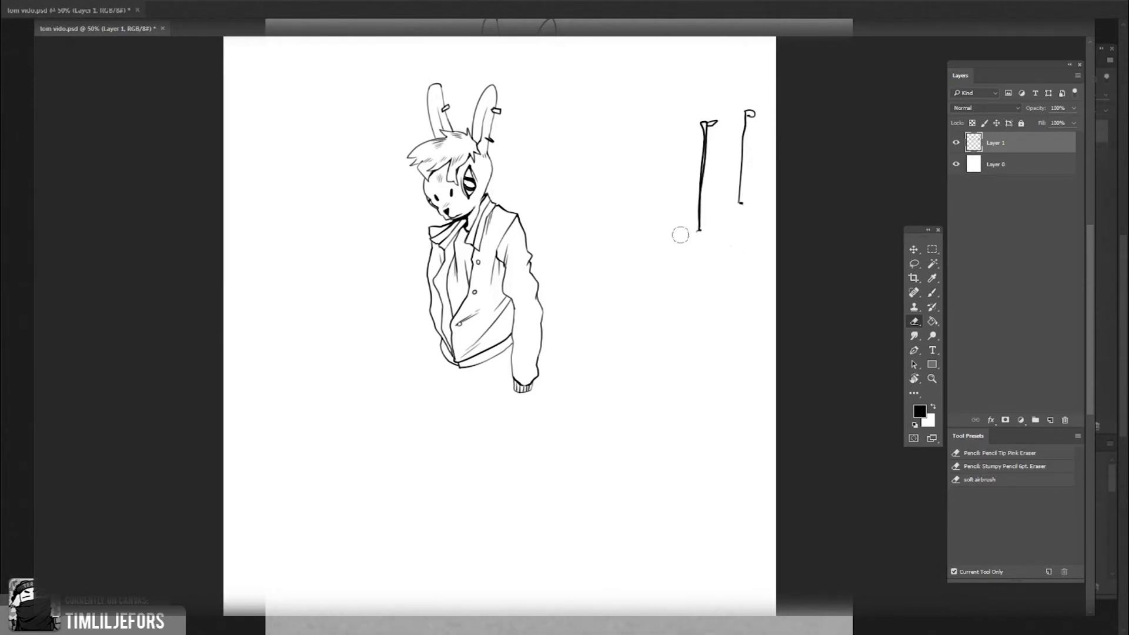
Sketch a knife thumbnail rectangle, a curved arc, a wavy line and two stick figures
key(b)
mouse_move(646, 314)
mouse_down()
mouse_move(645, 330)
mouse_move(697, 317)
mouse_move(710, 334)
mouse_move(742, 327)
mouse_up()
drag(634, 336, 646, 333)
mouse_move(757, 339)
mouse_down()
mouse_move(759, 306)
mouse_move(737, 310)
mouse_move(719, 372)
mouse_up()
key(ctrl+z)
drag(751, 278, 780, 319)
drag(706, 307, 677, 310)
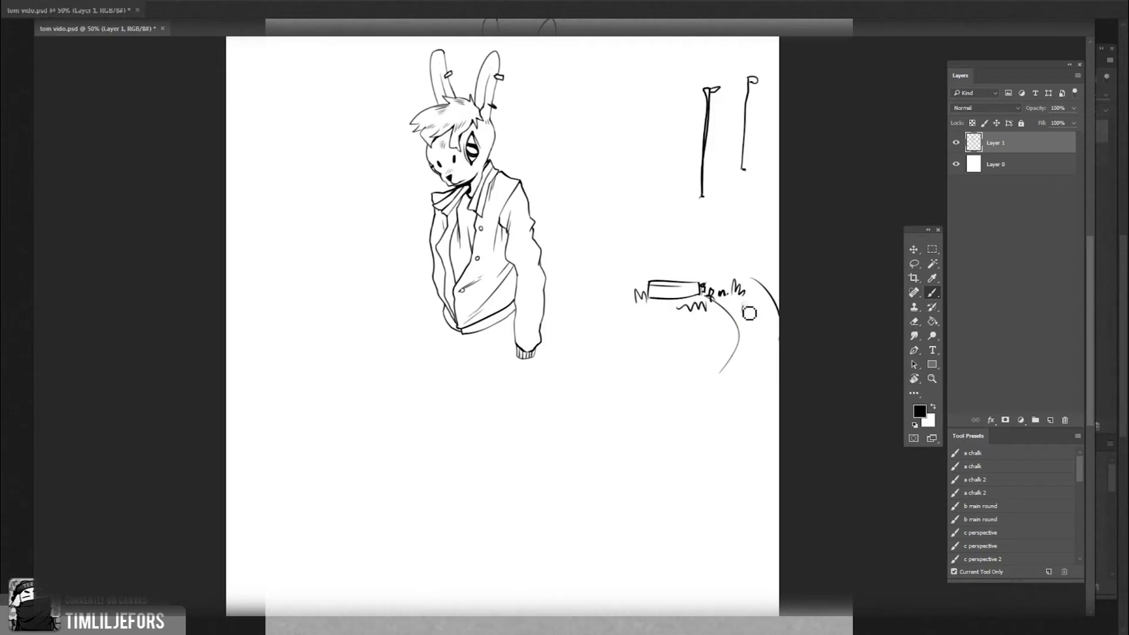
mouse_move(716, 377)
mouse_down()
mouse_move(746, 379)
mouse_move(712, 422)
mouse_move(747, 419)
mouse_up()
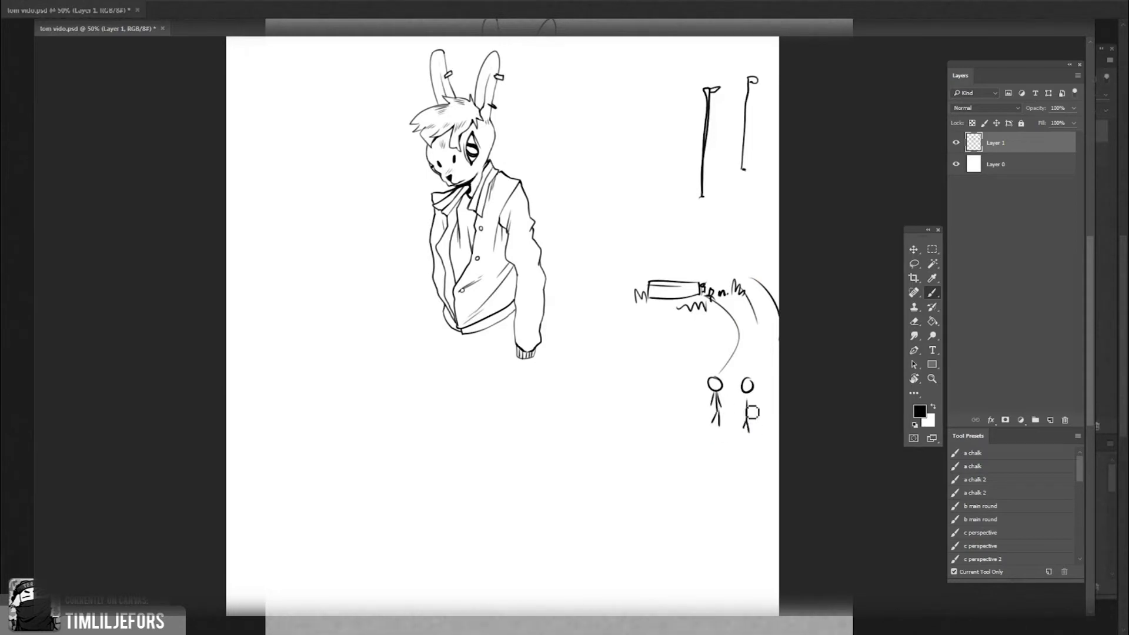
Lasso every sketch to the right of the rabbit and delete them
drag(781, 365, 765, 398)
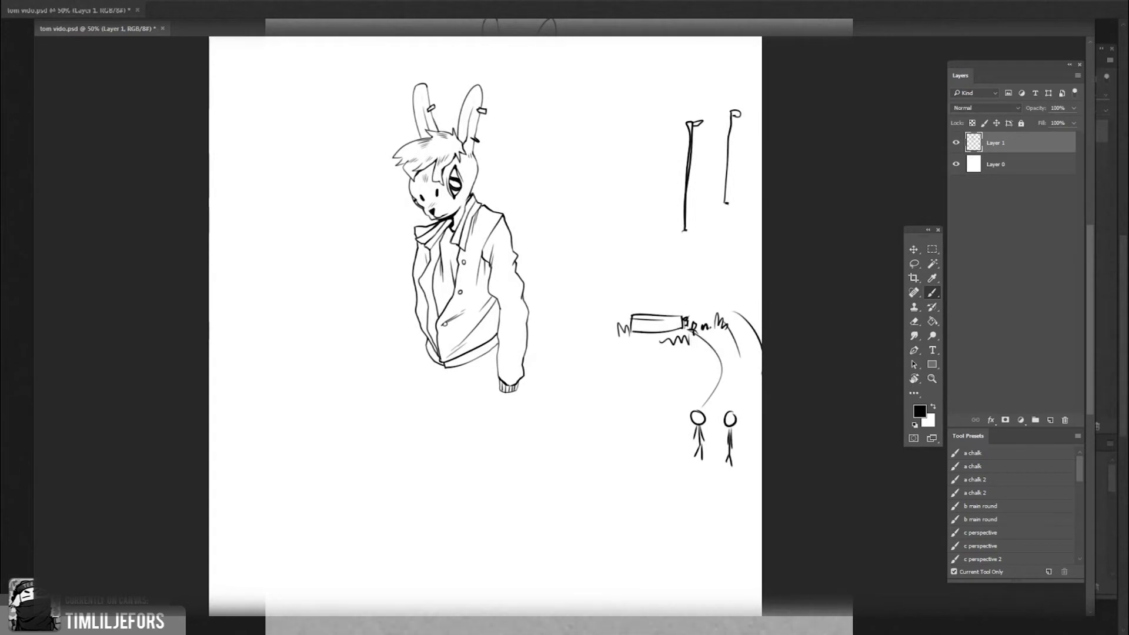
drag(740, 312, 728, 327)
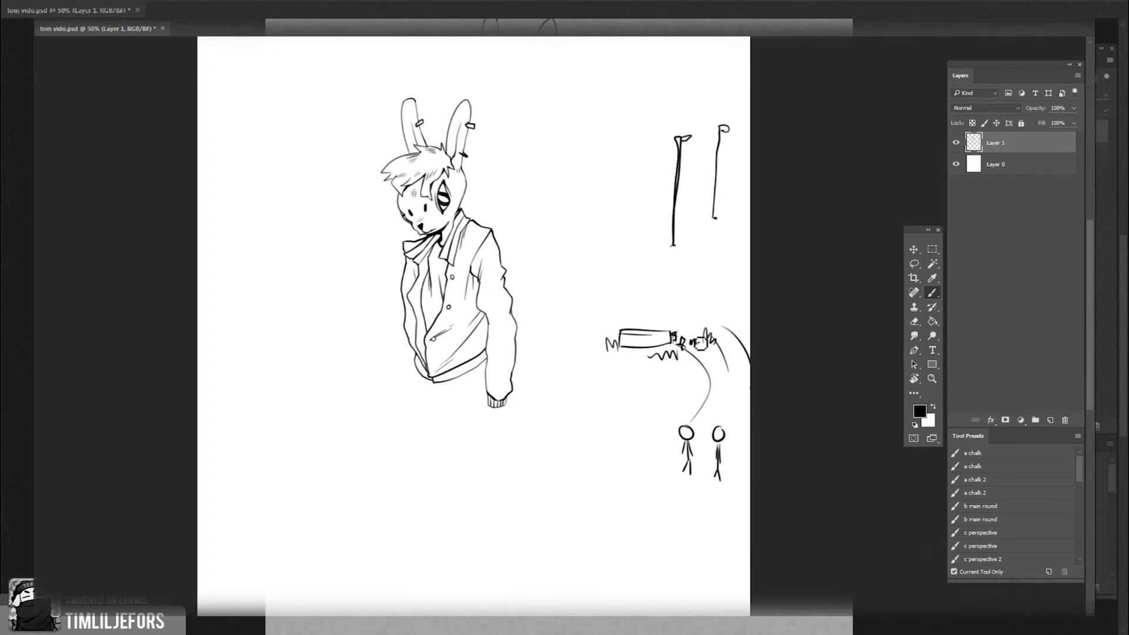
mouse_move(764, 358)
mouse_down()
mouse_move(778, 355)
mouse_move(771, 320)
mouse_move(773, 343)
mouse_up()
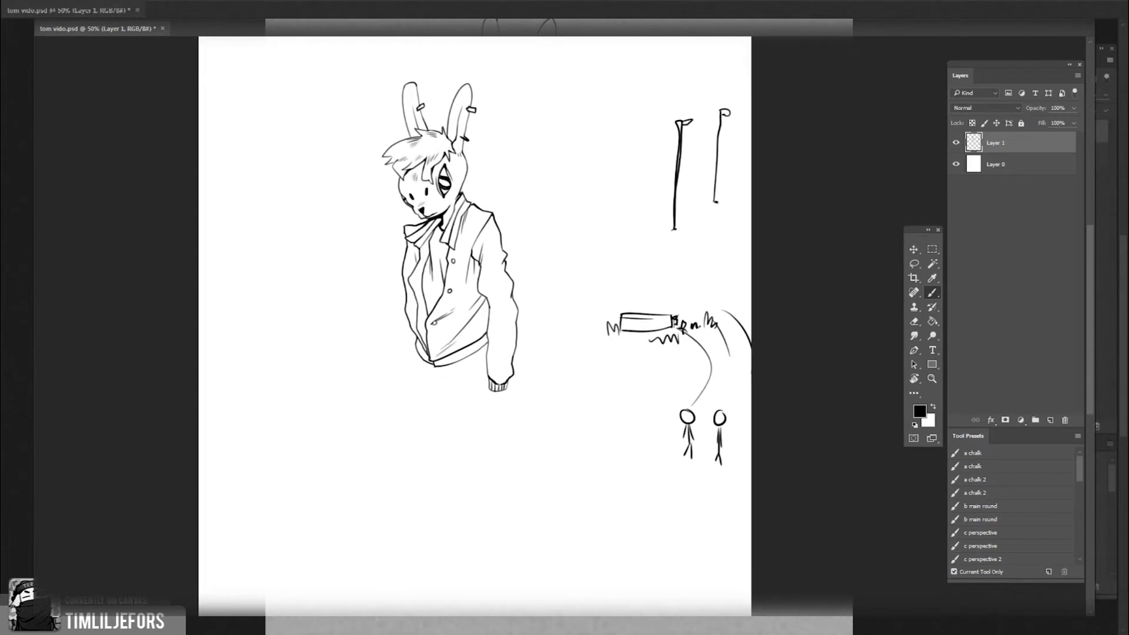
key(l)
drag(758, 376, 772, 366)
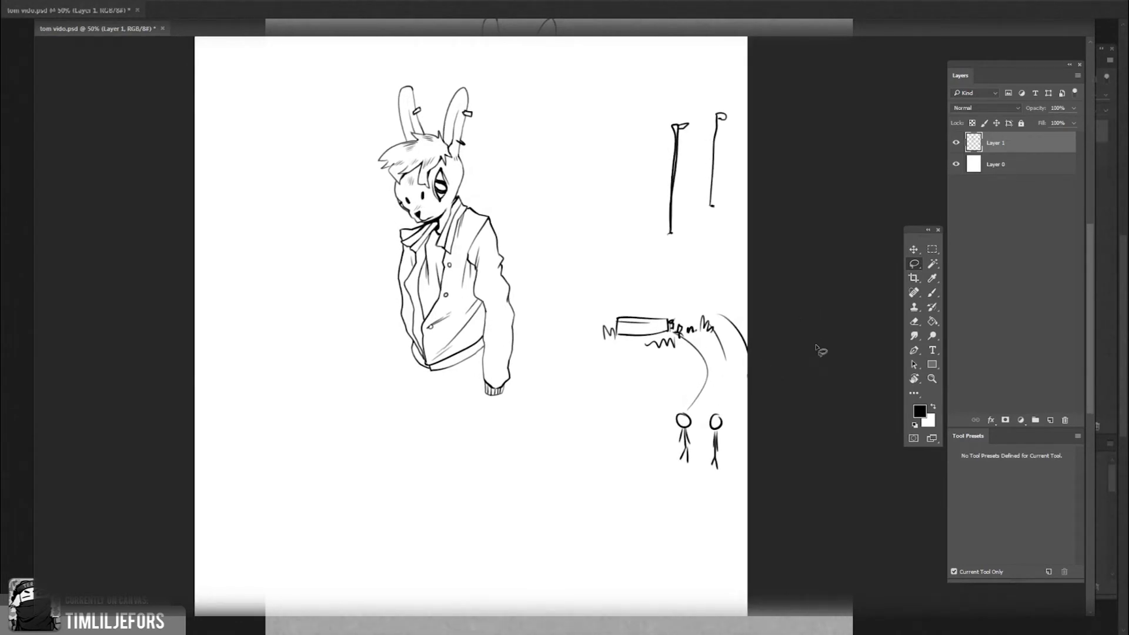
drag(822, 352, 823, 444)
key(Delete)
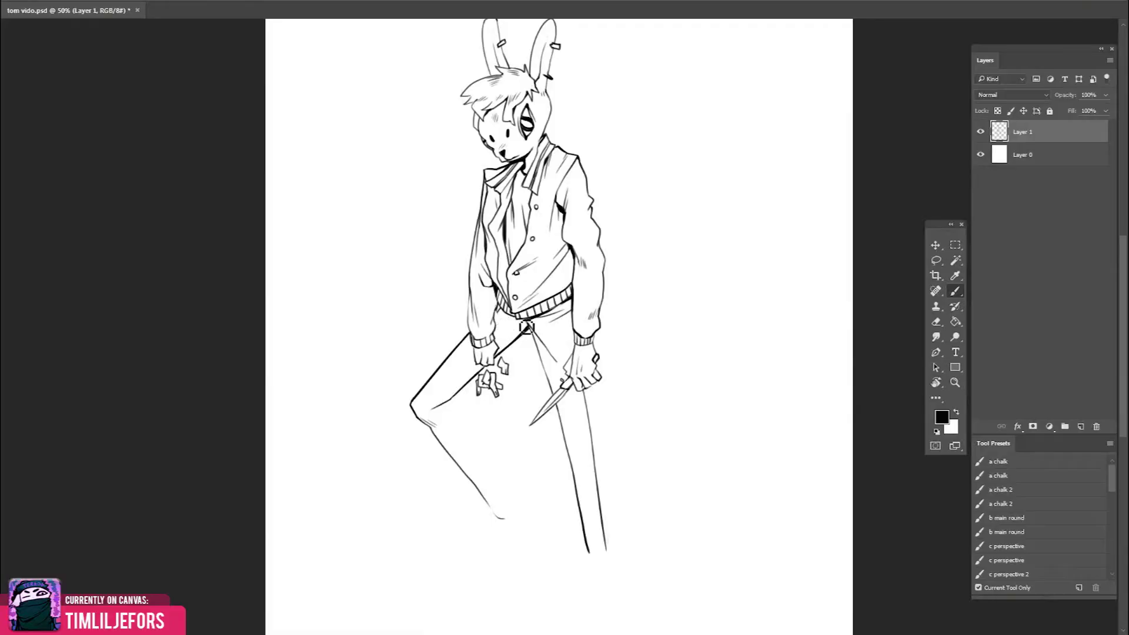
Mirror and rotate the canvas view to check the pose and bring the legs into view
key(h)
drag(692, 307, 666, 407)
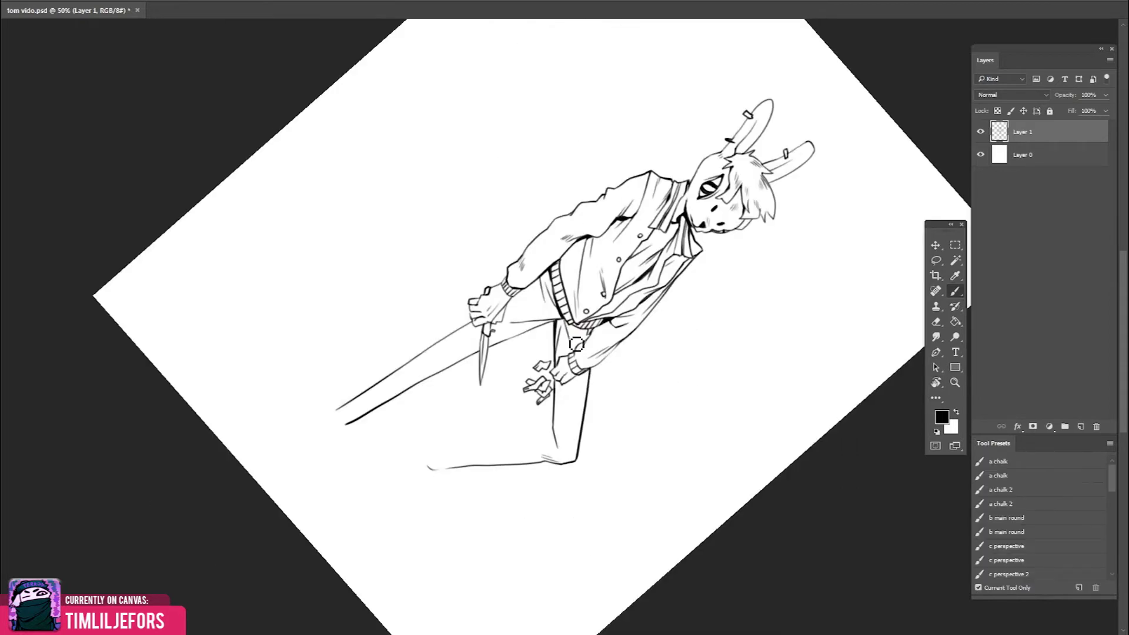
drag(650, 318, 660, 318)
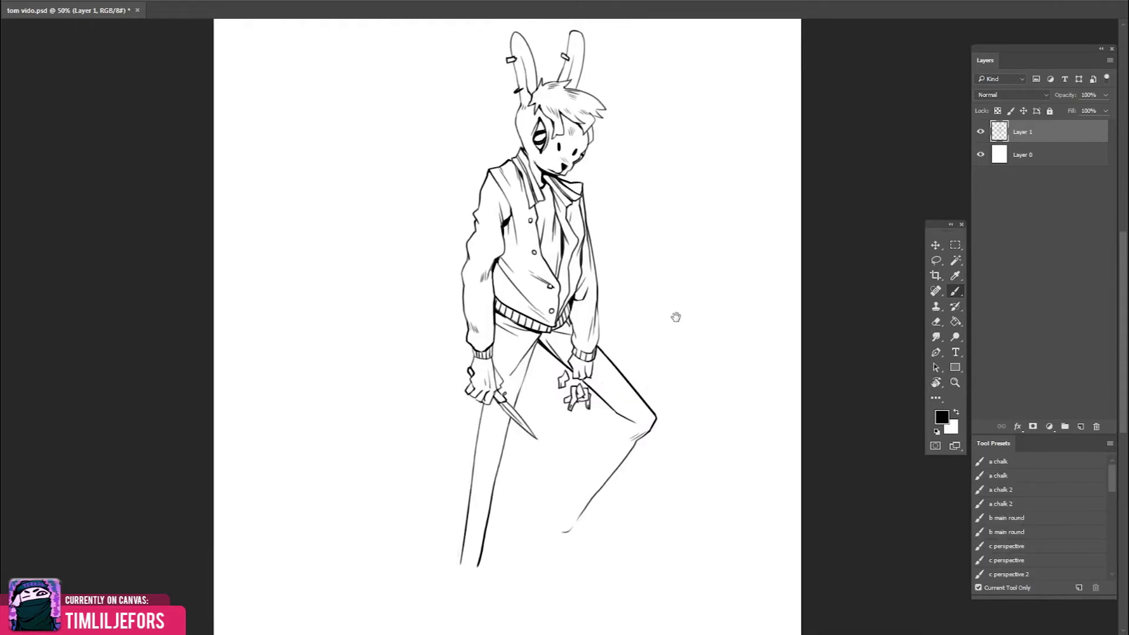
drag(471, 344, 553, 418)
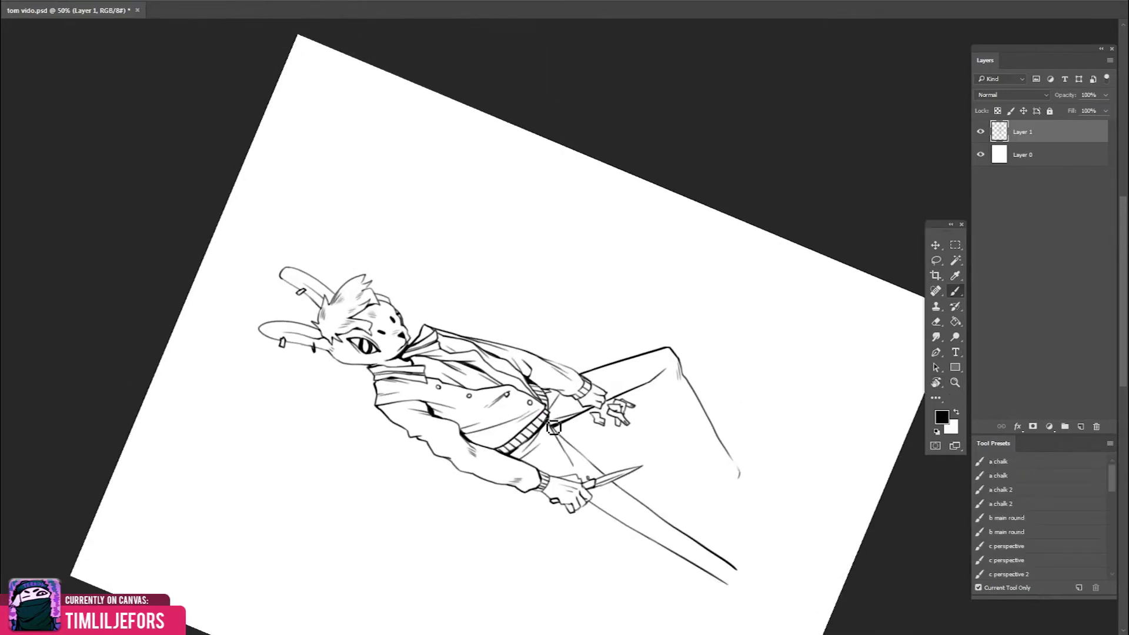
key(Escape)
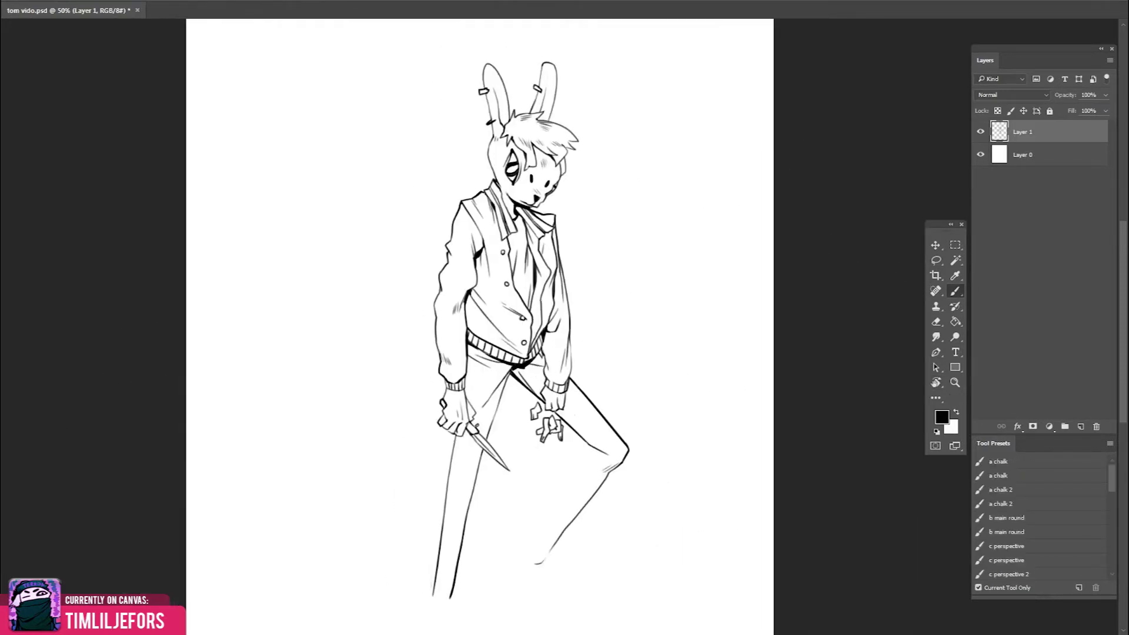
drag(590, 302, 547, 301)
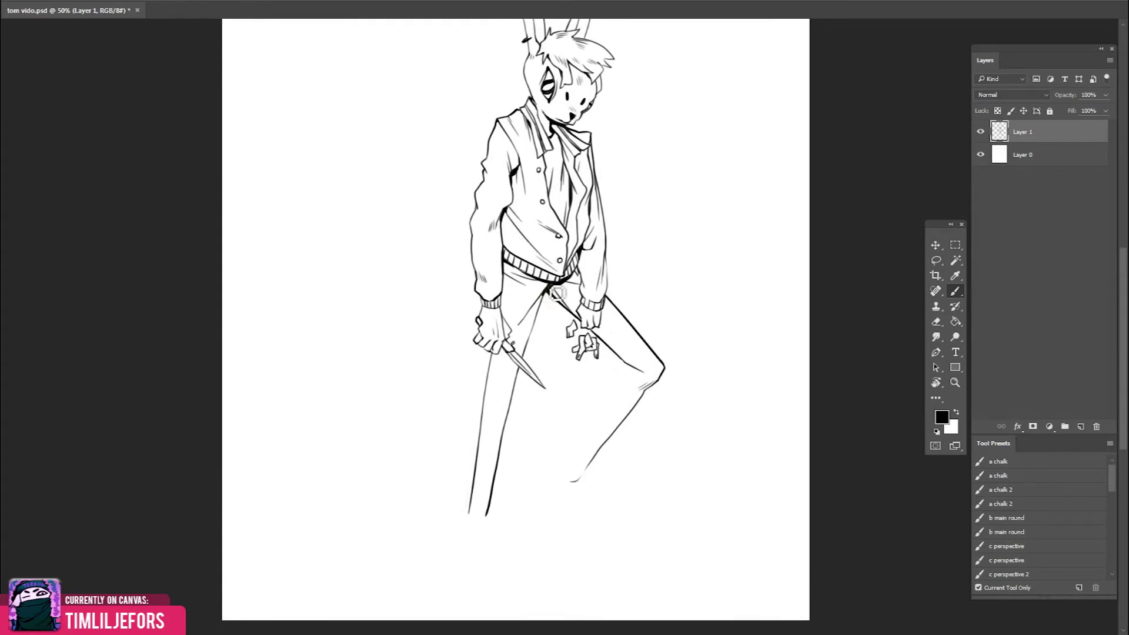
drag(653, 343, 645, 320)
Draw a curved stroke rounding off the end of the bent leg
key(h)
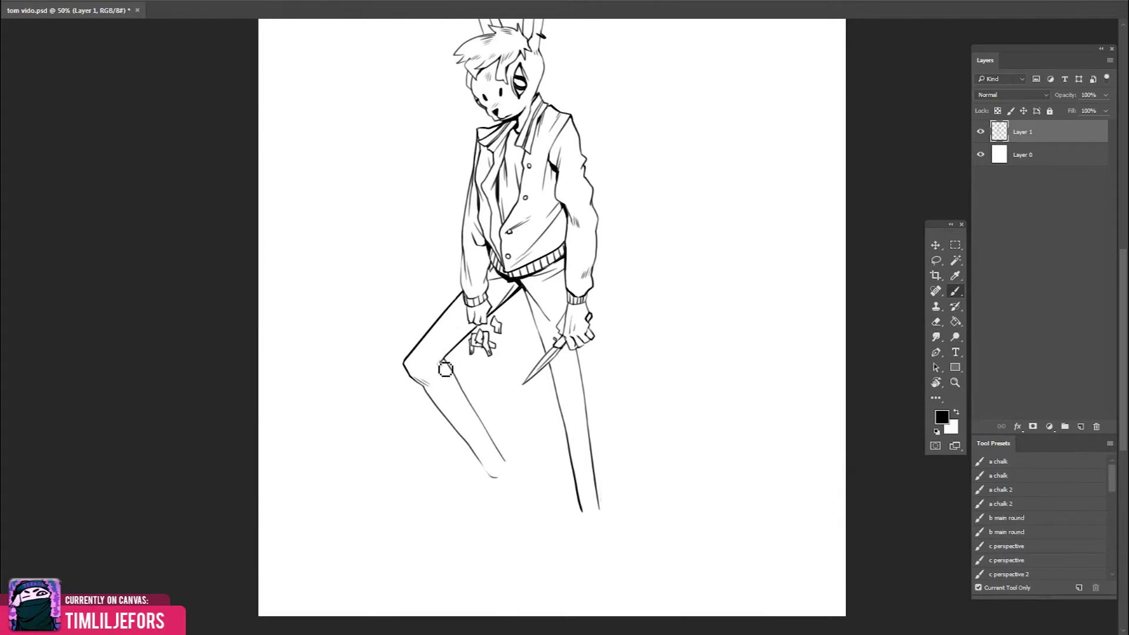
key(h)
drag(689, 318, 599, 370)
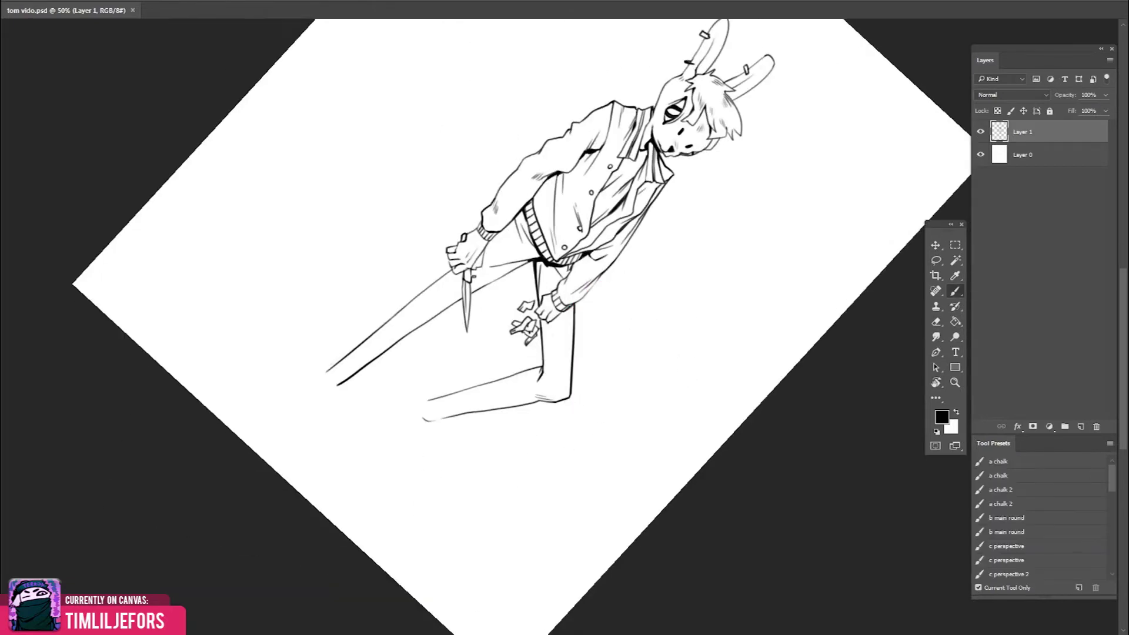
drag(526, 432, 543, 446)
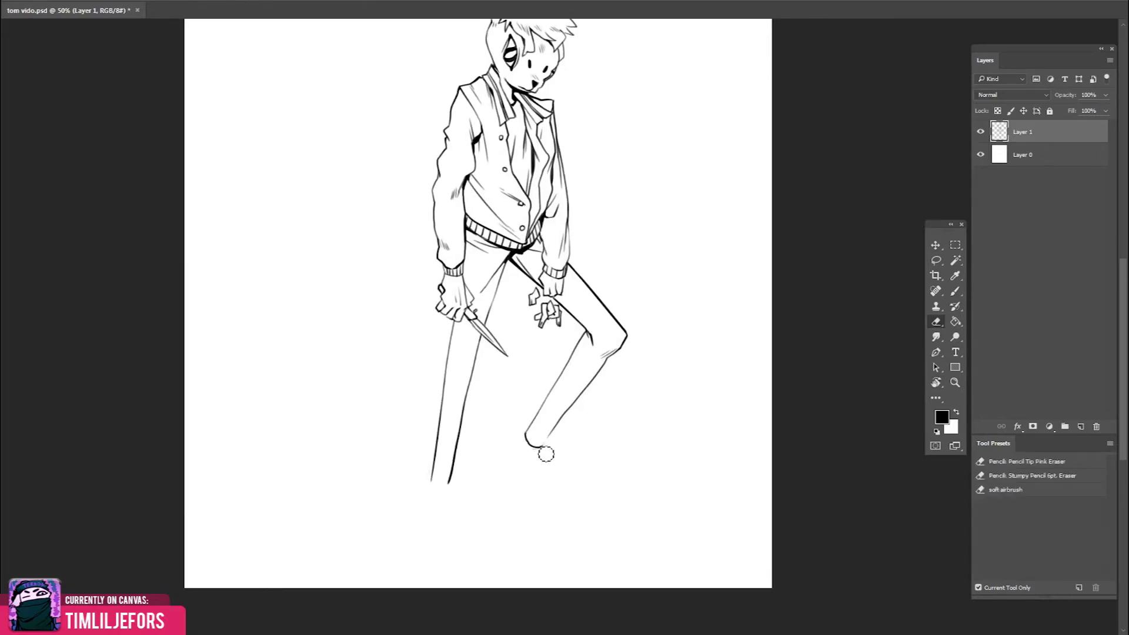
Close the bottom of the leg stump and add short hatching strokes on the leg
drag(542, 446, 552, 434)
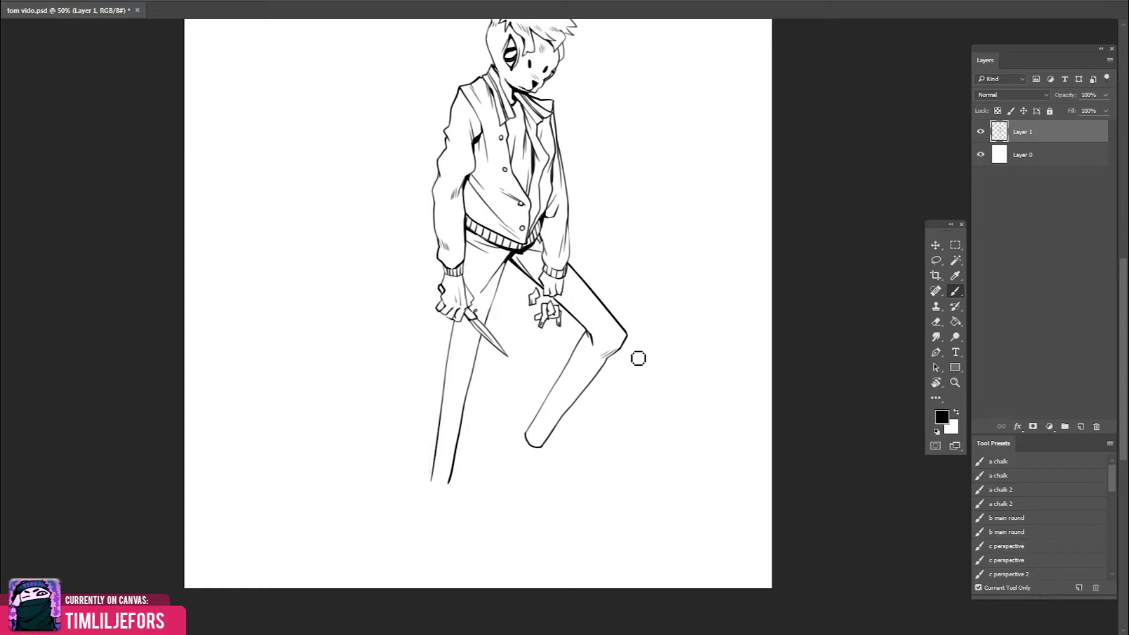
key(ctrl+shift+h)
drag(511, 416, 529, 445)
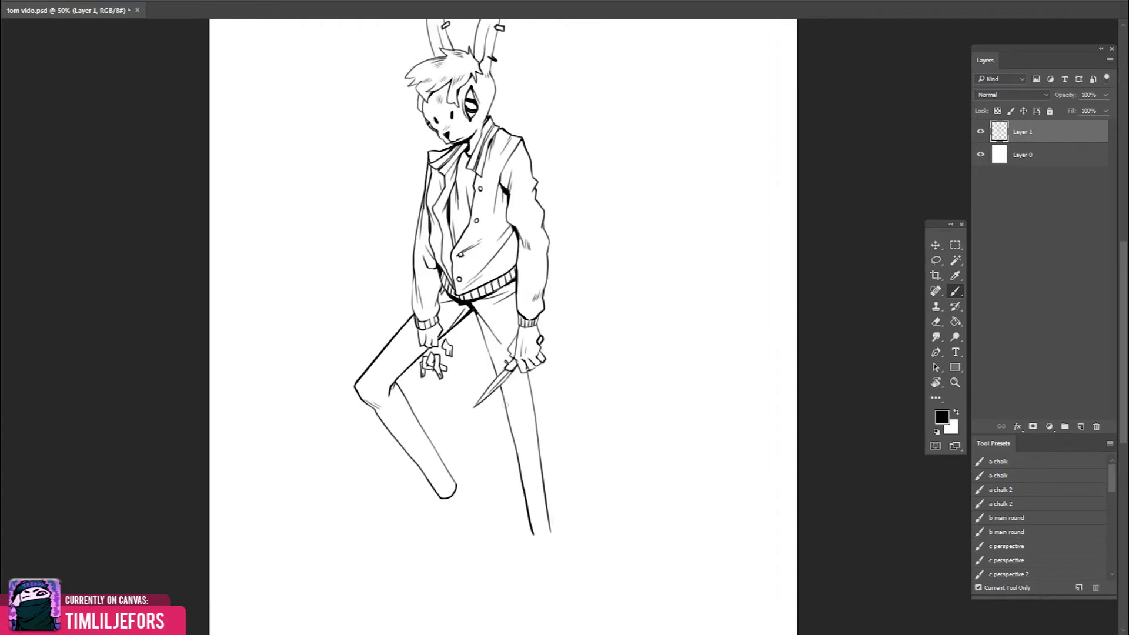
mouse_move(540, 397)
mouse_down()
mouse_move(550, 414)
mouse_move(529, 365)
mouse_move(540, 371)
mouse_up()
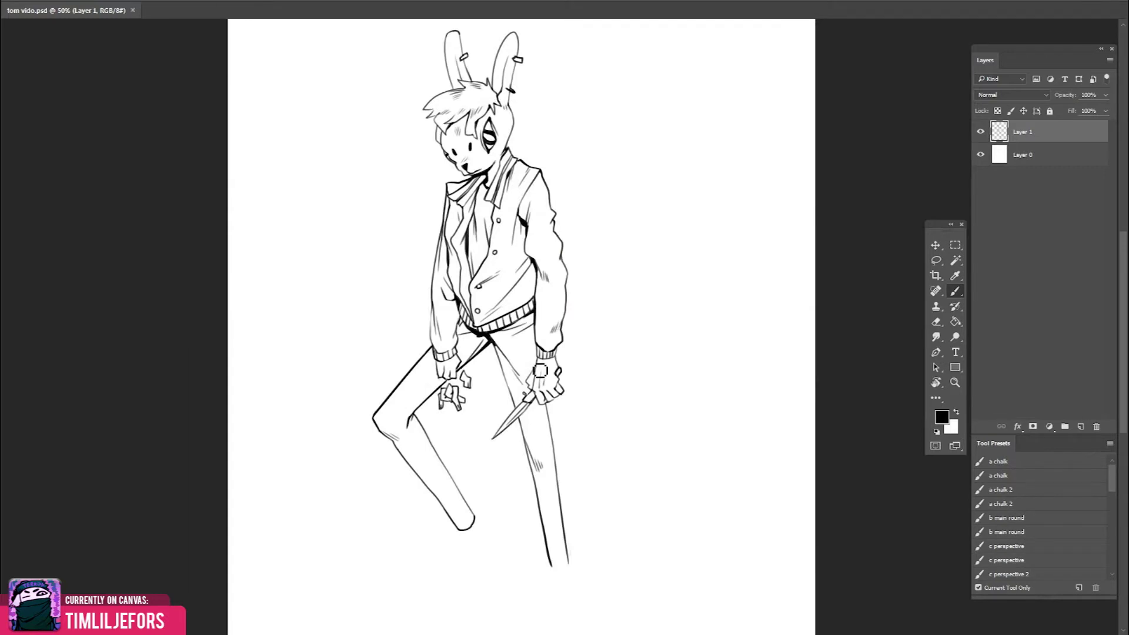
drag(540, 370, 569, 371)
Lasso-select the lower part of the bent leg, then drop the selection
key(l)
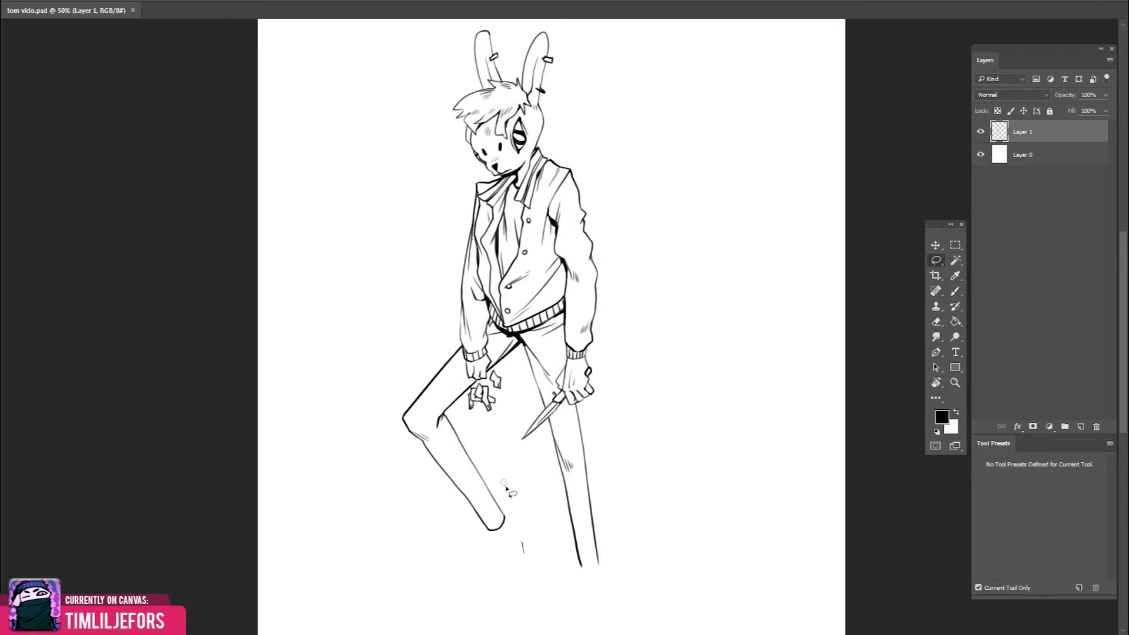
drag(407, 411, 501, 523)
key(ctrl+d)
key(e)
key(b)
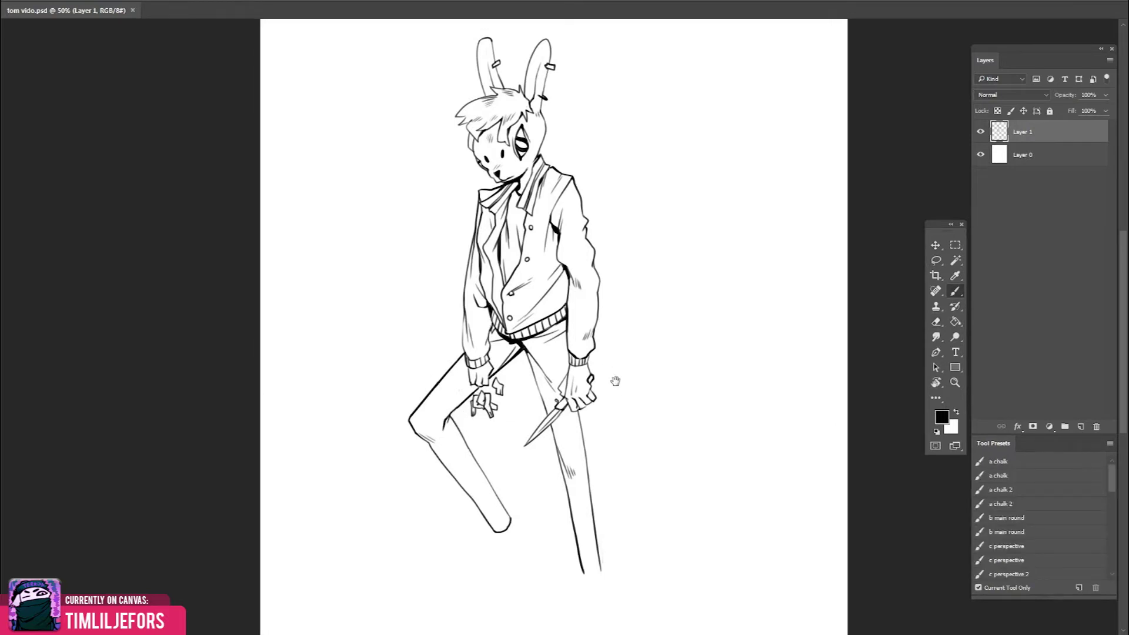
Draw a sneaker below the bent leg's stump
drag(616, 383, 631, 453)
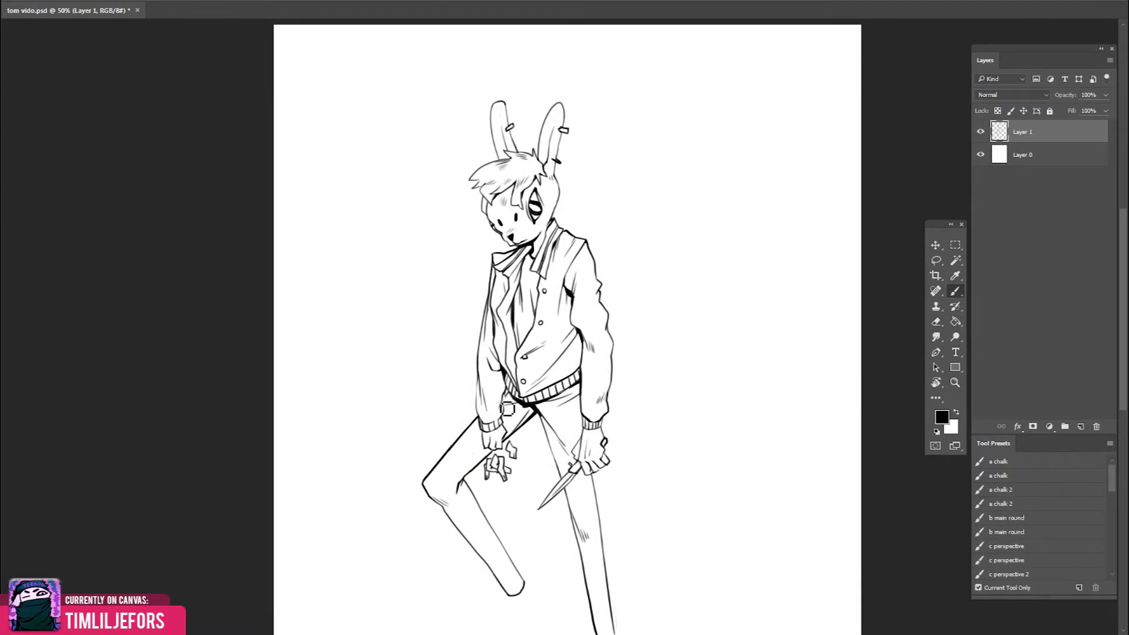
key(h)
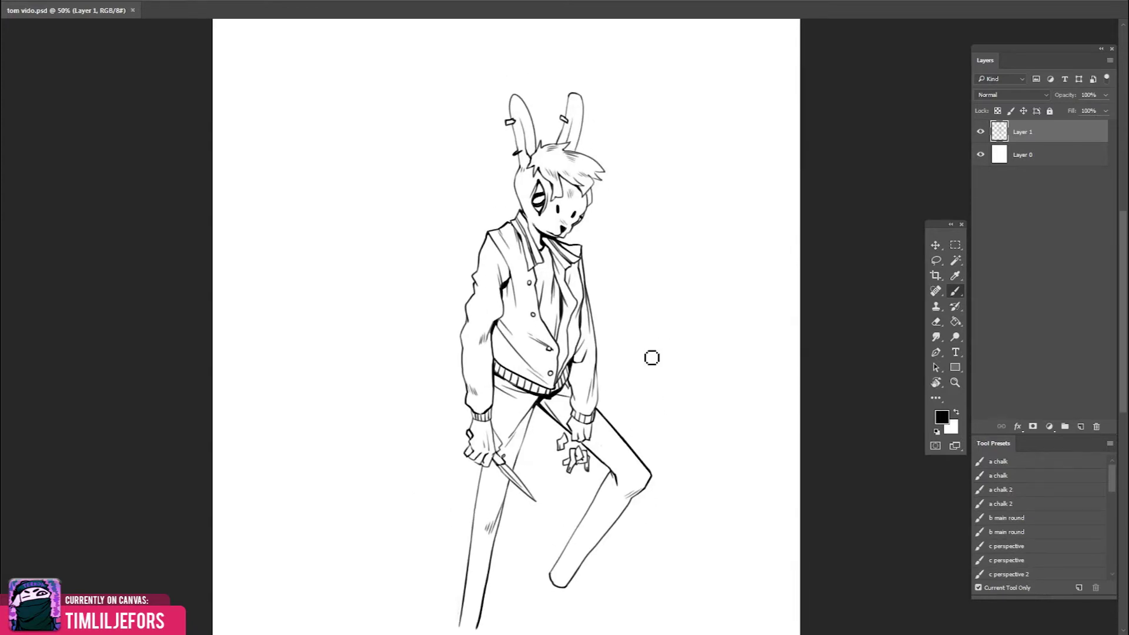
scroll(652, 358, down, 3)
scroll(678, 351, down, 3)
drag(612, 372, 665, 318)
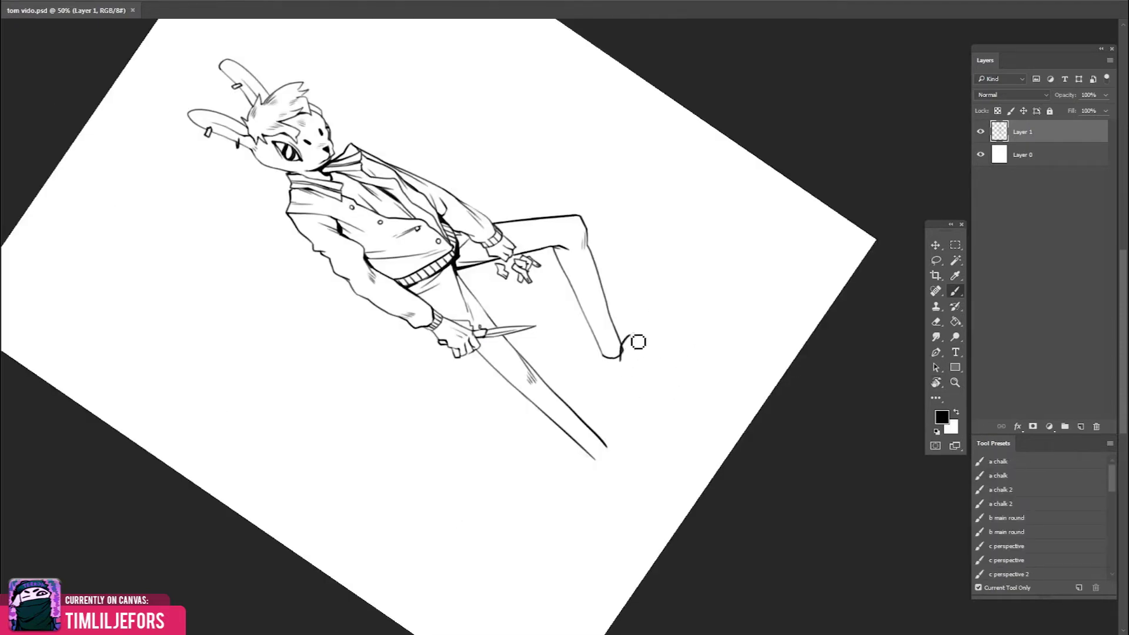
key(Escape)
mouse_move(557, 382)
mouse_down()
mouse_move(577, 428)
mouse_move(594, 401)
mouse_up()
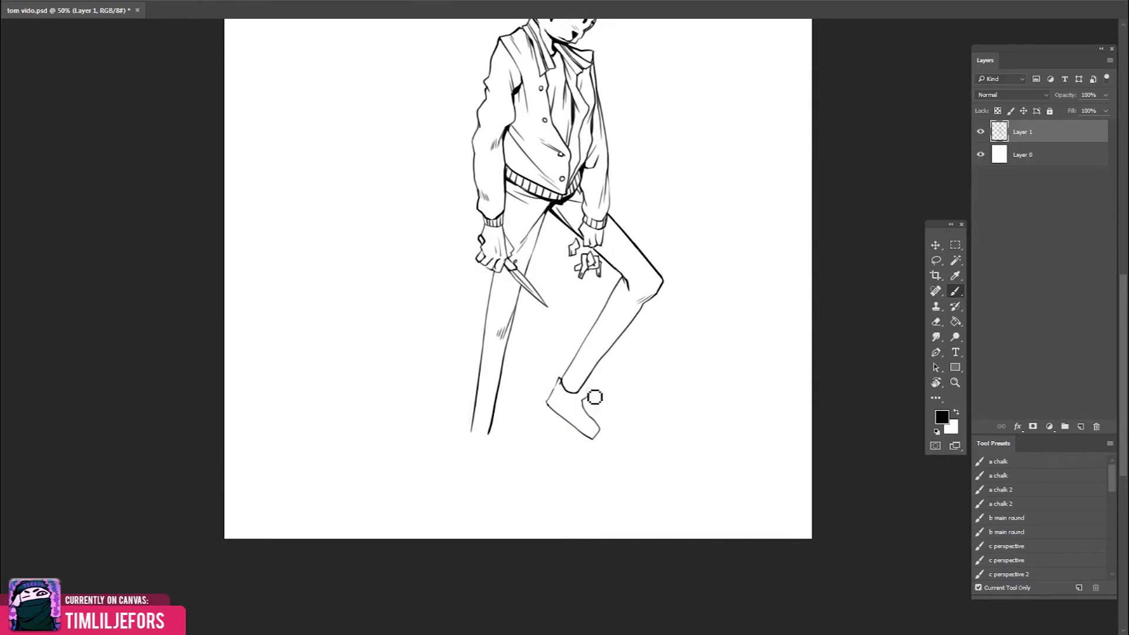
Erase a gap across the standing leg
key(e)
key(ctrl+shift+h)
key(b)
key(e)
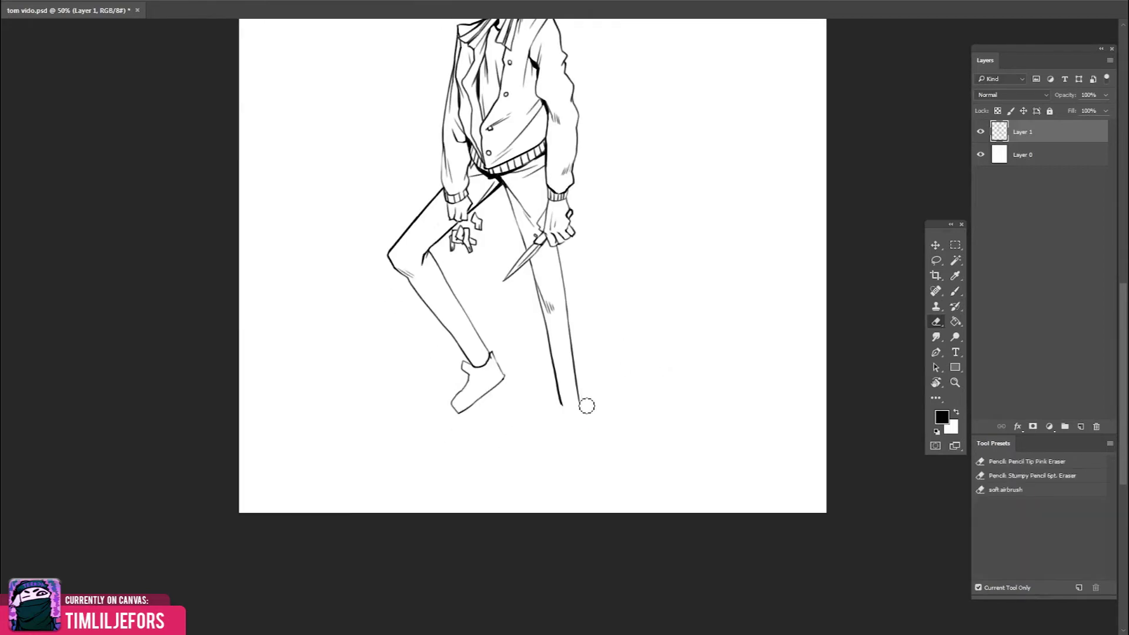
mouse_move(544, 353)
mouse_down()
mouse_move(571, 352)
mouse_move(569, 342)
mouse_up()
key(b)
key(e)
key(b)
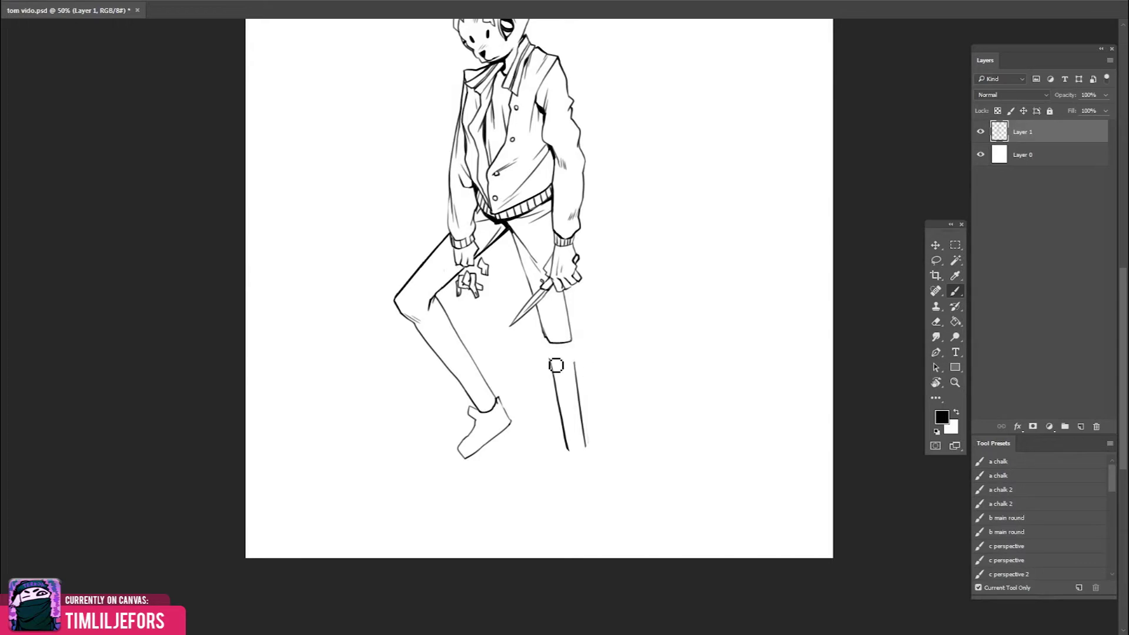
Draw an oval cap on the cut lower leg and erase a stray mark above it
drag(551, 360, 575, 356)
key(e)
key(h)
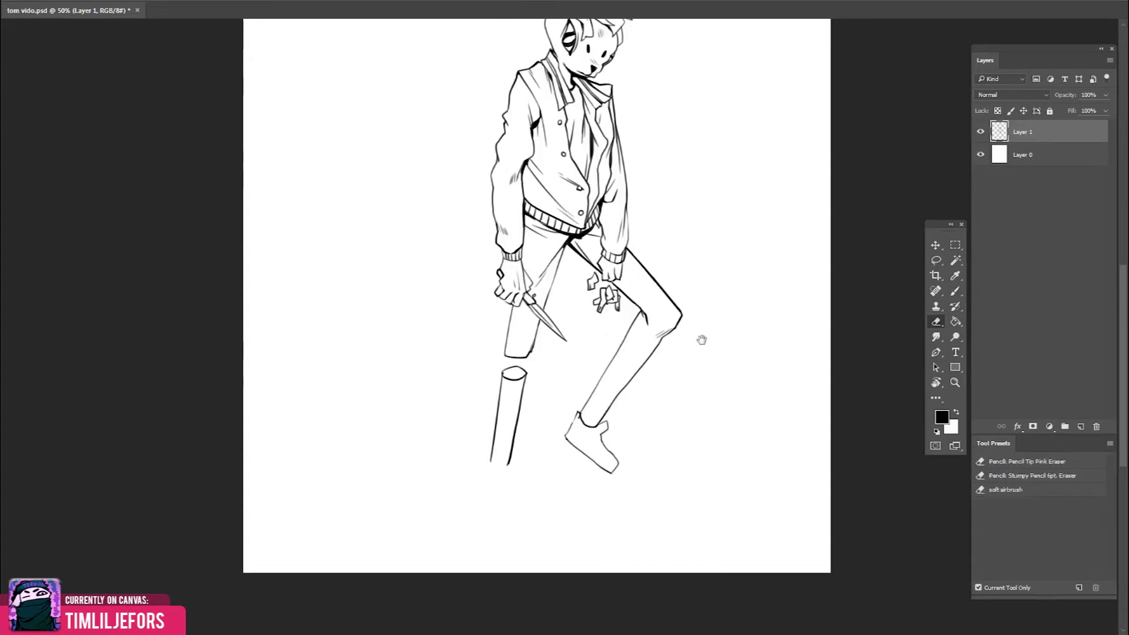
key(b)
key(e)
drag(507, 417, 520, 400)
key(b)
scroll(528, 400, up, 1)
key(e)
key(b)
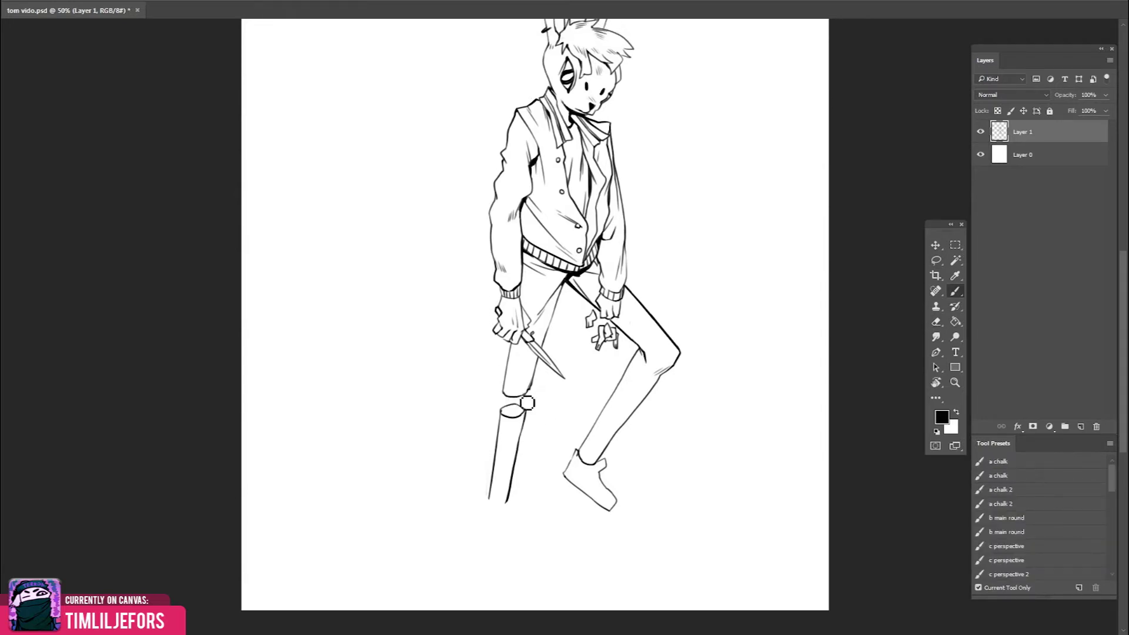
mouse_move(725, 345)
mouse_down()
mouse_move(691, 350)
mouse_move(703, 350)
mouse_up()
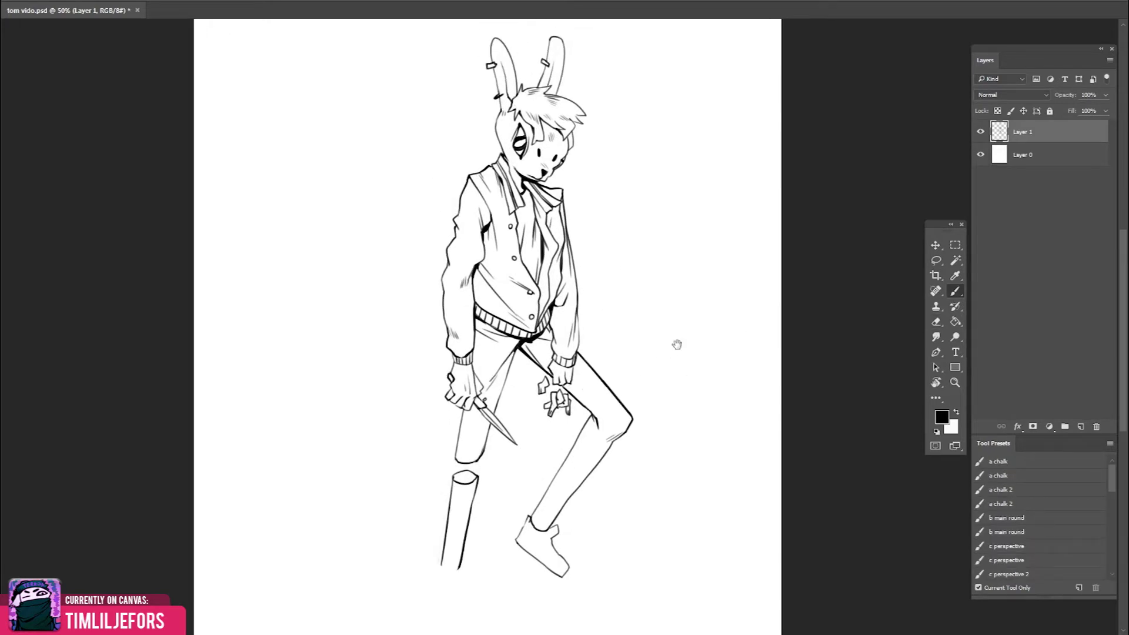
Lasso-select the sneaker foot and shift it up and to the right
key(l)
mouse_move(597, 441)
mouse_down()
mouse_move(588, 480)
mouse_move(575, 467)
mouse_up()
key(ctrl+d)
key(b)
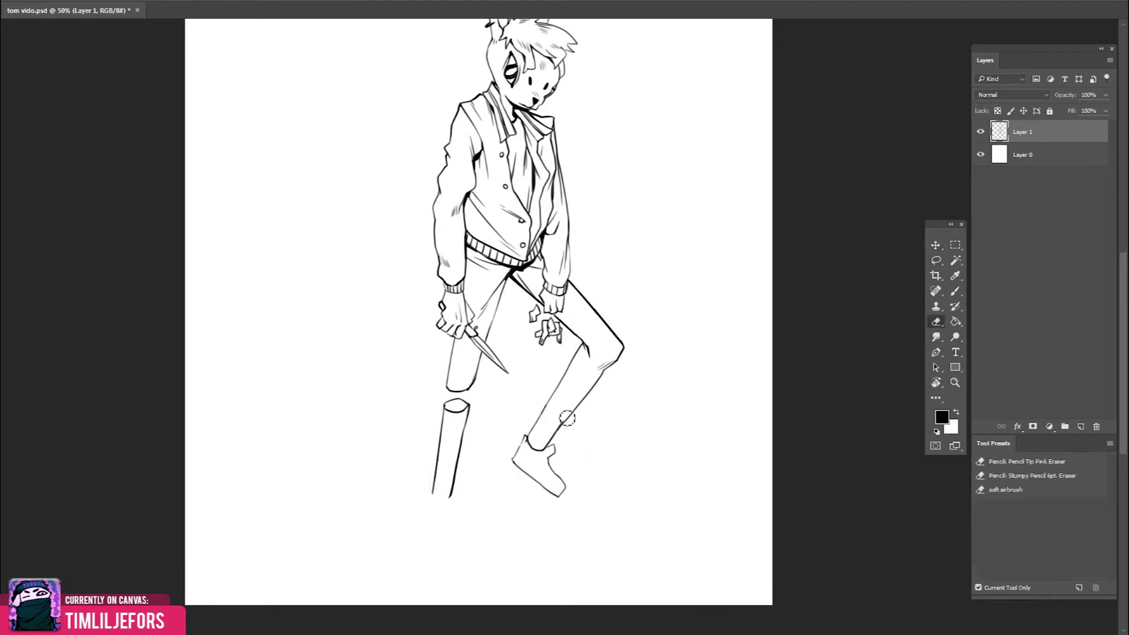
key(ctrl+shift+h)
drag(602, 373, 655, 398)
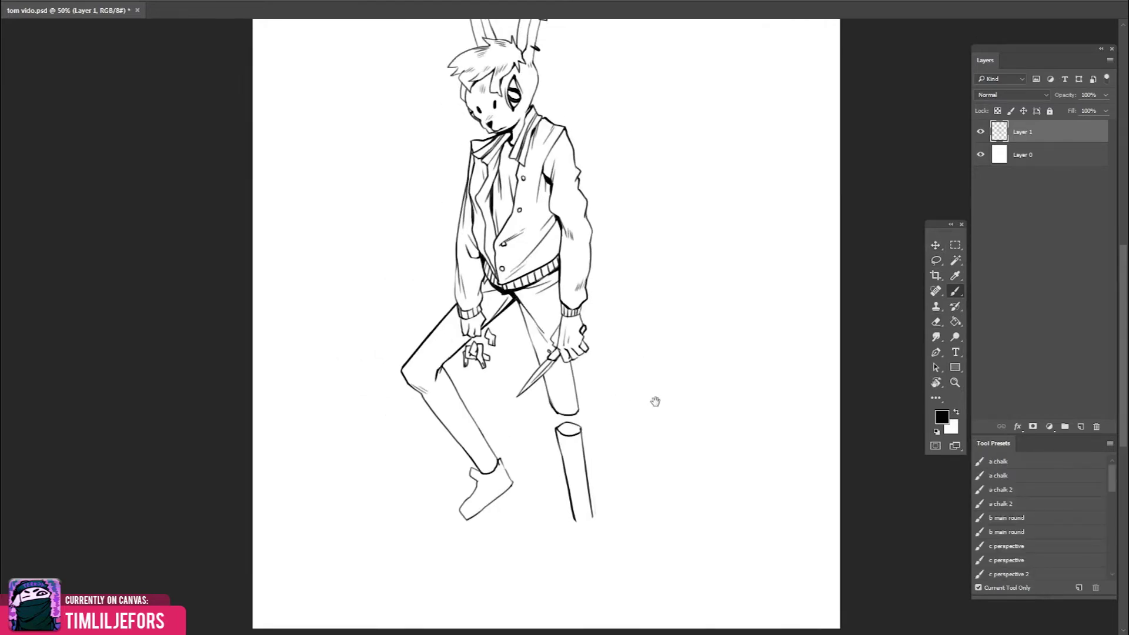
key(e)
key(b)
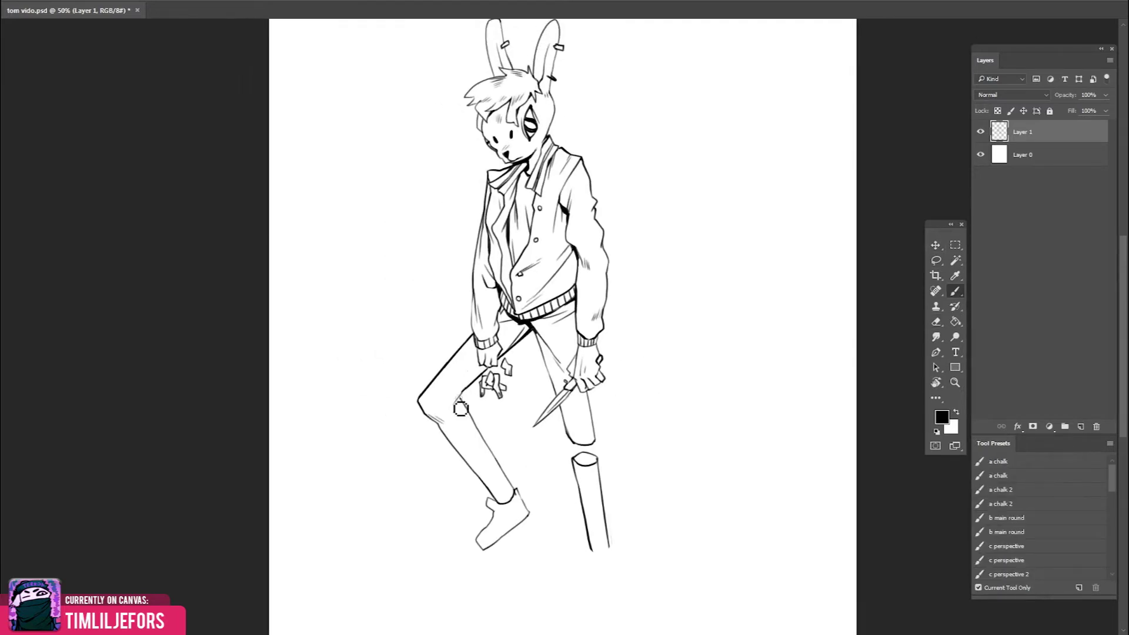
Rotate the canvas view to several angles to examine the knee area
key(r)
mouse_move(638, 360)
mouse_down()
mouse_move(625, 402)
mouse_move(576, 447)
mouse_up()
key(b)
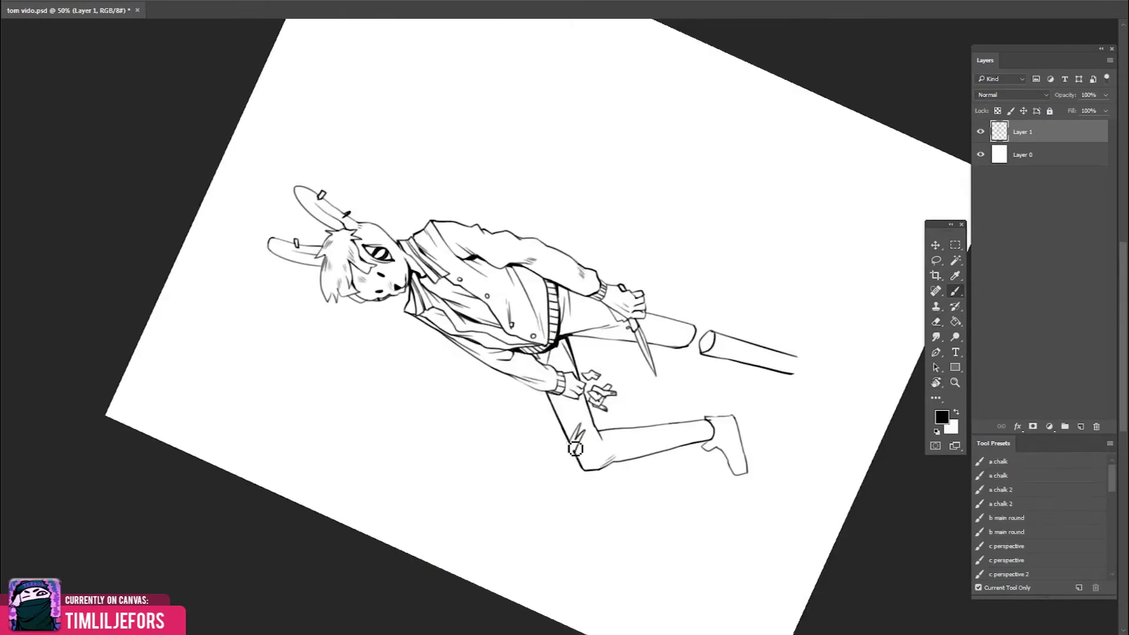
key(Escape)
key(r)
drag(531, 477, 651, 412)
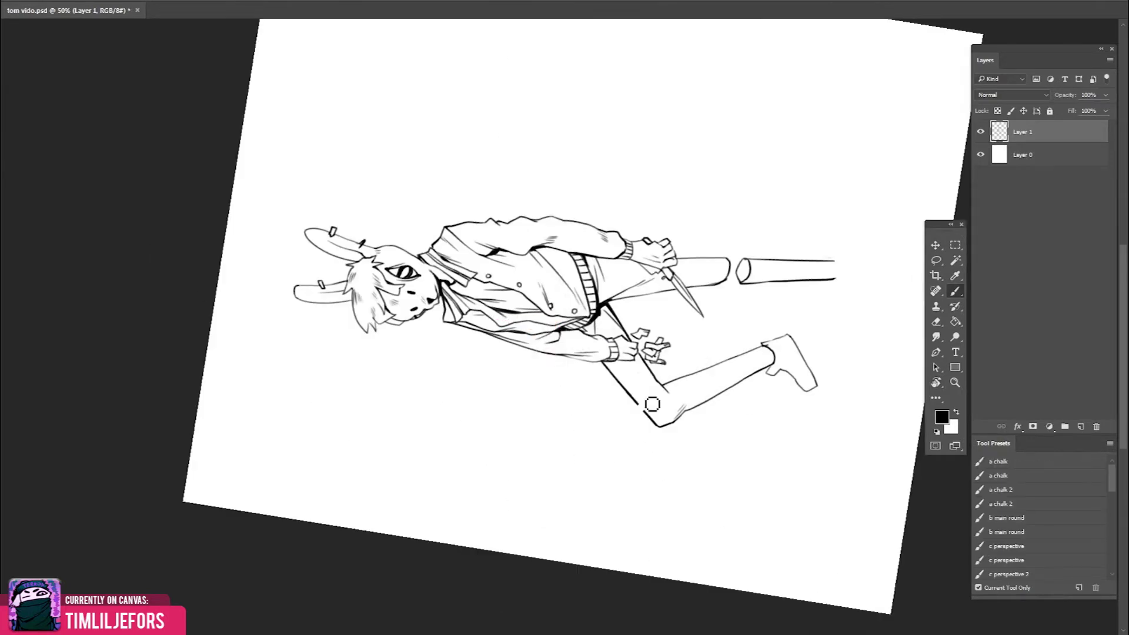
key(Escape)
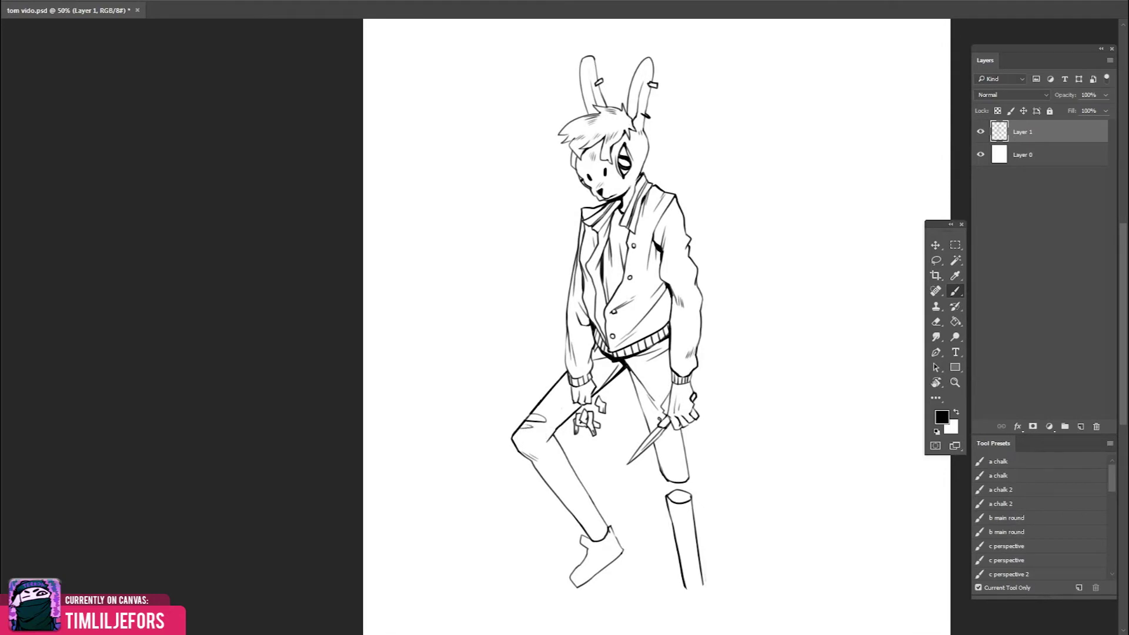
key(r)
mouse_move(686, 312)
mouse_down()
mouse_move(641, 412)
mouse_move(577, 419)
mouse_move(584, 438)
mouse_up()
key(Escape)
Draw a boot below the severed lower leg
drag(652, 383, 649, 196)
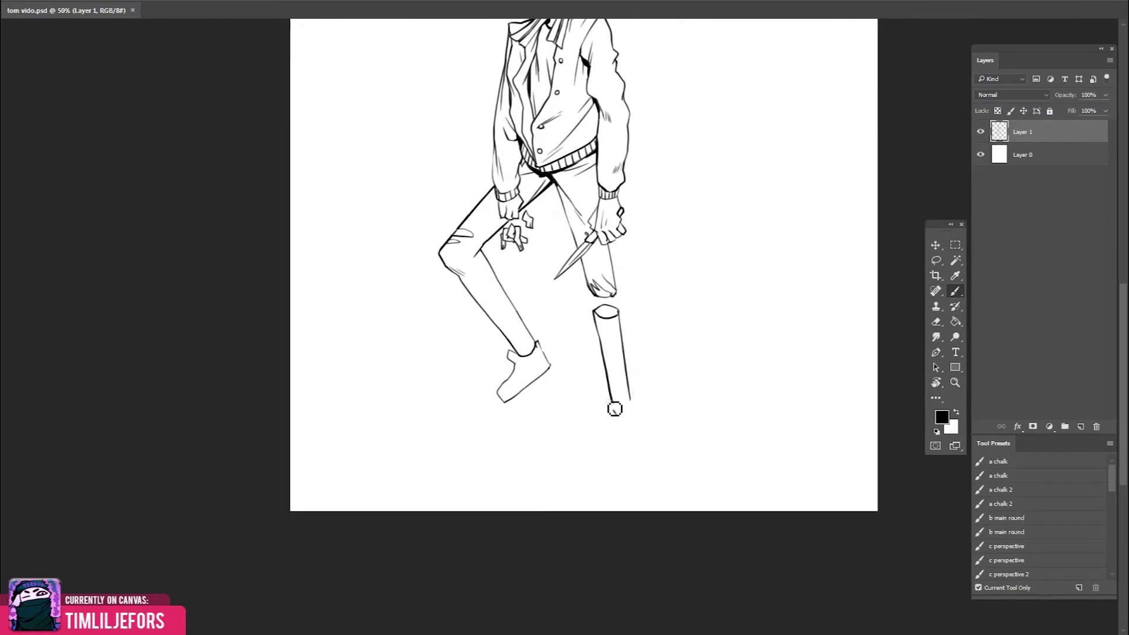
mouse_move(610, 403)
mouse_down()
mouse_move(617, 452)
mouse_move(642, 450)
mouse_move(621, 460)
mouse_up()
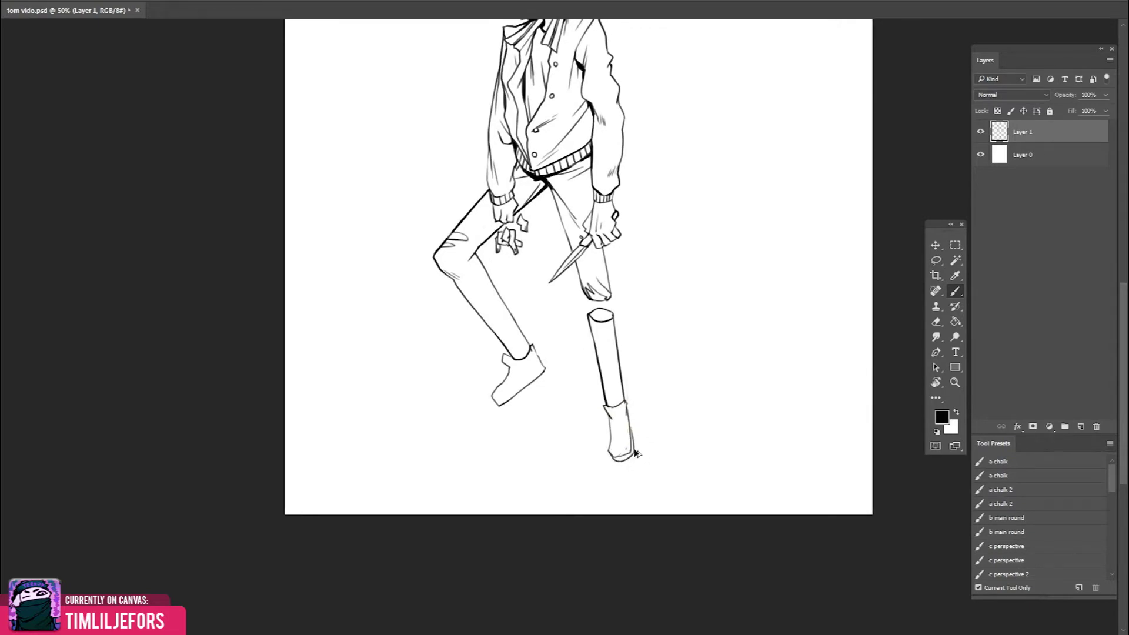
key(ctrl+shift+h)
mouse_move(565, 388)
mouse_down()
mouse_move(593, 407)
mouse_move(568, 446)
mouse_up()
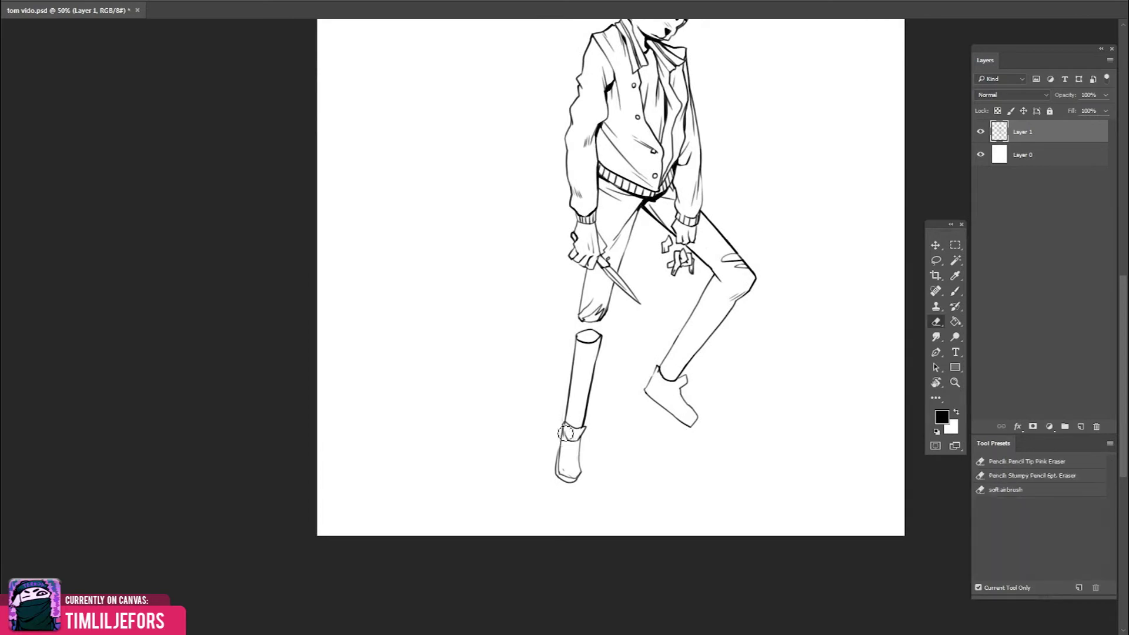
Lasso-select the sneaker on the bent leg and nudge it into place
key(e)
key(b)
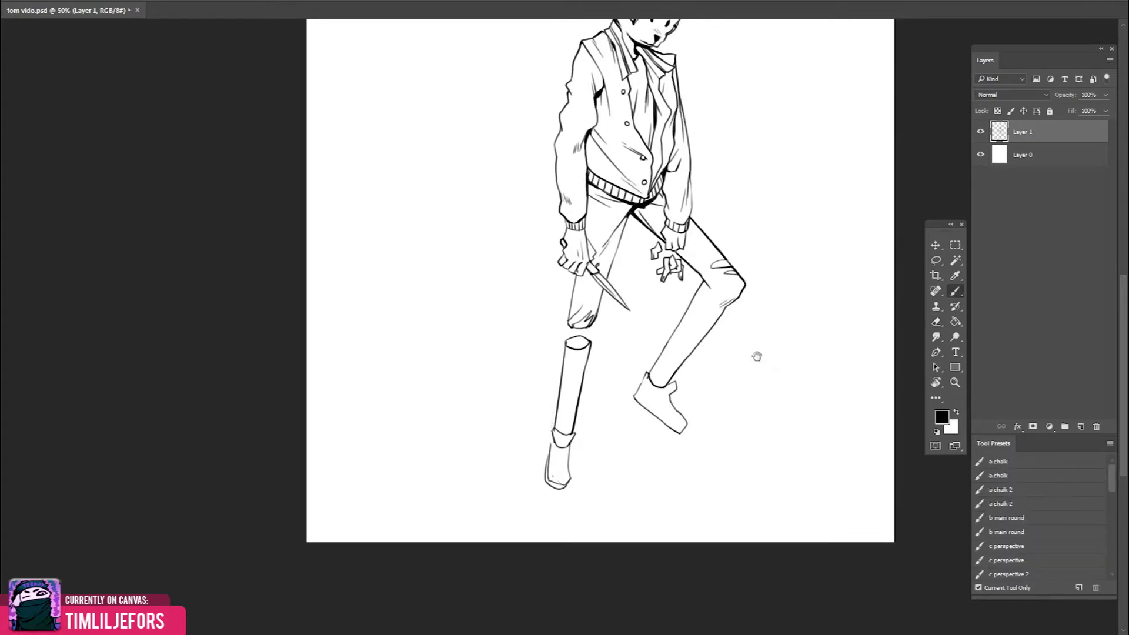
key(ctrl+shift+h)
drag(701, 370, 701, 385)
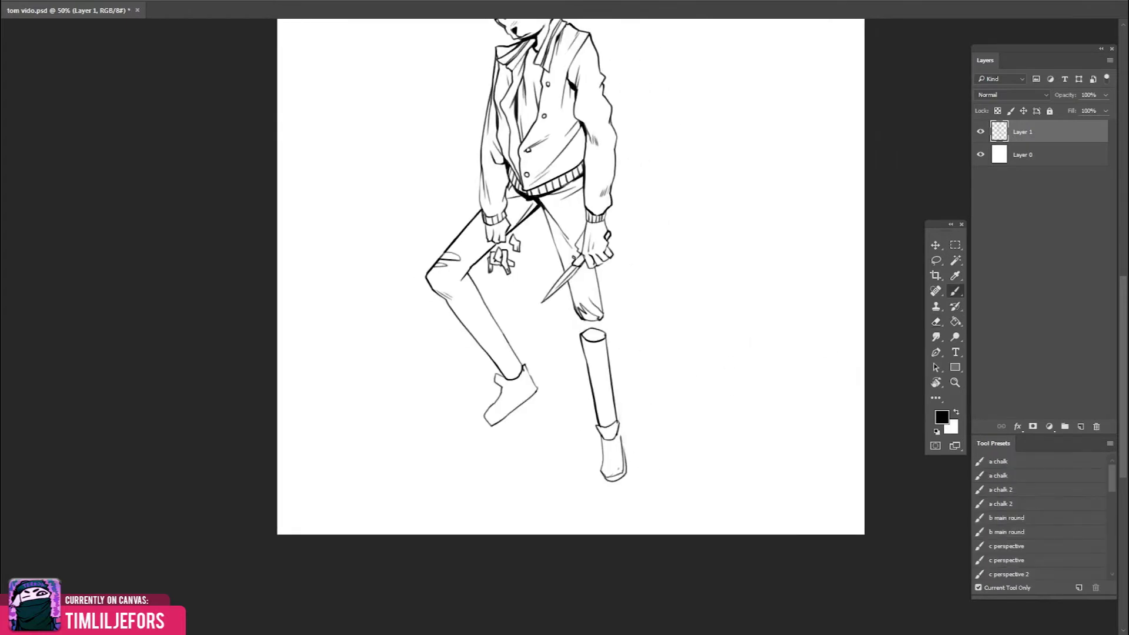
scroll(635, 424, down, 1)
key(l)
drag(626, 412, 628, 450)
key(ctrl+d)
key(b)
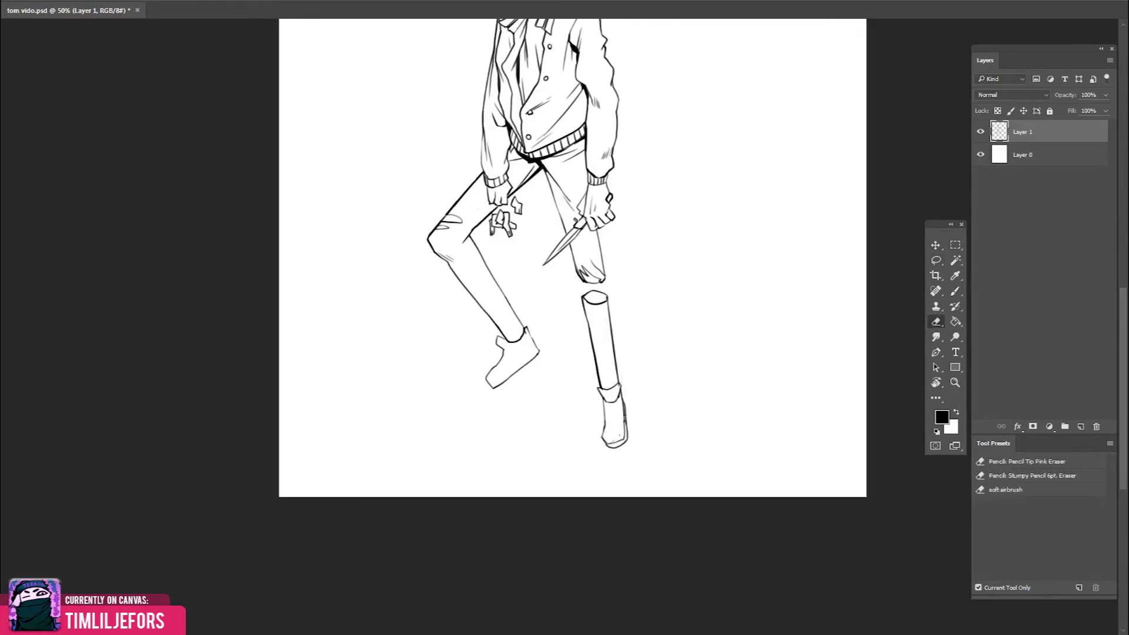
Toggle between Brush and Eraser and mirror the view to check the sneaker
key(e)
key(h)
scroll(647, 412, up, 2)
key(b)
key(e)
key(b)
key(h)
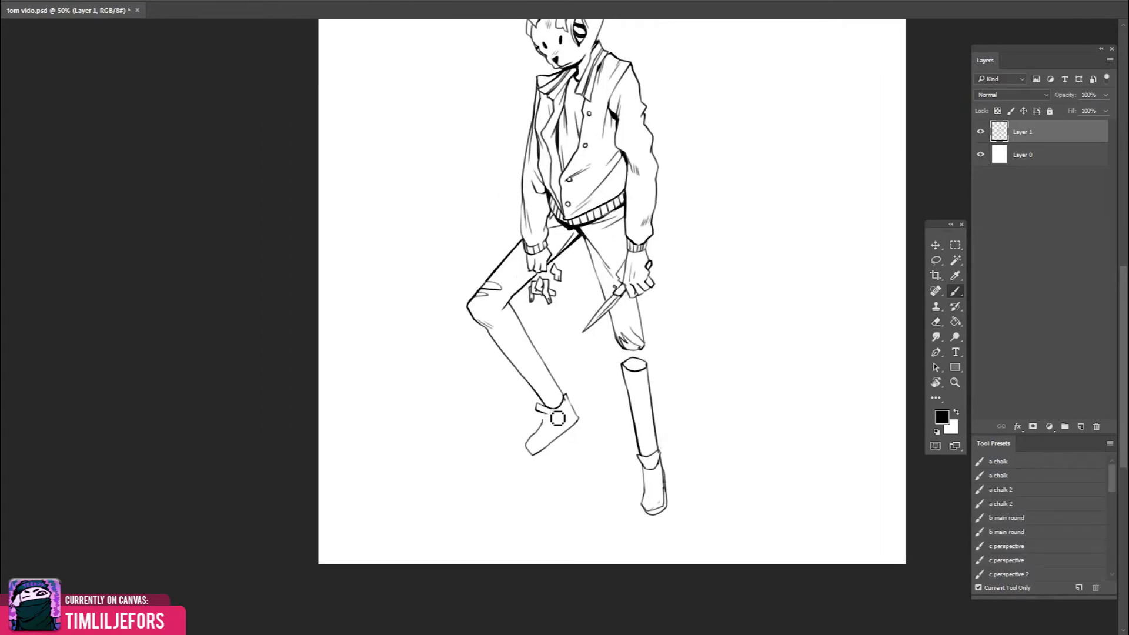
key(e)
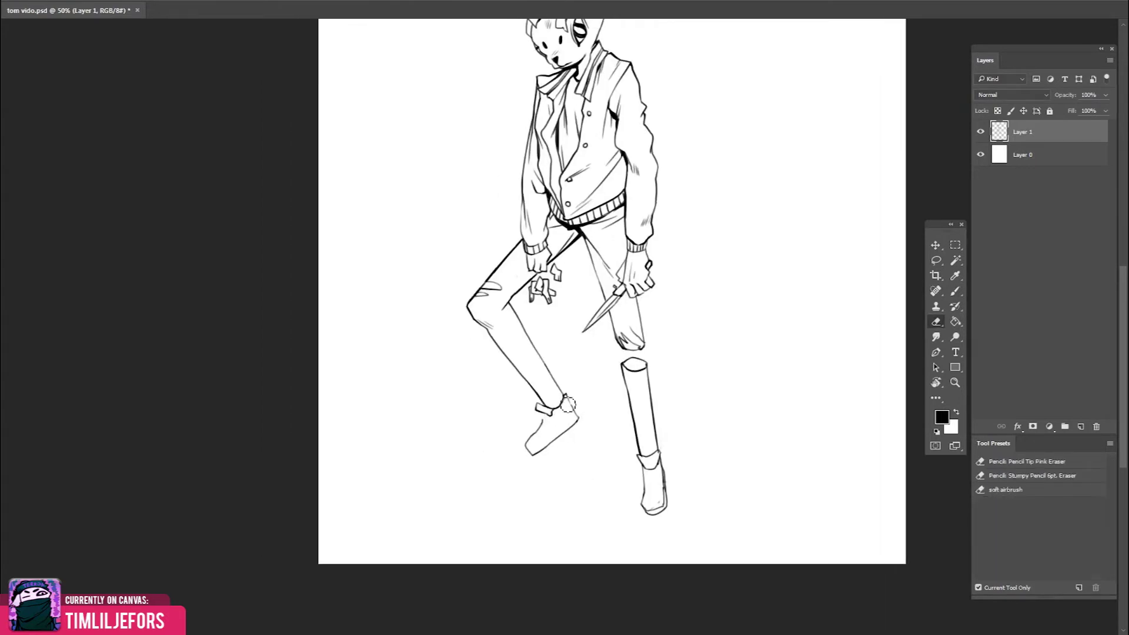
key(b)
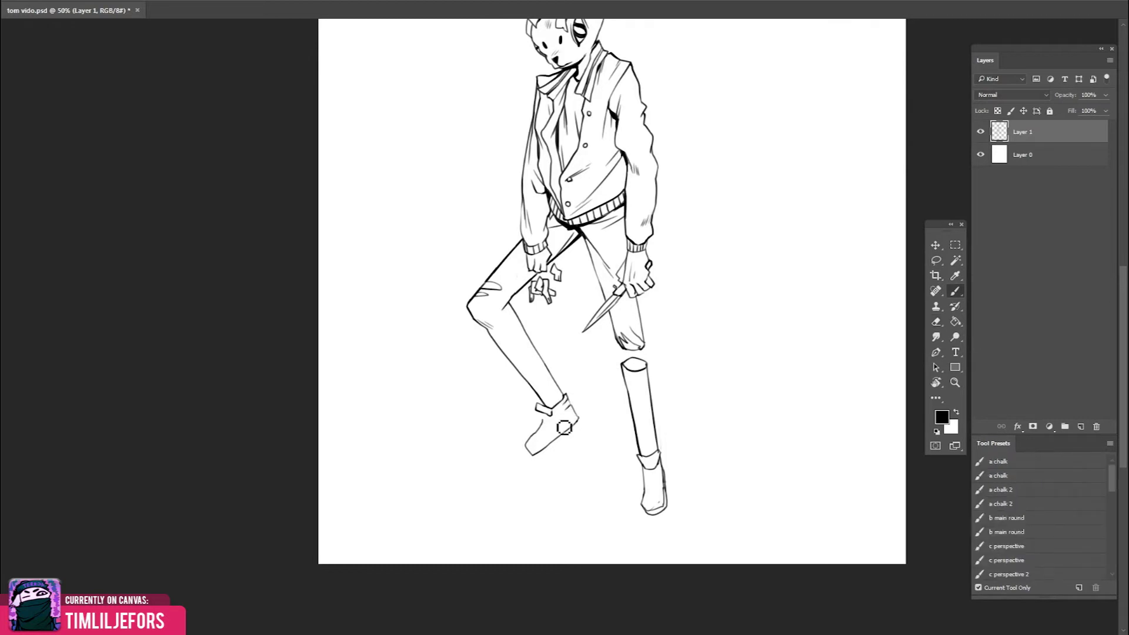
key(e)
key(h)
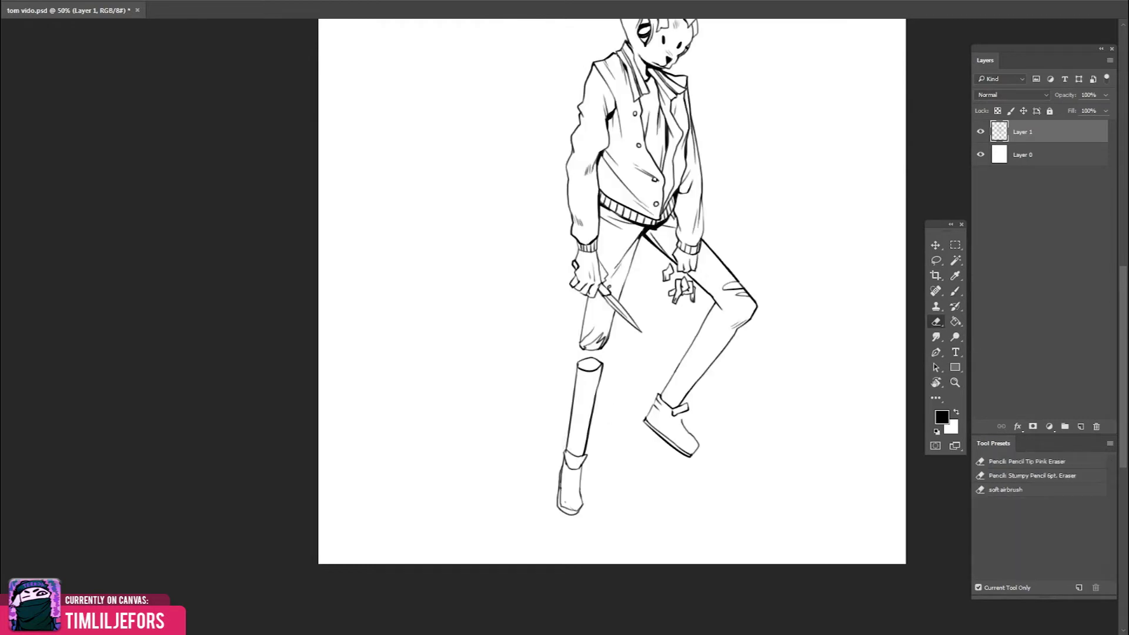
drag(773, 365, 728, 375)
Try shifting the line art upward with the Move tool, then undo it
key(v)
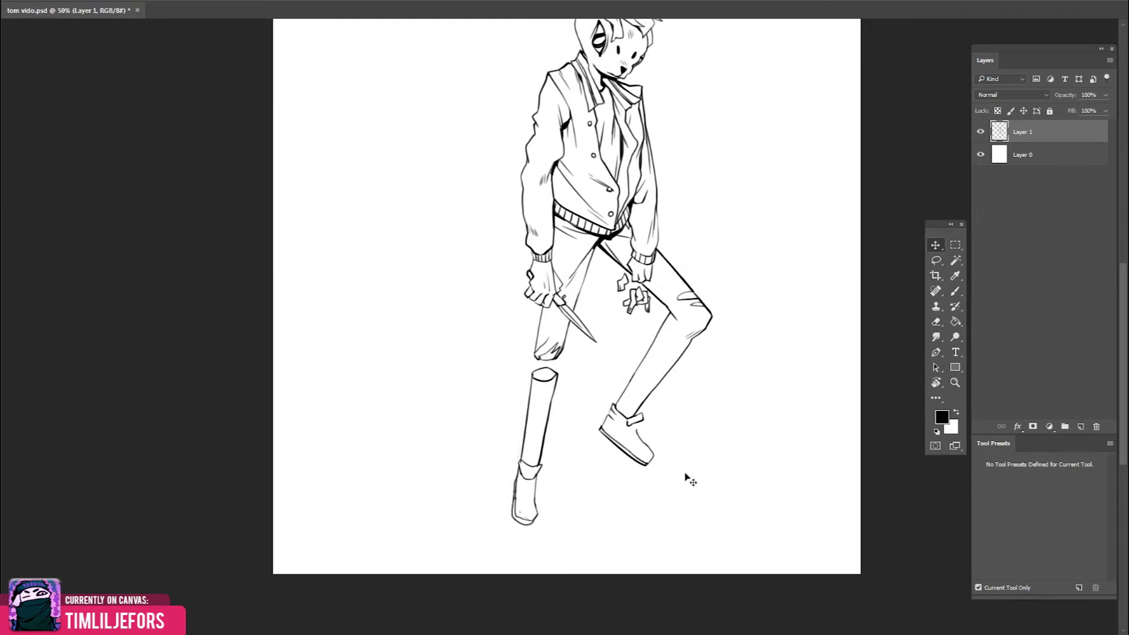
drag(687, 478, 717, 366)
key(ctrl+z)
key(h)
key(b)
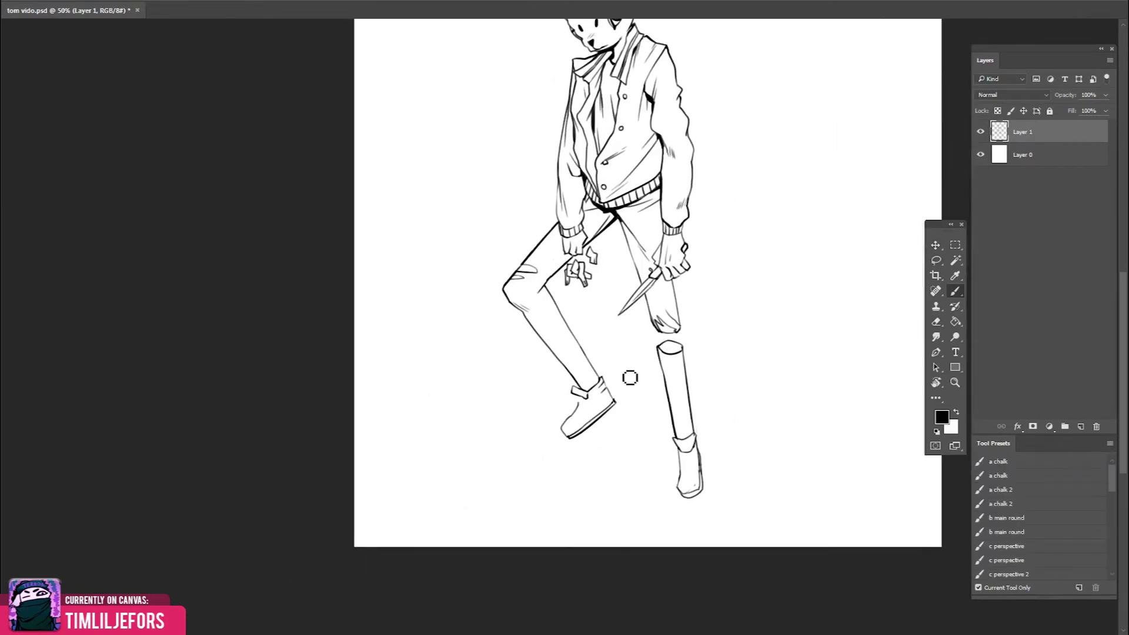
Redraw the shoe sole with bolder strokes
mouse_move(562, 438)
mouse_down()
mouse_move(597, 426)
mouse_move(582, 428)
mouse_up()
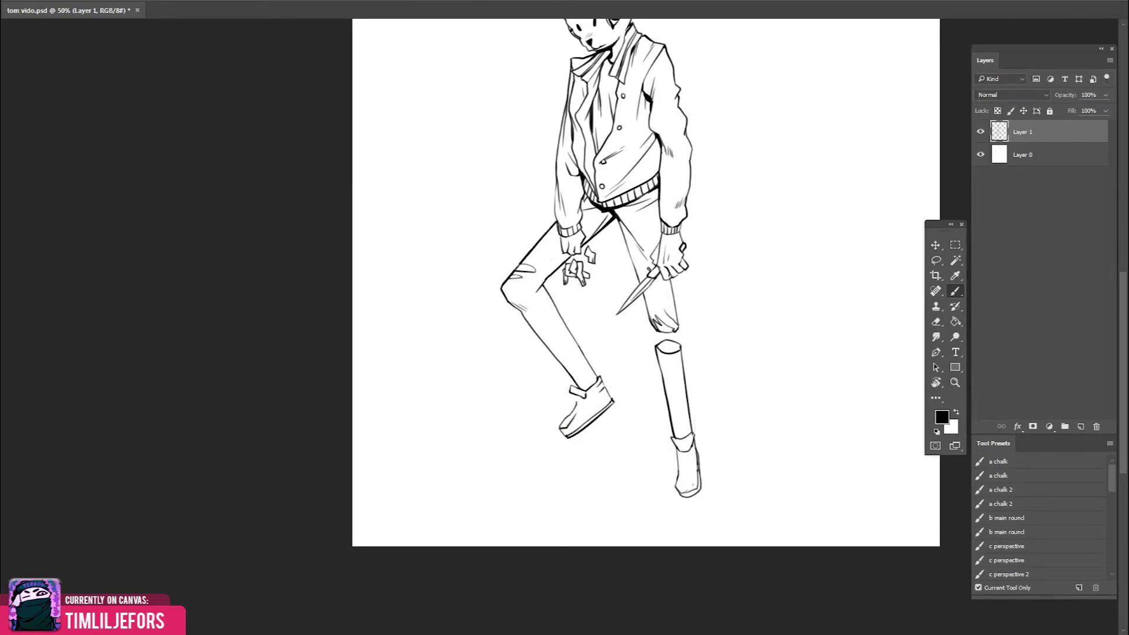
key(e)
key(b)
key(e)
key(b)
mouse_move(576, 418)
mouse_down()
mouse_move(654, 357)
mouse_move(631, 345)
mouse_move(645, 352)
mouse_up()
Add hatching strokes along the sneaker's lacing
key(Escape)
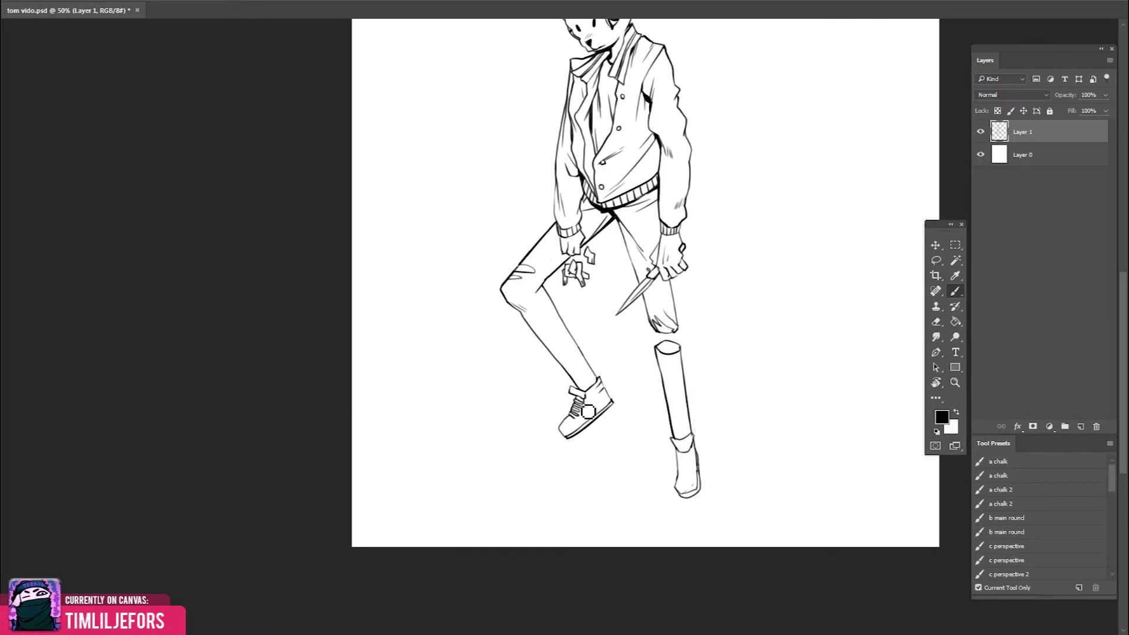
mouse_move(586, 413)
mouse_down()
mouse_move(580, 425)
mouse_move(681, 351)
mouse_up()
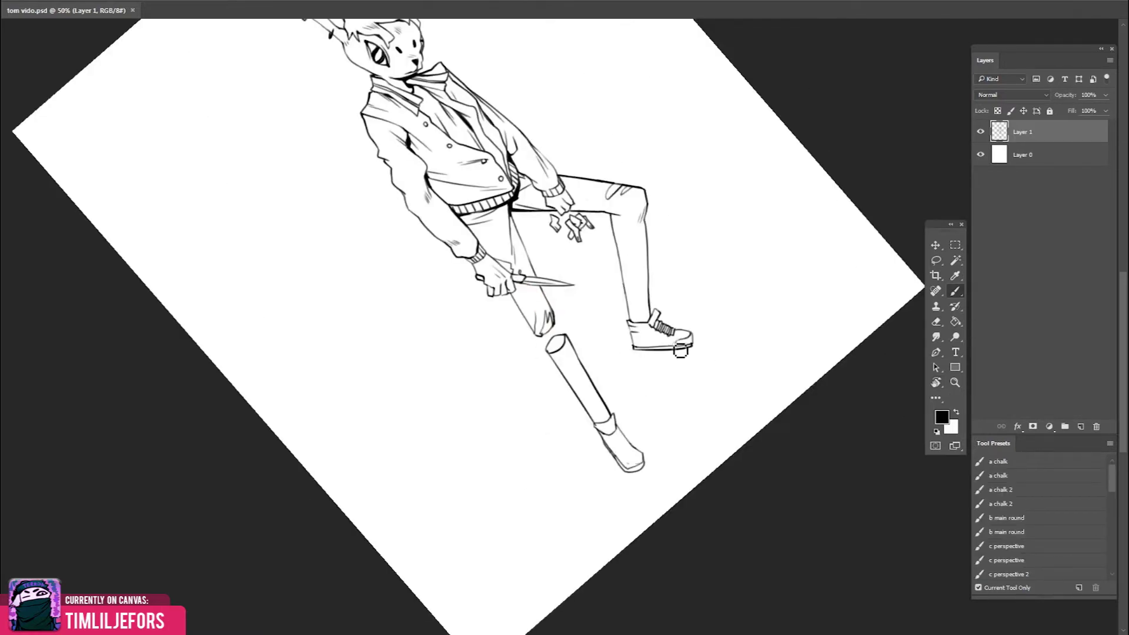
key(Escape)
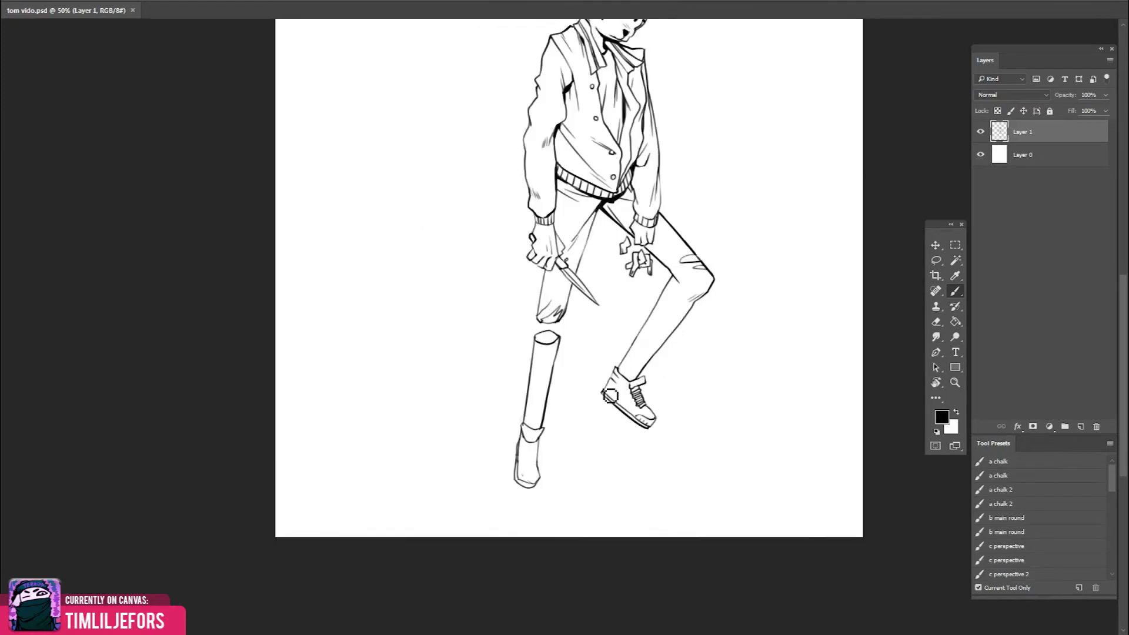
key(e)
drag(659, 356, 643, 379)
key(ctrl+shift+h)
key(b)
Add a short ink stroke along the thigh
drag(651, 377, 528, 404)
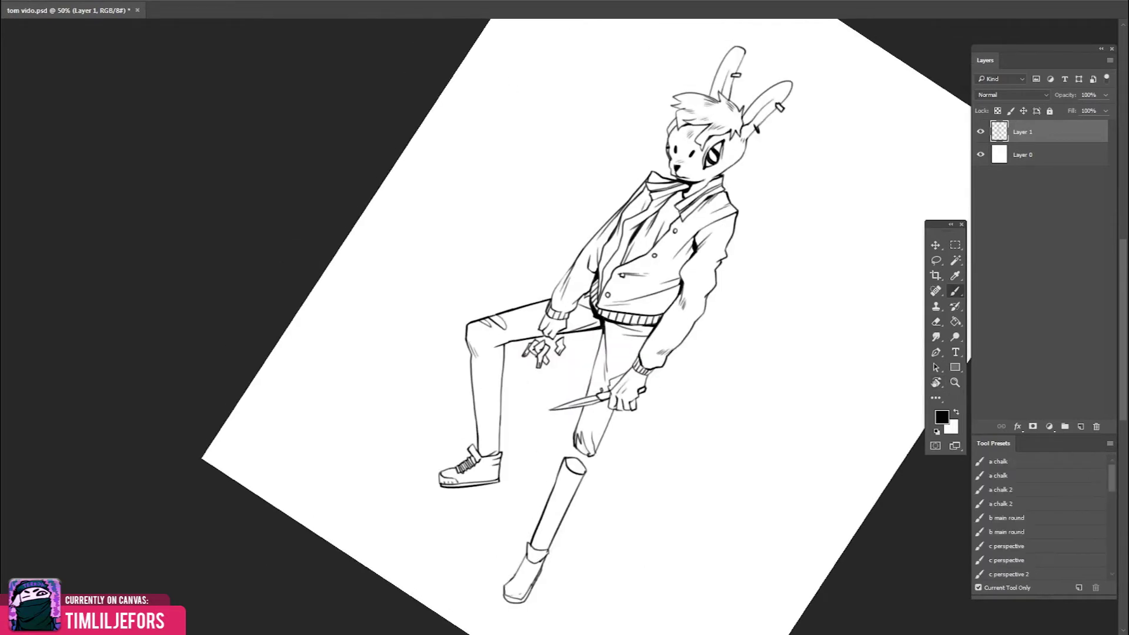
drag(501, 357, 499, 388)
drag(676, 353, 713, 394)
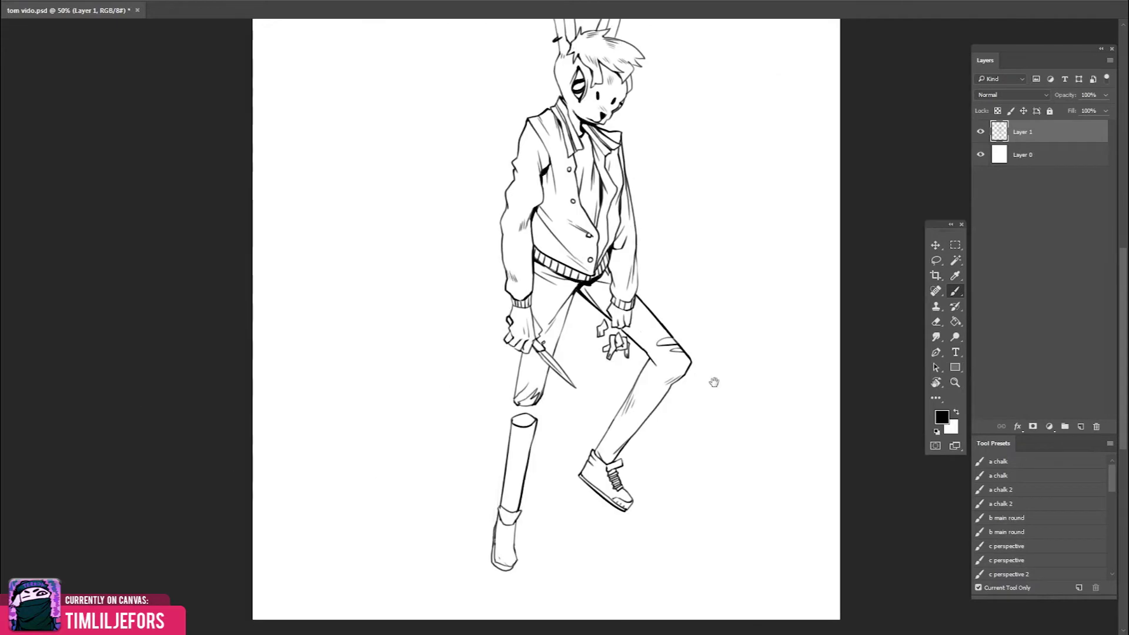
key(e)
key(b)
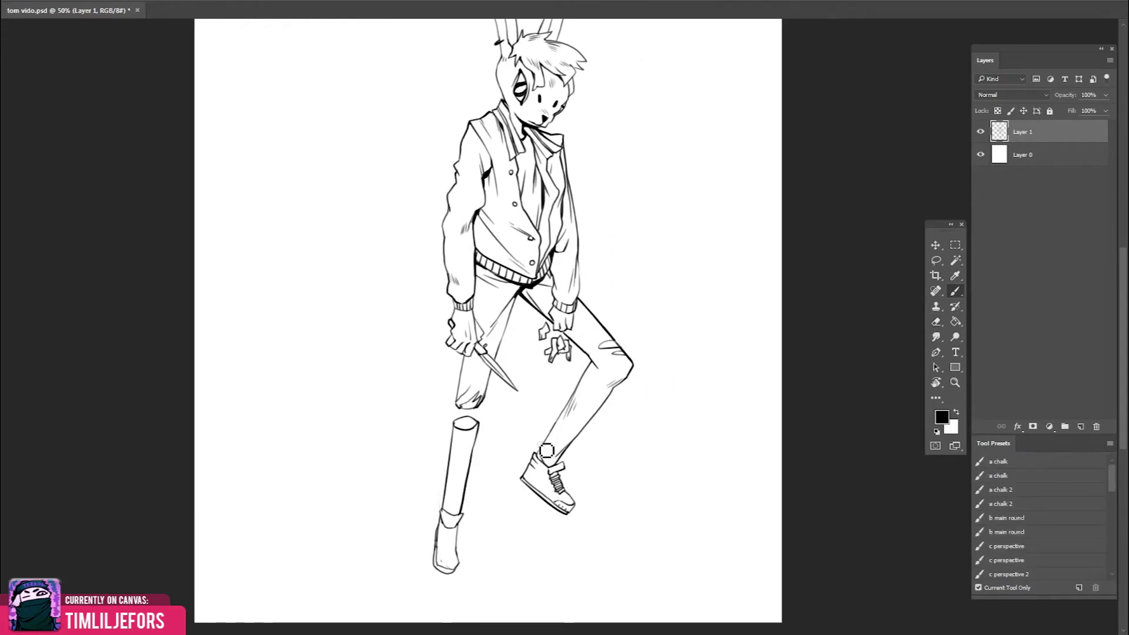
key(e)
mouse_move(589, 353)
mouse_down()
mouse_move(583, 382)
mouse_move(588, 353)
mouse_move(574, 358)
mouse_up()
key(b)
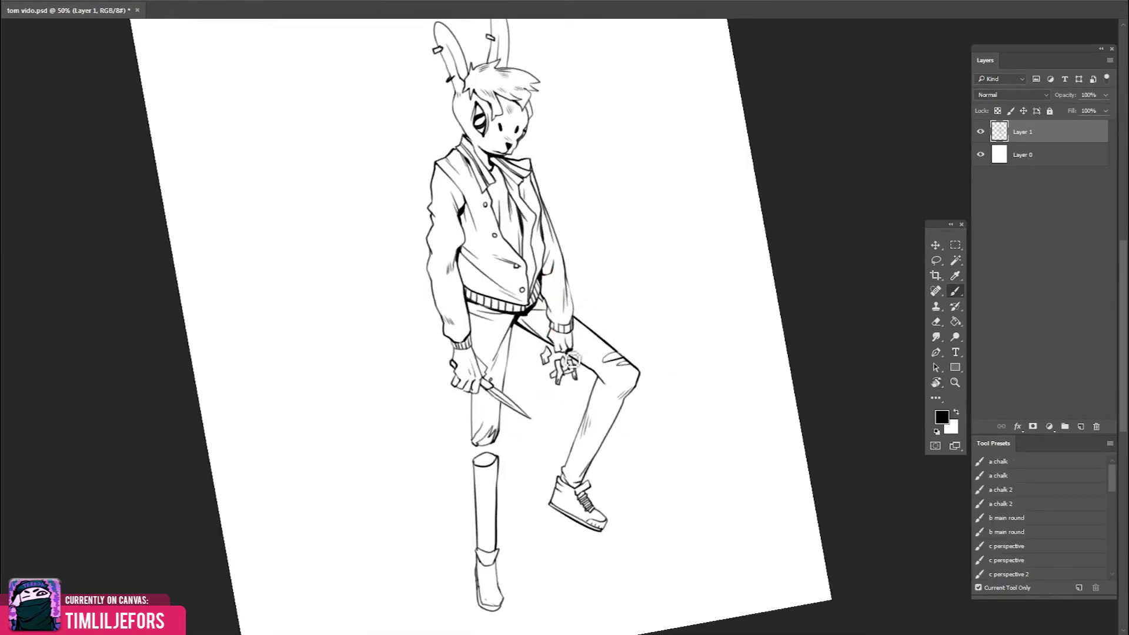
Save the file and fill the severed lower leg's cut top with solid black
drag(574, 360, 579, 377)
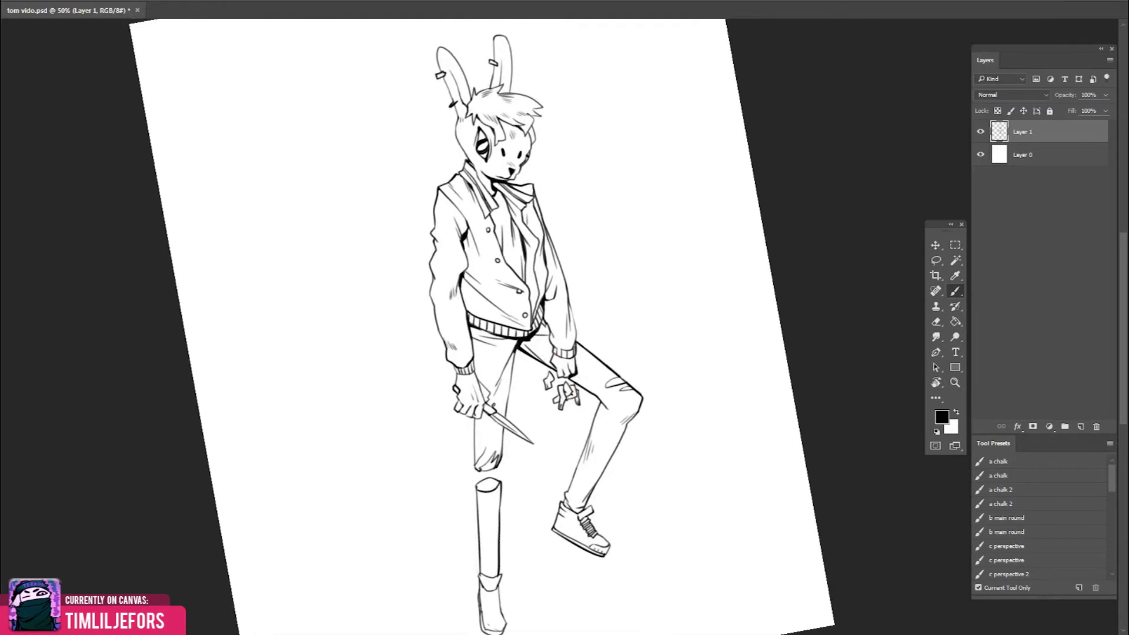
drag(632, 310, 637, 337)
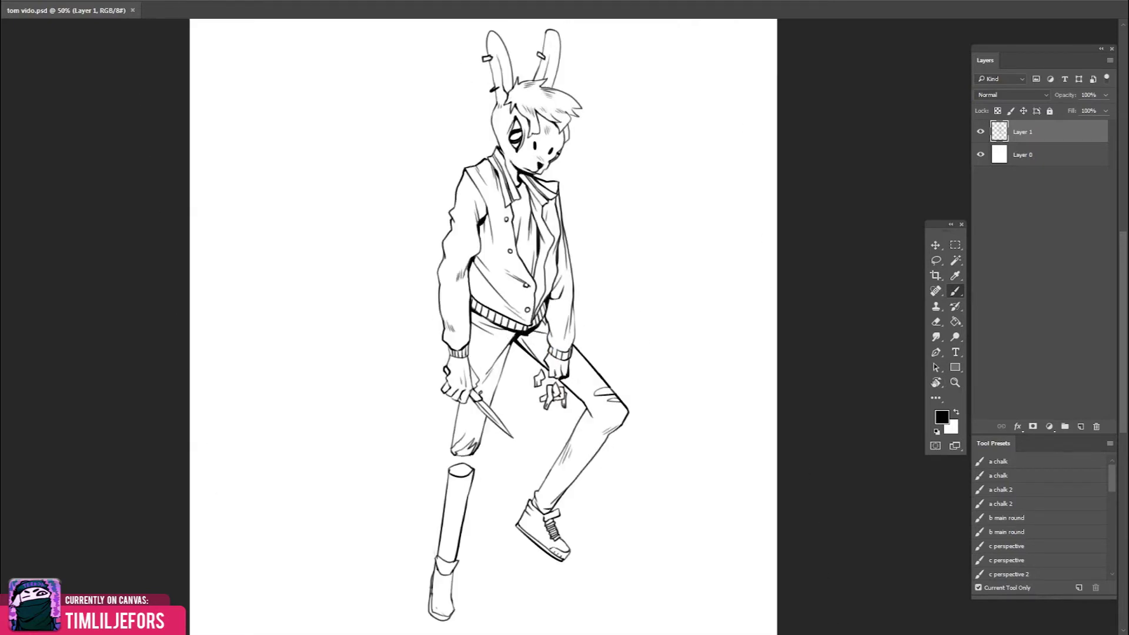
drag(576, 394, 605, 395)
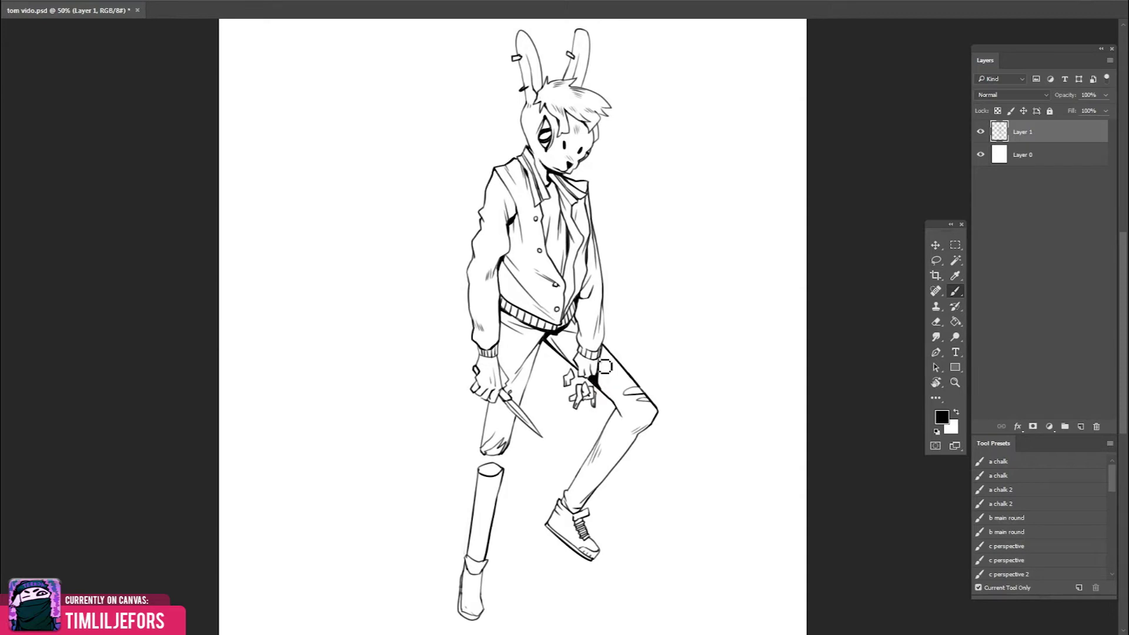
drag(607, 358, 614, 347)
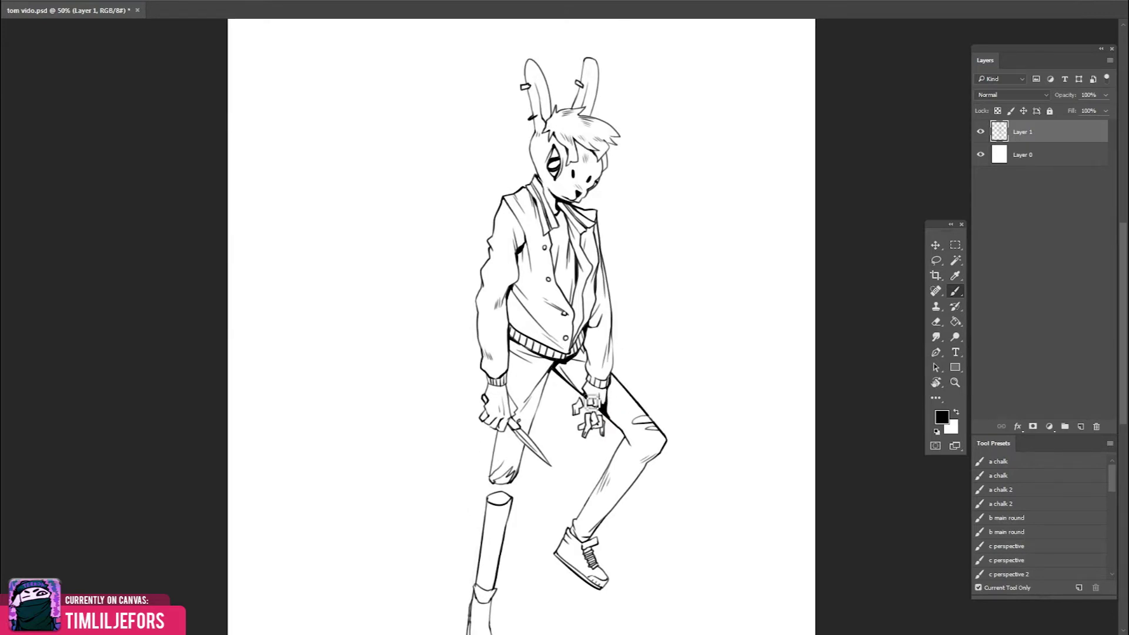
drag(634, 384, 638, 373)
mouse_move(601, 452)
mouse_down()
mouse_move(600, 385)
mouse_move(616, 447)
mouse_up()
key(ctrl+s)
mouse_move(685, 341)
mouse_down()
mouse_move(695, 341)
mouse_move(684, 277)
mouse_up()
drag(531, 404, 542, 406)
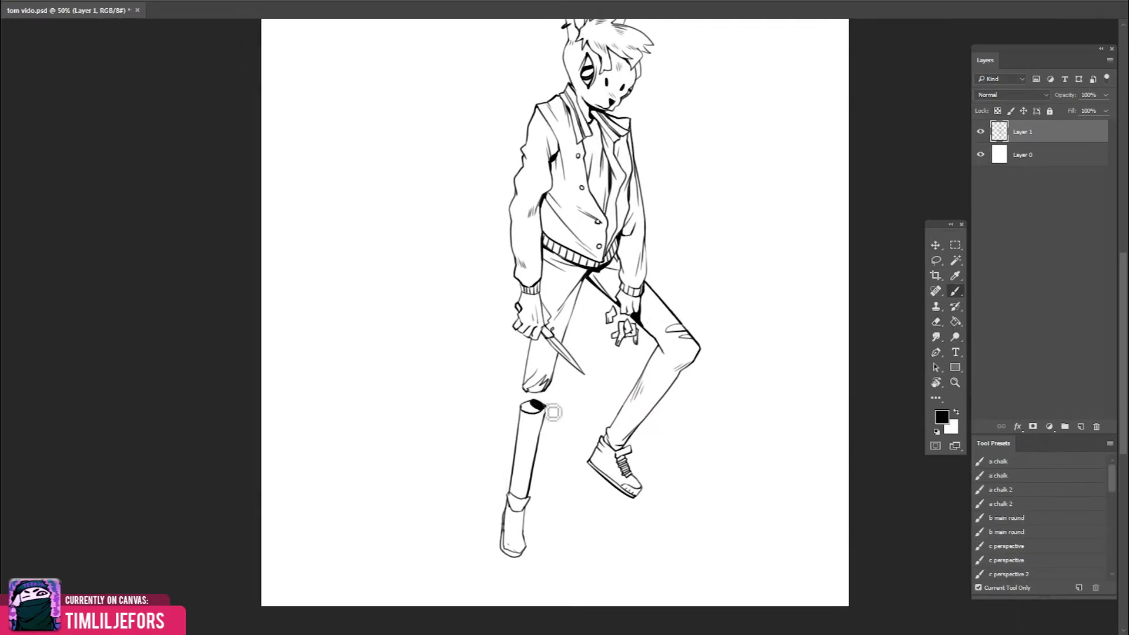
drag(536, 399, 540, 432)
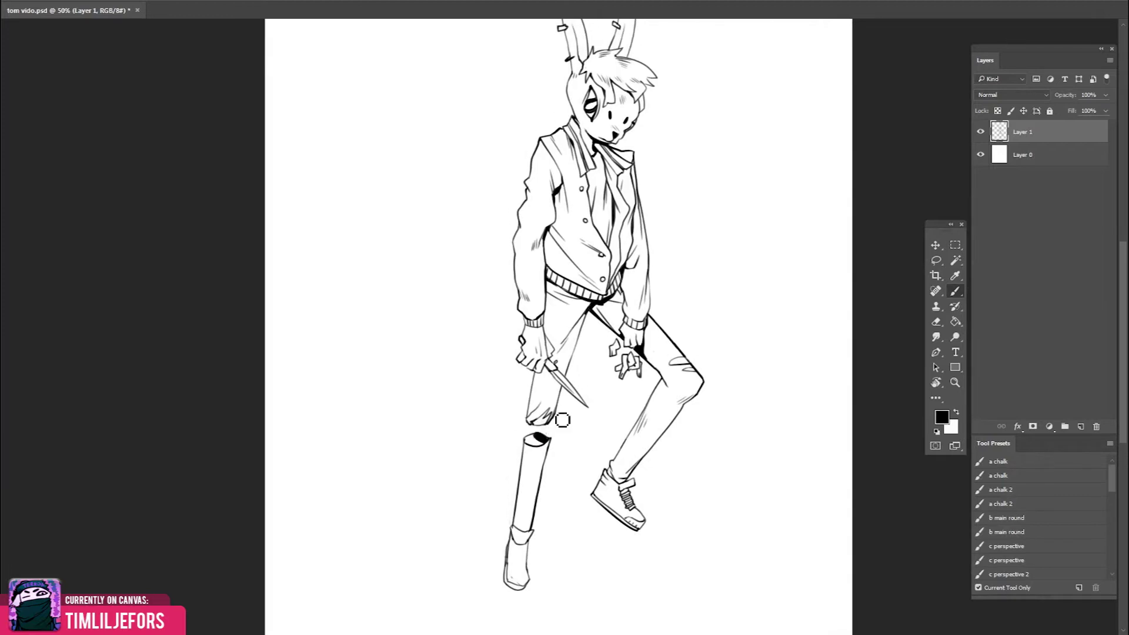
Pan from the ears down to the legs and mirror the canvas to check proportions
drag(629, 356, 619, 393)
key(e)
key(b)
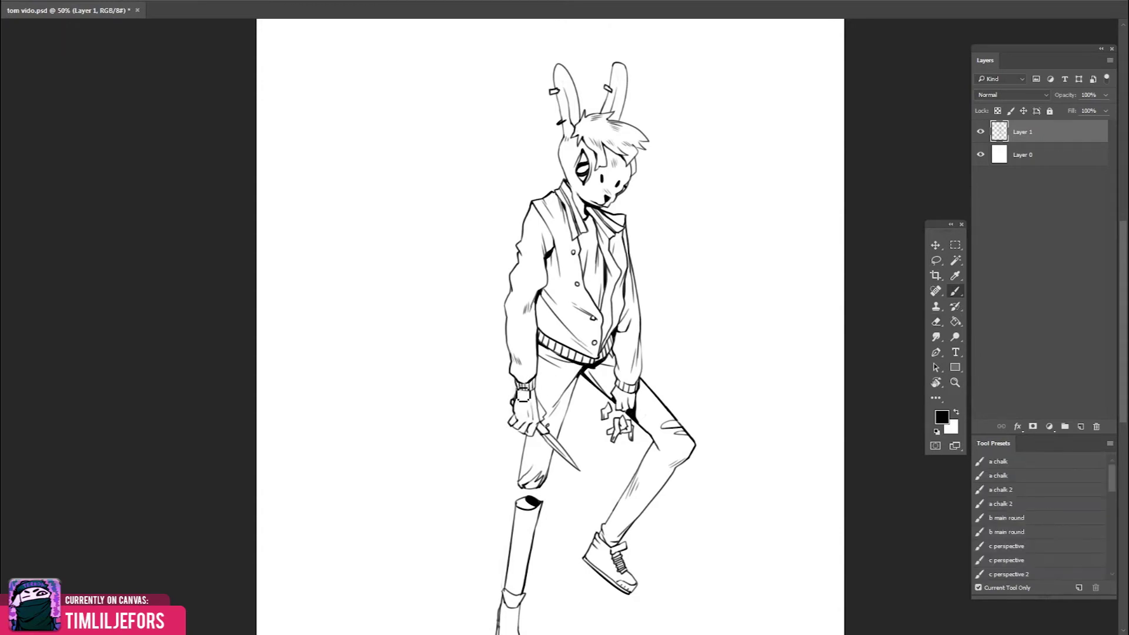
drag(705, 404, 682, 337)
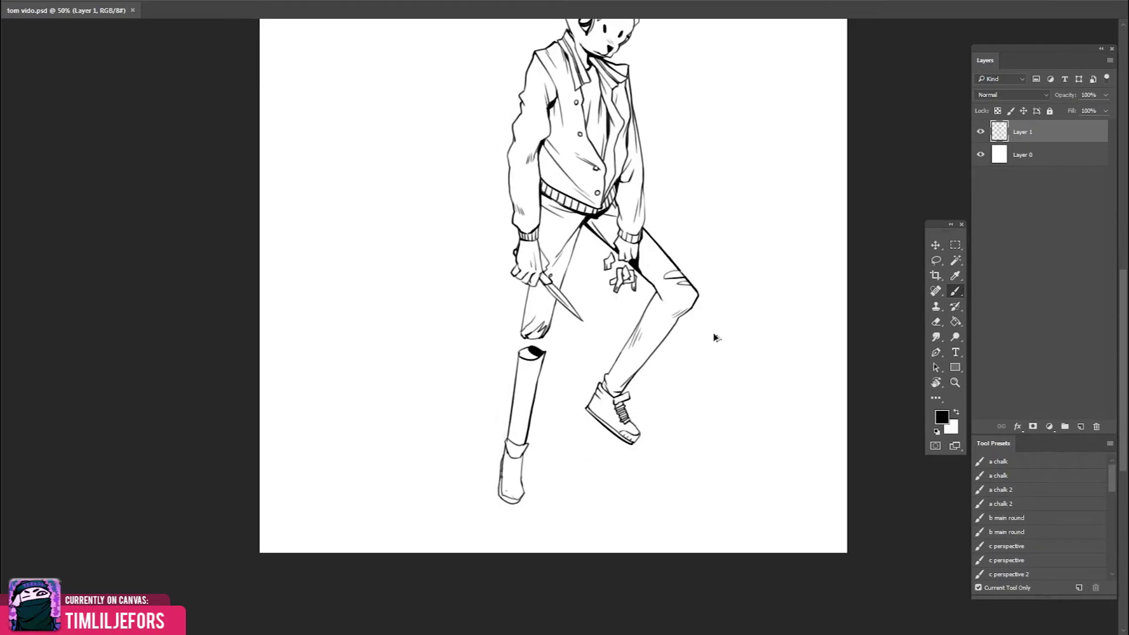
key(e)
key(ctrl+shift+h)
key(b)
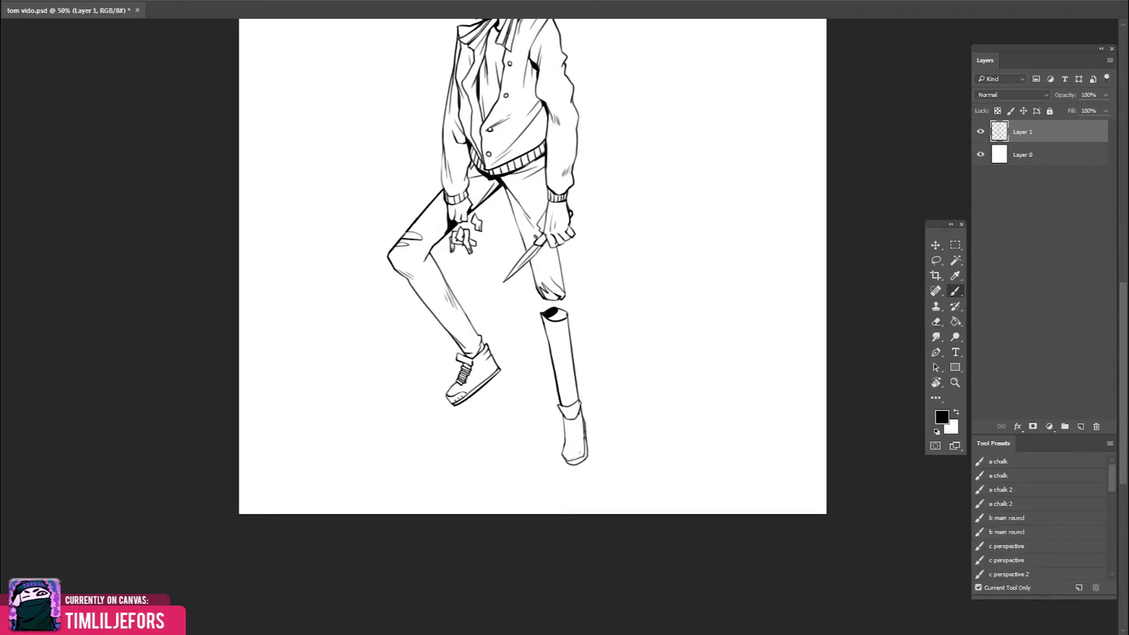
key(e)
key(b)
key(e)
key(b)
Tilt the view and ink small touch-up strokes on the detached shoe's tip
key(r)
drag(578, 438, 609, 392)
key(e)
key(b)
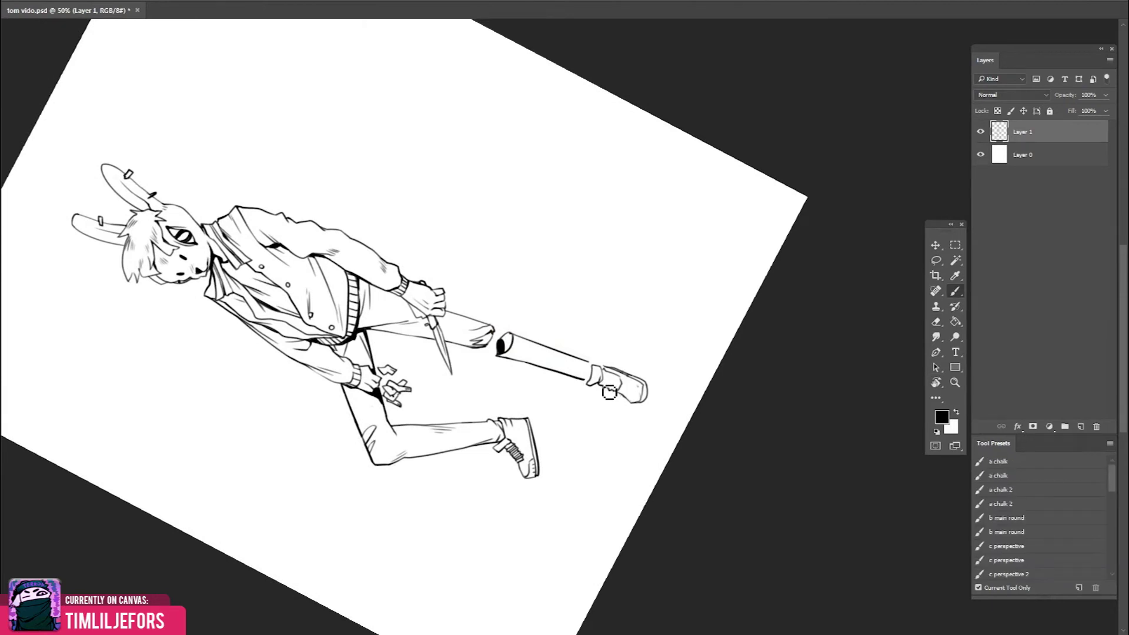
drag(606, 389, 613, 387)
key(Escape)
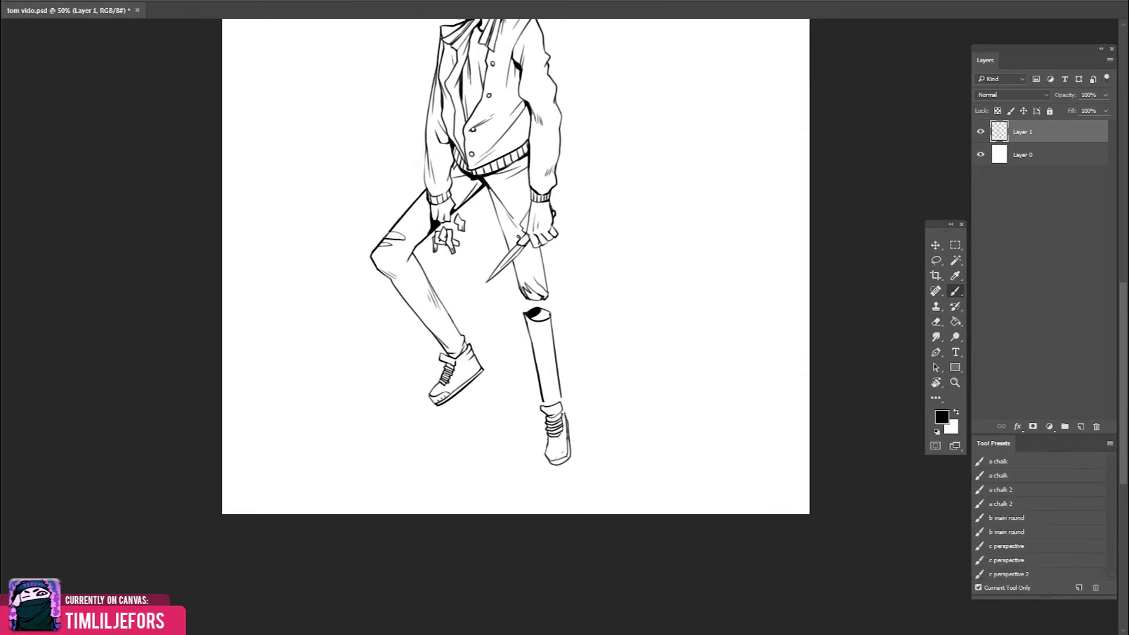
key(h)
drag(475, 463, 479, 468)
key(e)
key(b)
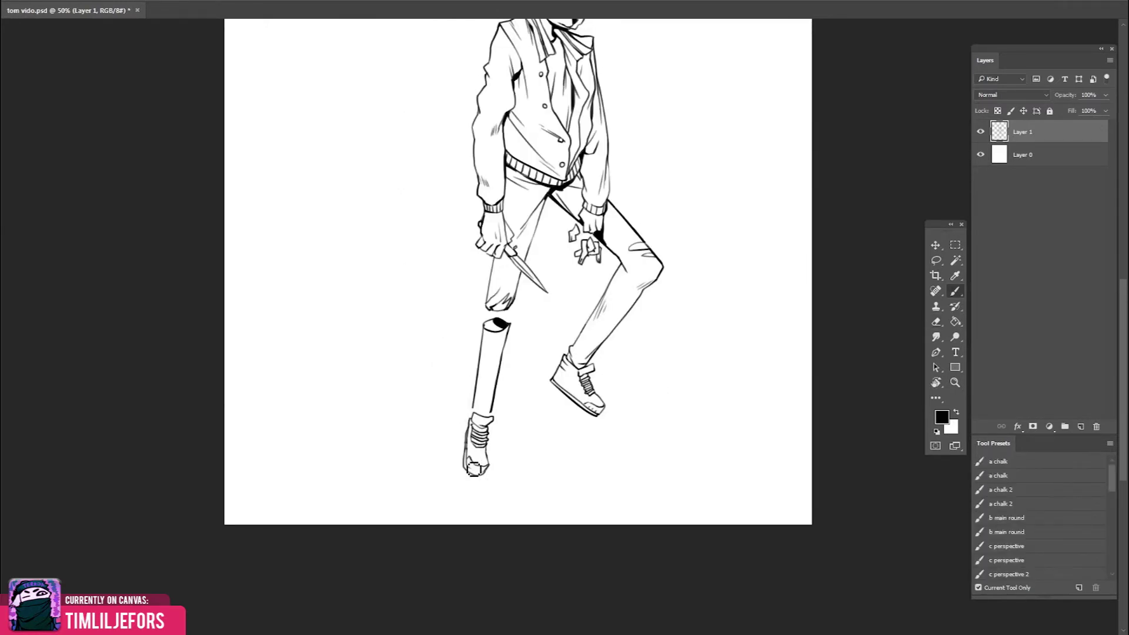
key(h)
drag(561, 471, 567, 475)
Draw a bunched sock cuff above the detached shoe
scroll(606, 426, left, 1)
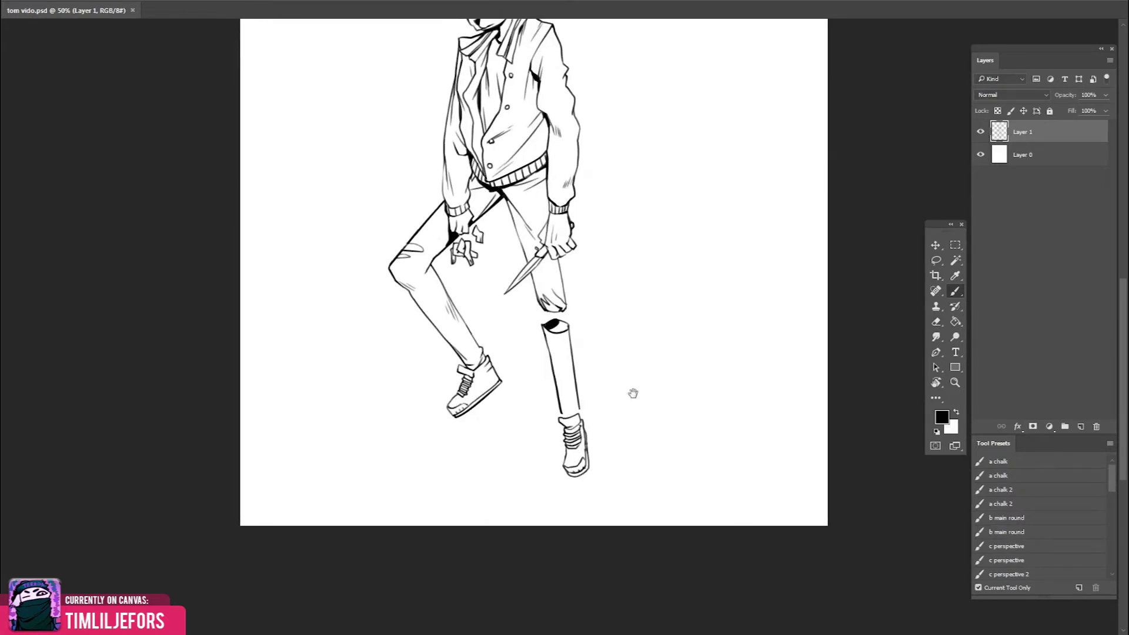
drag(633, 393, 697, 397)
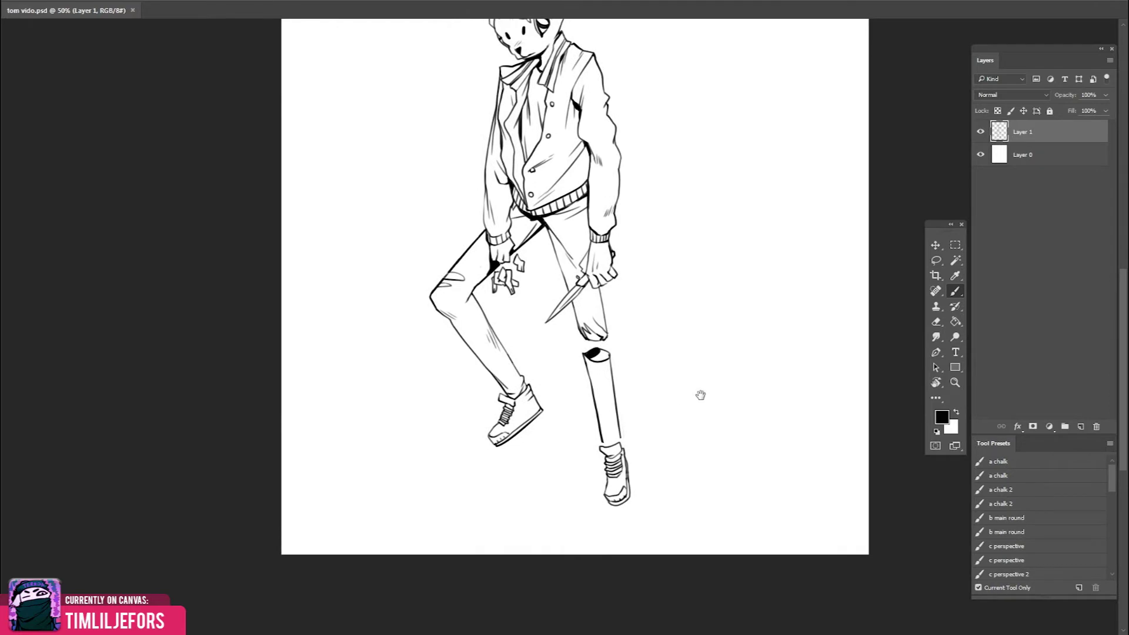
mouse_move(606, 451)
mouse_down()
mouse_move(625, 451)
mouse_move(622, 463)
mouse_up()
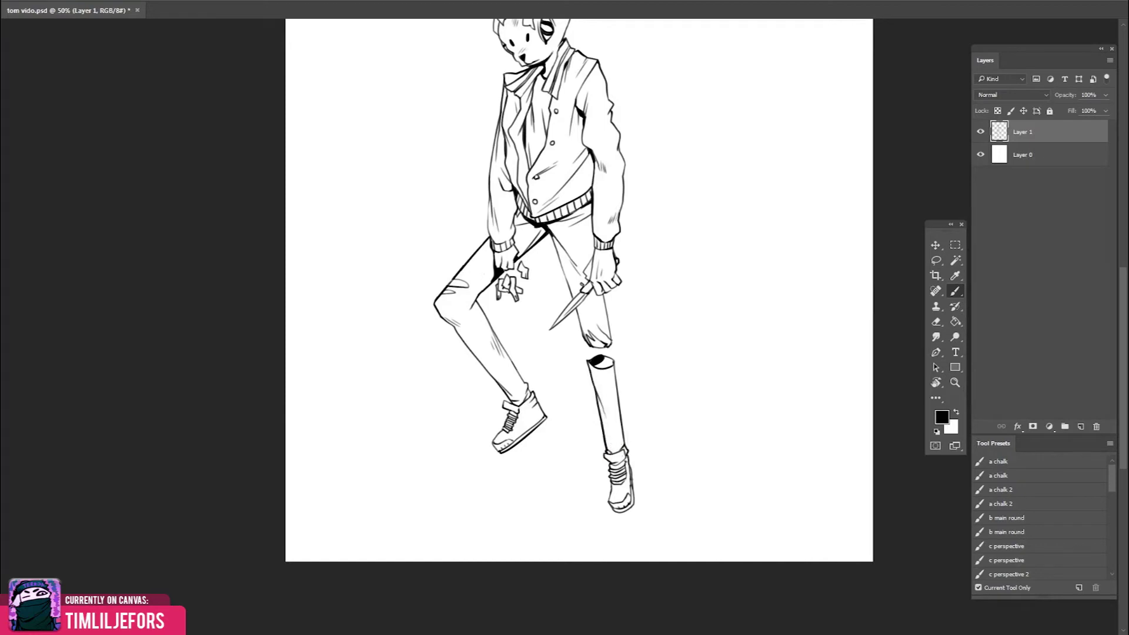
key(h)
Add and redraw a short stroke along the jacket's edge
scroll(734, 335, up, 3)
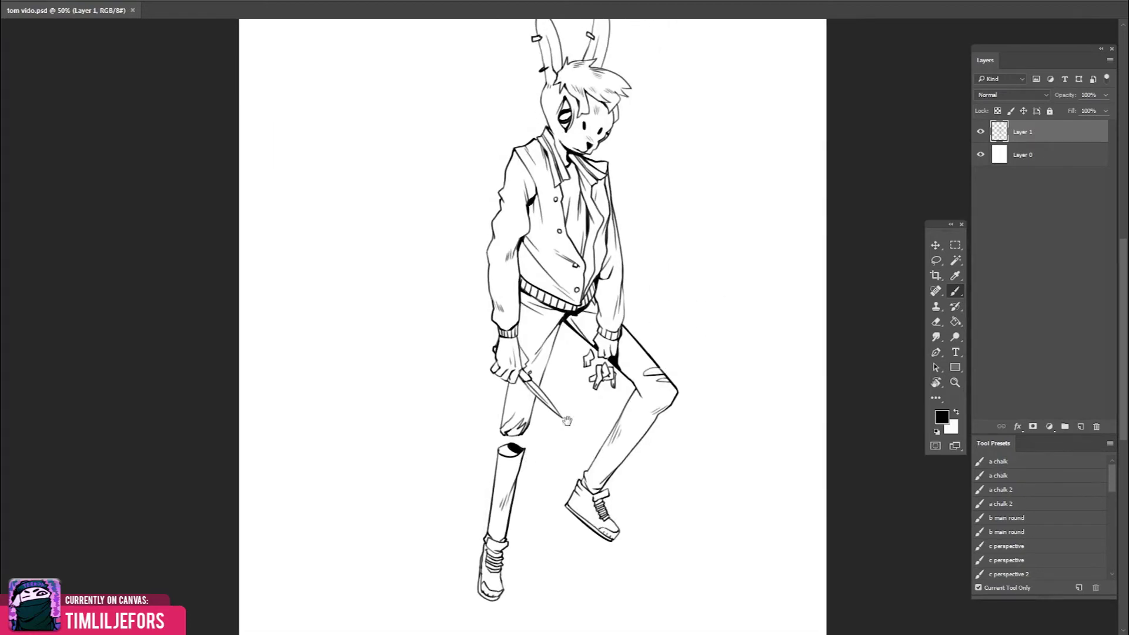
scroll(737, 345, up, 2)
mouse_move(527, 388)
mouse_down()
mouse_move(524, 362)
mouse_move(525, 395)
mouse_up()
key(e)
key(b)
drag(520, 356, 523, 376)
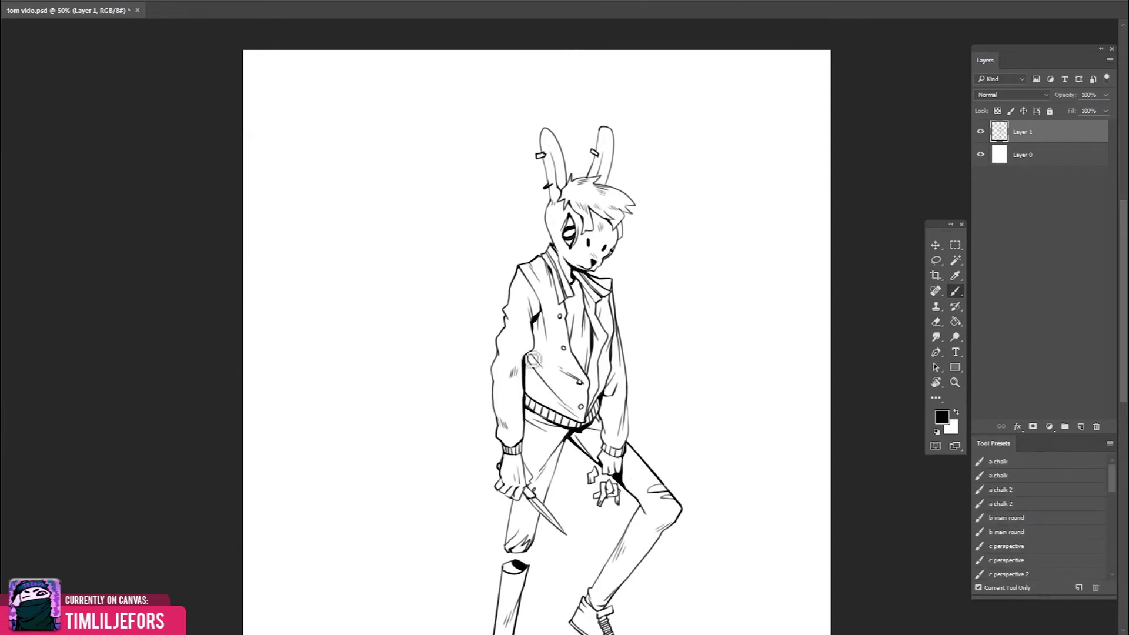
key(ctrl+shift+h)
Bring the legs and shoes back into view and undo the stroke on the shoe's back
mouse_move(625, 284)
mouse_down()
mouse_move(635, 323)
mouse_move(700, 283)
mouse_up()
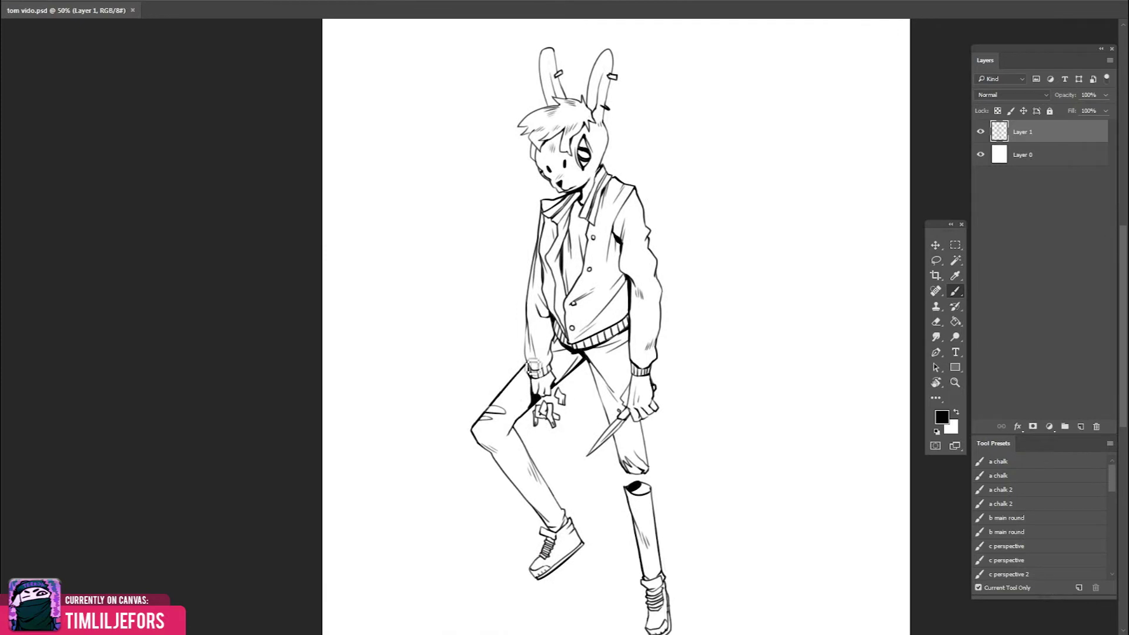
drag(703, 462, 663, 333)
key(e)
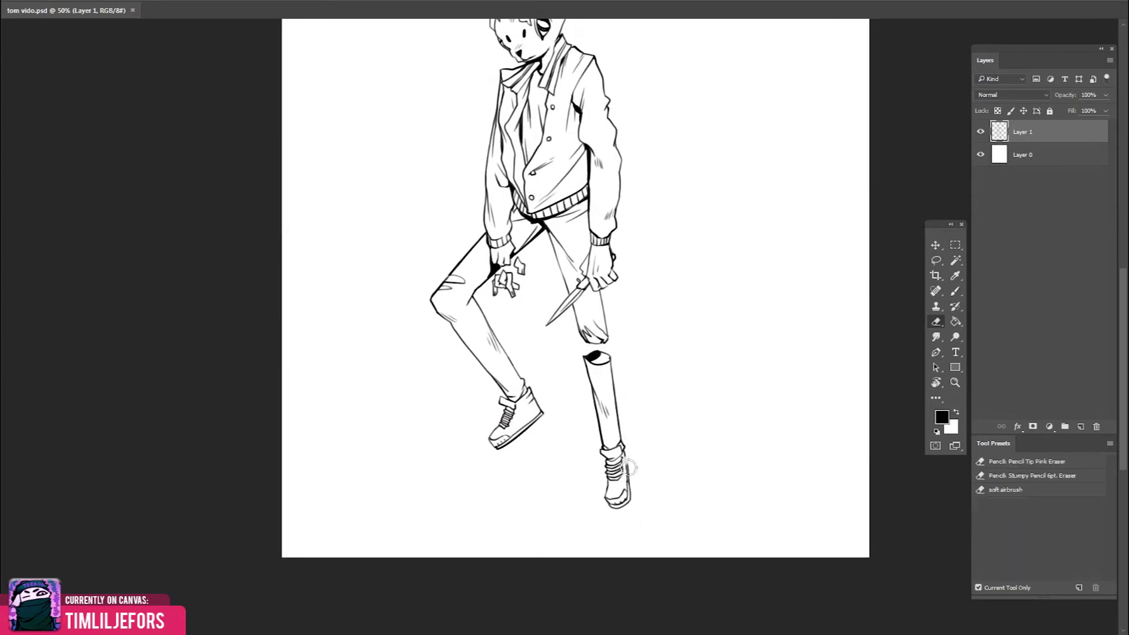
key(b)
mouse_move(645, 444)
mouse_down()
mouse_move(628, 432)
mouse_move(615, 480)
mouse_move(637, 421)
mouse_up()
key(e)
key(b)
key(ctrl+z)
key(ctrl+z)
key(e)
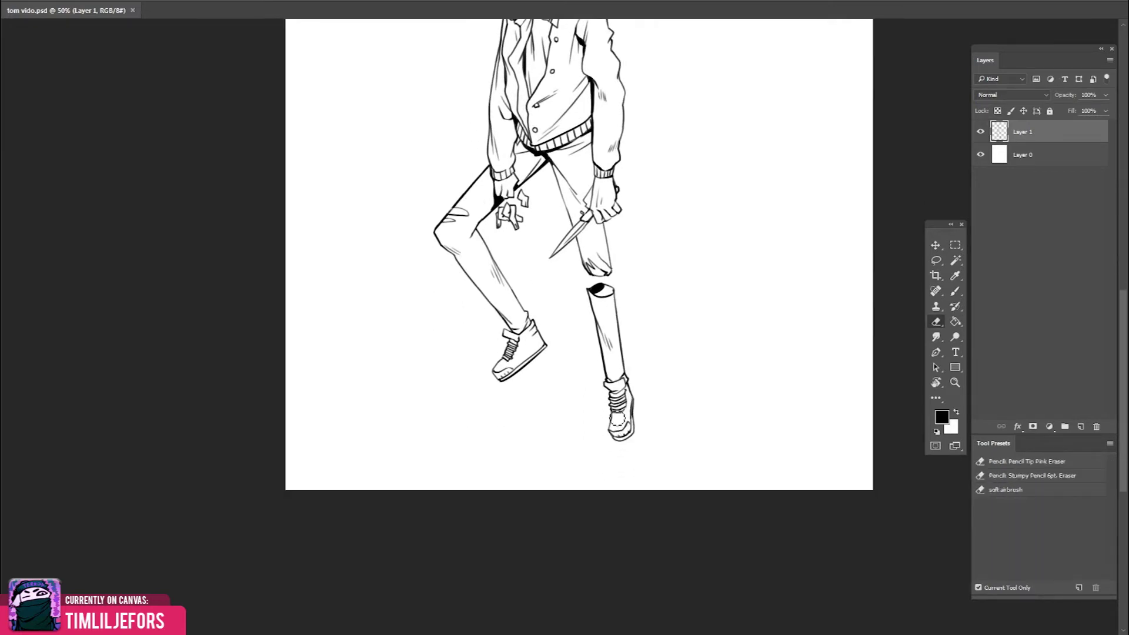
key(b)
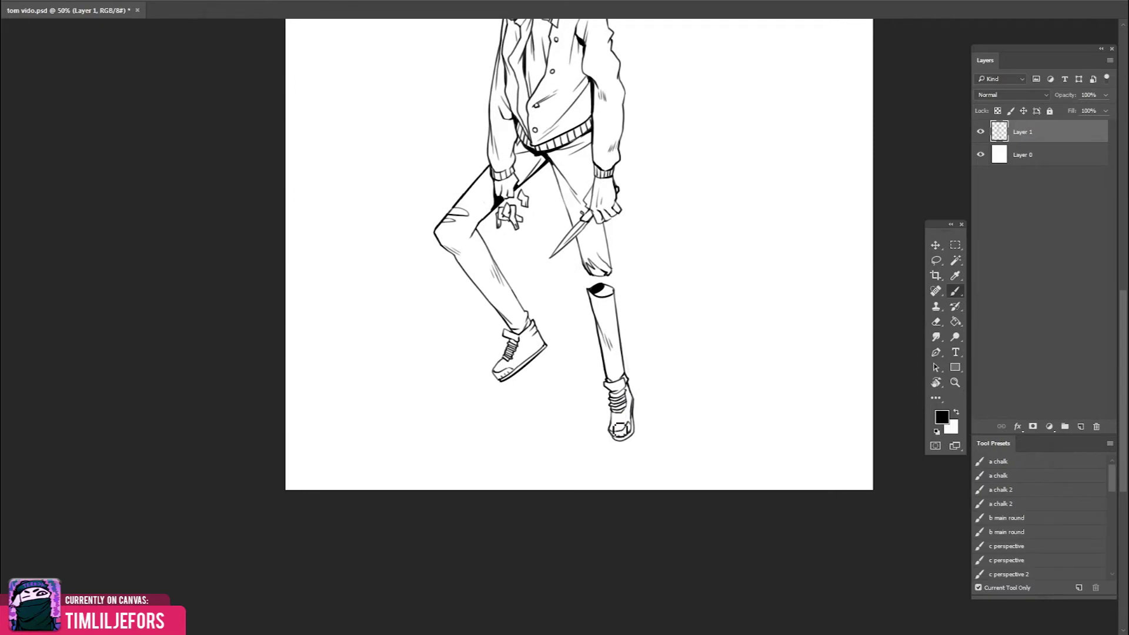
Ink black shading on the thigh stump beside the knife hand
scroll(649, 371, up, 5)
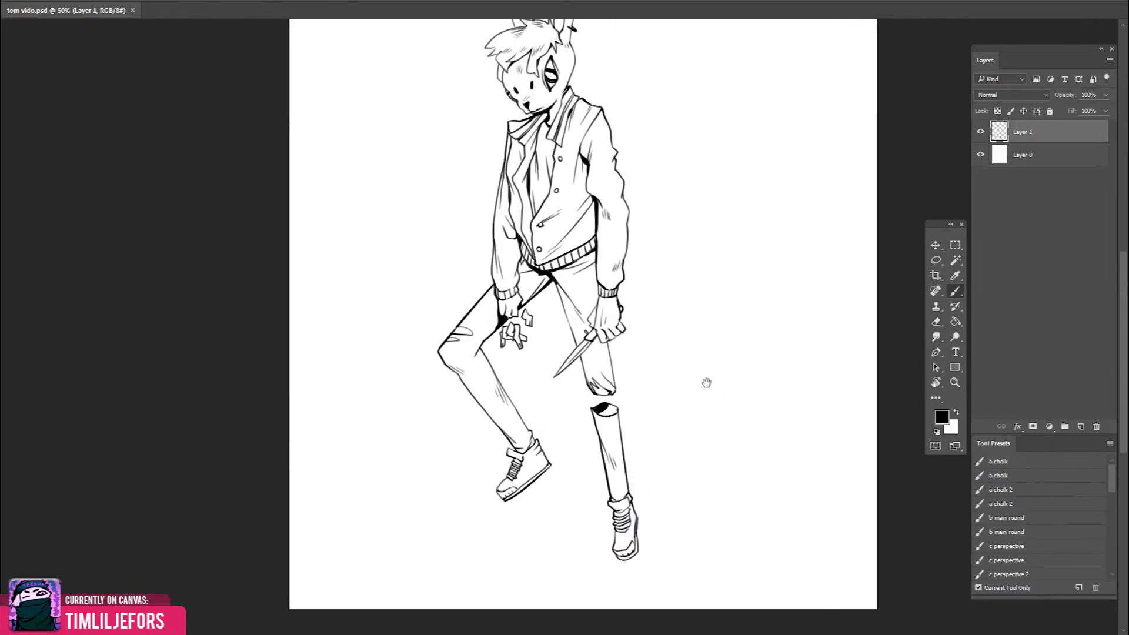
scroll(665, 406, up, 2)
key(h)
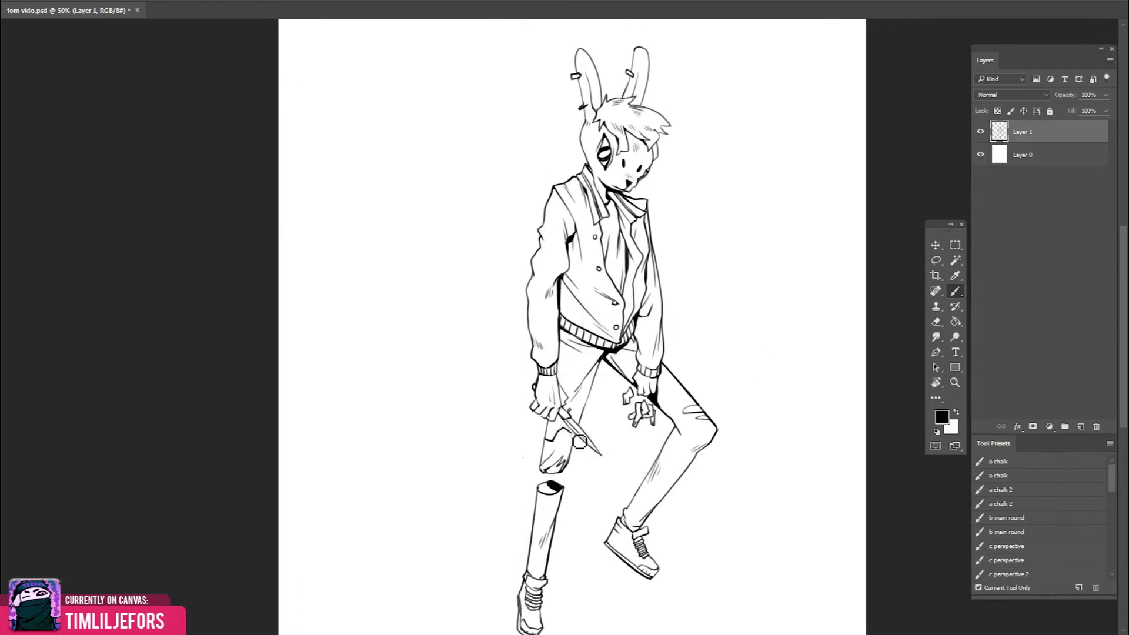
drag(553, 444, 730, 305)
key(r)
key(e)
right_click(617, 376)
Dismiss the brush picker, tilt the canvas about 45°, then straighten it upright
key(Escape)
key(b)
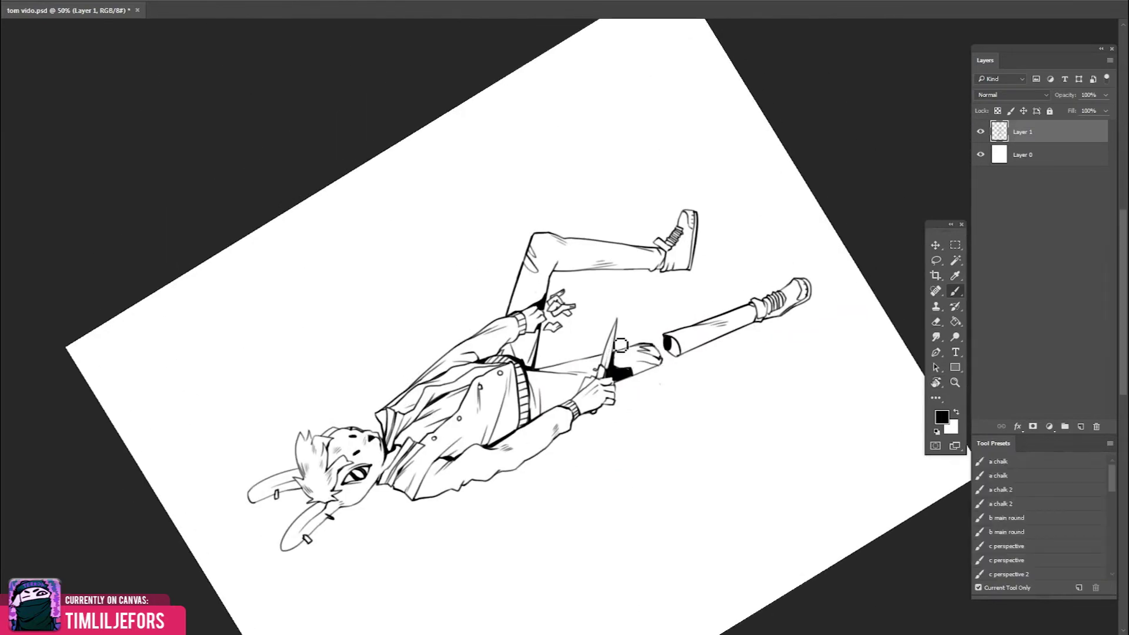
key(r)
mouse_move(613, 376)
mouse_down()
mouse_move(493, 340)
mouse_move(516, 414)
mouse_up()
key(b)
key(r)
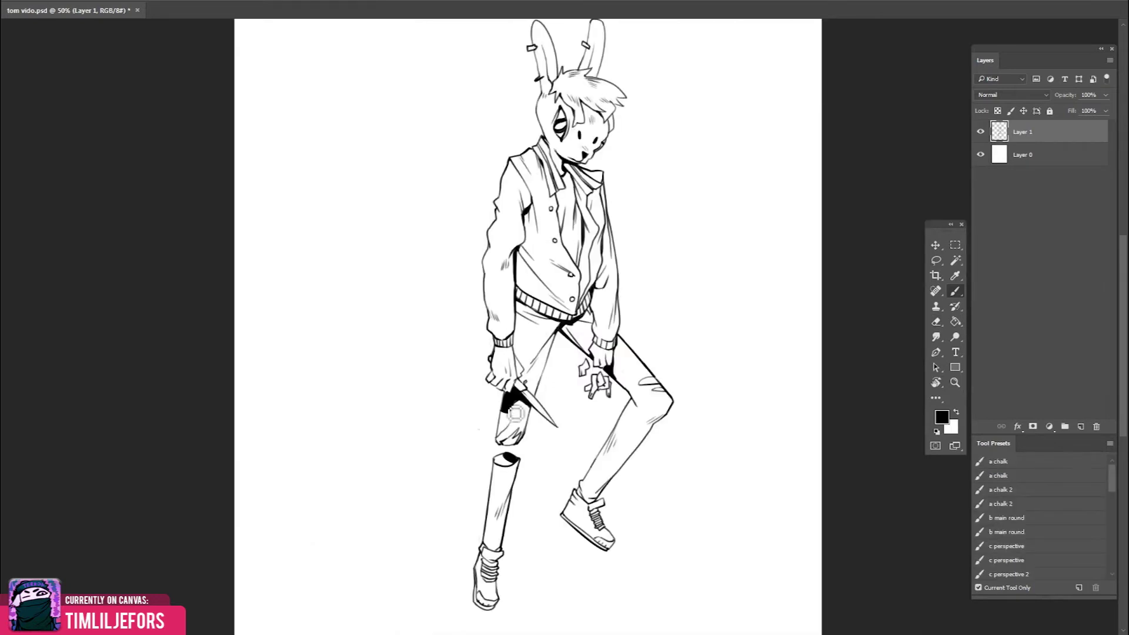
key(b)
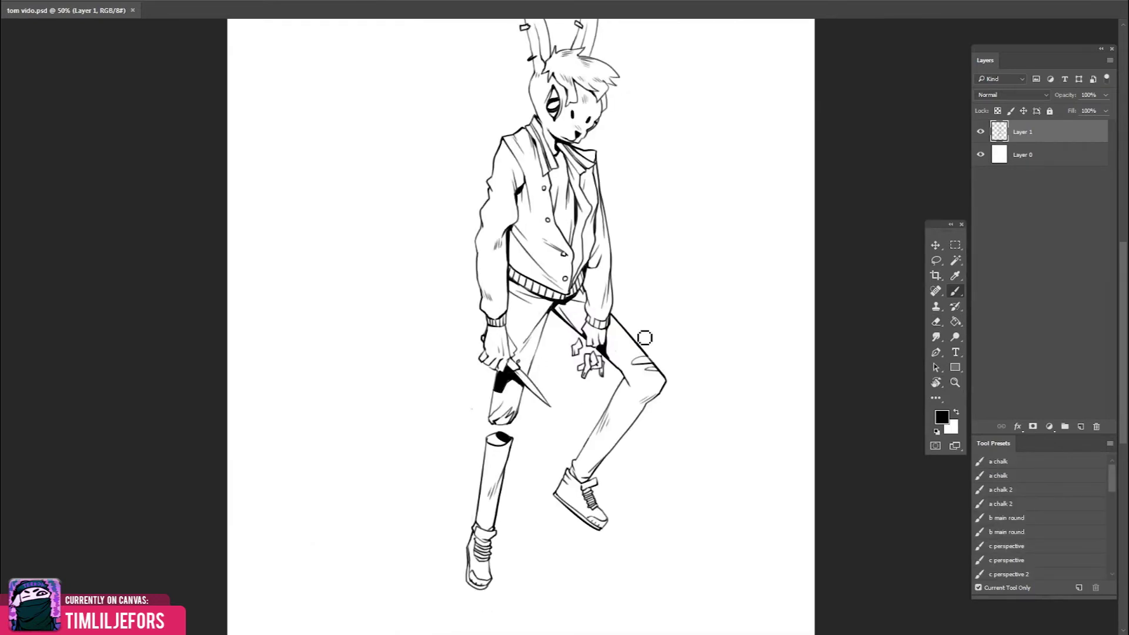
Mirror and reposition the view, tidying the sock with small erase touch-ups
key(h)
key(e)
key(b)
drag(543, 377, 556, 412)
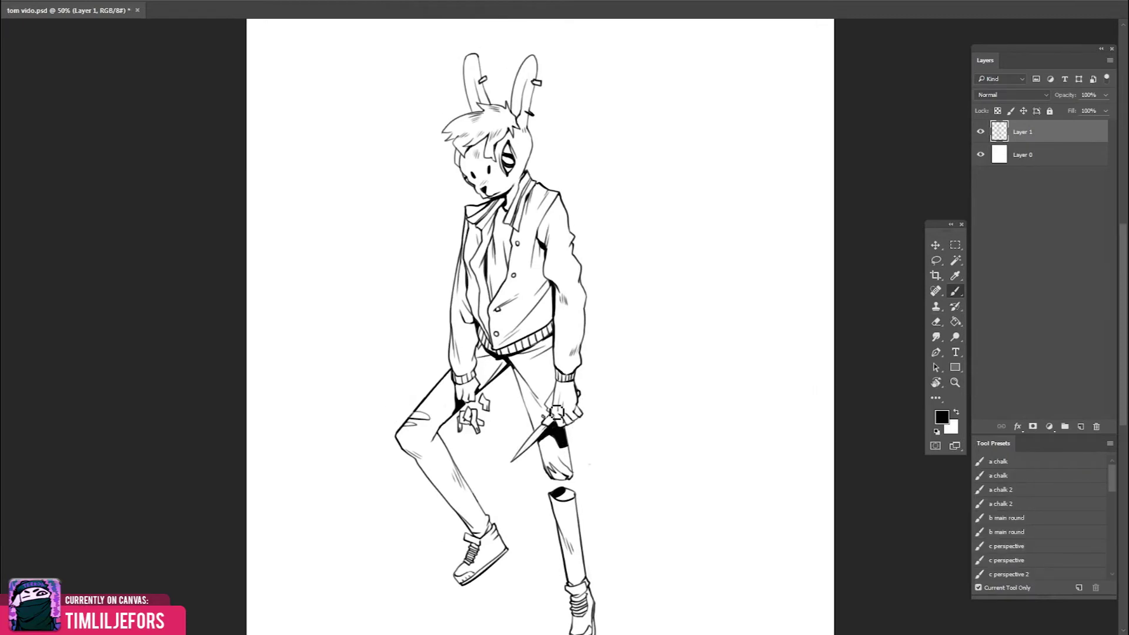
key(e)
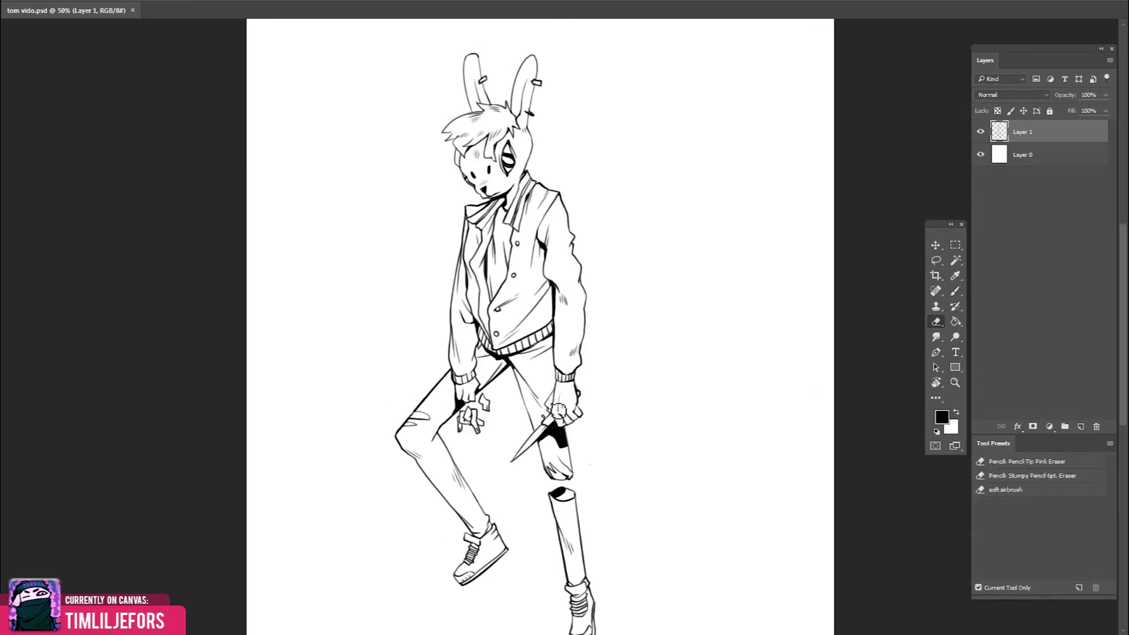
key(b)
drag(559, 413, 574, 411)
key(e)
key(b)
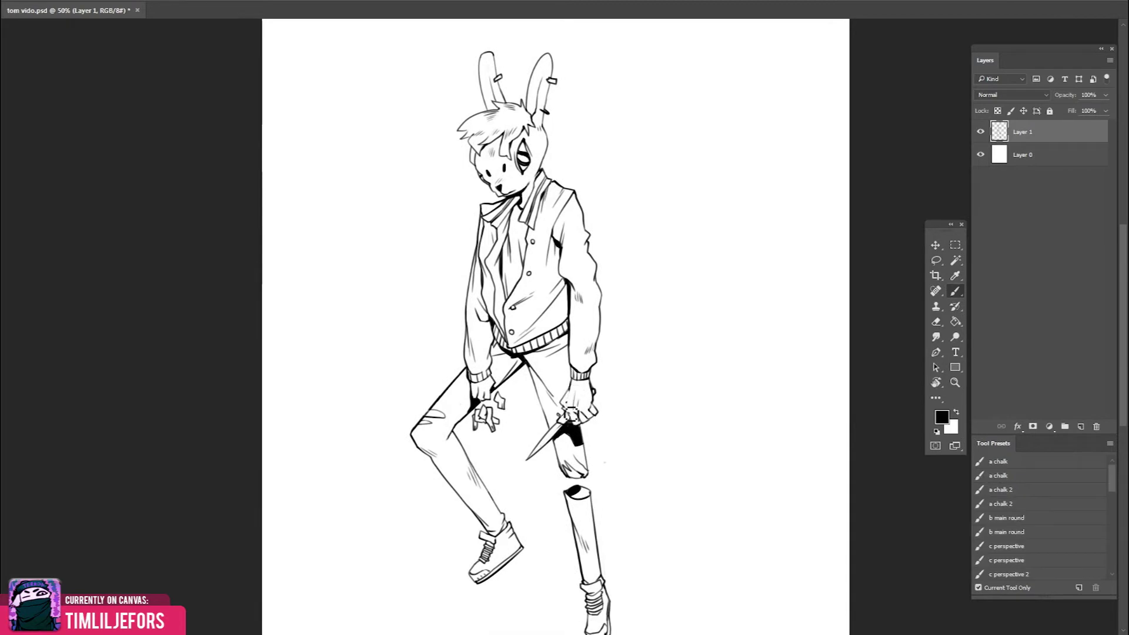
key(e)
key(b)
Continue erase touch-ups on the sock, mirroring the canvas back and forth to check
key(ctrl+shift+h)
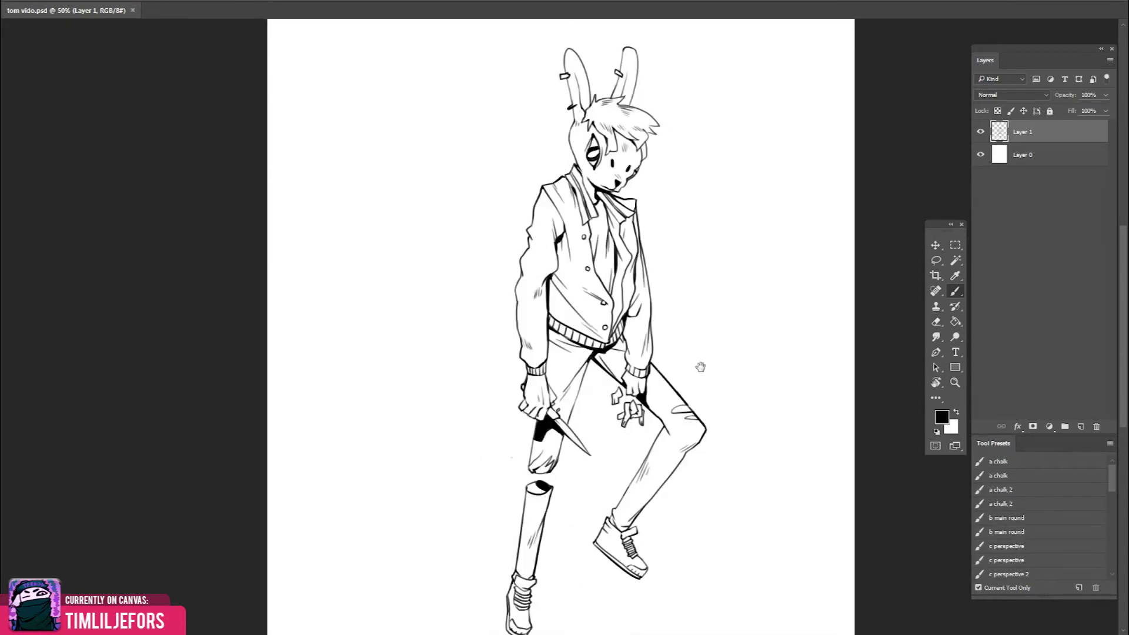
key(e)
key(b)
key(e)
key(b)
key(e)
key(b)
key(ctrl+shift+h)
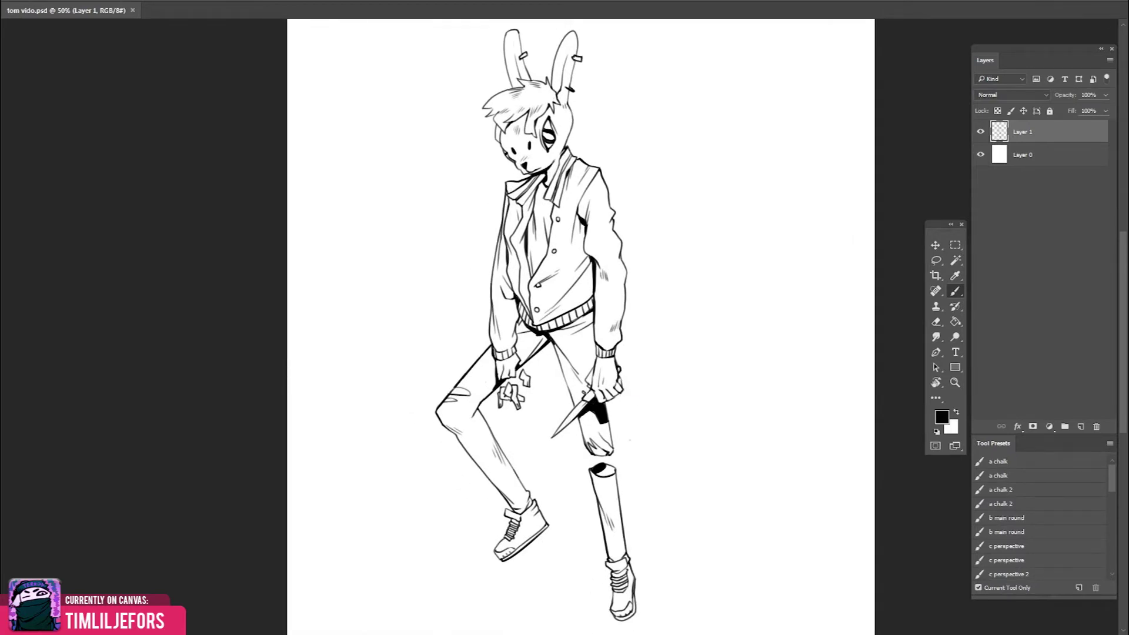
key(ctrl+shift+h)
key(e)
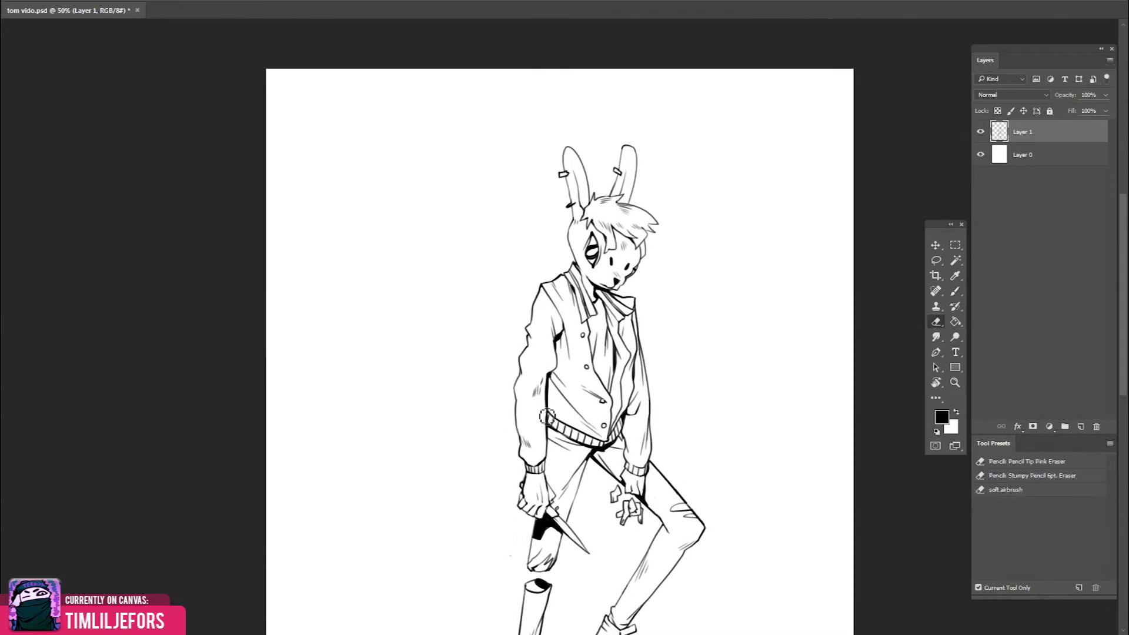
key(b)
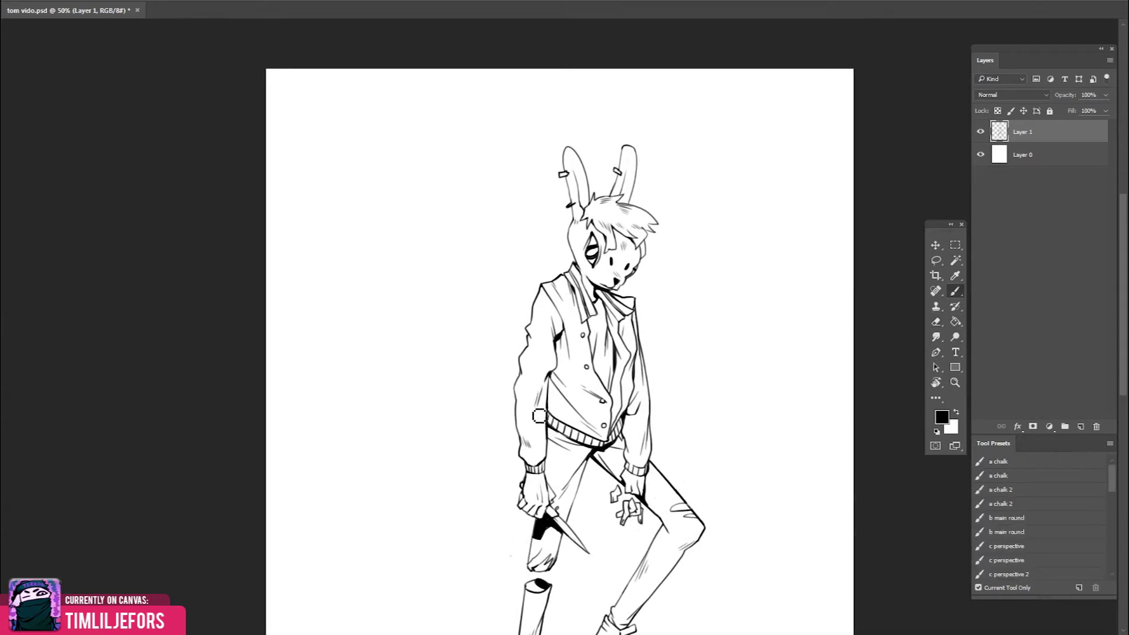
key(ctrl+shift+h)
Lasso the sneaker, nudge it into better position, and deselect
mouse_move(647, 345)
mouse_down()
mouse_move(716, 298)
mouse_move(755, 296)
mouse_move(701, 247)
mouse_up()
key(l)
key(v)
mouse_move(651, 518)
mouse_down()
mouse_move(635, 486)
mouse_move(649, 516)
mouse_up()
key(ctrl+d)
Redraw the sneaker's toe as a clean curve and add a small ankle stroke
key(b)
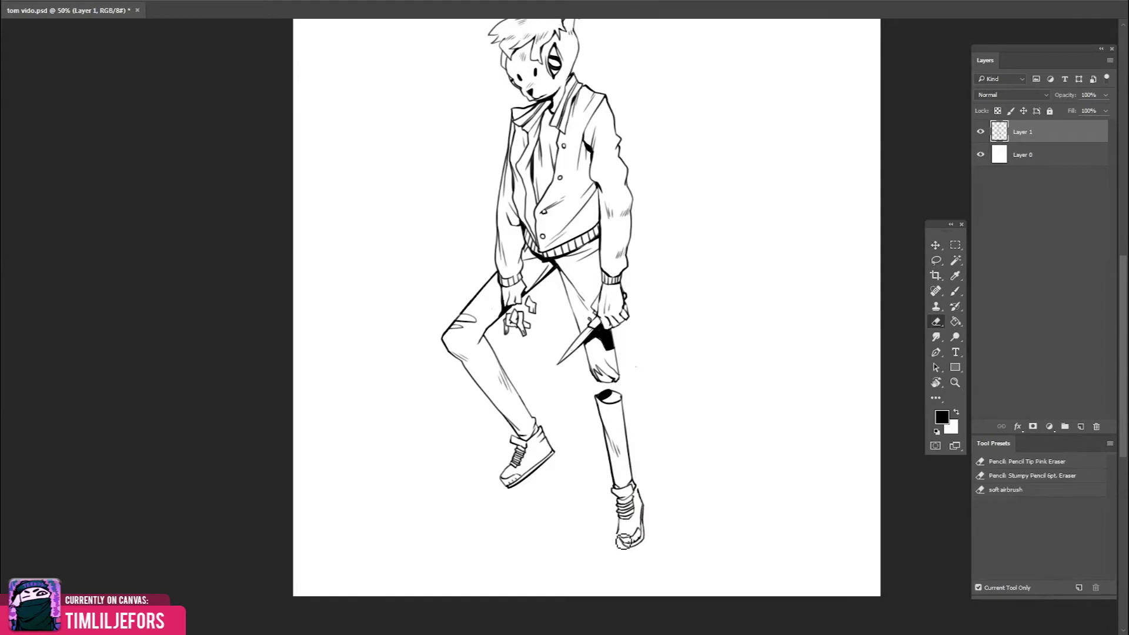
drag(616, 538, 627, 547)
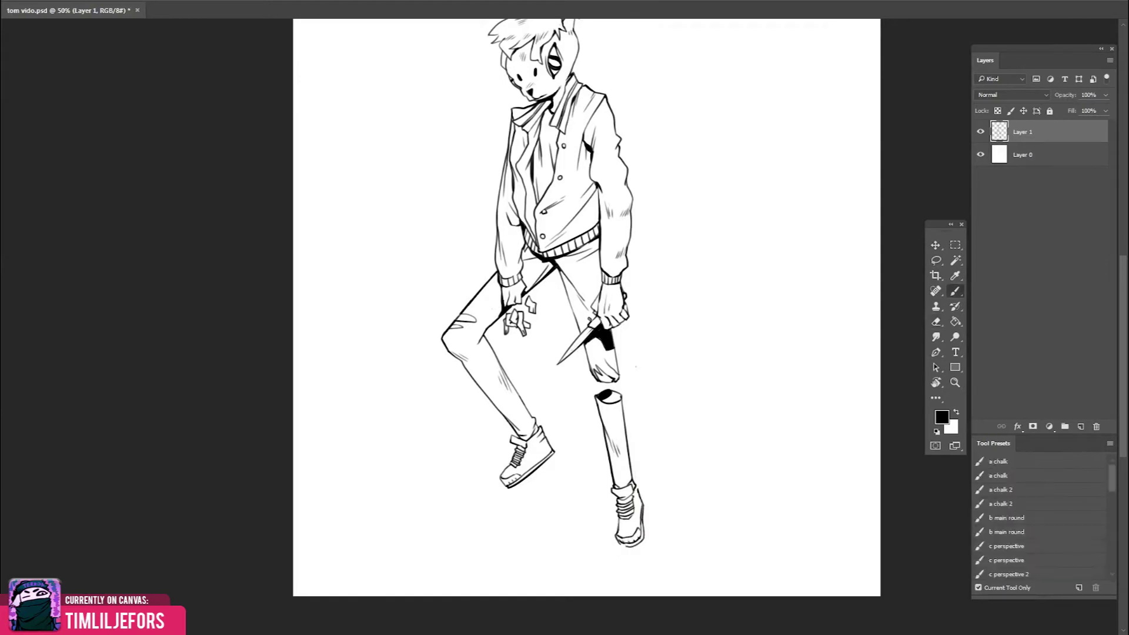
drag(643, 496, 643, 503)
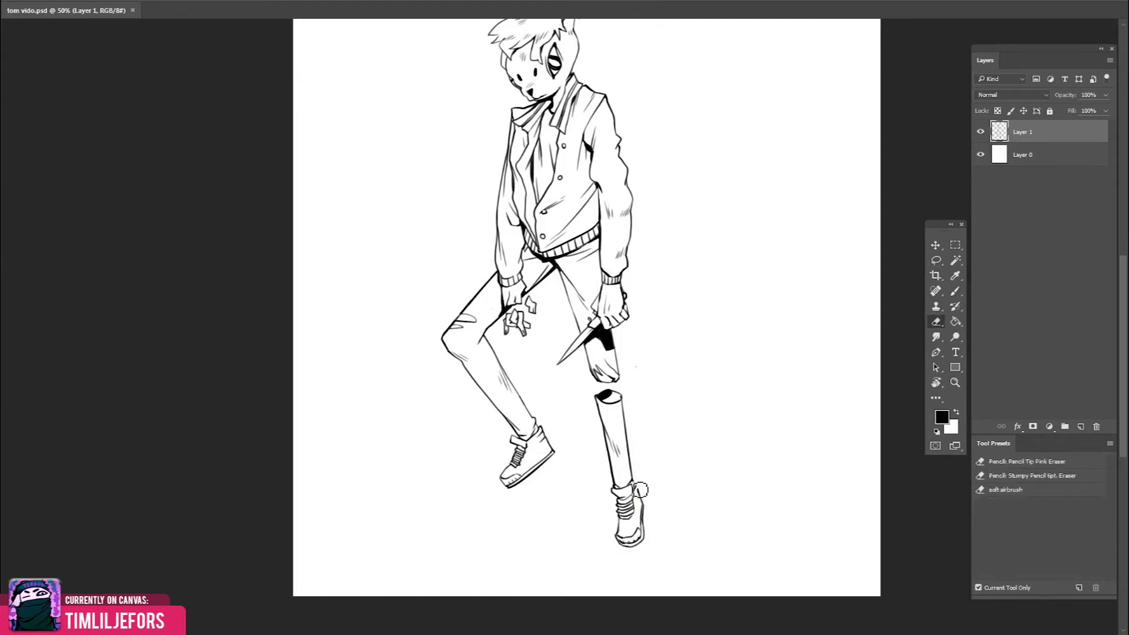
key(h)
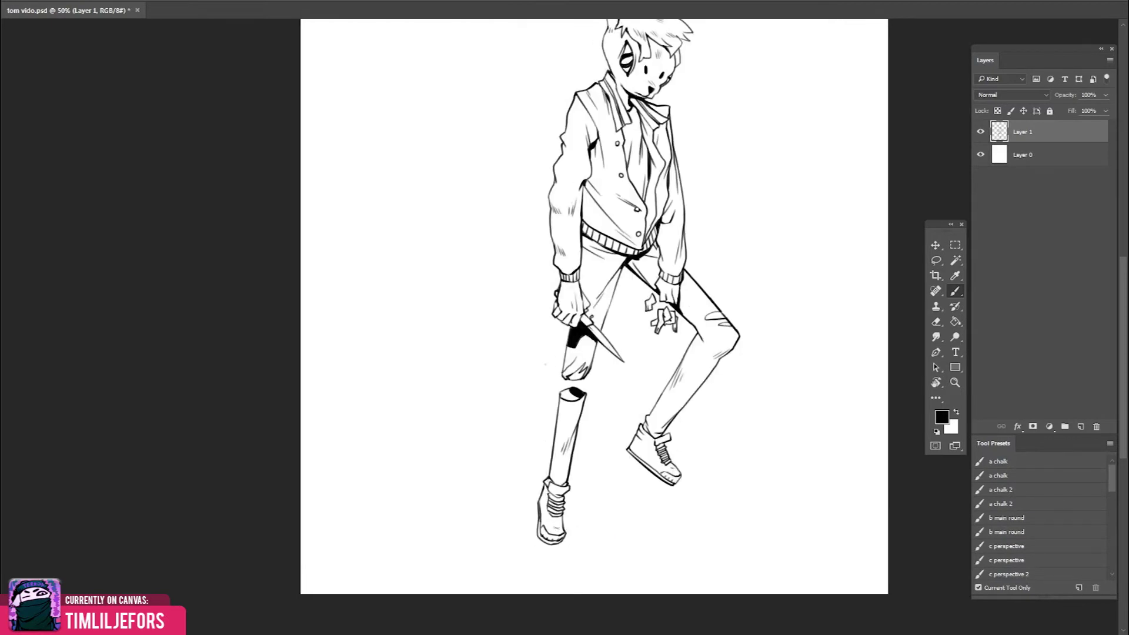
Check the drawing in tilted and mirrored views and erase a small stray mark
drag(636, 437, 696, 398)
key(Escape)
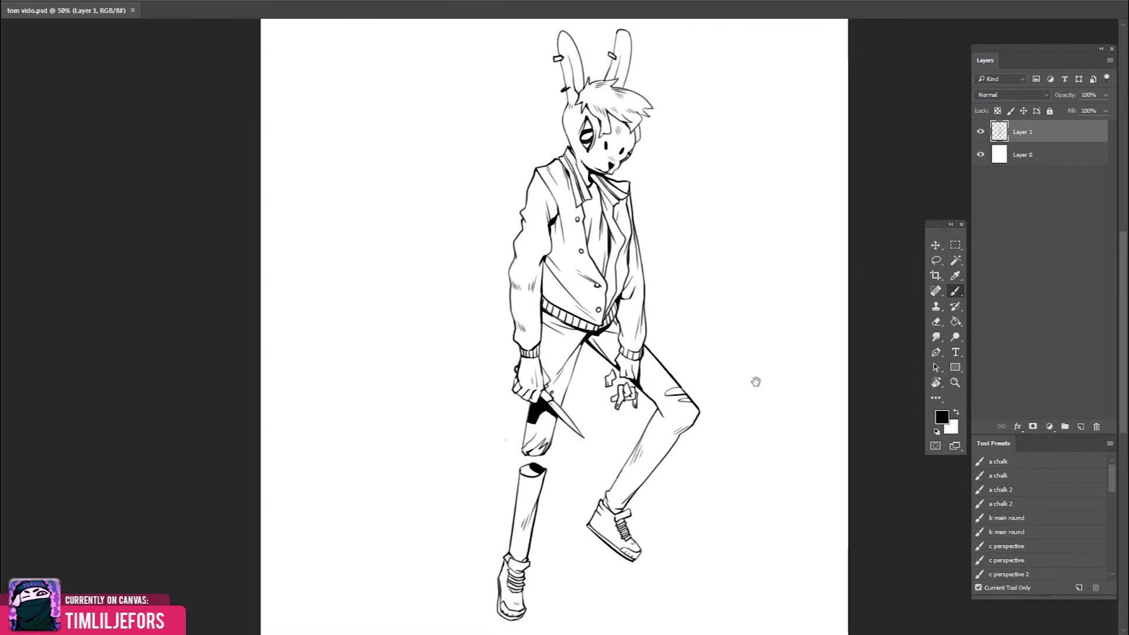
key(h)
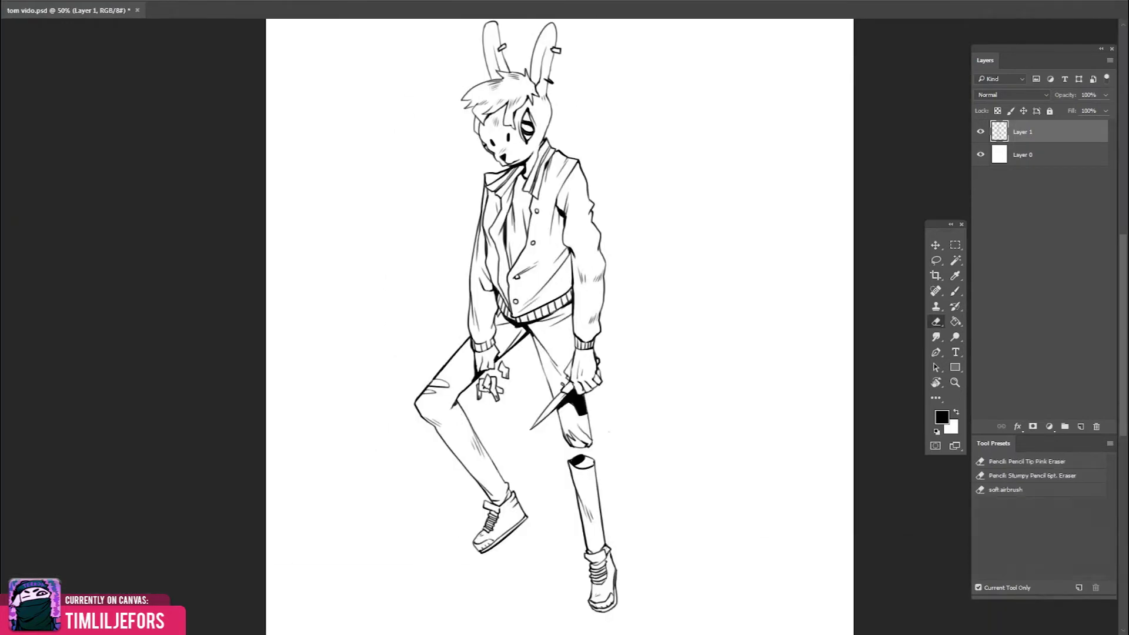
mouse_move(622, 371)
mouse_down()
mouse_move(607, 343)
mouse_move(656, 353)
mouse_move(668, 343)
mouse_move(657, 342)
mouse_move(664, 352)
mouse_move(680, 336)
mouse_up()
key(e)
click(500, 395)
key(b)
Add a short shading stroke on the bent leg
mouse_move(661, 383)
mouse_down()
mouse_move(686, 383)
mouse_move(715, 353)
mouse_up()
drag(523, 432, 542, 442)
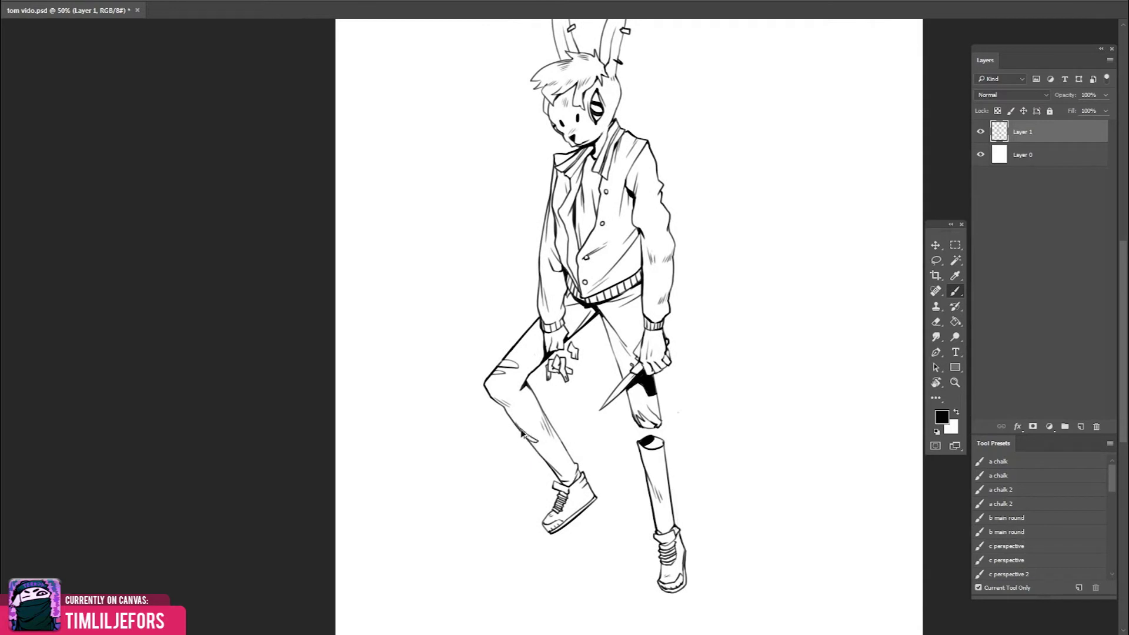
key(ctrl+shift+h)
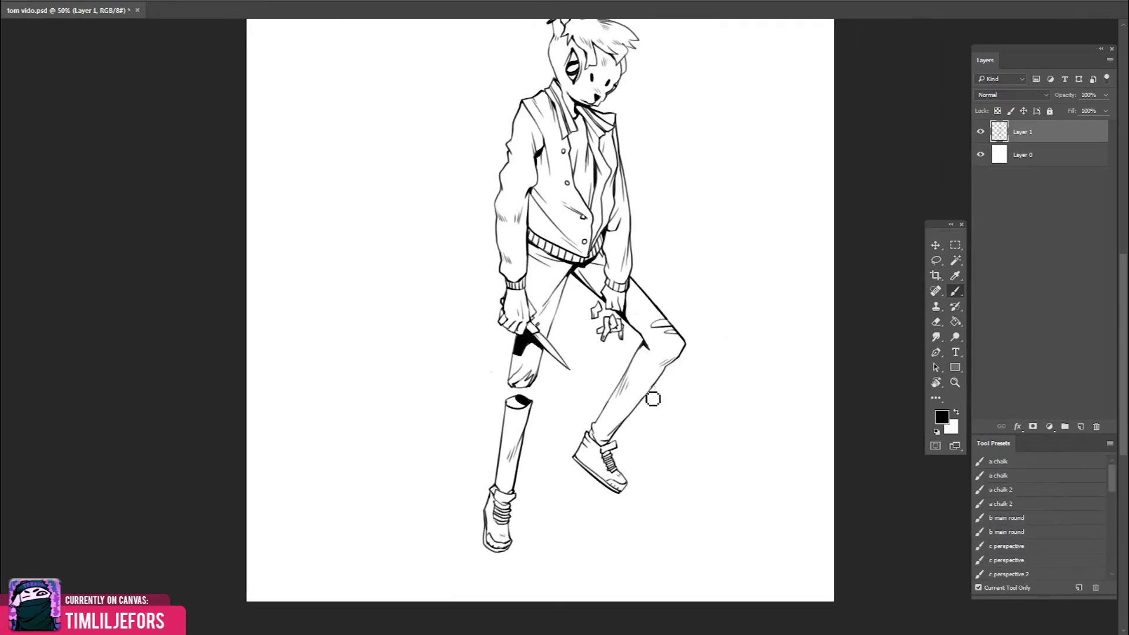
Review the ears, collar, face and legs in mirrored and normal views
drag(700, 306, 696, 374)
drag(693, 329, 688, 382)
drag(635, 303, 636, 357)
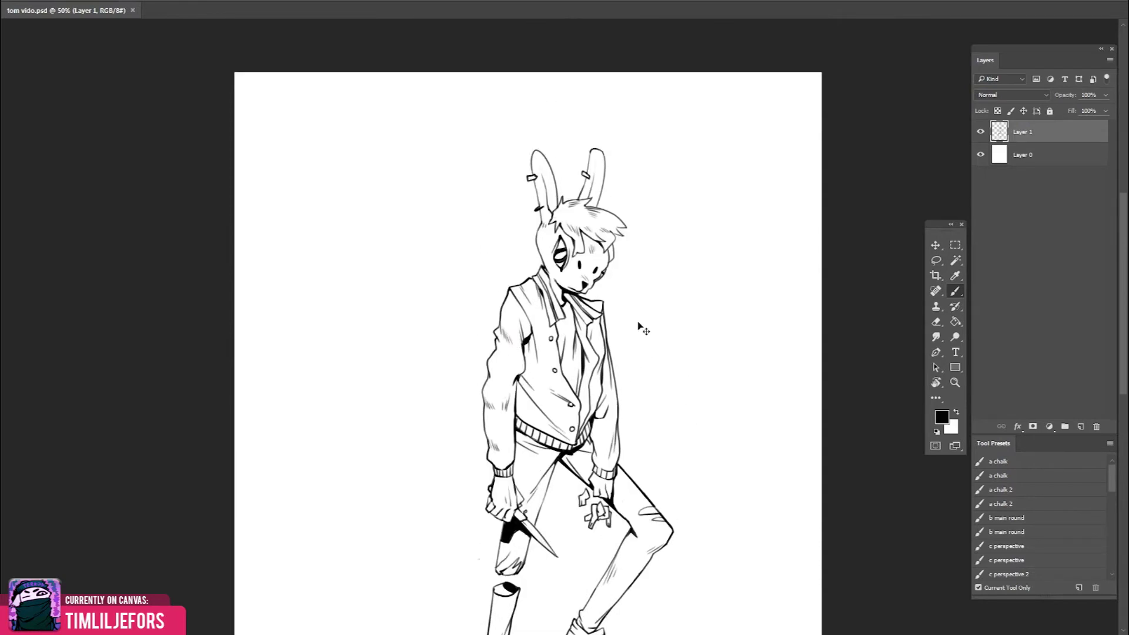
key(ctrl+shift+h)
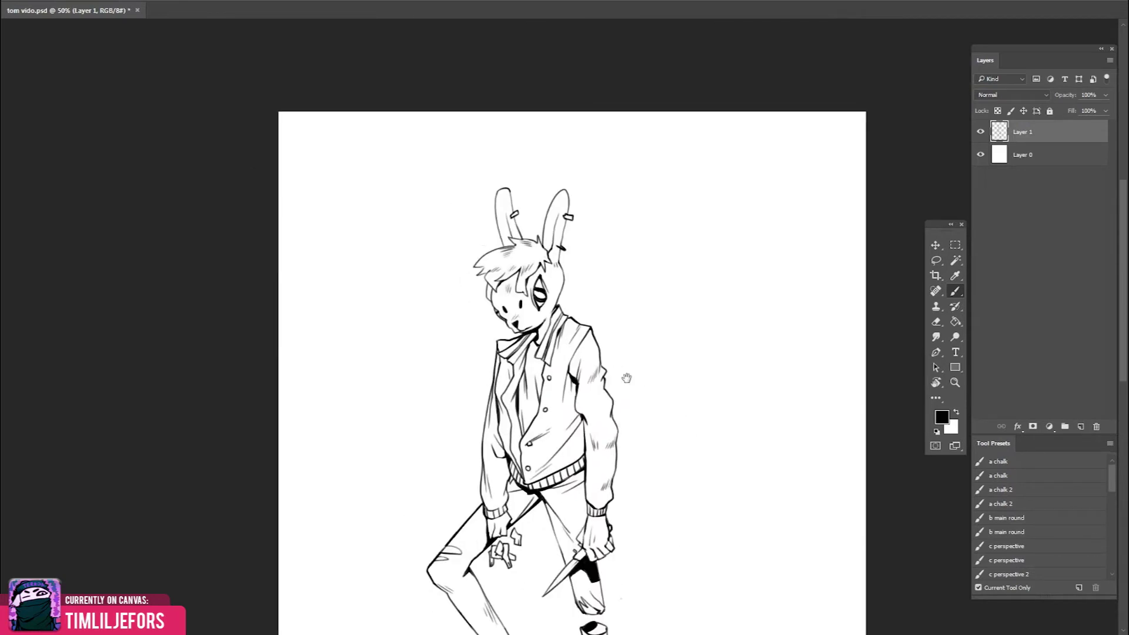
drag(627, 378, 649, 365)
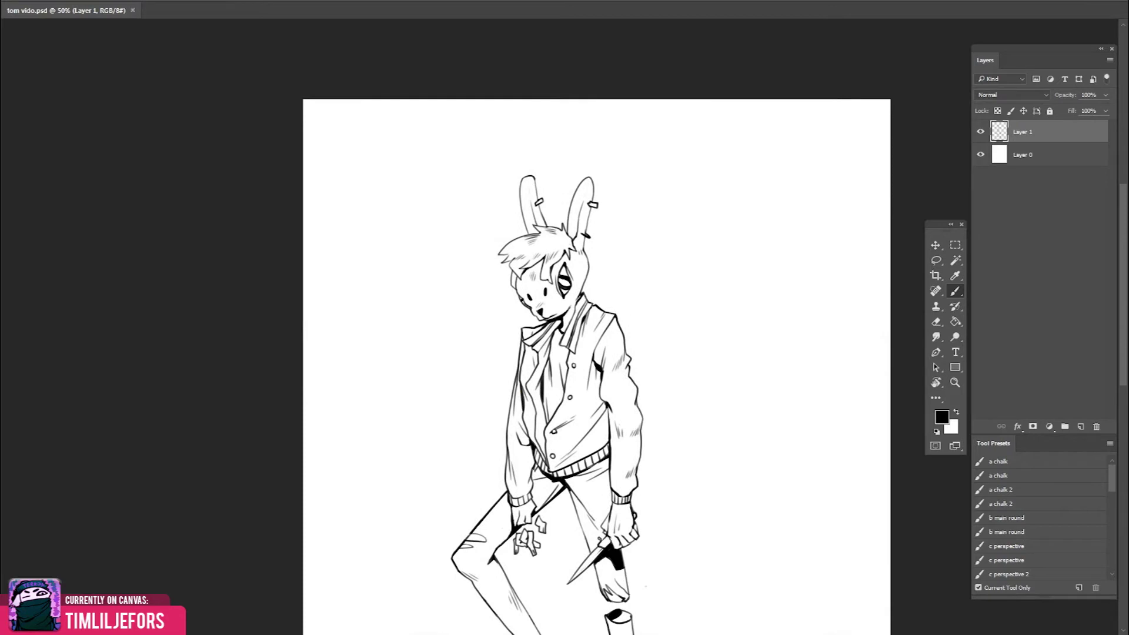
key(e)
key(b)
drag(586, 300, 598, 363)
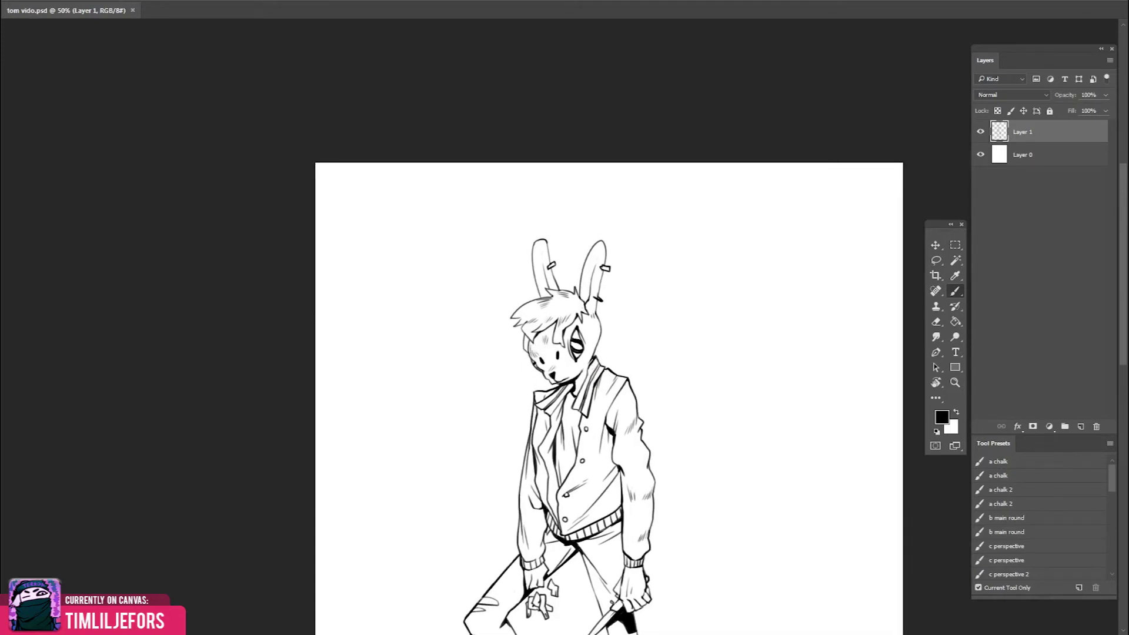
drag(599, 376, 608, 229)
Save the line-art, erase another stray mark, and save again
key(ctrl+s)
key(e)
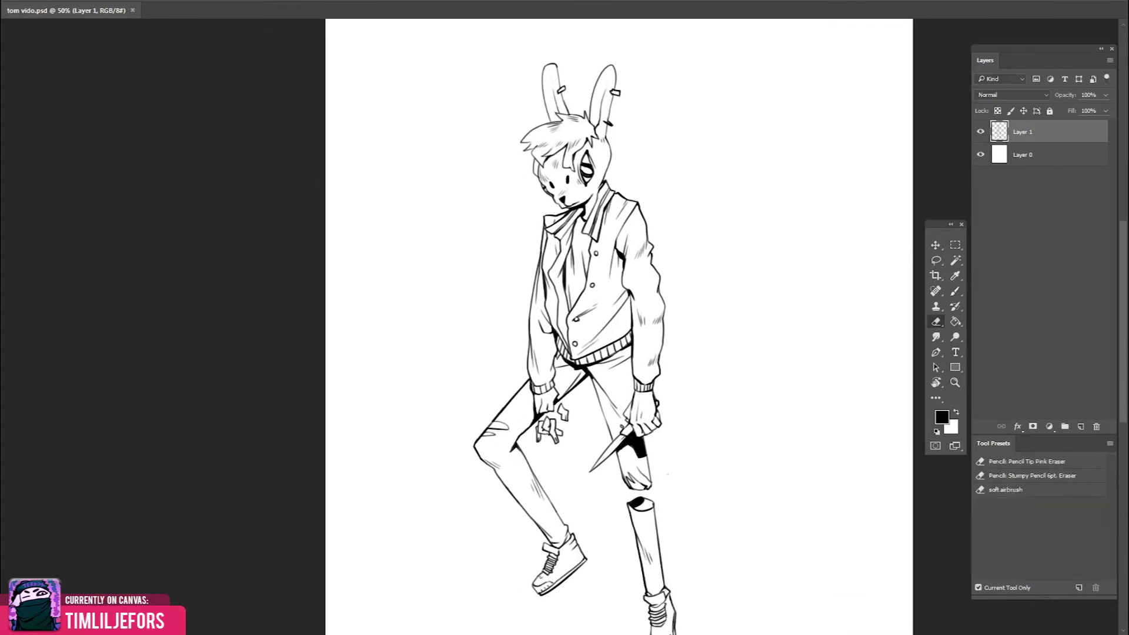
click(563, 361)
key(b)
mouse_move(694, 353)
mouse_down()
mouse_move(686, 323)
mouse_move(622, 375)
mouse_up()
key(h)
key(ctrl+s)
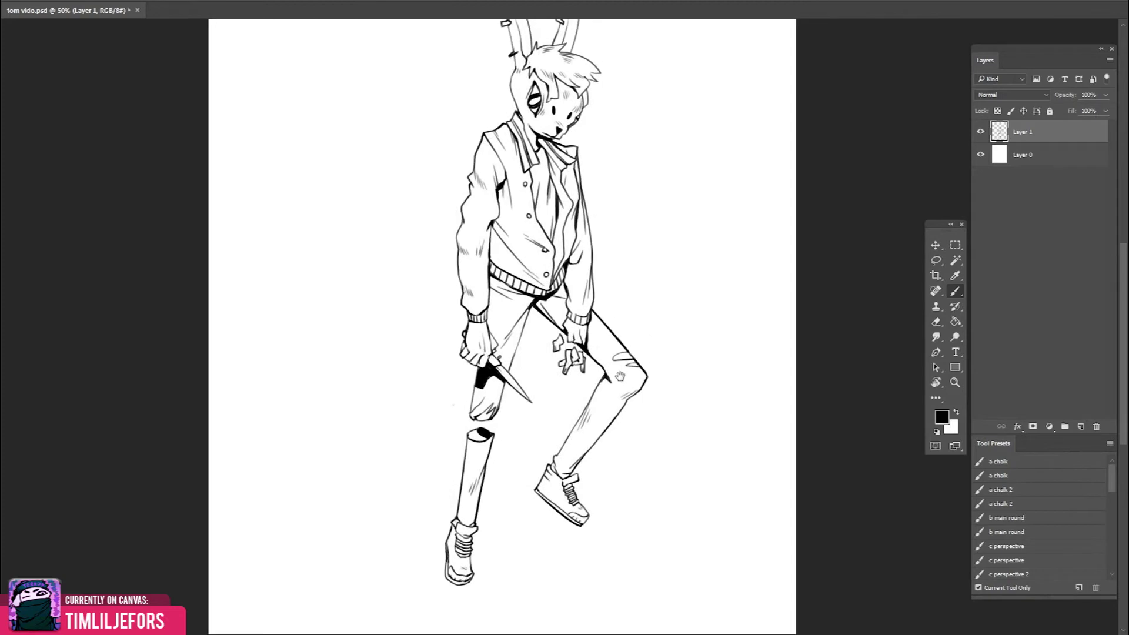
drag(693, 300, 696, 267)
Lasso the severed leg's sneaker and nudge it slightly right
key(l)
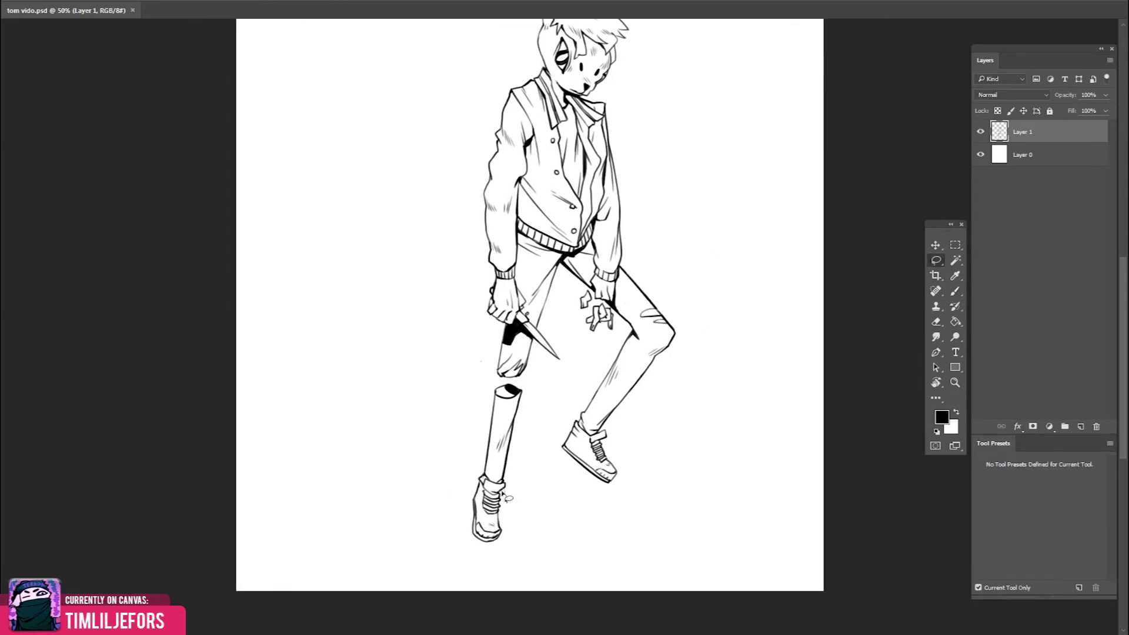
drag(500, 480, 506, 501)
key(ctrl+d)
Redraw the sock above the sneaker as curved rings with the Brush
key(b)
key(e)
key(b)
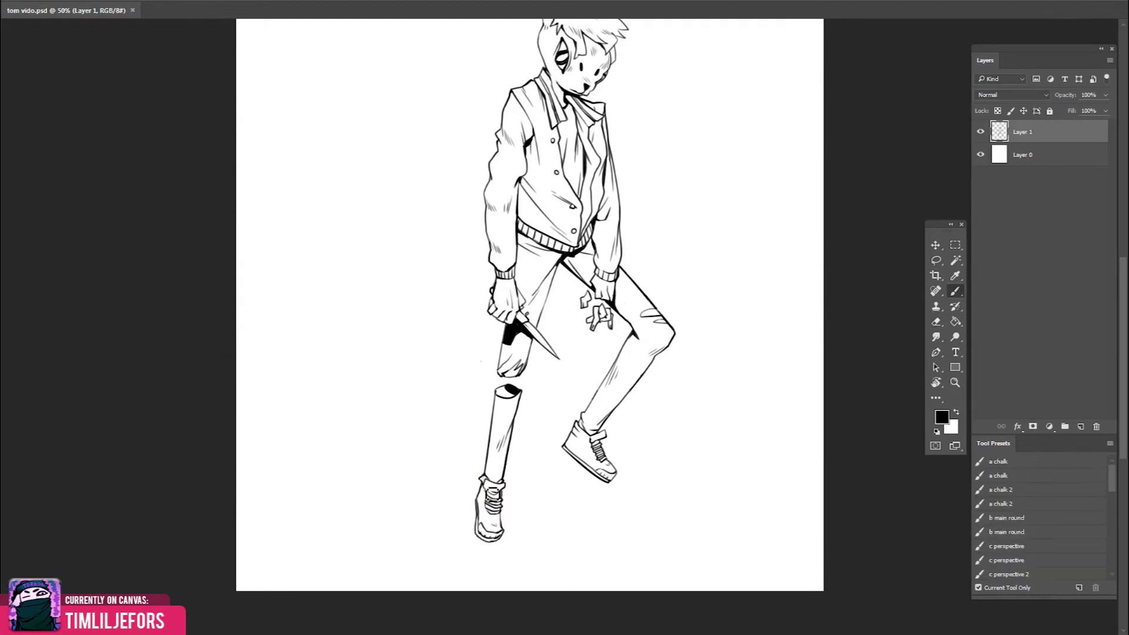
key(e)
key(b)
drag(487, 484, 501, 498)
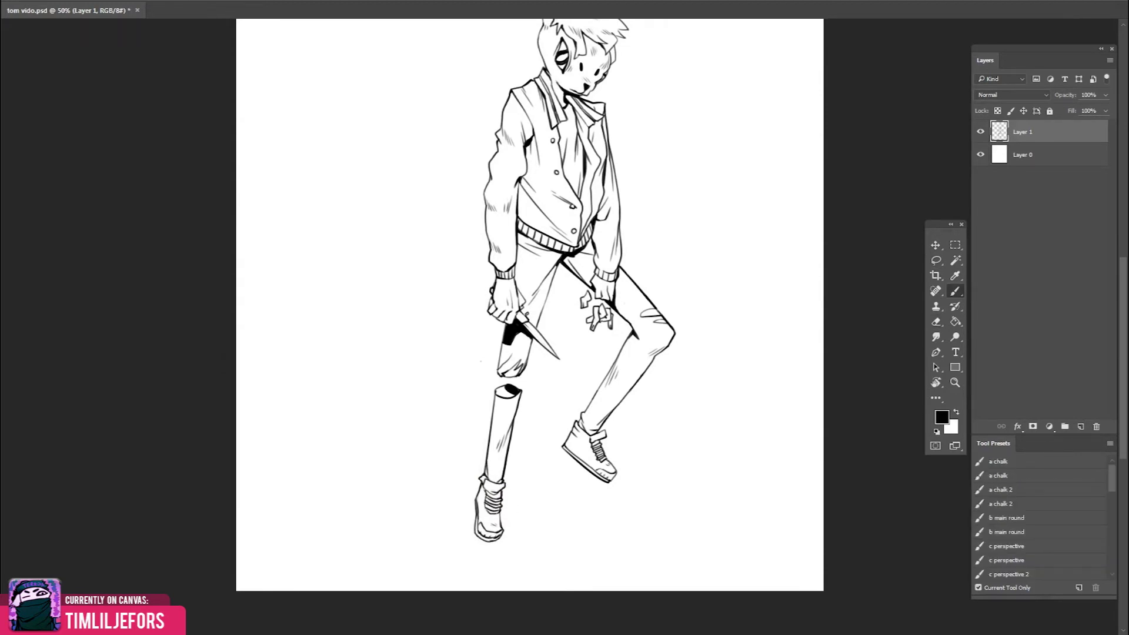
Mirror the canvas to check the figure and add a small stroke at the collar
key(ctrl+shift+h)
drag(695, 383, 612, 430)
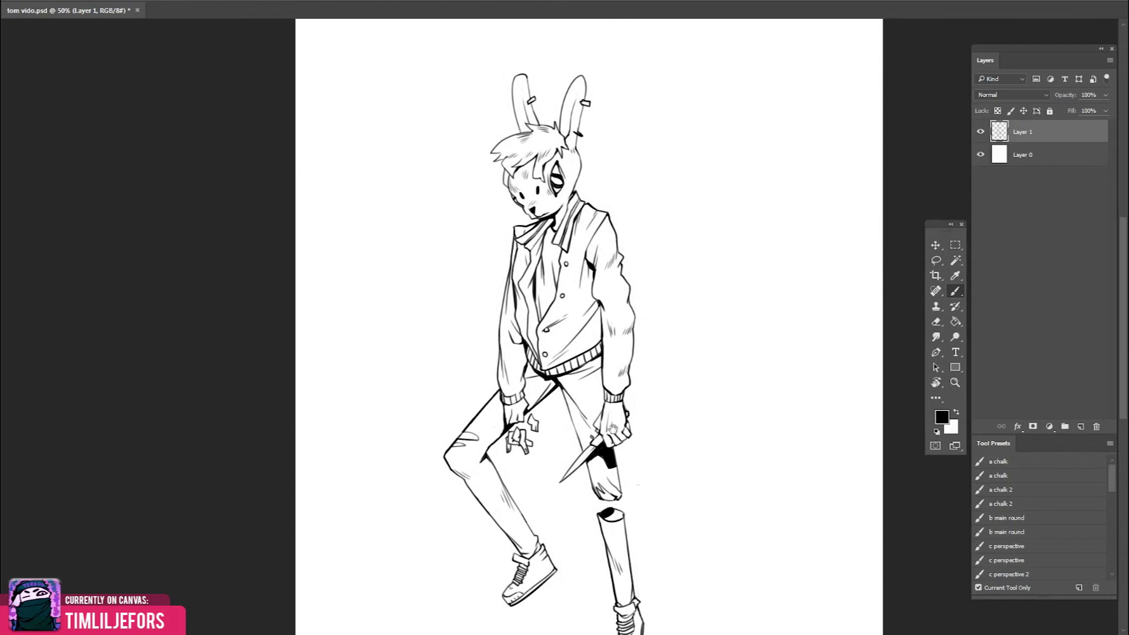
drag(613, 432, 606, 456)
drag(697, 365, 696, 376)
drag(546, 280, 554, 294)
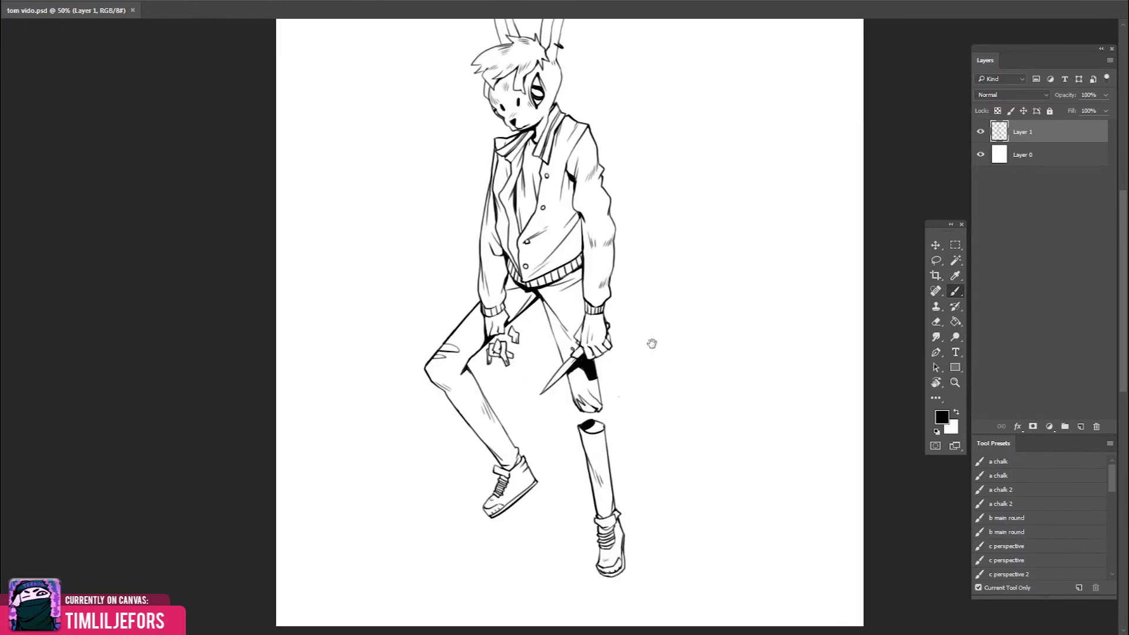
Touch up a line near the wrist, then mirror the canvas back
drag(644, 343, 646, 335)
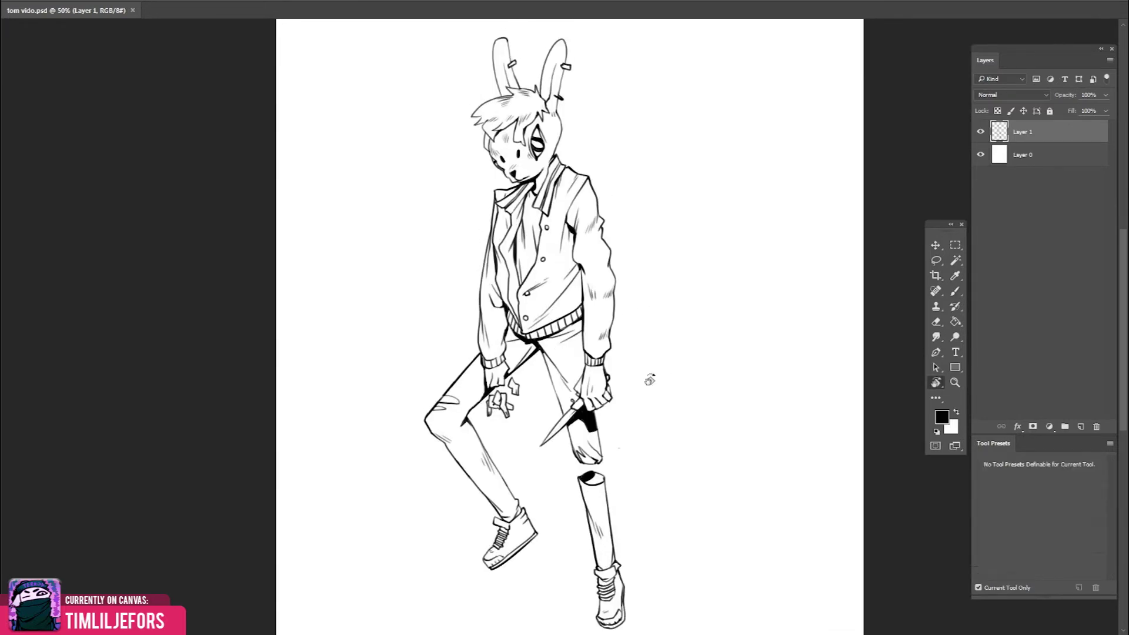
drag(650, 378, 612, 411)
key(Escape)
key(e)
key(b)
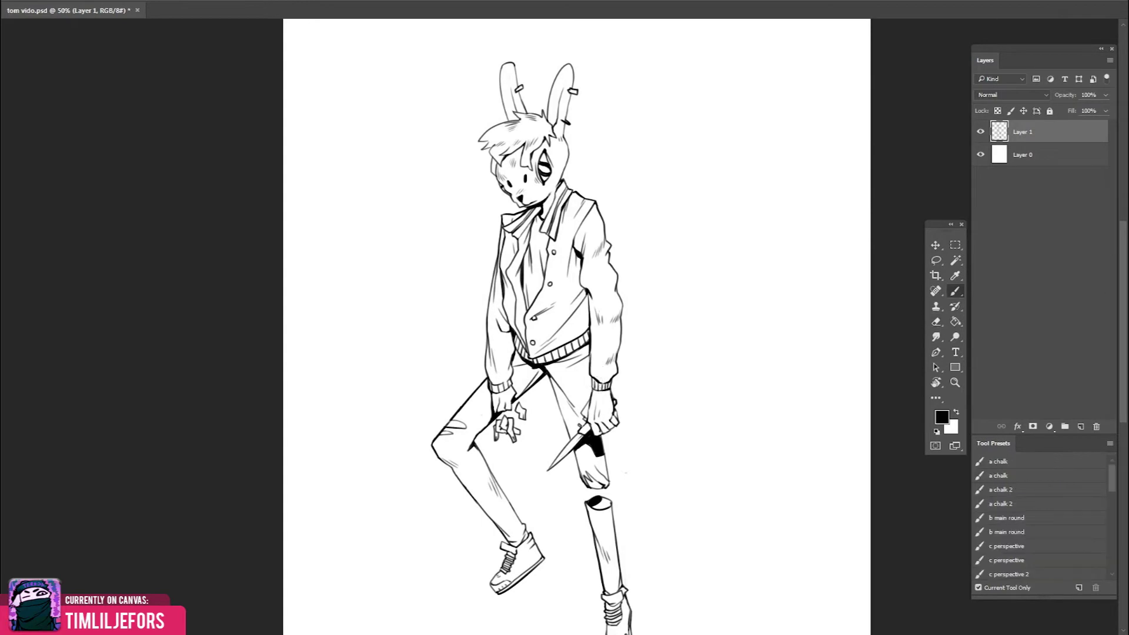
drag(638, 365, 634, 367)
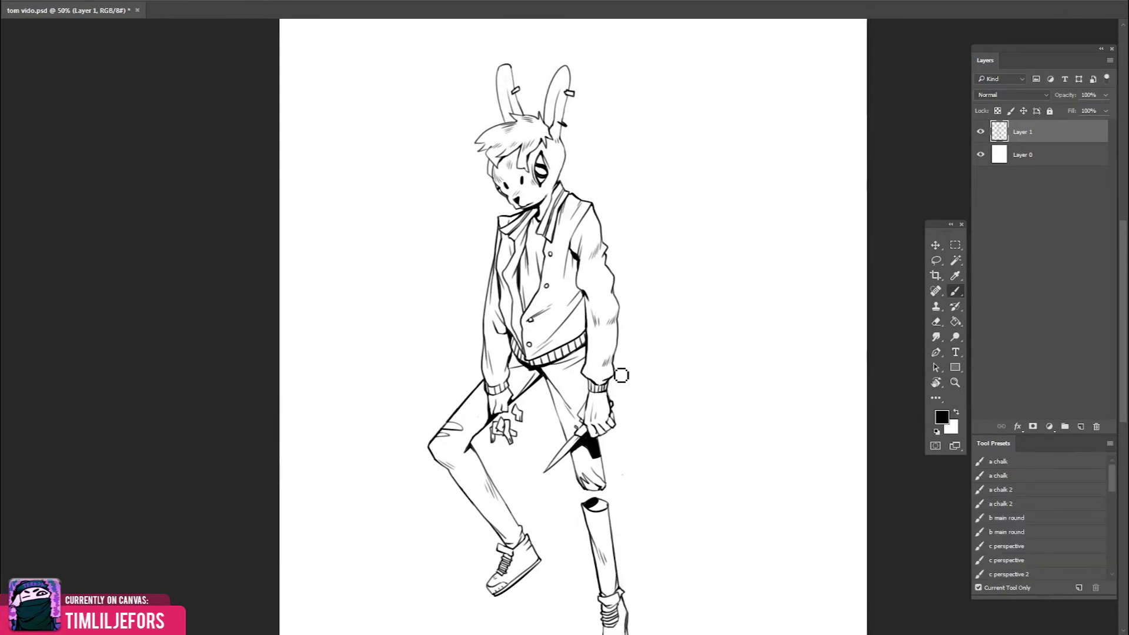
key(h)
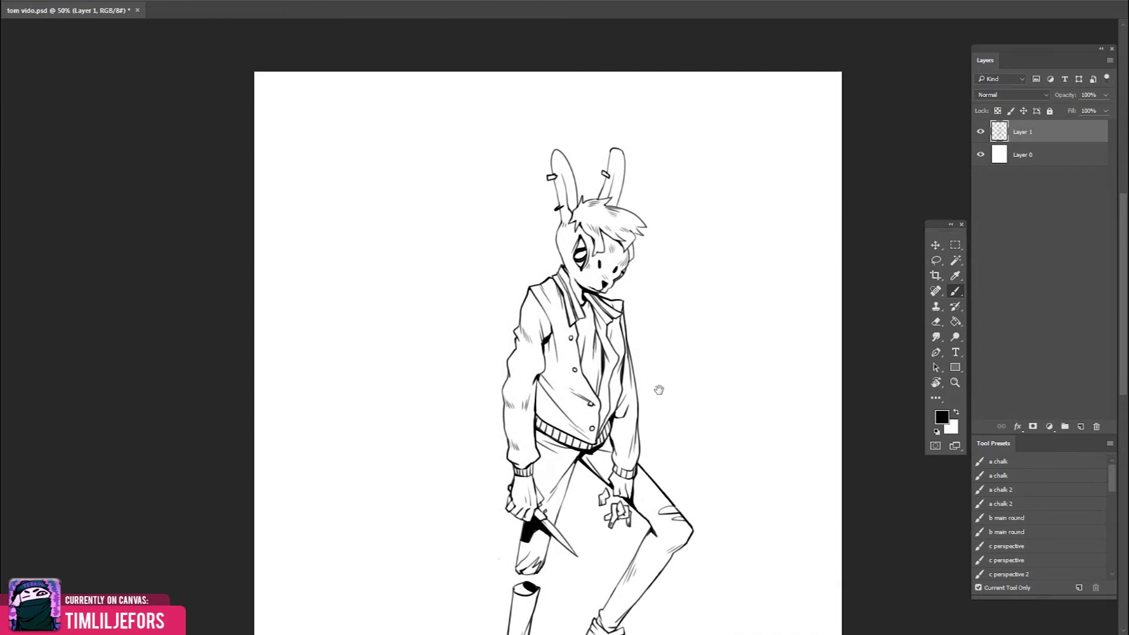
Save the drawing and review the legs, shoes and whole figure
key(ctrl+s)
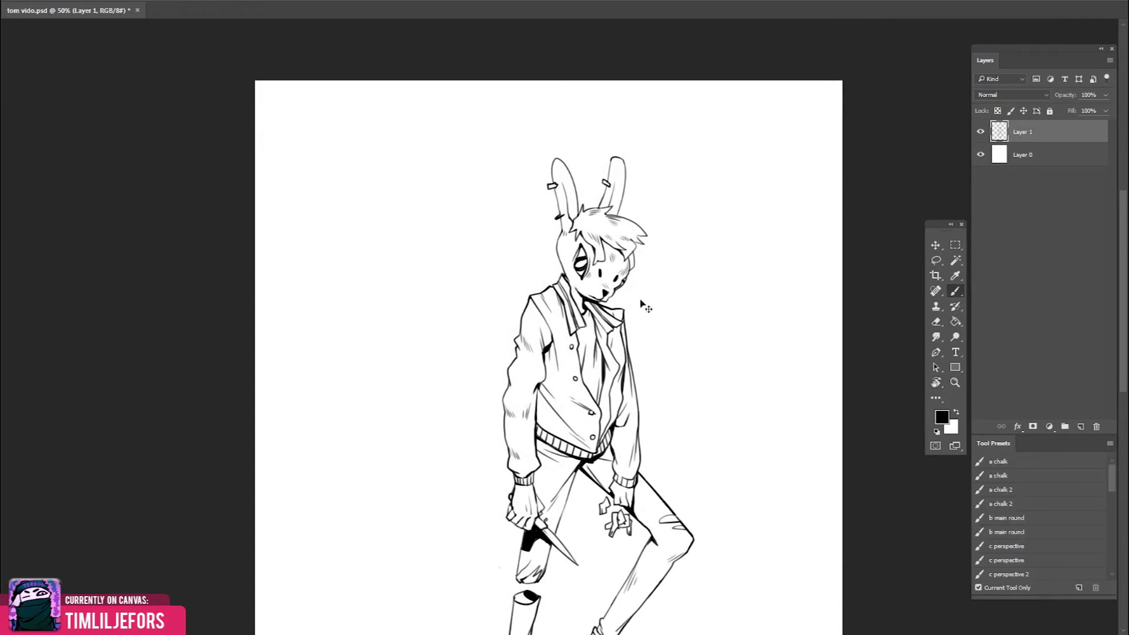
mouse_move(753, 400)
mouse_down()
mouse_move(693, 332)
mouse_move(688, 421)
mouse_up()
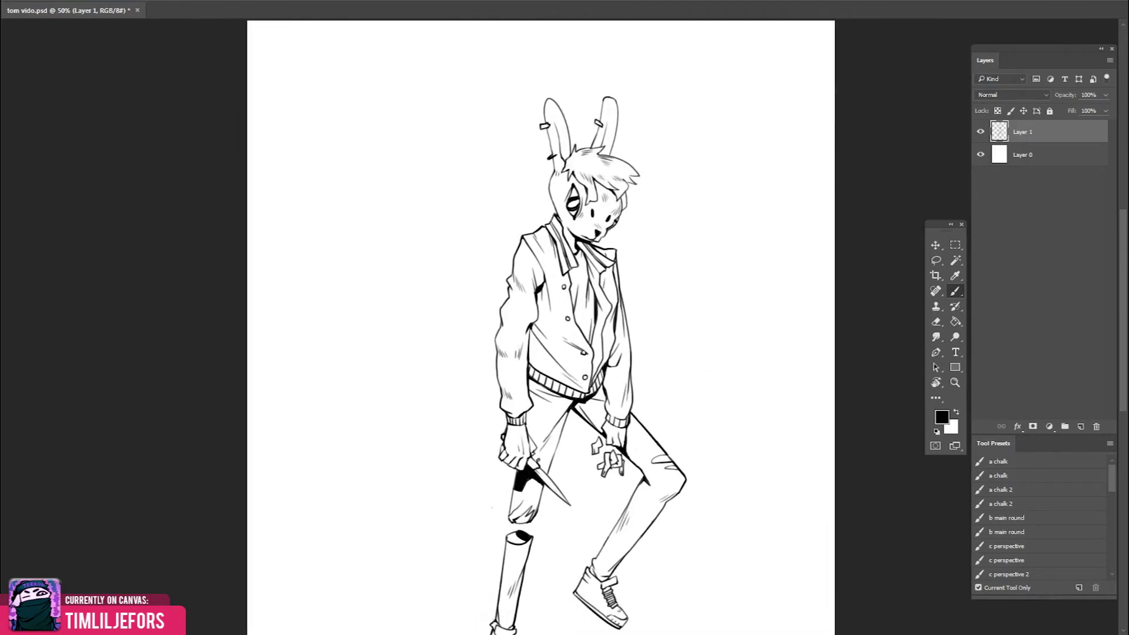
mouse_move(655, 337)
mouse_down()
mouse_move(689, 313)
mouse_move(687, 418)
mouse_up()
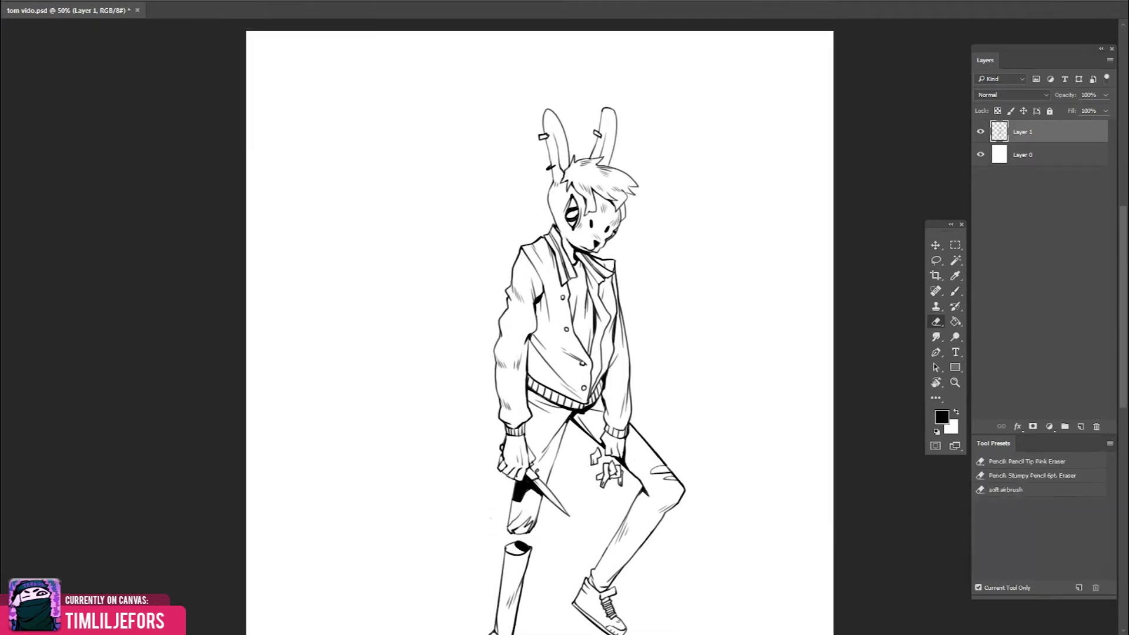
scroll(682, 354, down, 3)
key(ctrl+minus)
key(ctrl+minus)
key(ctrl+plus)
Flip the canvas horizontally and zoom out and back in to check the whole drawing
key(ctrl+shift+h)
key(ctrl+plus)
key(e)
key(b)
drag(658, 280, 671, 267)
key(ctrl+minus)
key(ctrl+plus)
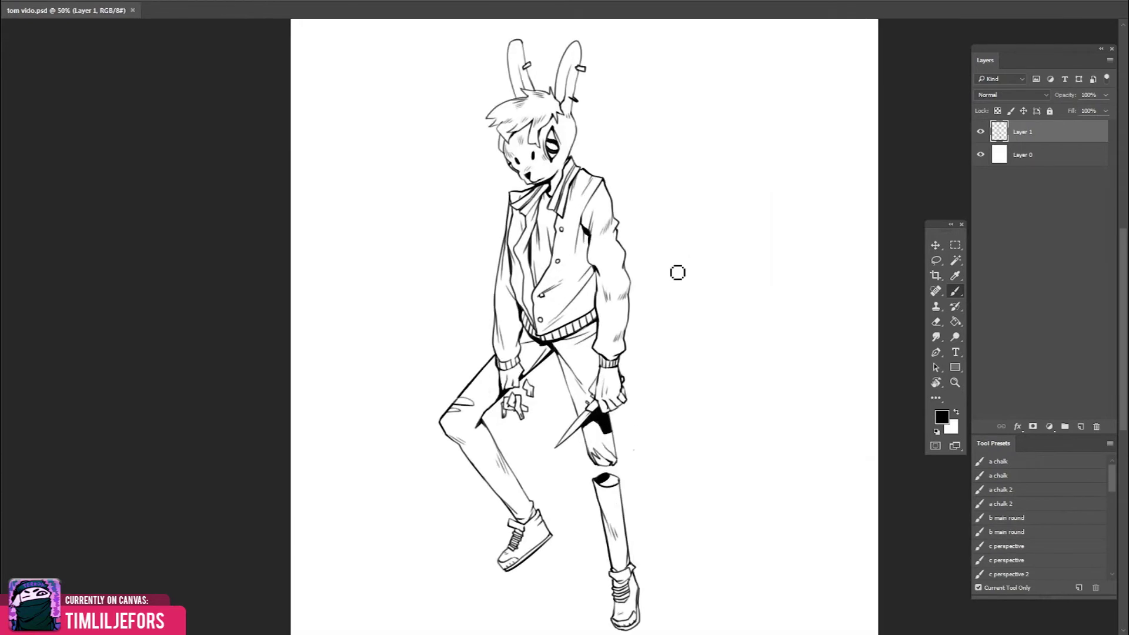
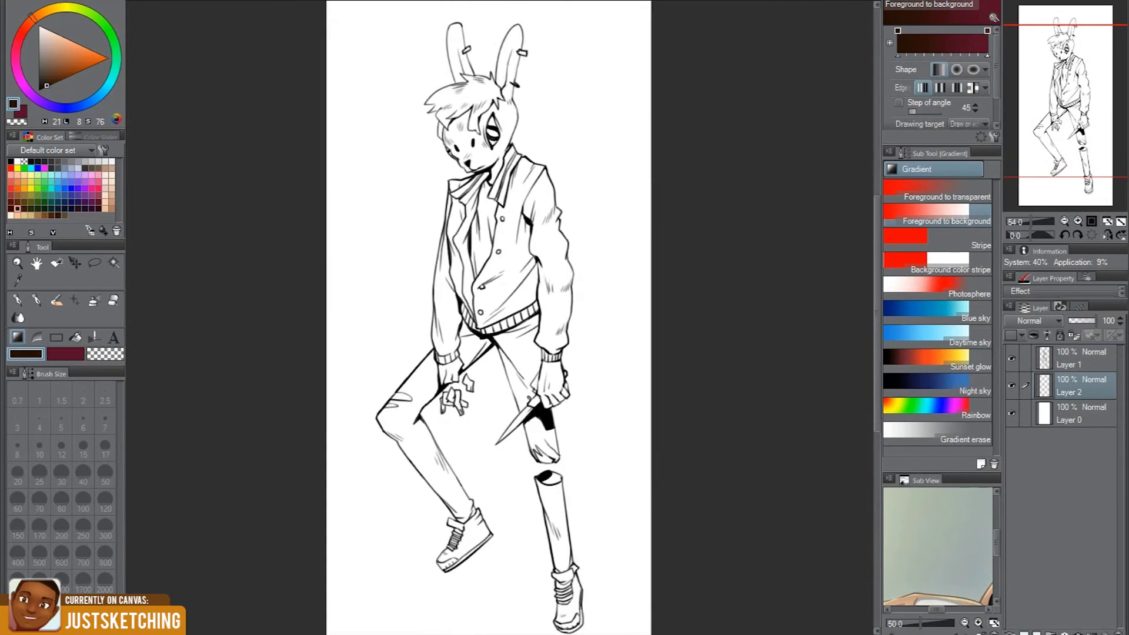
Switch to the Clip Studio Paint window showing the rabbit line art
scroll(488, 318, up, 1)
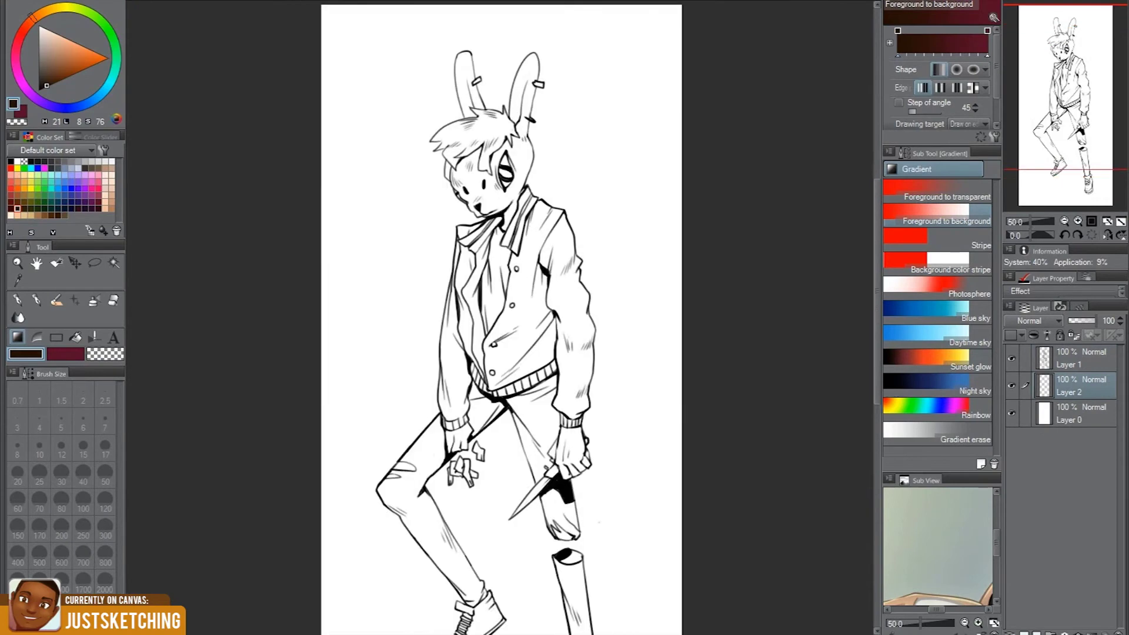
Try a dark grey fill on the face and glove, then undo it
scroll(500, 318, up, 1)
key(g)
scroll(500, 318, up, 3)
scroll(500, 318, down, 3)
scroll(500, 318, down, 5)
scroll(453, 488, up, 2)
click(453, 488)
scroll(453, 411, down, 1)
scroll(488, 318, down, 4)
scroll(488, 318, up, 1)
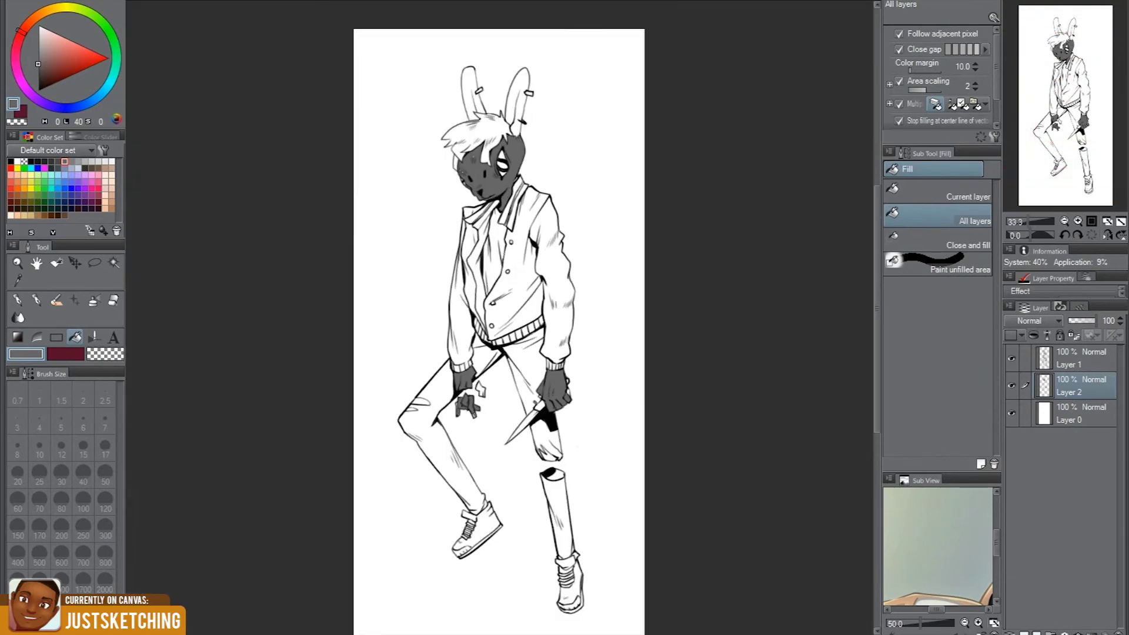
scroll(489, 317, up, 1)
scroll(488, 318, up, 1)
key(ctrl+z)
scroll(488, 318, down, 2)
Magic-wand the white background on the line art layer and expand the selection slightly
key(w)
click(1070, 358)
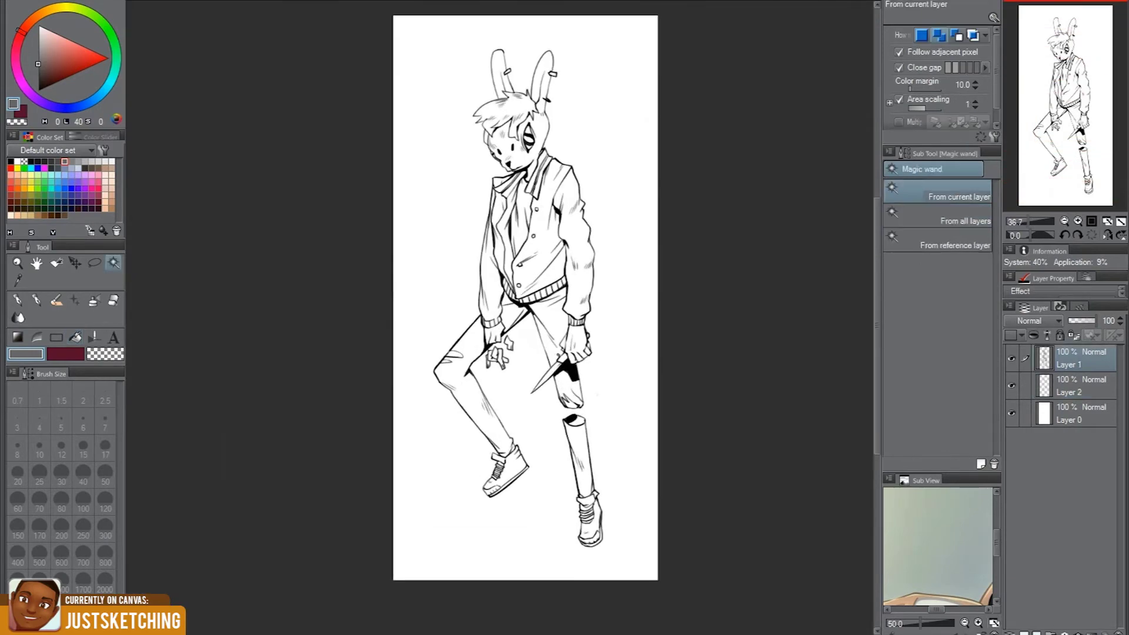
click(764, 294)
scroll(489, 318, up, 3)
scroll(500, 318, down, 2)
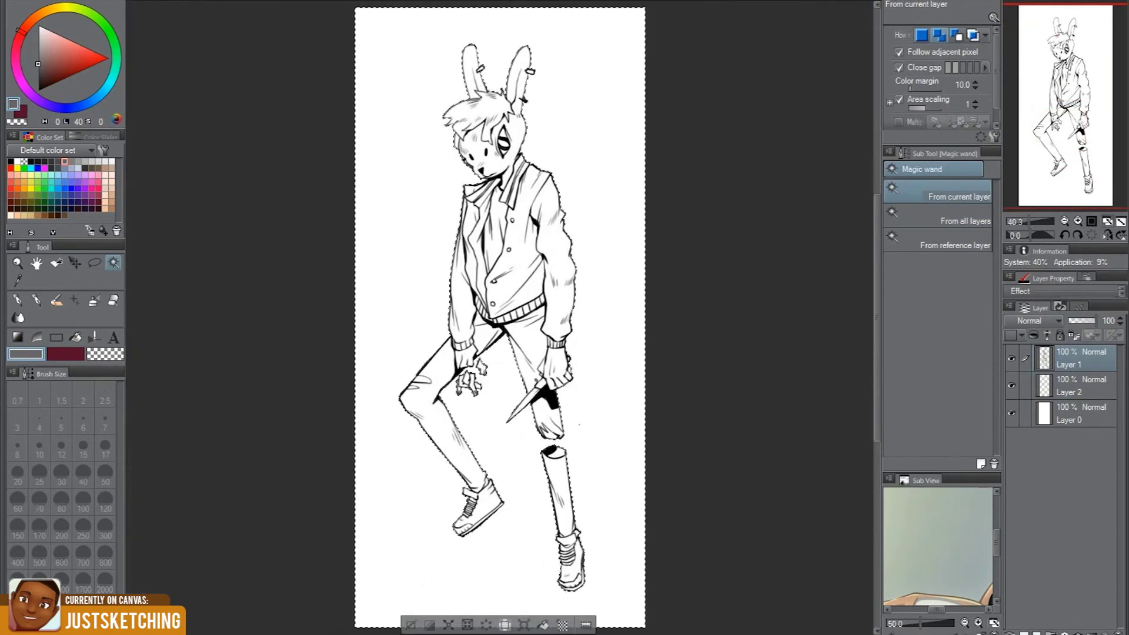
key(Return)
scroll(518, 382, up, 5)
scroll(517, 383, up, 5)
scroll(518, 382, up, 2)
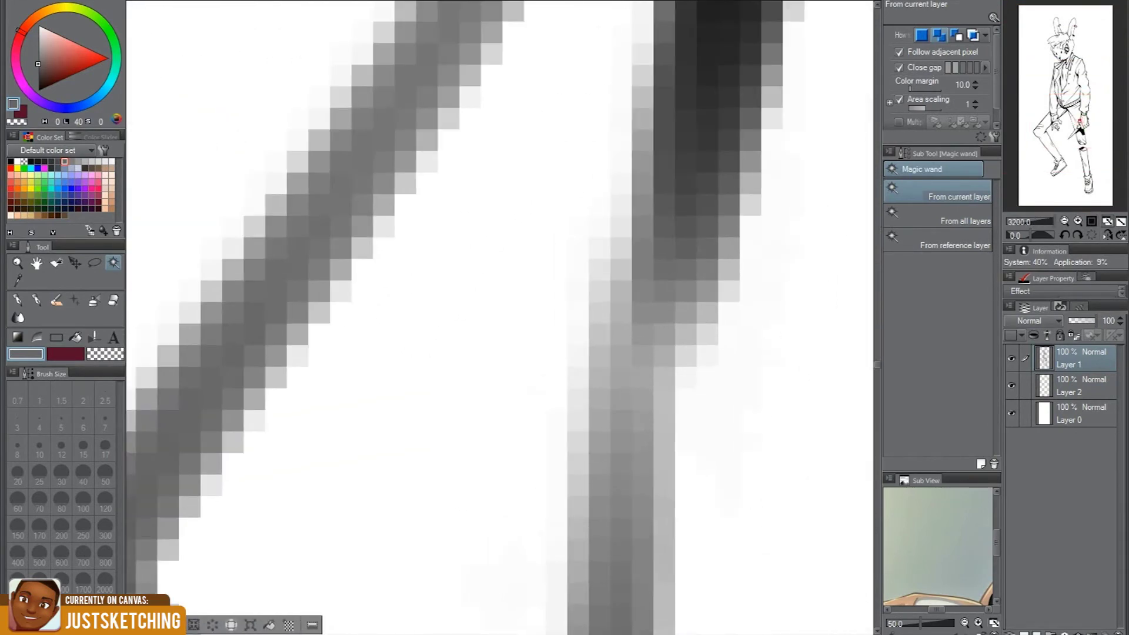
Fill the figure and hand fragments grey on the colour layer, then add a new layer folder
key(ctrl+0)
click(1070, 385)
key(g)
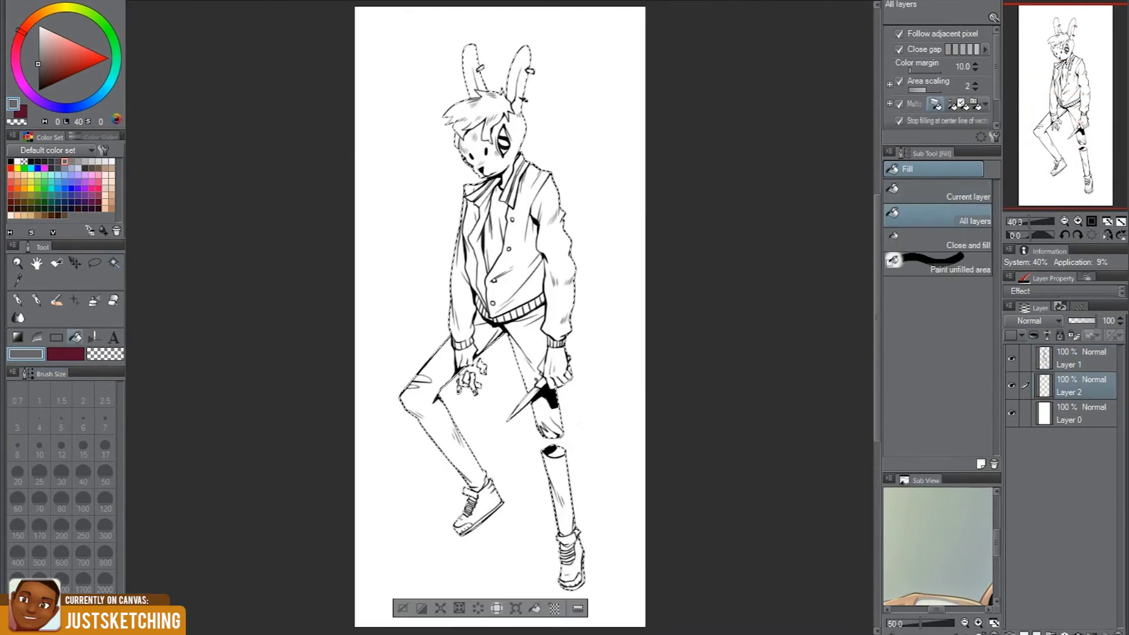
click(938, 191)
click(500, 265)
scroll(447, 435, up, 4)
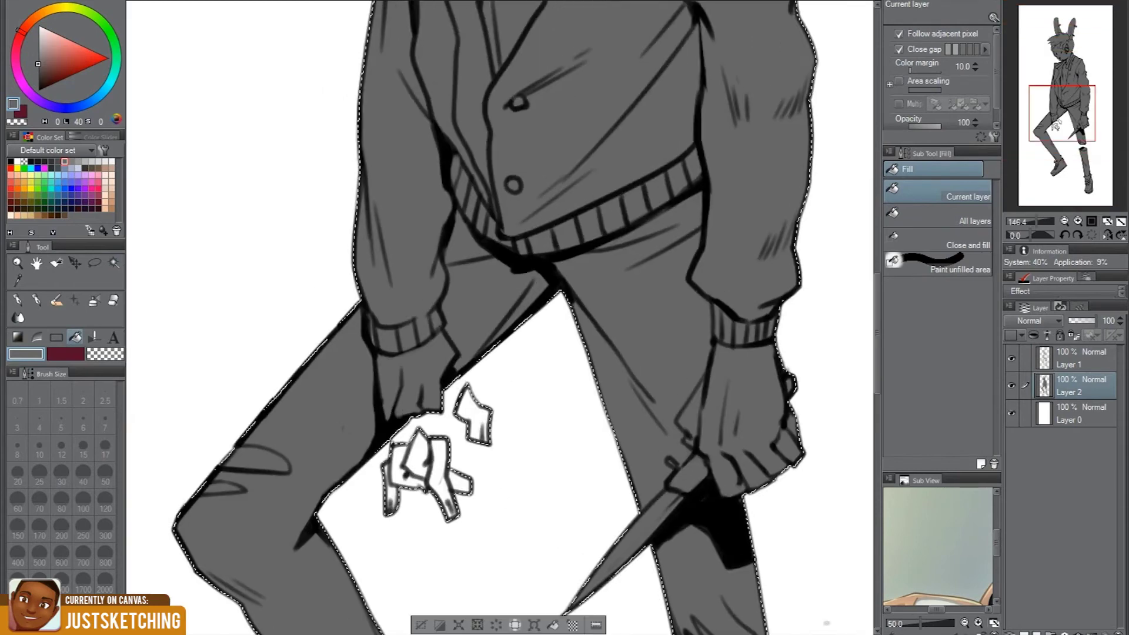
click(423, 477)
click(473, 420)
scroll(447, 447, down, 5)
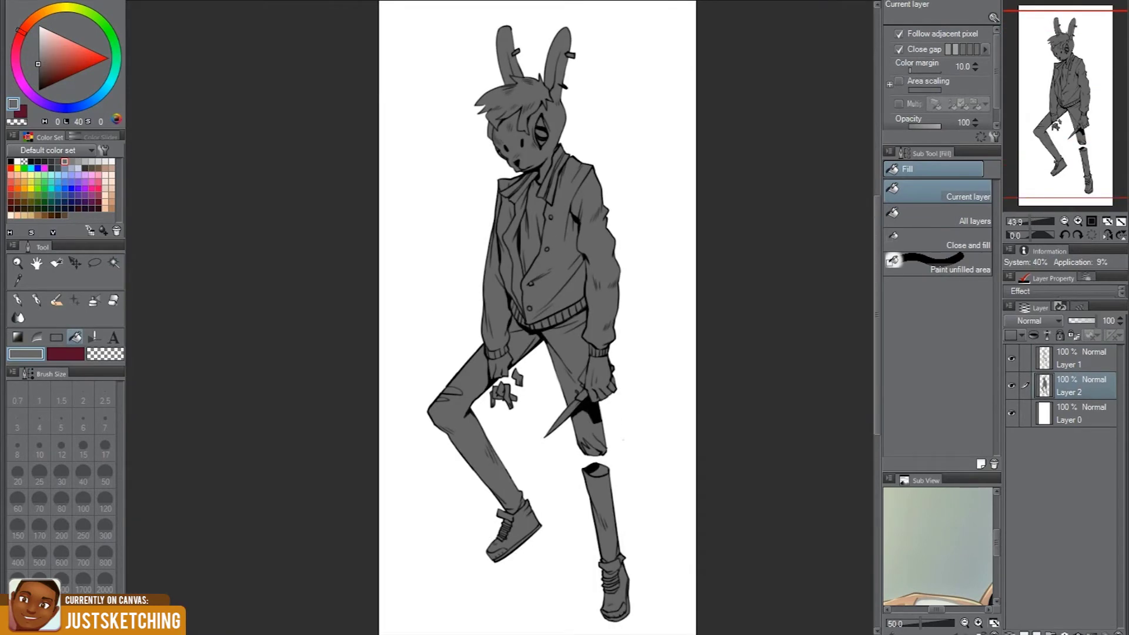
key(ctrl+g)
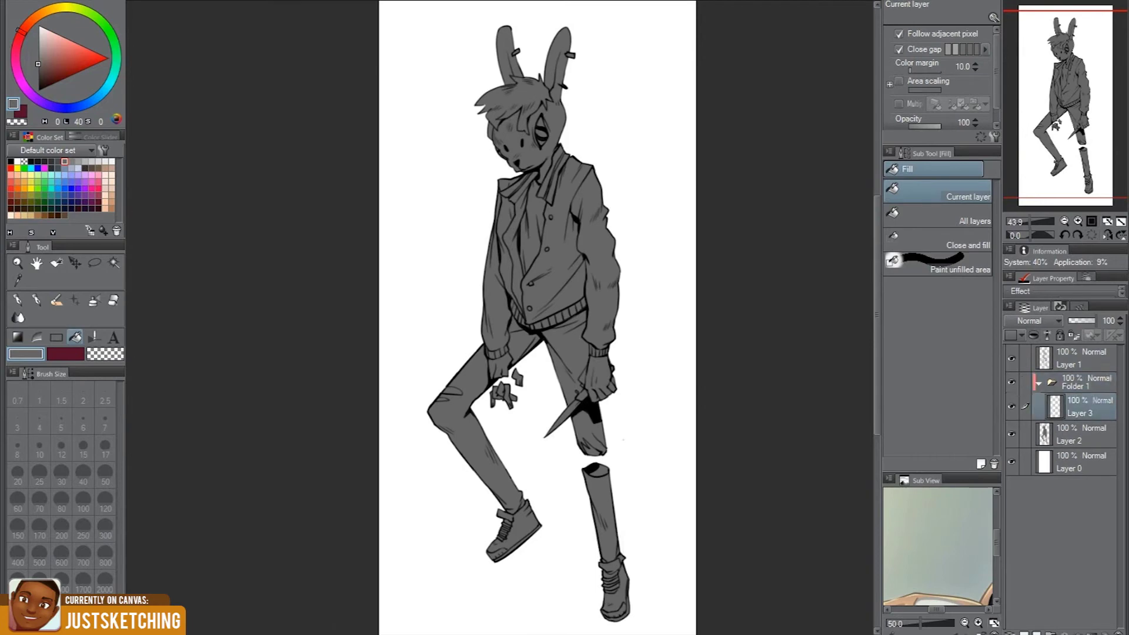
Test a bright green hair fill referencing all layers, then undo it
scroll(538, 317, up, 1)
key(p)
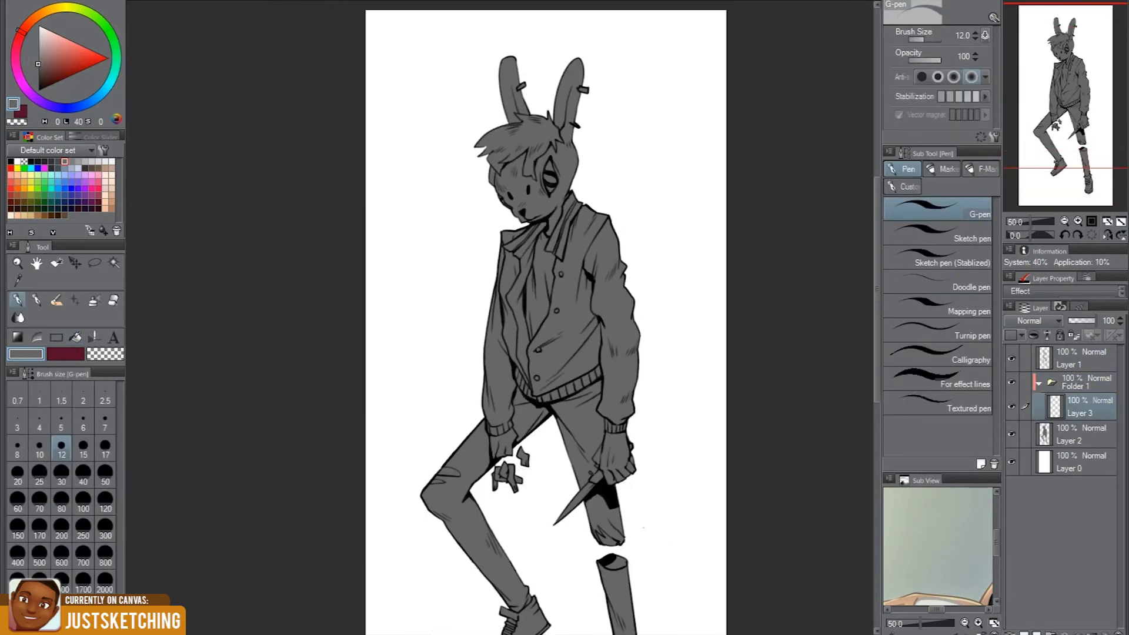
key(g)
scroll(568, 112, up, 4)
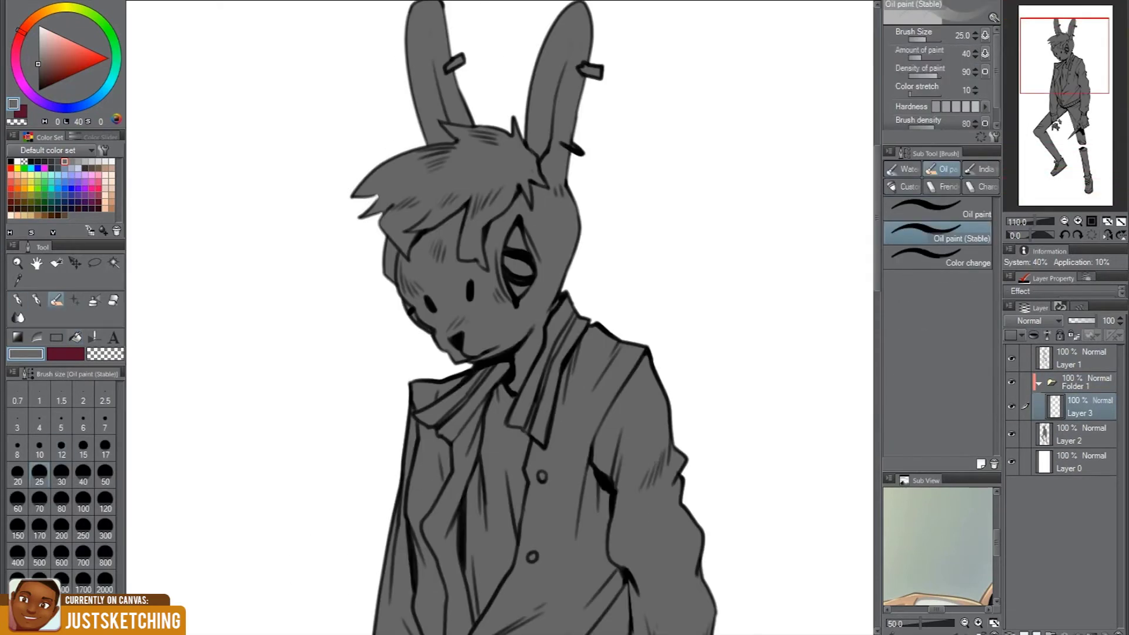
click(37, 181)
scroll(499, 318, down, 4)
click(938, 215)
click(453, 230)
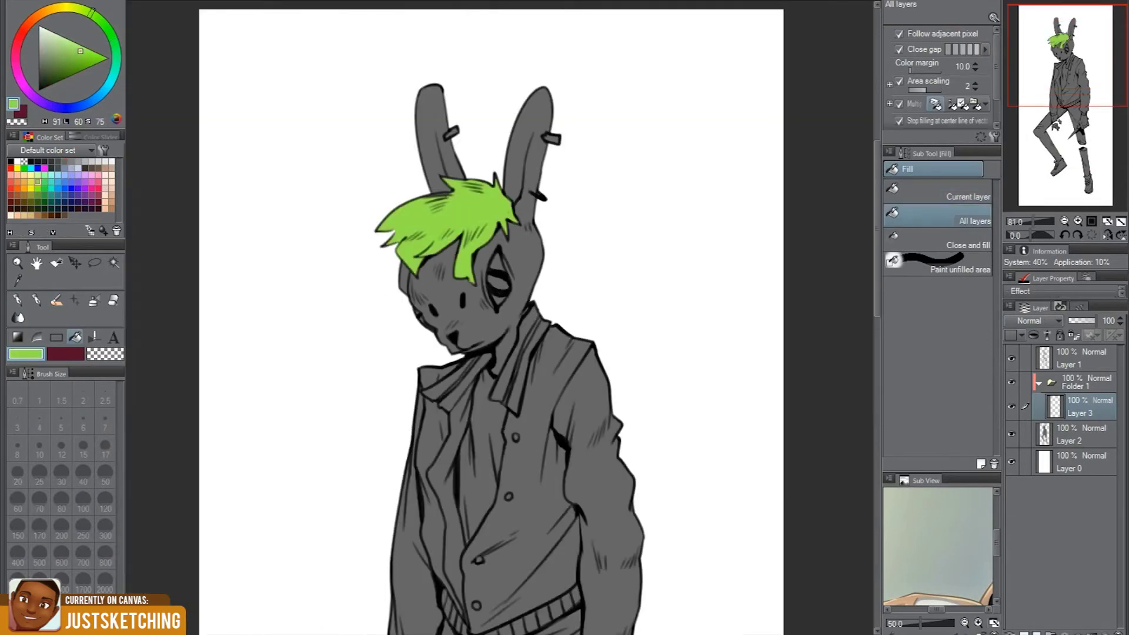
scroll(500, 194, up, 5)
key(ctrl+z)
key(ctrl+y)
key(ctrl+z)
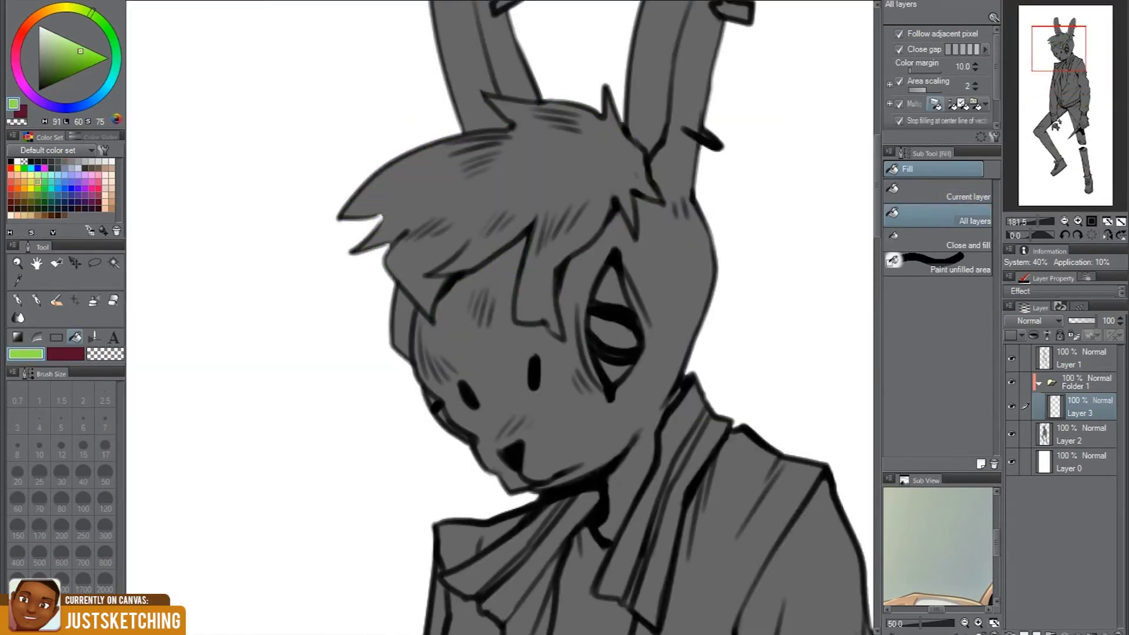
key(ctrl+y)
scroll(500, 317, down, 2)
scroll(573, 318, down, 3)
key(ctrl+z)
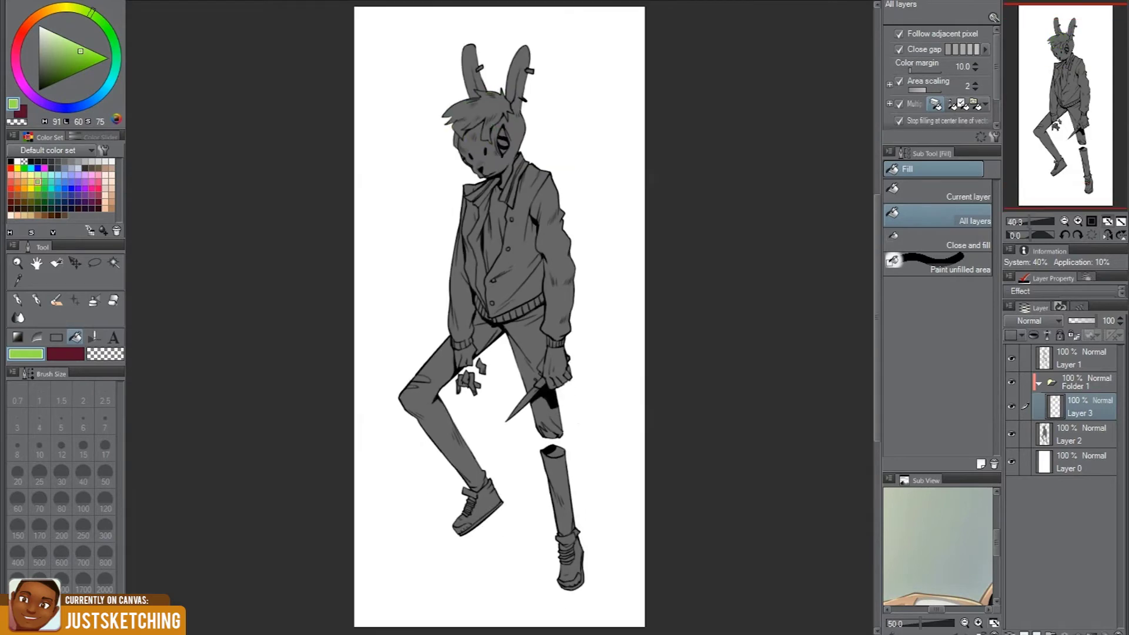
Fill the shirt white, then recolour it light pink
scroll(442, 220, up, 2)
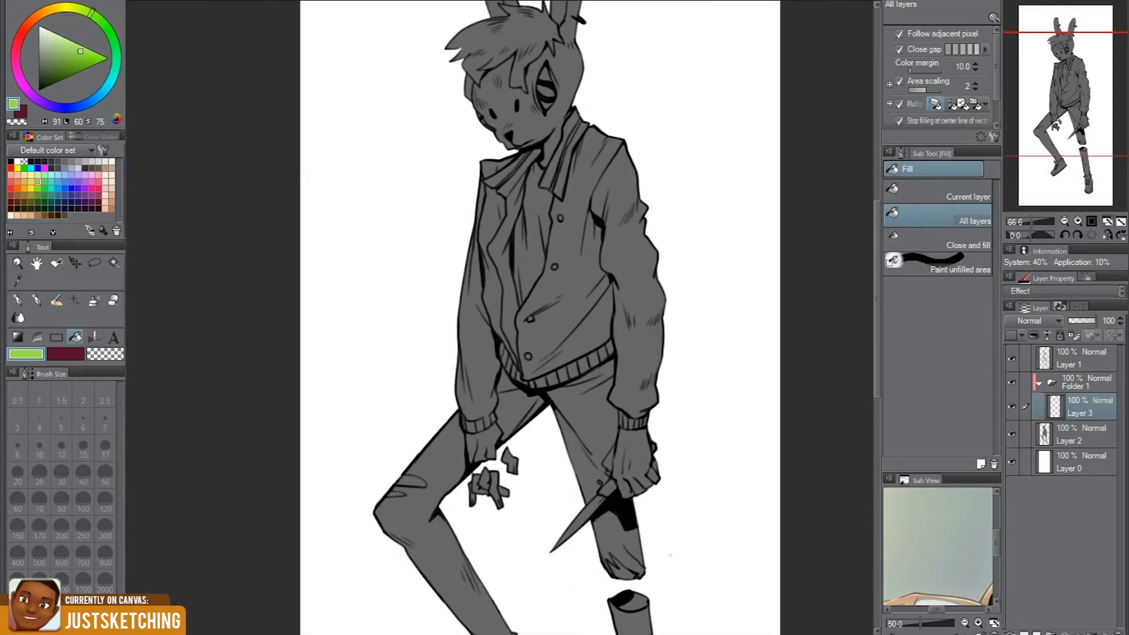
scroll(448, 300, down, 2)
click(112, 162)
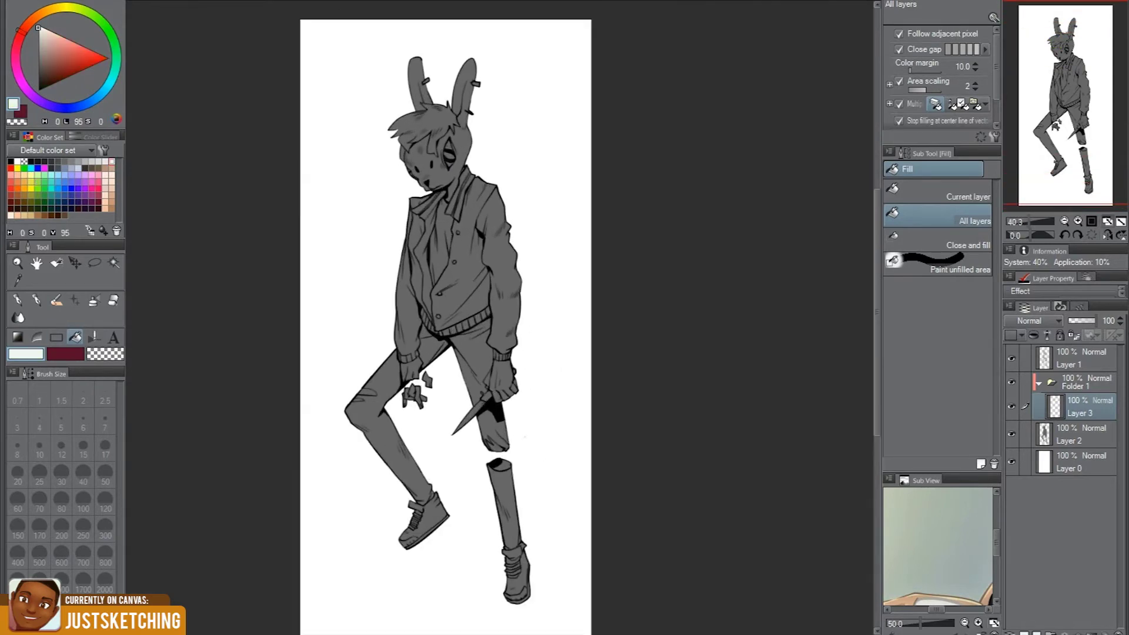
click(439, 232)
scroll(447, 300, up, 2)
scroll(447, 300, up, 2)
scroll(447, 300, down, 2)
scroll(447, 318, up, 1)
click(98, 175)
click(438, 247)
scroll(447, 317, up, 1)
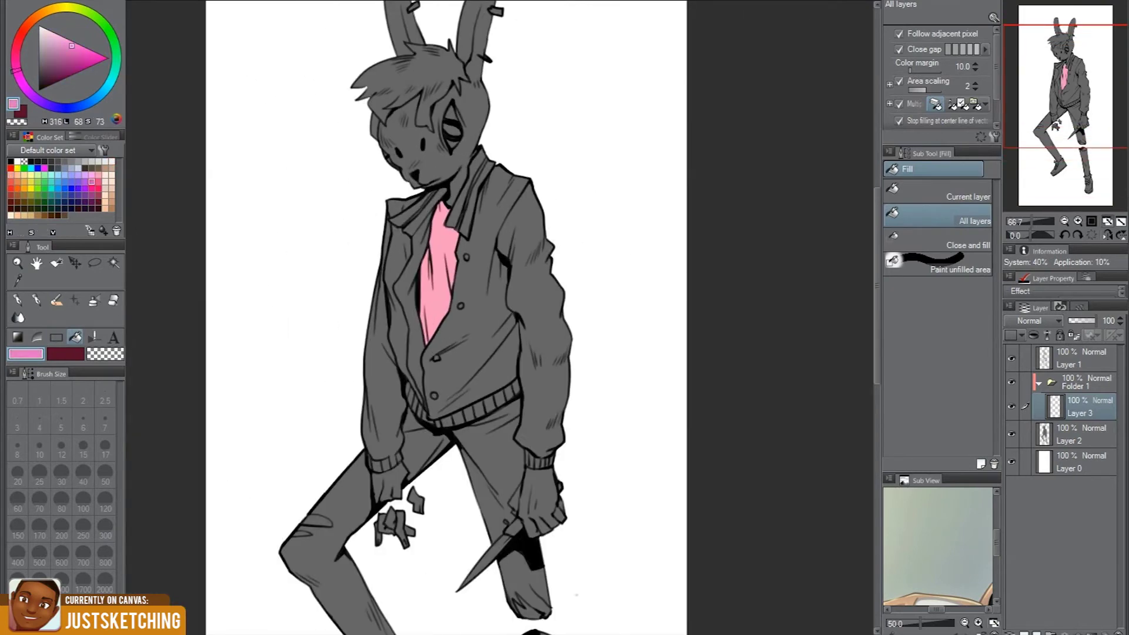
Fill the sleeves deep rose and fit the whole figure in view
click(541, 306)
click(384, 377)
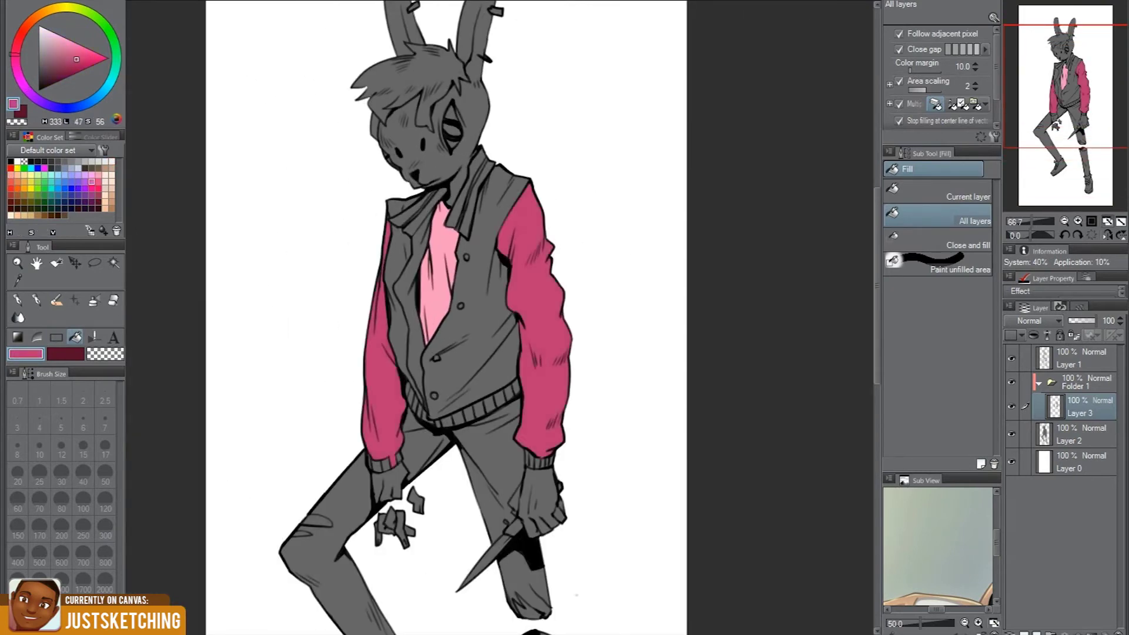
key(e)
scroll(447, 318, up, 1)
scroll(447, 318, up, 2)
scroll(184, 207, down, 1)
key(p)
scroll(184, 207, up, 2)
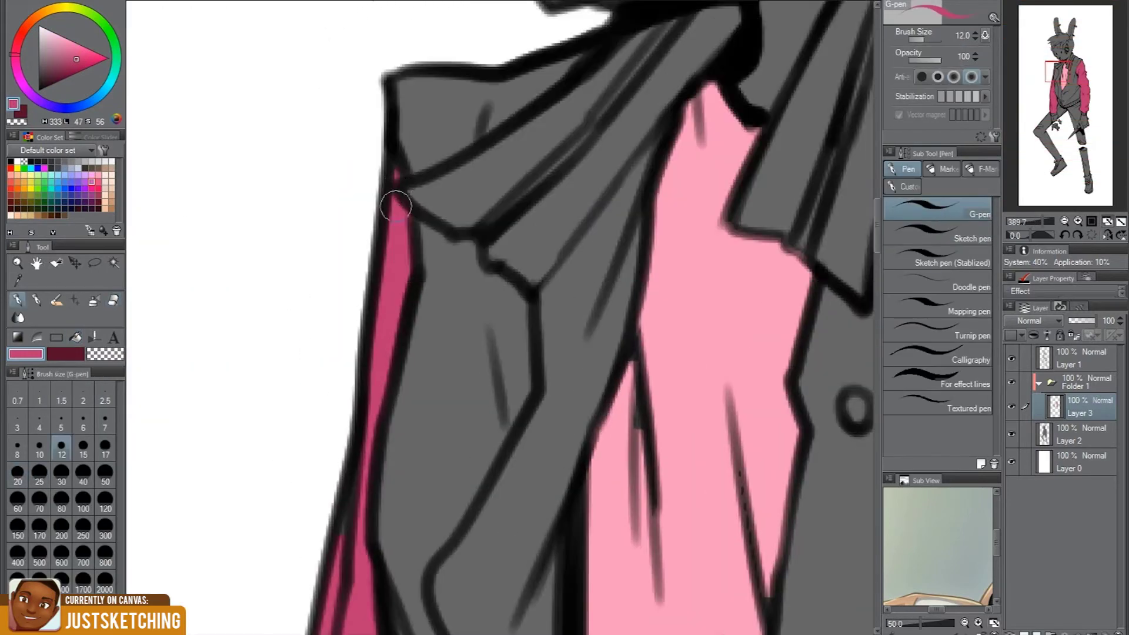
key(ctrl+0)
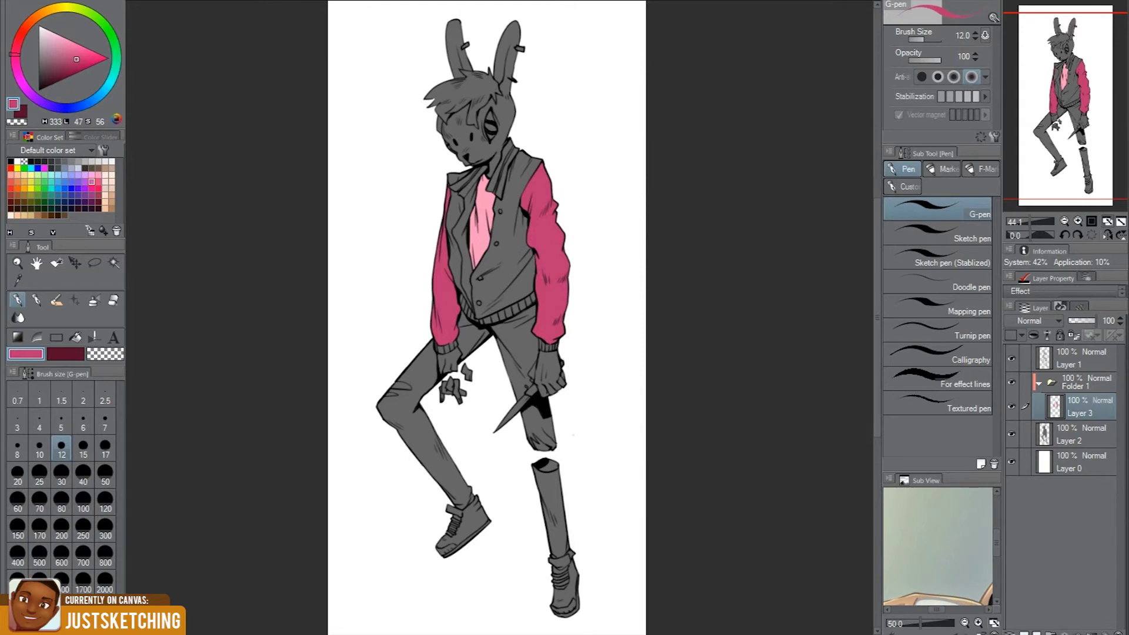
scroll(487, 318, down, 1)
scroll(487, 318, up, 3)
Fill both parts of the vest dark charcoal grey
key(g)
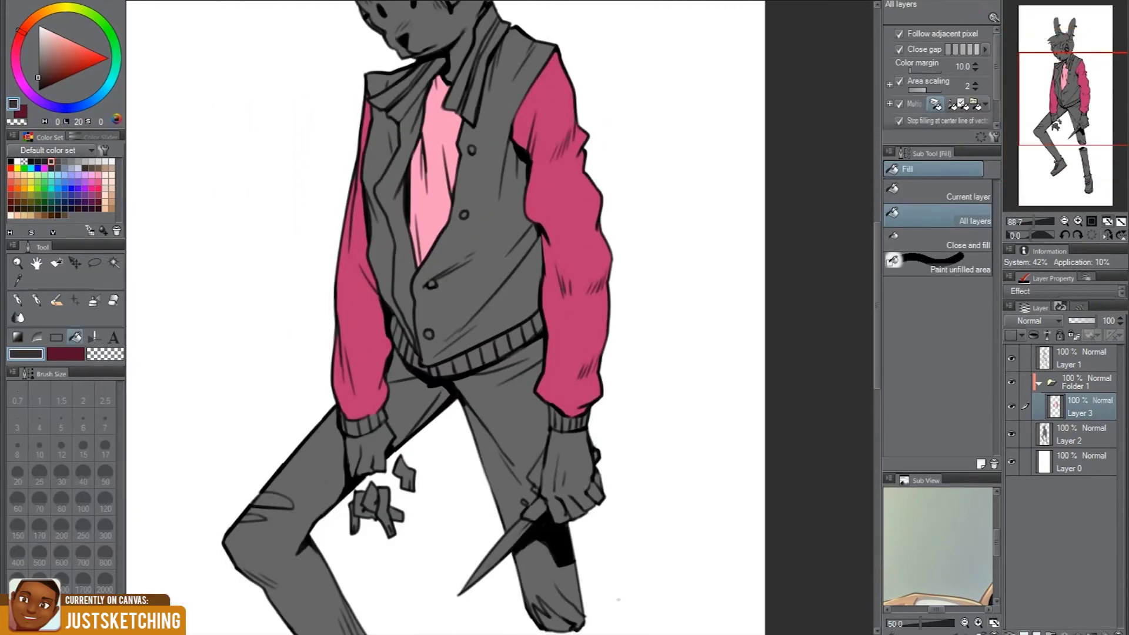
click(488, 147)
click(394, 235)
Make Layer 3 active and switch to the sharper inking pen for sleeve shading
key(p)
scroll(393, 336, up, 1)
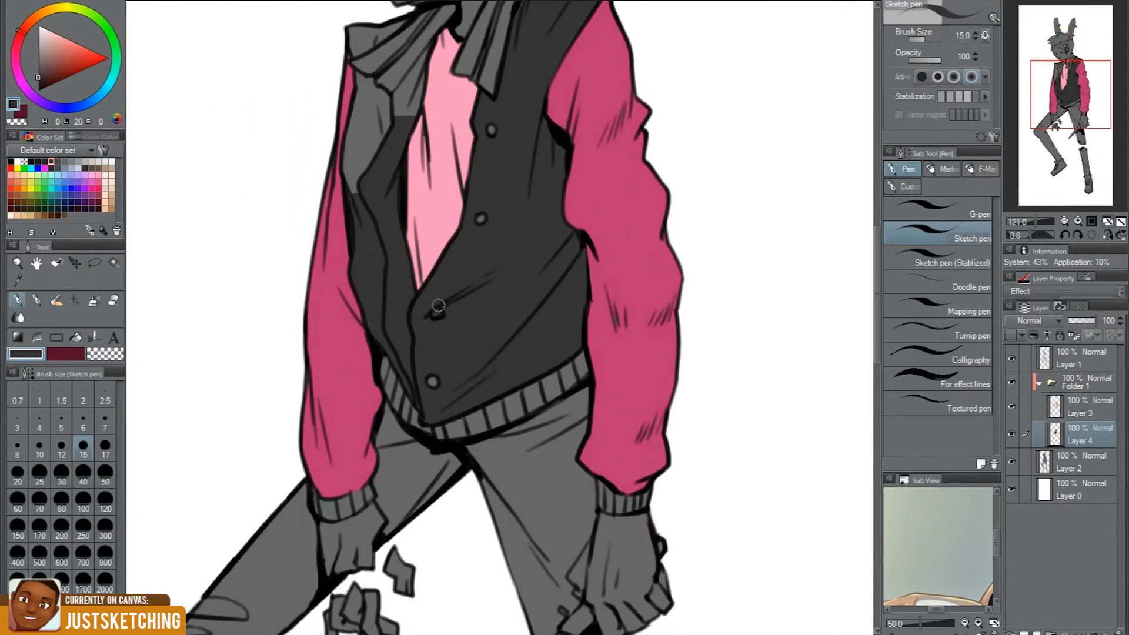
scroll(439, 306, up, 1)
scroll(382, 324, up, 1)
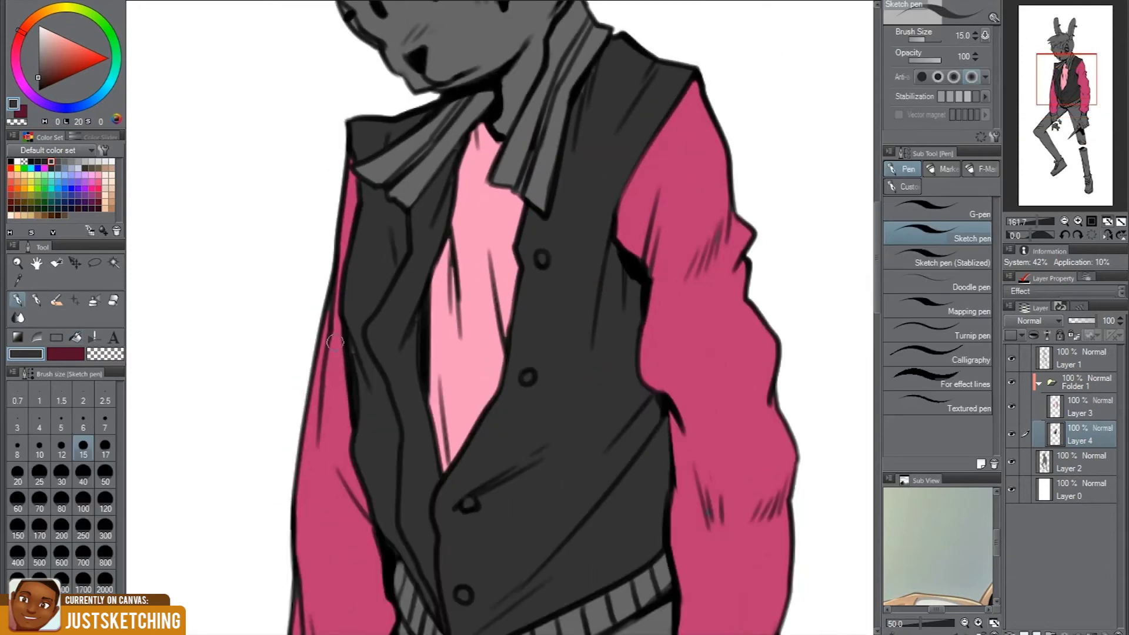
scroll(380, 377, down, 1)
scroll(406, 412, up, 1)
scroll(435, 446, up, 3)
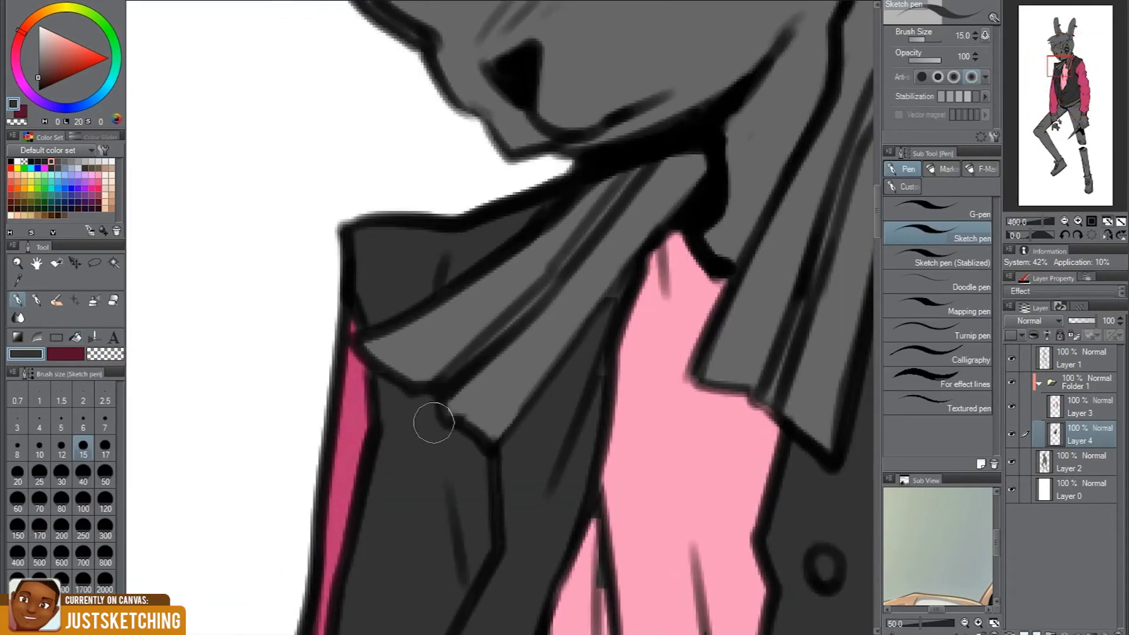
scroll(608, 316, down, 2)
scroll(588, 295, down, 1)
click(1080, 406)
click(952, 208)
scroll(559, 235, up, 2)
scroll(551, 184, up, 1)
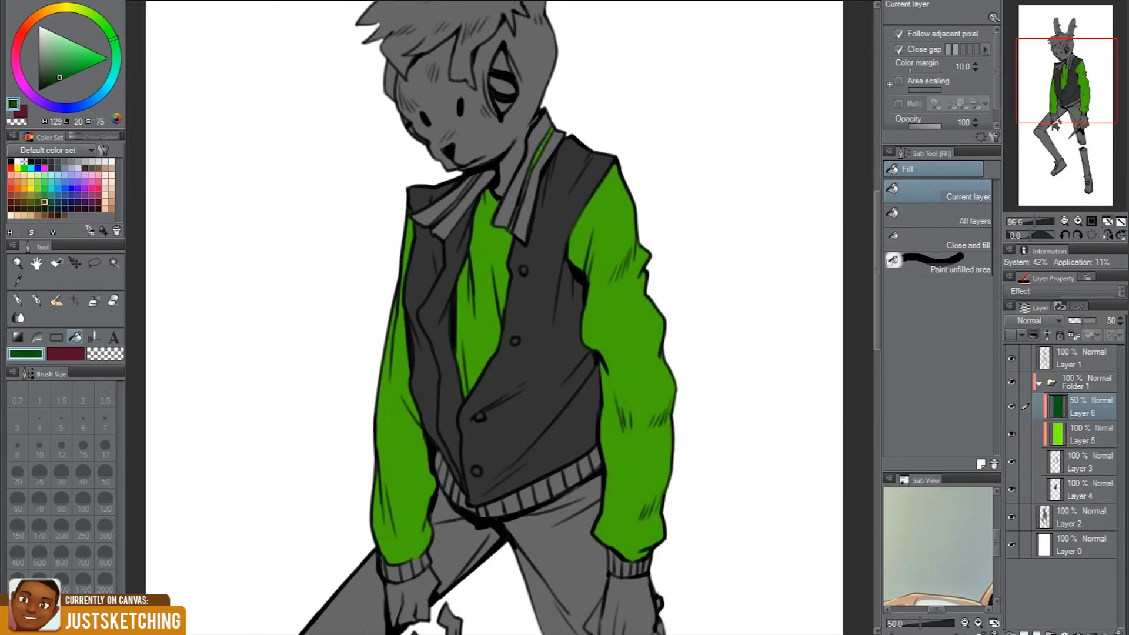
Add a hue/saturation adjustment layer shifting the shirt and sleeves to teal
click(176, 11)
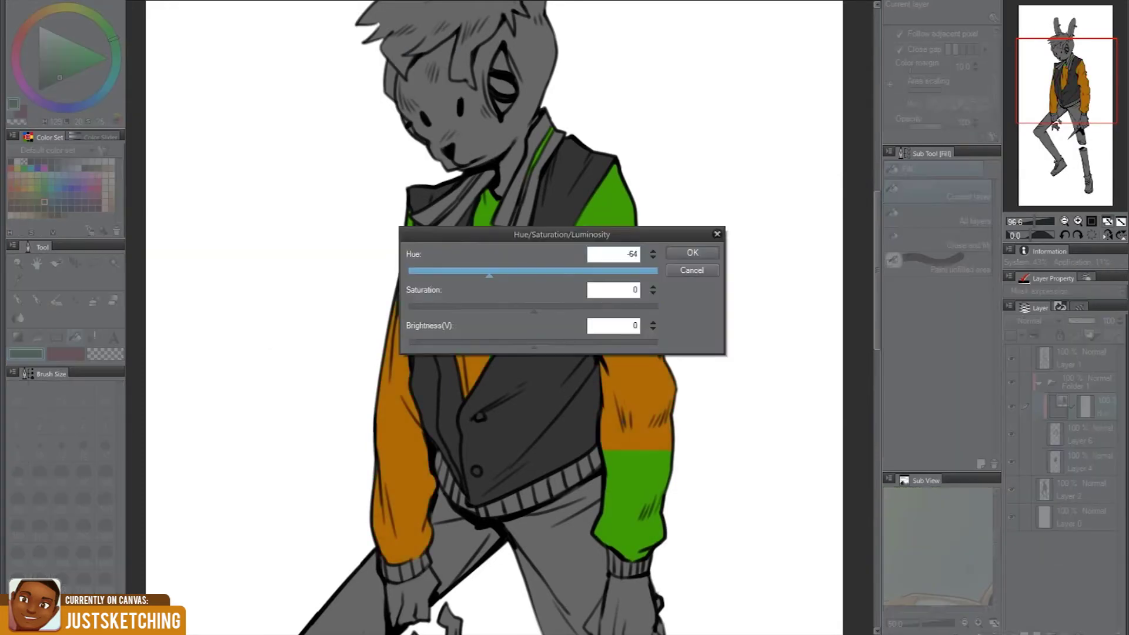
drag(562, 234, 827, 118)
drag(798, 159, 853, 159)
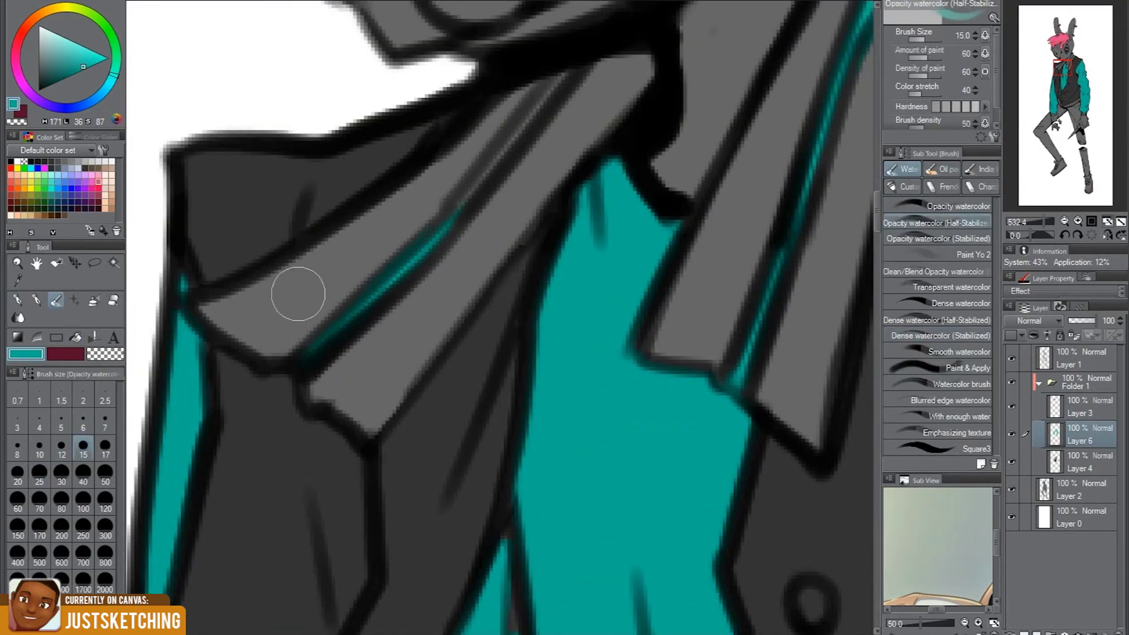
Paint the sleeve cuff pale cyan and tidy its edges with the soft eraser
scroll(562, 74, down, 3)
scroll(365, 284, down, 3)
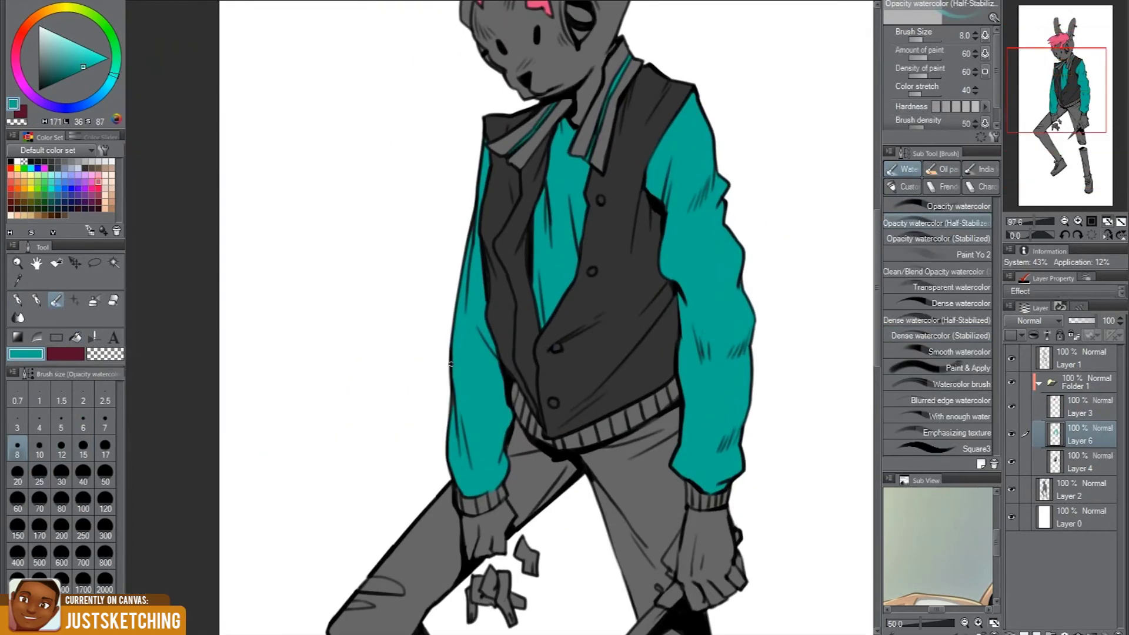
scroll(454, 395, down, 3)
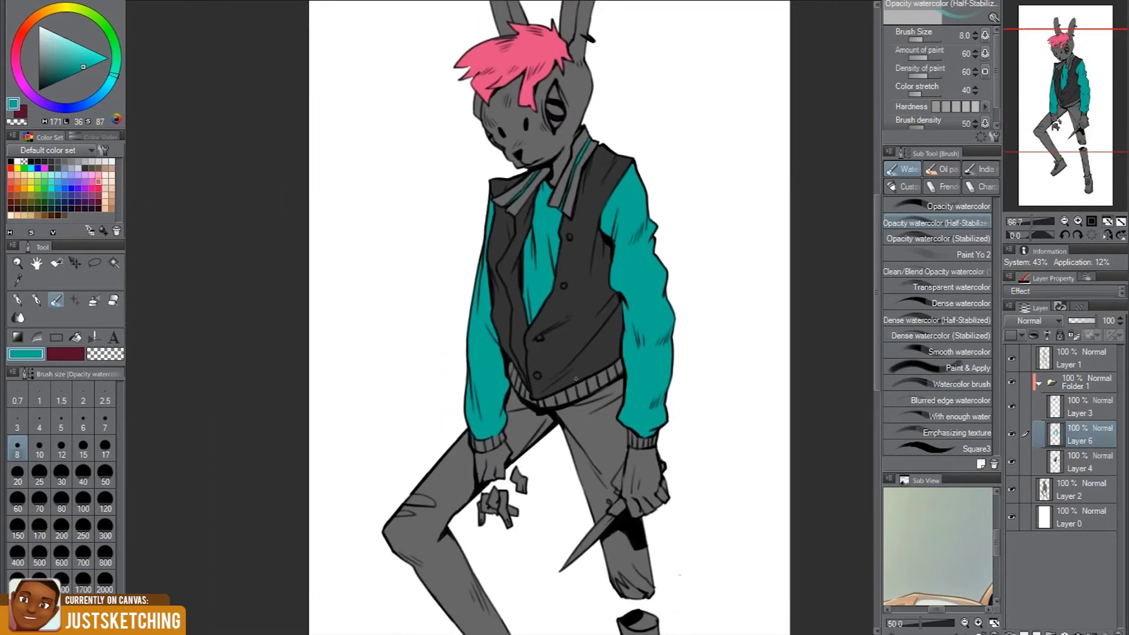
scroll(615, 389, up, 3)
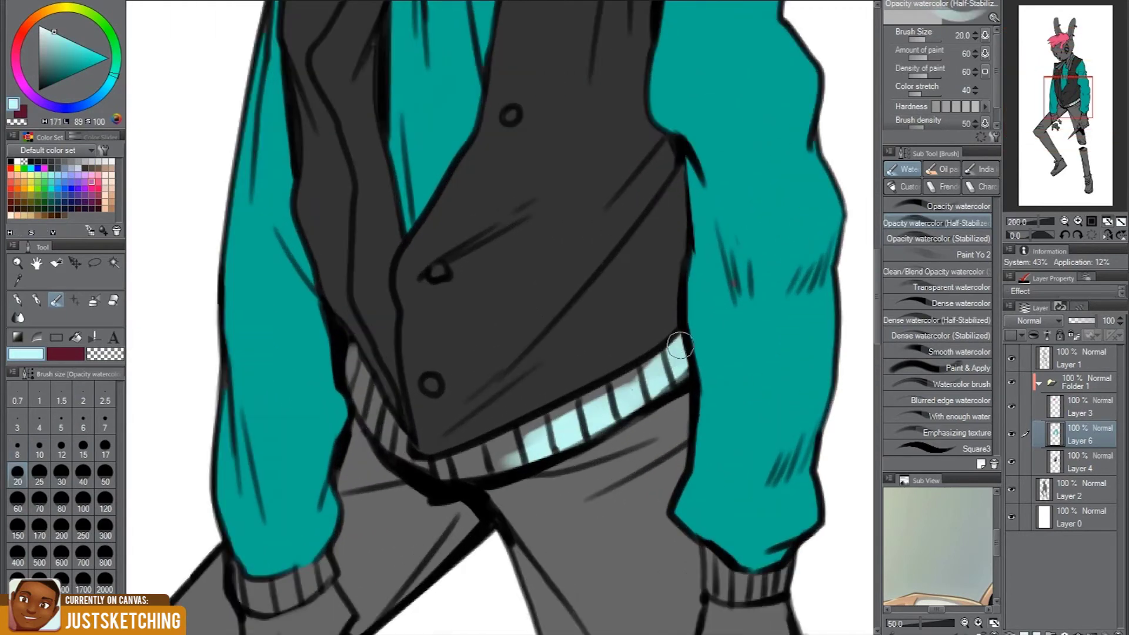
scroll(572, 408, up, 5)
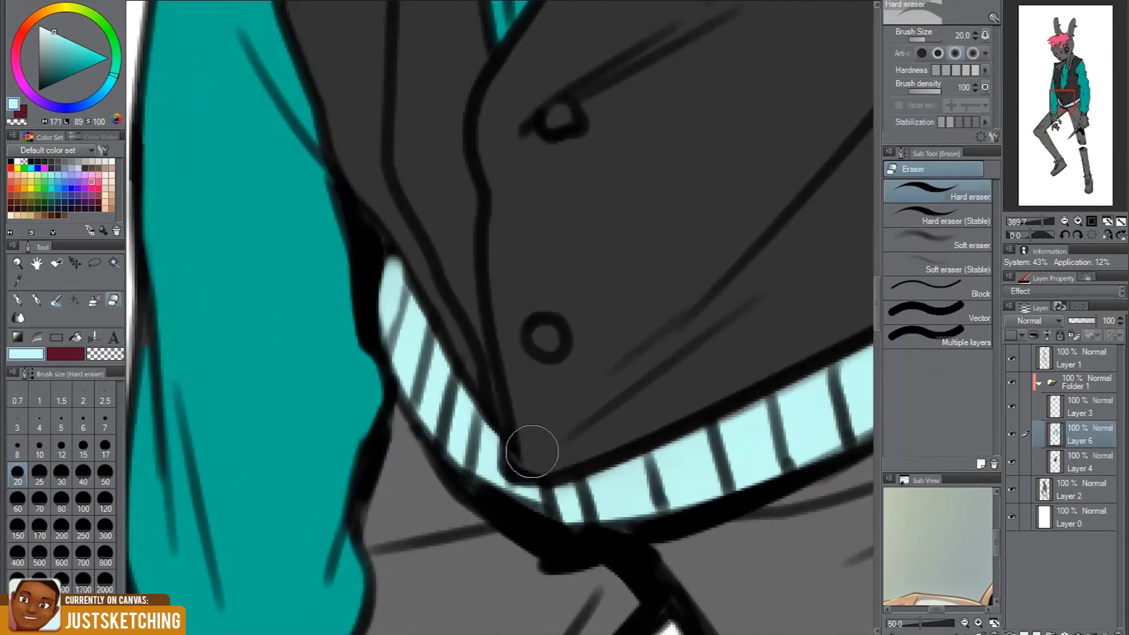
scroll(529, 449, down, 5)
scroll(230, 335, up, 5)
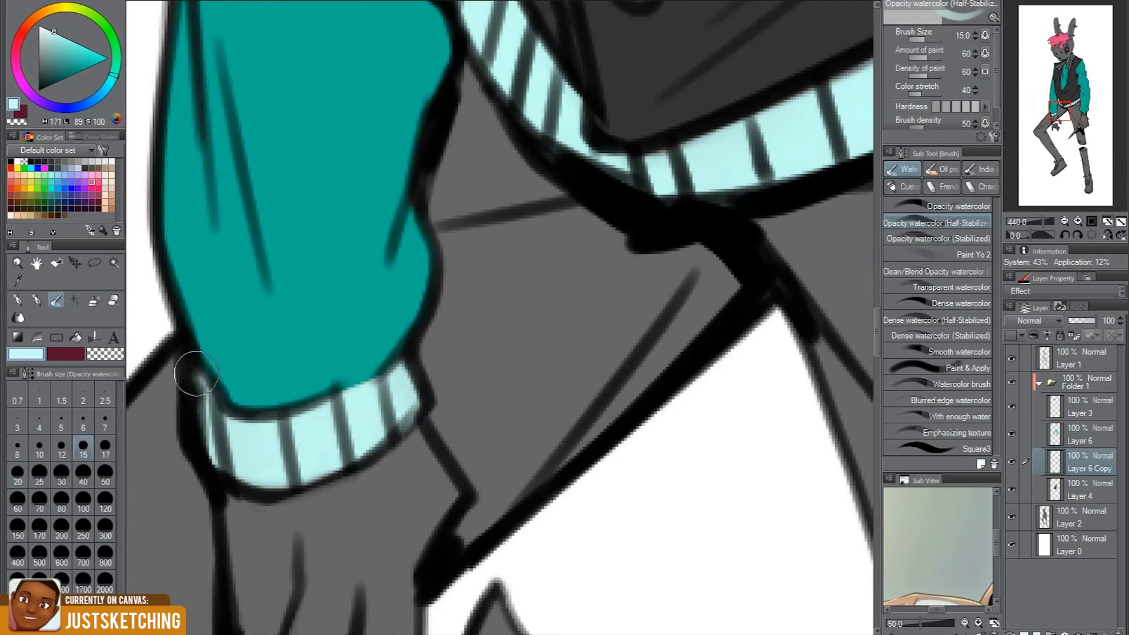
scroll(209, 423, down, 5)
scroll(588, 383, up, 5)
mouse_move(671, 377)
mouse_down()
mouse_move(580, 403)
mouse_move(640, 417)
mouse_up()
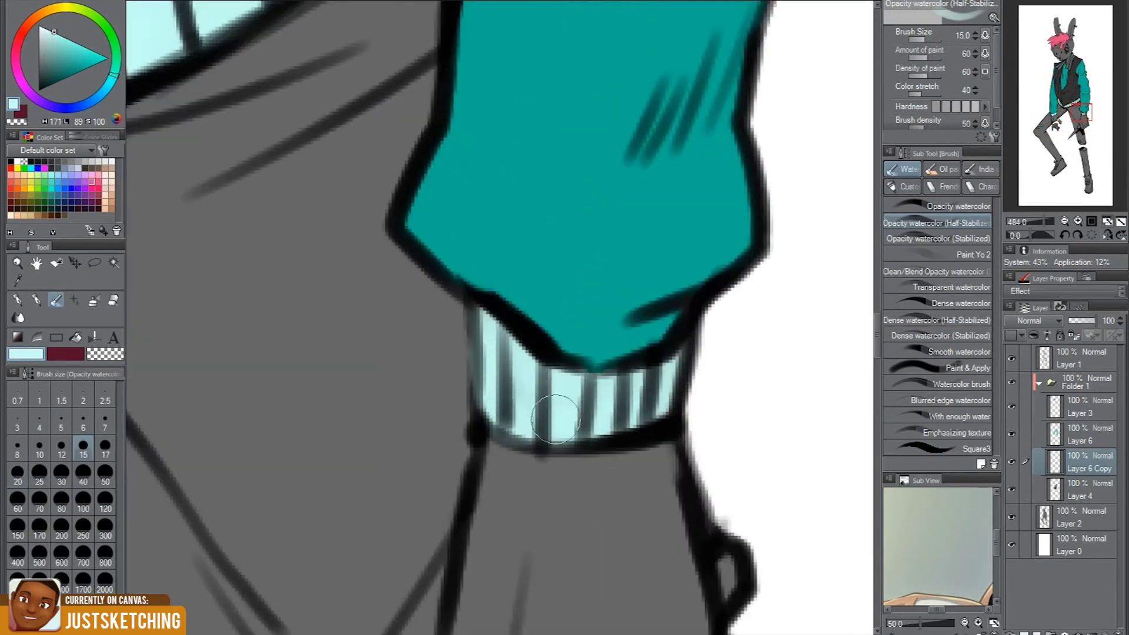
key(e)
scroll(640, 417, down, 5)
scroll(474, 408, up, 4)
scroll(525, 353, down, 5)
scroll(397, 156, up, 3)
scroll(583, 333, down, 2)
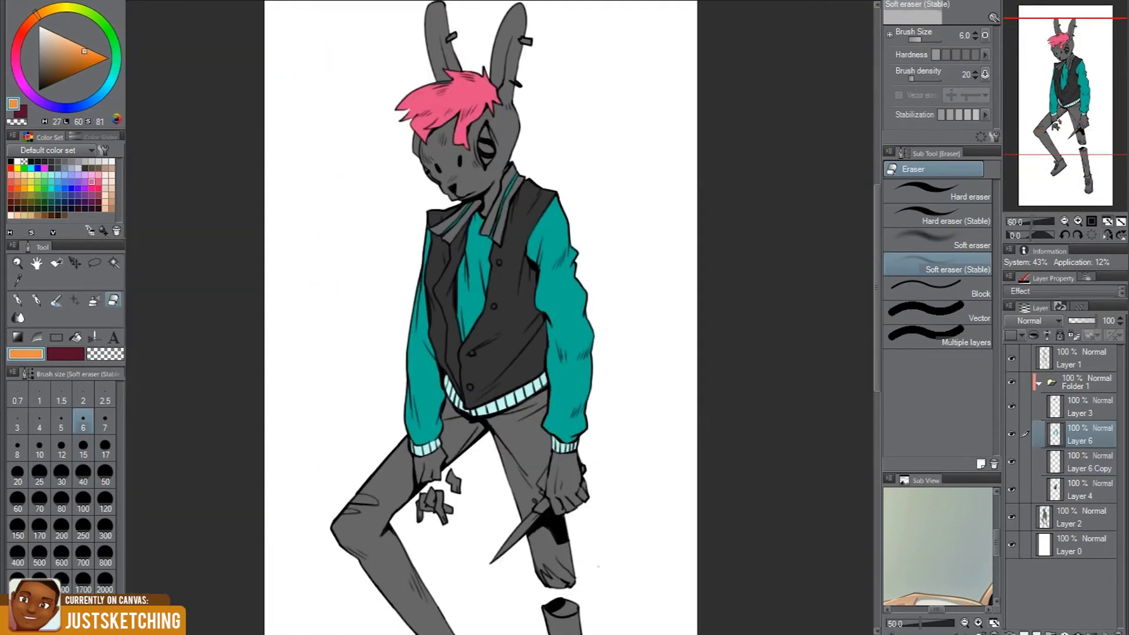
On a new layer, paint the shirt front orange with the watercolour brush
key(ctrl+shift+n)
key(b)
scroll(470, 235, up, 3)
scroll(471, 236, up, 2)
drag(453, 189, 406, 388)
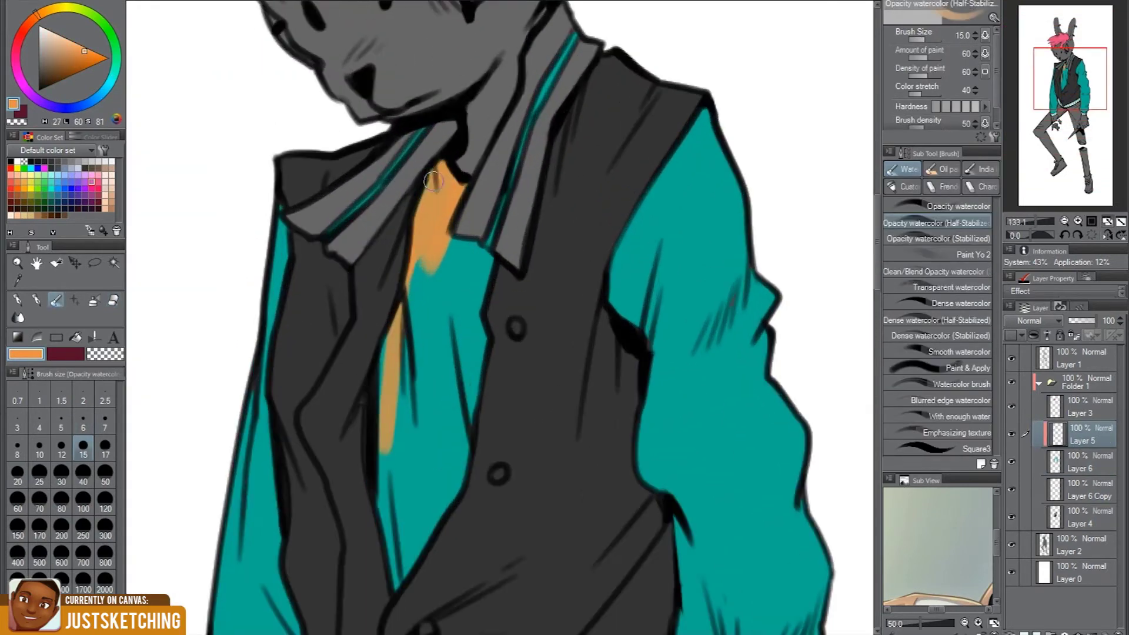
scroll(469, 196, down, 2)
drag(453, 306, 412, 517)
Fill in the rest of the shirt orange and toggle the shirt layer's visibility to check it
scroll(459, 265, up, 2)
mouse_move(483, 235)
mouse_down()
mouse_move(435, 353)
mouse_move(466, 272)
mouse_up()
scroll(377, 427, down, 2)
scroll(430, 353, down, 5)
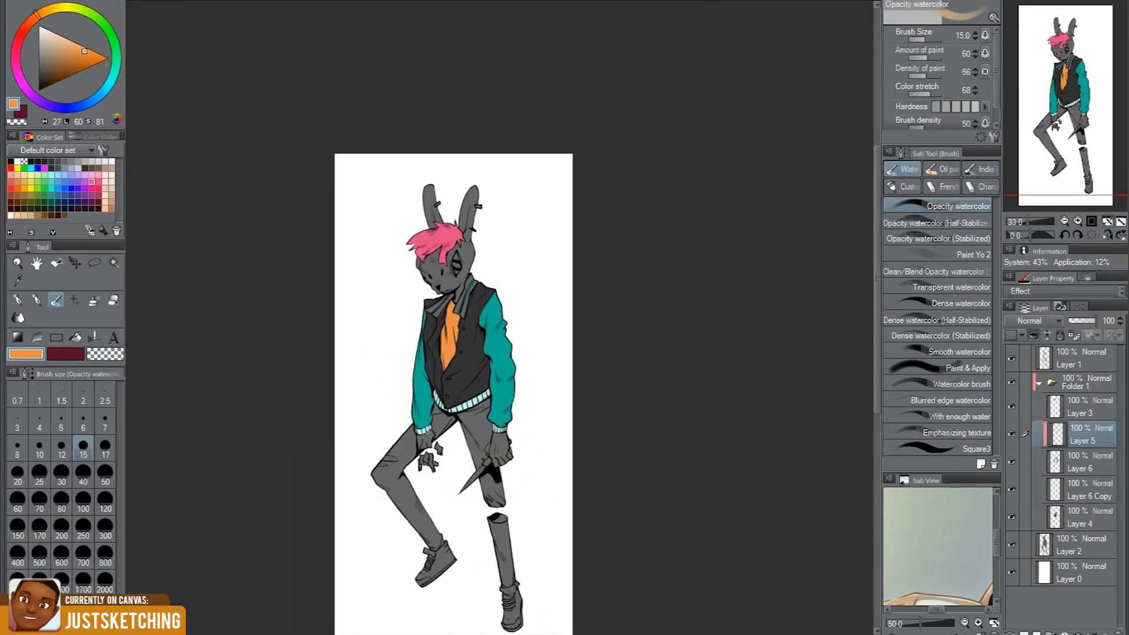
scroll(480, 268, up, 3)
scroll(480, 268, up, 2)
scroll(480, 268, down, 2)
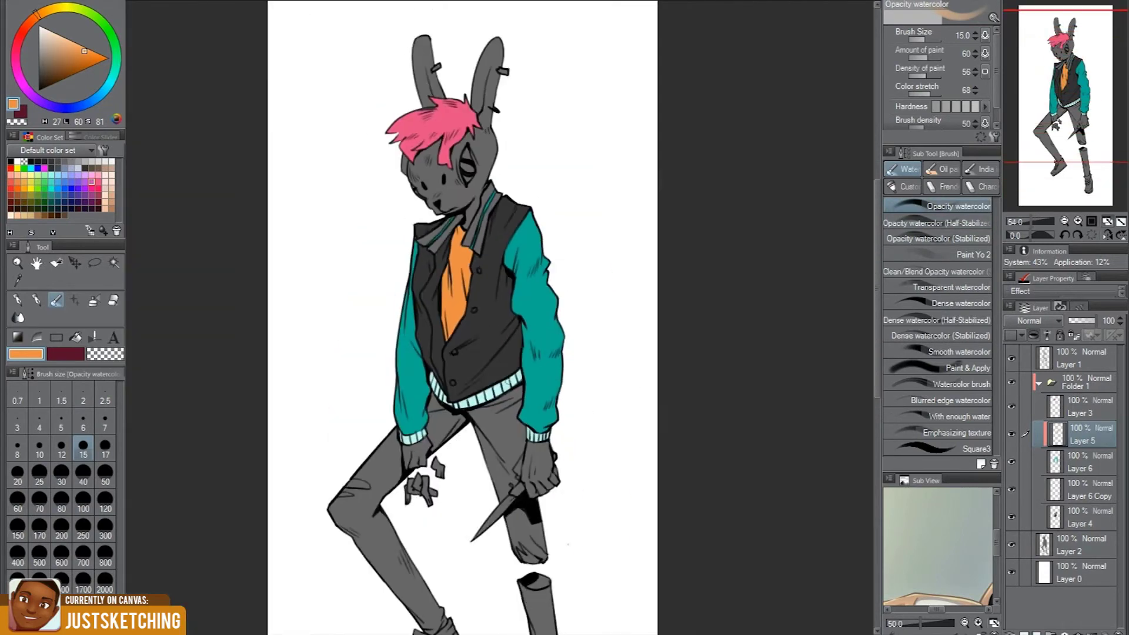
scroll(480, 268, up, 1)
click(1083, 461)
On a new layer above the cuff colour layer, recolour both sleeves bright cyan with the pen
click(1012, 434)
key(ctrl+shift+n)
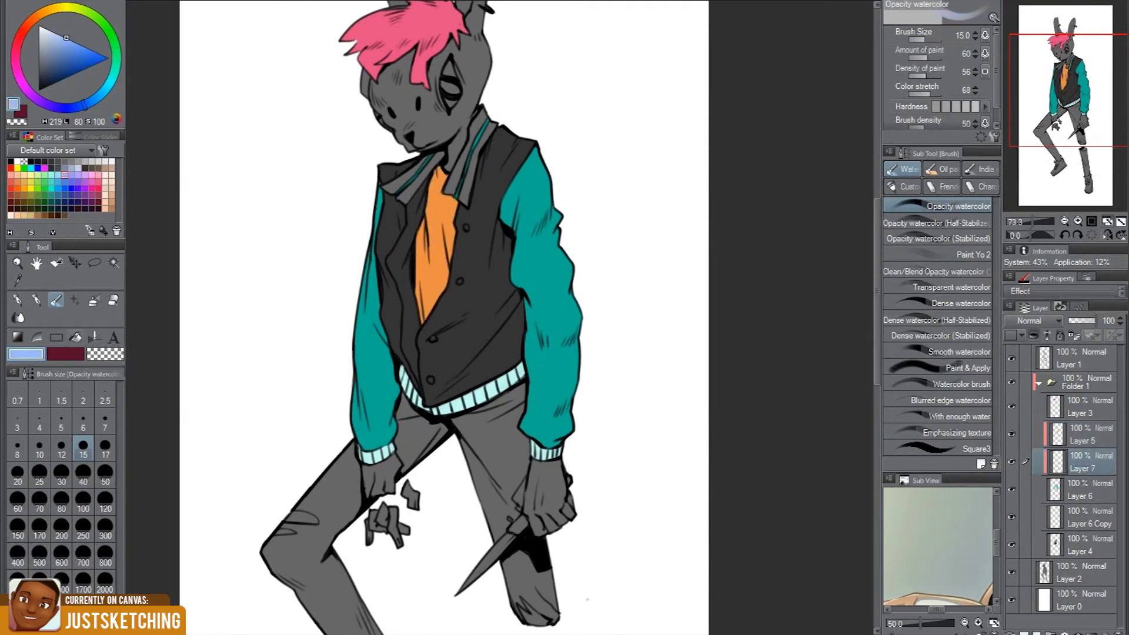
key(g)
scroll(447, 294, up, 1)
key(p)
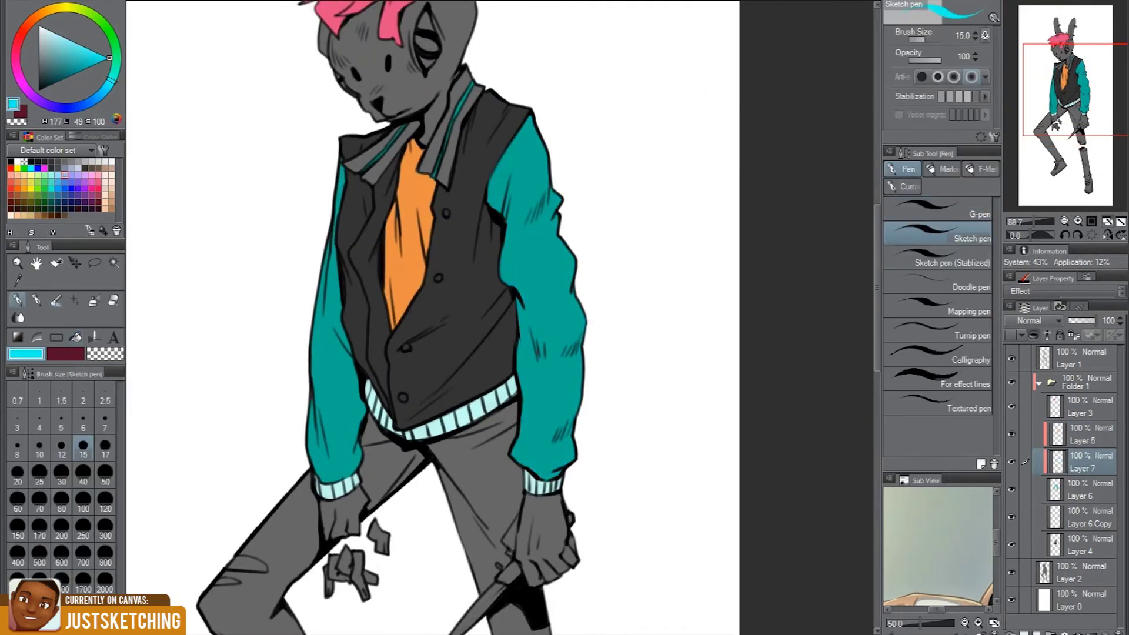
drag(329, 194, 335, 470)
drag(547, 464, 557, 143)
scroll(365, 235, down, 2)
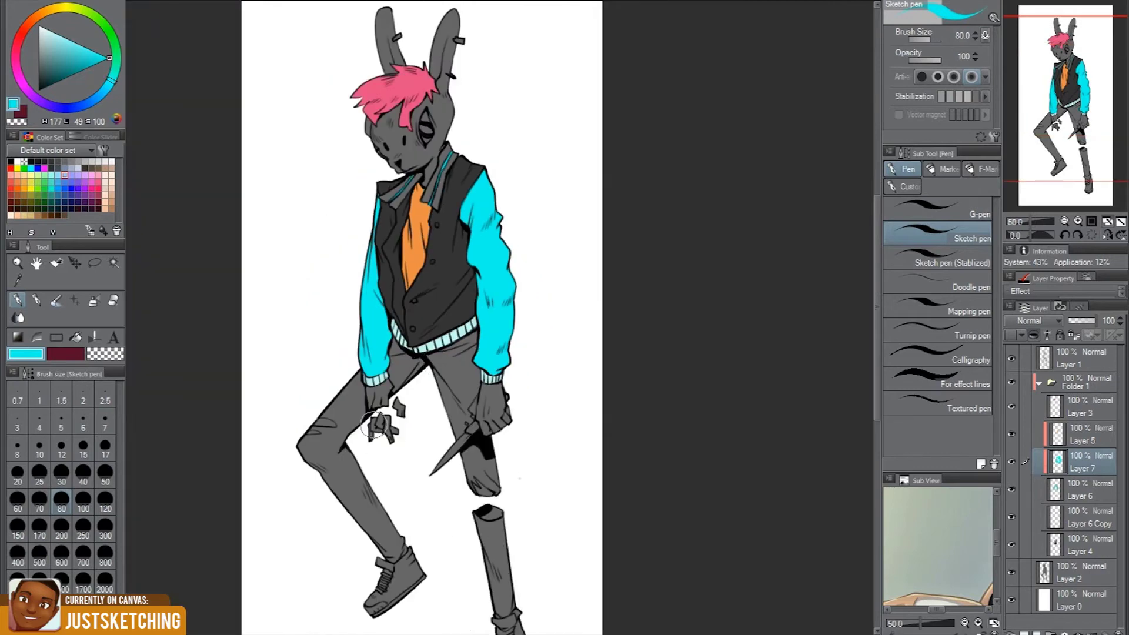
scroll(375, 306, up, 1)
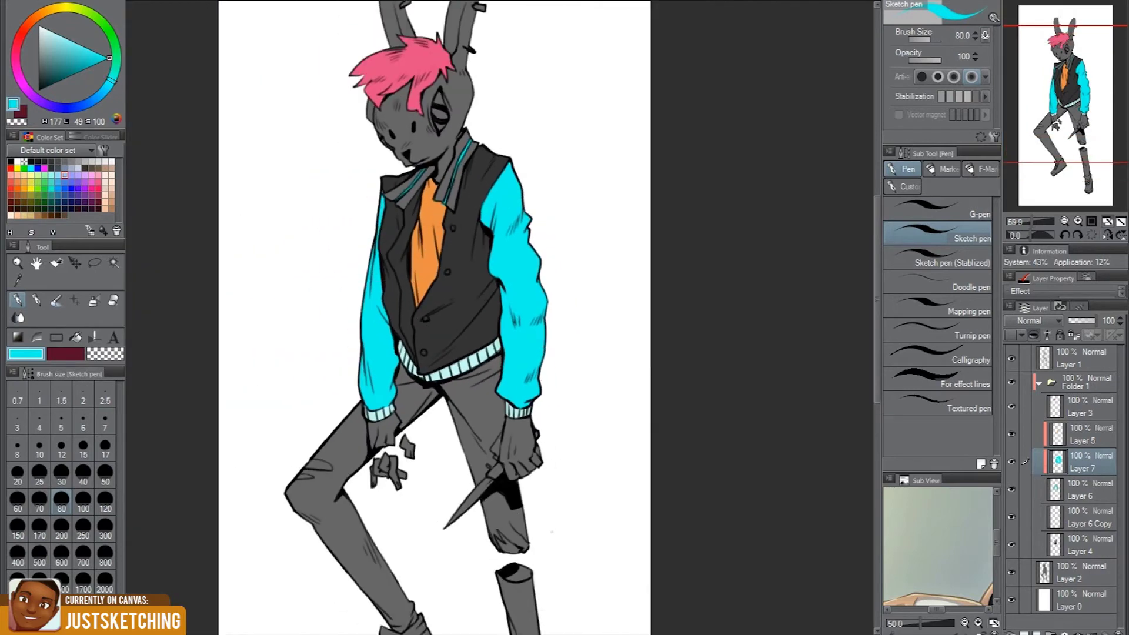
On a new trousers layer, shade the left thigh with the watercolour brush and pick orange-brown
key(ctrl+shift+n)
scroll(372, 410, down, 1)
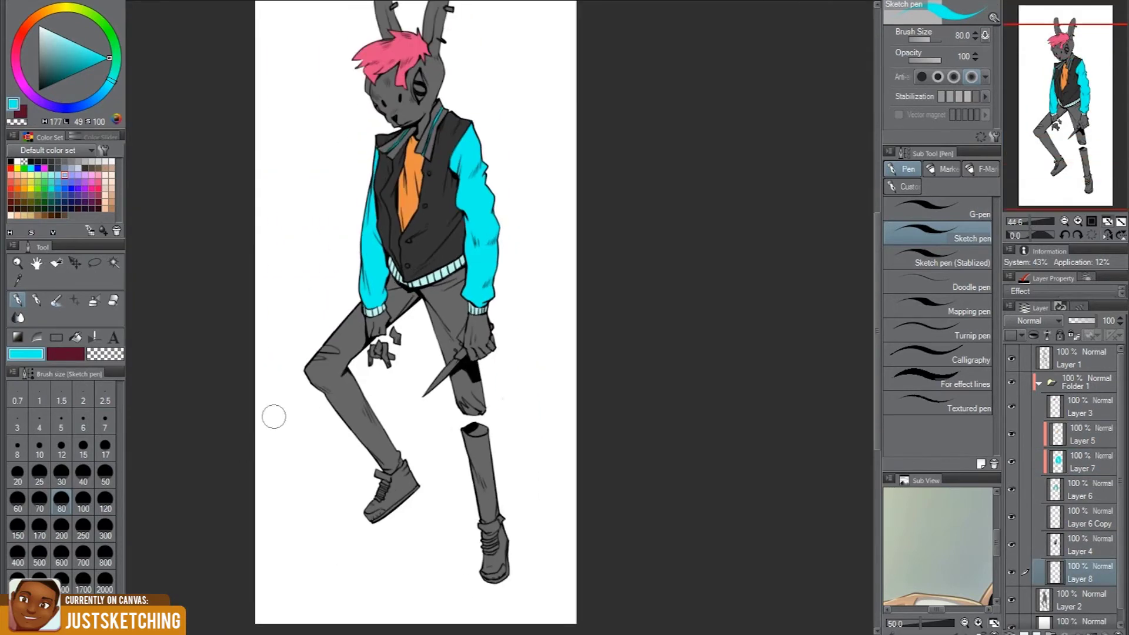
scroll(155, 333, down, 1)
key(b)
scroll(349, 343, up, 2)
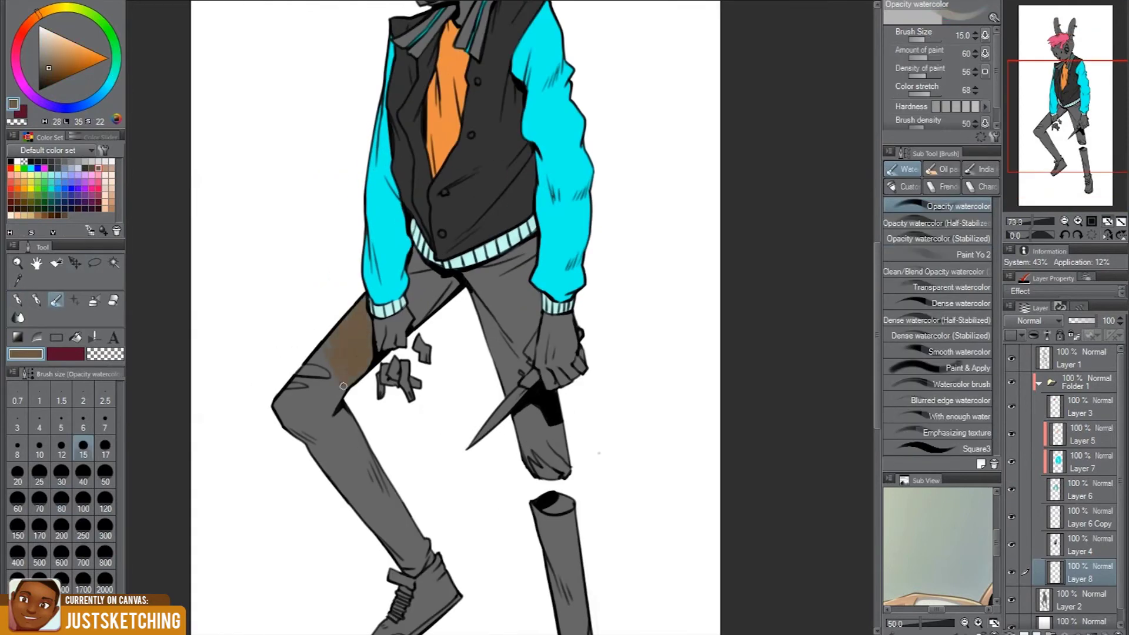
scroll(343, 386, down, 3)
scroll(499, 312, up, 1)
drag(353, 311, 333, 400)
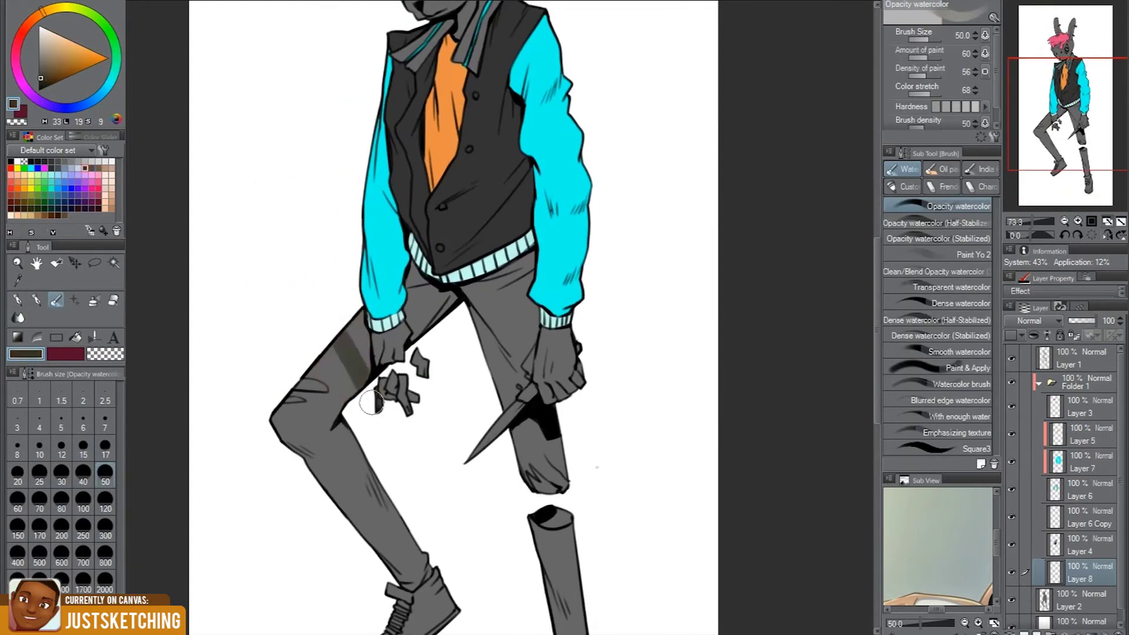
scroll(416, 333, down, 1)
click(18, 195)
scroll(353, 294, up, 1)
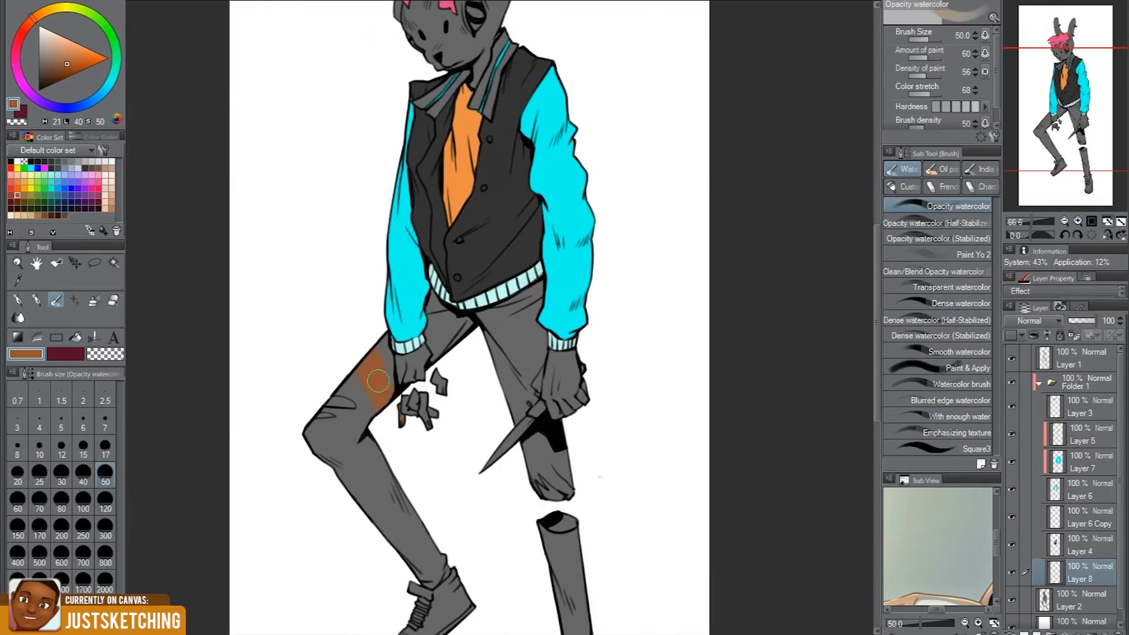
Fill the trouser legs and the remaining trouser areas orange-brown
scroll(232, 312, down, 1)
scroll(335, 277, up, 2)
key(g)
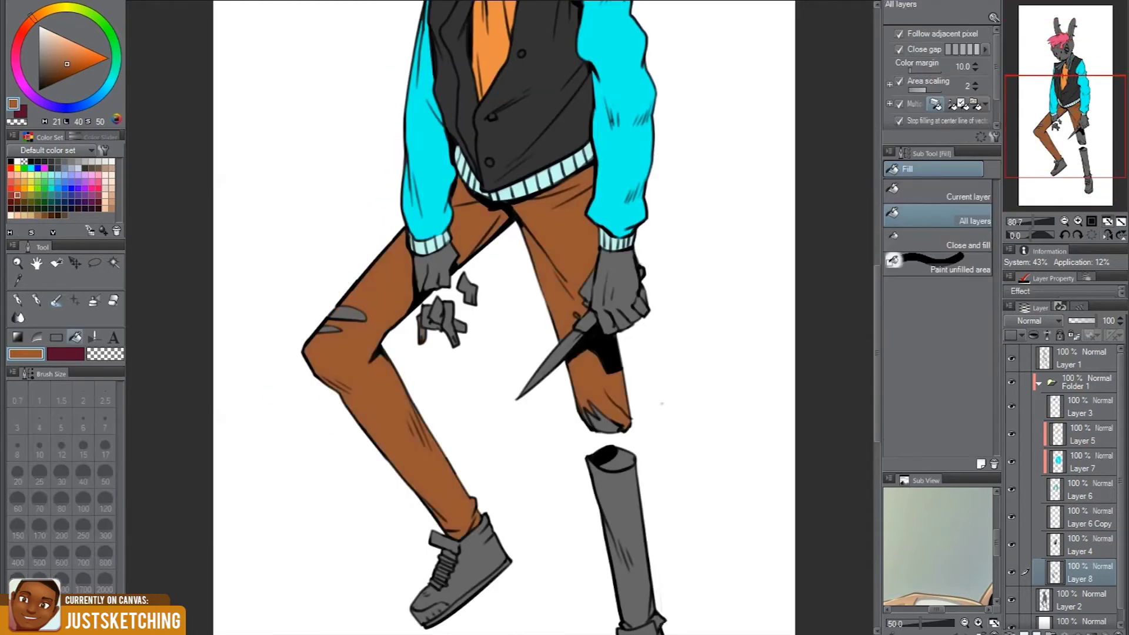
click(612, 530)
click(600, 388)
drag(588, 352, 537, 203)
Open a second side-by-side view of the canvas with Window > Canvas > New window
key(p)
scroll(516, 496, down, 2)
scroll(516, 497, up, 2)
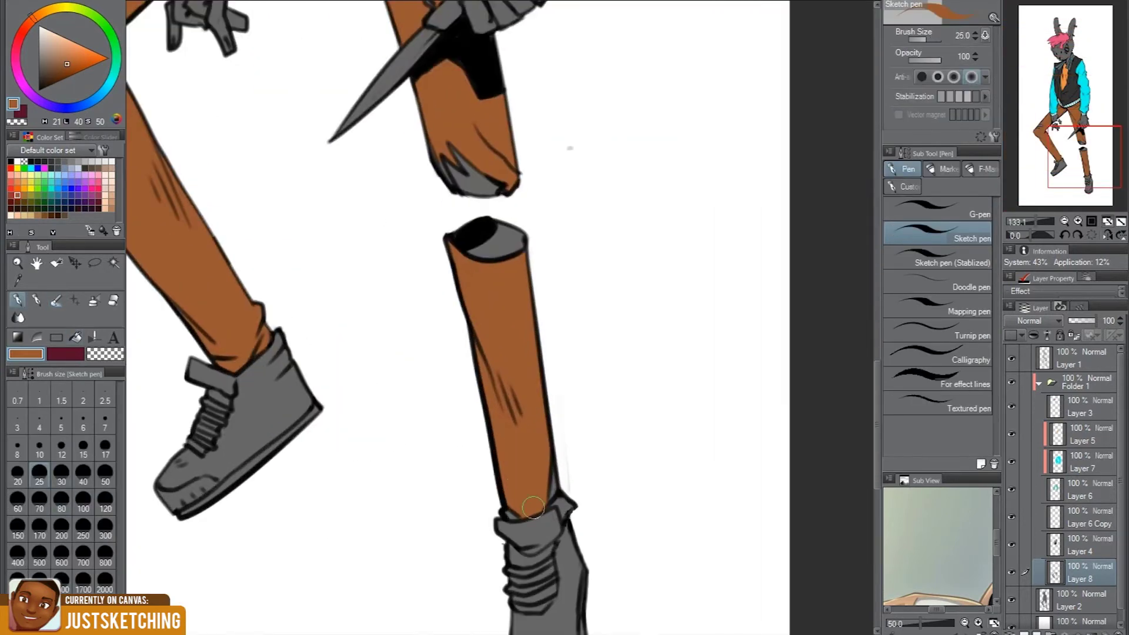
scroll(516, 496, down, 2)
scroll(517, 496, down, 1)
click(471, 58)
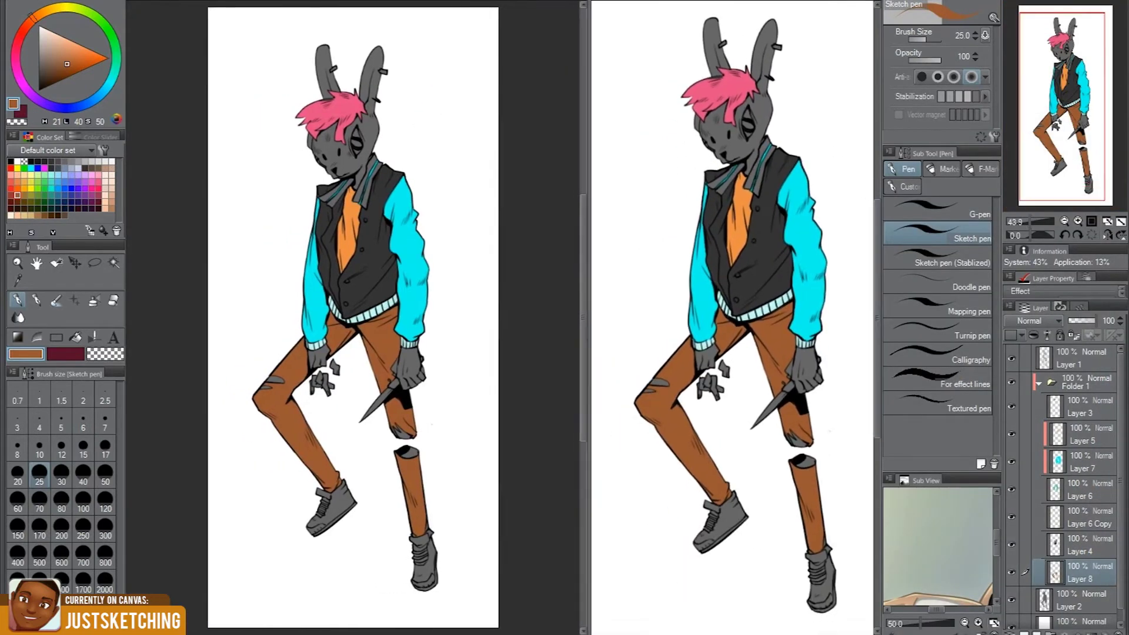
Set a large brush size and add a new layer for the skin colour
scroll(304, 266, up, 3)
scroll(303, 265, up, 5)
scroll(477, 404, down, 2)
scroll(477, 403, up, 3)
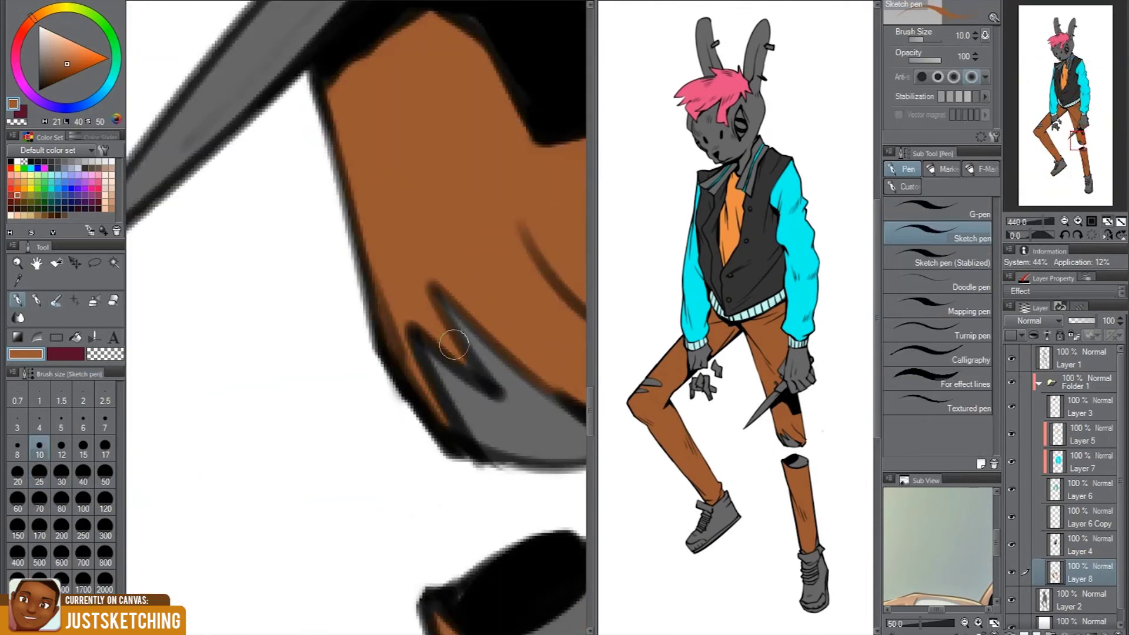
scroll(485, 393, down, 5)
scroll(485, 393, up, 4)
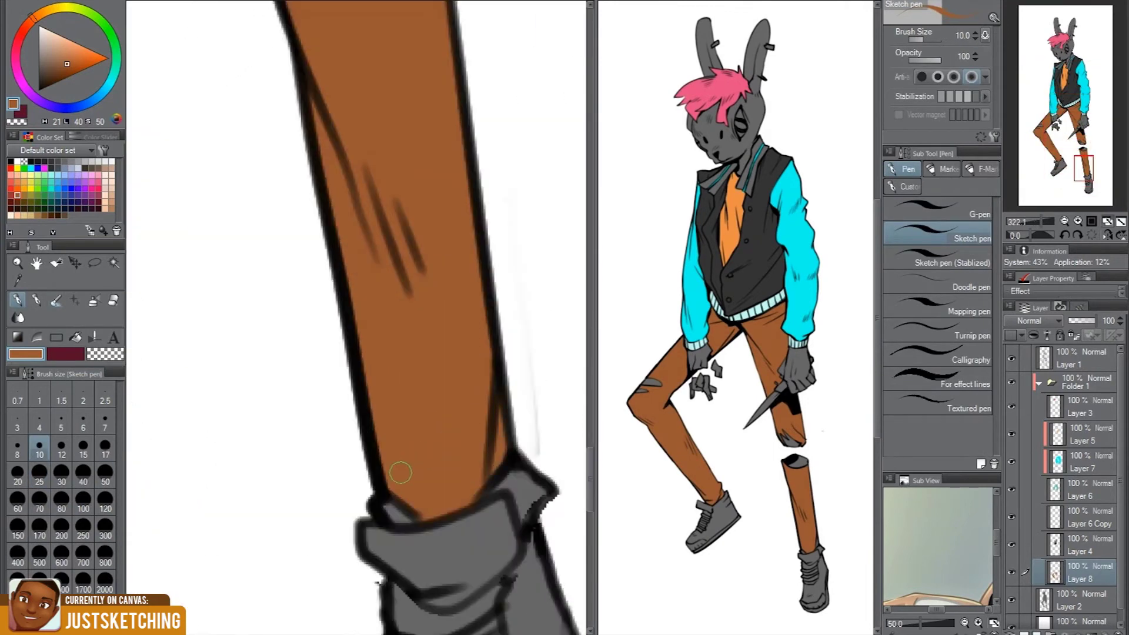
scroll(403, 462, down, 1)
scroll(403, 461, down, 3)
scroll(523, 386, up, 5)
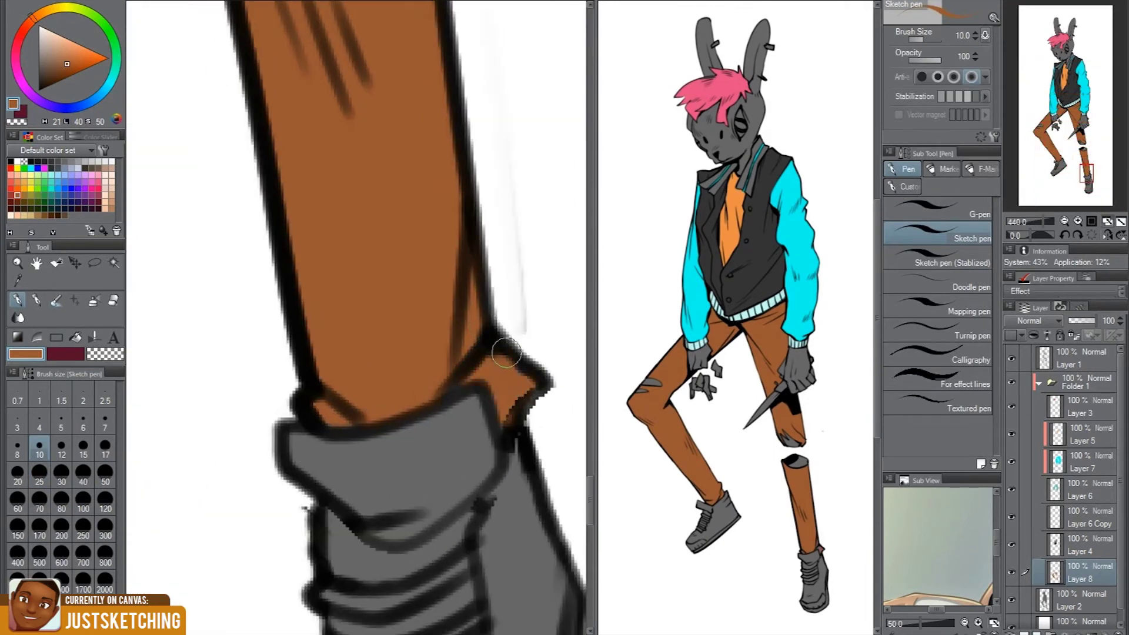
scroll(506, 353, down, 3)
scroll(378, 257, down, 3)
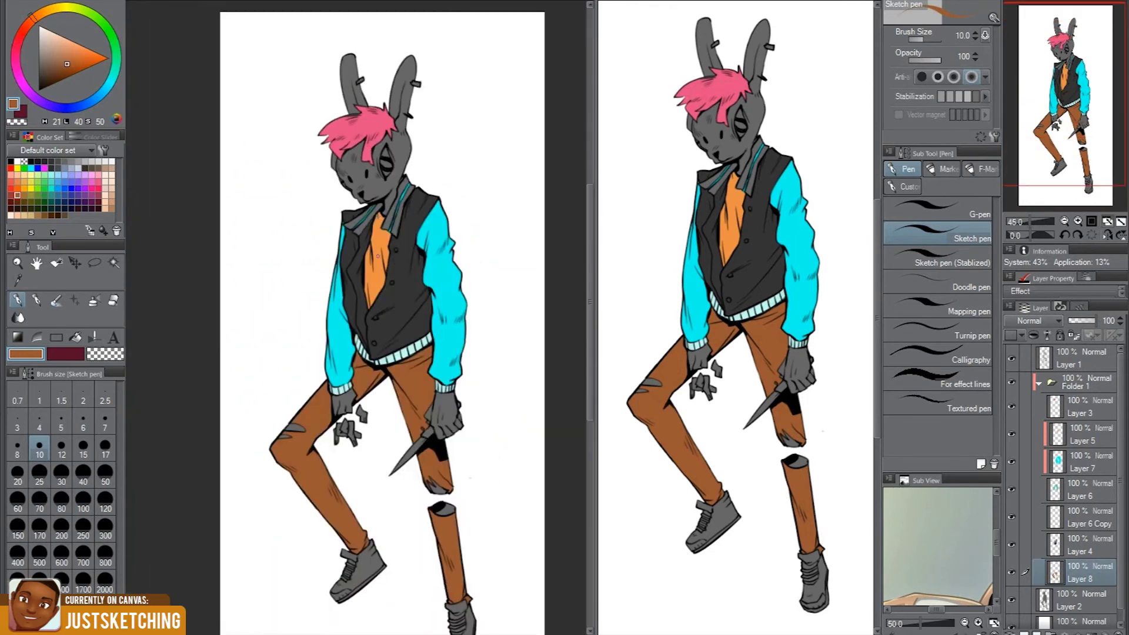
click(82, 504)
key(ctrl+shift+n)
Paint the head and ears peach, undoing the first olive-green trial colour
scroll(376, 236, up, 1)
drag(306, 18, 448, 239)
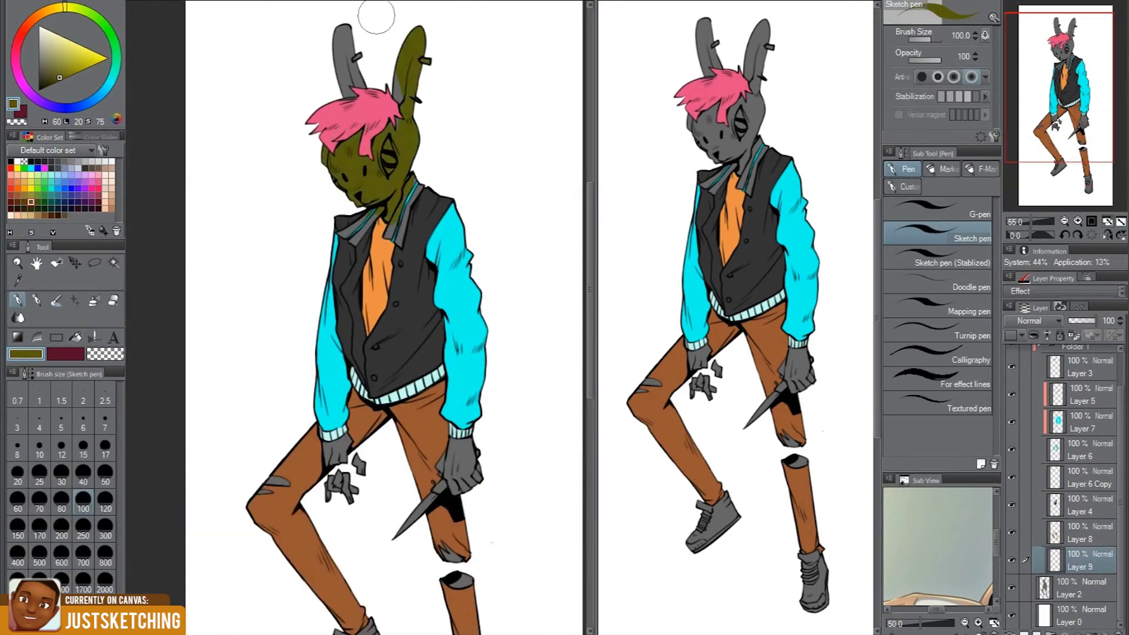
key(ctrl+z)
drag(365, 134, 393, 376)
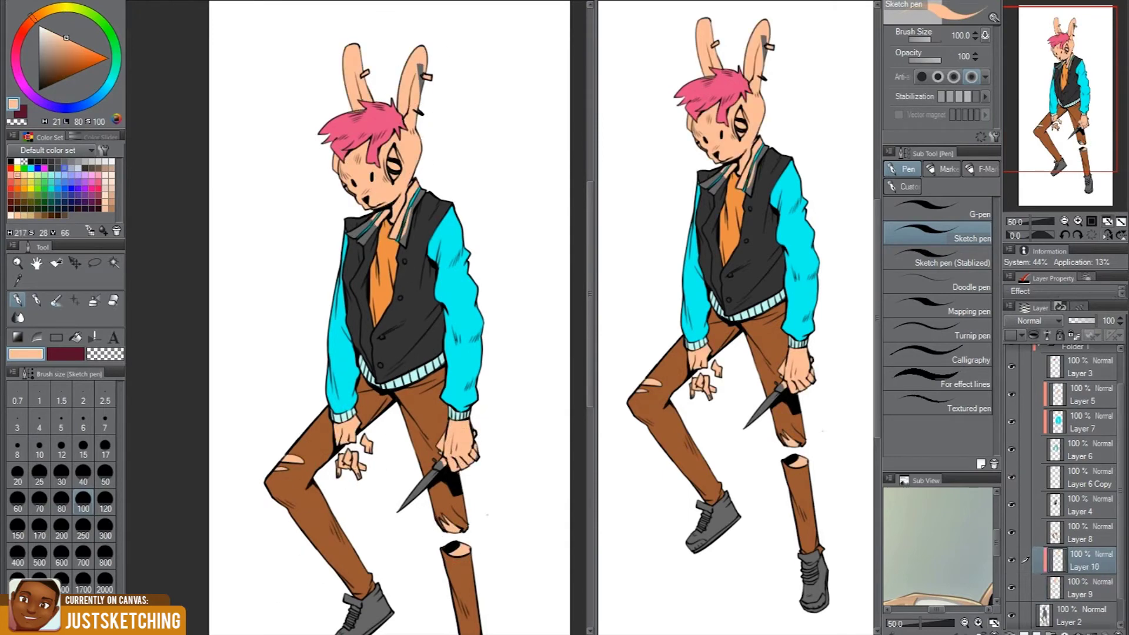
Shift the skin to lilac-pink, erase stray colour by the knife hand, and merge the layer down
key(g)
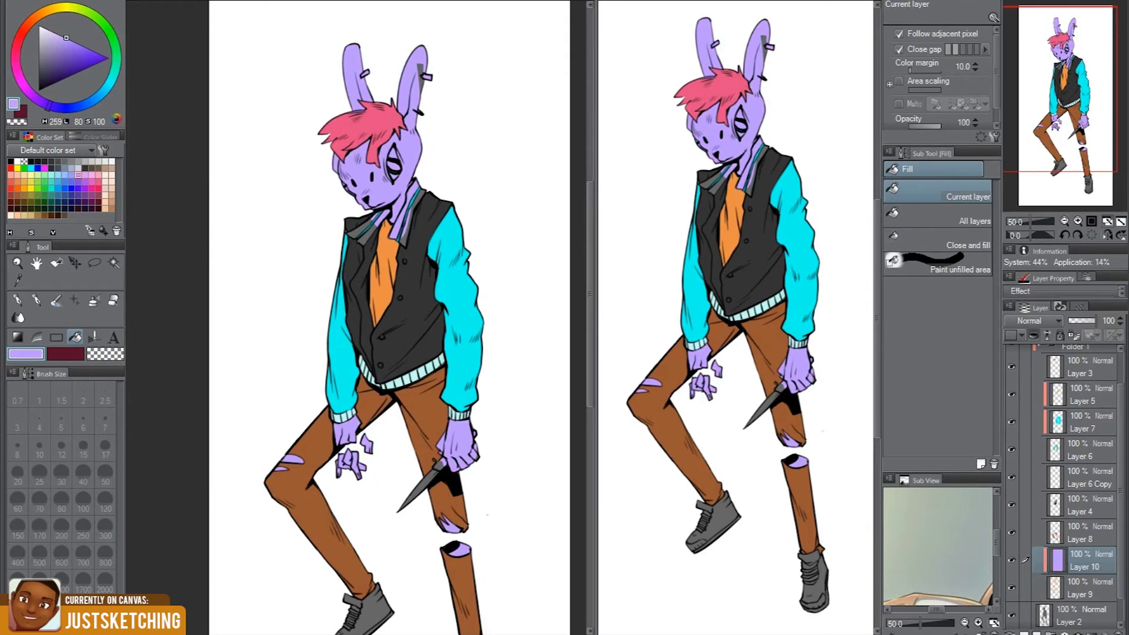
click(60, 42)
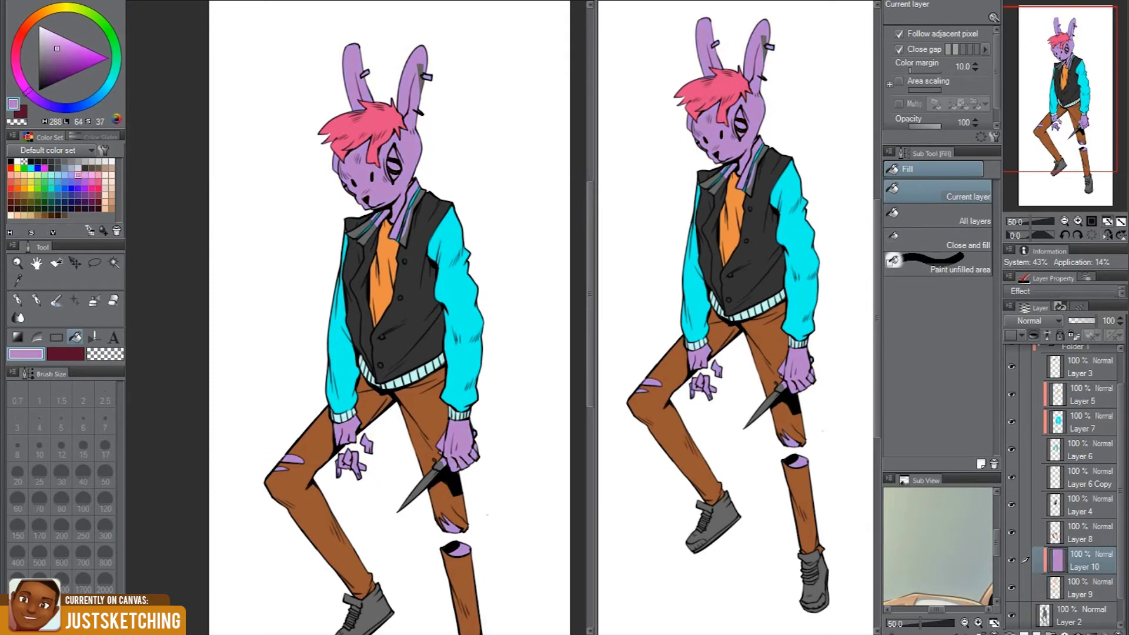
key(e)
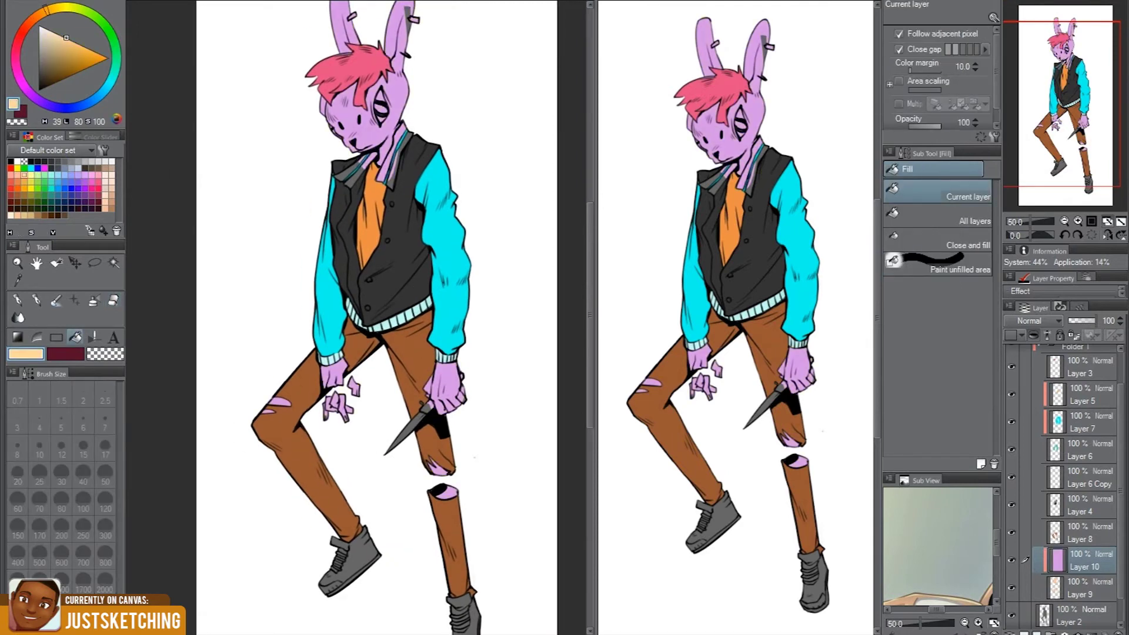
scroll(558, 291, up, 3)
scroll(557, 291, up, 3)
drag(386, 400, 390, 416)
key(ctrl+e)
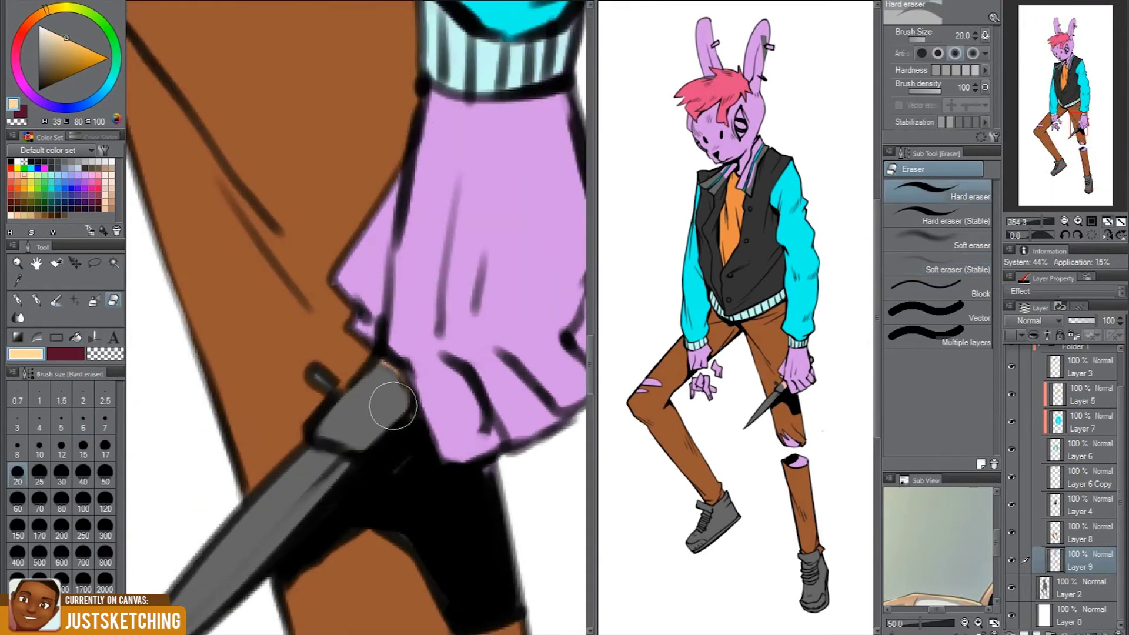
Erase the stray purple from the neck edge by the collar
scroll(517, 252, down, 2)
scroll(518, 259, down, 2)
key(p)
alt+click(464, 330)
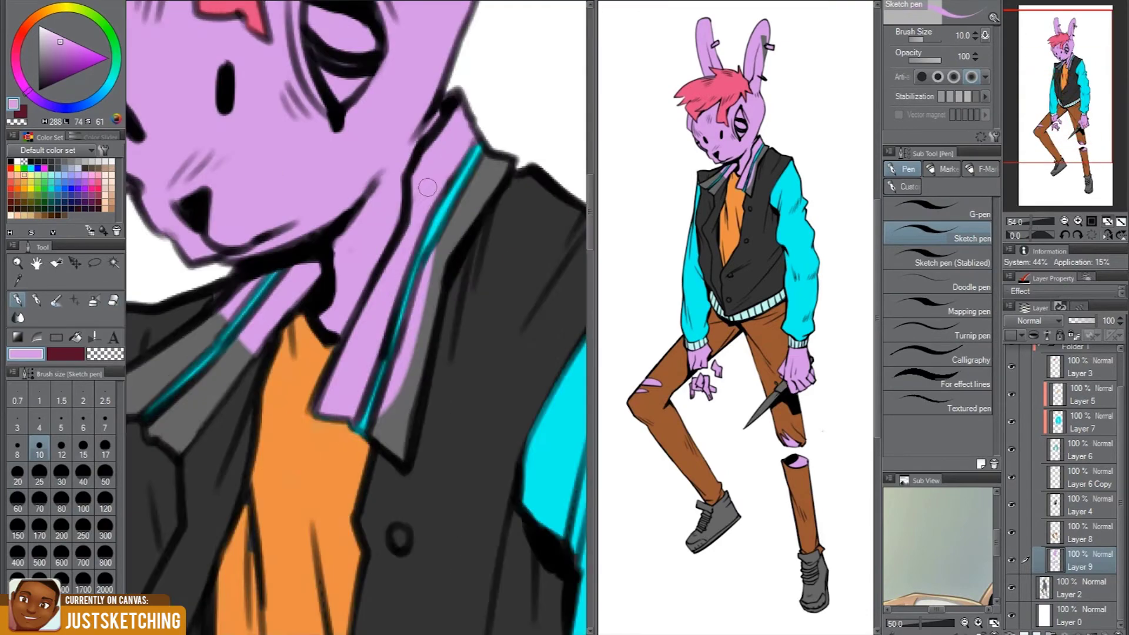
key(e)
scroll(427, 187, down, 1)
drag(419, 170, 405, 201)
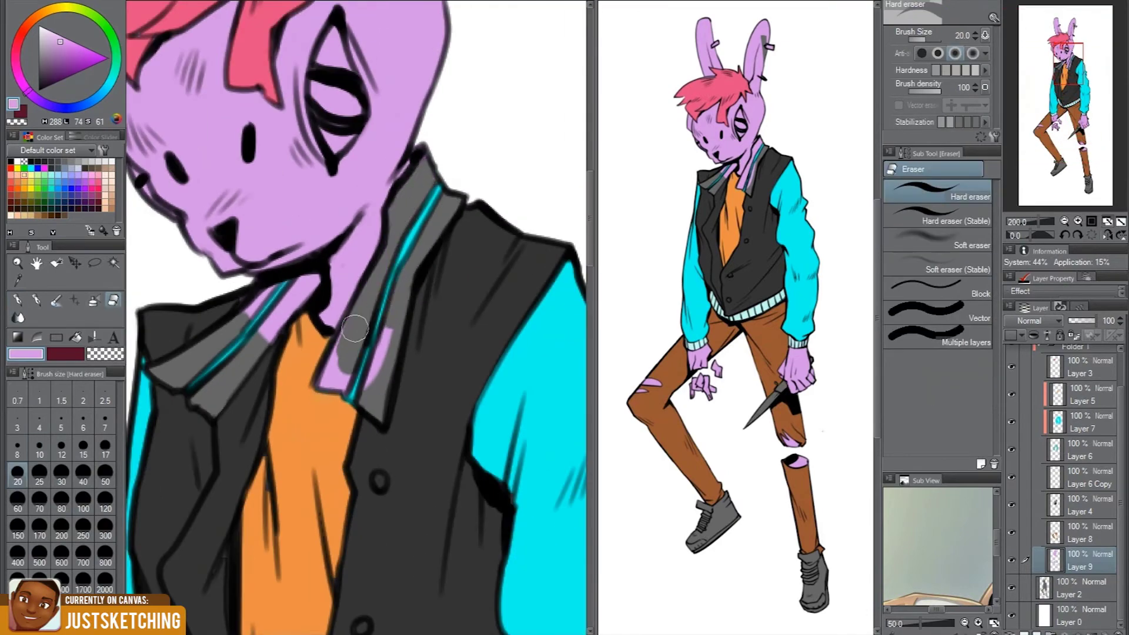
Choose light cyan on the Layer 6 Copy layer and set the pen size to 10
scroll(355, 328, down, 2)
scroll(354, 328, down, 2)
key(p)
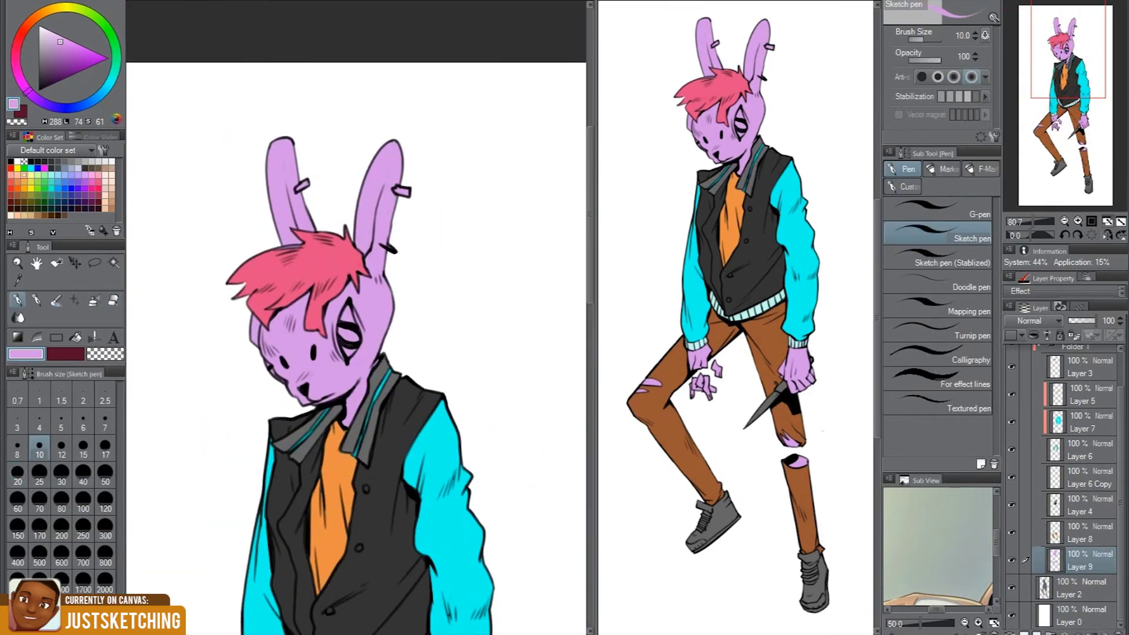
click(83, 472)
scroll(353, 318, up, 2)
alt+click(405, 88)
click(1089, 477)
scroll(406, 97, up, 2)
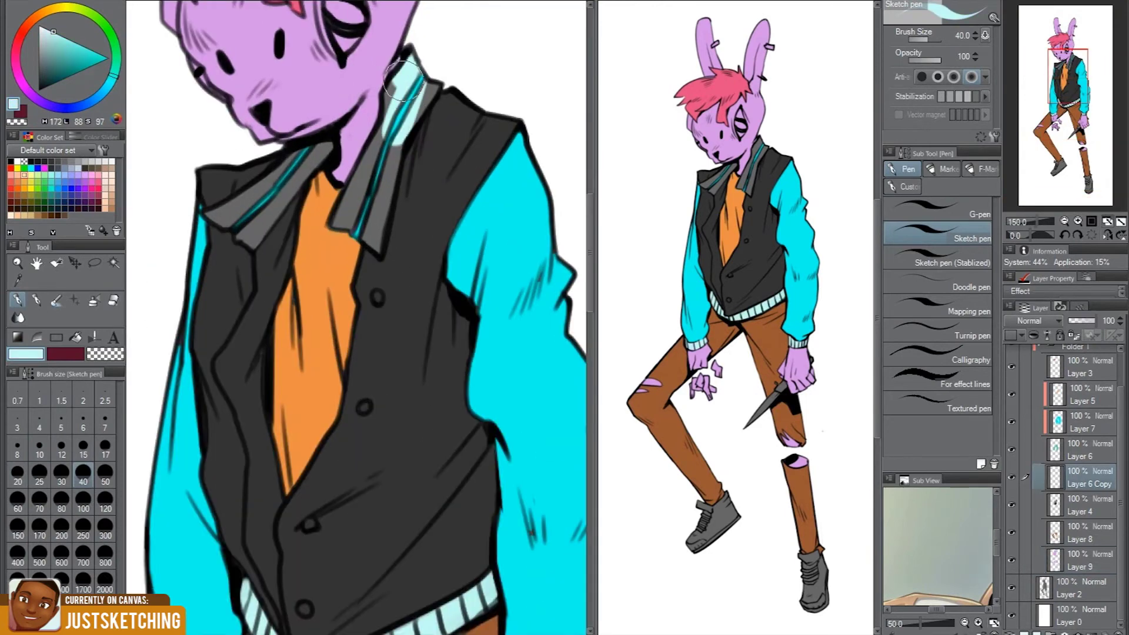
scroll(405, 96, up, 2)
click(18, 473)
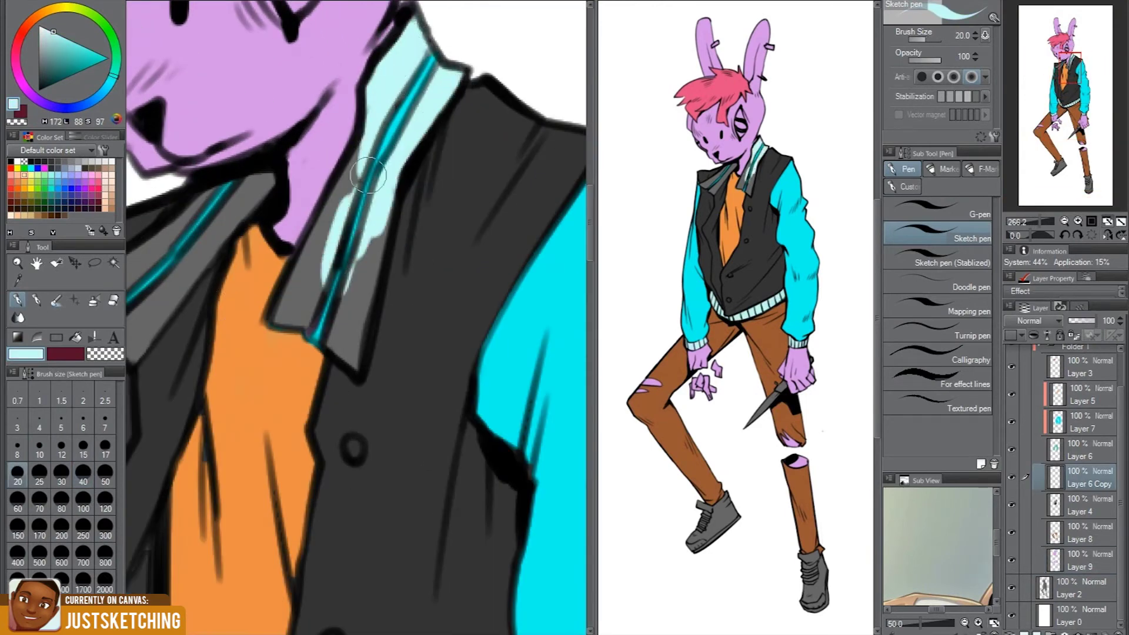
scroll(306, 275, up, 1)
key(bracketleft)
key(bracketleft)
key(bracketleft)
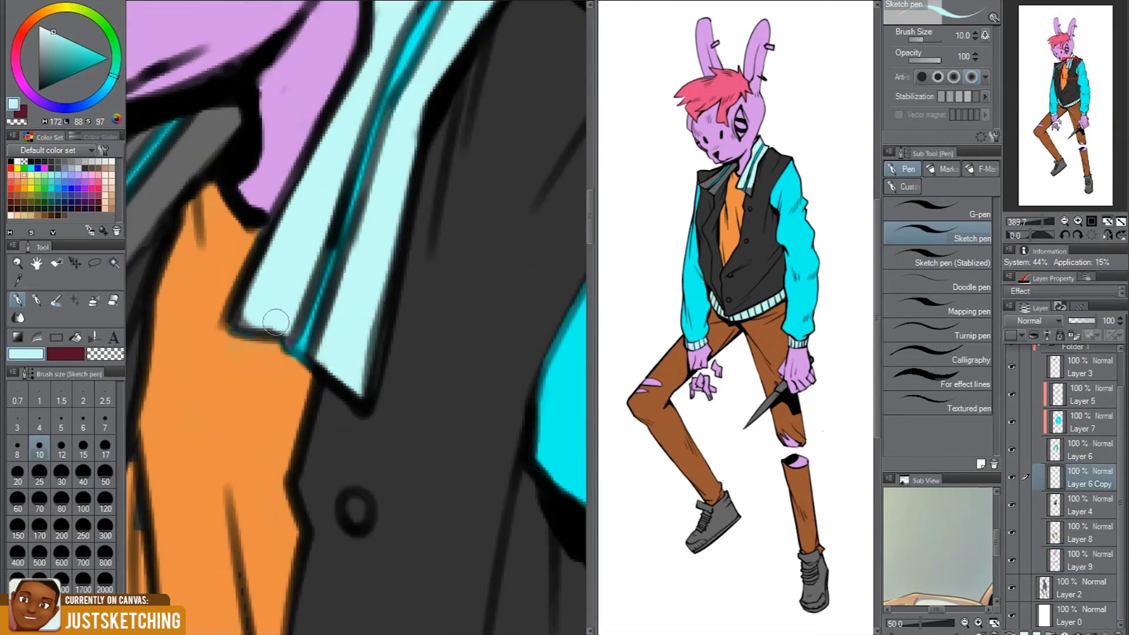
scroll(426, 214, down, 1)
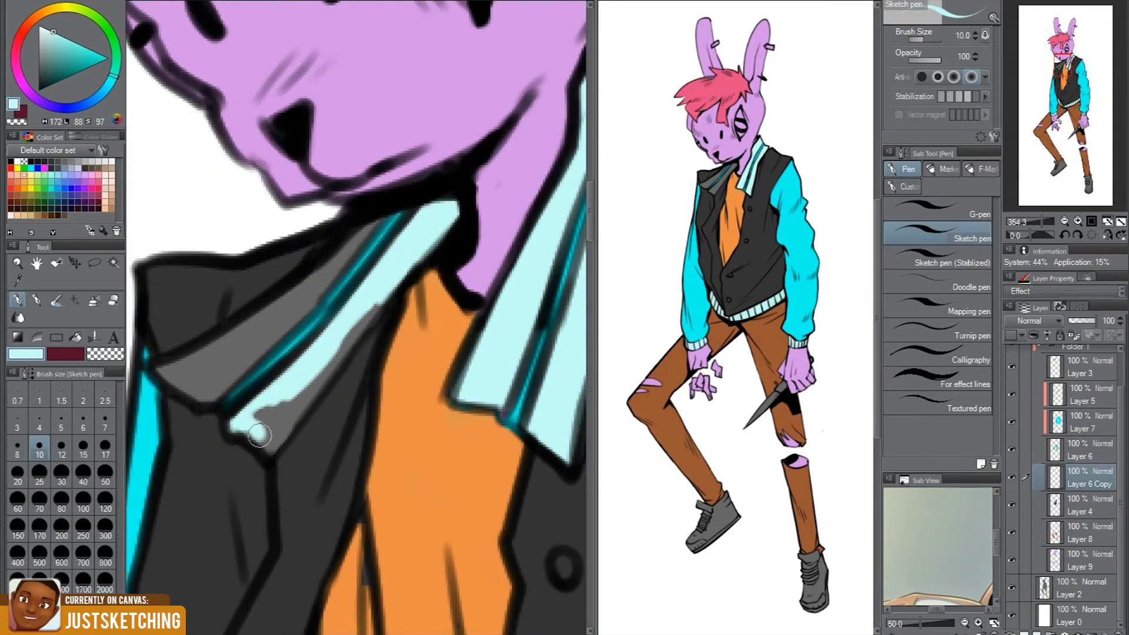
Paint light cyan over the collar and along its lower edge
click(250, 425)
scroll(305, 353, down, 1)
scroll(353, 294, up, 1)
click(341, 306)
scroll(367, 289, up, 1)
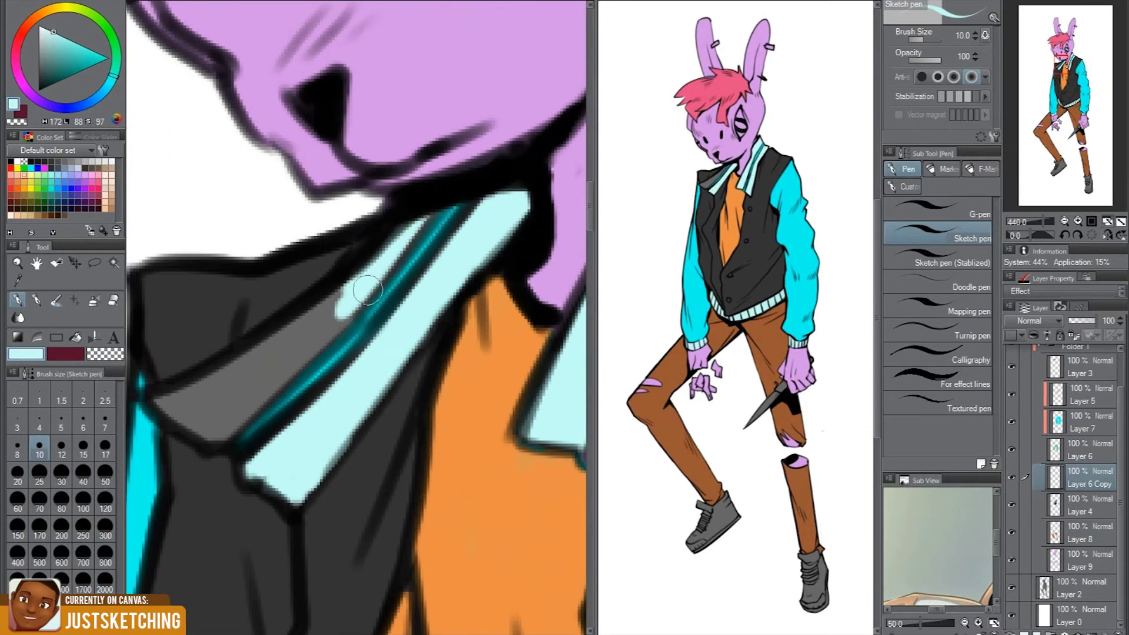
drag(357, 318, 187, 400)
scroll(284, 383, down, 5)
scroll(353, 389, up, 1)
scroll(412, 391, down, 3)
scroll(451, 395, down, 1)
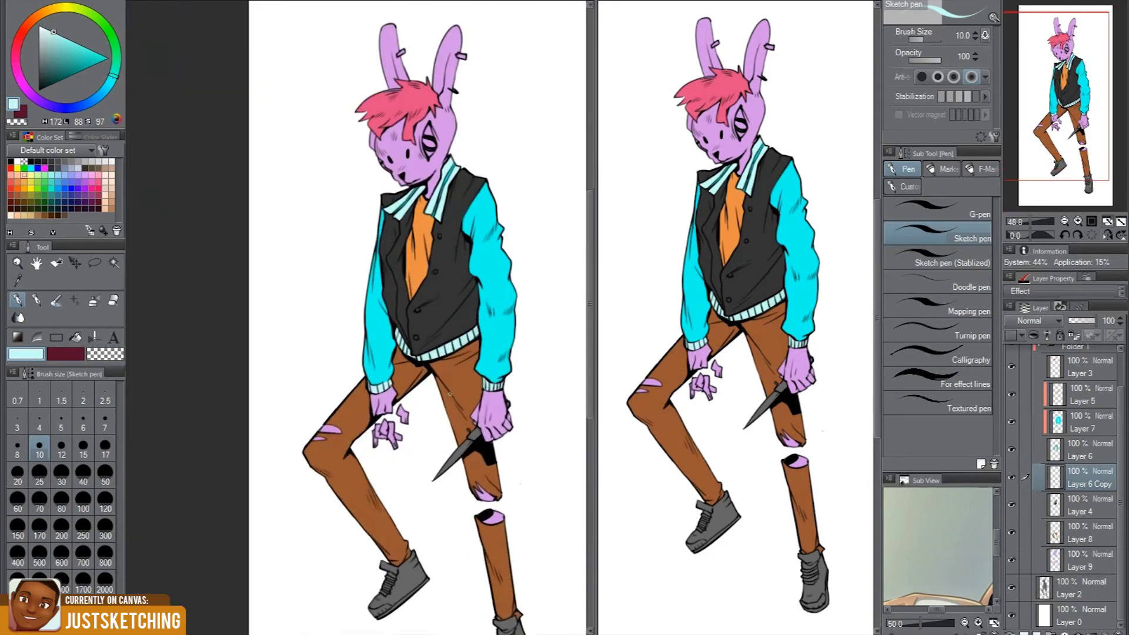
scroll(450, 394, up, 3)
scroll(412, 394, up, 3)
scroll(374, 395, down, 2)
scroll(373, 395, up, 1)
scroll(411, 353, down, 4)
scroll(462, 262, down, 2)
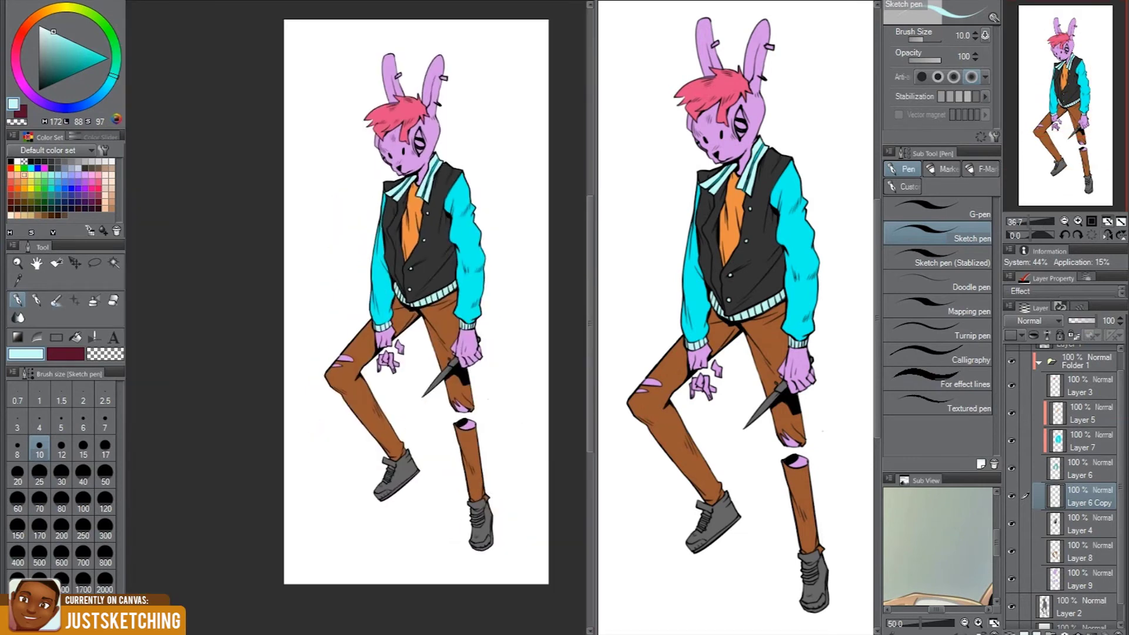
Add a new layer for the eye and pick a dark grey colour
key(ctrl+shift+n)
scroll(411, 147, up, 4)
alt+click(383, 265)
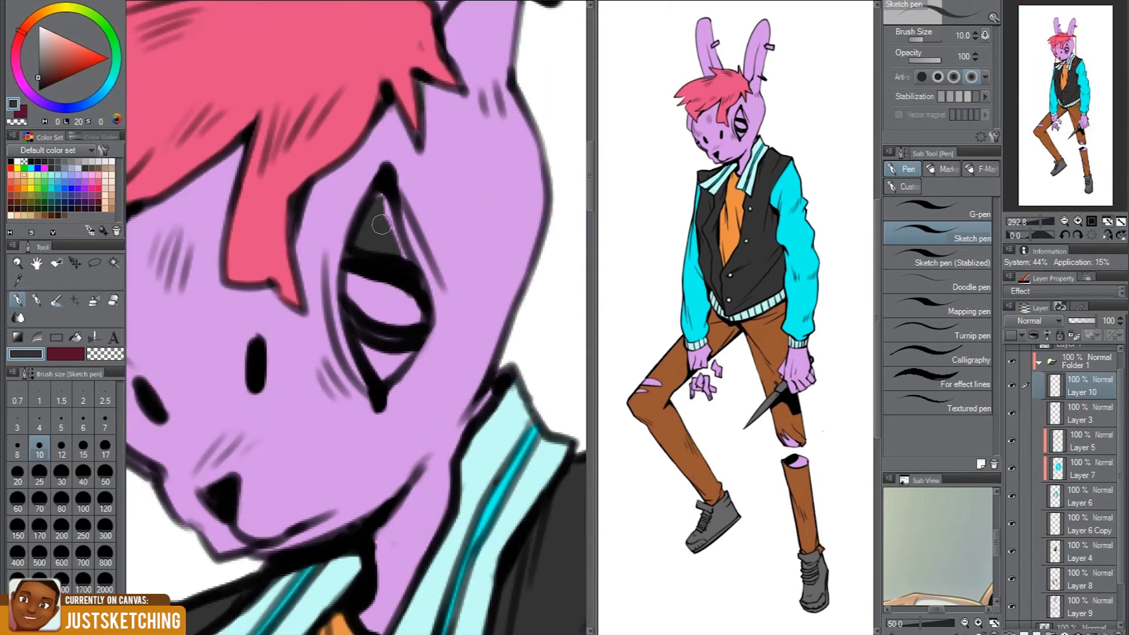
Paint the rabbit's eye pink and erase any overspill
scroll(381, 376, up, 3)
scroll(393, 398, down, 2)
scroll(400, 377, down, 1)
scroll(403, 365, up, 1)
scroll(407, 359, down, 1)
scroll(322, 302, up, 2)
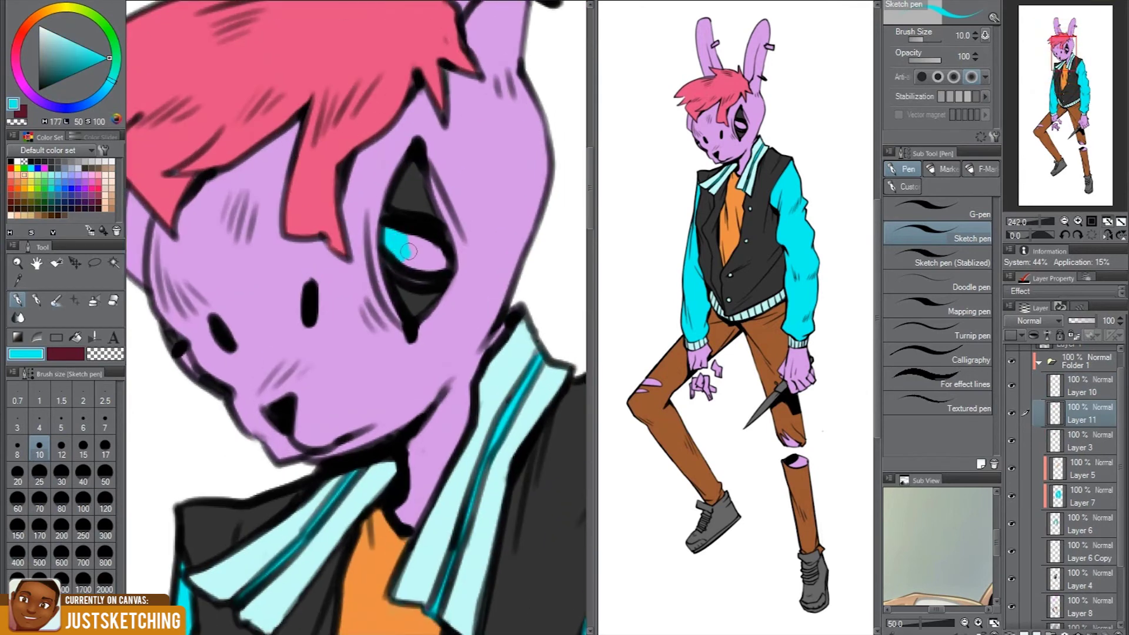
scroll(376, 270, down, 3)
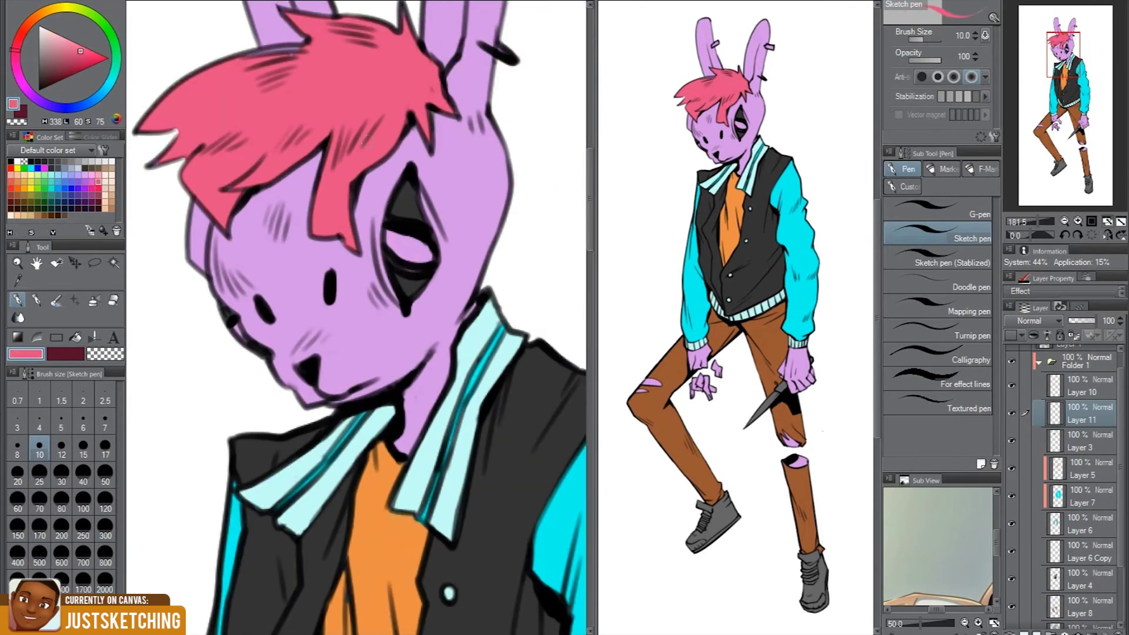
drag(394, 241, 418, 250)
scroll(242, 312, up, 2)
key(e)
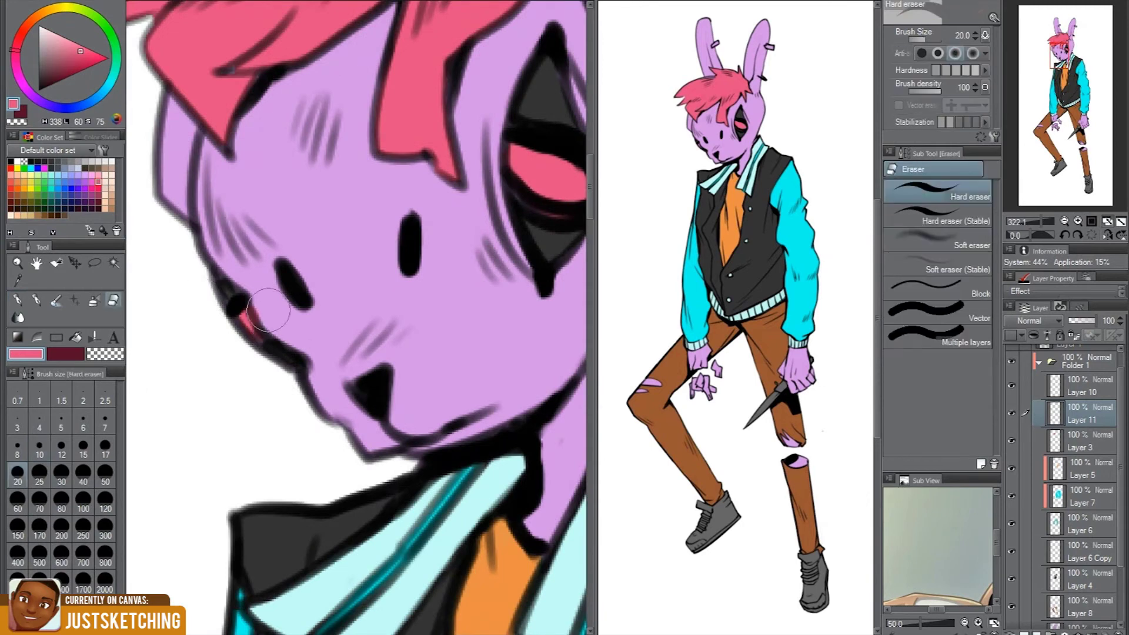
scroll(235, 306, down, 5)
scroll(441, 420, up, 3)
Fill the knife blade yellow on a new layer
click(24, 182)
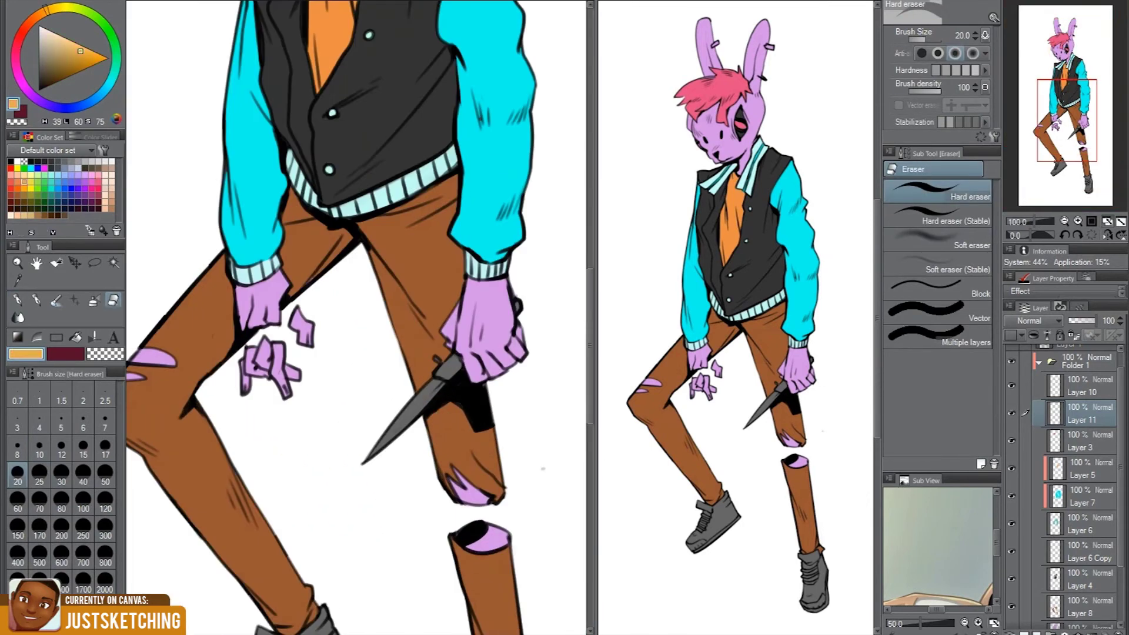
key(g)
key(ctrl+shift+n)
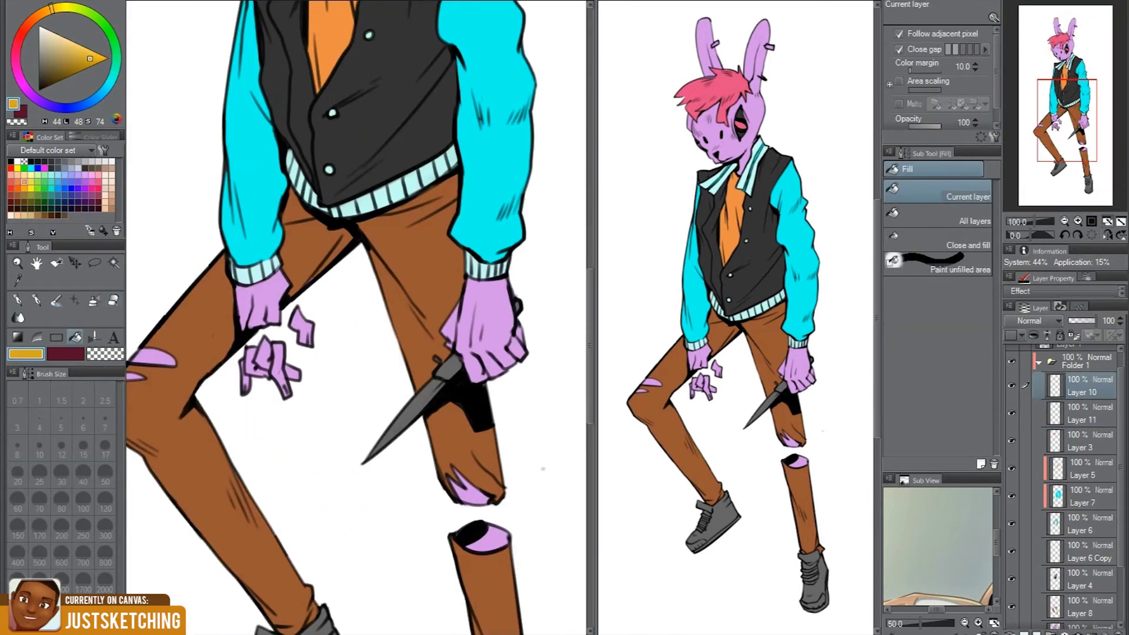
key(ctrl+g)
scroll(425, 395, up, 2)
click(412, 411)
key(p)
scroll(411, 411, up, 3)
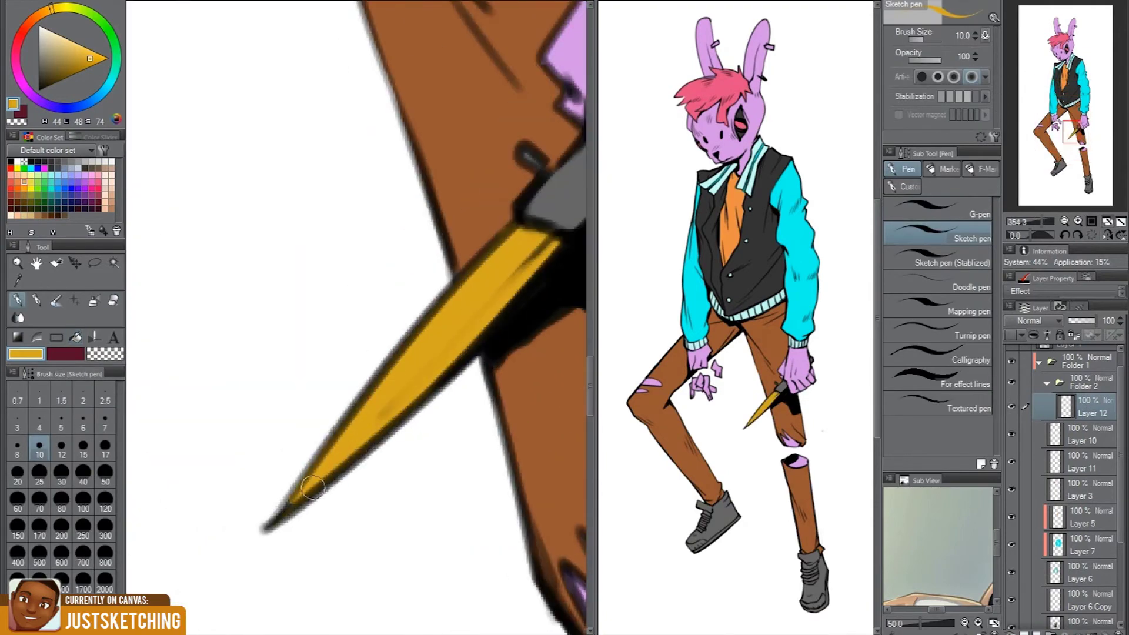
scroll(353, 294, down, 3)
Fill the knife hilt teal on another new layer
click(74, 71)
key(g)
key(ctrl+shift+n)
scroll(353, 317, down, 3)
click(420, 406)
key(p)
scroll(420, 406, up, 5)
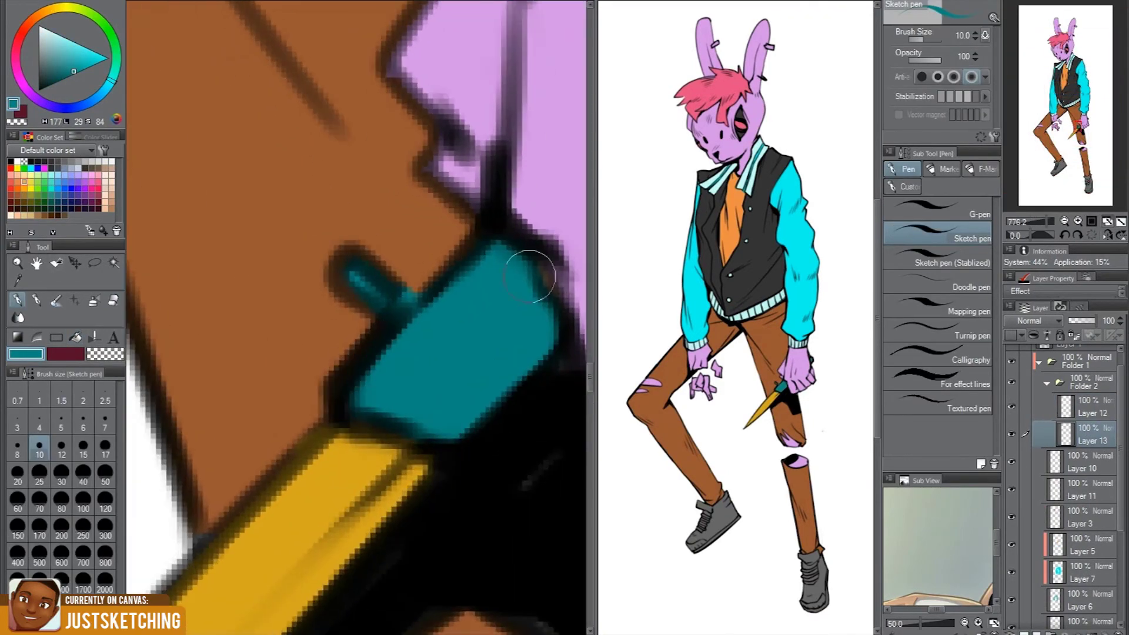
scroll(461, 320, down, 5)
scroll(393, 280, down, 3)
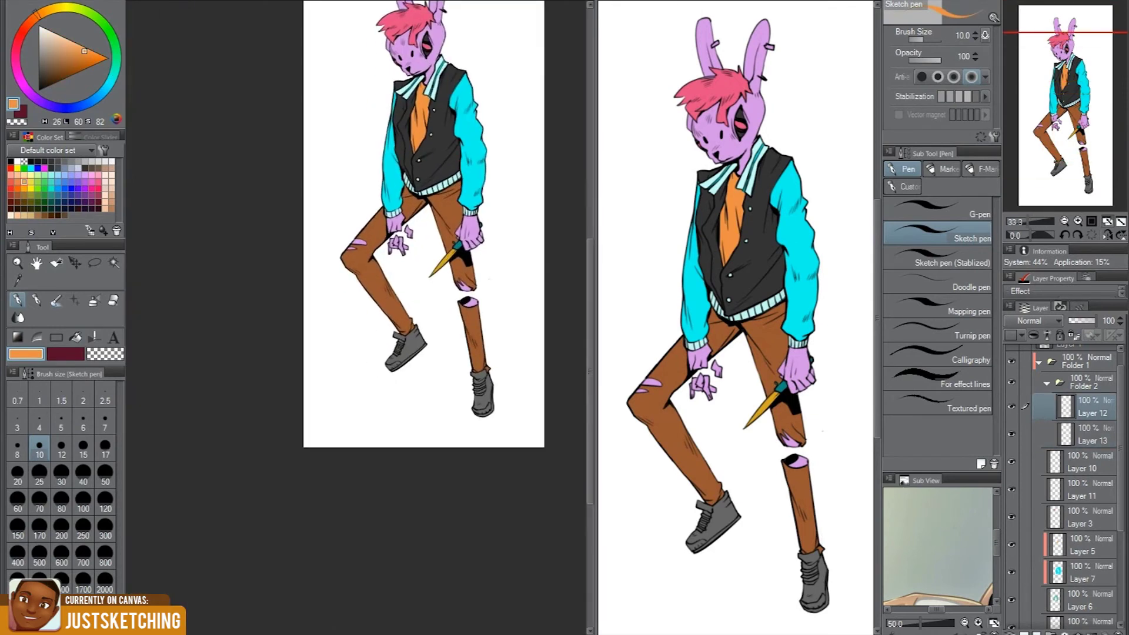
scroll(1065, 488, down, 2)
scroll(1065, 488, down, 2)
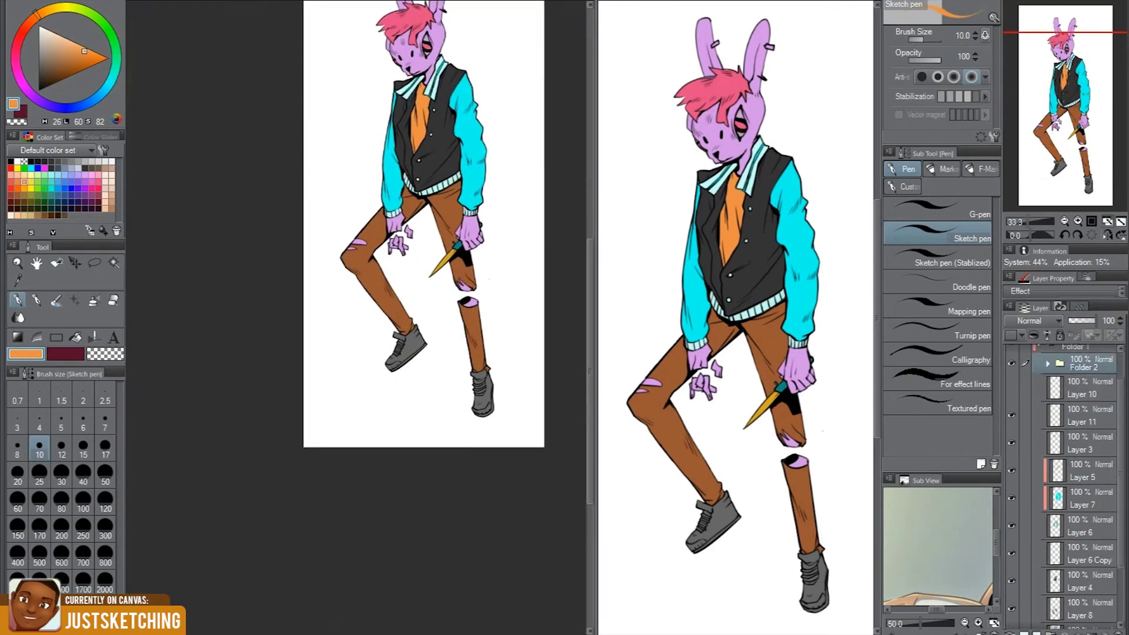
scroll(1065, 488, down, 2)
scroll(1064, 488, up, 2)
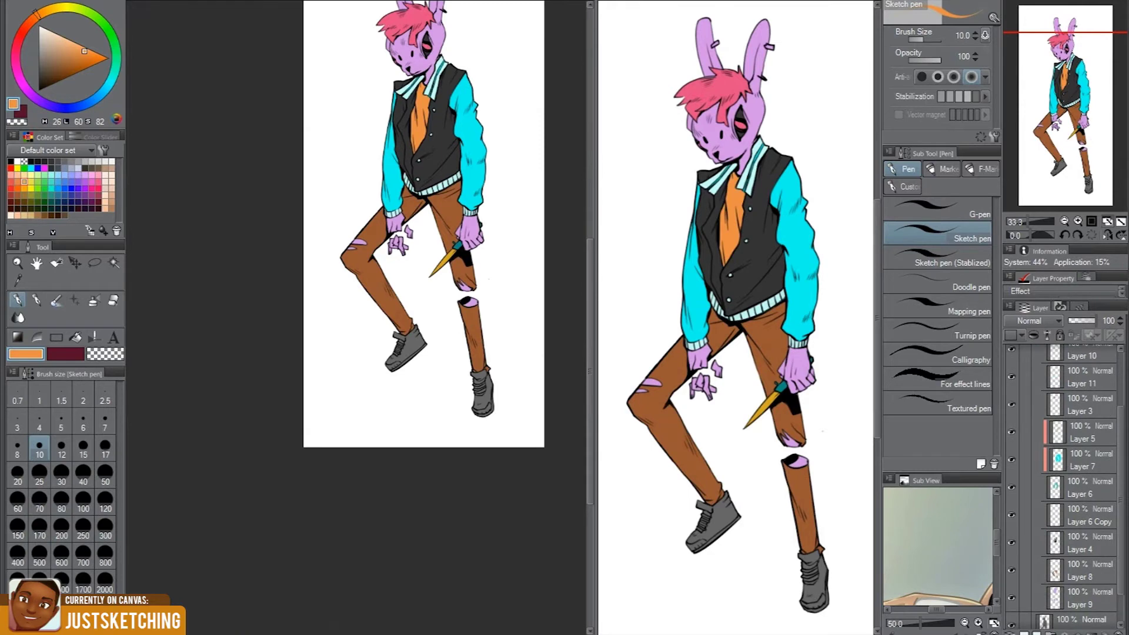
Paint both shoes orange on a new layer
key(ctrl+shift+n)
scroll(353, 316, up, 3)
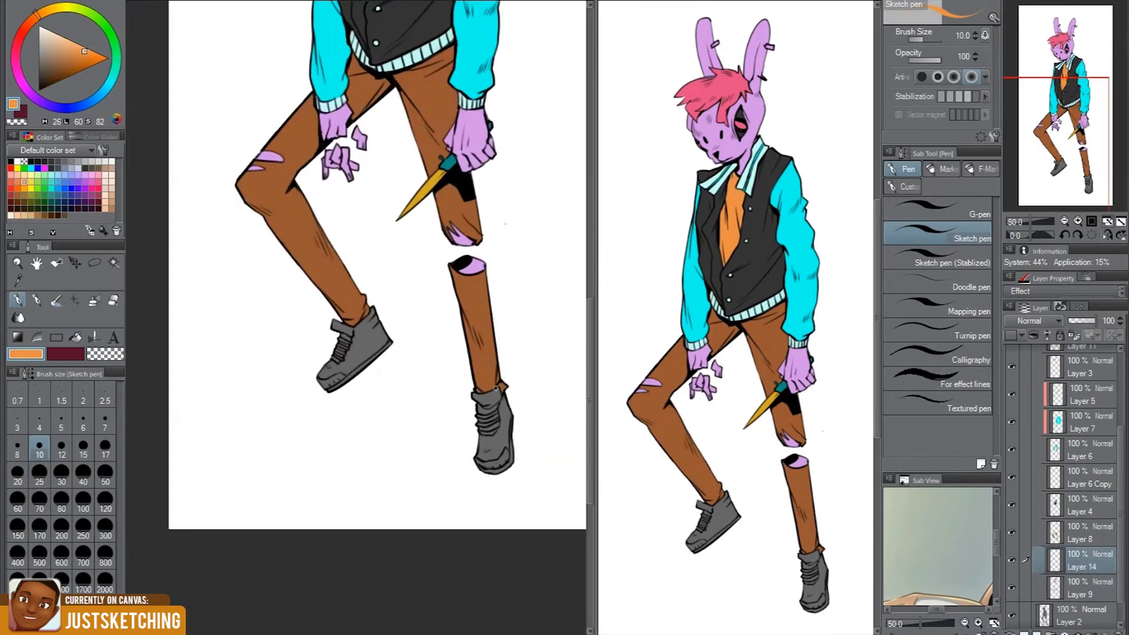
scroll(353, 315, up, 2)
drag(265, 330, 320, 245)
drag(494, 406, 512, 500)
scroll(412, 458, down, 2)
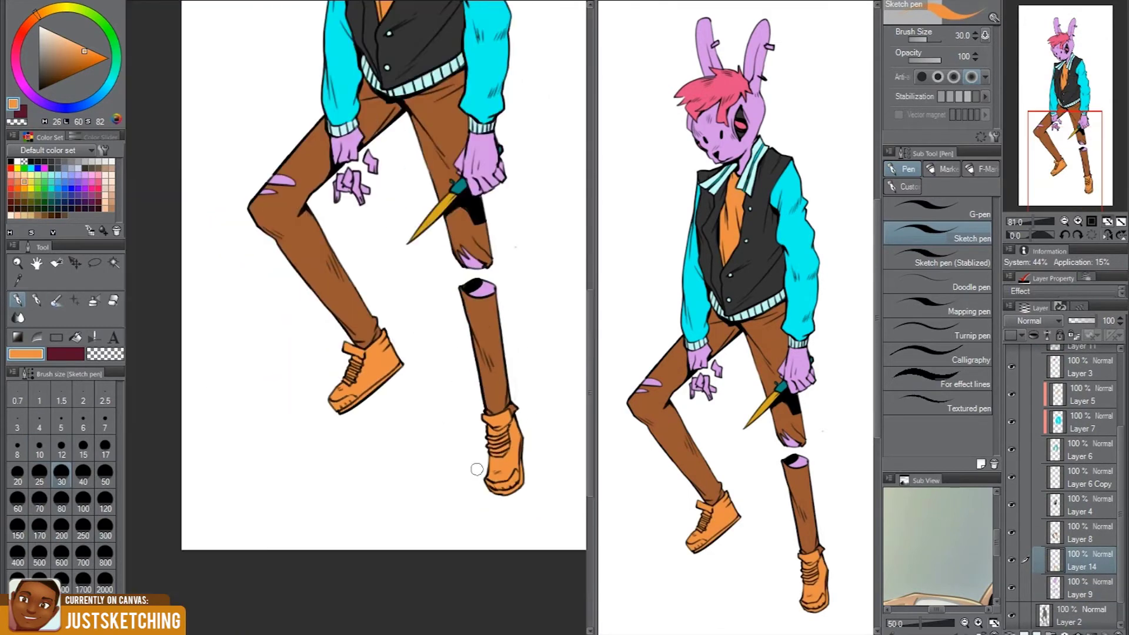
scroll(400, 459, down, 1)
scroll(393, 445, up, 2)
Shade along the right shoe's sole in dark brown
click(51, 215)
scroll(353, 412, up, 2)
scroll(382, 512, down, 1)
scroll(484, 461, up, 2)
mouse_move(484, 461)
mouse_down()
mouse_move(469, 524)
mouse_move(396, 575)
mouse_move(353, 565)
mouse_up()
scroll(511, 451, down, 2)
scroll(512, 452, down, 2)
scroll(350, 494, up, 3)
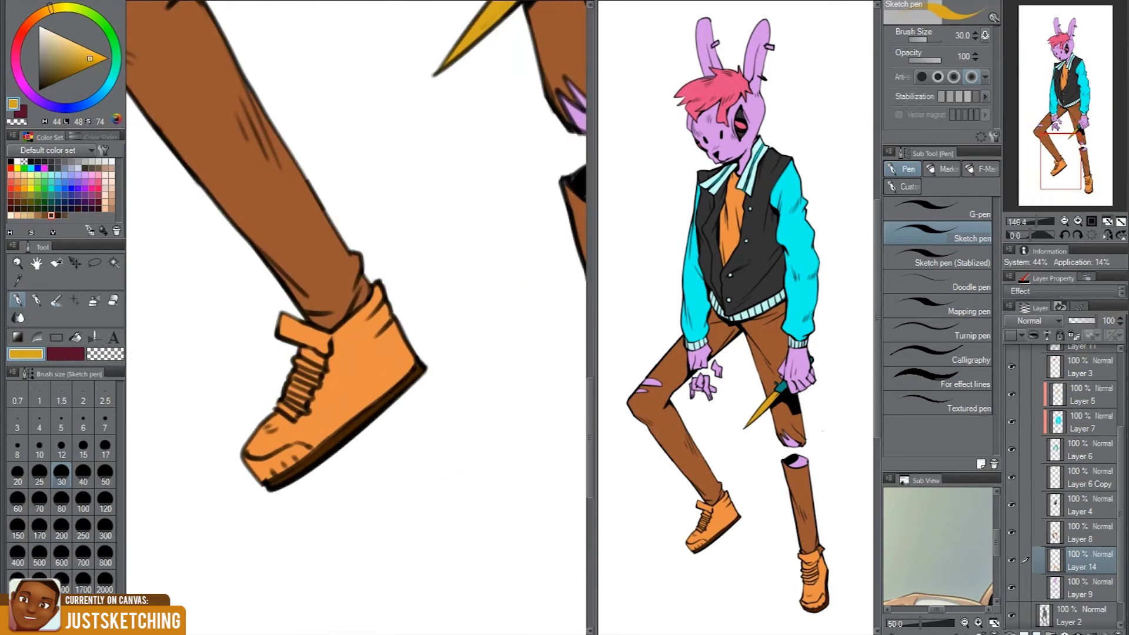
scroll(308, 360, up, 2)
Paint yellow laces on the left and right shoes
click(965, 211)
drag(286, 351, 309, 359)
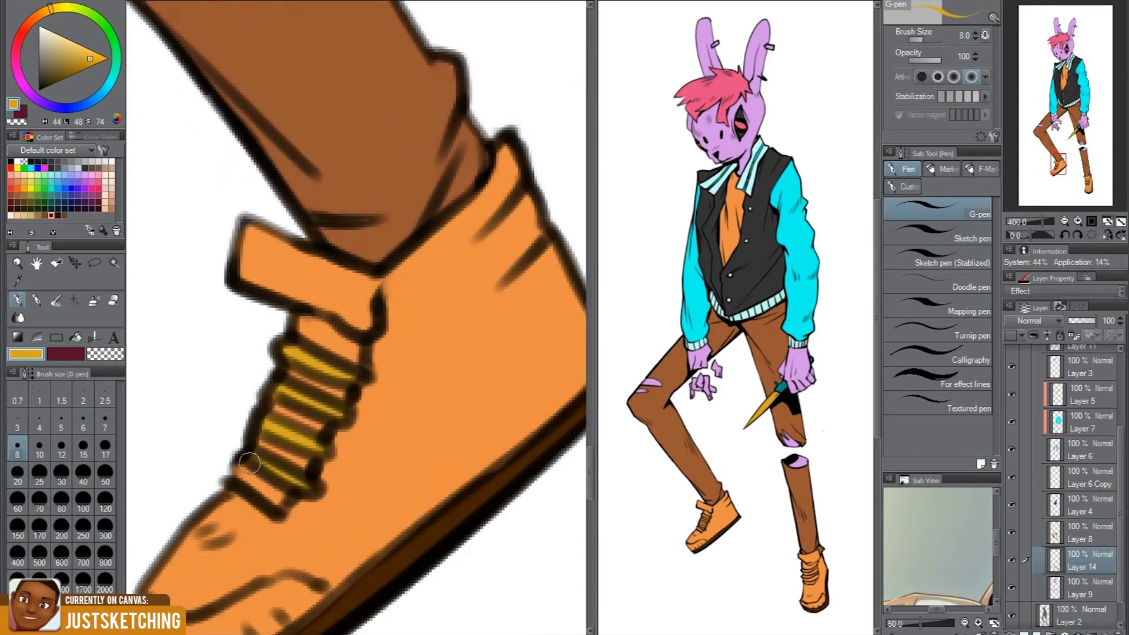
scroll(249, 464, down, 5)
scroll(499, 486, up, 2)
scroll(499, 486, up, 3)
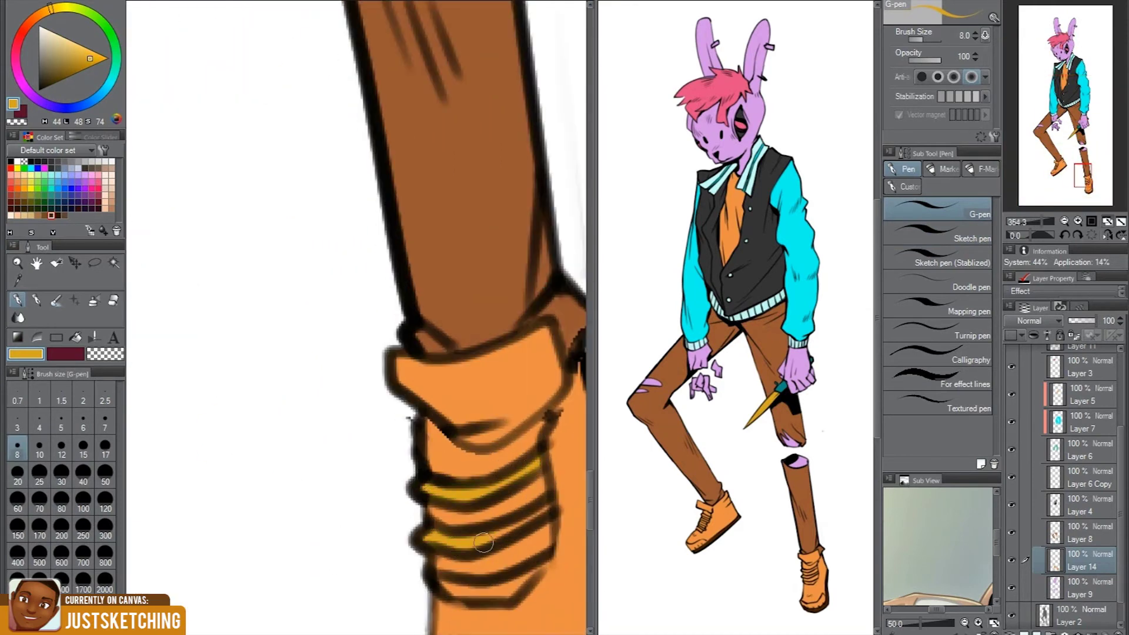
scroll(500, 530, down, 1)
drag(443, 551, 488, 549)
scroll(449, 550, down, 3)
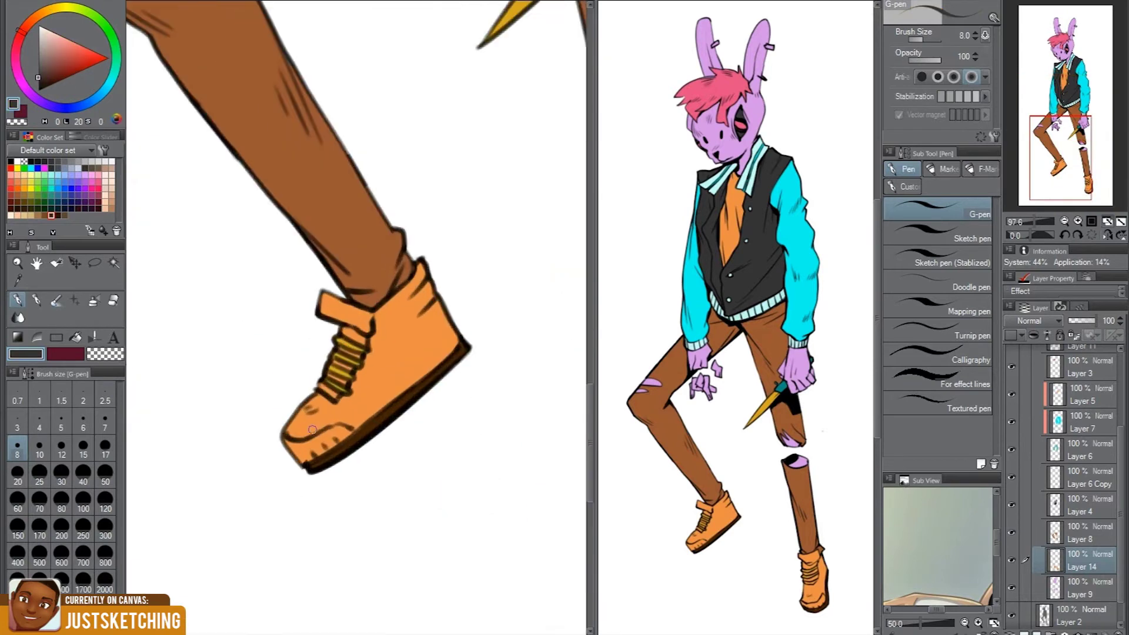
scroll(352, 412, up, 3)
Paint the soles of both shoes dark grey
click(62, 447)
drag(276, 453, 364, 465)
mouse_move(294, 482)
mouse_down()
mouse_move(393, 455)
mouse_move(404, 396)
mouse_up()
mouse_move(330, 441)
mouse_down()
mouse_move(382, 453)
mouse_move(404, 434)
mouse_up()
scroll(419, 430, down, 10)
scroll(500, 489, up, 10)
drag(482, 453, 517, 495)
mouse_move(406, 524)
mouse_down()
mouse_move(506, 518)
mouse_move(397, 537)
mouse_up()
scroll(494, 503, up, 1)
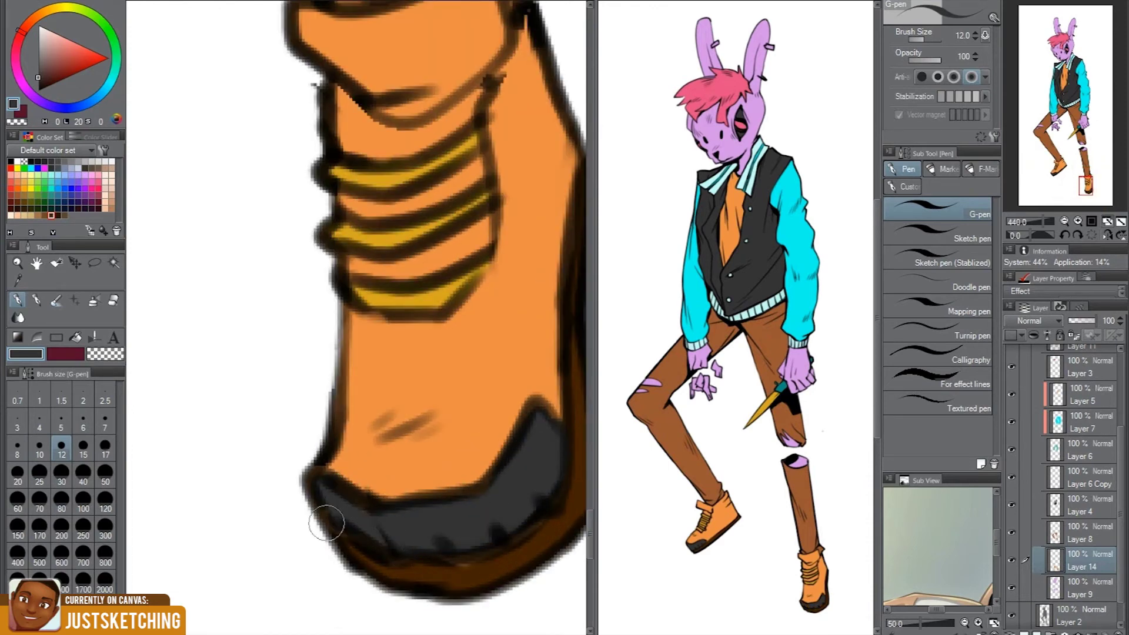
scroll(518, 405, down, 5)
scroll(423, 379, down, 4)
scroll(365, 363, up, 1)
scroll(365, 363, down, 1)
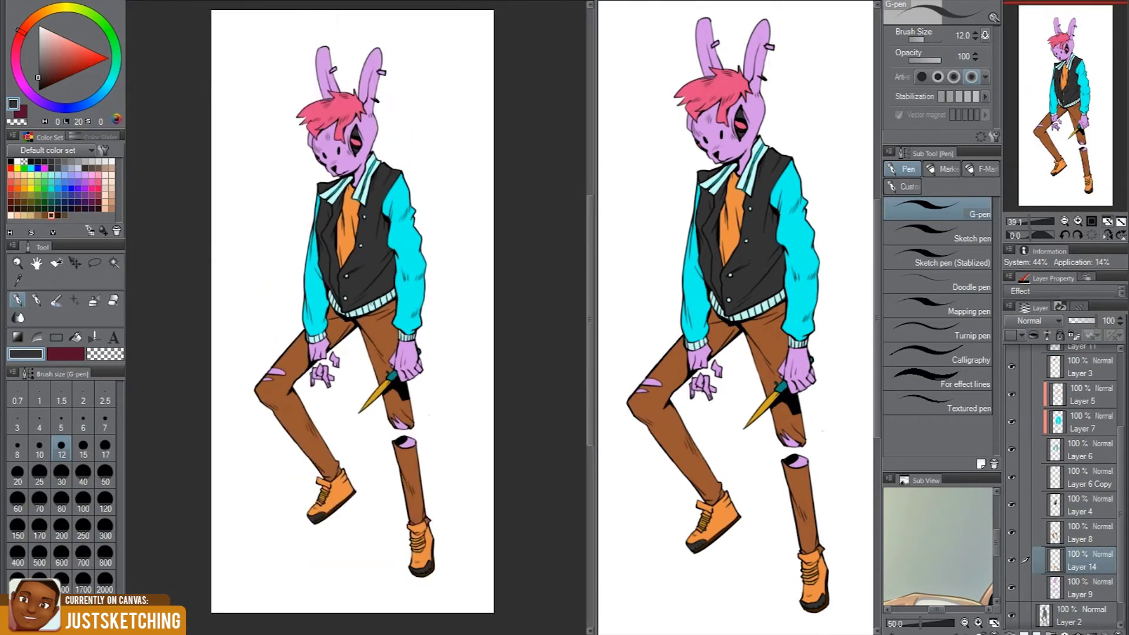
scroll(370, 376, down, 1)
scroll(289, 302, up, 1)
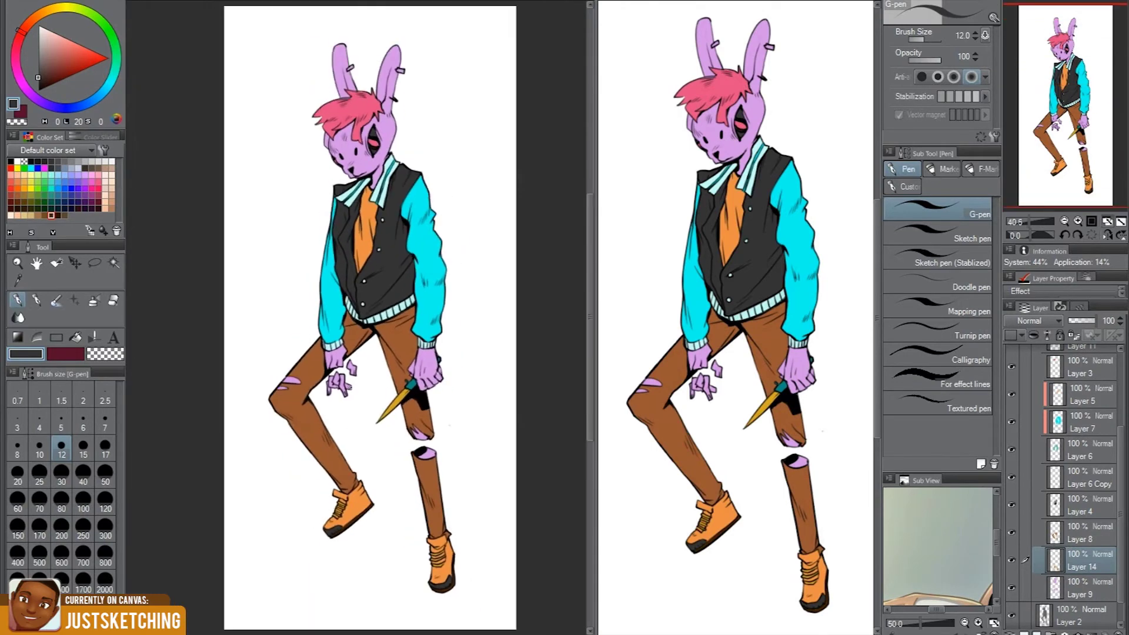
scroll(371, 318, up, 1)
scroll(371, 318, down, 1)
scroll(1065, 471, up, 3)
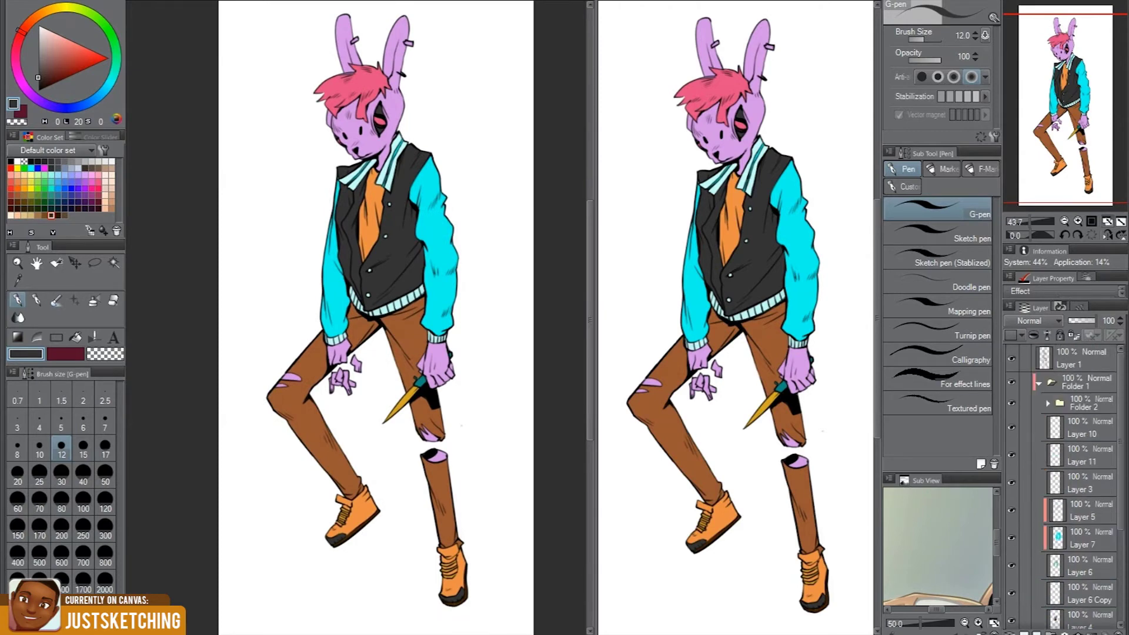
click(1083, 539)
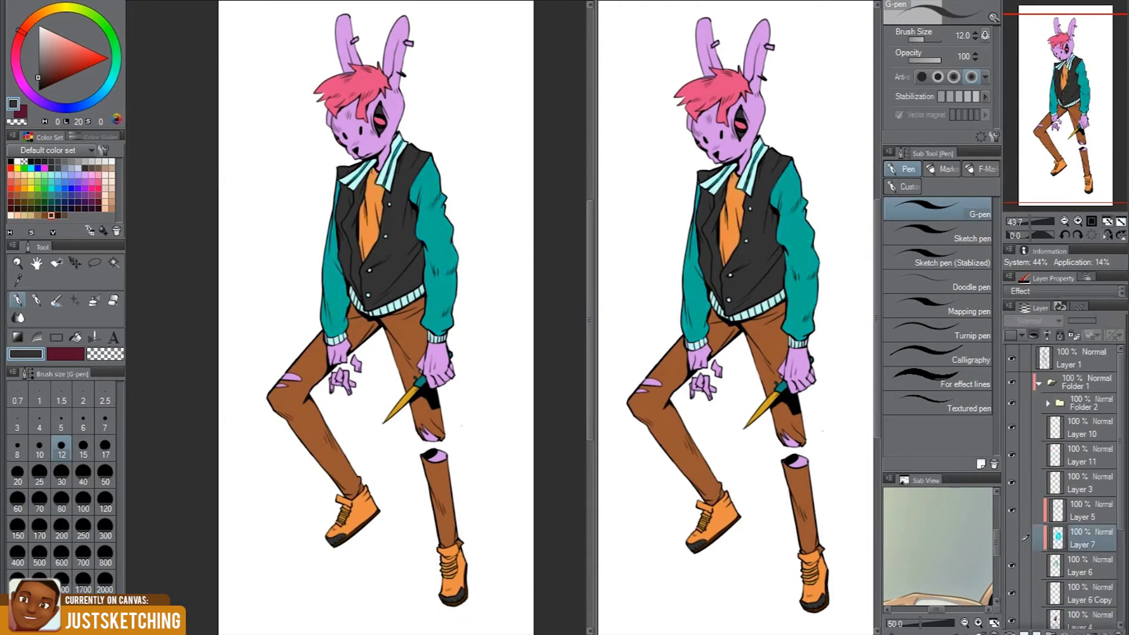
Lasso-select the shirt front and copy-paste it as a new layer
key(ctrl+e)
key(m)
scroll(353, 264, up, 5)
drag(379, 138, 418, 265)
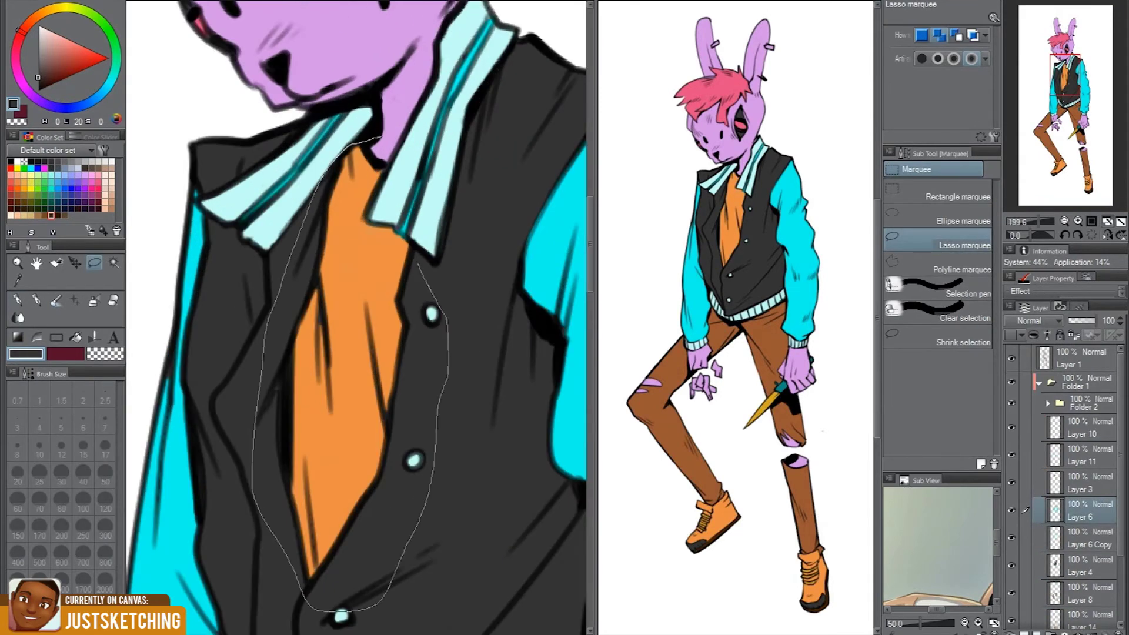
scroll(356, 318, down, 2)
key(ctrl+c)
key(ctrl+v)
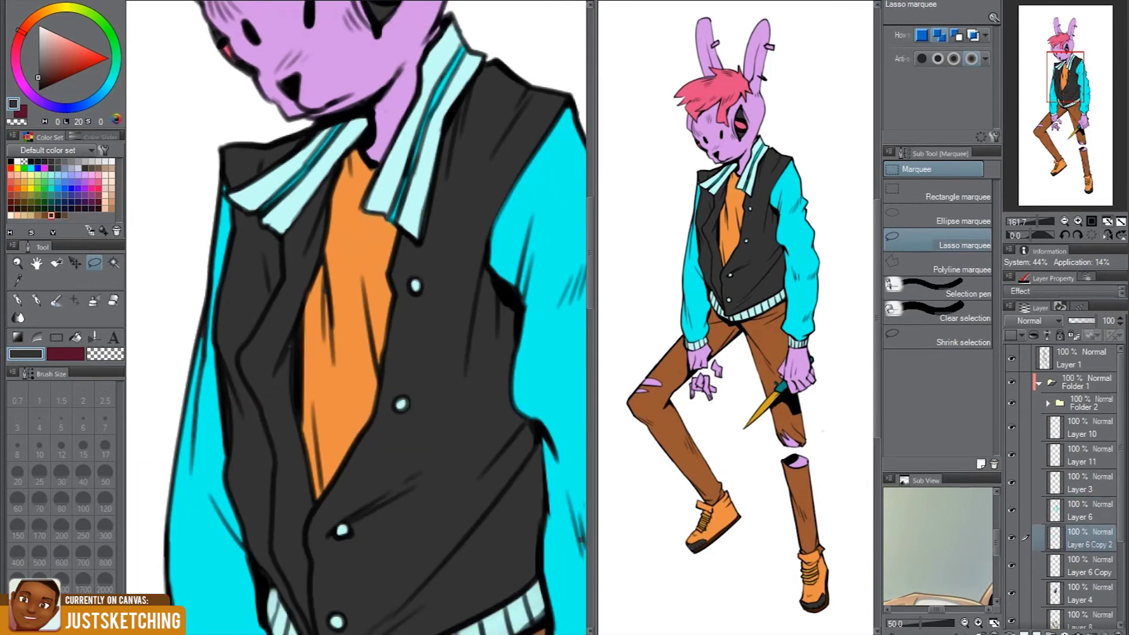
scroll(356, 317, down, 3)
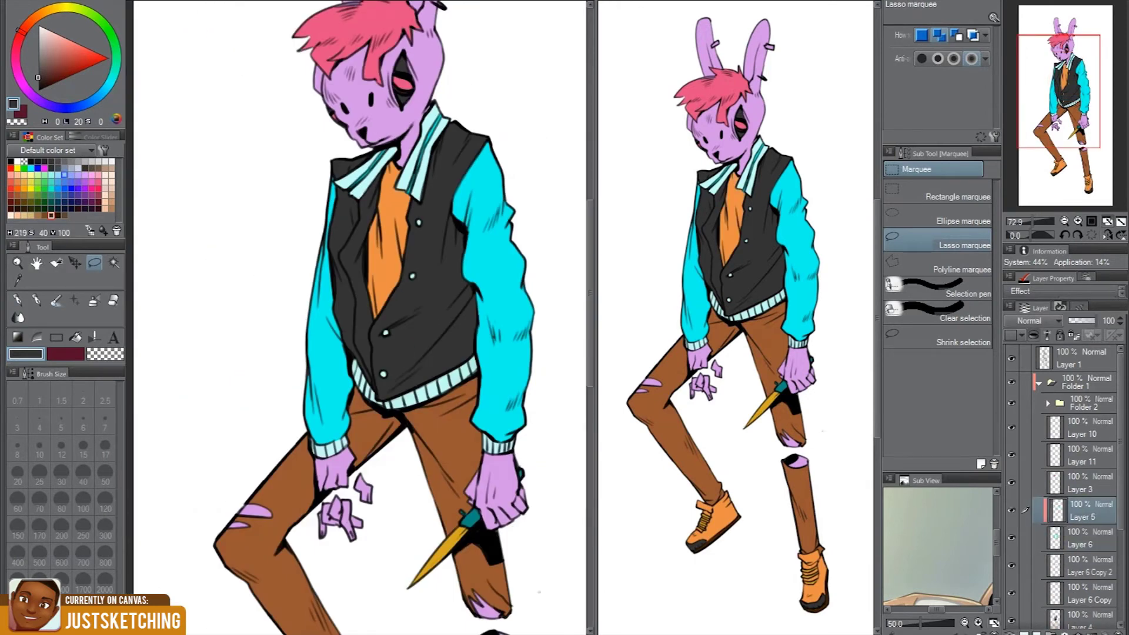
Paint blue over the lower sleeves, toggling it with undo/redo to compare
key(b)
mouse_move(500, 365)
mouse_down()
mouse_move(377, 411)
mouse_move(465, 395)
mouse_up()
key(ctrl+z)
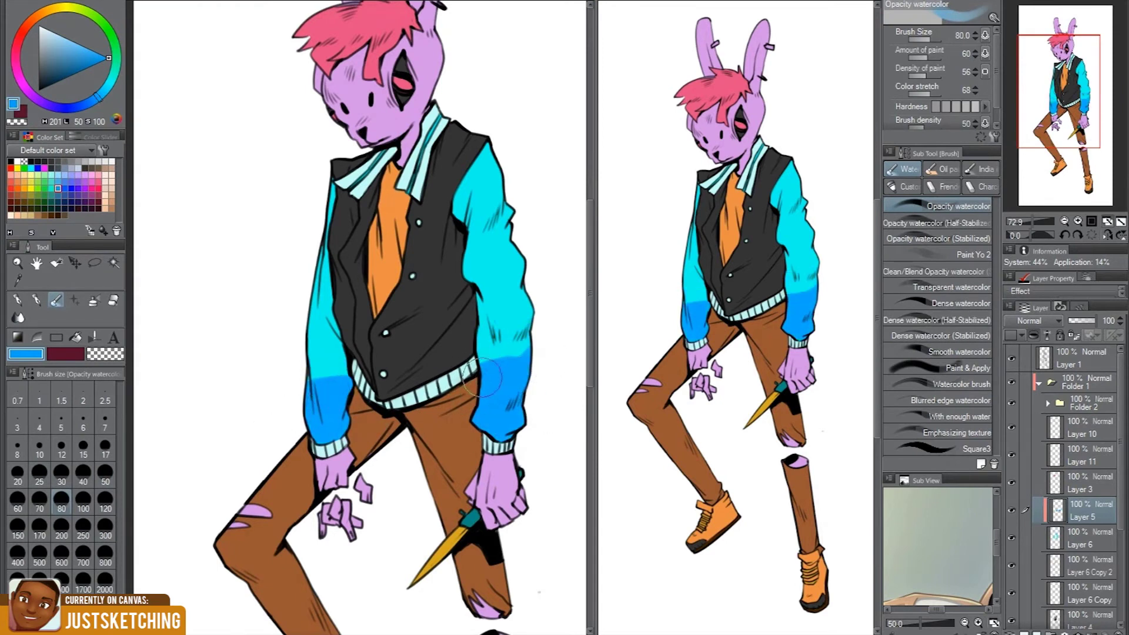
key(ctrl+z)
key(ctrl+y)
key(ctrl+z)
key(ctrl+y)
Airbrush a pink band across both sleeves on a new layer and blur it
key(ctrl+shift+n)
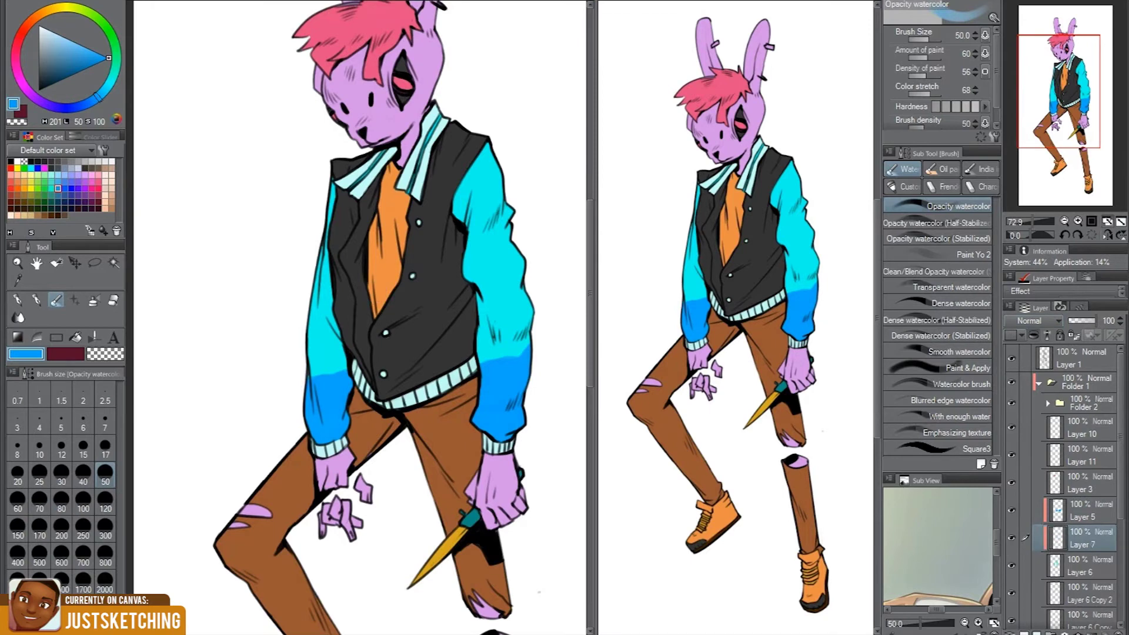
scroll(544, 365, up, 2)
key(b)
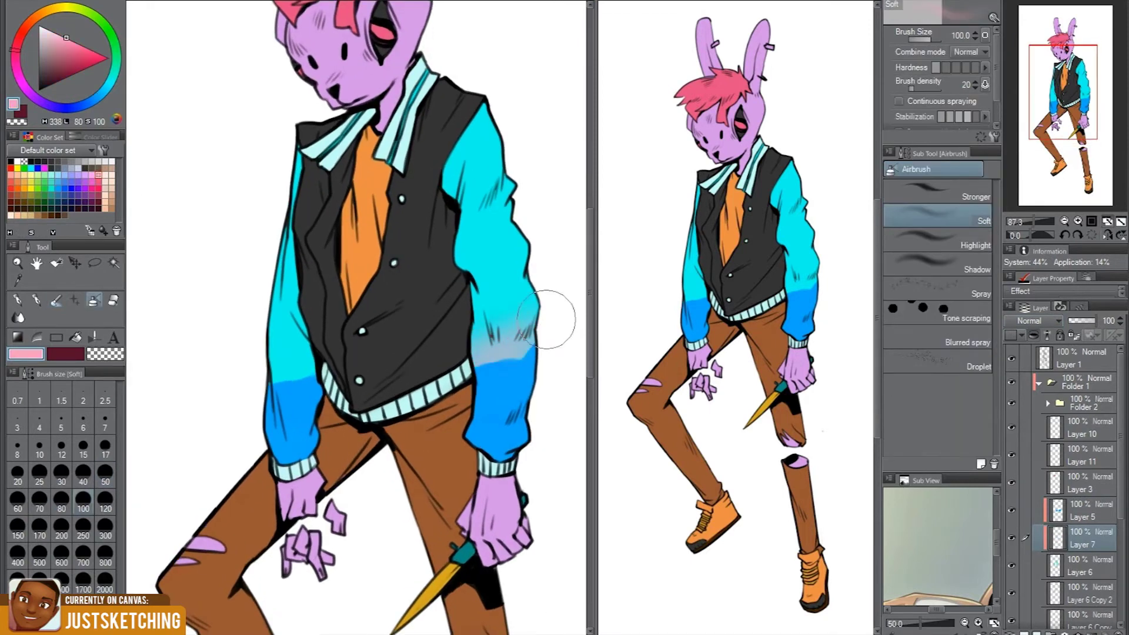
drag(494, 306, 529, 335)
drag(277, 347, 400, 359)
key(j)
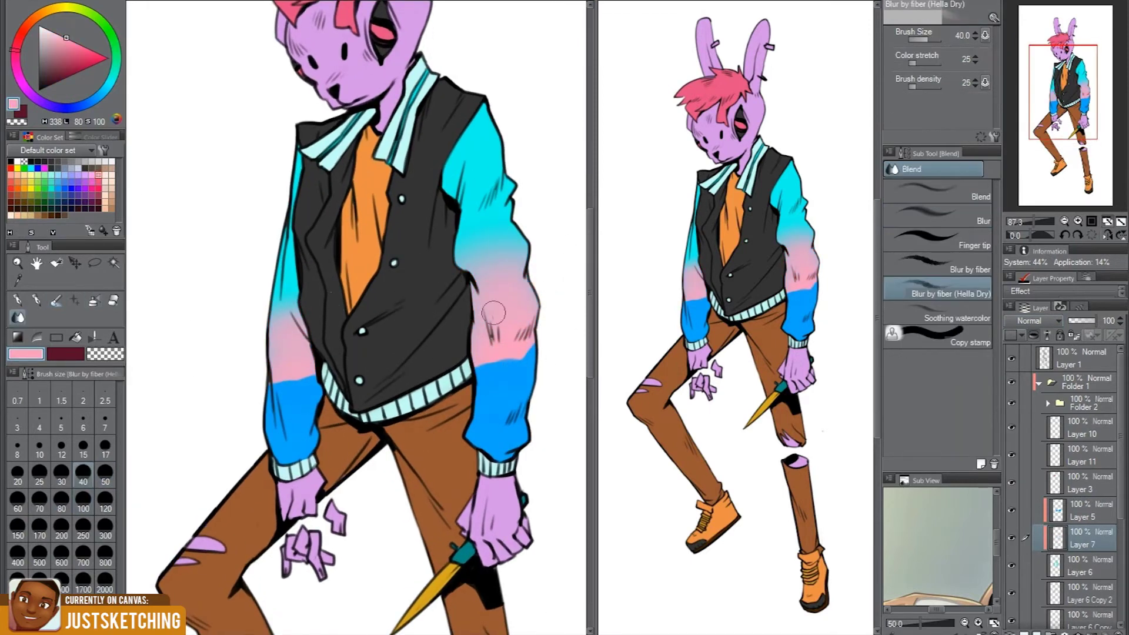
Spray an orange band along the sleeves on a new Normal-mode layer
key(ctrl+shift+n)
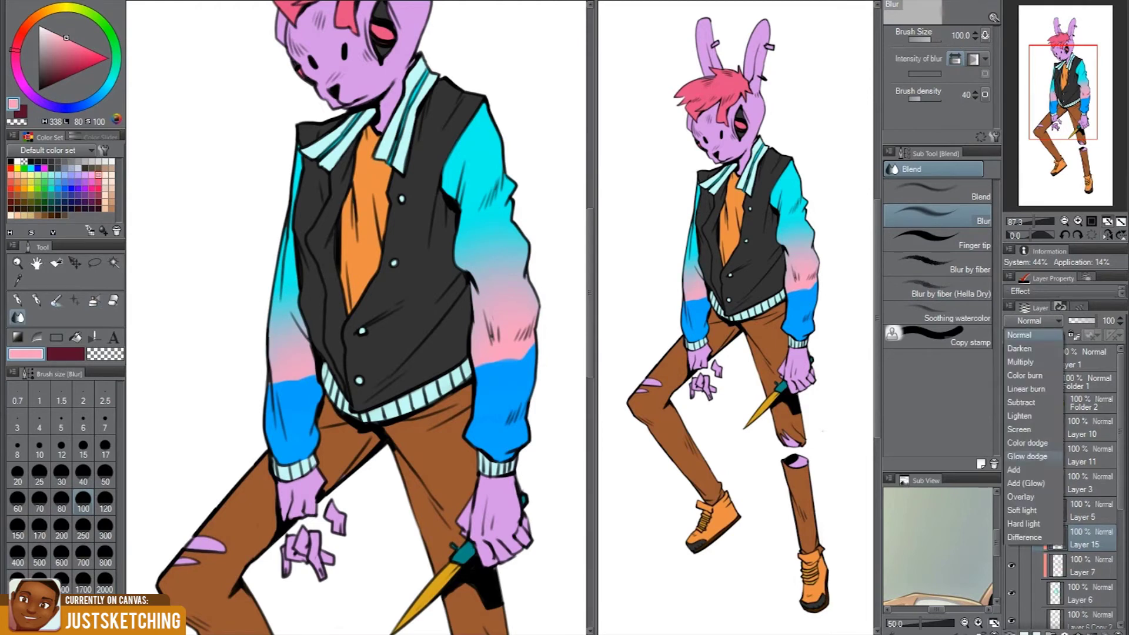
key(b)
mouse_move(473, 353)
mouse_down()
mouse_move(535, 347)
mouse_move(517, 366)
mouse_up()
click(1033, 321)
click(23, 182)
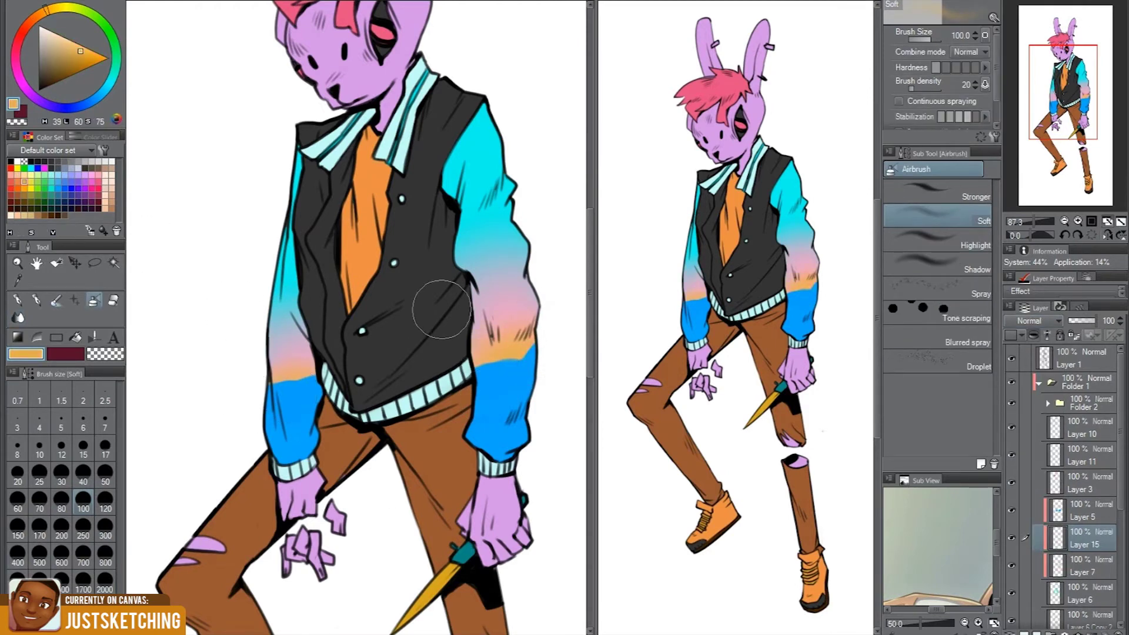
scroll(488, 339, down, 2)
key(ctrl+shift+n)
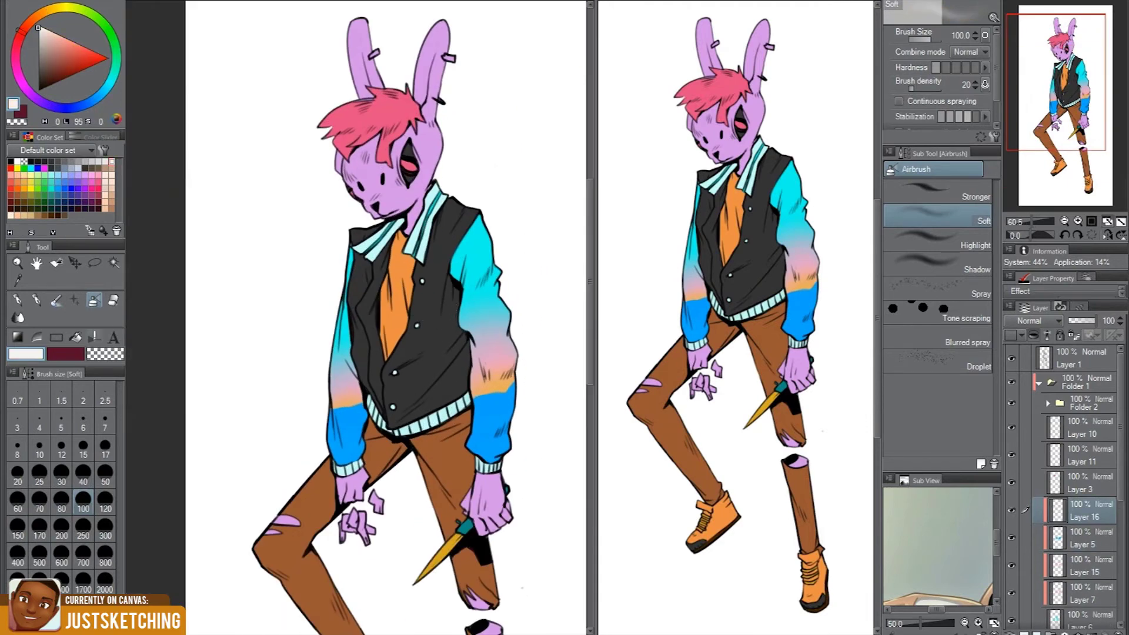
Paint white clouds on the sleeves with the watercolour brush and soften them with fibre blur
scroll(488, 265, up, 2)
key(b)
drag(476, 244, 506, 235)
drag(464, 312, 493, 299)
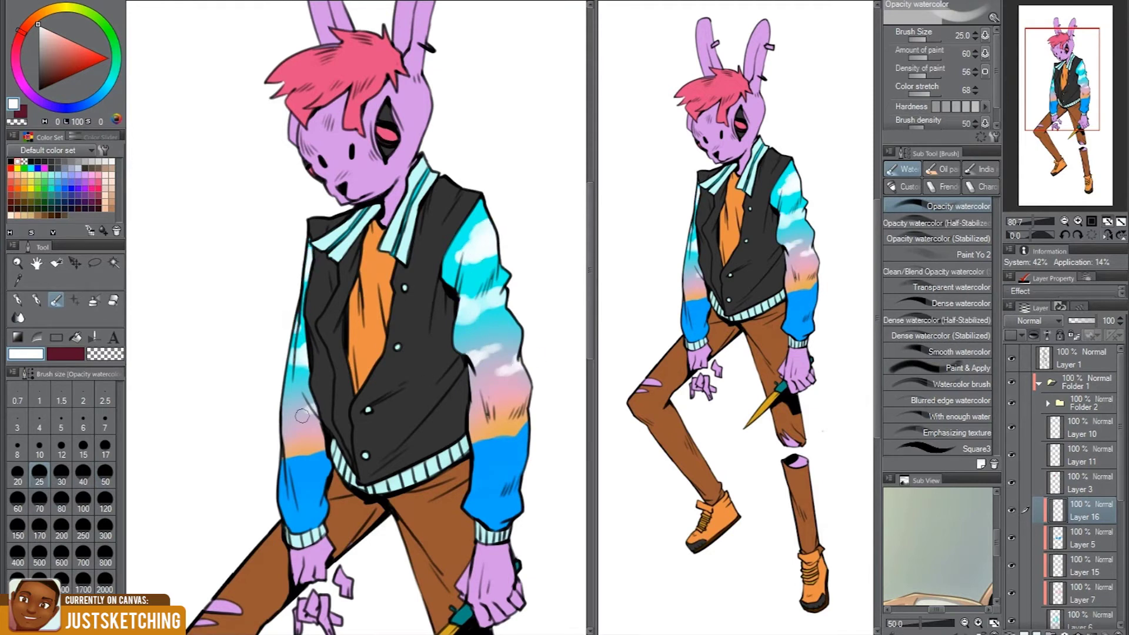
key(j)
scroll(529, 383, up, 2)
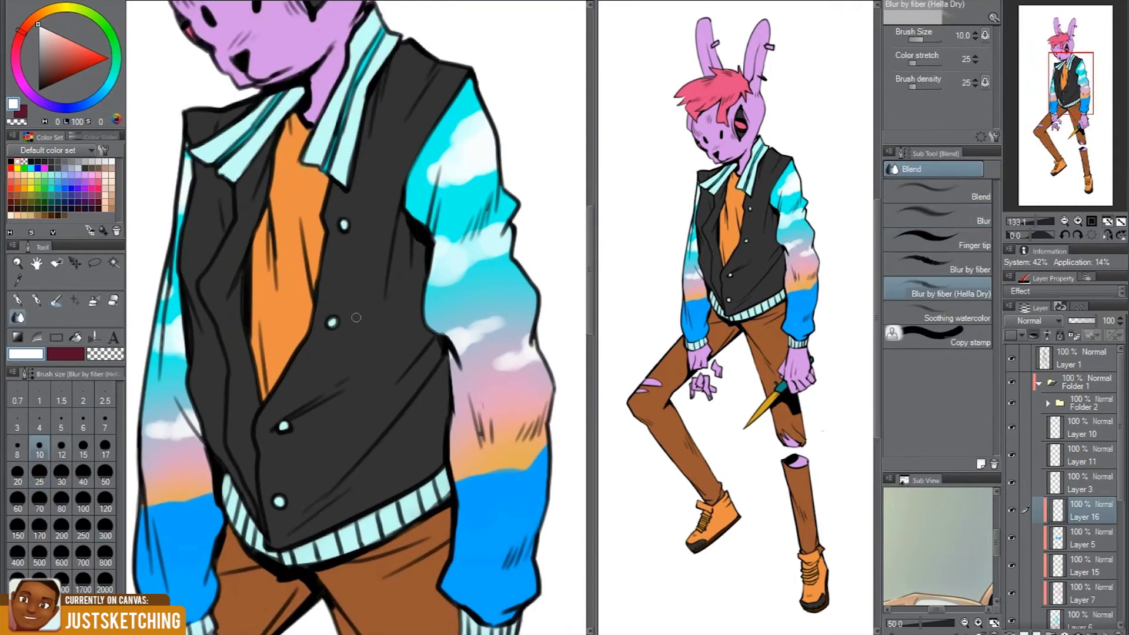
scroll(540, 389, up, 2)
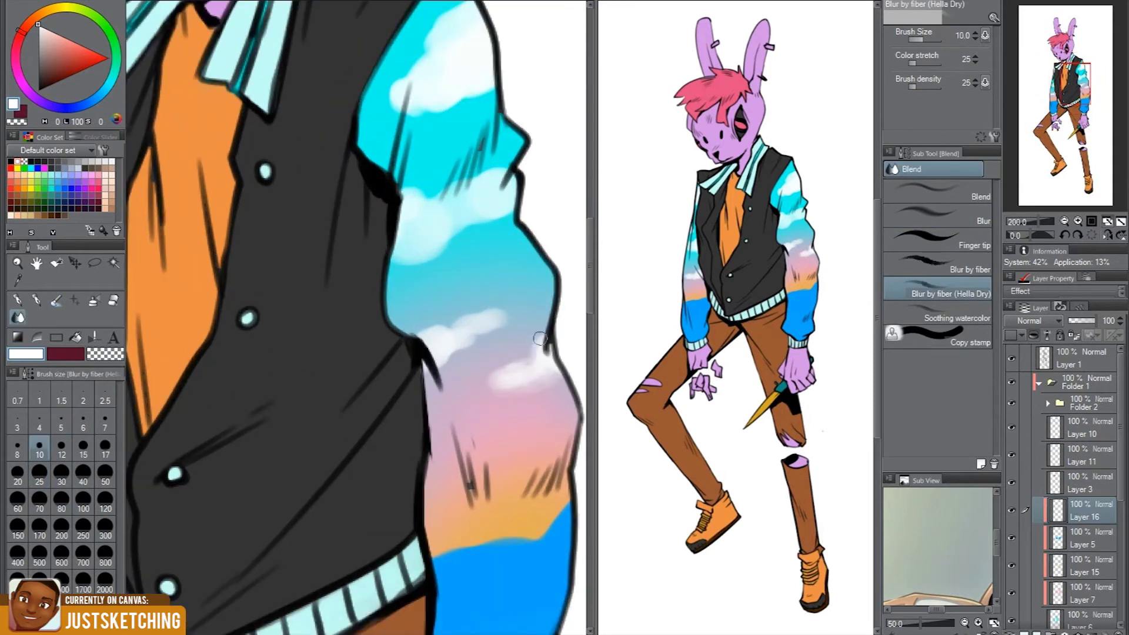
scroll(414, 327, down, 3)
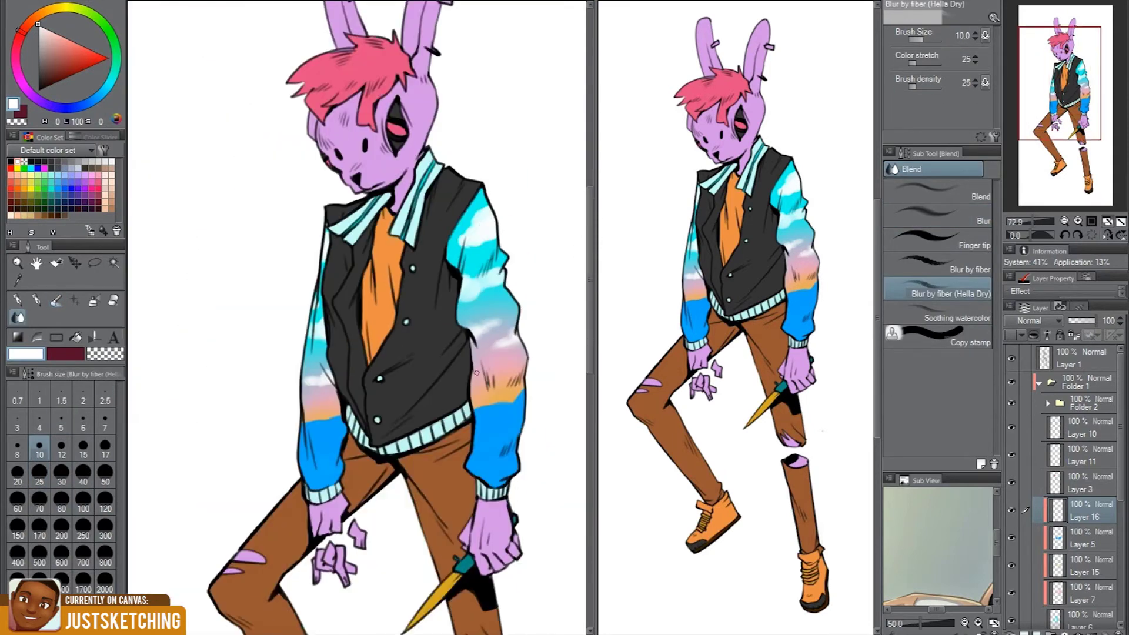
key(ctrl+shift+n)
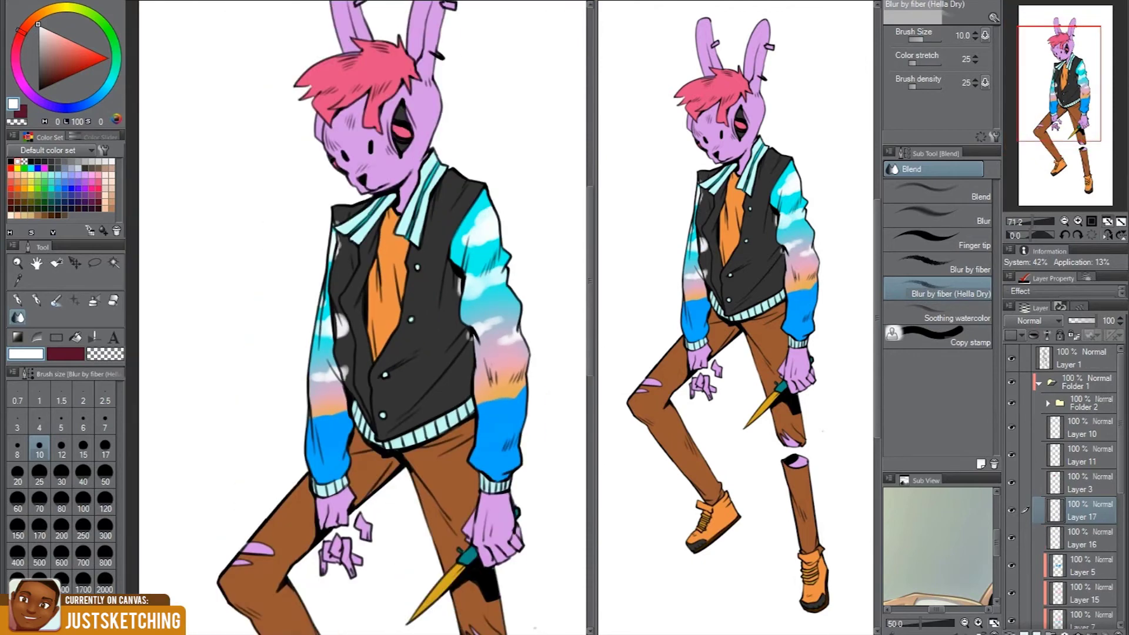
scroll(459, 329, up, 3)
key(b)
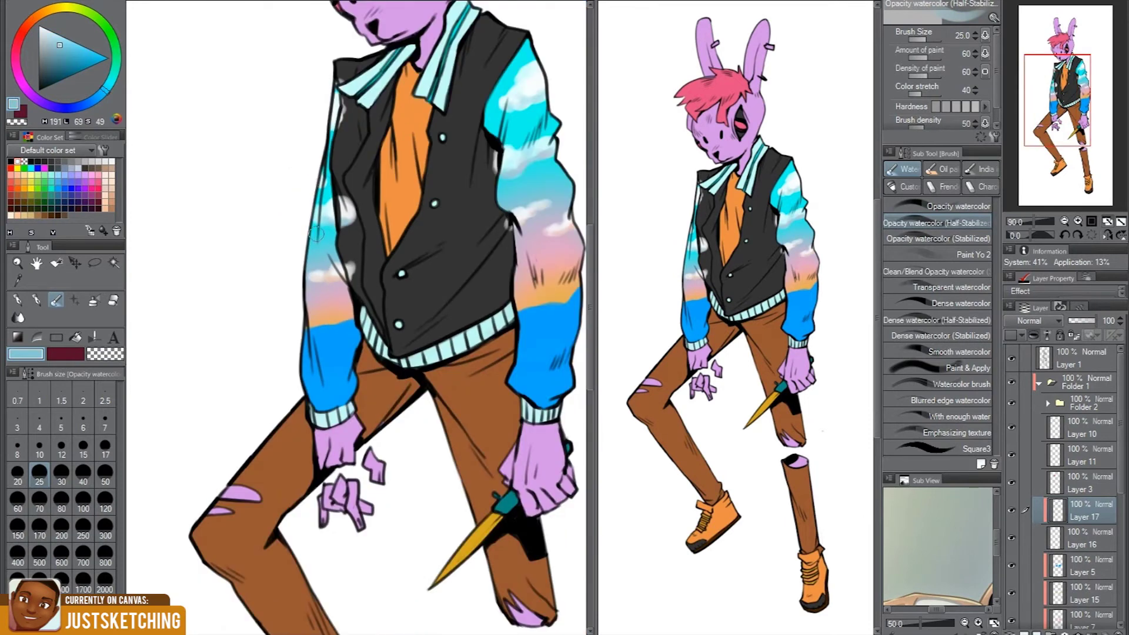
Clip a shading layer to the sleeves, airbrush blue-purple cuff shadows, and merge it down
key(ctrl+alt+g)
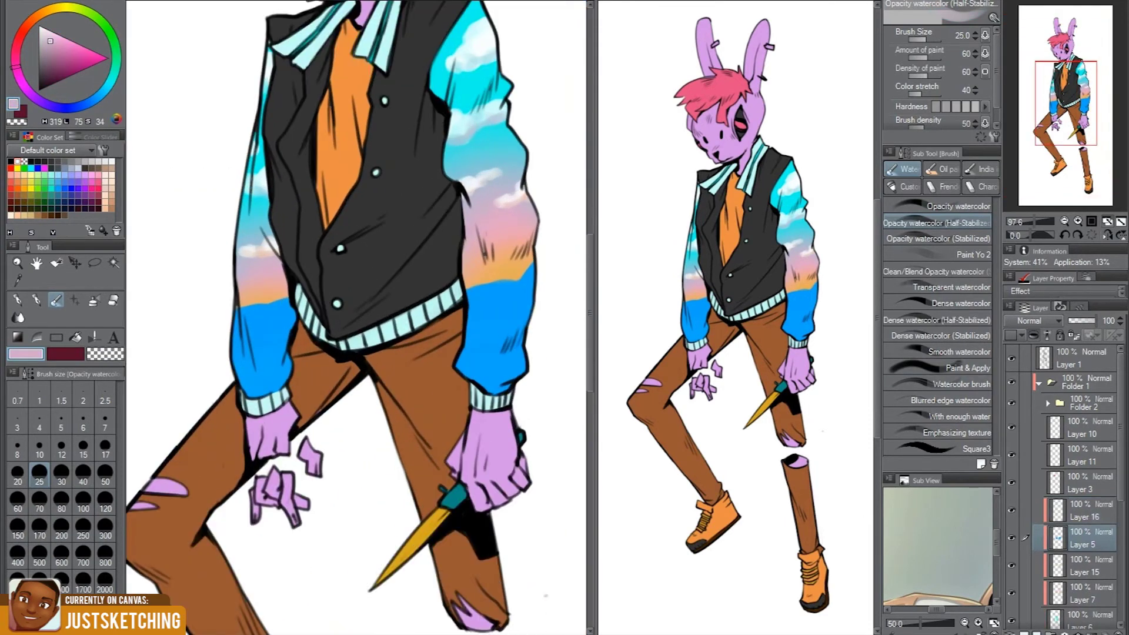
key(ctrl+shift+n)
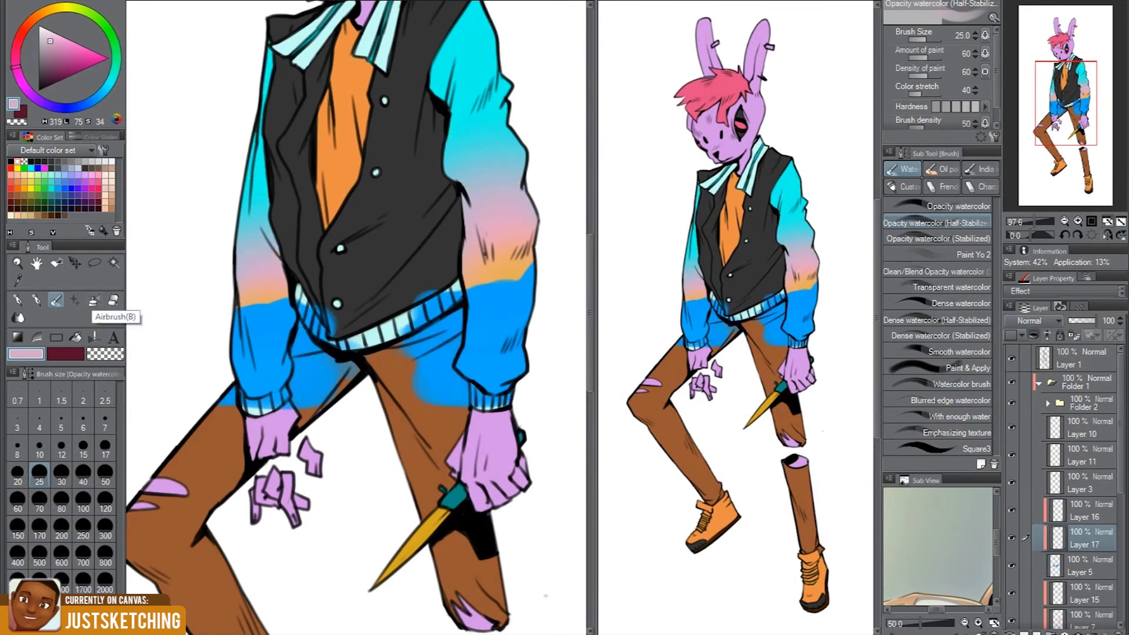
drag(521, 405, 516, 376)
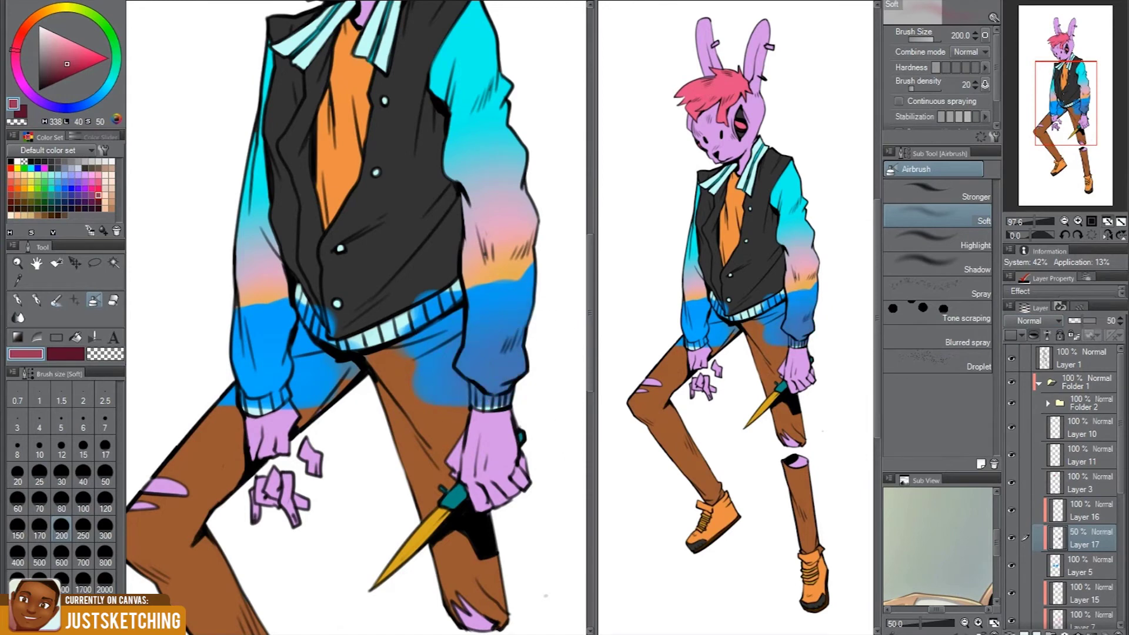
drag(236, 353, 265, 424)
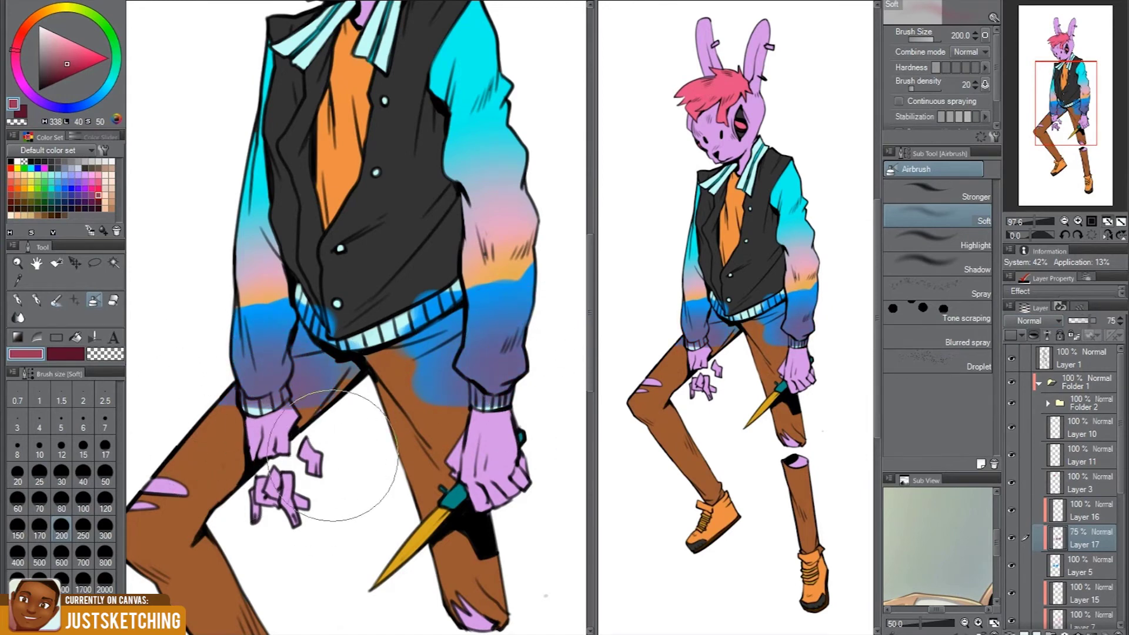
scroll(295, 382, down, 3)
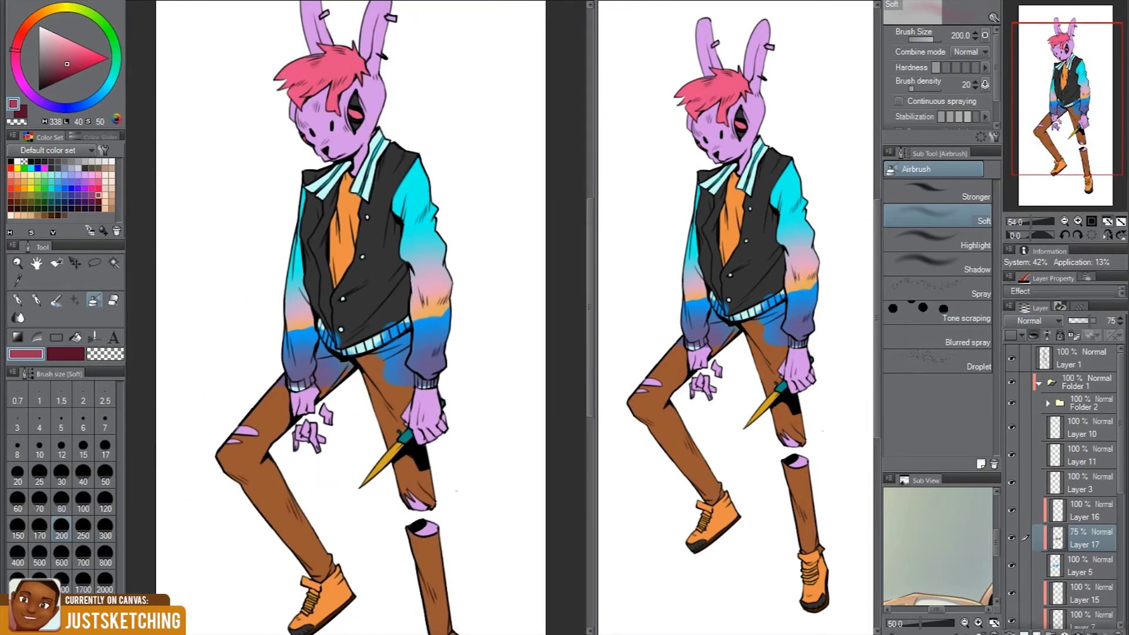
key(Delete)
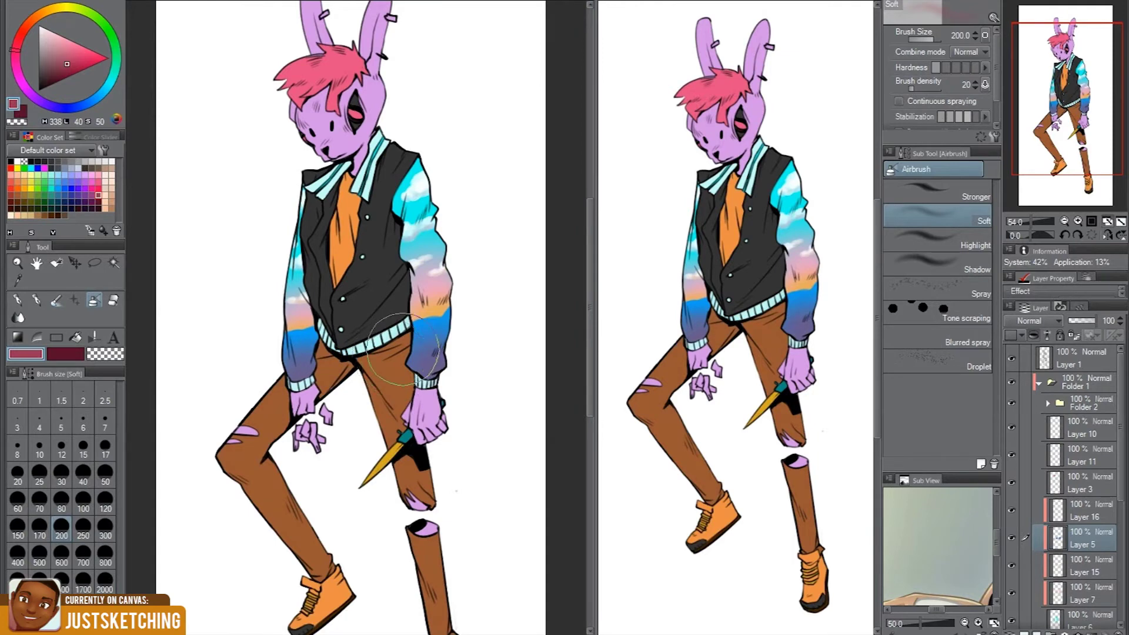
scroll(404, 350, down, 1)
scroll(303, 467, up, 2)
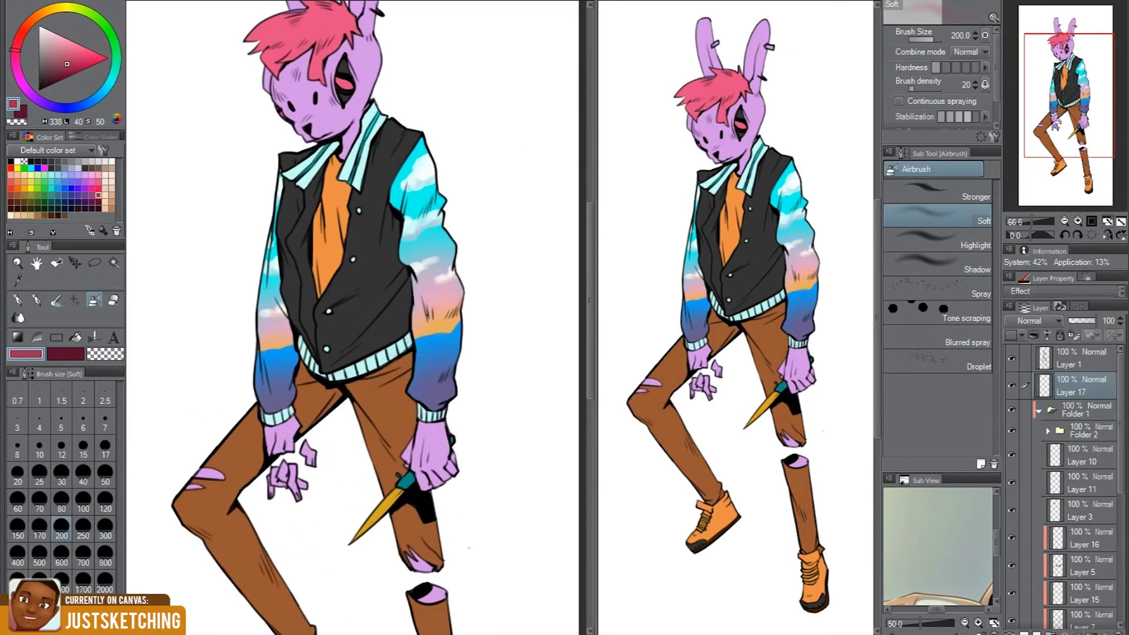
scroll(434, 457, up, 3)
Try a pink fill over the right sleeve, then clear it
drag(469, 284, 453, 353)
scroll(490, 360, down, 2)
key(g)
click(490, 361)
key(e)
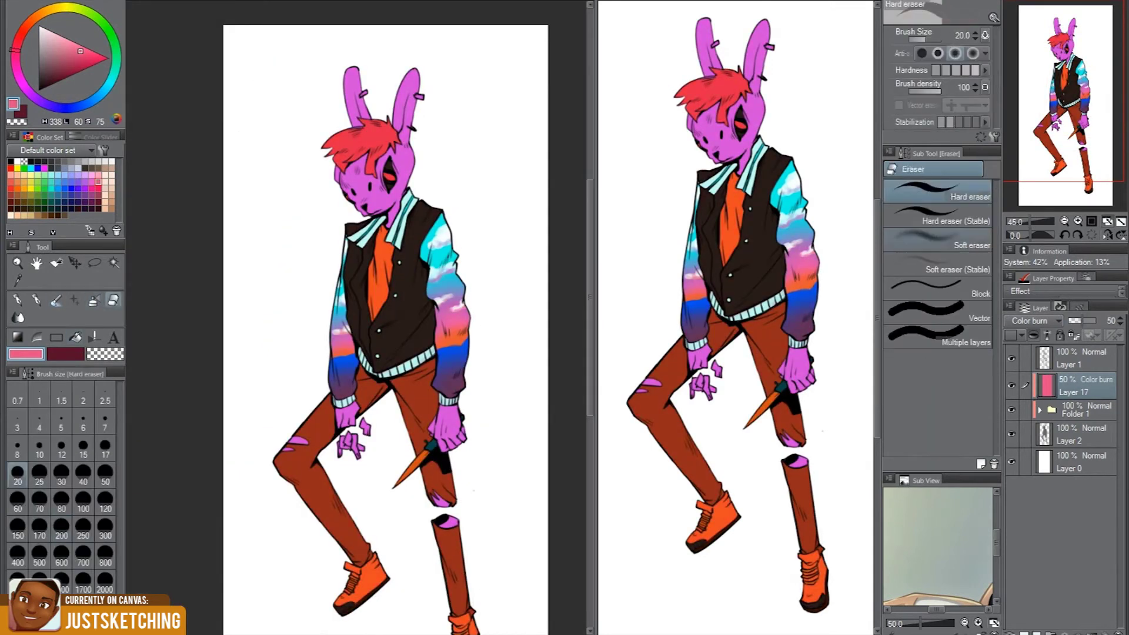
key(Delete)
key(g)
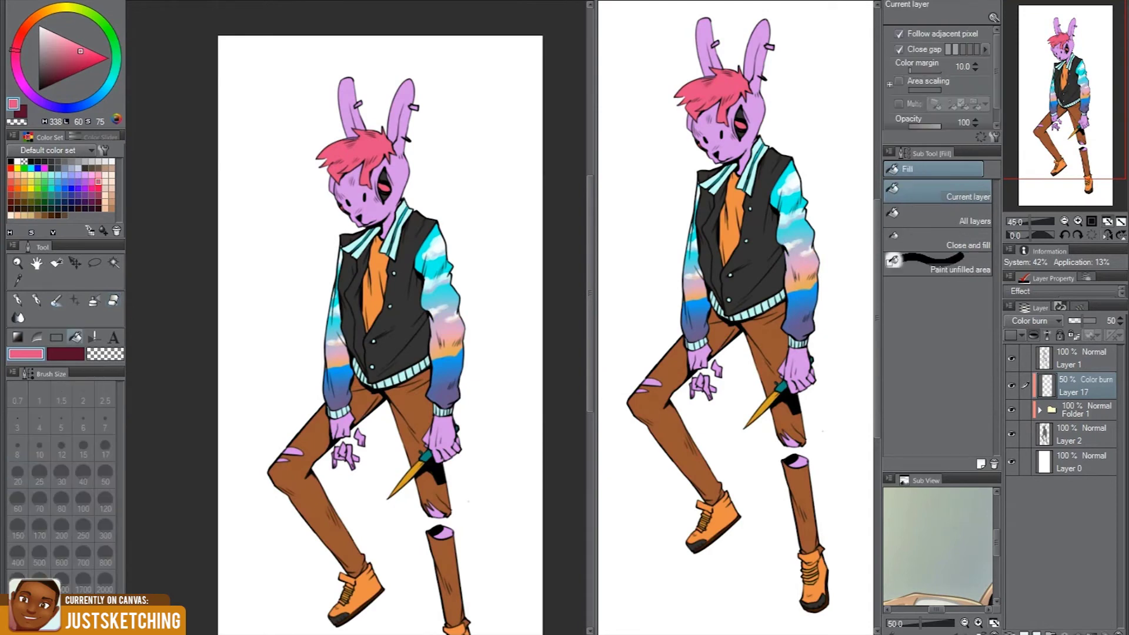
Paint warm orange shading strokes around the face and neck
scroll(353, 318, up, 2)
key(b)
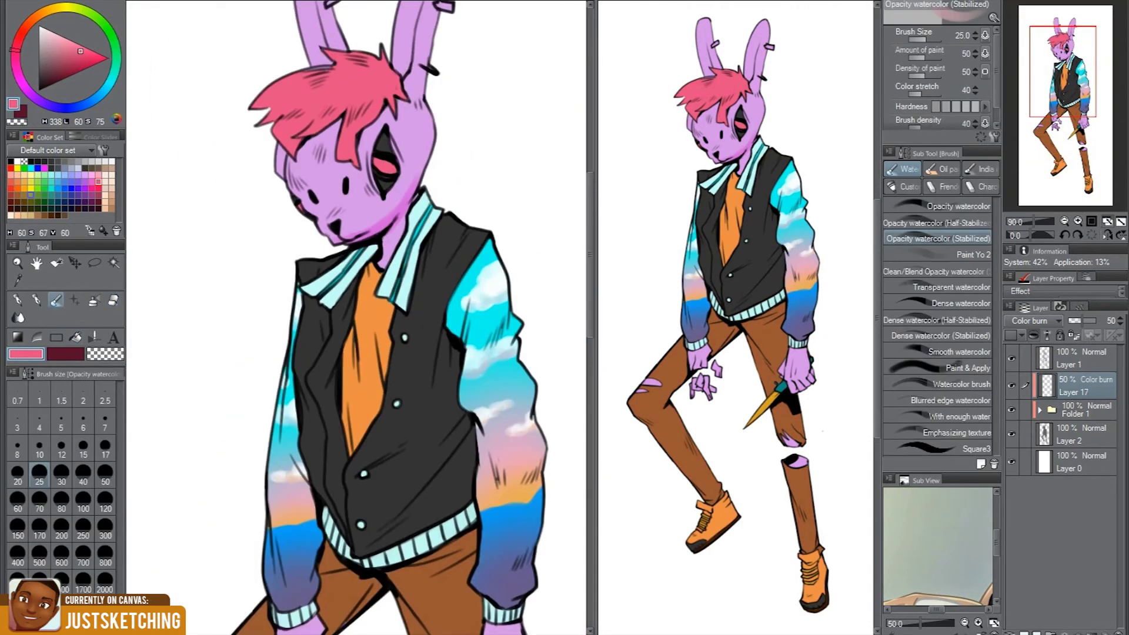
click(17, 188)
drag(383, 194, 411, 241)
scroll(430, 179, up, 2)
drag(411, 59, 435, 128)
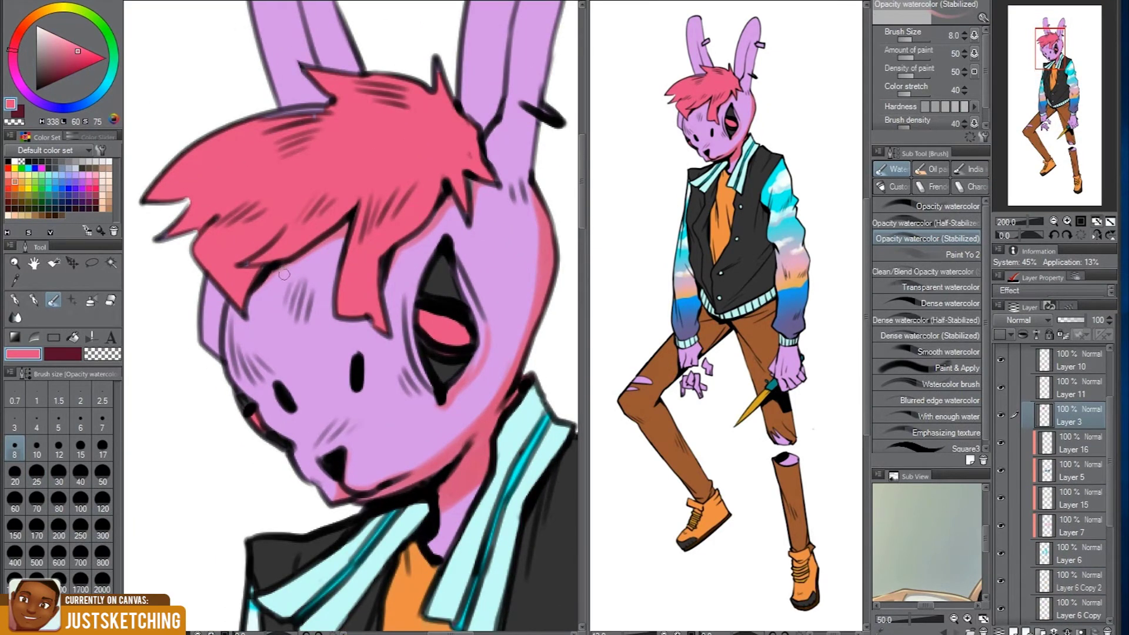
Redraw the dark outline along the left edge of the bunny's face with the inking pen
scroll(203, 328, up, 2)
key(p)
drag(206, 270, 202, 380)
drag(232, 291, 220, 391)
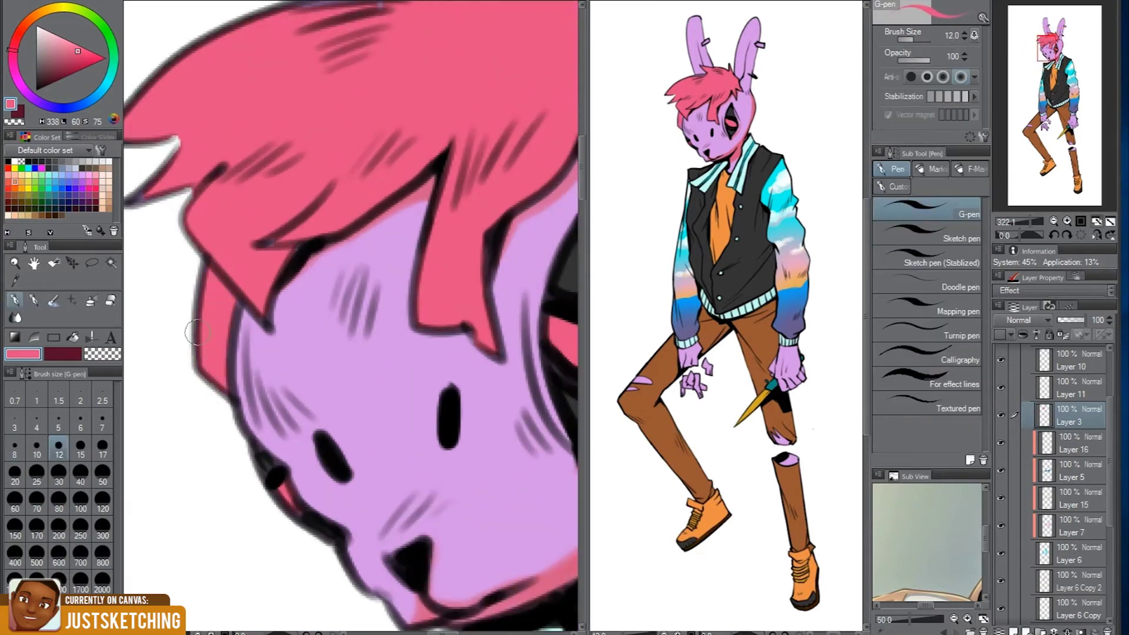
scroll(234, 287, down, 2)
scroll(418, 47, up, 1)
scroll(470, 236, up, 2)
scroll(488, 254, up, 1)
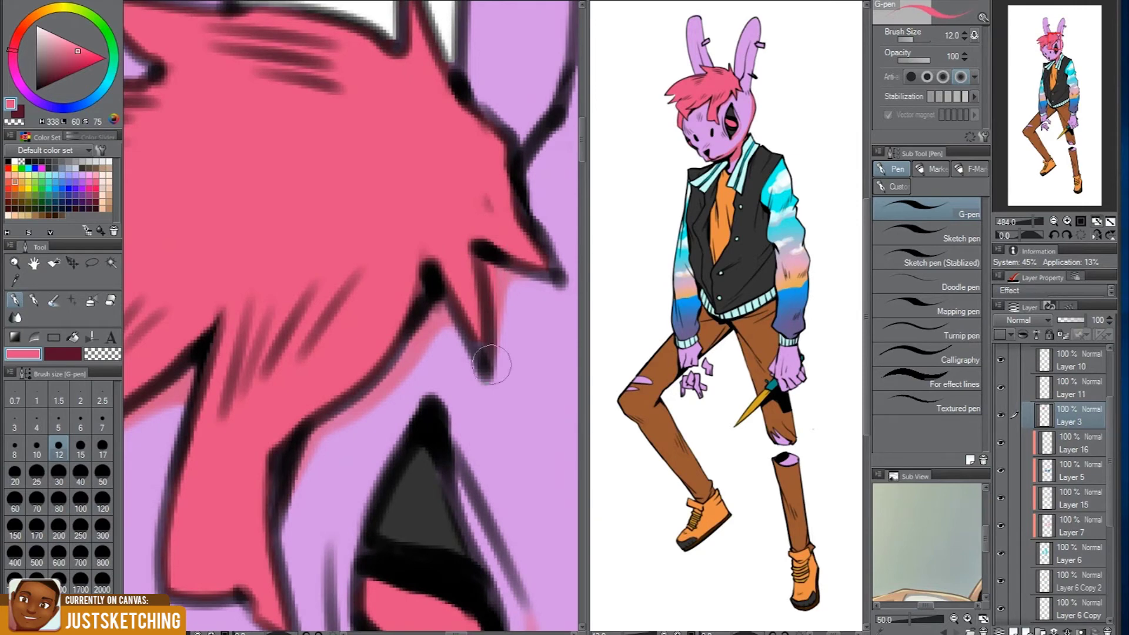
scroll(537, 262, down, 3)
scroll(383, 190, down, 2)
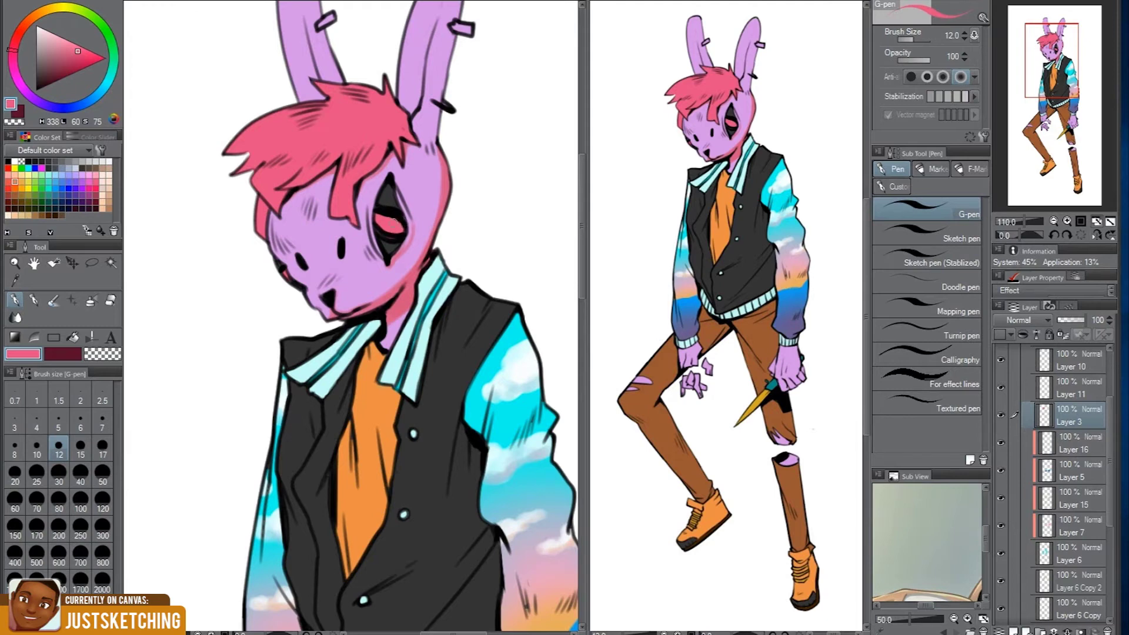
scroll(351, 318, up, 1)
Soften the reddish face shading near the ear and eye with an enlarged brush and Blur
key(b)
scroll(351, 317, up, 2)
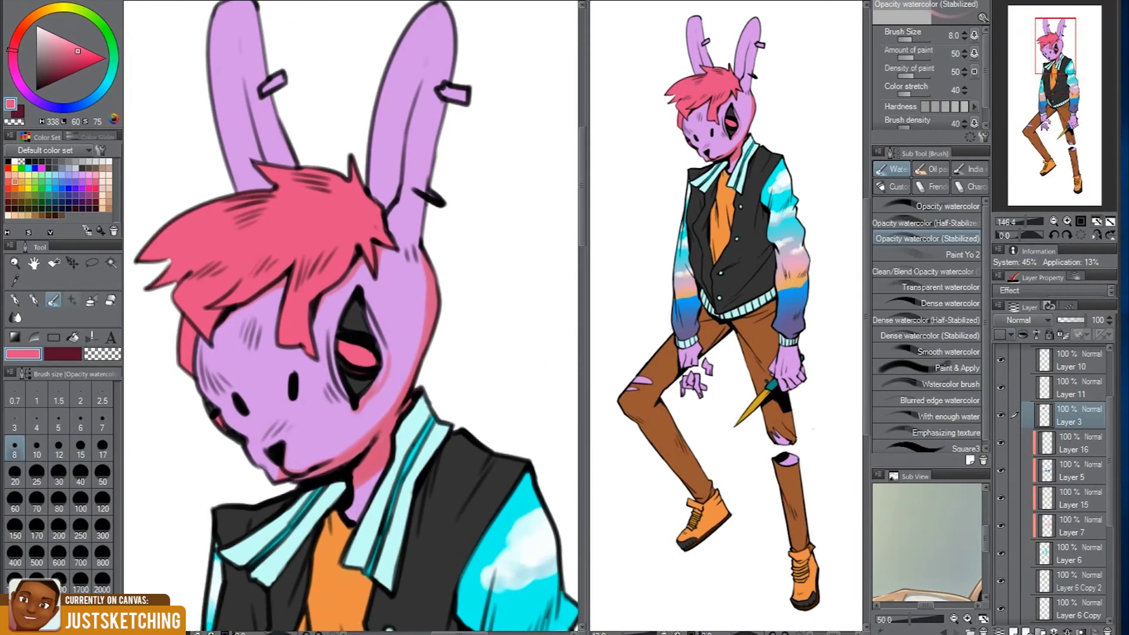
key(])
scroll(356, 271, up, 1)
scroll(356, 272, up, 1)
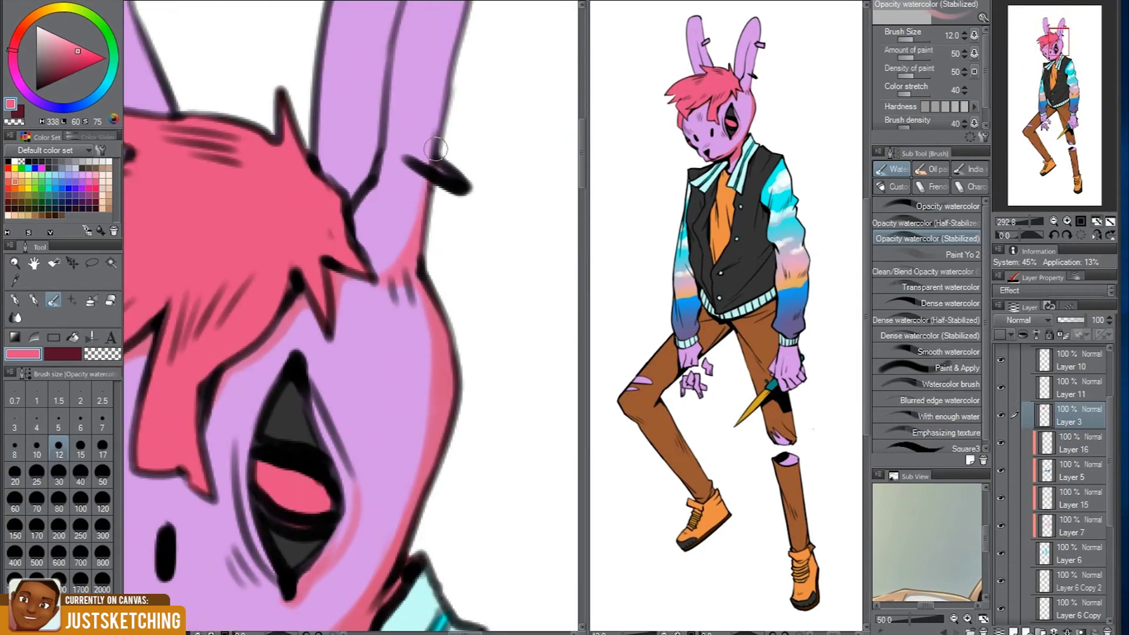
drag(174, 100, 340, 170)
scroll(343, 203, down, 2)
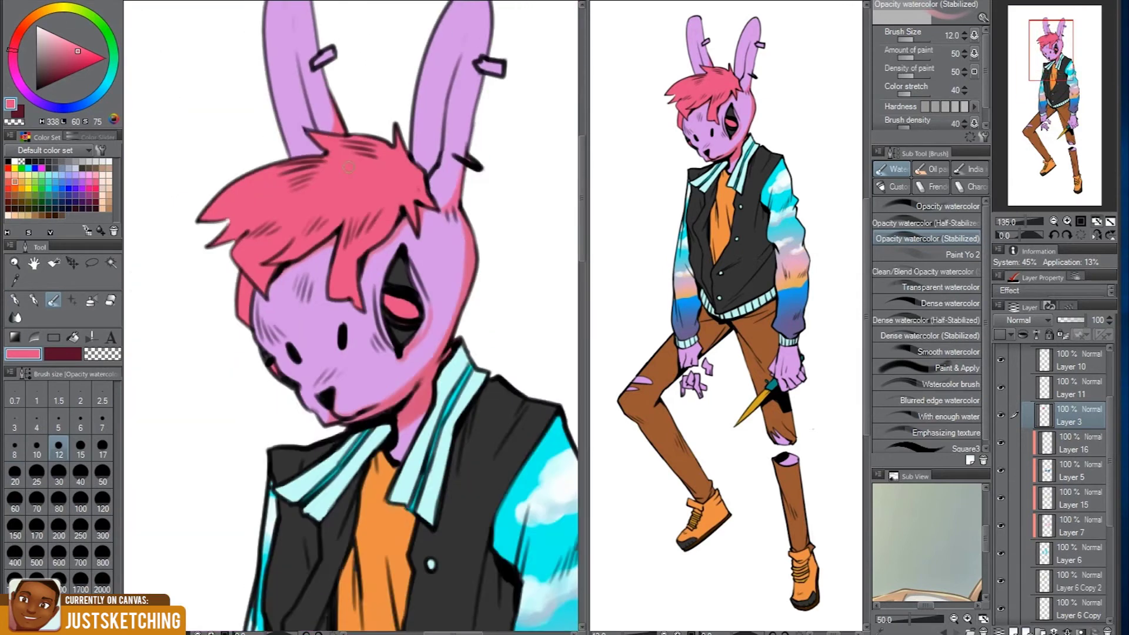
scroll(467, 197, down, 1)
key(j)
scroll(467, 196, up, 2)
scroll(352, 317, down, 1)
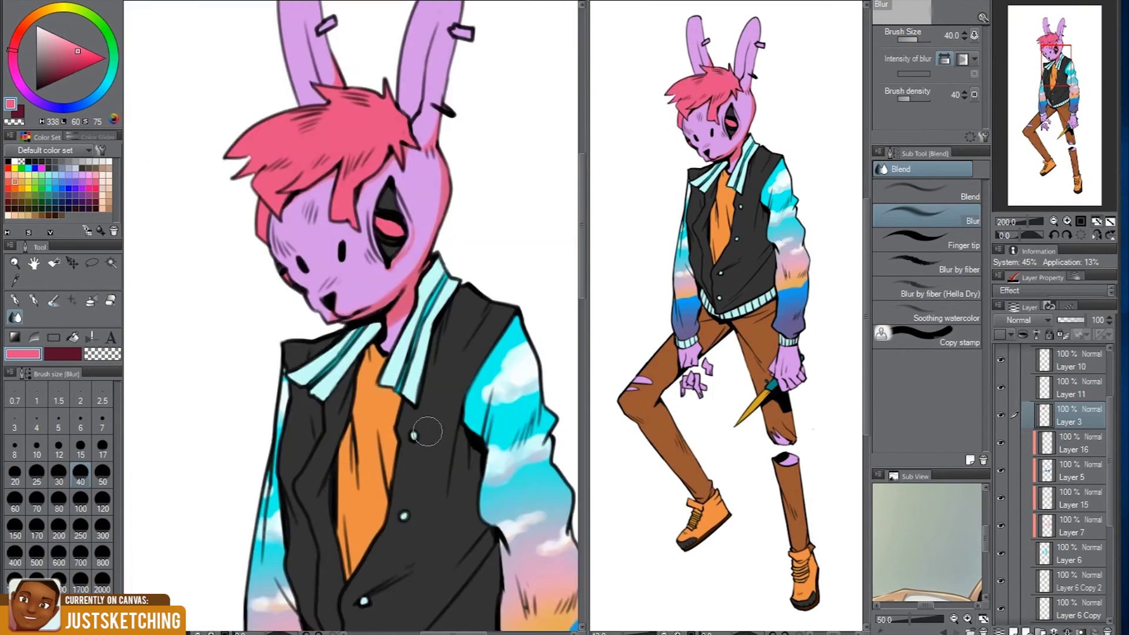
drag(353, 235, 330, 288)
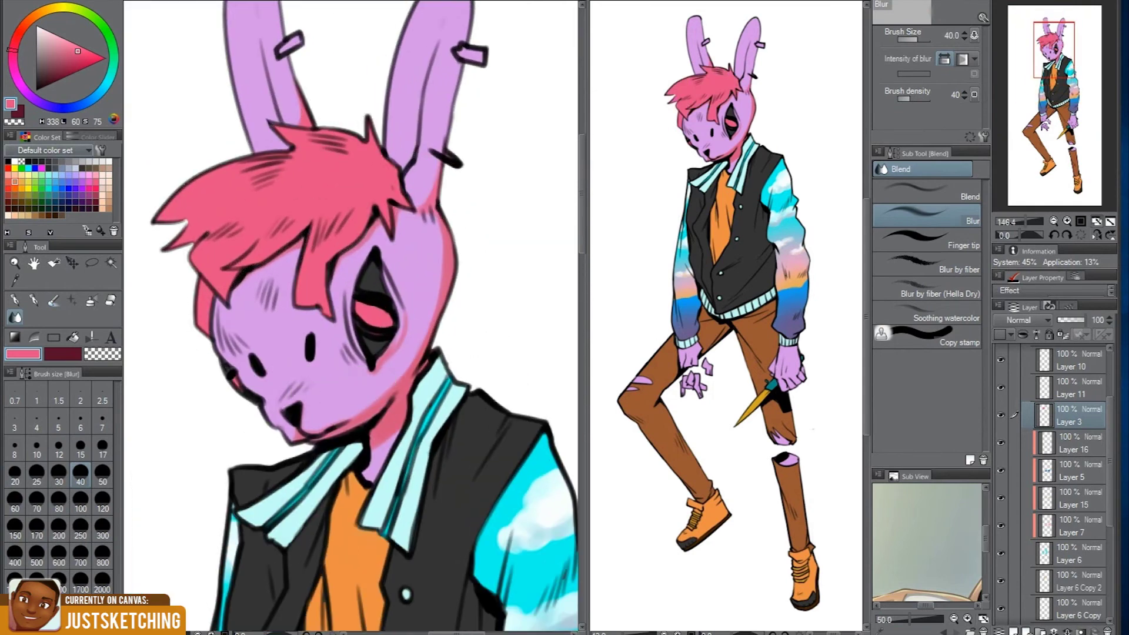
Lasso-select a section of the pink hair near the ear
key(m)
scroll(353, 235, up, 3)
drag(265, 62, 267, 229)
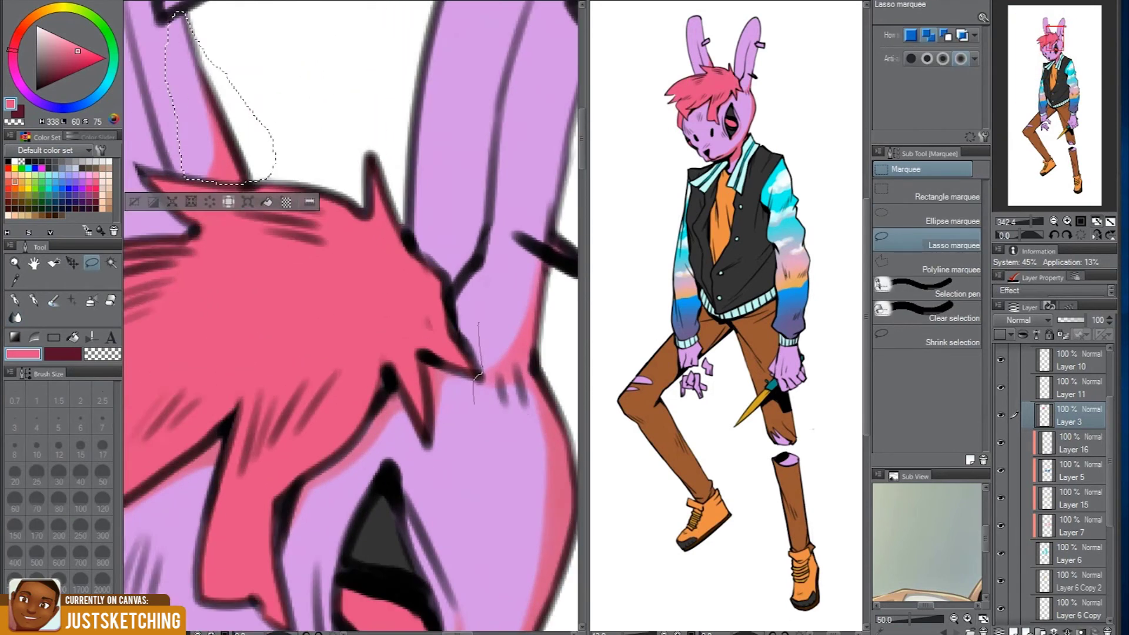
Duplicate Layer 3, move the copy above Layer 18, and merge it into Layer 18
scroll(479, 371, down, 2)
key(ctrl+c)
key(ctrl+v)
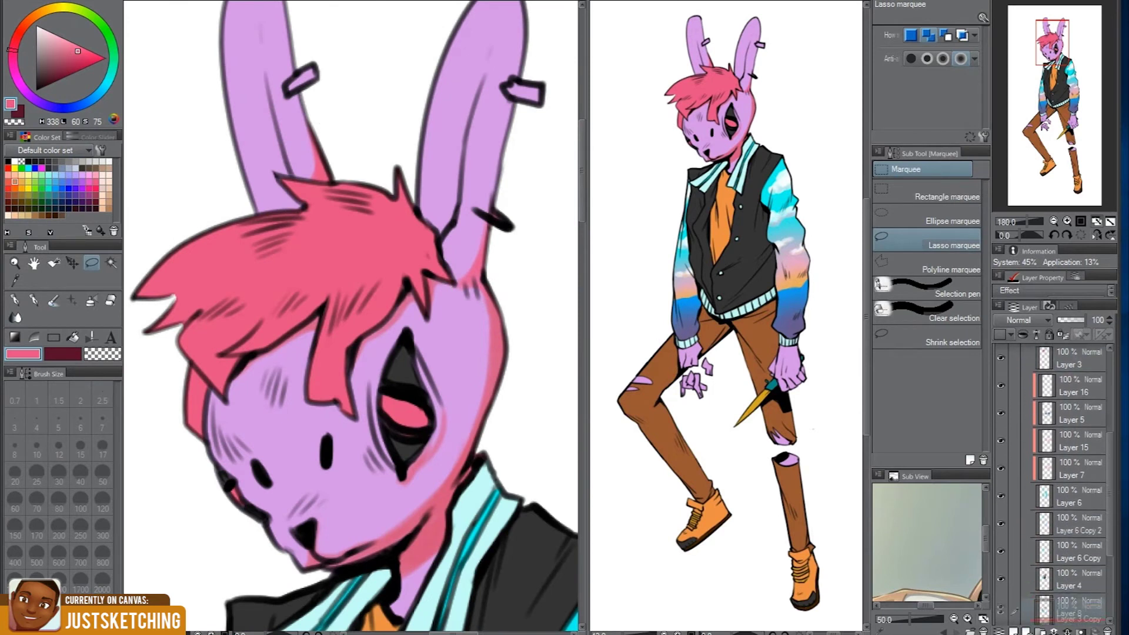
drag(1014, 611, 1014, 553)
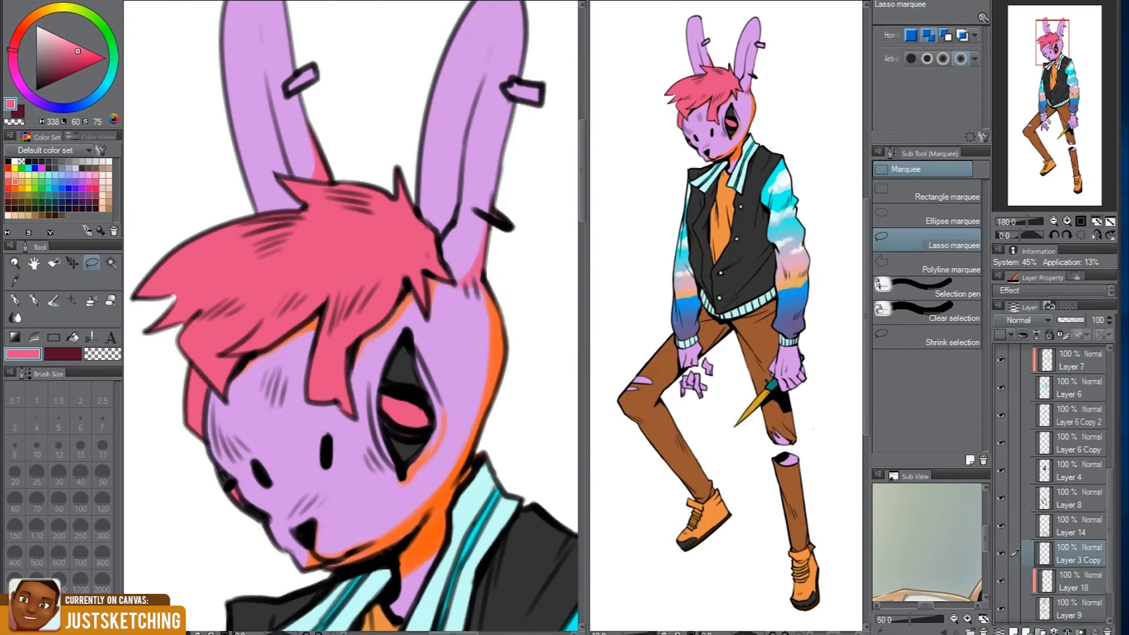
key(ctrl+e)
Set Layer 18's blending mode to Multiply
key(g)
click(1021, 320)
scroll(1021, 320, up, 1)
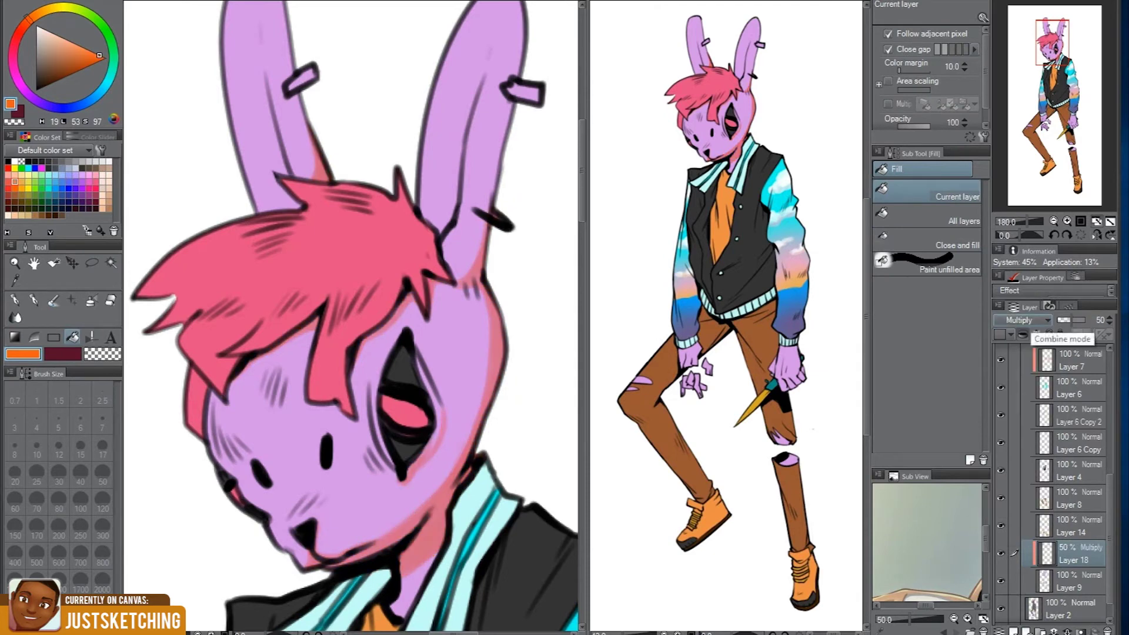
click(1110, 317)
scroll(351, 317, down, 3)
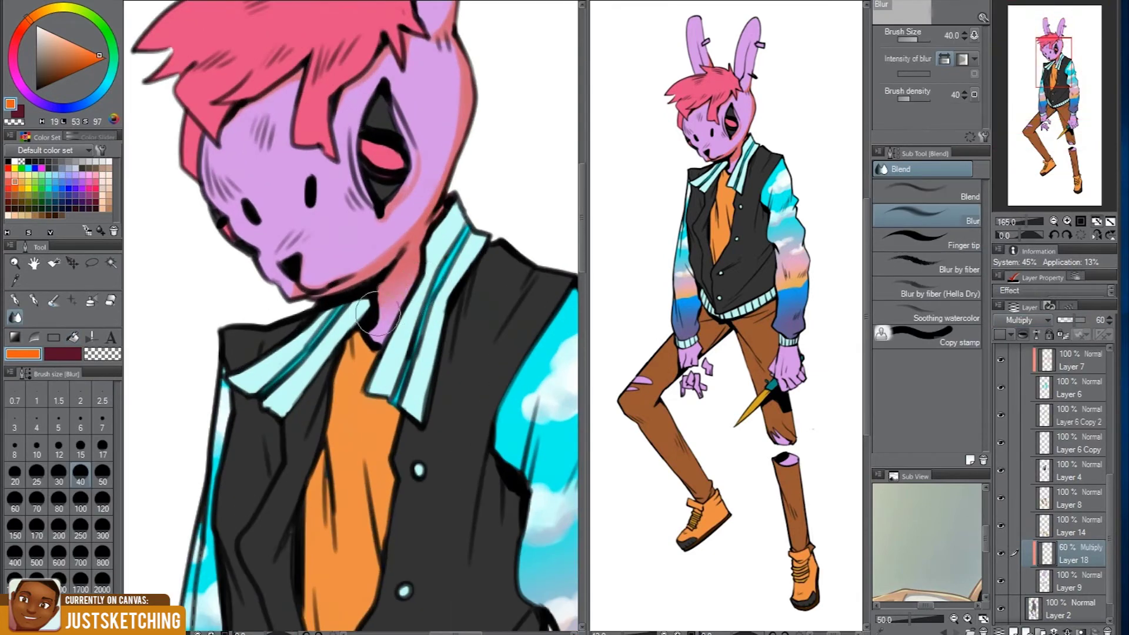
Paint salmon-red watercolour shading across the knife-holding hand's knuckles
key(b)
scroll(445, 311, up, 5)
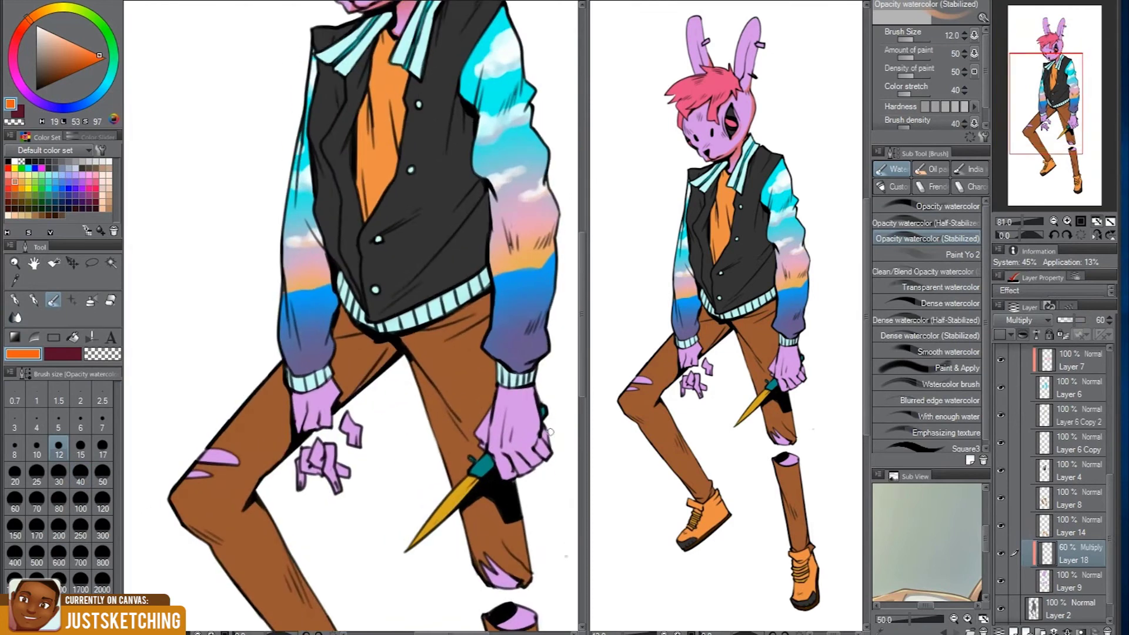
drag(353, 458, 499, 424)
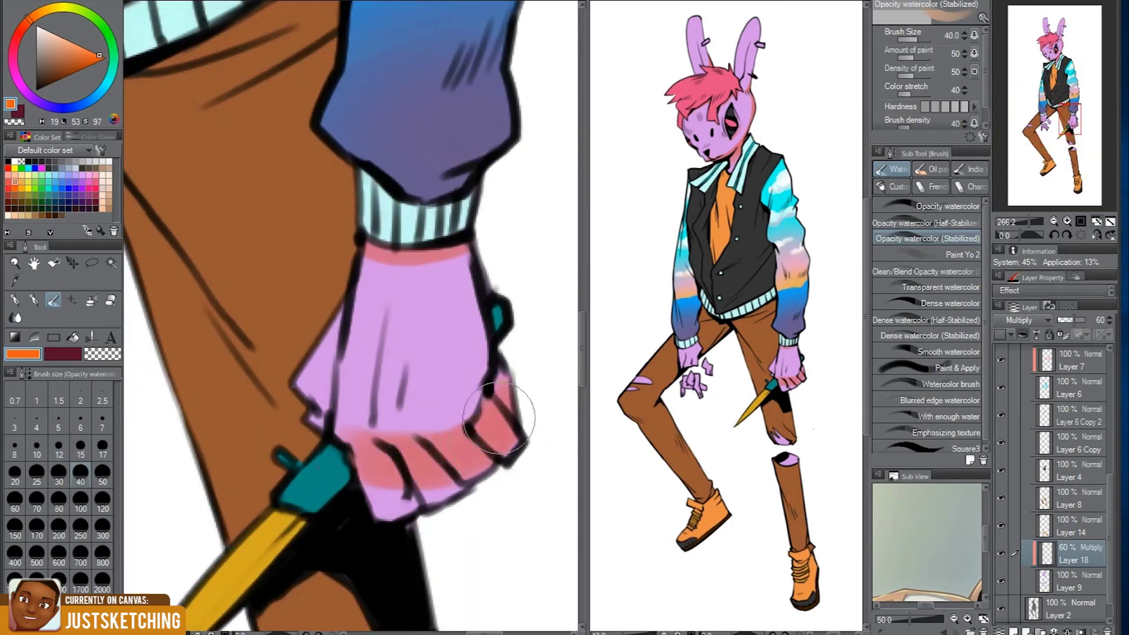
drag(365, 488, 529, 398)
drag(377, 512, 465, 518)
scroll(297, 410, up, 2)
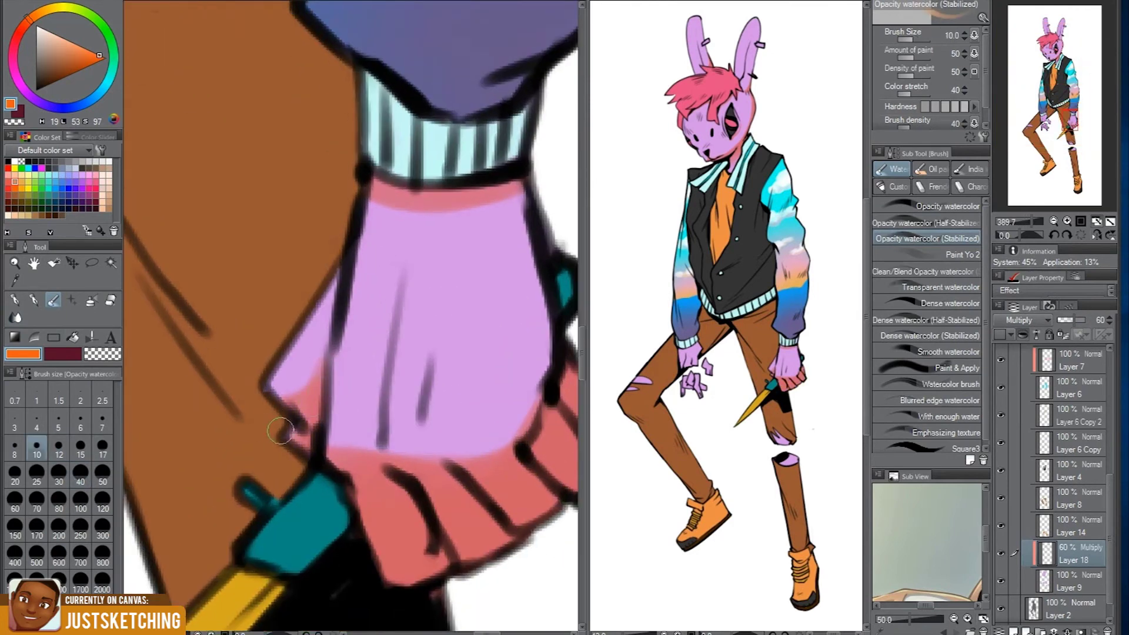
scroll(333, 411, down, 3)
scroll(332, 411, down, 2)
scroll(455, 282, up, 3)
Shade the knees, alternating between the Soft airbrush and the watercolour brush
key(b)
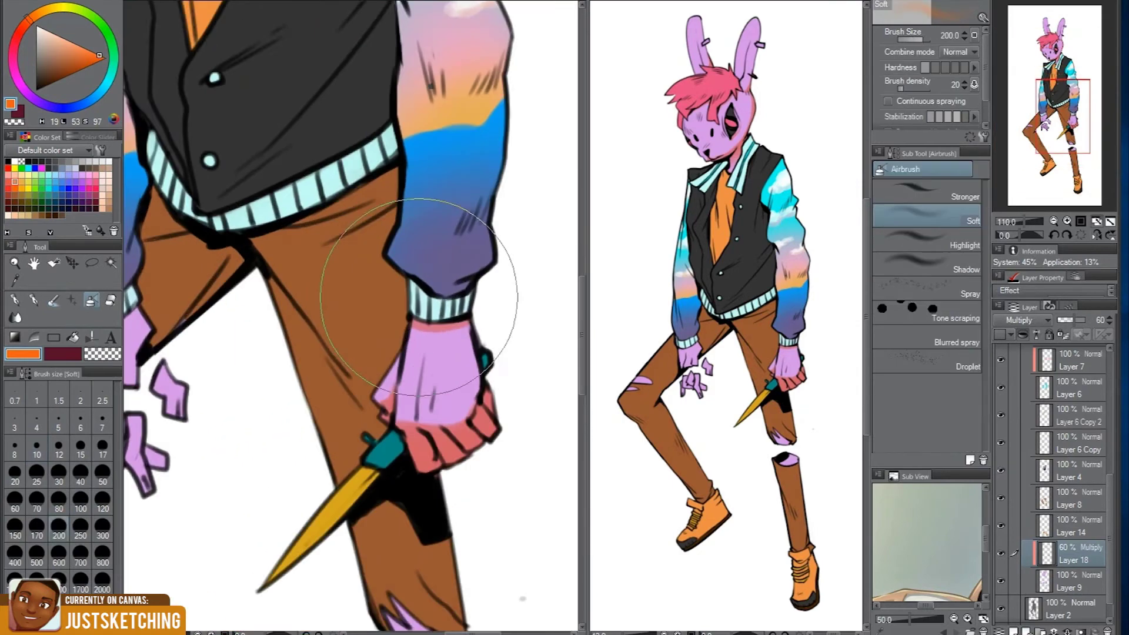
scroll(493, 316, down, 3)
scroll(424, 400, up, 3)
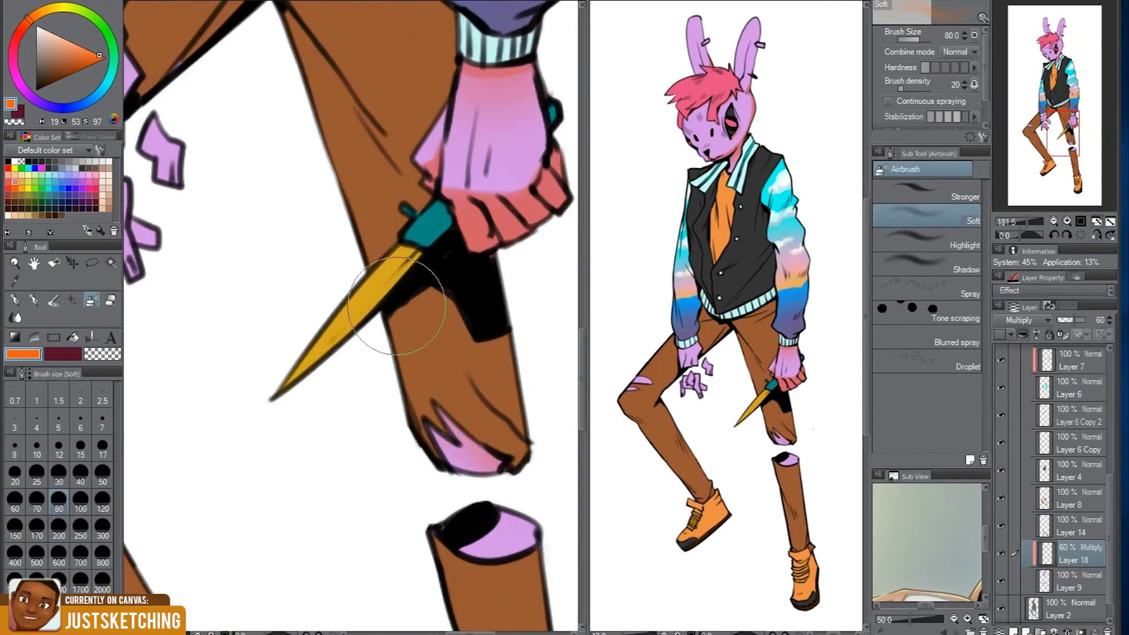
key(b)
scroll(443, 447, up, 1)
scroll(443, 448, up, 2)
scroll(442, 447, down, 3)
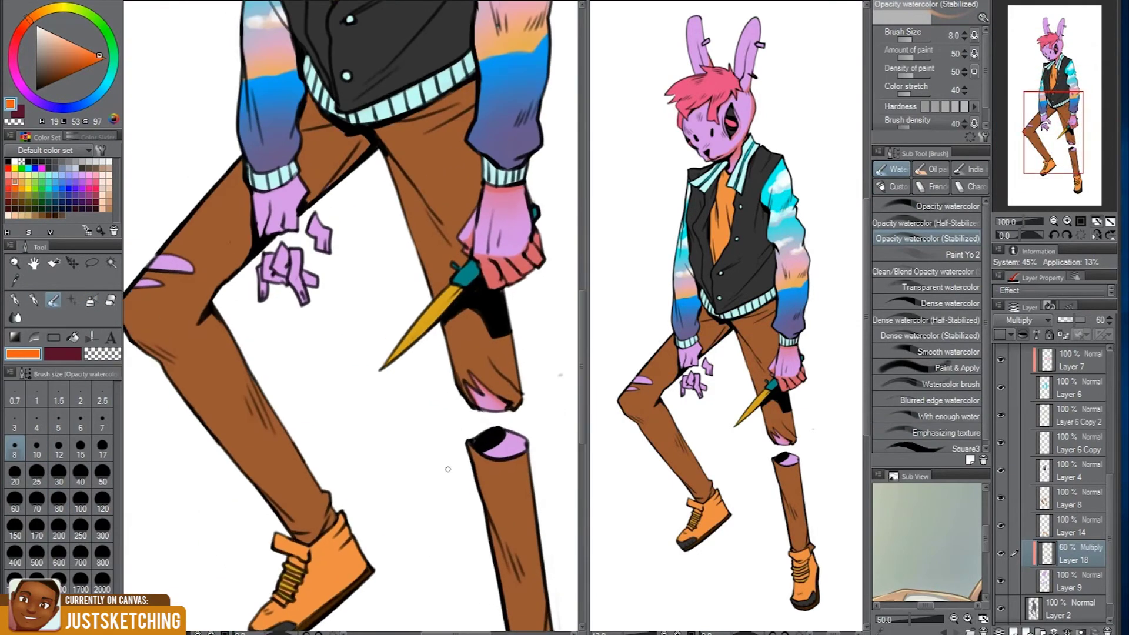
scroll(468, 457, up, 2)
Finish the knee shading and reset the canvas rotation to upright
key(b)
scroll(467, 457, down, 2)
scroll(348, 454, up, 2)
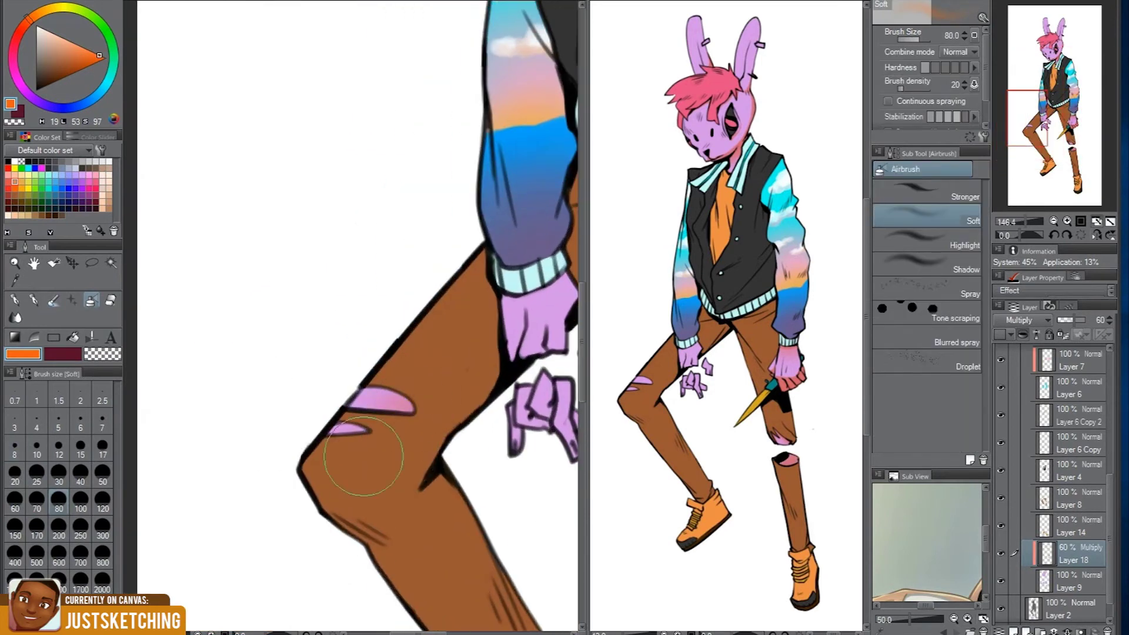
key(b)
scroll(429, 409, up, 1)
scroll(429, 408, up, 2)
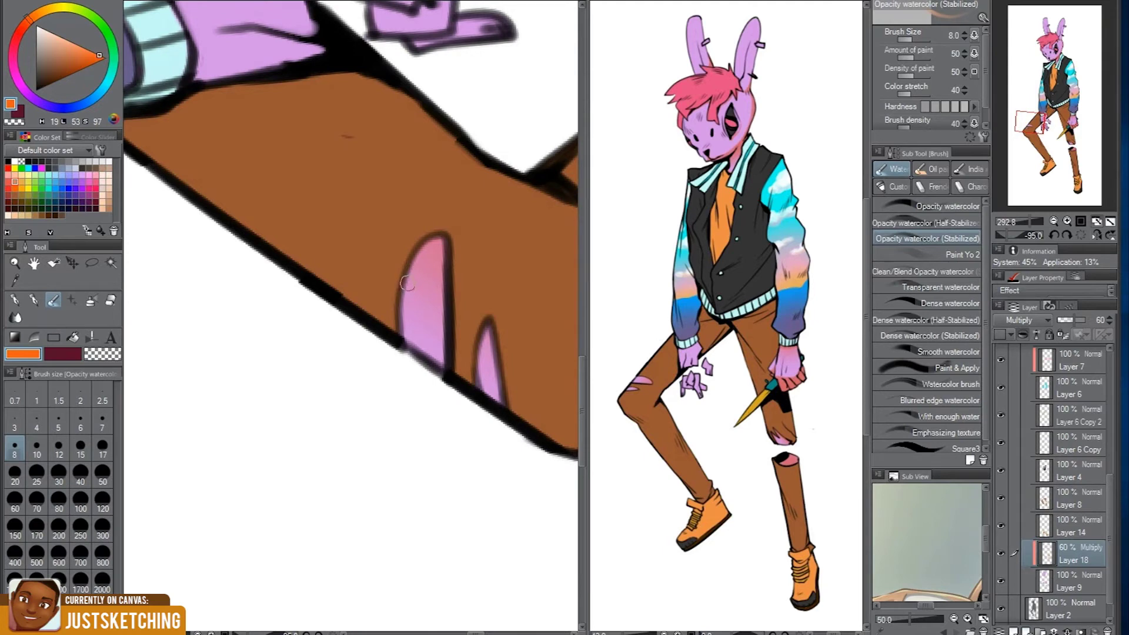
scroll(413, 244, down, 3)
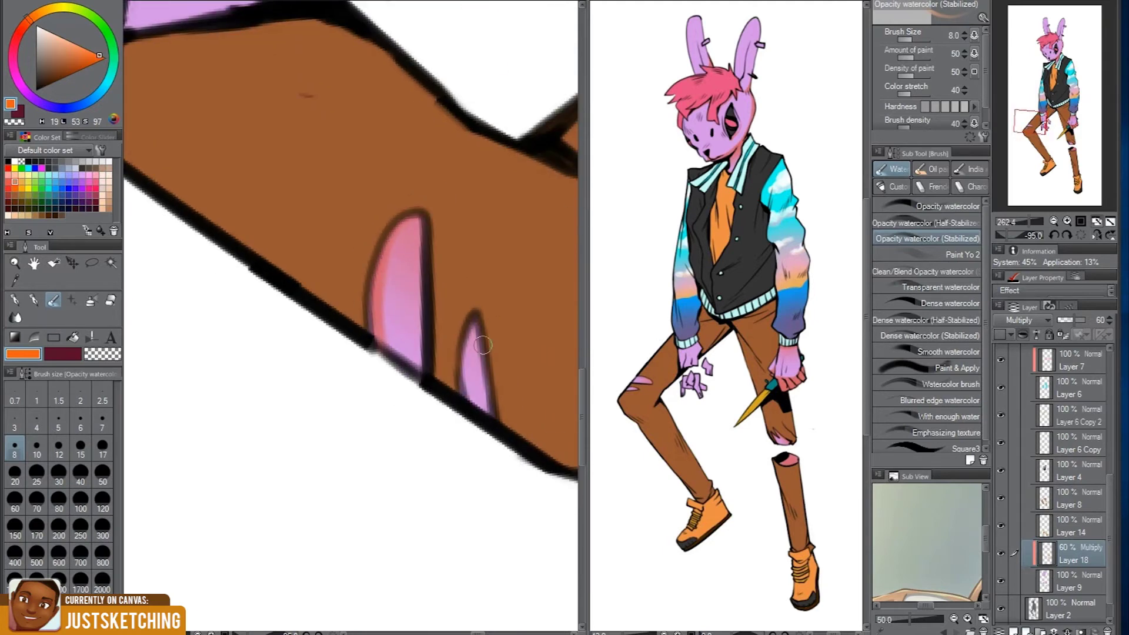
key(ctrl+0)
scroll(353, 317, up, 2)
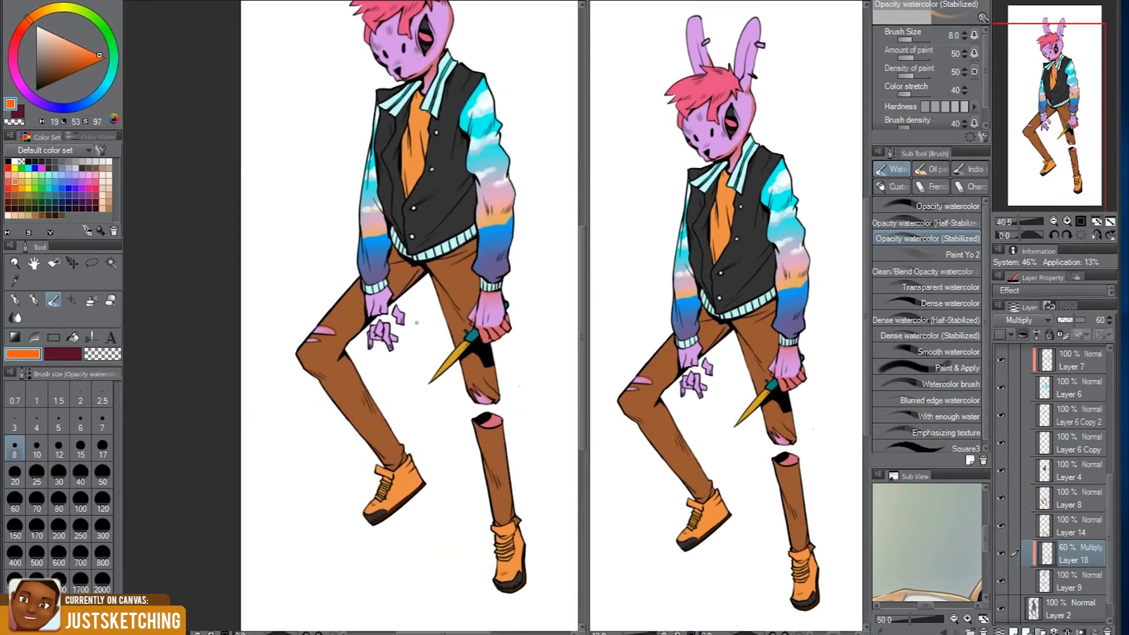
Paint pink shading onto the loose fingers with a slightly larger brush
scroll(362, 394, up, 8)
key(bracketright)
click(373, 393)
drag(363, 394, 406, 456)
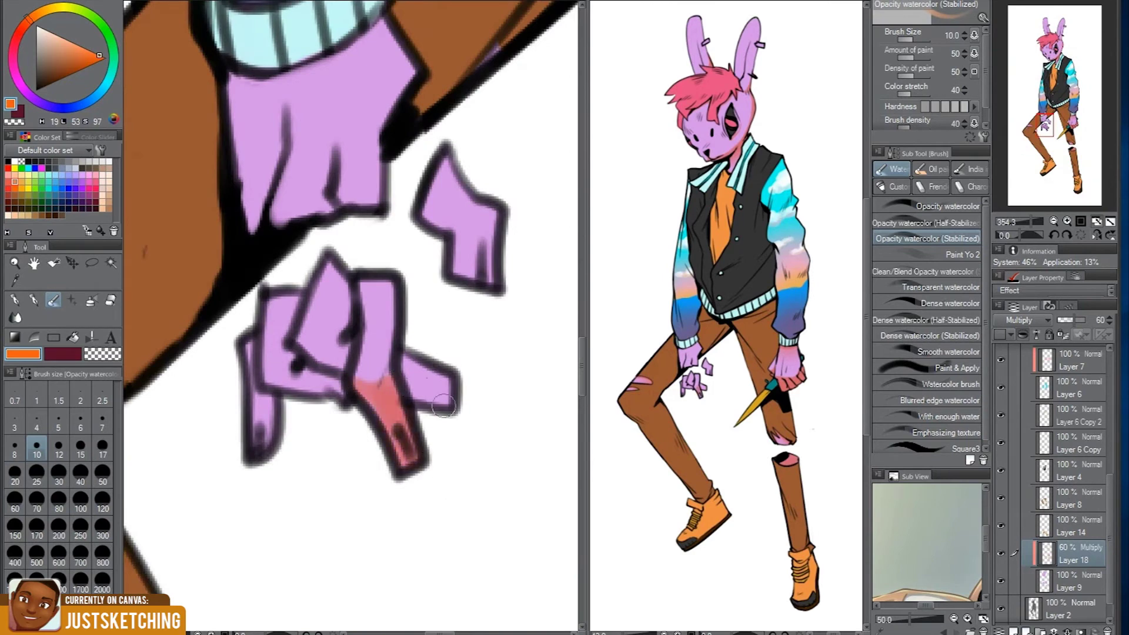
drag(391, 377, 447, 400)
scroll(412, 382, down, 1)
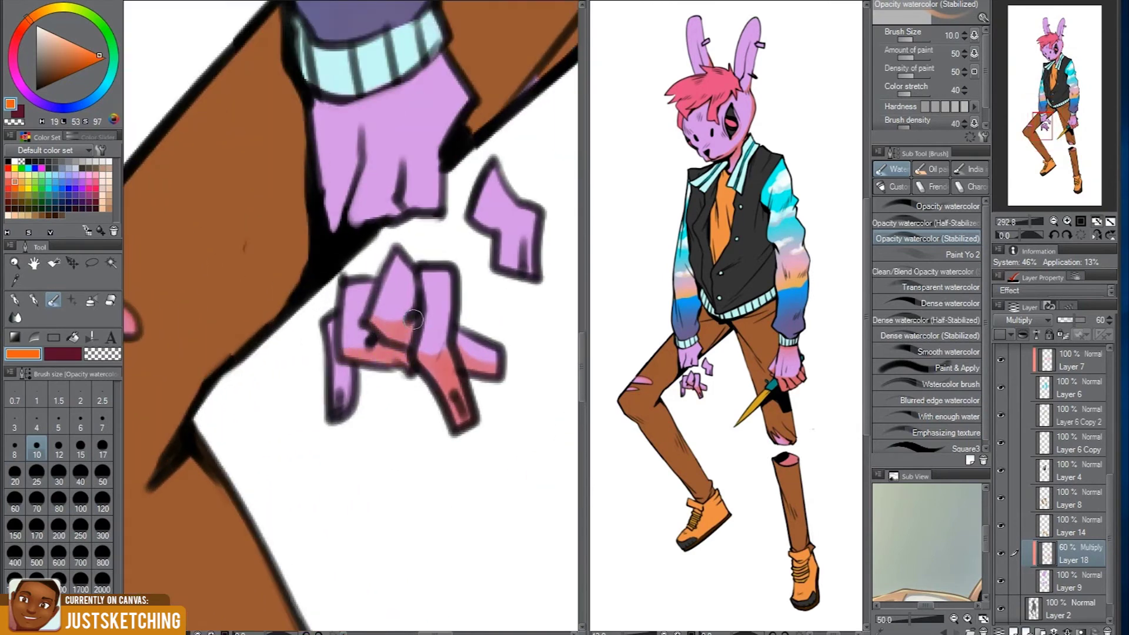
Add pinkish shading to the palm and the hand's edge below the cuff
scroll(337, 399, up, 1)
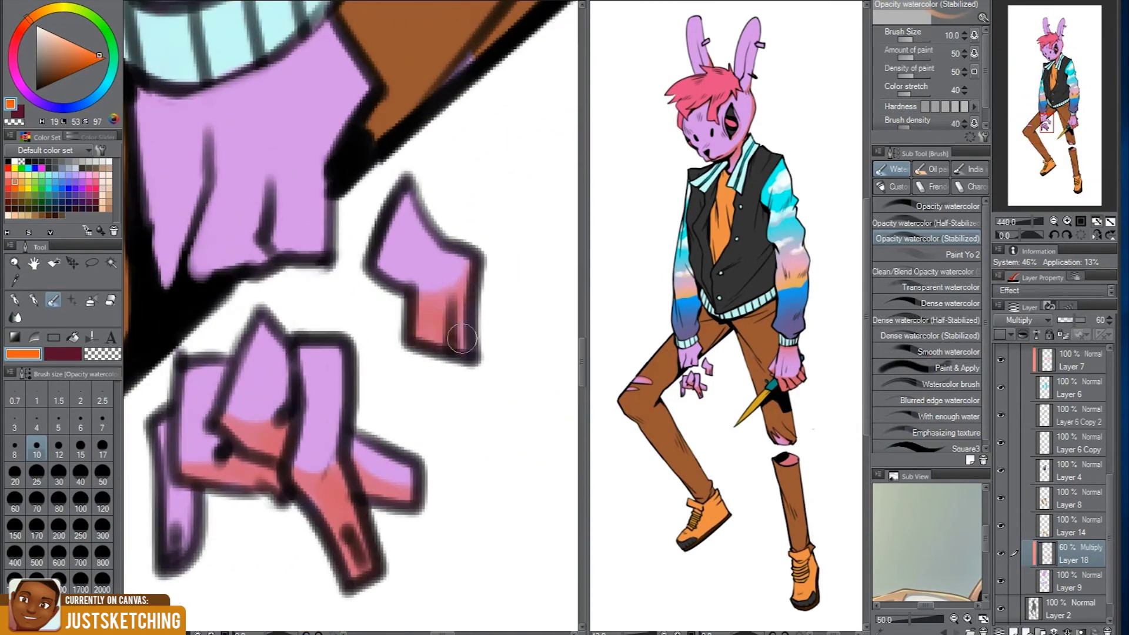
scroll(329, 302, up, 1)
scroll(330, 303, up, 1)
mouse_move(347, 294)
mouse_down()
mouse_move(423, 282)
mouse_move(500, 217)
mouse_up()
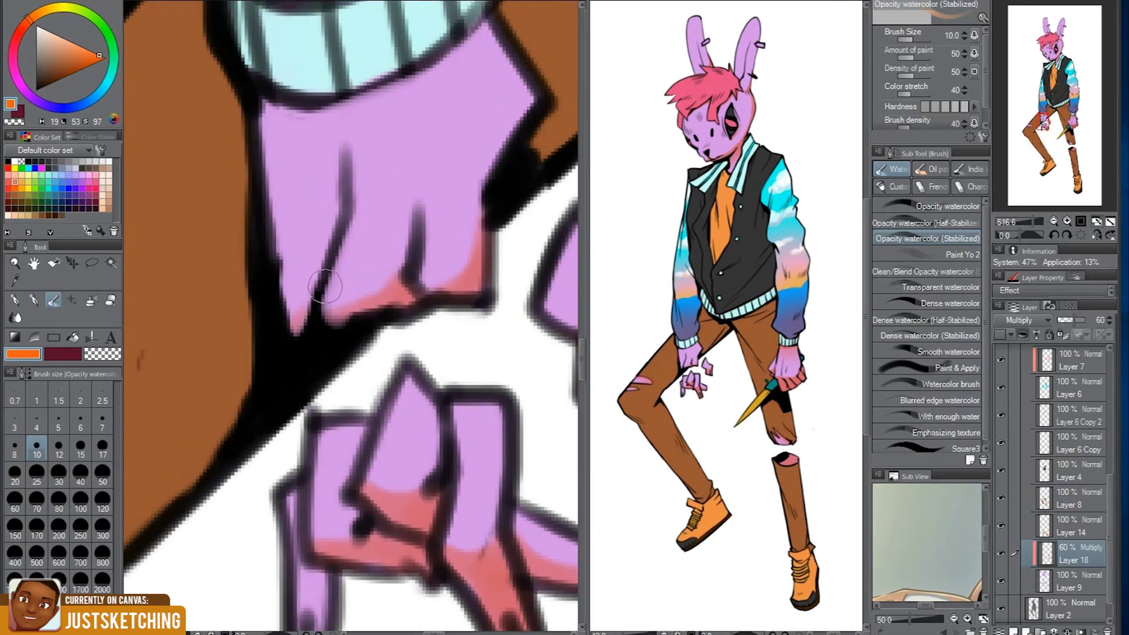
scroll(407, 274, up, 1)
drag(407, 274, 256, 225)
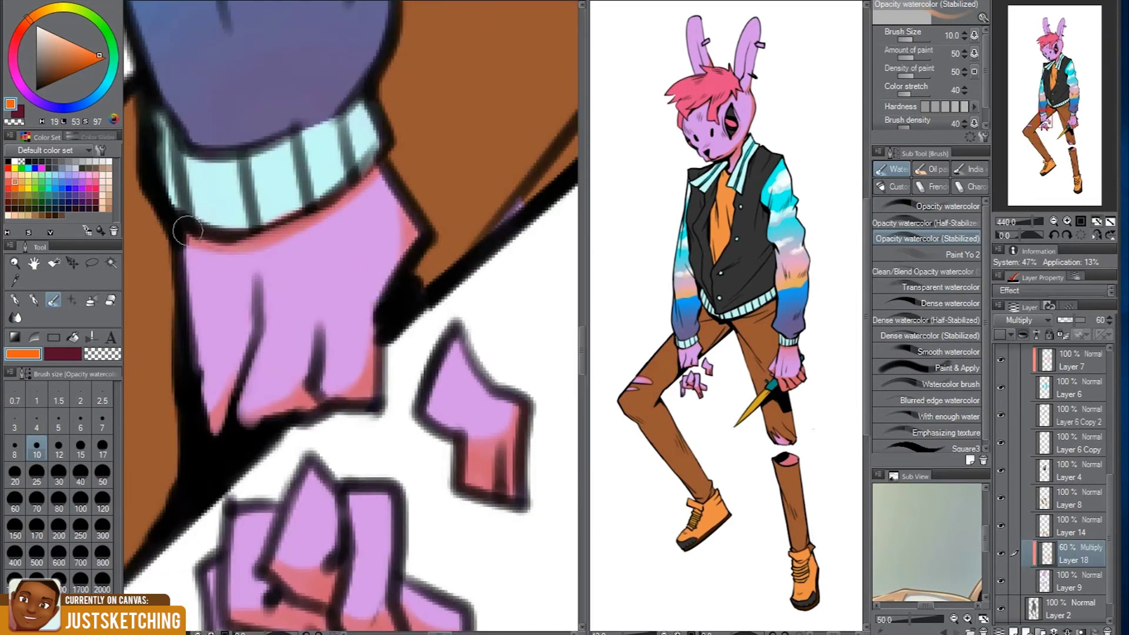
scroll(187, 231, down, 5)
Airbrush light shading over the sleeve area with the Soft airbrush
key(b)
scroll(327, 202, up, 2)
drag(294, 265, 383, 294)
scroll(313, 490, down, 2)
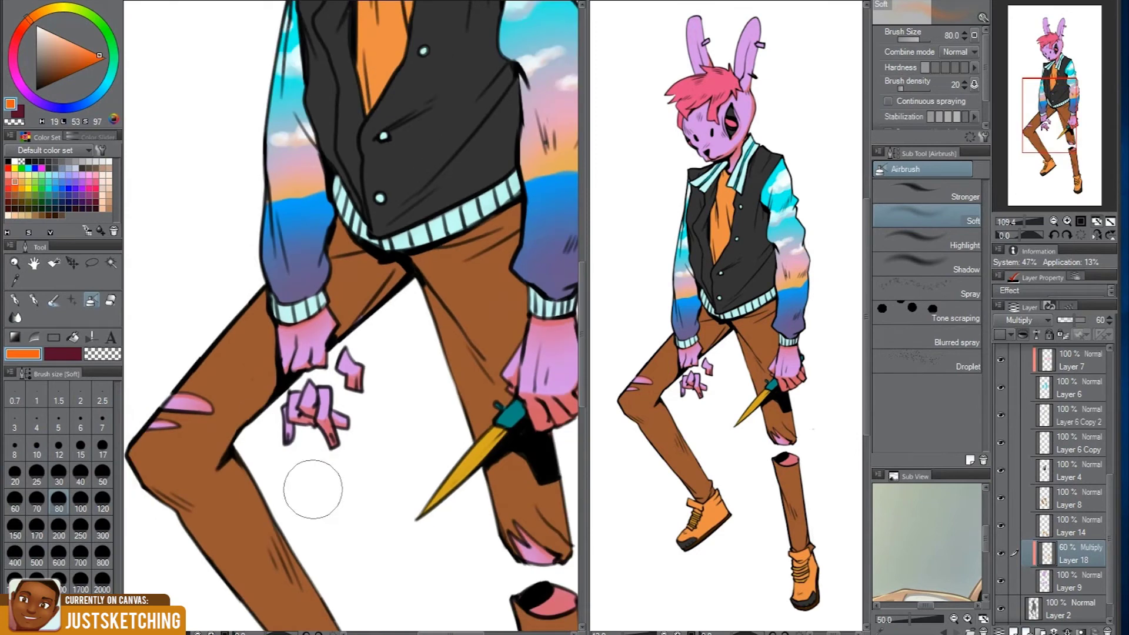
scroll(315, 436, up, 3)
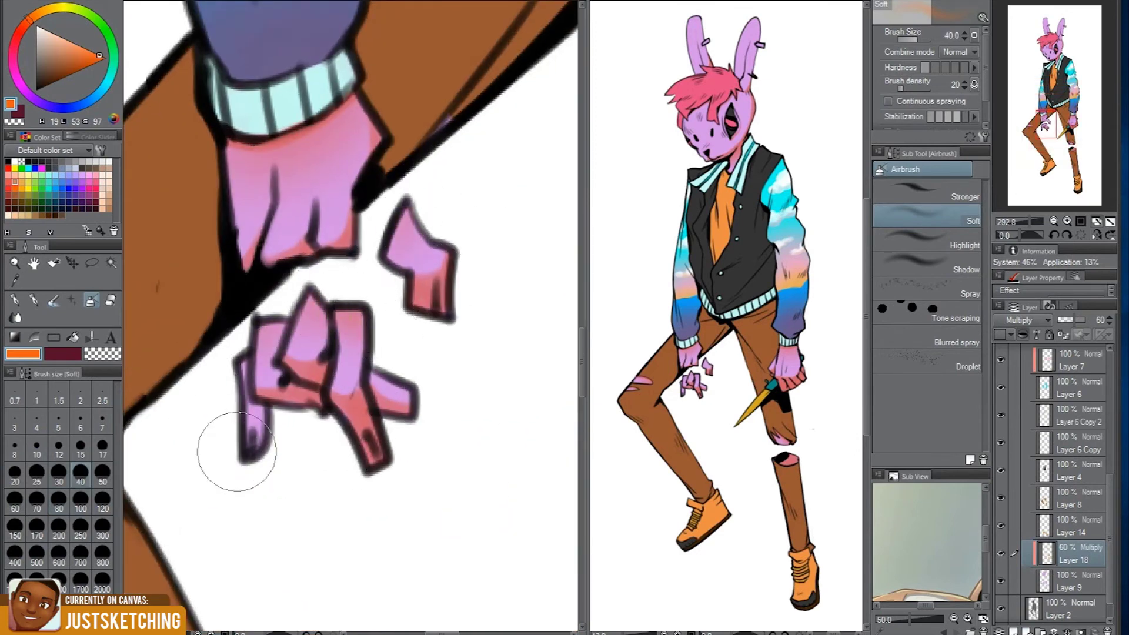
Airbrush pink shading onto the right ear
scroll(235, 449, down, 6)
scroll(368, 111, up, 5)
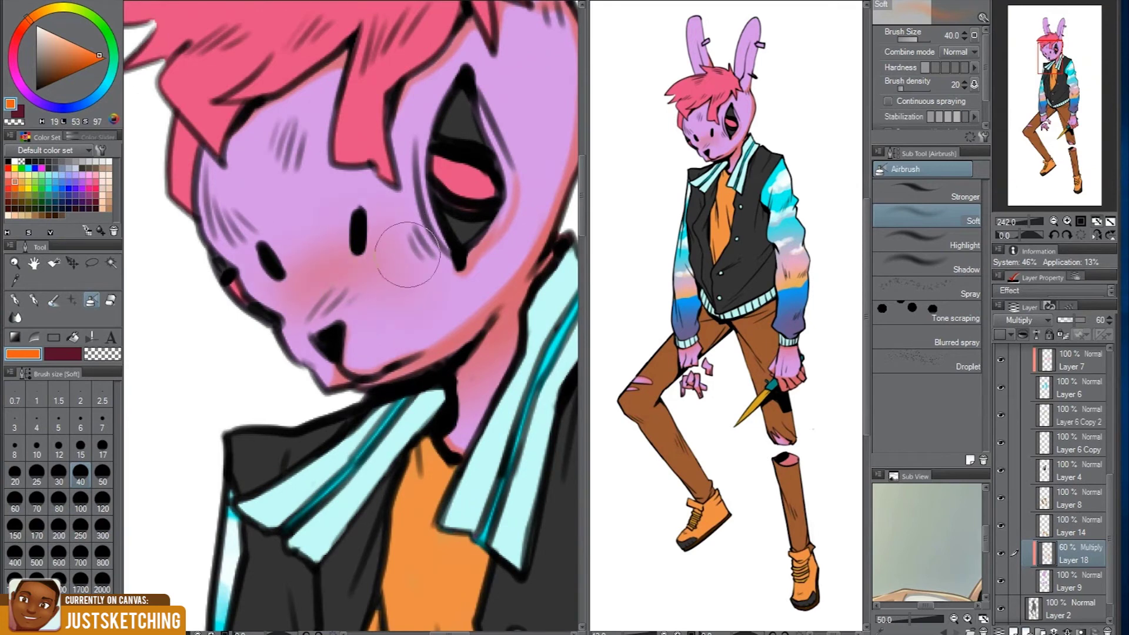
scroll(254, 290, down, 3)
scroll(404, 218, up, 2)
drag(388, 306, 405, 219)
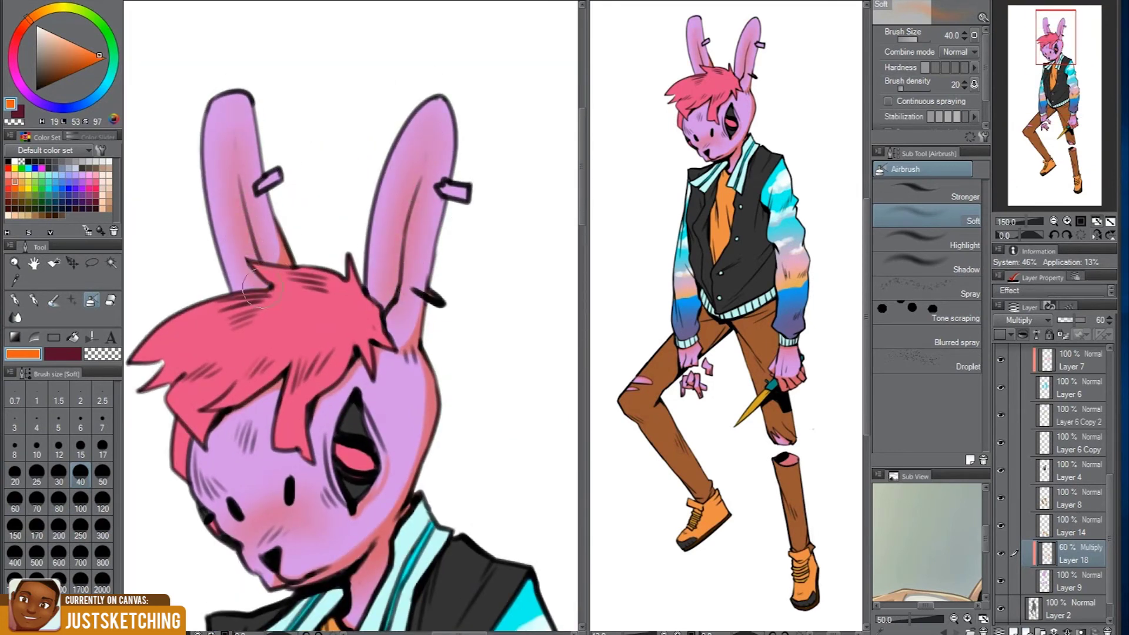
scroll(279, 196, down, 3)
Blur the cheek blush smooth and duplicate the Multiply shading layer
key(j)
scroll(266, 267, up, 4)
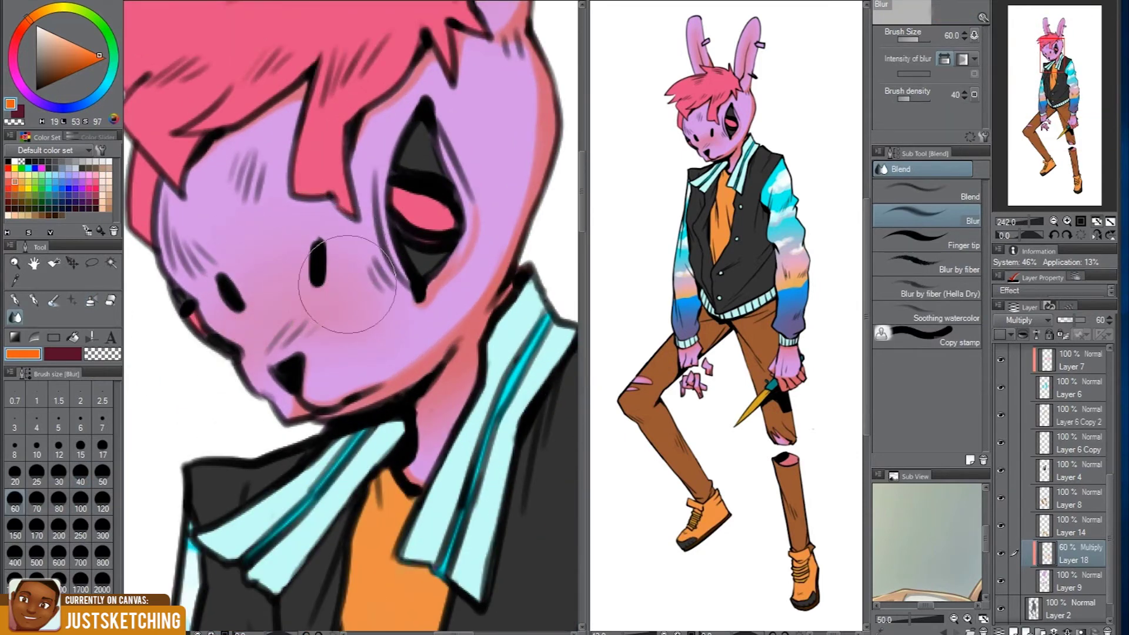
scroll(347, 285, down, 4)
scroll(330, 341, up, 1)
scroll(324, 366, up, 1)
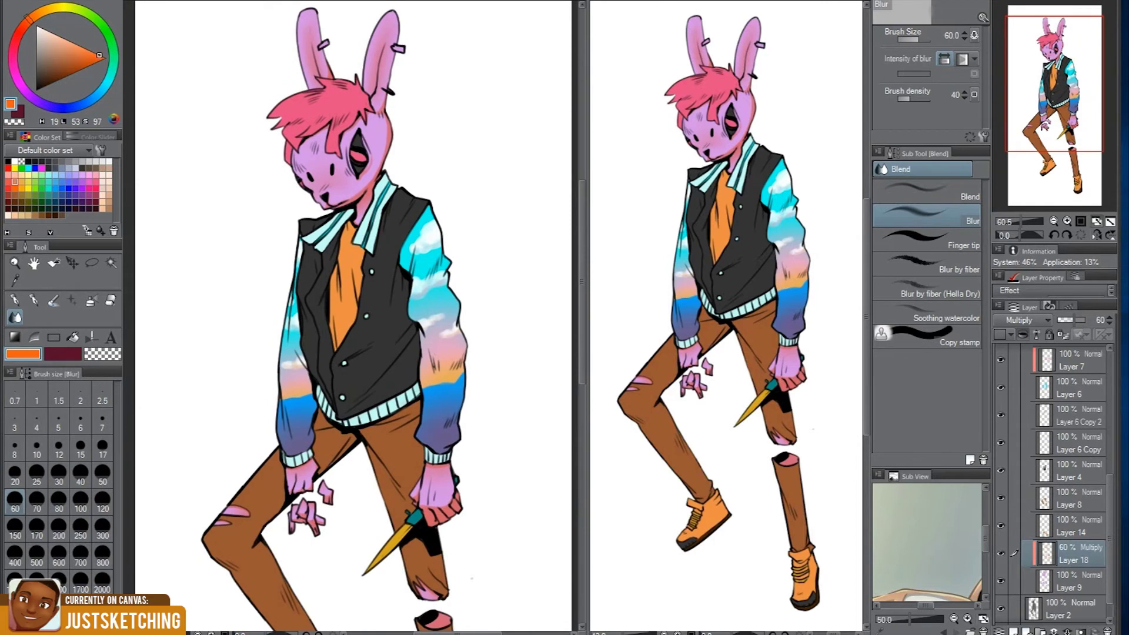
key(b)
scroll(353, 318, up, 1)
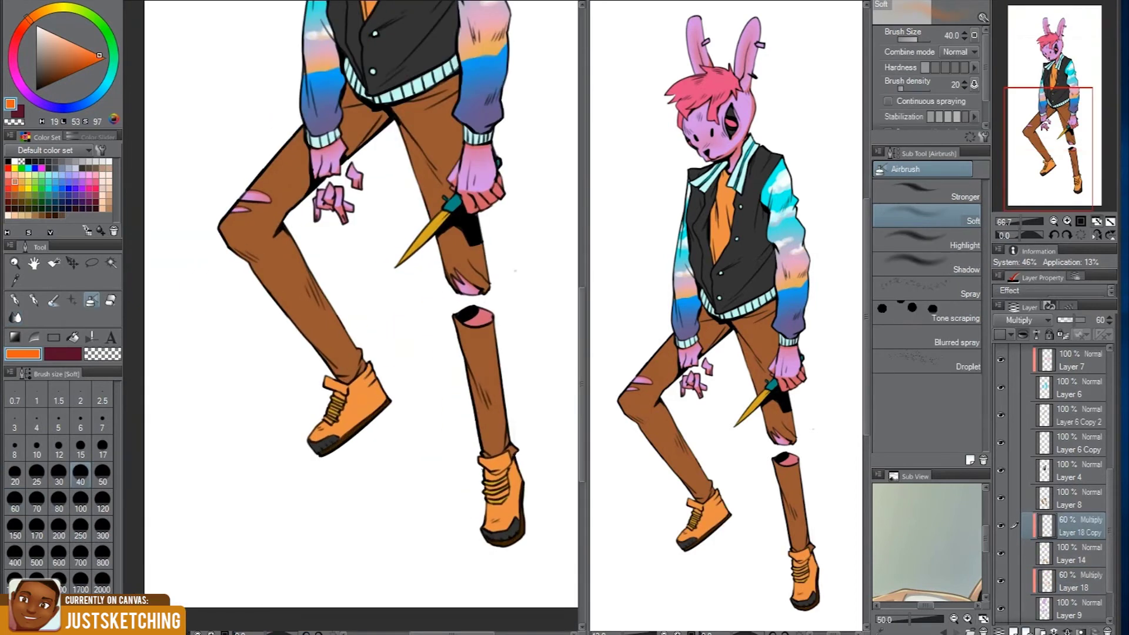
Make another copy of the Multiply shading layer
scroll(390, 303, up, 1)
scroll(479, 478, up, 1)
scroll(491, 466, up, 1)
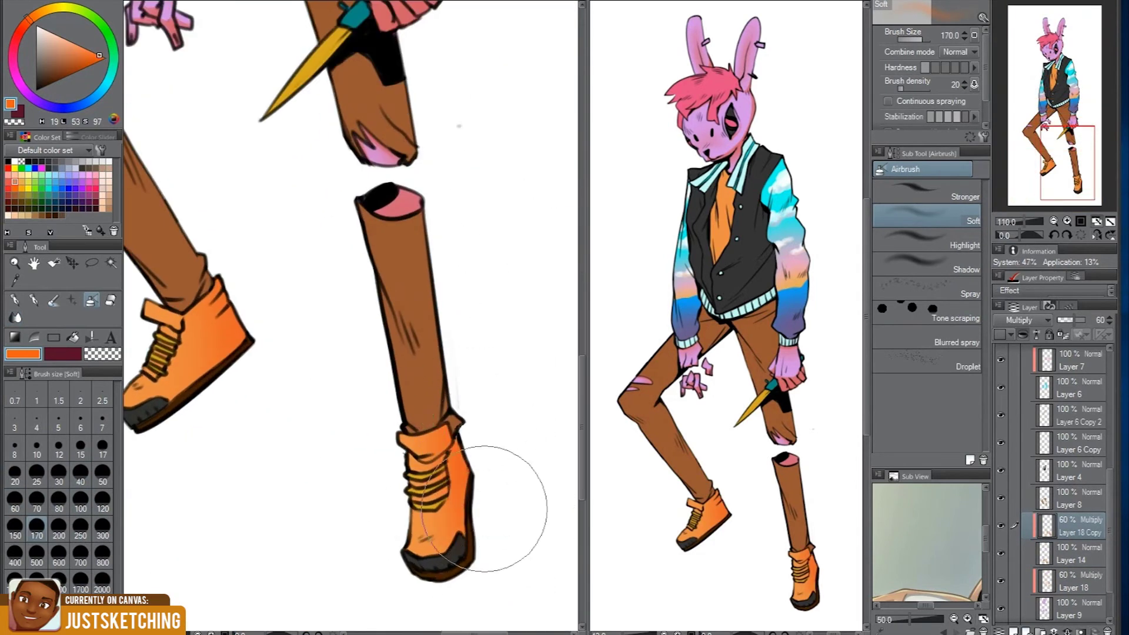
scroll(496, 575, down, 2)
key(b)
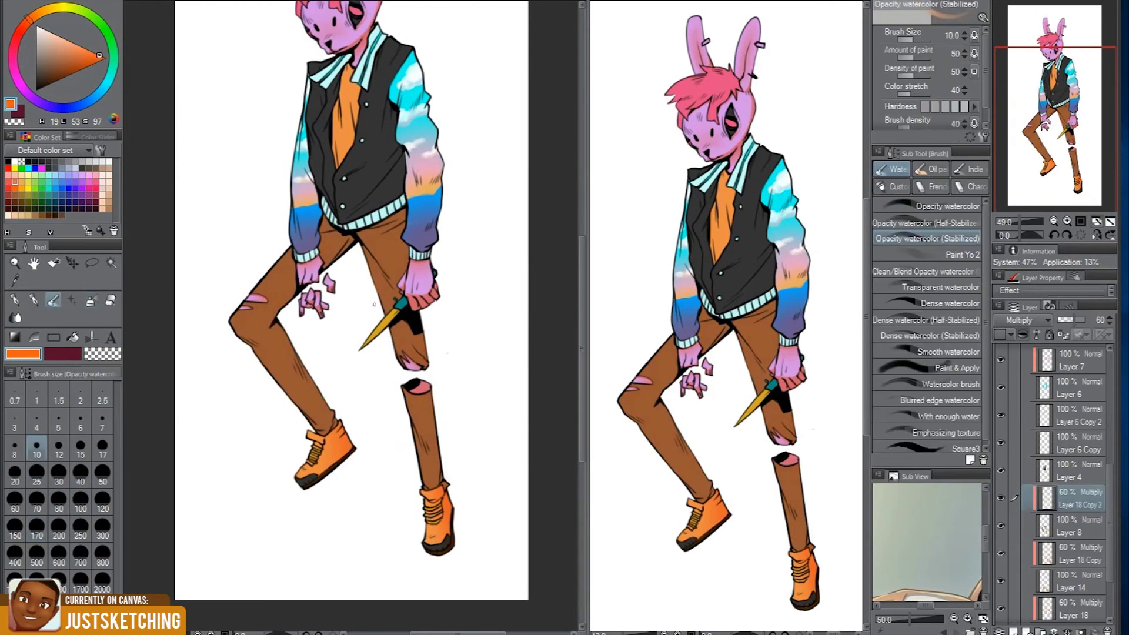
Paint darker reddish-brown shading on the trouser cuff with a smaller brush
scroll(440, 490, up, 2)
scroll(440, 490, up, 2)
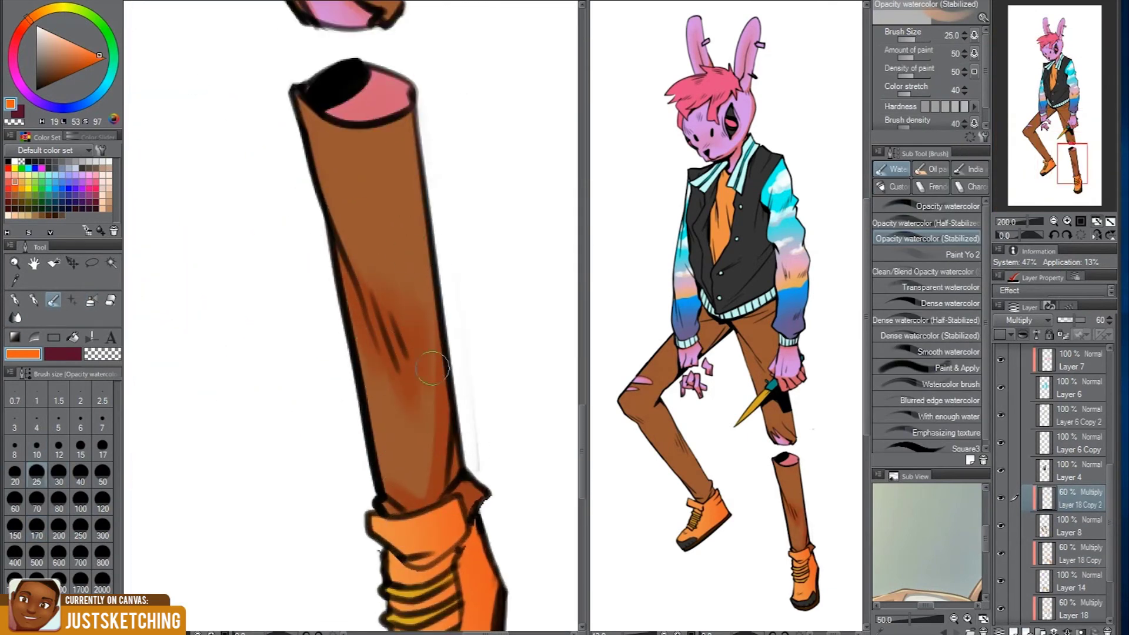
scroll(432, 368, down, 3)
scroll(424, 384, up, 1)
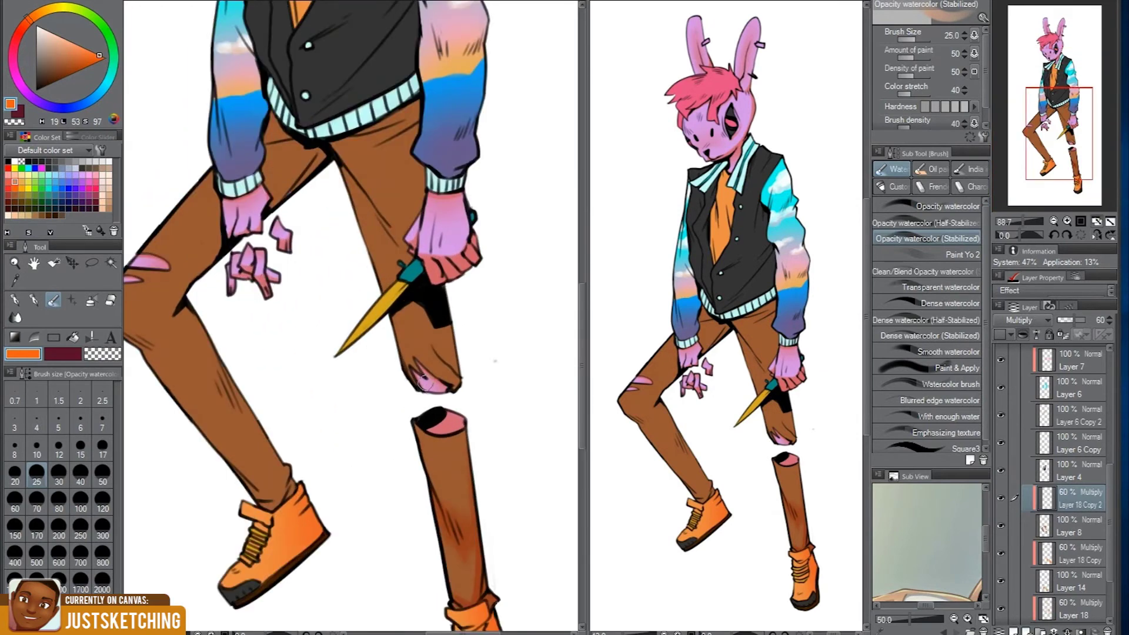
scroll(425, 384, up, 1)
scroll(461, 322, up, 1)
scroll(433, 335, up, 1)
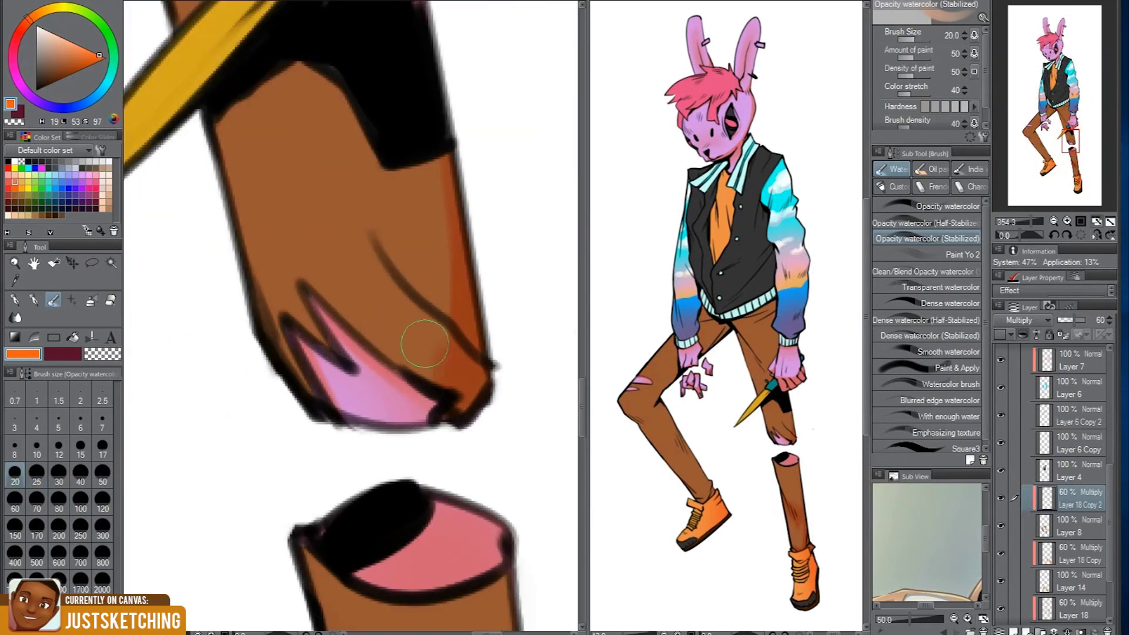
key(bracketleft)
drag(321, 347, 385, 347)
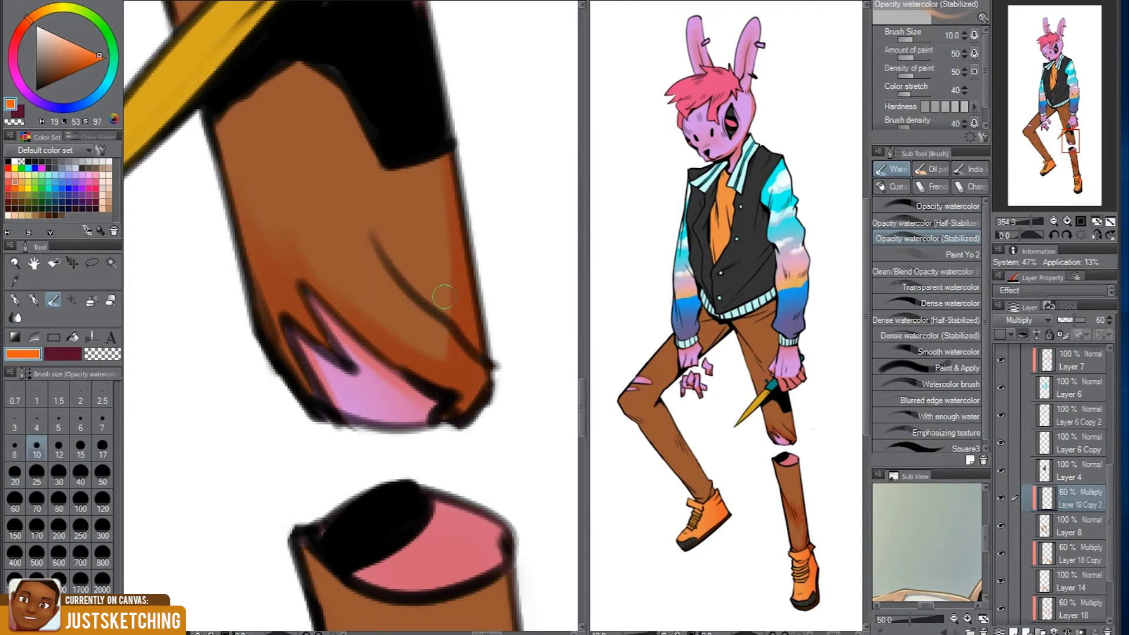
Deepen the brown shading over the trouser creases and knees with a larger brush
scroll(460, 343, down, 2)
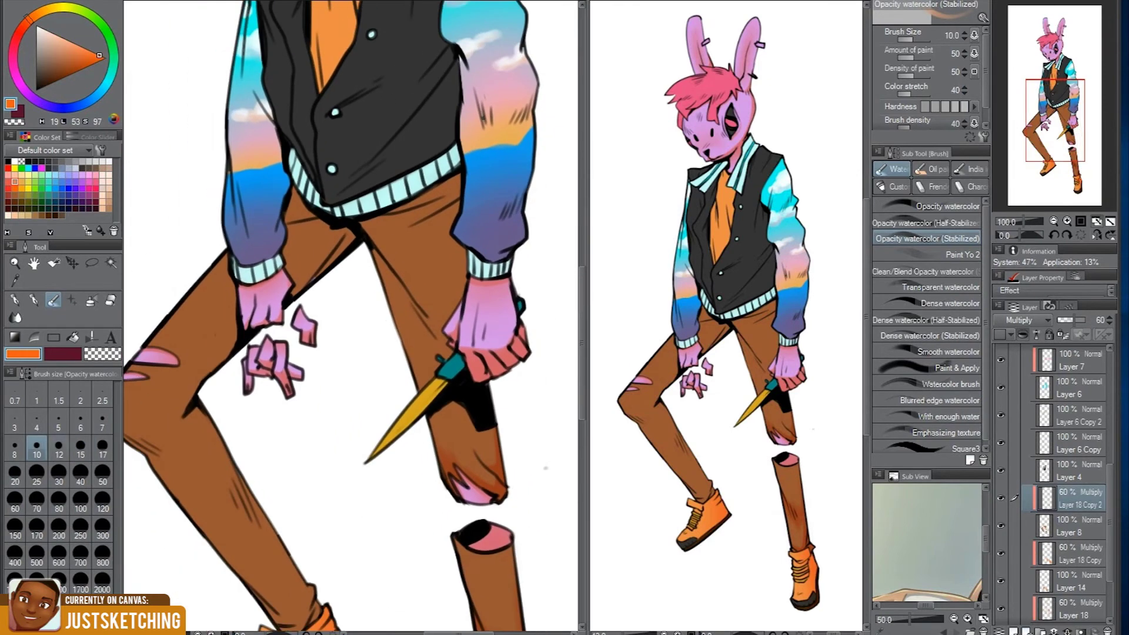
scroll(411, 353, up, 1)
click(81, 477)
scroll(383, 289, down, 1)
scroll(411, 341, up, 1)
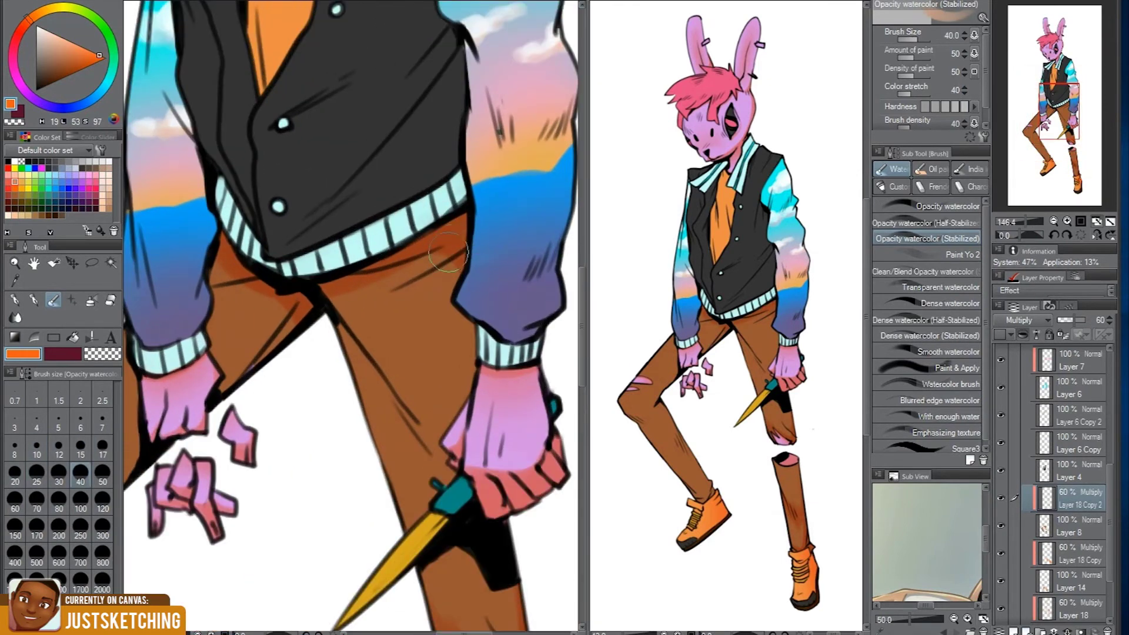
scroll(423, 364, down, 1)
scroll(441, 391, up, 1)
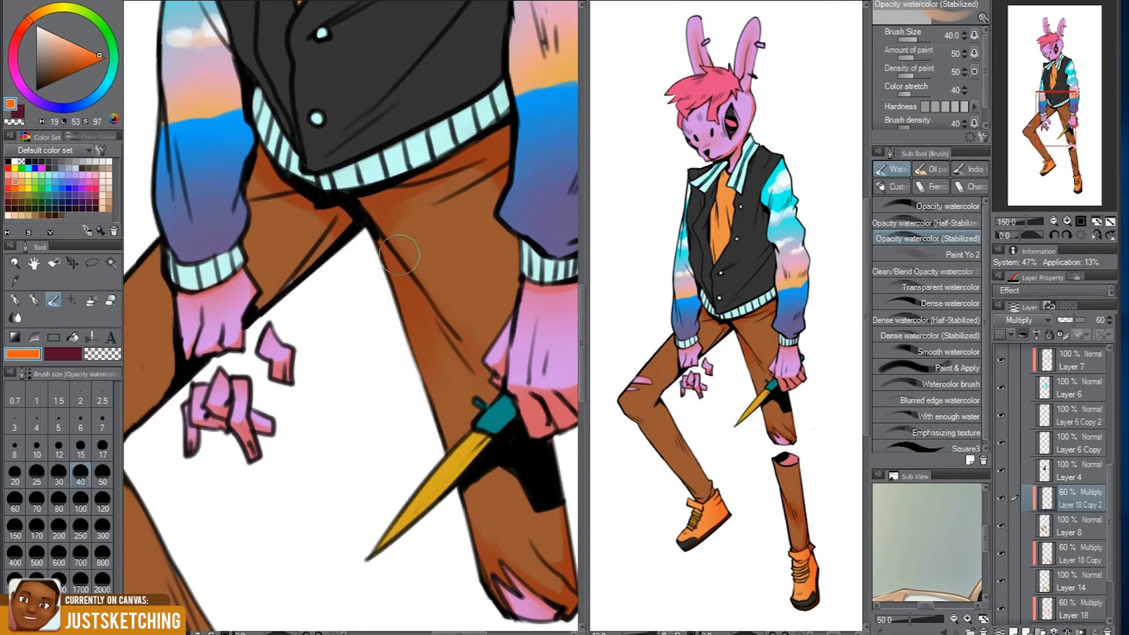
scroll(268, 315, down, 1)
scroll(270, 383, up, 1)
Continue the darker brown fold shading down the trousers to the ankles
scroll(294, 411, down, 1)
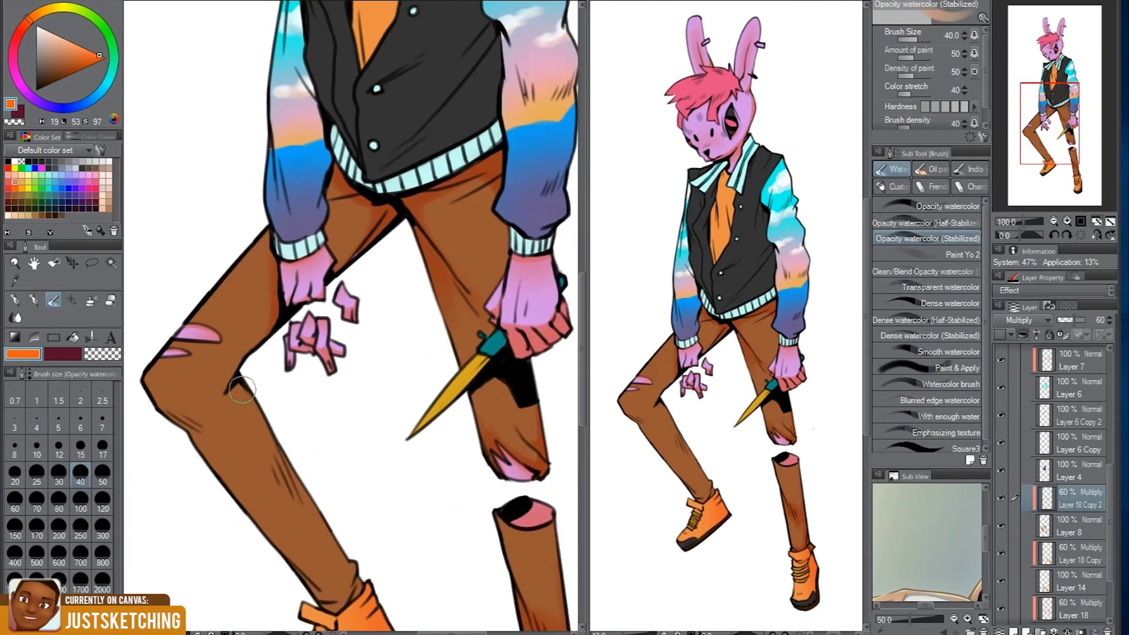
scroll(339, 487, up, 1)
scroll(347, 464, down, 1)
scroll(359, 423, up, 1)
scroll(376, 383, up, 1)
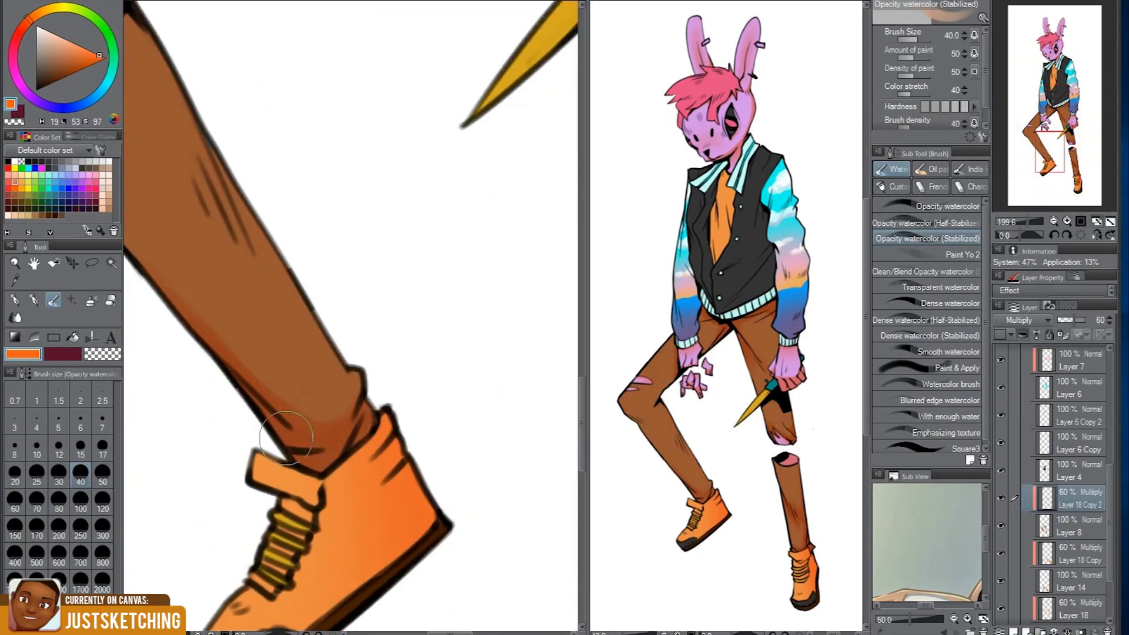
scroll(374, 329, down, 2)
scroll(371, 280, down, 2)
scroll(392, 340, up, 1)
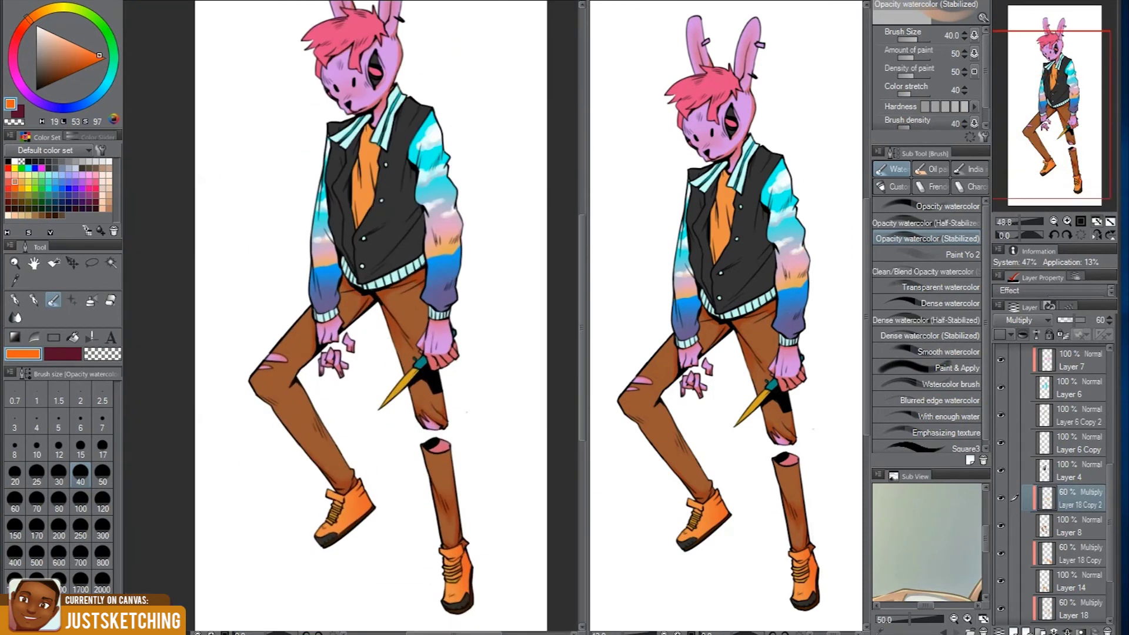
Duplicate the Multiply shading layer again and shrink the brush for vest shading
key(ctrl+c)
key(ctrl+v)
key(bracketleft)
key(bracketleft)
scroll(438, 297, up, 4)
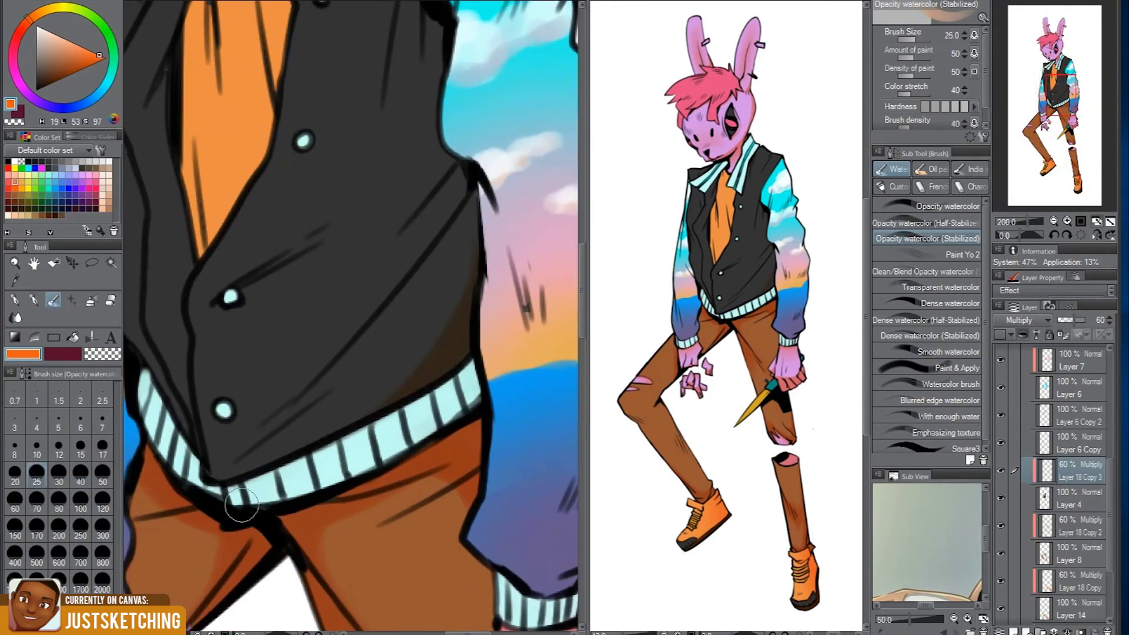
Set the shading layer to 80% opacity and paint brown shading inside the vest, erasing strays
scroll(394, 406, down, 4)
key(Return)
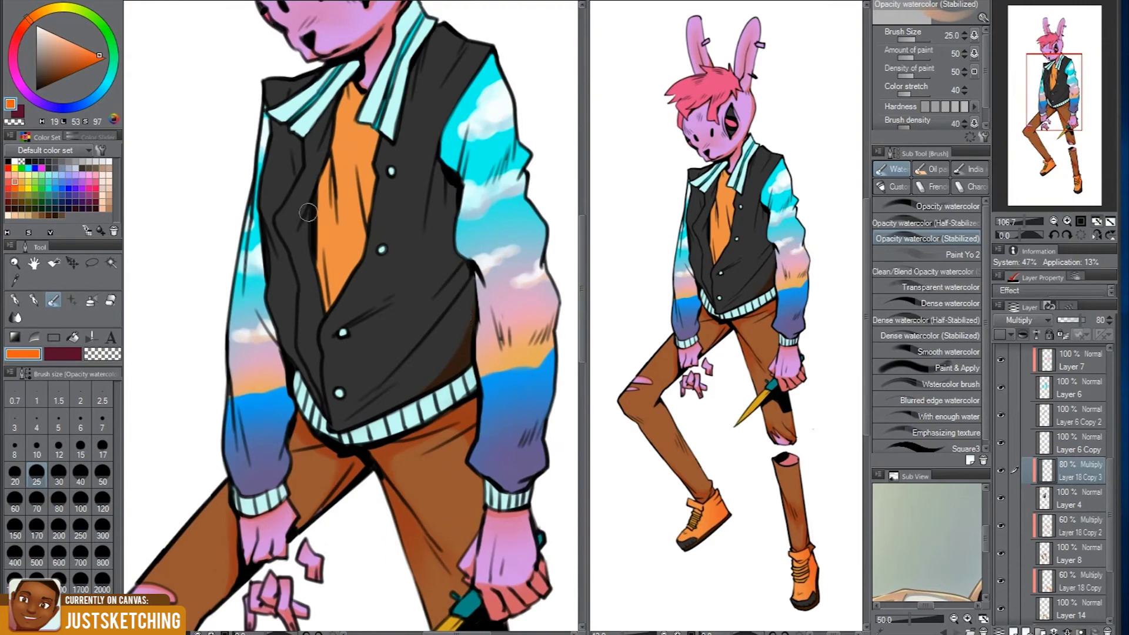
scroll(370, 326, up, 4)
drag(365, 265, 359, 429)
scroll(370, 325, down, 4)
scroll(370, 325, up, 4)
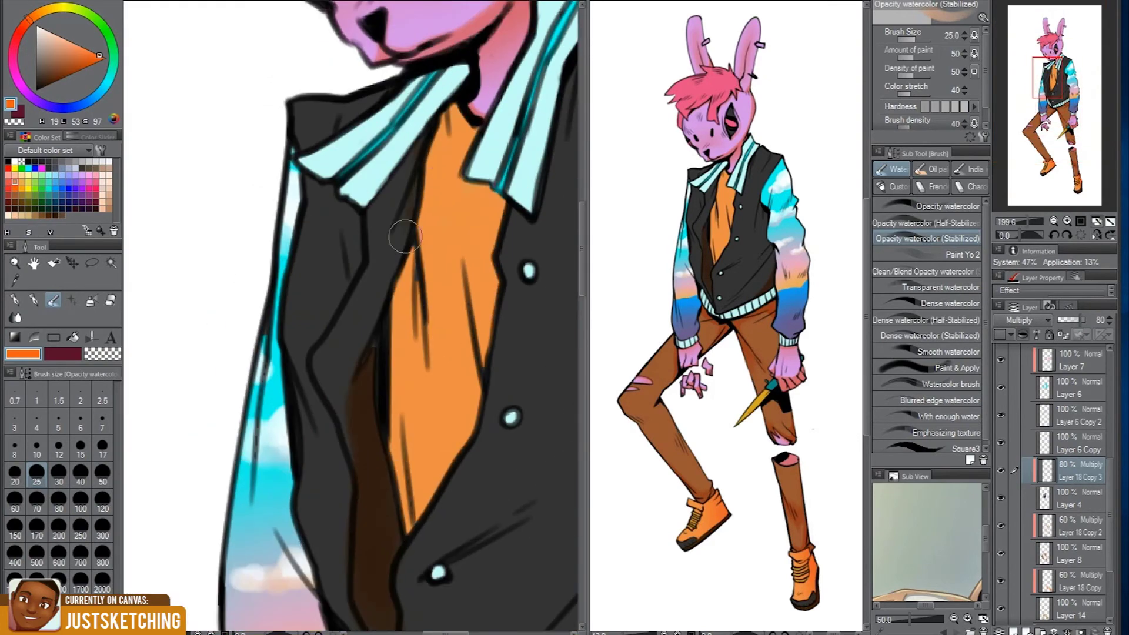
key(bracketleft)
key(bracketleft)
key(bracketleft)
scroll(404, 172, up, 1)
scroll(378, 169, up, 1)
scroll(330, 358, up, 1)
scroll(353, 294, down, 2)
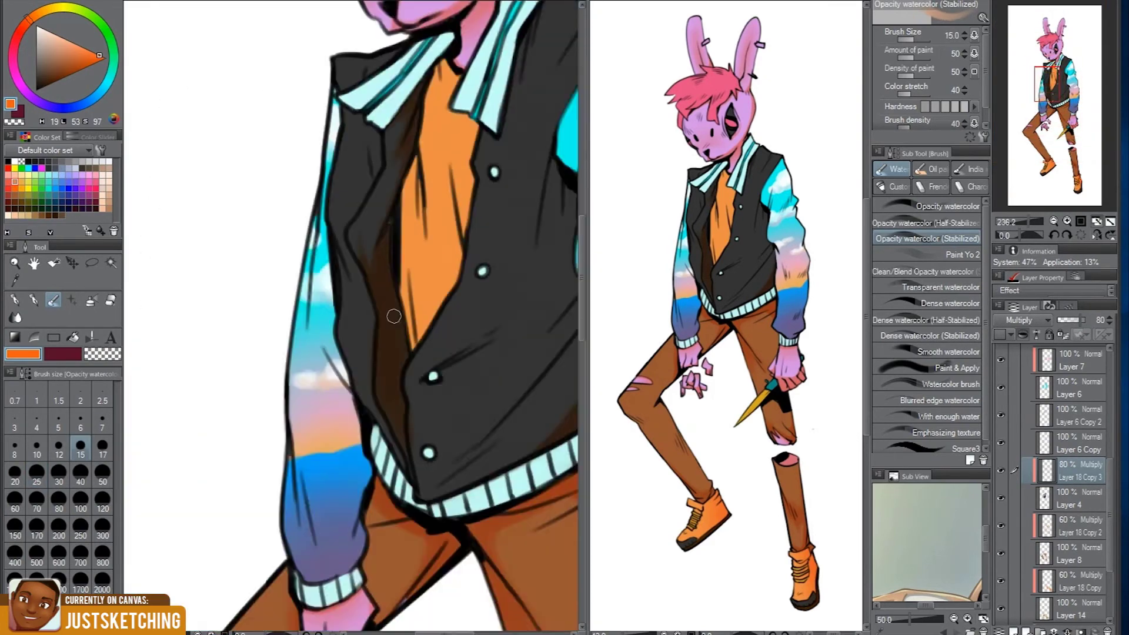
scroll(391, 371, up, 2)
key(e)
key(e)
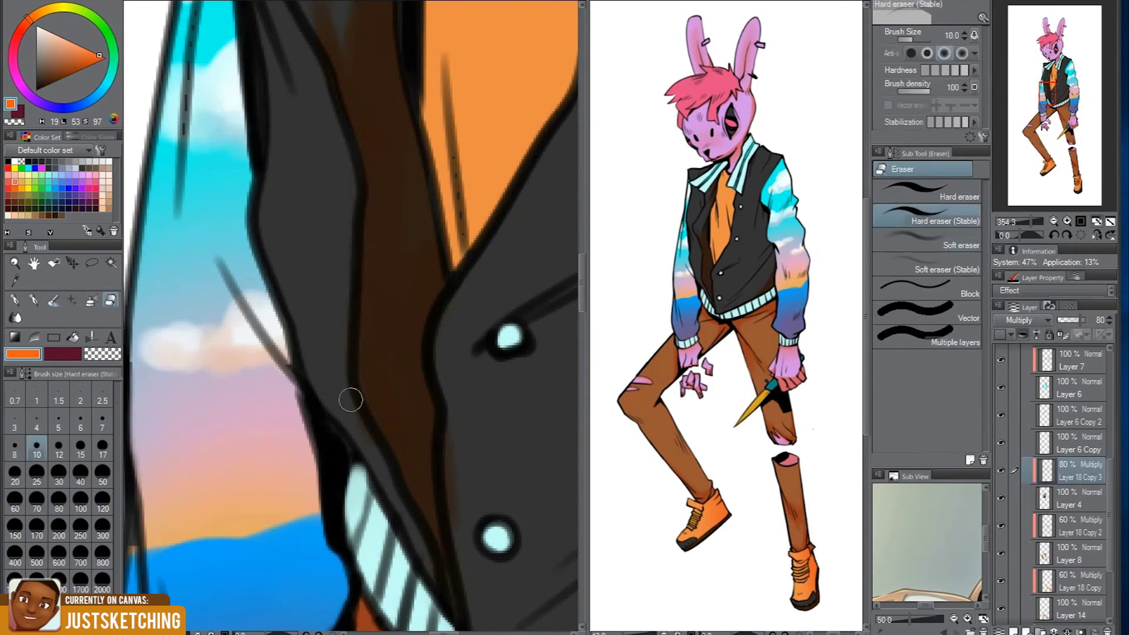
scroll(446, 328, down, 1)
scroll(447, 329, down, 2)
Add a new Multiply layer for the vest shading and return to the watercolor brush
key(ctrl+shift+n)
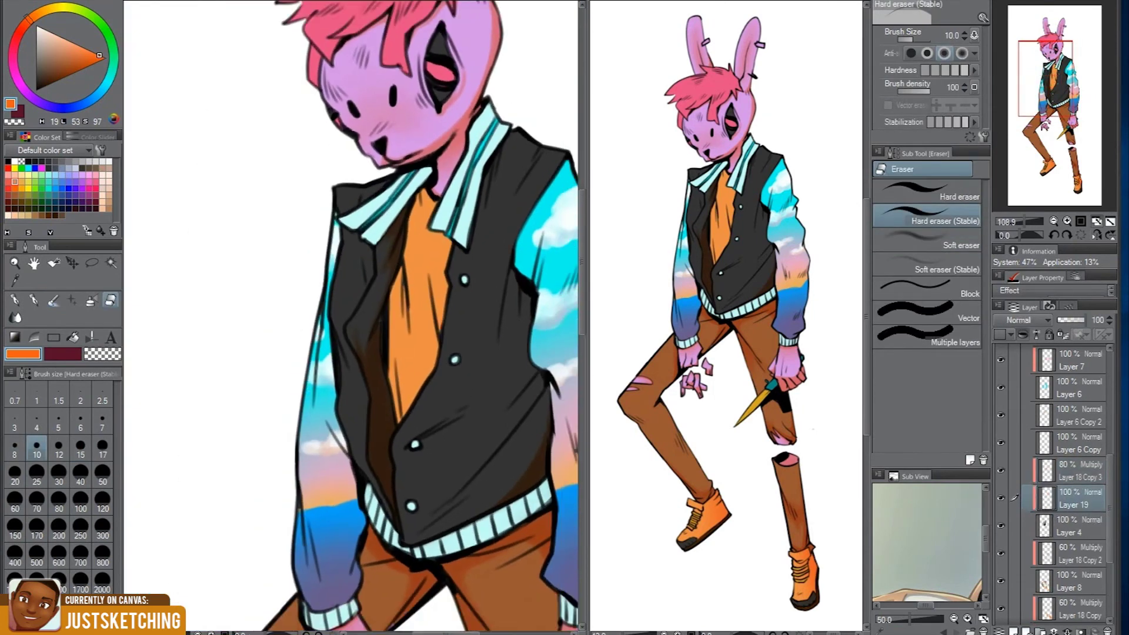
click(1020, 320)
click(1021, 352)
key(b)
scroll(345, 303, up, 2)
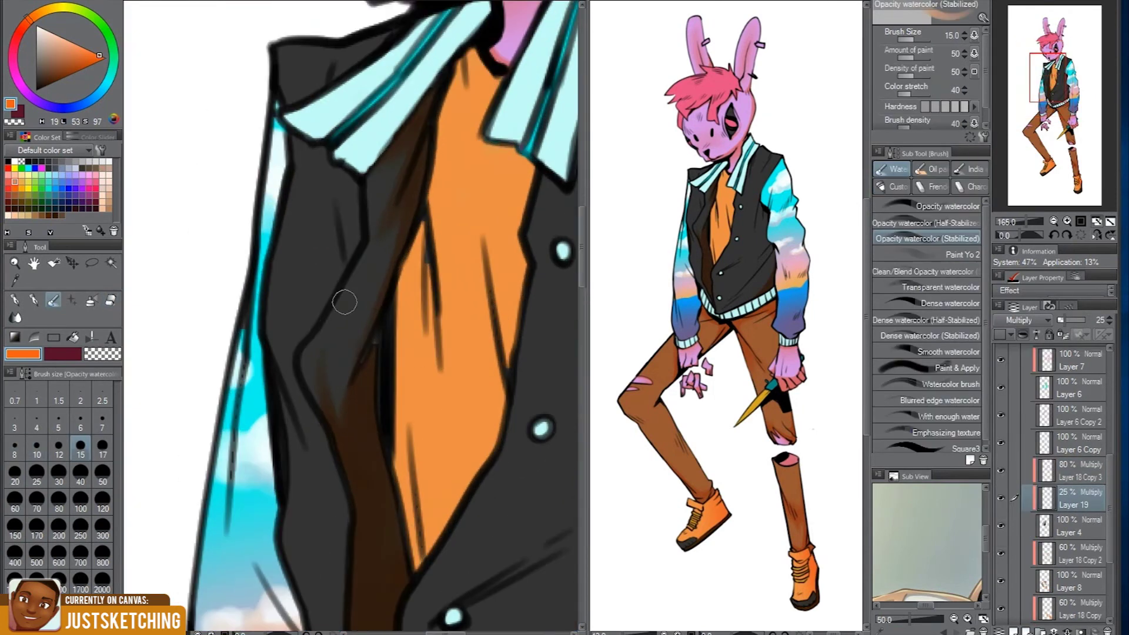
scroll(369, 285, up, 1)
scroll(374, 194, up, 1)
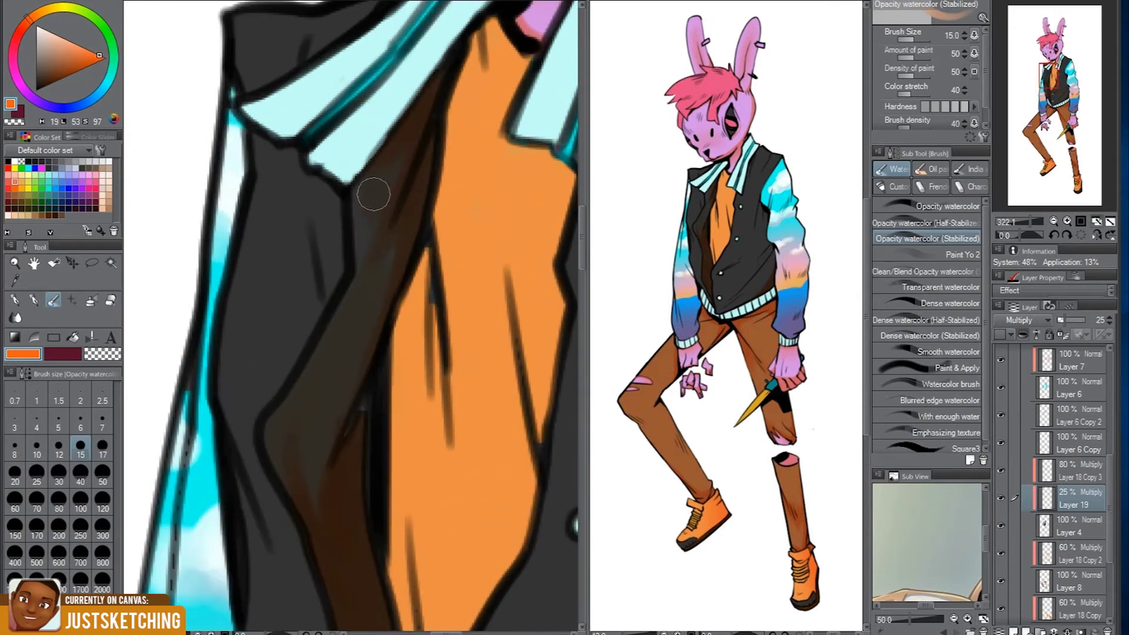
scroll(364, 261, up, 1)
scroll(335, 518, down, 2)
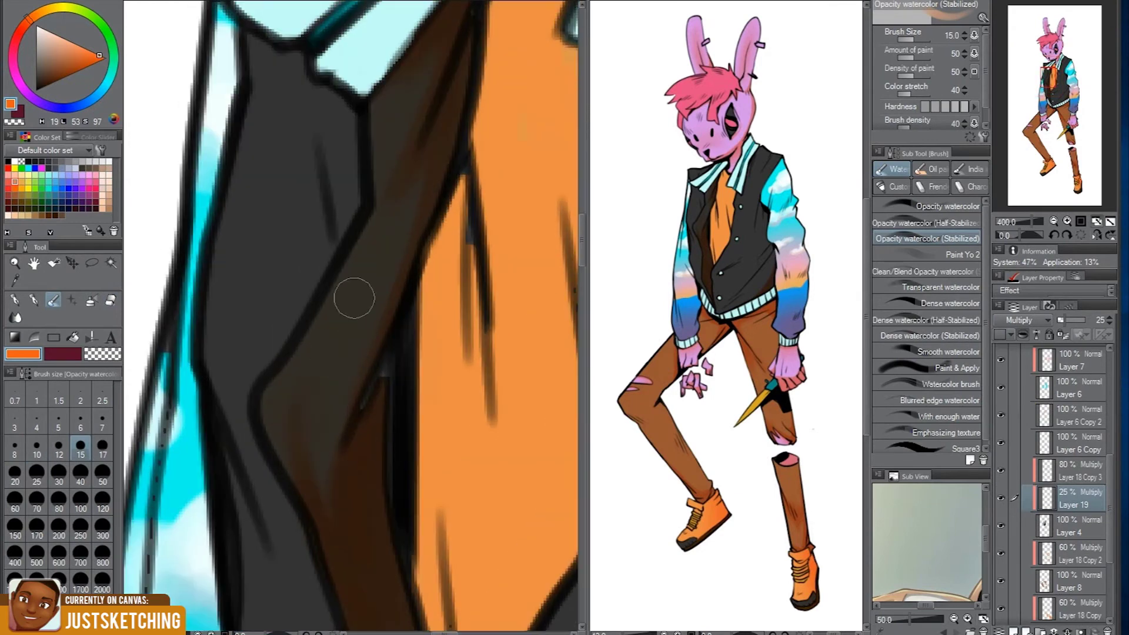
scroll(353, 294, down, 4)
Check the earlier vest shading layer, then go back to painting on Layer 19
click(1077, 471)
click(1071, 498)
scroll(349, 296, up, 3)
scroll(349, 296, down, 3)
scroll(378, 317, up, 3)
scroll(378, 318, up, 1)
scroll(423, 155, down, 2)
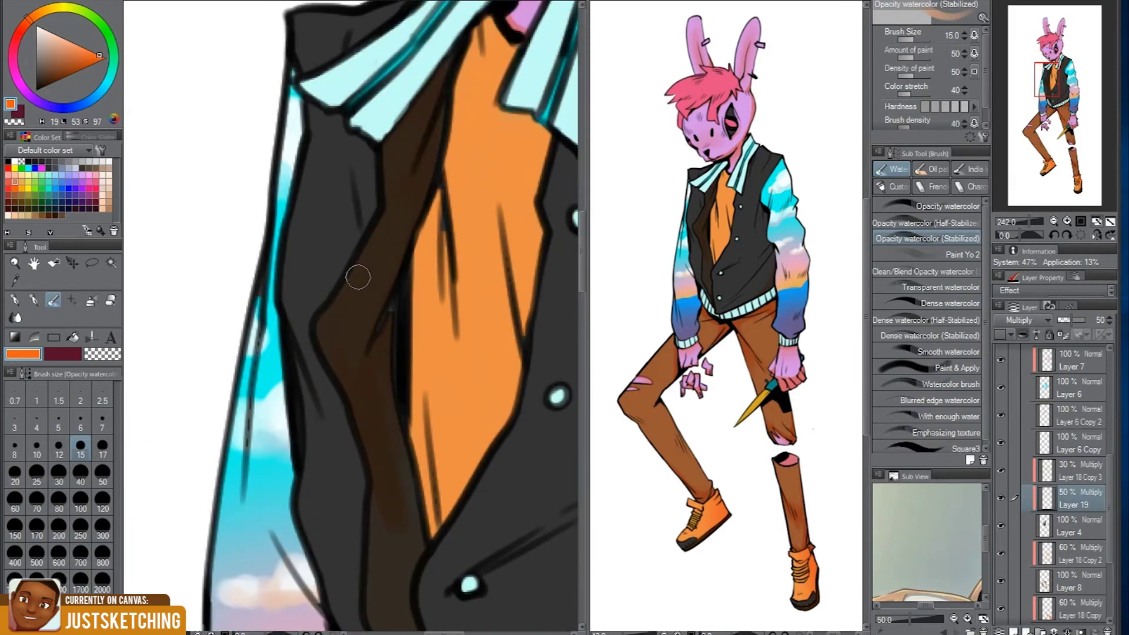
scroll(353, 277, up, 1)
scroll(394, 221, up, 1)
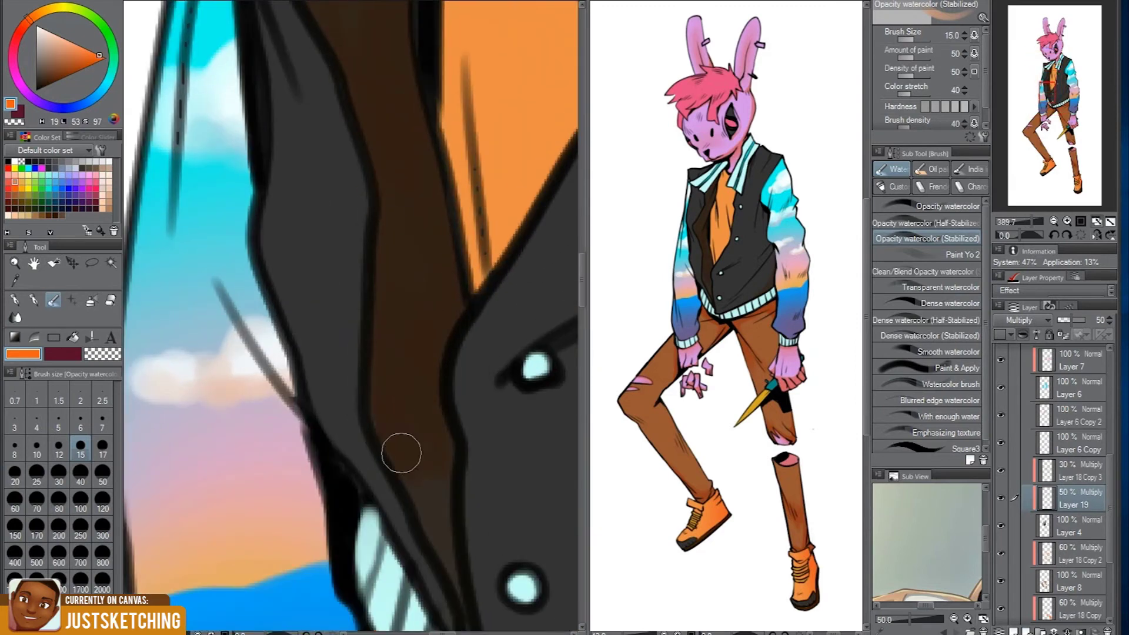
scroll(401, 453, down, 2)
scroll(484, 537, up, 3)
Shade the vest hem and sleeve cuffs, adjusting the brush size between fine and broad strokes
key(bracketleft)
scroll(388, 275, down, 3)
scroll(412, 294, up, 1)
scroll(441, 323, up, 2)
key(bracketright)
key(bracketright)
key(bracketright)
scroll(471, 341, down, 1)
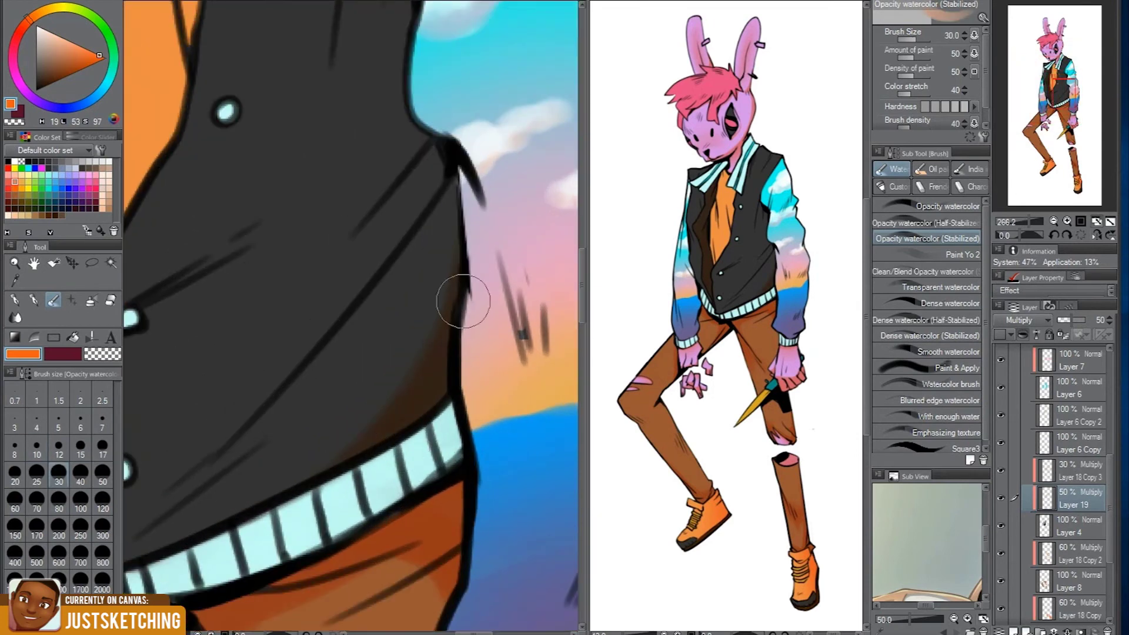
scroll(488, 300, down, 1)
scroll(512, 236, up, 3)
scroll(501, 261, down, 2)
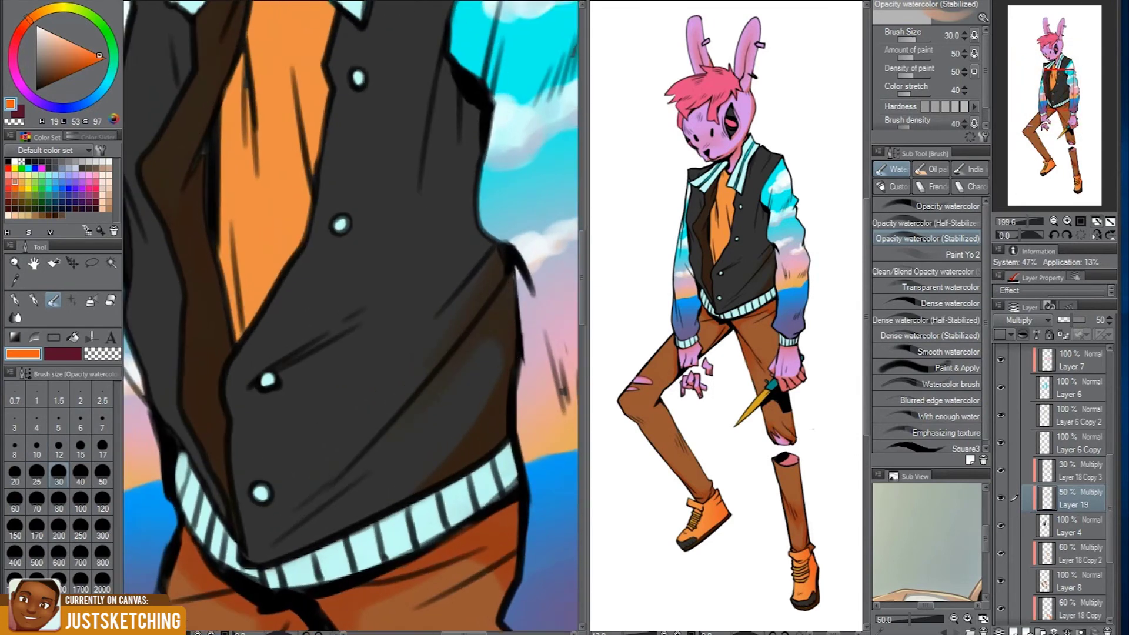
scroll(491, 197, up, 1)
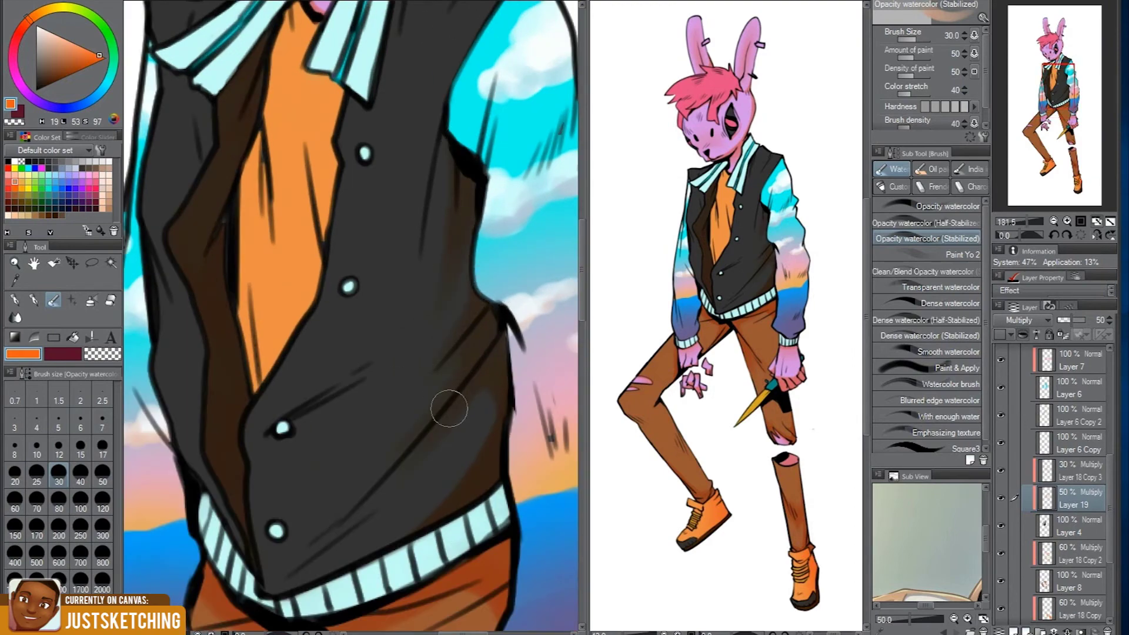
scroll(343, 527, down, 2)
scroll(364, 453, up, 3)
scroll(470, 376, down, 1)
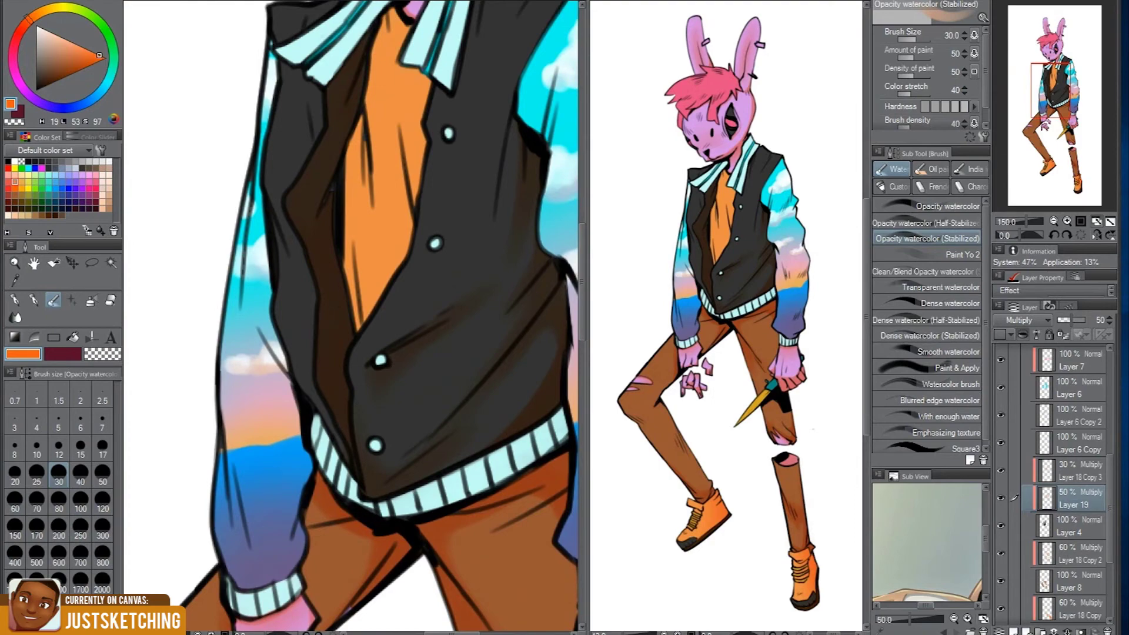
Soften the hem and cuff shadows with the blur tool
key(j)
scroll(414, 334, up, 4)
scroll(281, 412, down, 3)
scroll(403, 383, down, 1)
Continue painting soft shadows on the vest hem and cuffs with the watercolor brush
key(b)
scroll(424, 353, up, 1)
scroll(430, 336, up, 1)
scroll(430, 336, down, 1)
scroll(353, 294, down, 2)
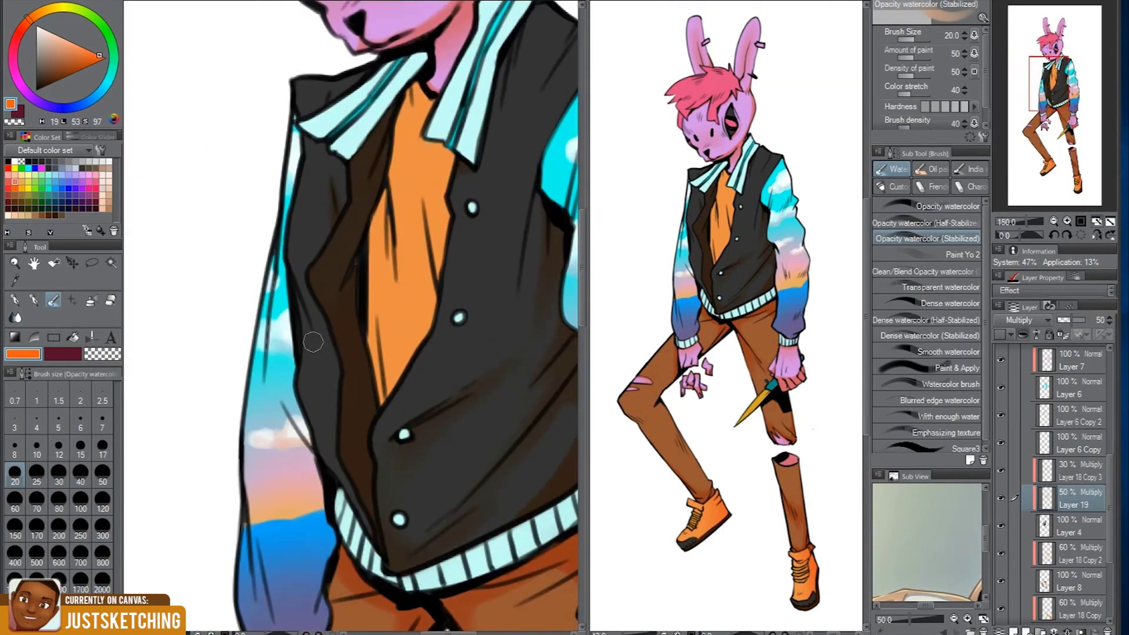
scroll(283, 388, up, 1)
scroll(338, 412, down, 1)
scroll(338, 411, up, 2)
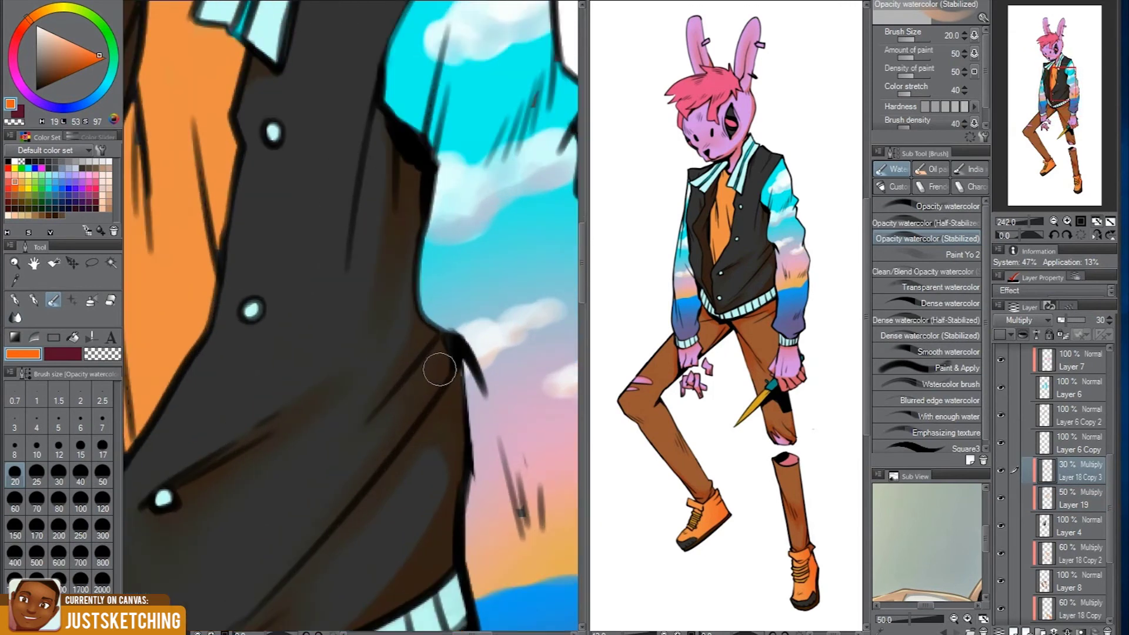
scroll(443, 370, down, 3)
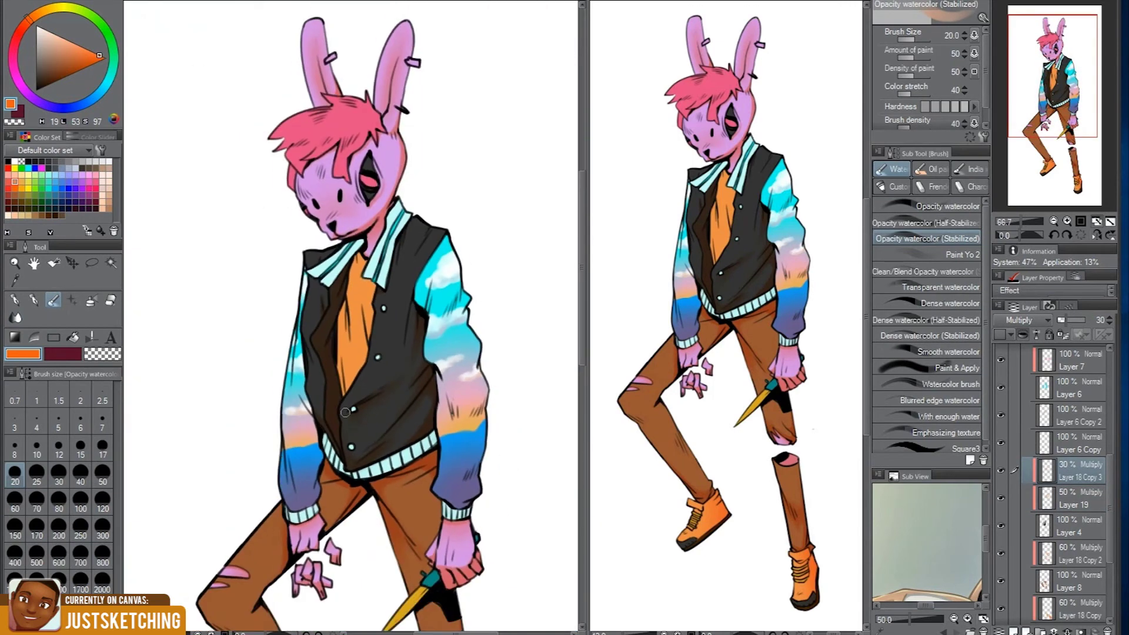
scroll(345, 412, down, 1)
scroll(345, 412, up, 2)
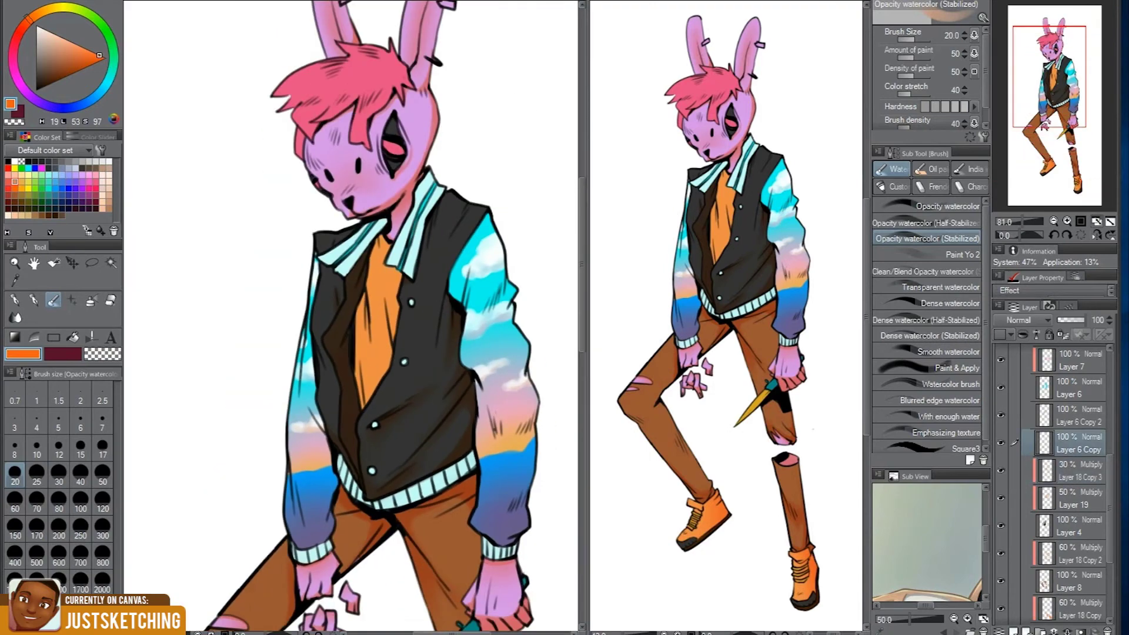
scroll(409, 373, up, 3)
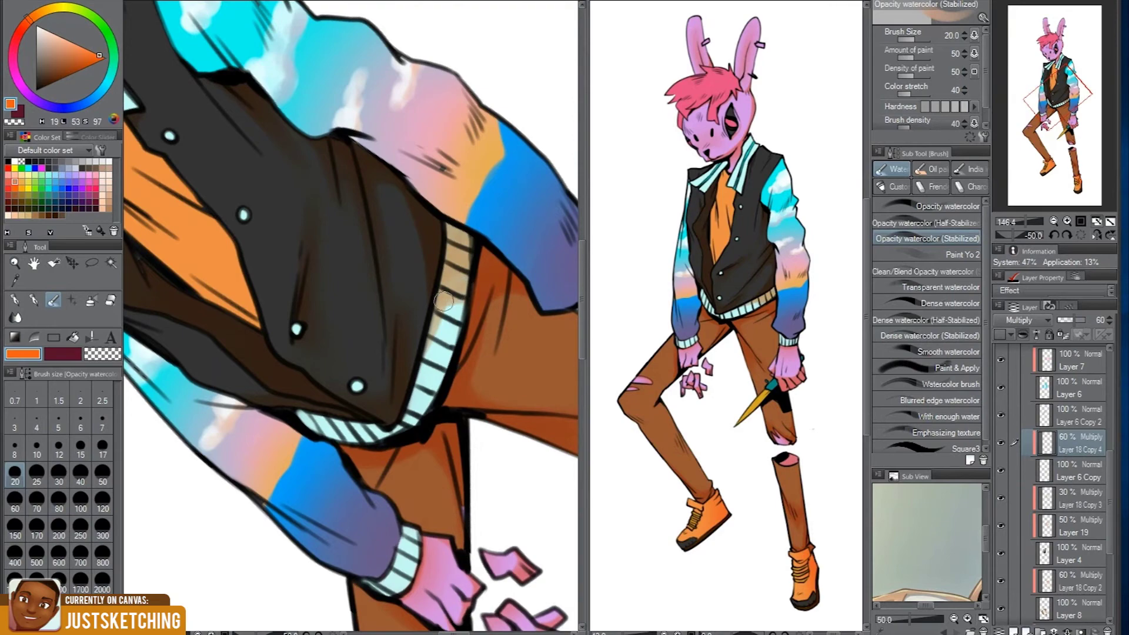
scroll(419, 348, up, 2)
scroll(320, 404, up, 3)
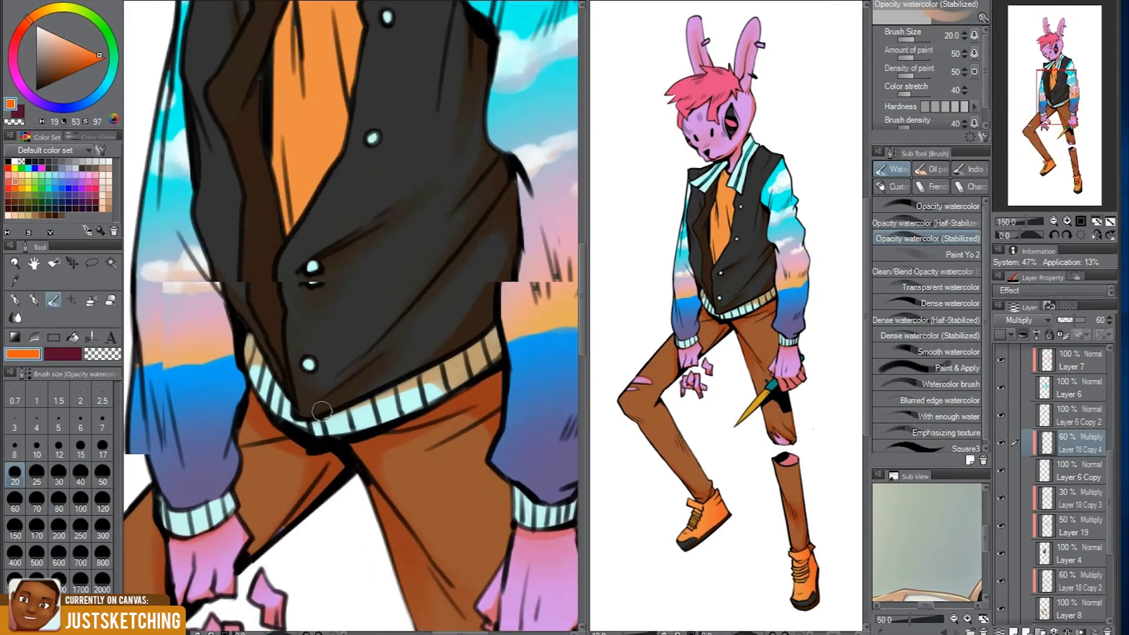
scroll(286, 359, down, 2)
Zoom in and out to inspect the shaded vest hem and sleeve cuffs
scroll(286, 359, down, 2)
scroll(377, 390, up, 4)
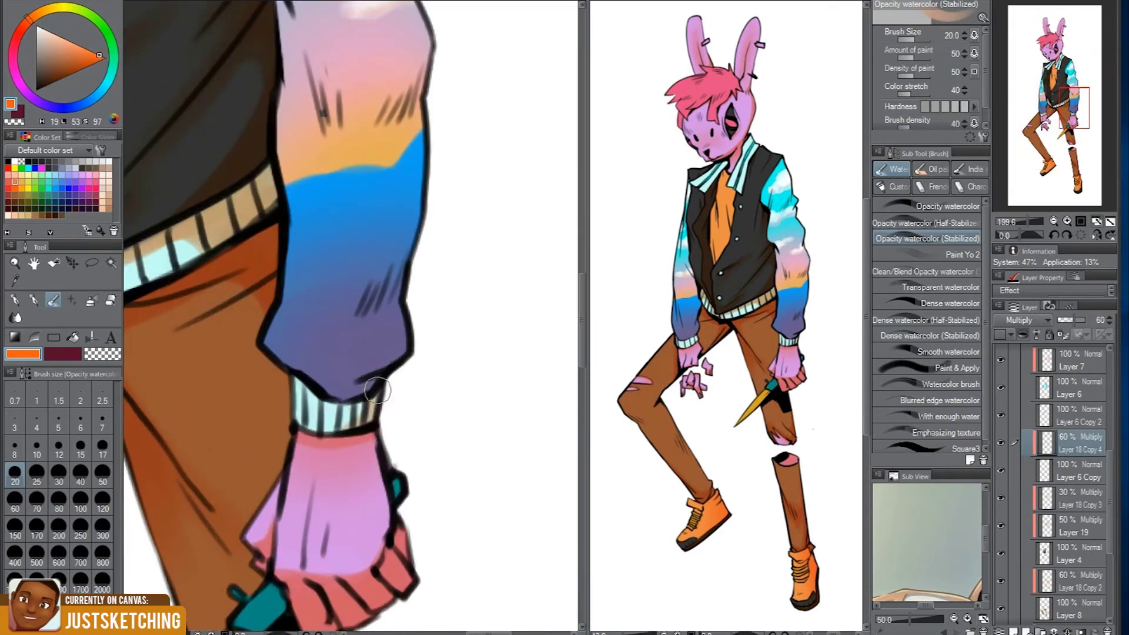
scroll(363, 425, down, 2)
scroll(266, 400, up, 2)
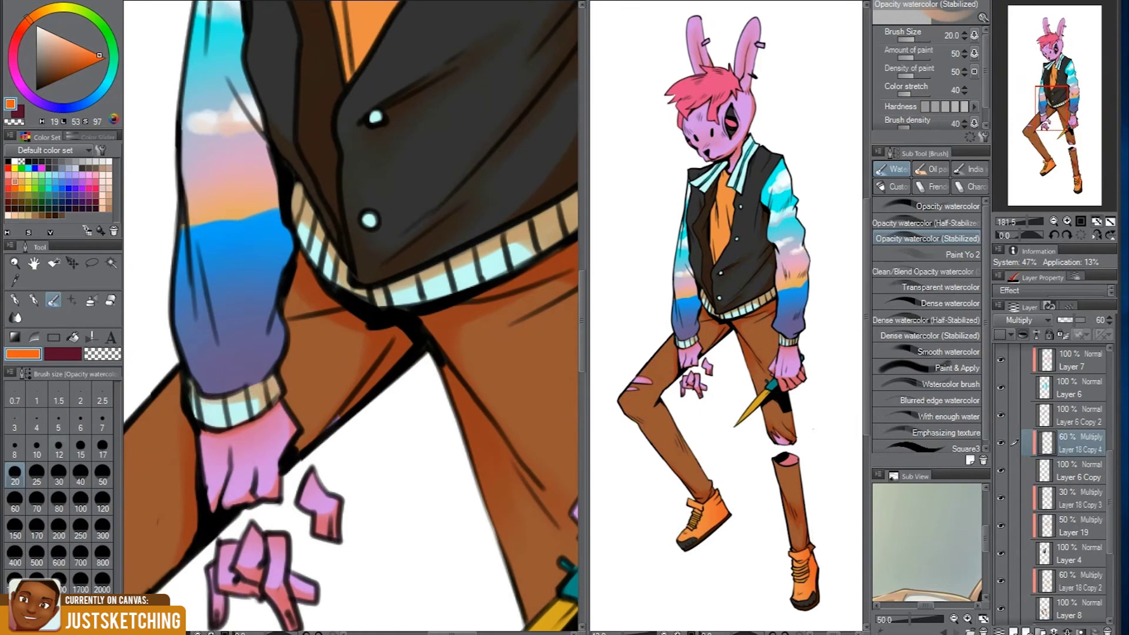
scroll(209, 444, up, 3)
scroll(280, 393, down, 2)
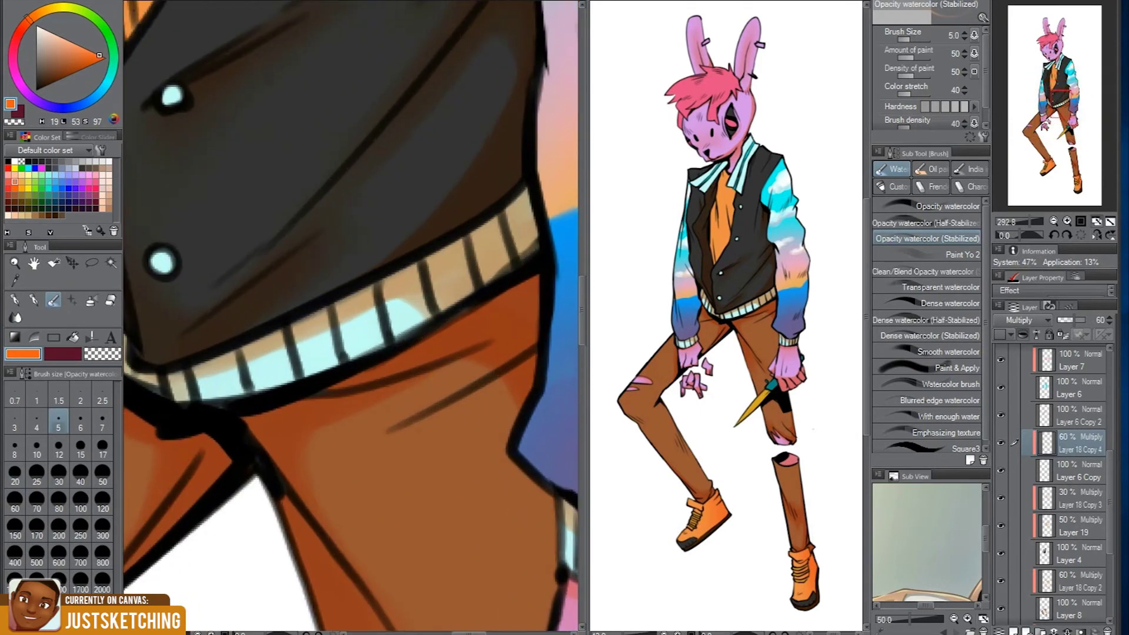
scroll(319, 350, up, 3)
scroll(361, 354, down, 1)
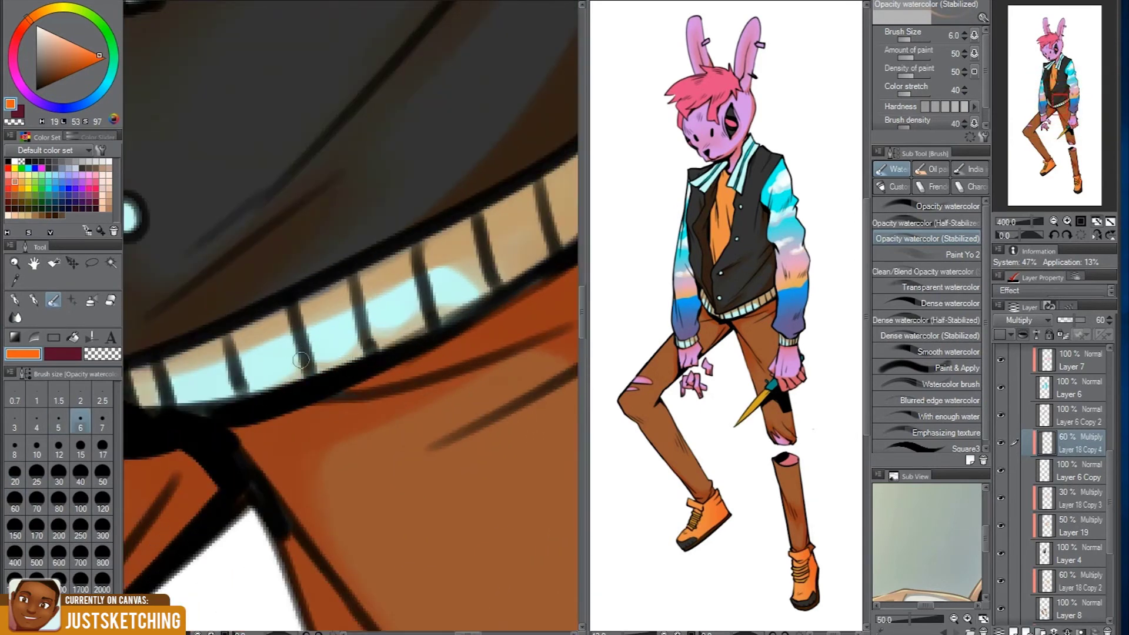
scroll(300, 360, up, 5)
scroll(276, 315, up, 2)
scroll(306, 330, up, 2)
scroll(347, 338, up, 3)
scroll(367, 337, down, 3)
scroll(400, 389, down, 8)
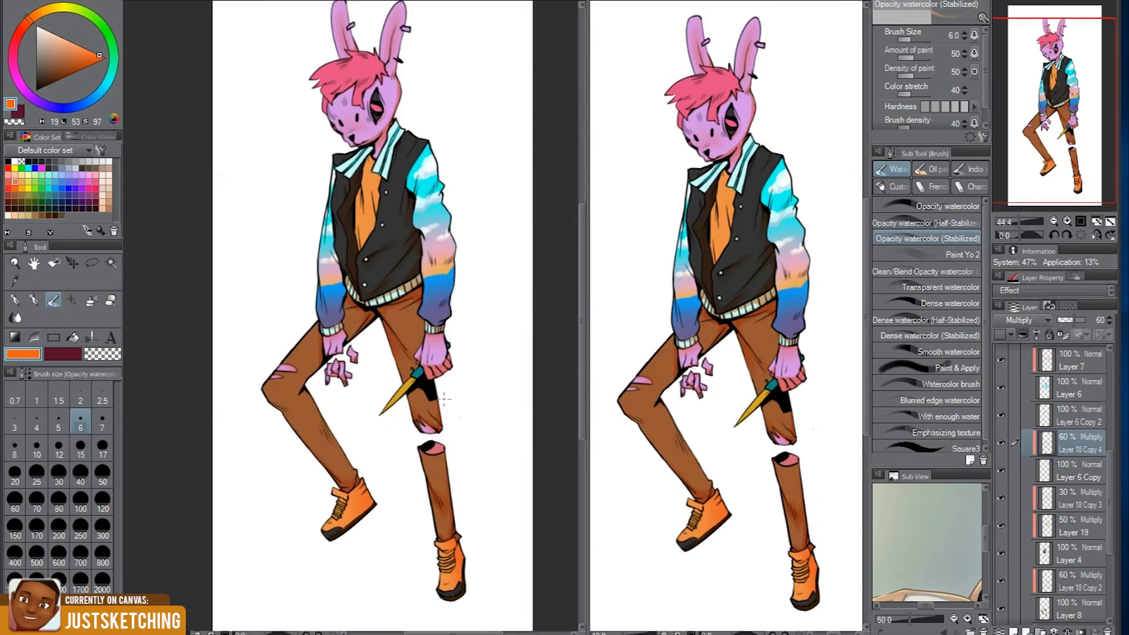
scroll(1059, 470, down, 3)
scroll(1059, 470, down, 2)
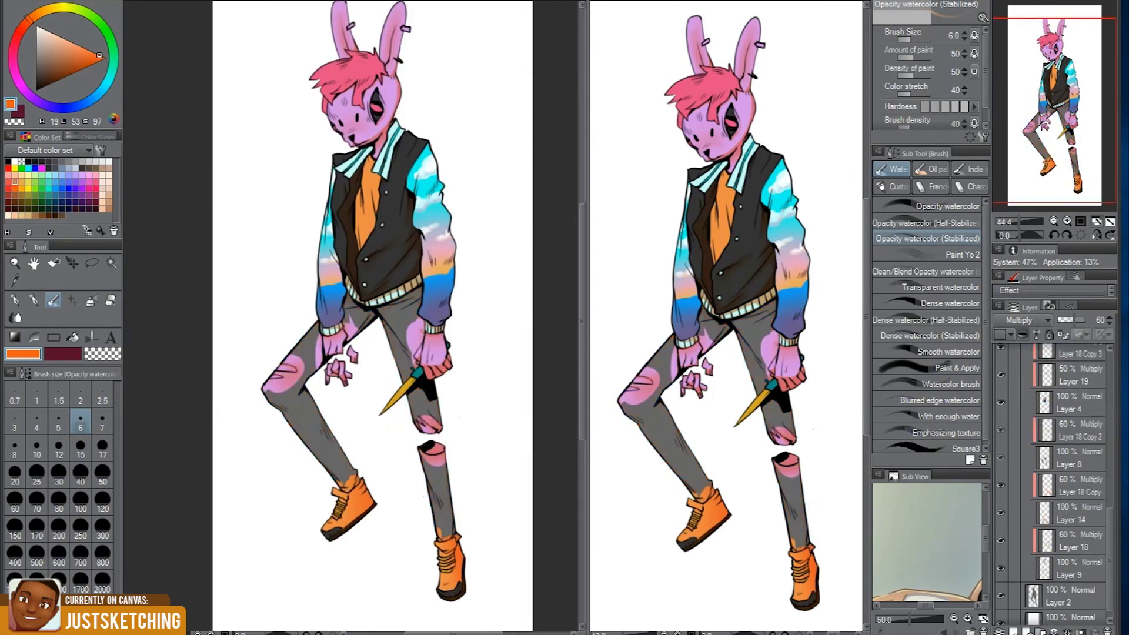
Paint a white highlight on the leg stump on Layer 20 with a larger brush
click(1070, 574)
click(80, 455)
click(108, 161)
scroll(435, 432, up, 2)
scroll(436, 432, up, 6)
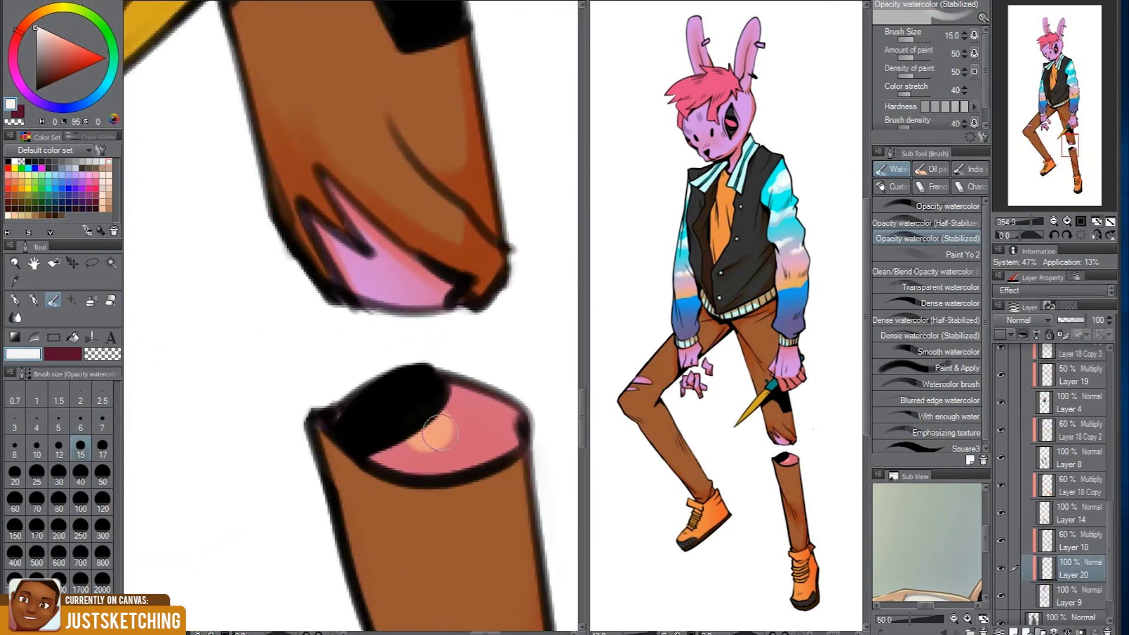
scroll(418, 440, down, 8)
scroll(493, 484, up, 9)
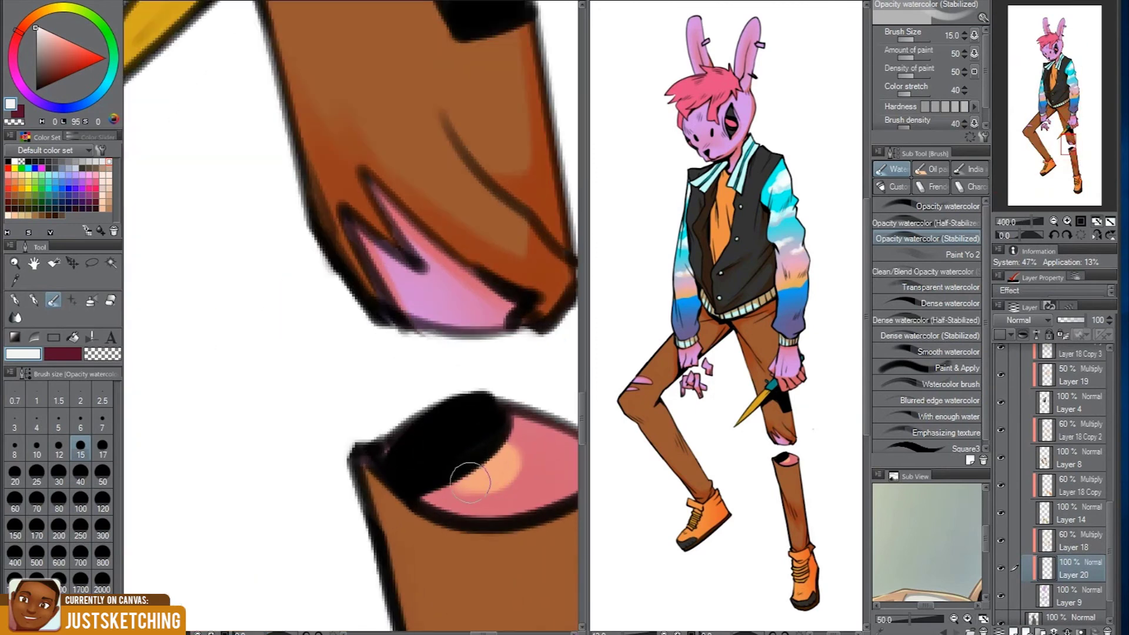
scroll(443, 439, down, 4)
On a new layer, paint a reddish-brown tone over the stump flesh with a smaller brush
key(ctrl+shift+n)
alt+click(481, 371)
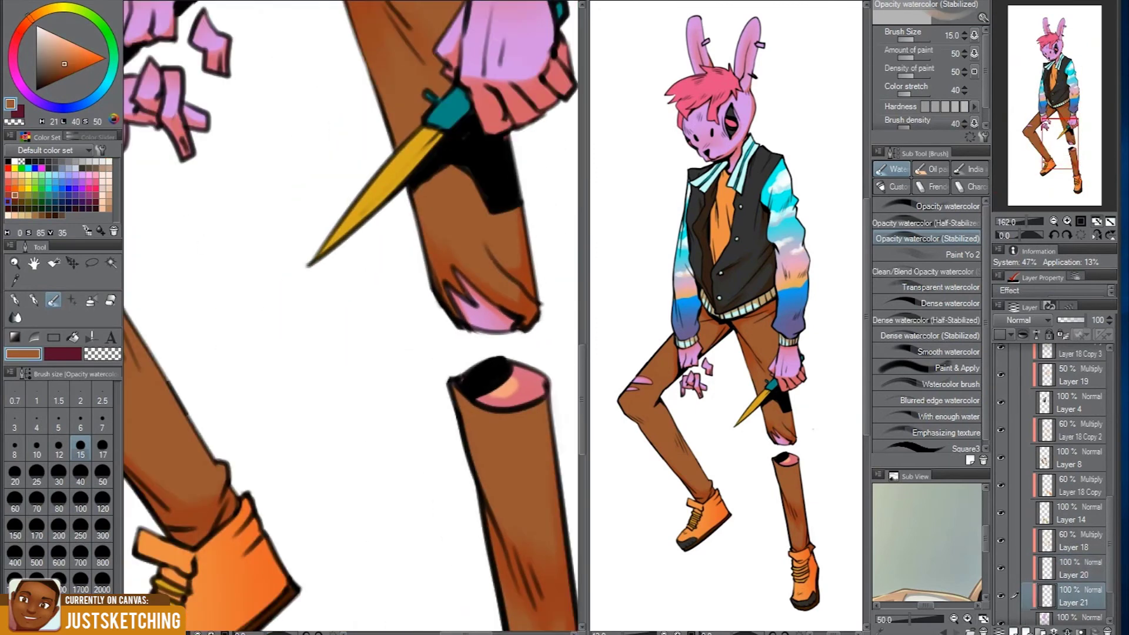
scroll(481, 371, up, 2)
scroll(480, 371, up, 3)
click(36, 455)
drag(373, 327, 497, 405)
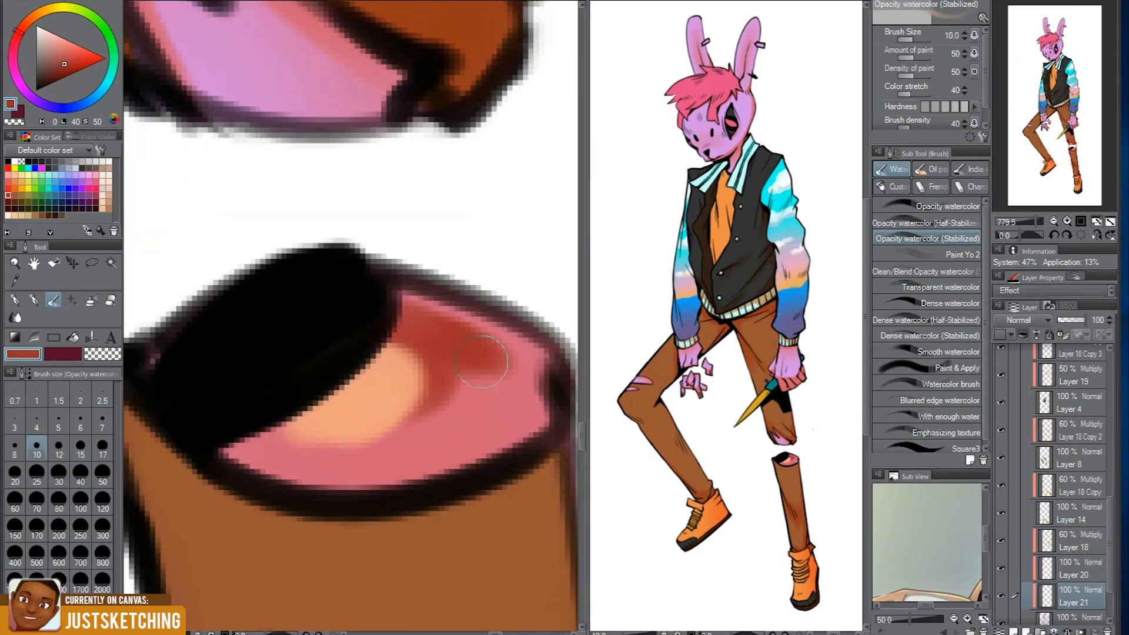
scroll(497, 404, down, 3)
scroll(232, 423, down, 5)
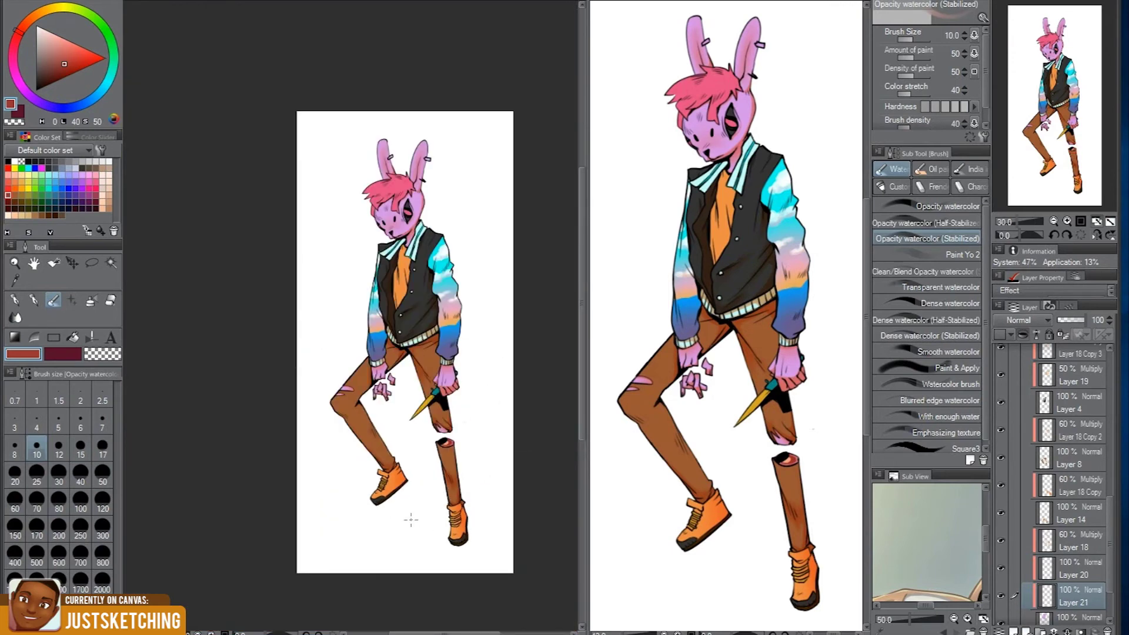
scroll(412, 447, up, 2)
scroll(444, 406, up, 3)
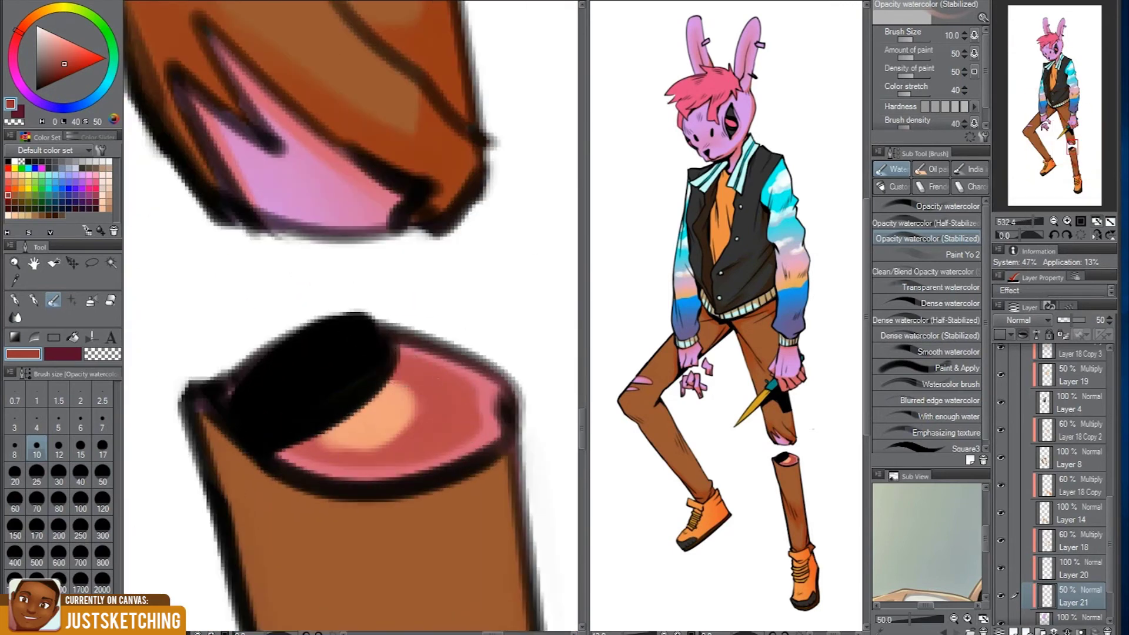
Return to Layer 20 and take the Soft eraser
key(alt+bracketright)
key(e)
scroll(434, 432, down, 7)
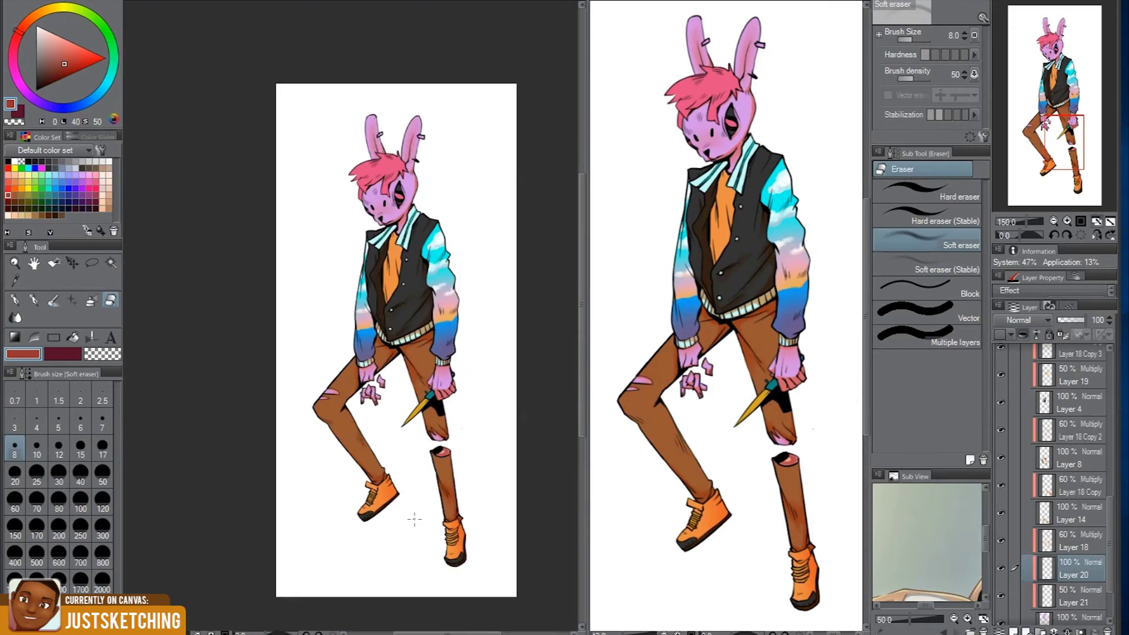
scroll(412, 521, up, 2)
scroll(1058, 482, up, 5)
scroll(431, 295, up, 1)
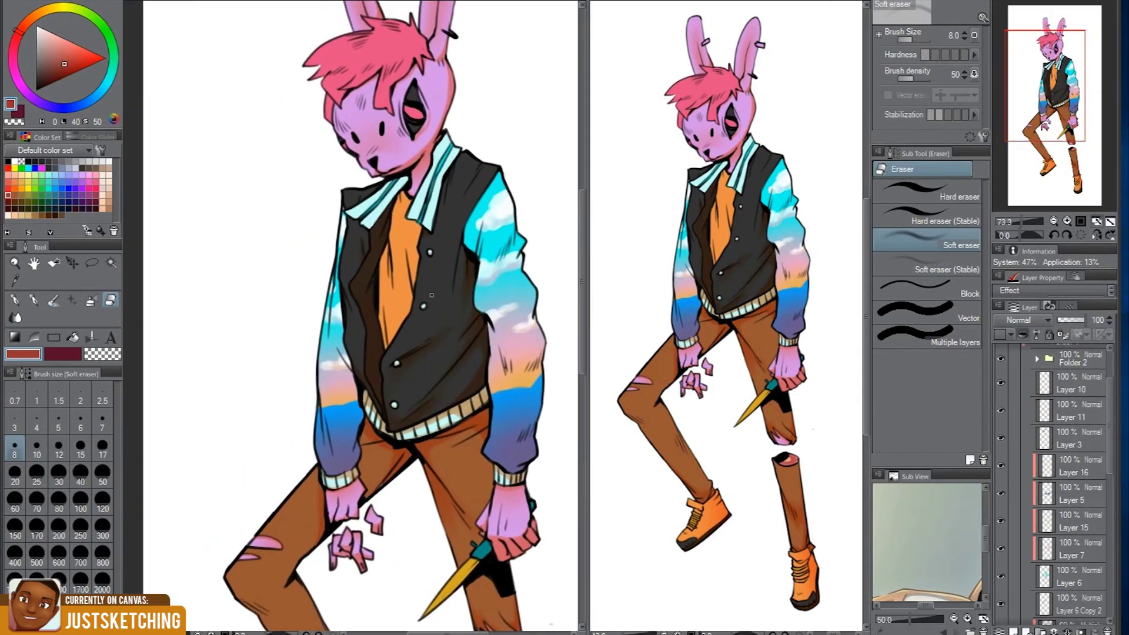
Add Layer 22 and paint darker red shading along the hair strands and near the ear
key(ctrl+shift+n)
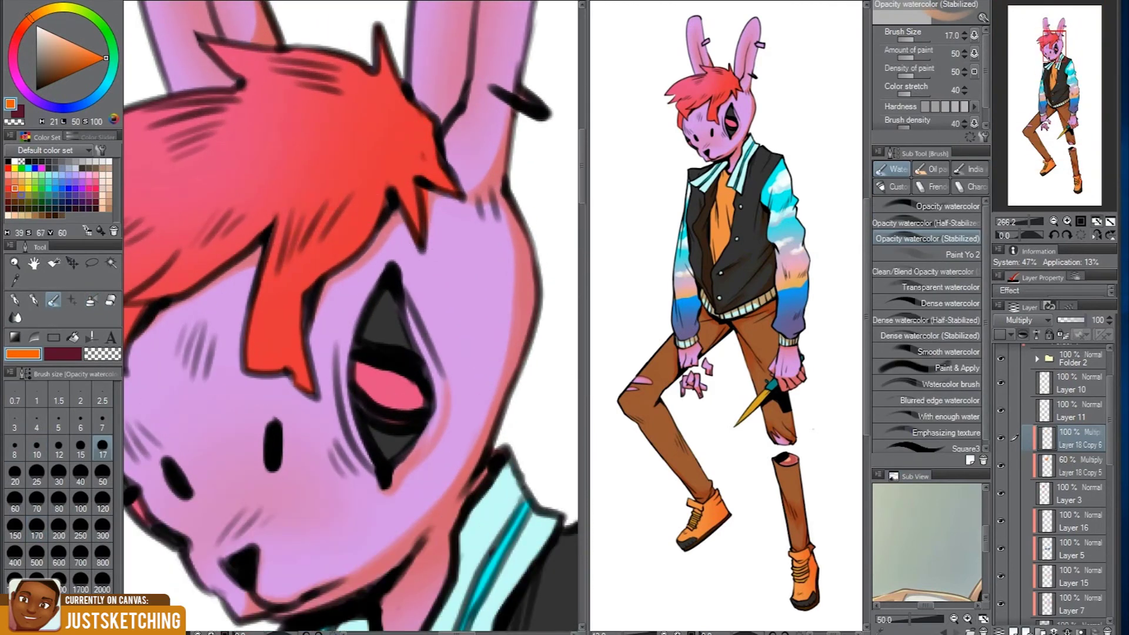
drag(307, 324, 380, 212)
drag(416, 92, 416, 133)
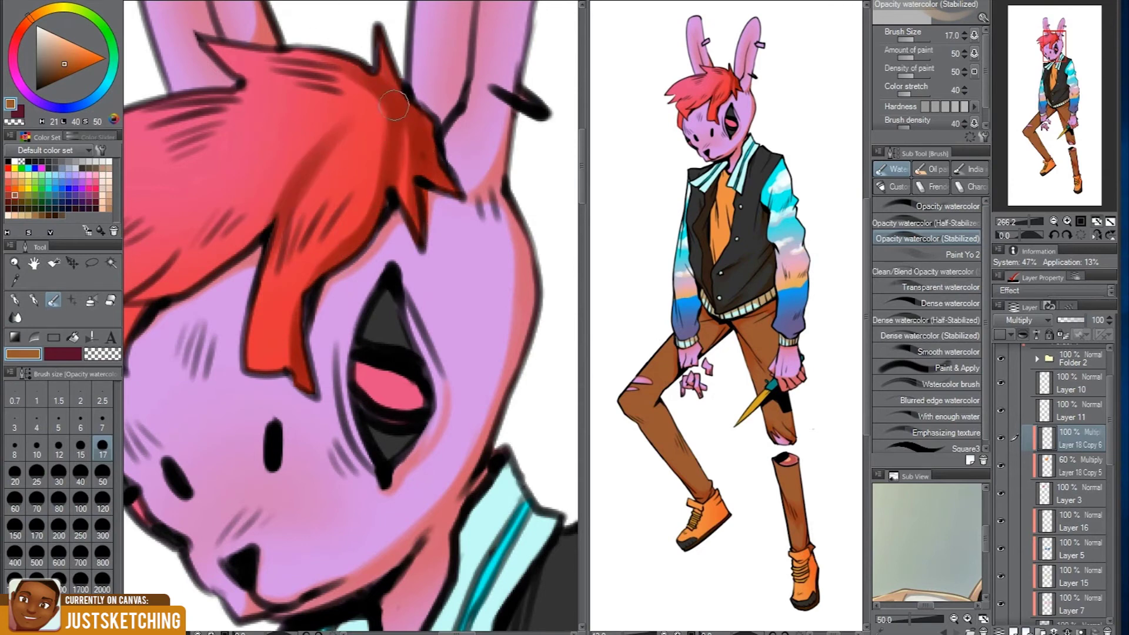
Airbrush a soft orange glow over both sleeves
scroll(340, 140, down, 1)
scroll(267, 297, down, 1)
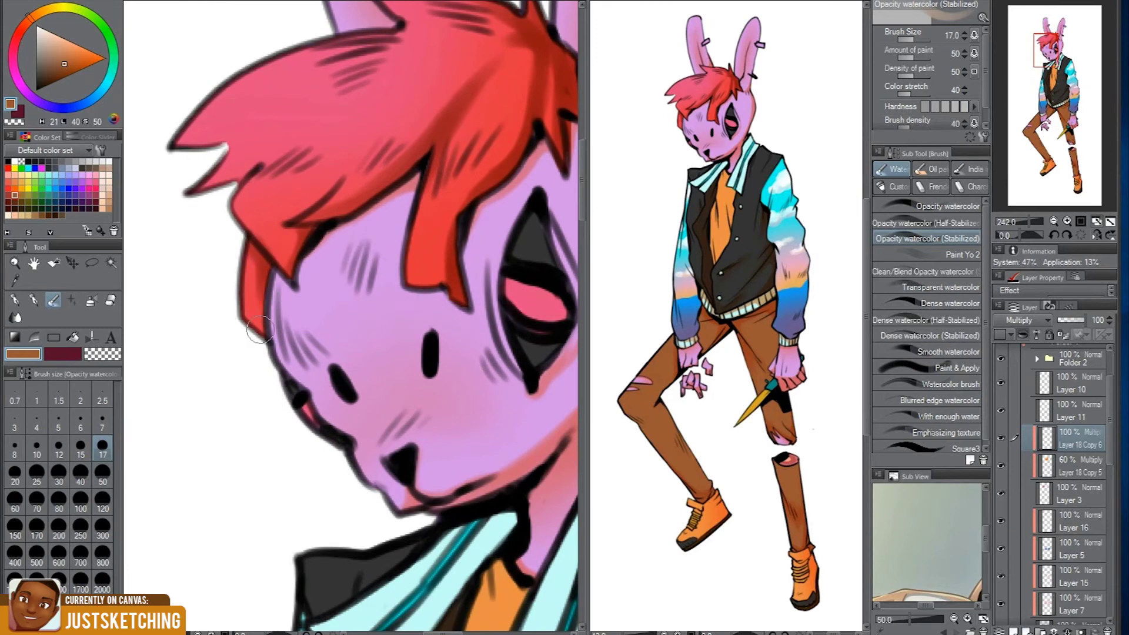
scroll(214, 258, down, 1)
scroll(342, 229, down, 1)
scroll(365, 235, down, 1)
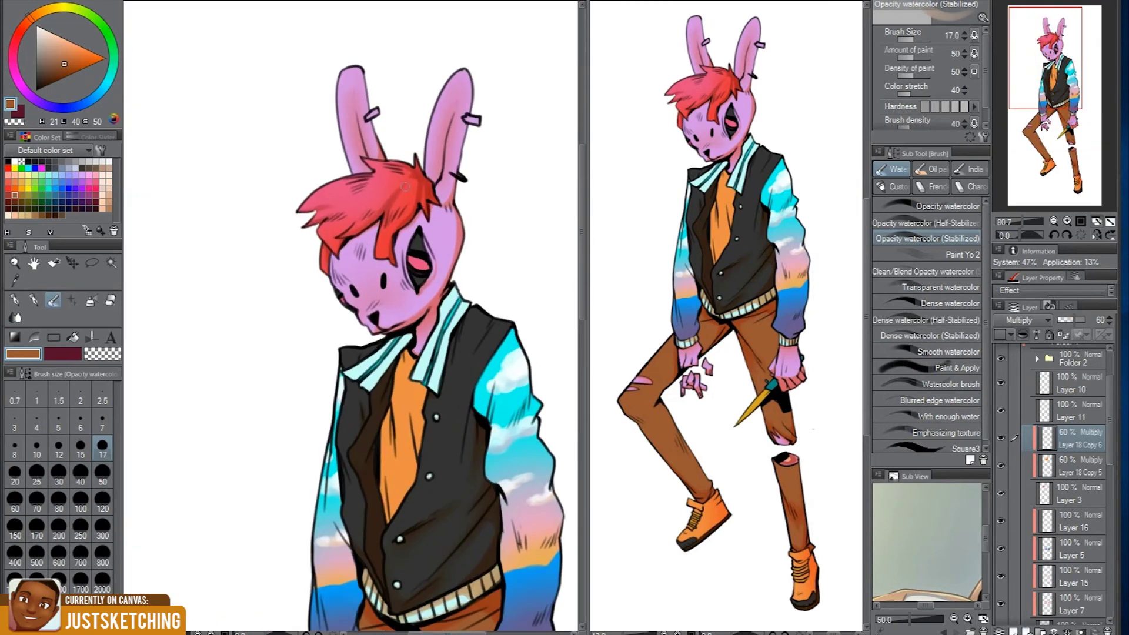
scroll(400, 247, down, 1)
scroll(435, 258, down, 1)
scroll(1053, 483, down, 2)
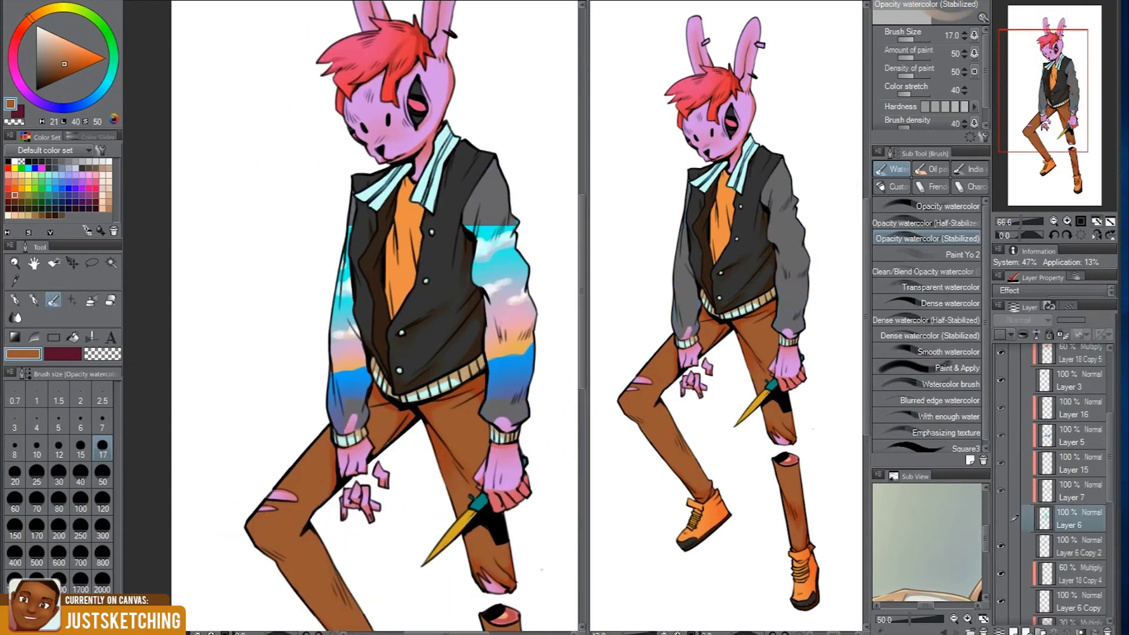
key(b)
drag(529, 411, 517, 189)
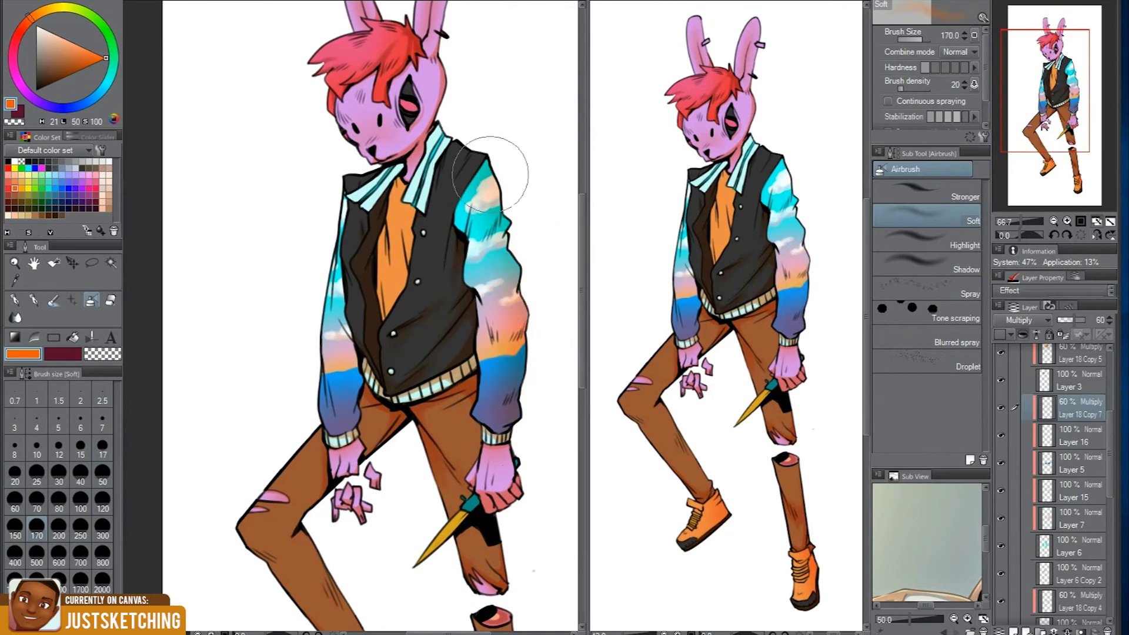
drag(359, 435, 347, 294)
Hatch dark shading strokes on the first sleeve and near its cuff with the watercolor brush
key(b)
scroll(364, 305, up, 2)
scroll(383, 247, up, 2)
scroll(400, 188, up, 2)
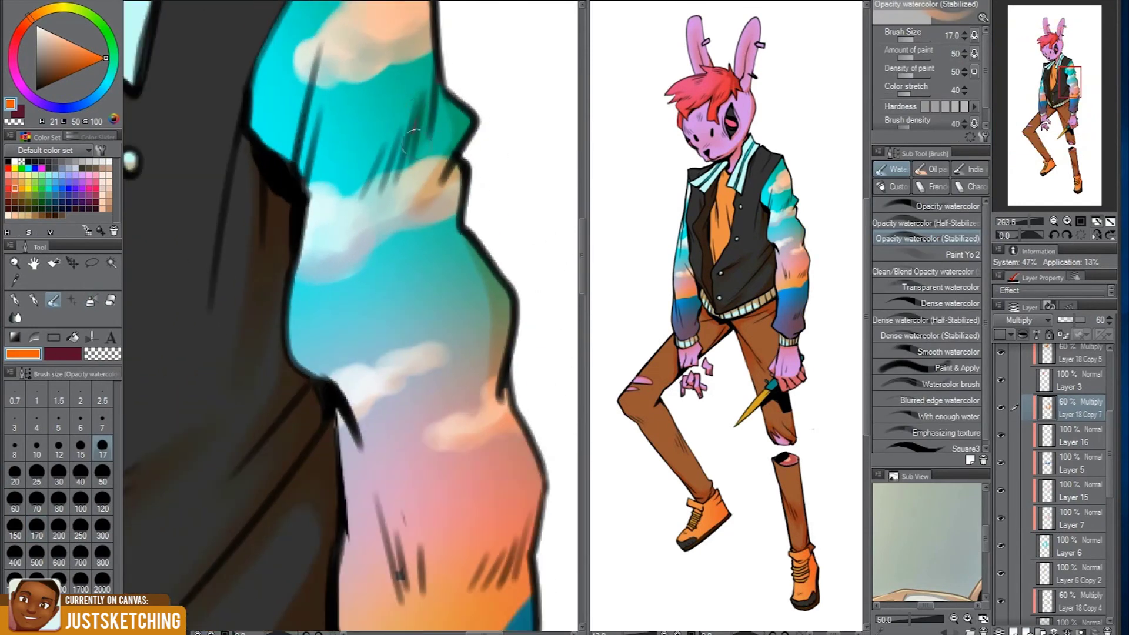
drag(412, 118, 376, 194)
scroll(405, 175, down, 2)
drag(347, 158, 327, 230)
scroll(327, 219, down, 2)
scroll(430, 467, up, 2)
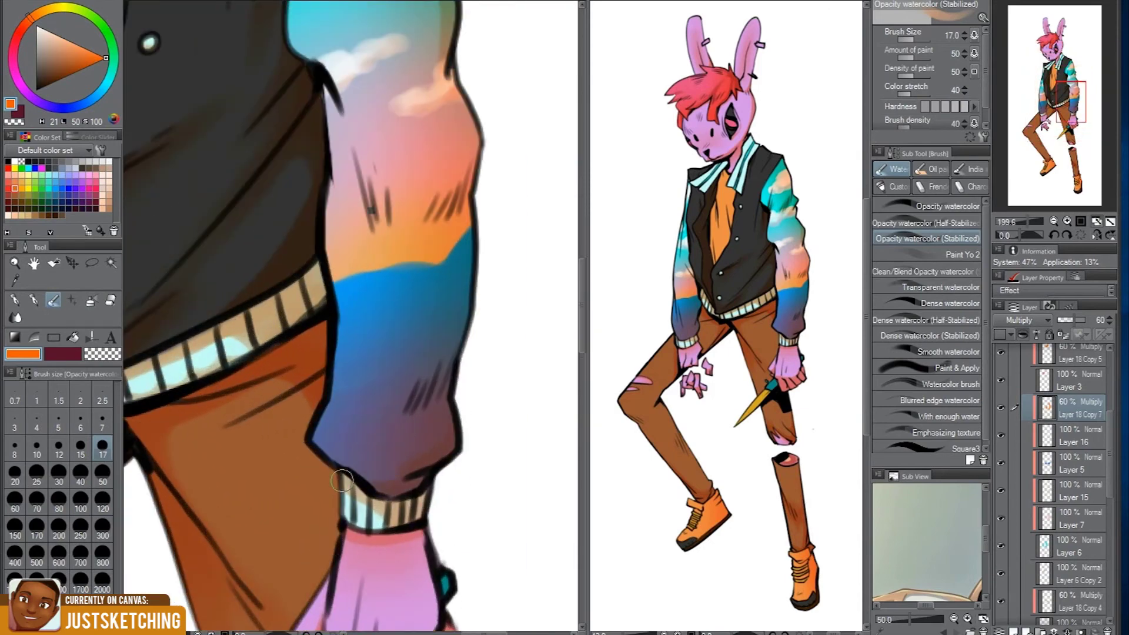
scroll(466, 284, down, 3)
scroll(353, 347, up, 2)
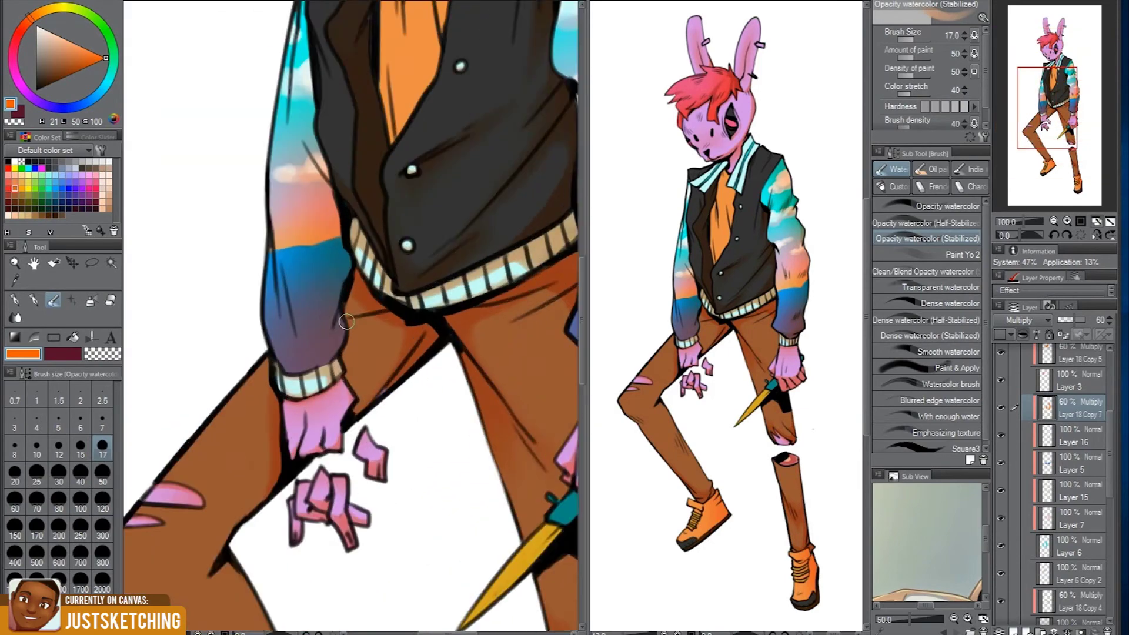
scroll(352, 347, up, 2)
Hatch dark shading on the other sleeve, finishing the shadow above the cuff
drag(273, 276, 253, 326)
drag(253, 259, 235, 376)
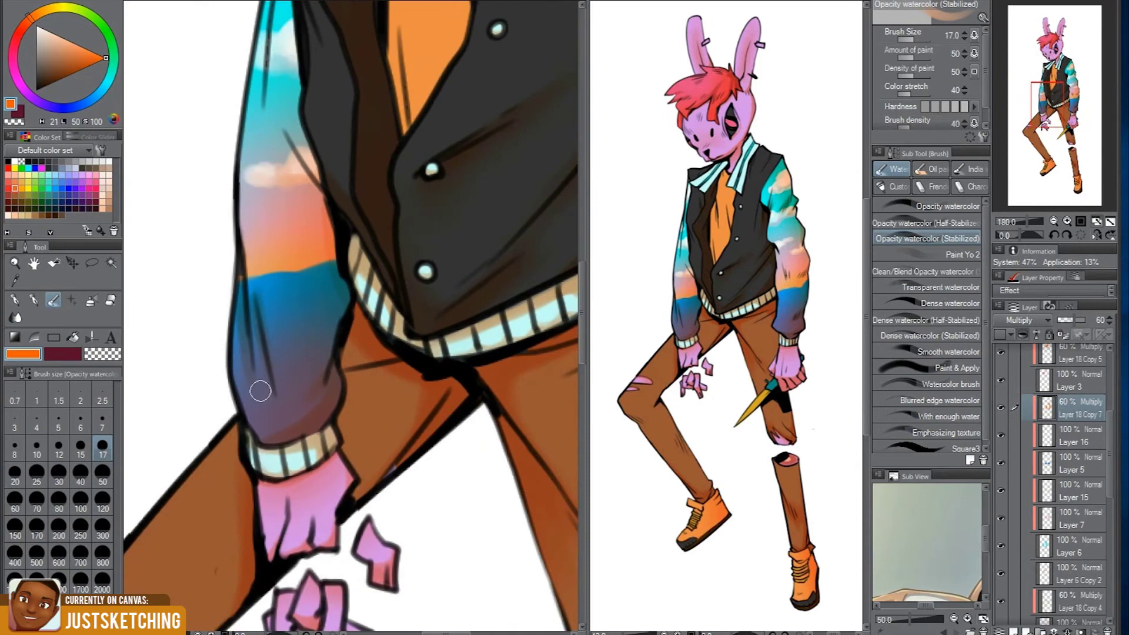
scroll(294, 353, down, 1)
drag(317, 294, 296, 228)
scroll(320, 389, down, 2)
scroll(342, 268, down, 1)
scroll(354, 352, up, 1)
scroll(374, 325, down, 1)
scroll(371, 306, up, 1)
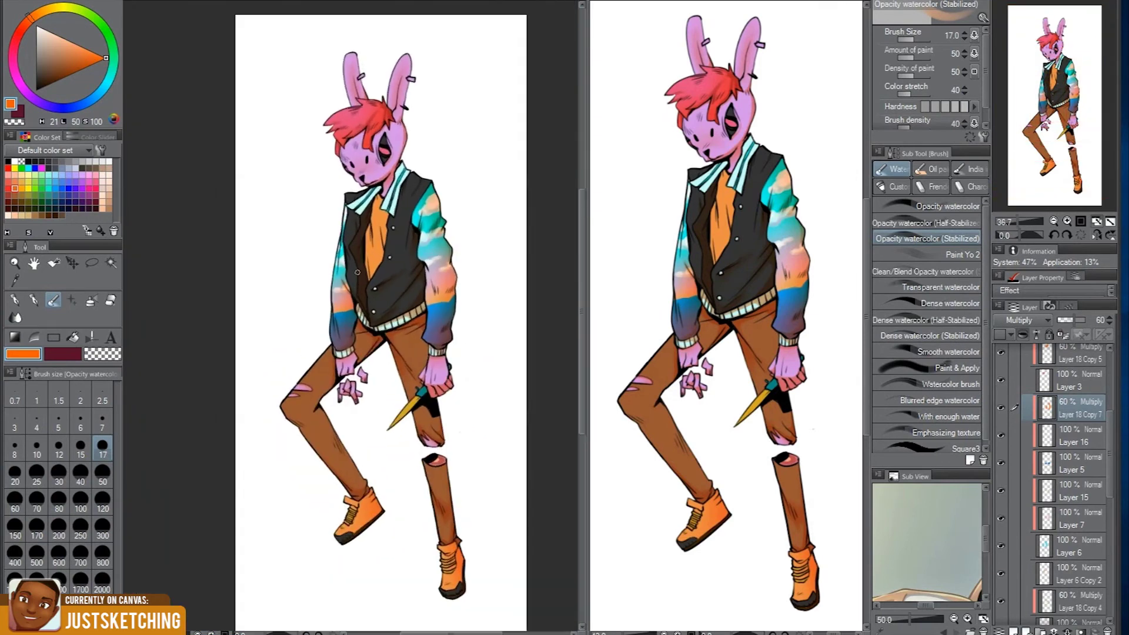
Group Layers 16, 5, 15 and 7 into Folder 3, fade it to 90% opacity, and collapse it
scroll(359, 275, down, 1)
click(1069, 443)
shift+click(1070, 525)
key(ctrl+g)
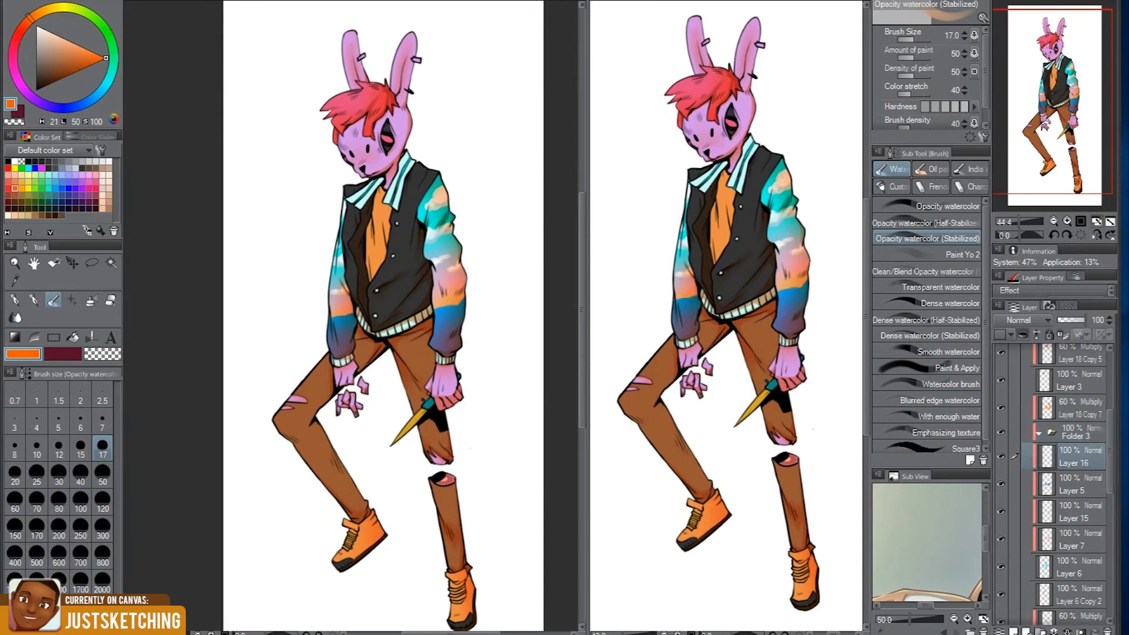
click(1072, 433)
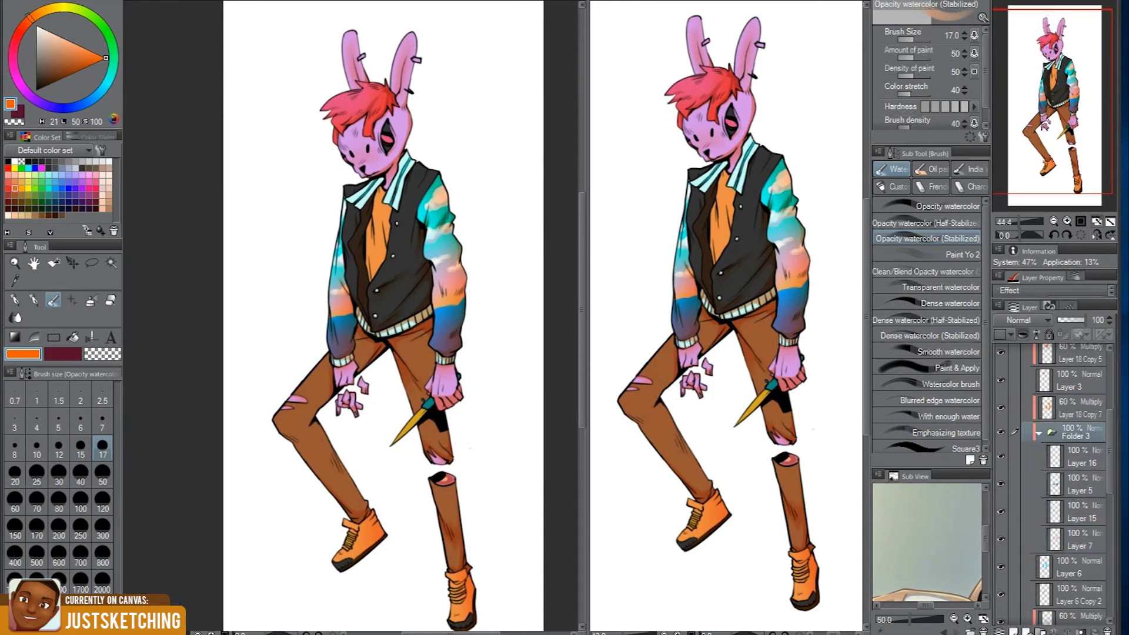
drag(1084, 320, 1078, 320)
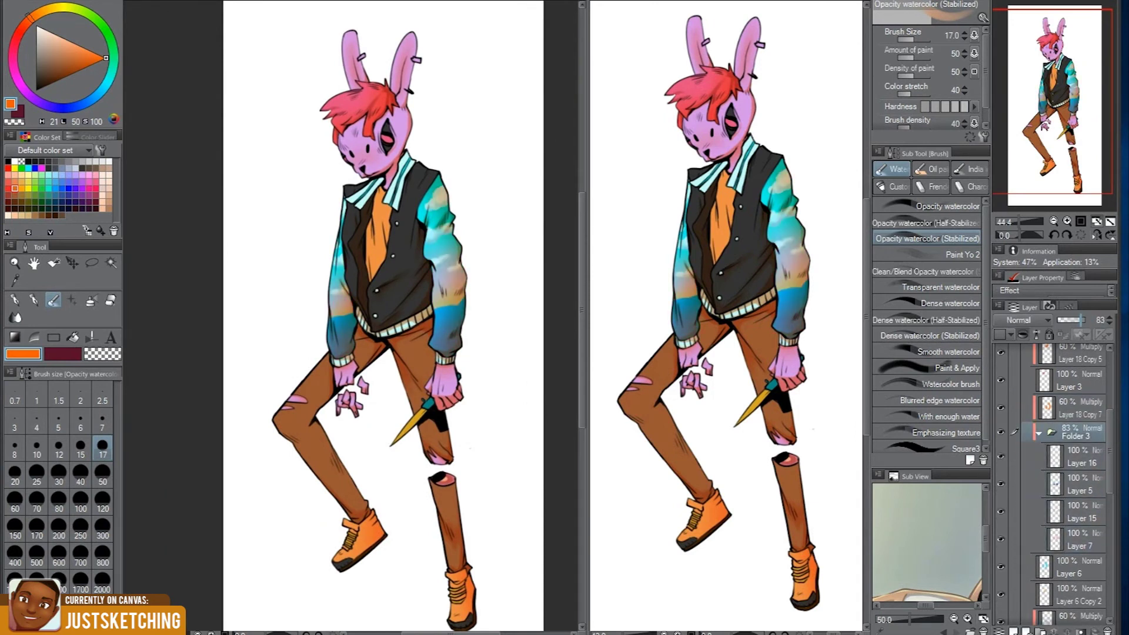
click(1040, 433)
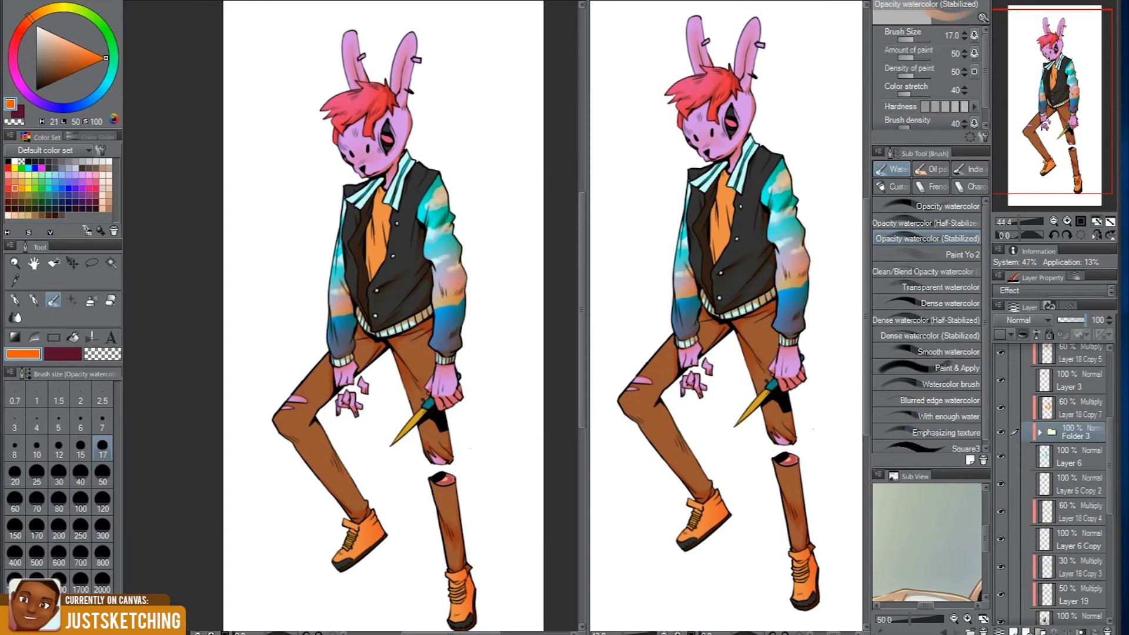
Select Layer 6 Copy 2 and ready the brush for torso shading
click(1070, 484)
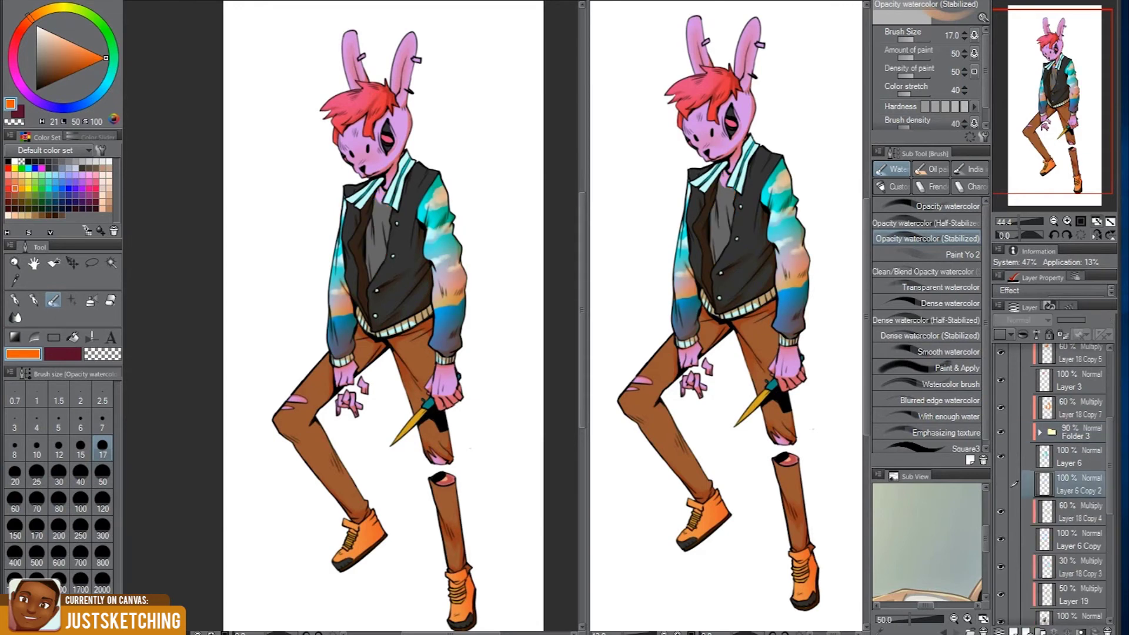
key(b)
scroll(479, 403, up, 4)
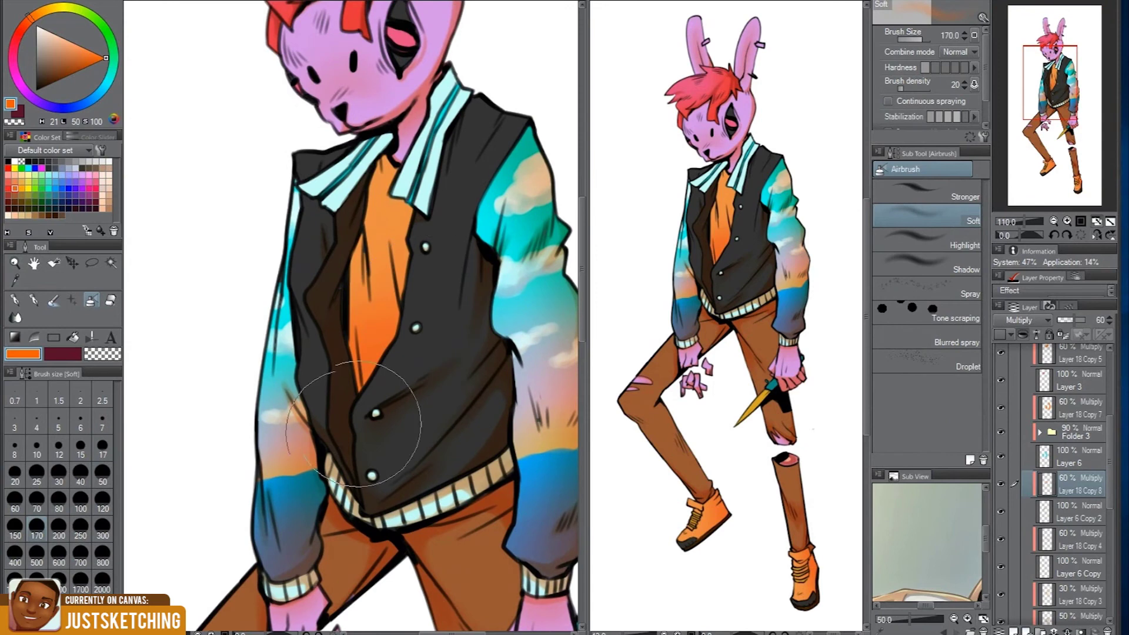
Airbrush a tan Multiply shadow on the shirt collar near the neck
key(b)
scroll(386, 195, up, 3)
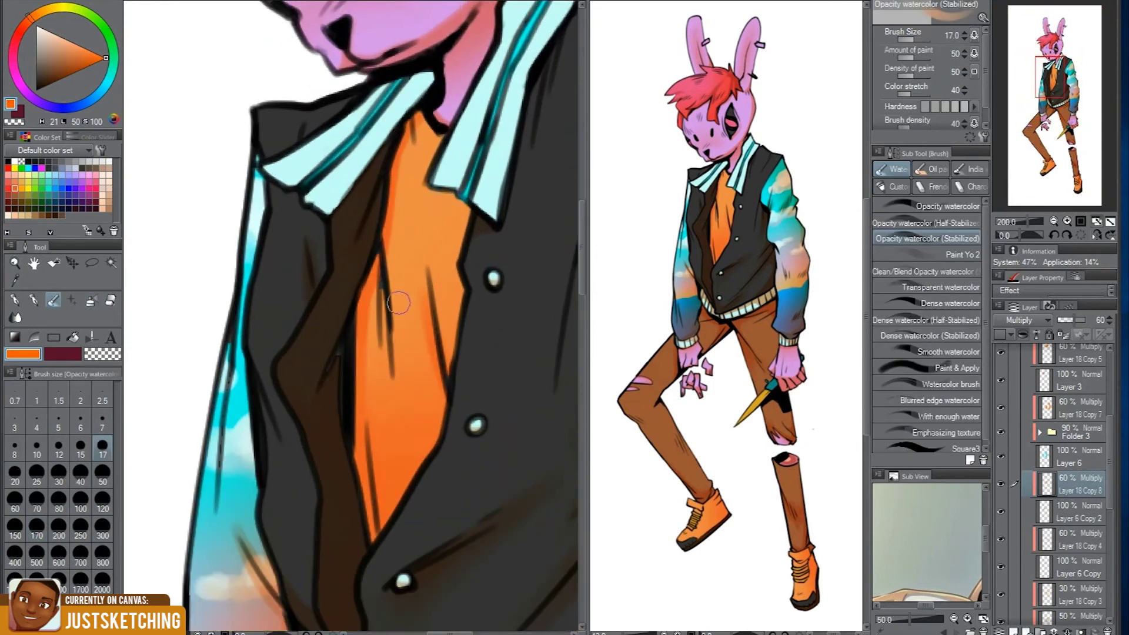
scroll(442, 218, down, 5)
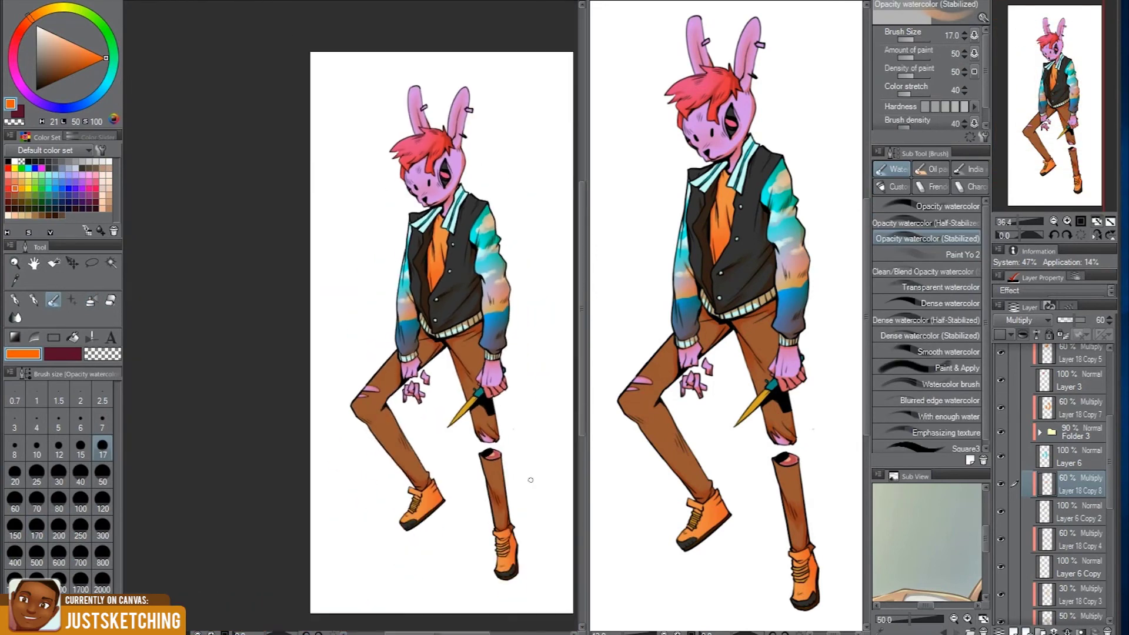
scroll(1070, 483, down, 2)
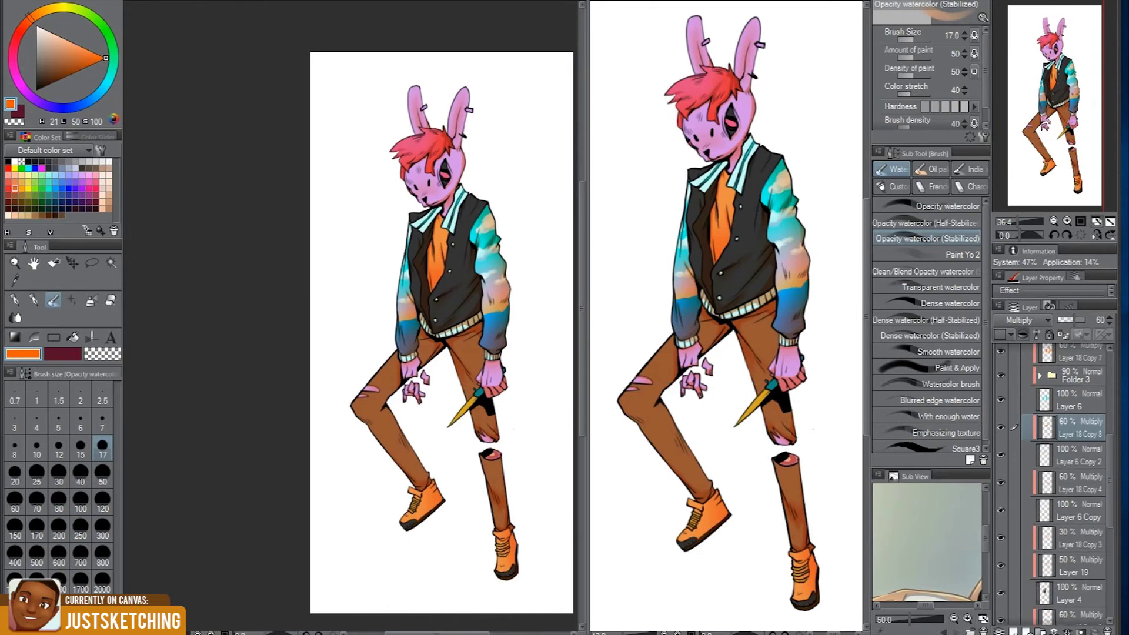
click(1077, 484)
key(b)
scroll(351, 316, up, 4)
scroll(351, 316, up, 1)
drag(432, 259, 414, 162)
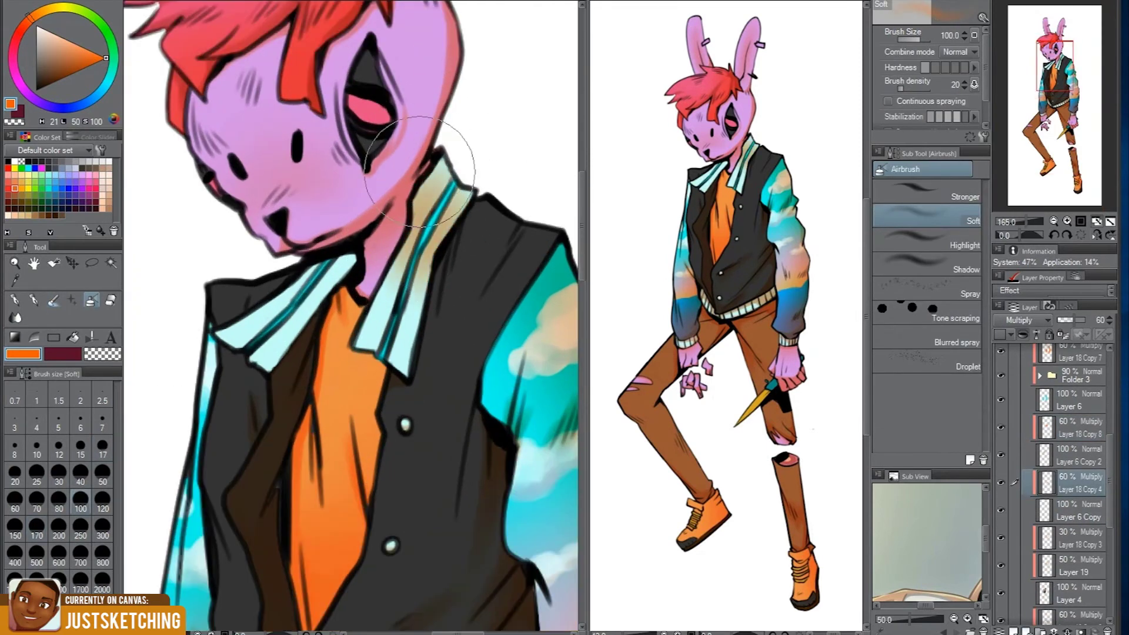
scroll(353, 294, down, 3)
key(b)
Fill the bottom layer orange and set its opacity to 25% for a pale peach background
scroll(465, 152, up, 5)
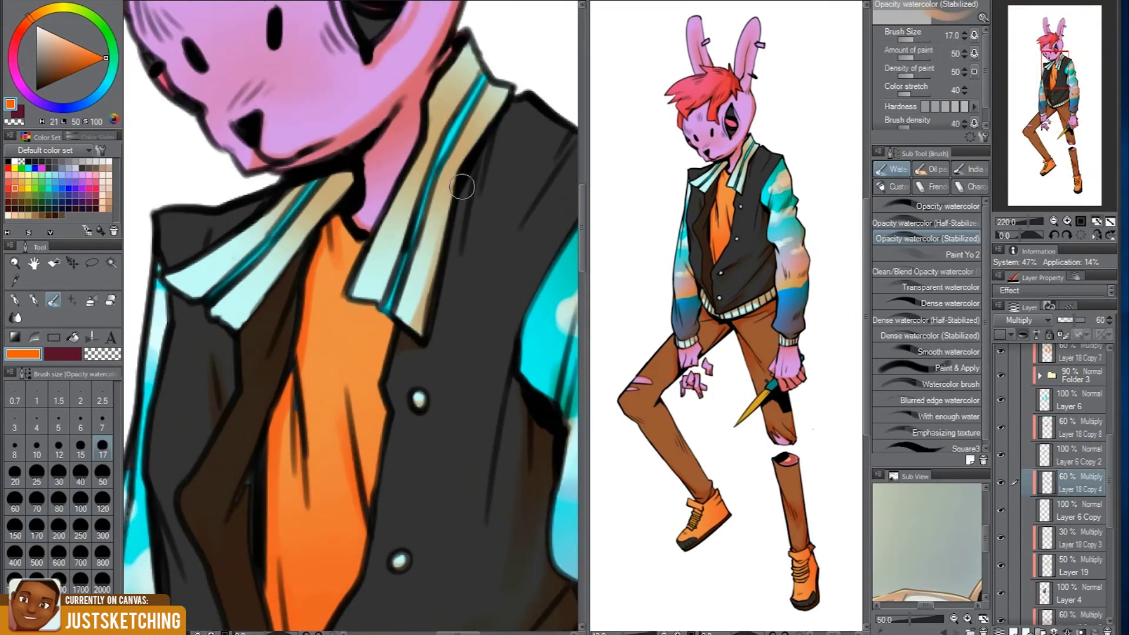
scroll(462, 101, up, 1)
scroll(324, 440, down, 8)
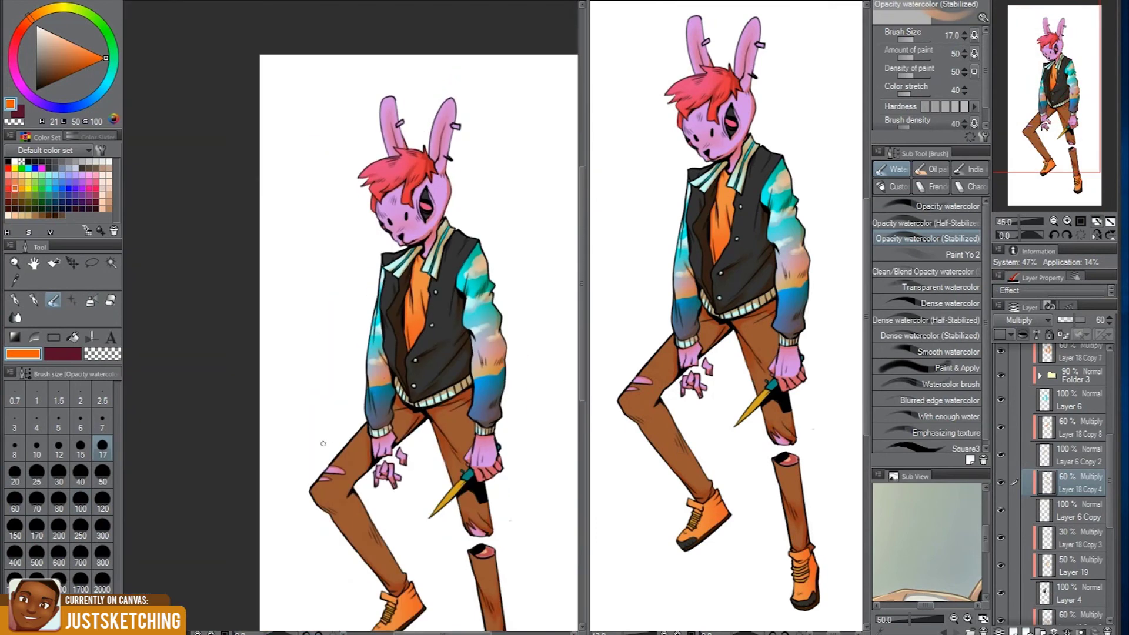
scroll(404, 167, down, 1)
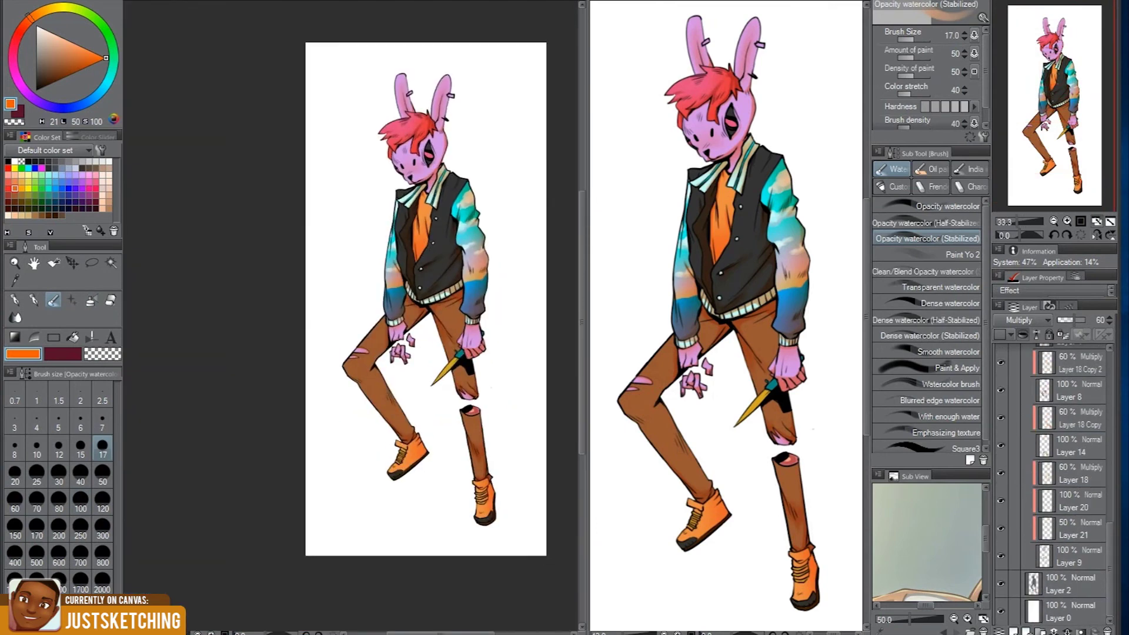
scroll(426, 299, up, 1)
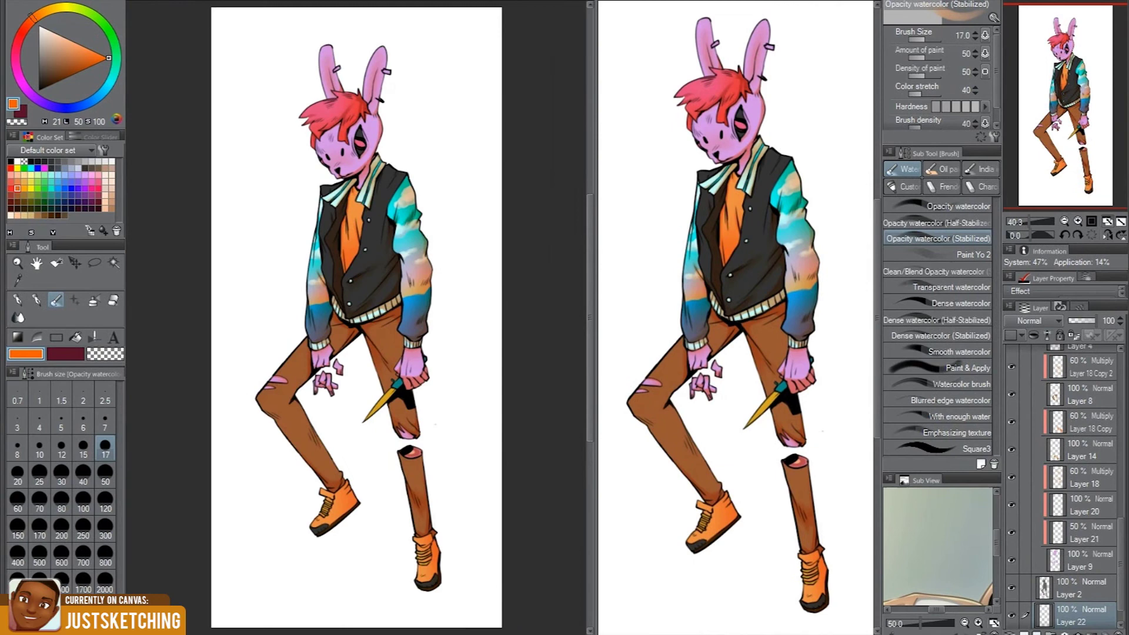
scroll(1063, 487, down, 1)
key(g)
click(471, 117)
text(5)
key(Return)
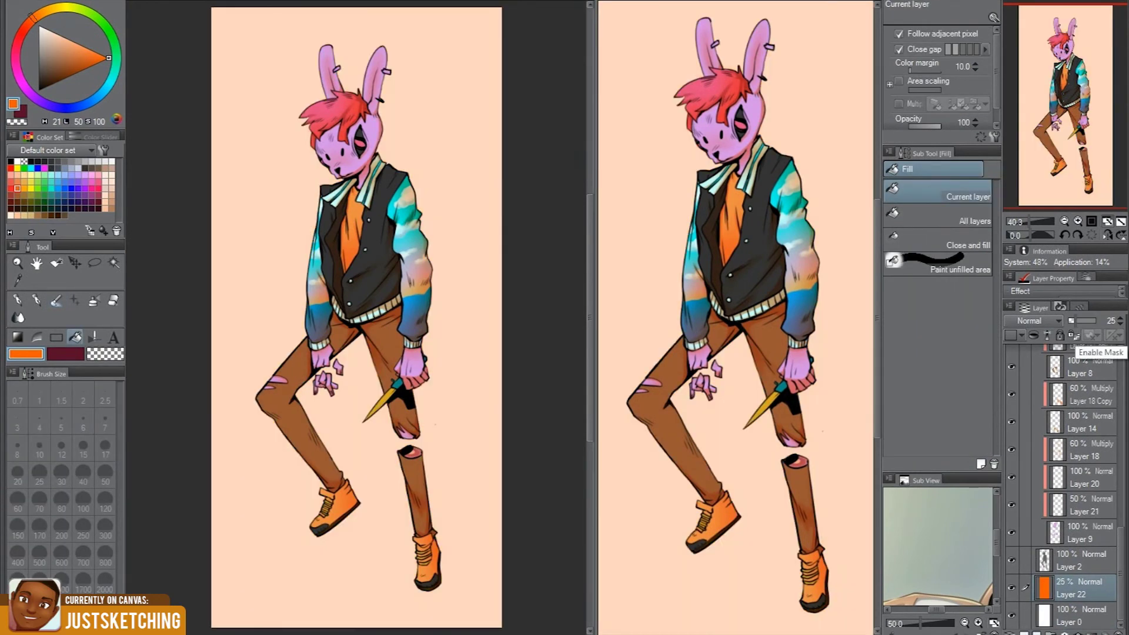
Drag a cyan gradient from the canvas top on a new layer set to Subtract at about 30%
key(ctrl+shift+n)
key(g)
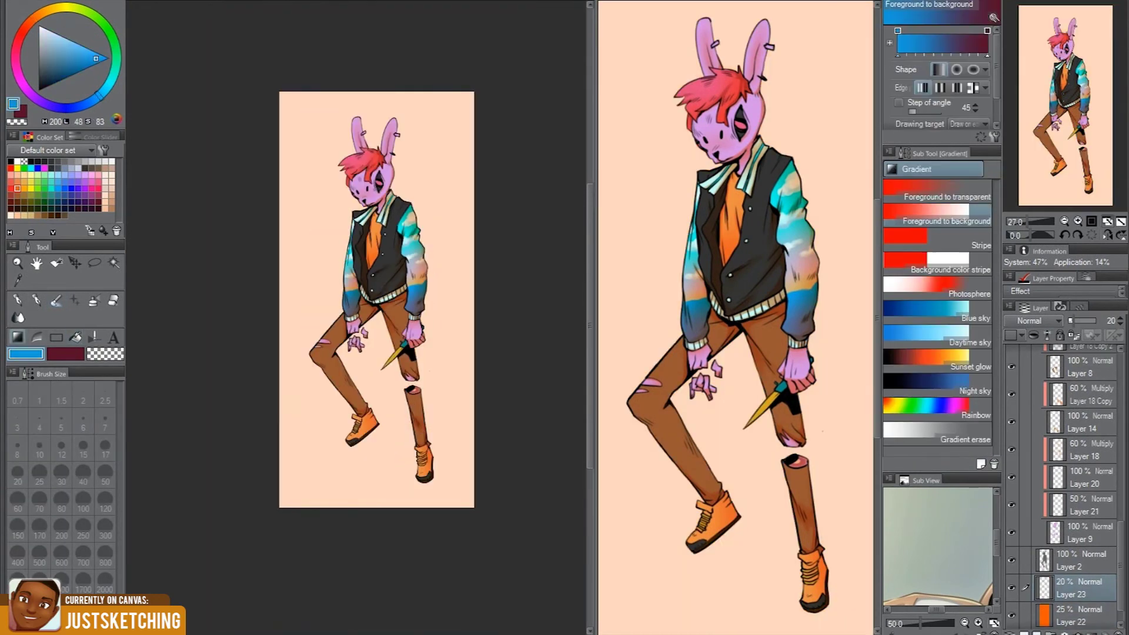
drag(236, 17, 286, 225)
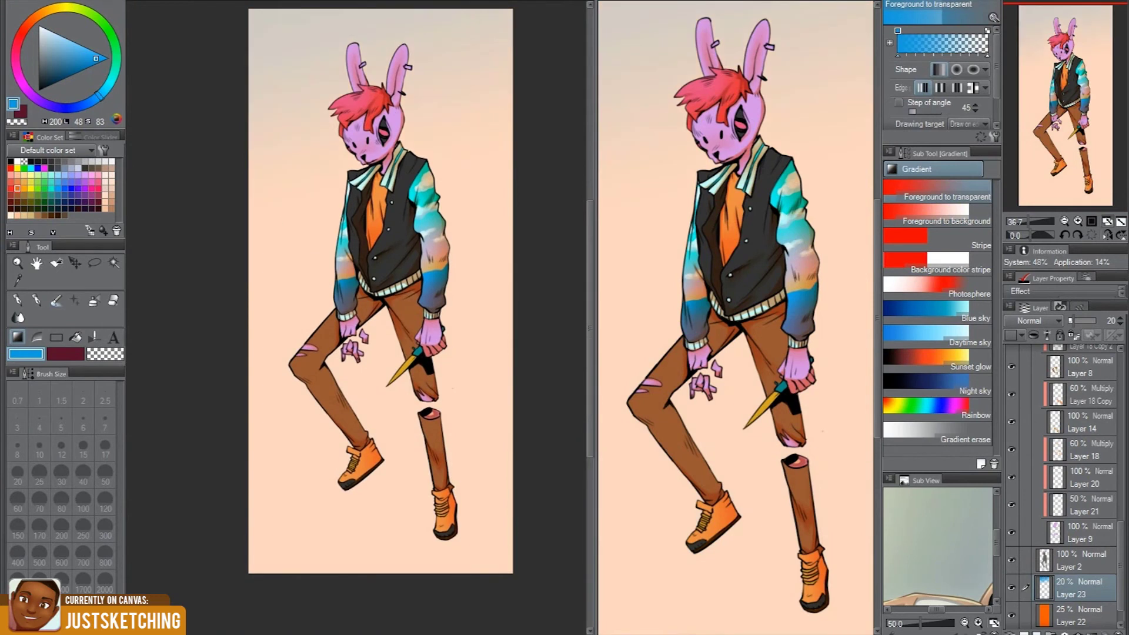
click(109, 58)
scroll(376, 288, down, 1)
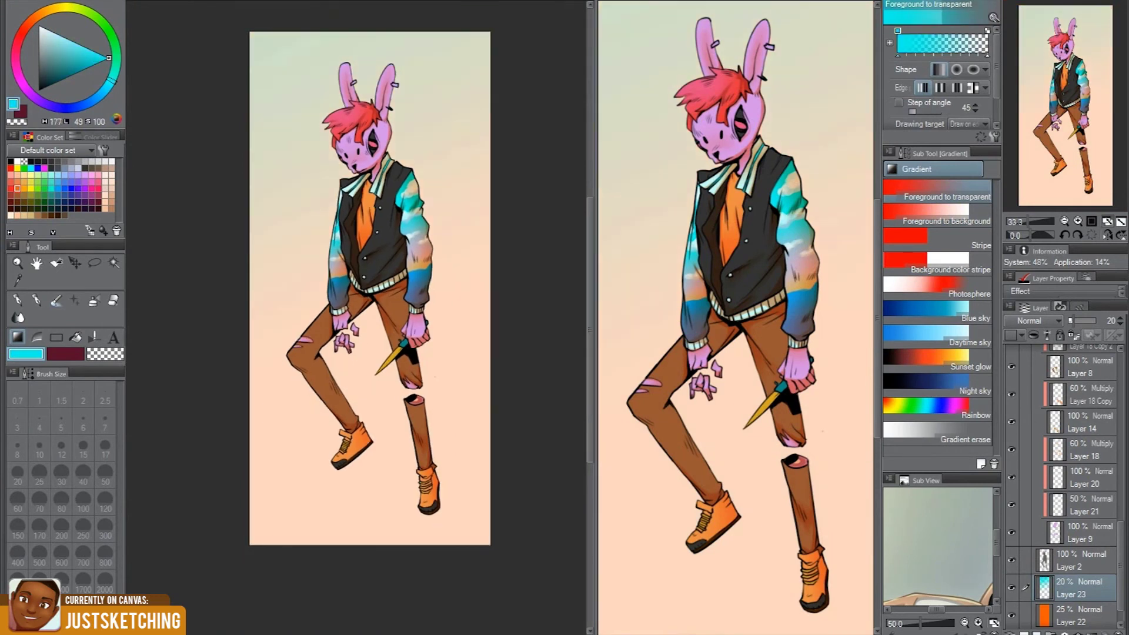
scroll(1032, 321, down, 2)
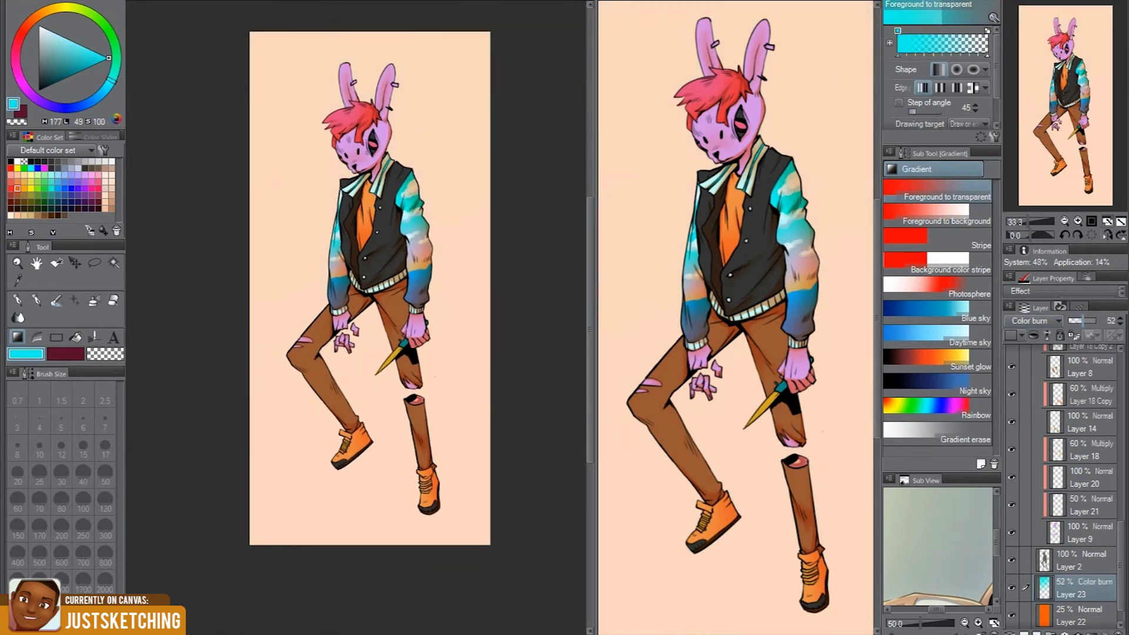
scroll(1033, 321, down, 2)
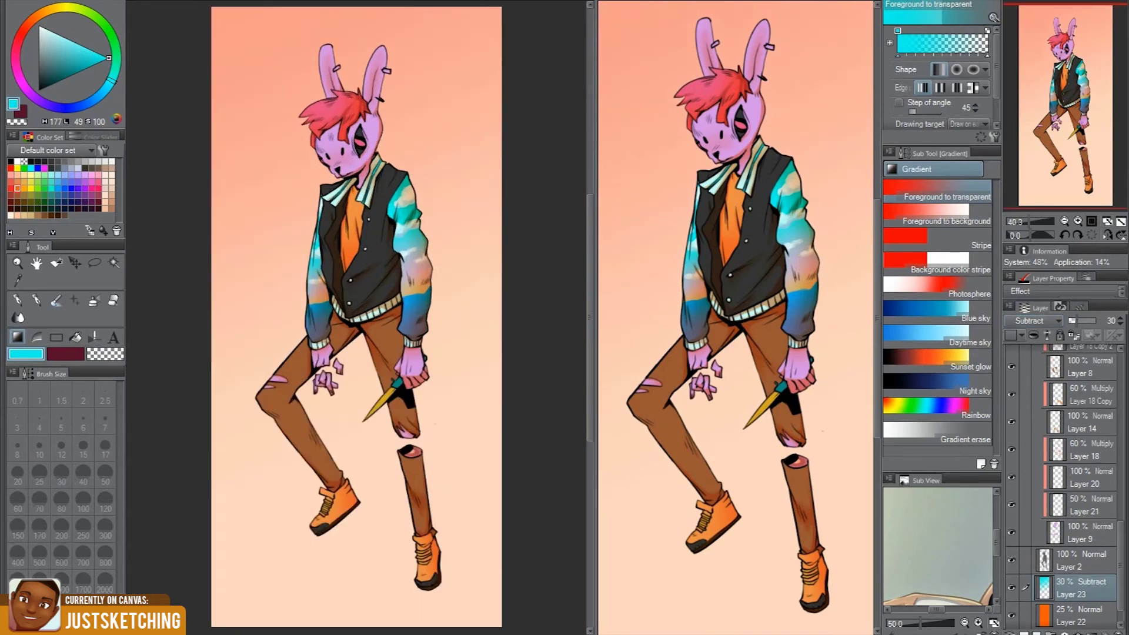
scroll(406, 353, up, 1)
scroll(405, 353, down, 1)
scroll(406, 353, up, 3)
scroll(372, 421, up, 1)
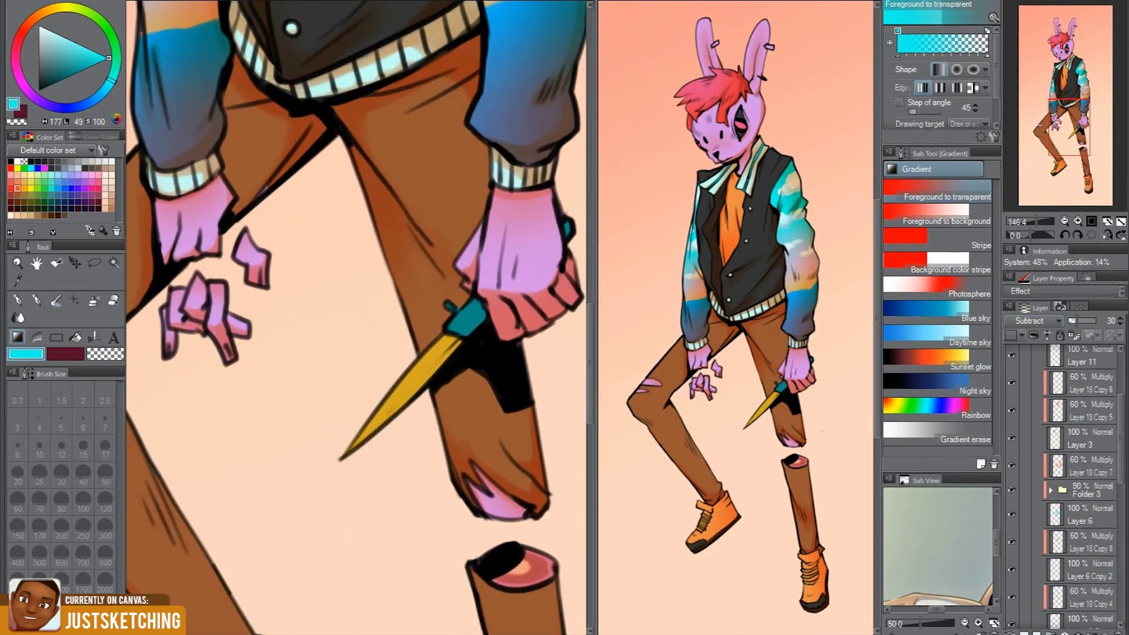
Add a knife highlight layer at 50% opacity and shrink the brush for fine highlights
scroll(1064, 488, up, 5)
key(ctrl+shift+n)
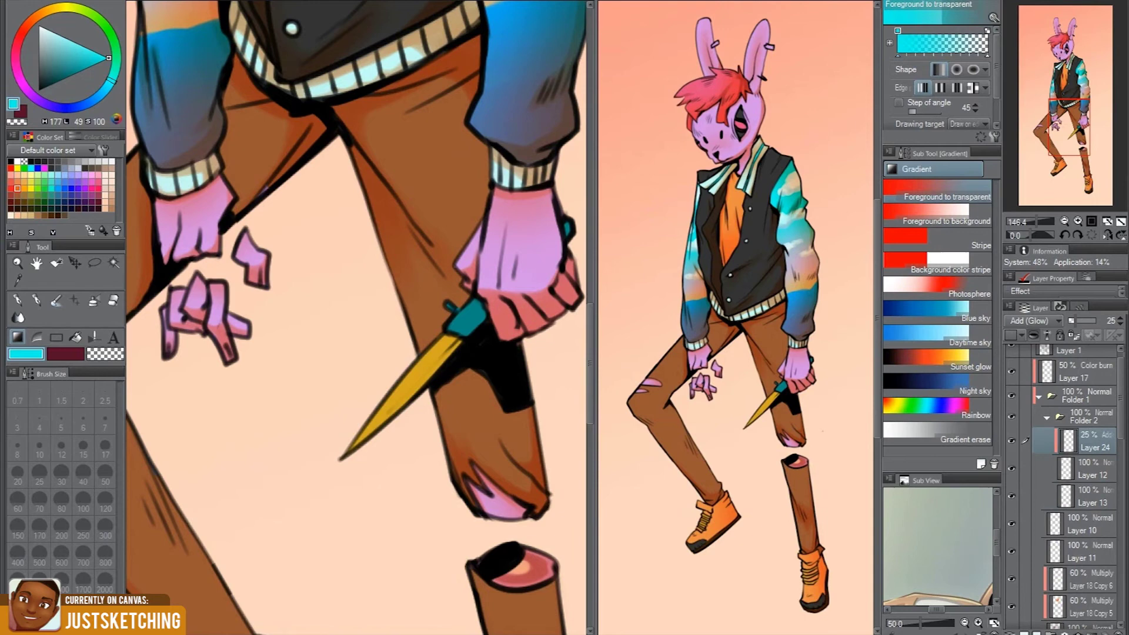
key(Return)
key(b)
key(Return)
scroll(424, 352, up, 1)
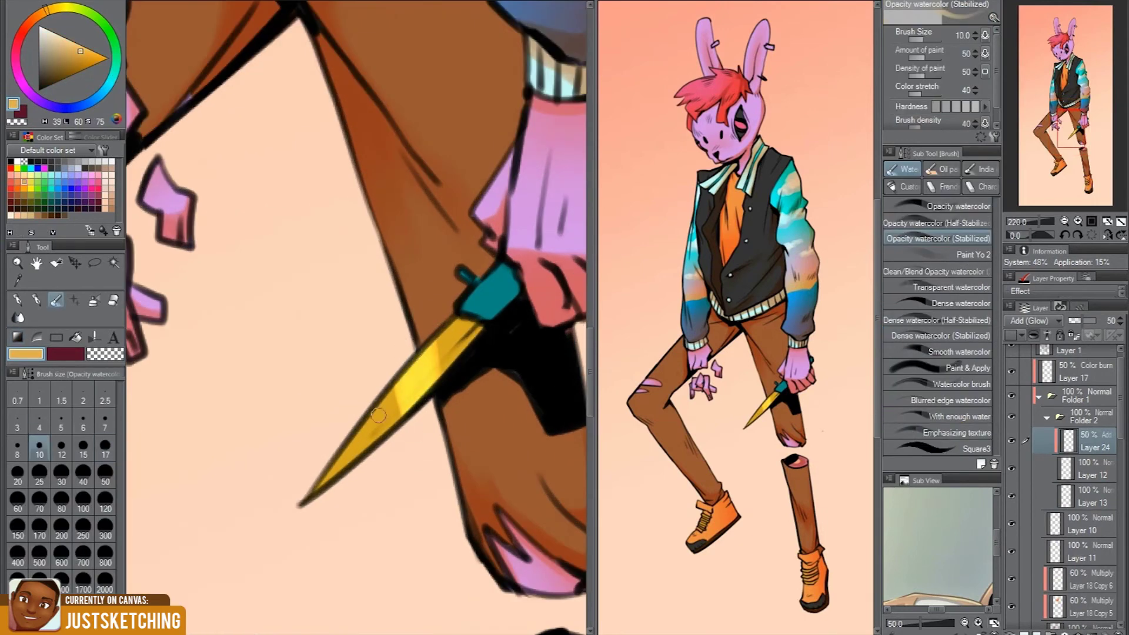
key(bracketleft)
scroll(462, 411, up, 1)
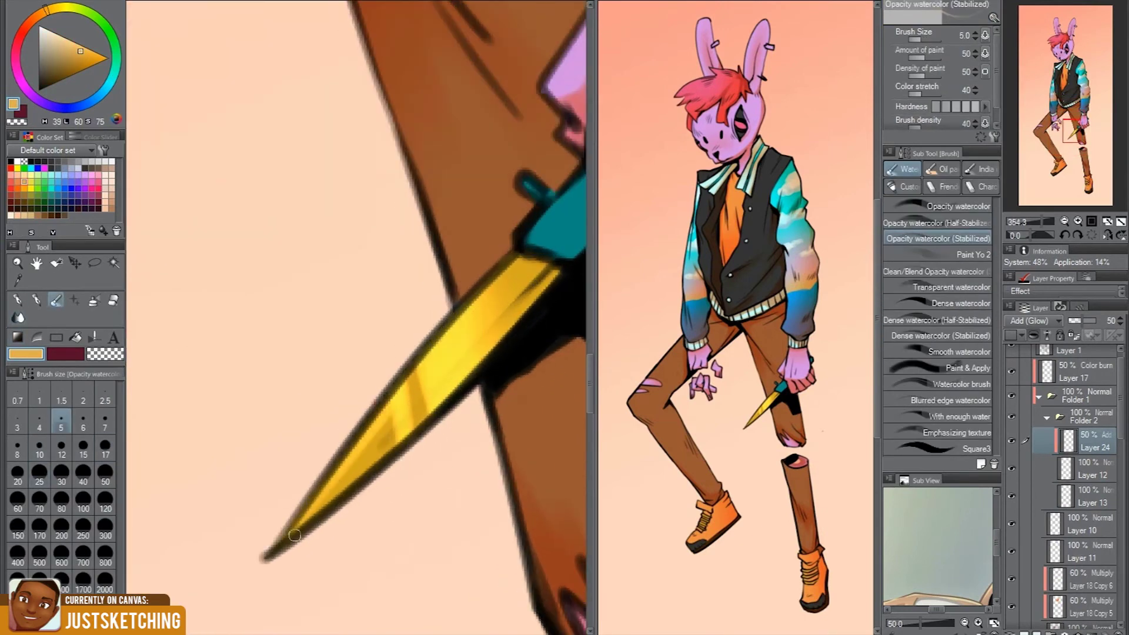
scroll(459, 314, up, 1)
scroll(520, 302, down, 1)
Set the knife handle's Add (Glow) highlight layer to 40% opacity
key(ctrl+shift+n)
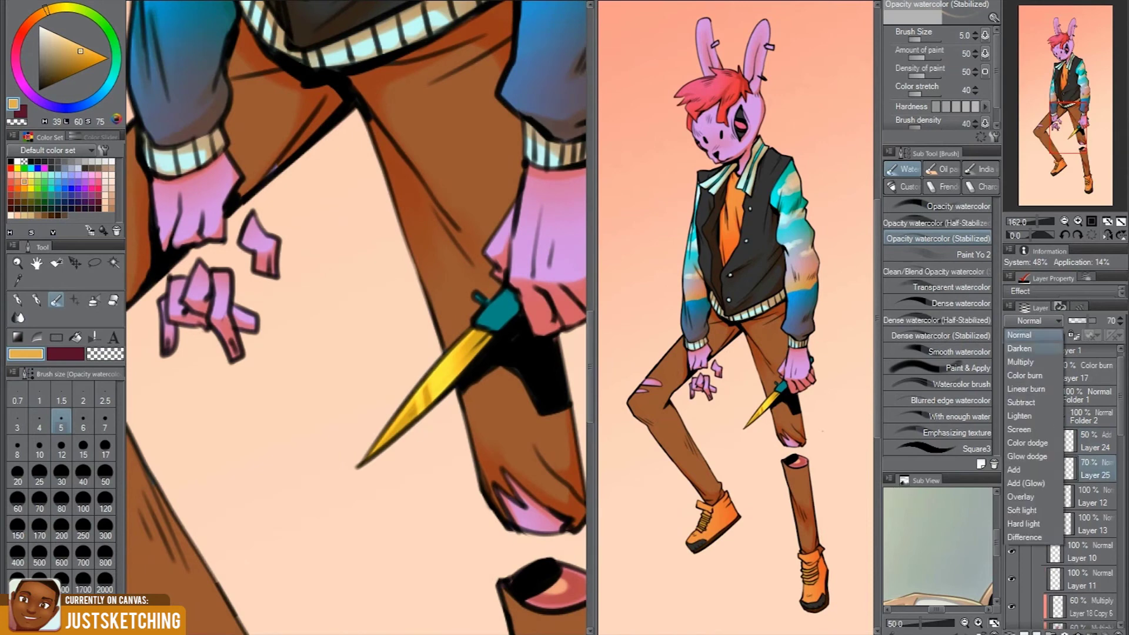
scroll(465, 349, up, 1)
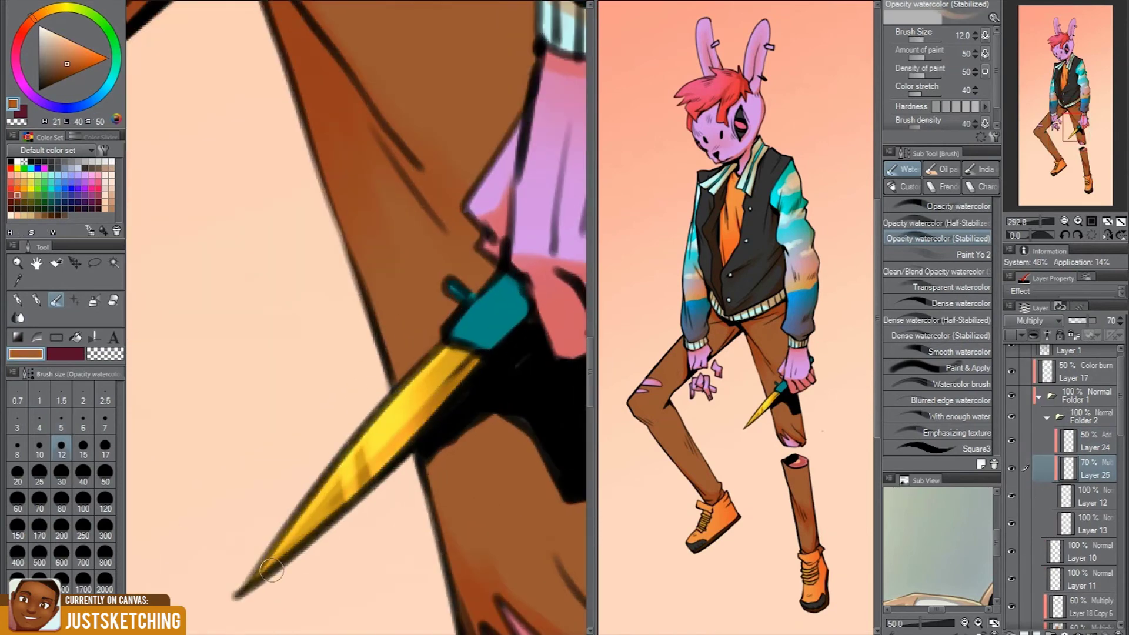
scroll(465, 350, down, 1)
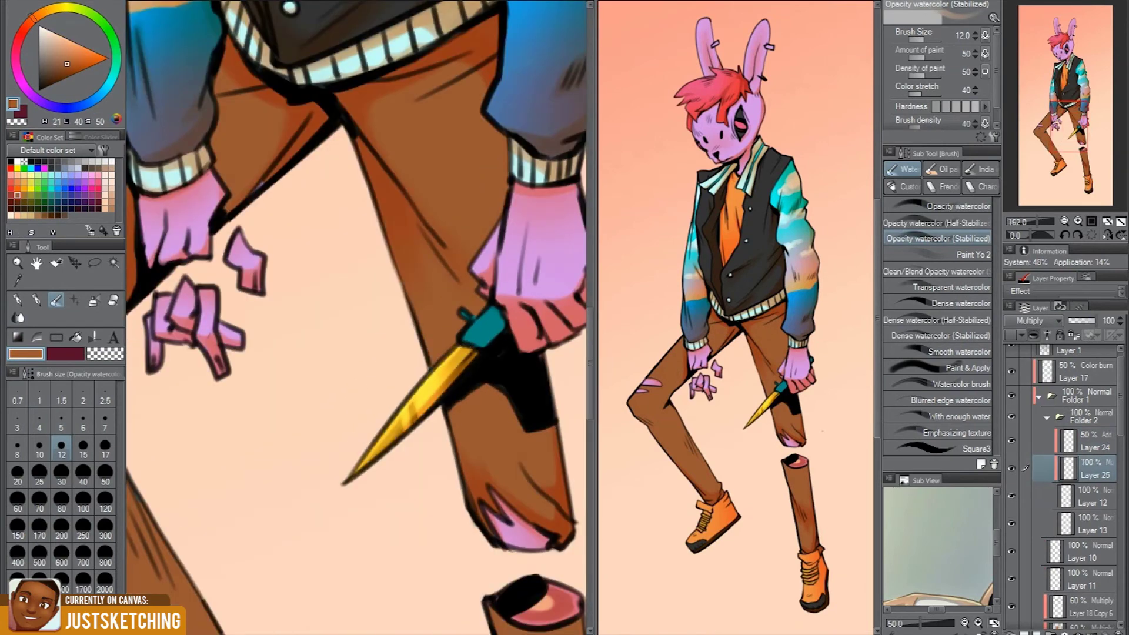
scroll(360, 317, down, 1)
scroll(360, 318, down, 3)
scroll(360, 317, up, 3)
scroll(360, 317, up, 1)
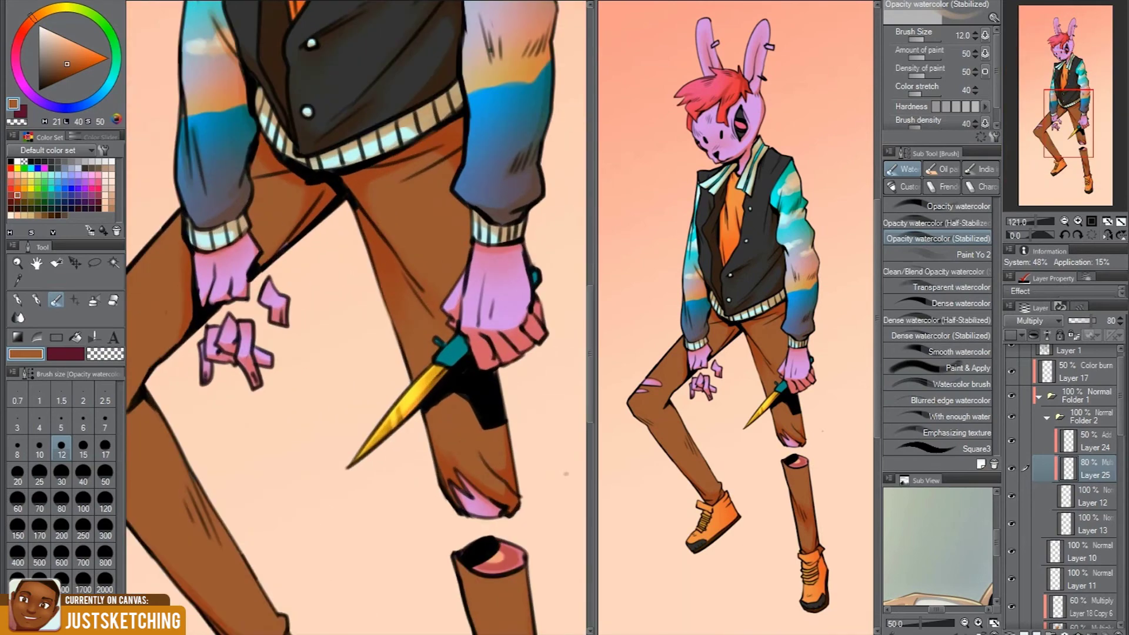
scroll(483, 328, up, 1)
scroll(482, 328, up, 1)
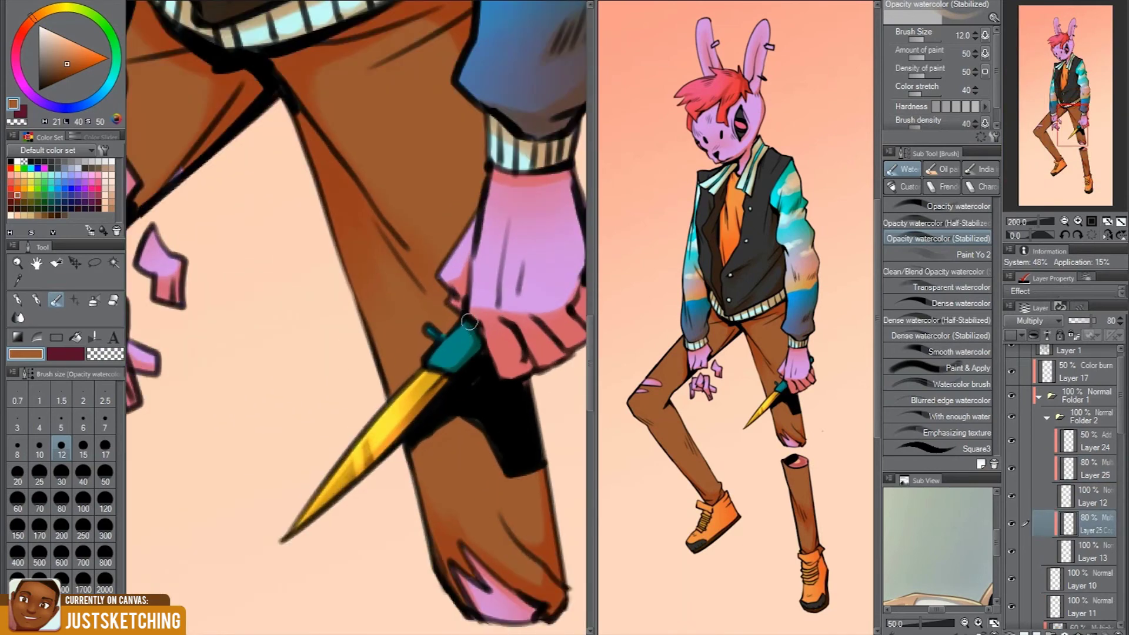
scroll(473, 329, down, 2)
scroll(472, 329, up, 2)
scroll(473, 329, down, 1)
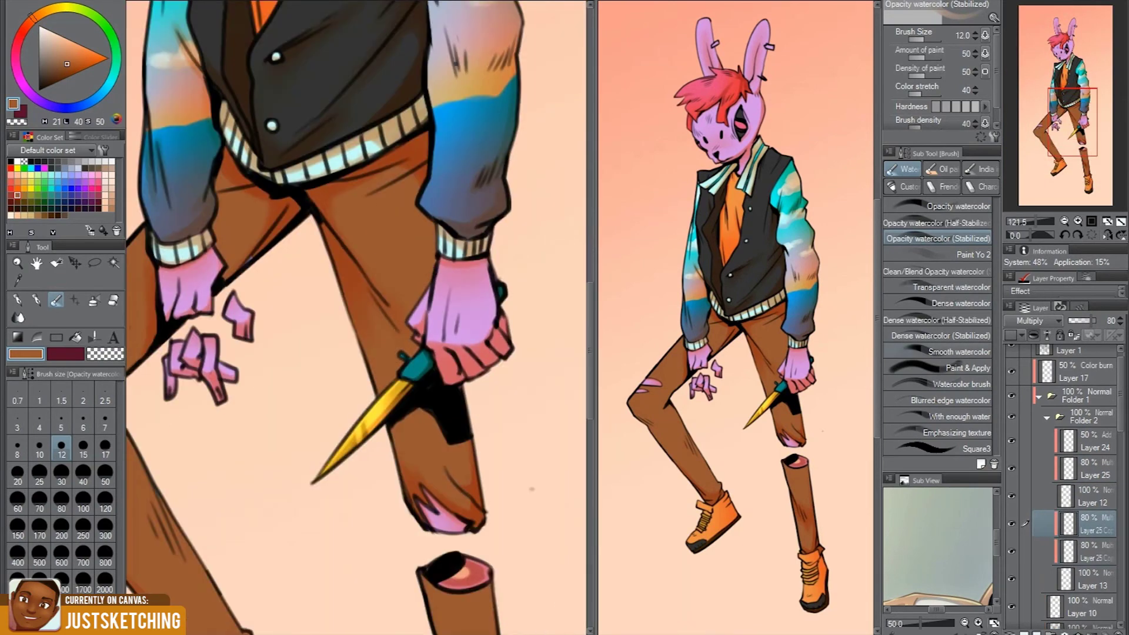
scroll(380, 397, up, 4)
text(40)
key(Return)
Collapse Folders 1 and 2 and select Folder 4
scroll(441, 397, down, 2)
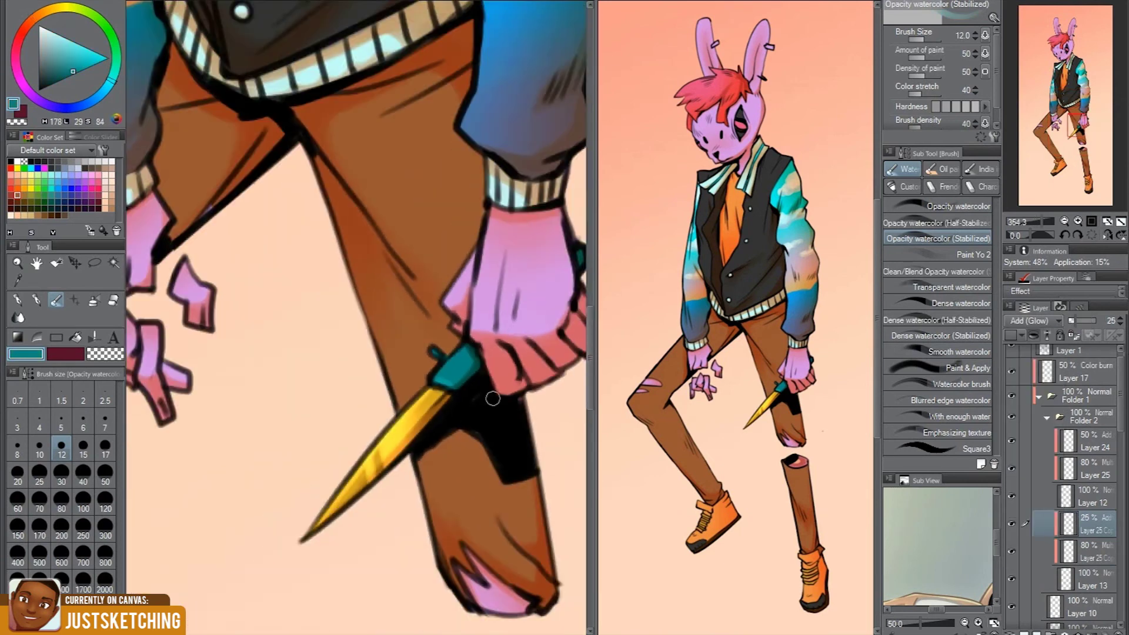
scroll(441, 397, down, 1)
scroll(441, 397, down, 2)
scroll(441, 398, down, 1)
click(1047, 418)
click(1040, 397)
scroll(1064, 441, up, 3)
click(1083, 354)
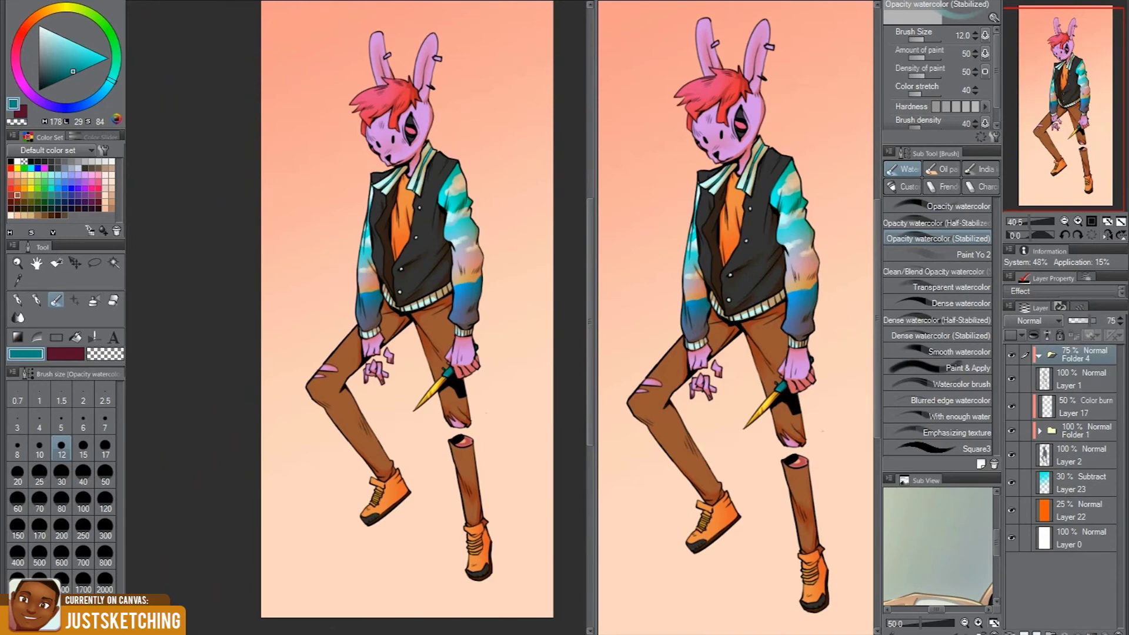
Add a new layer for linework touch-ups and pick a thinner Sketch pen
key(ctrl+shift+n)
scroll(435, 100, up, 2)
scroll(436, 100, up, 2)
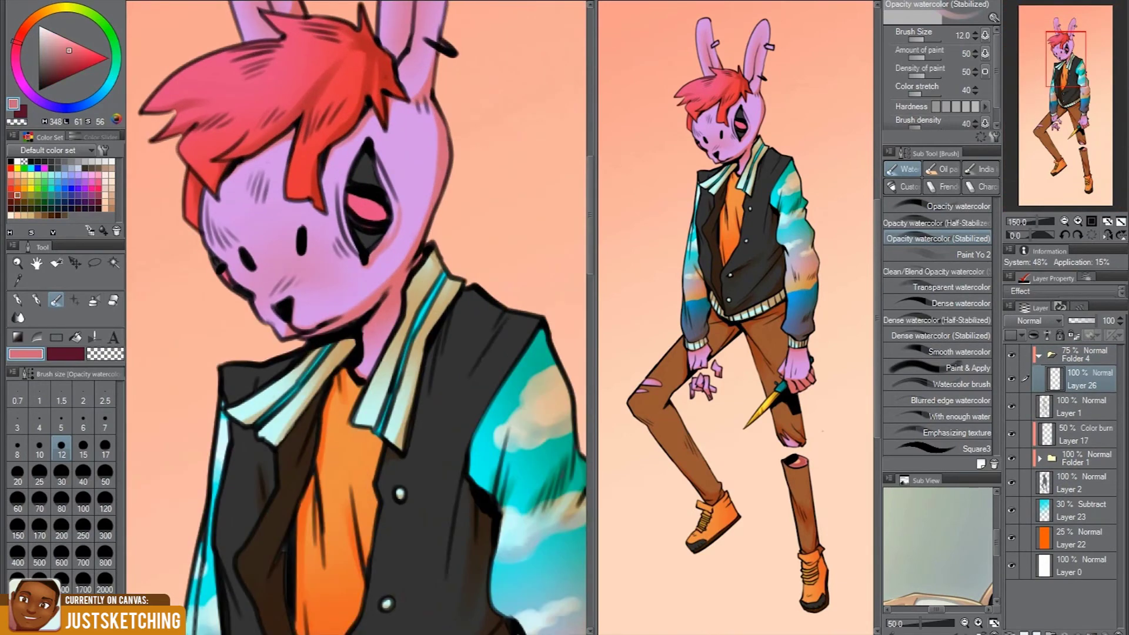
scroll(353, 235, up, 2)
scroll(199, 229, up, 2)
key(p)
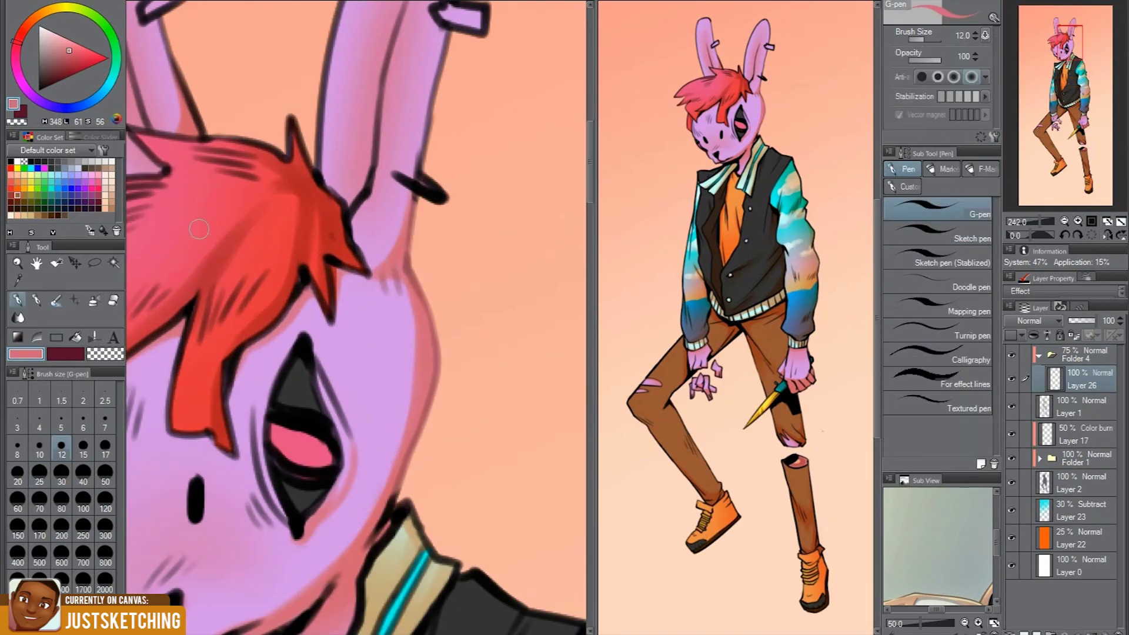
key(p)
scroll(399, 377, up, 3)
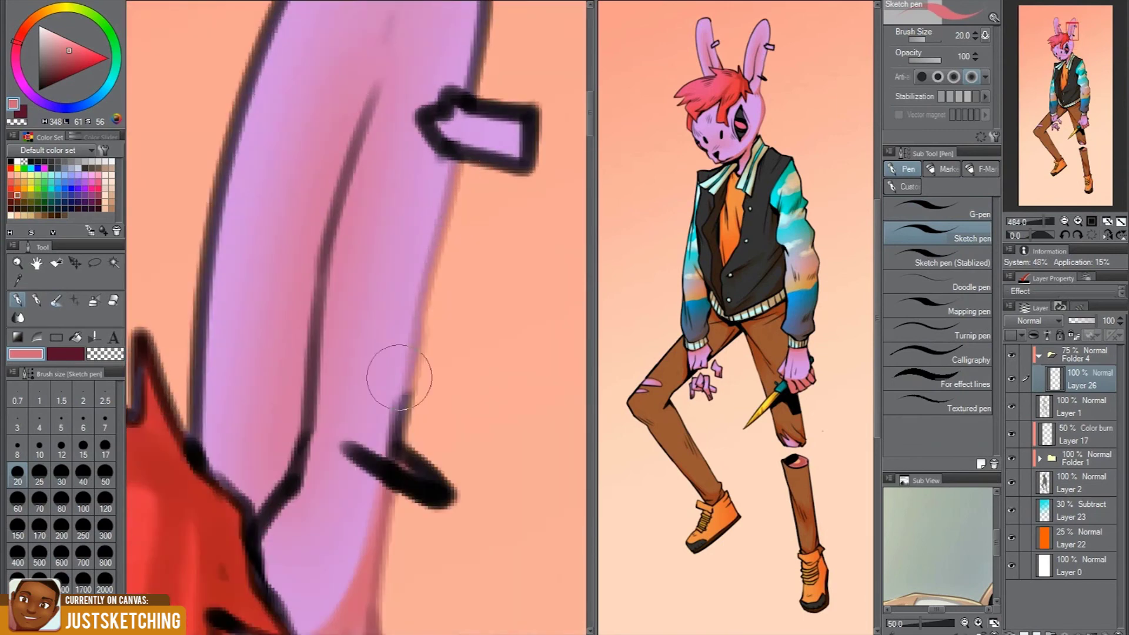
scroll(399, 377, up, 2)
key(bracketleft)
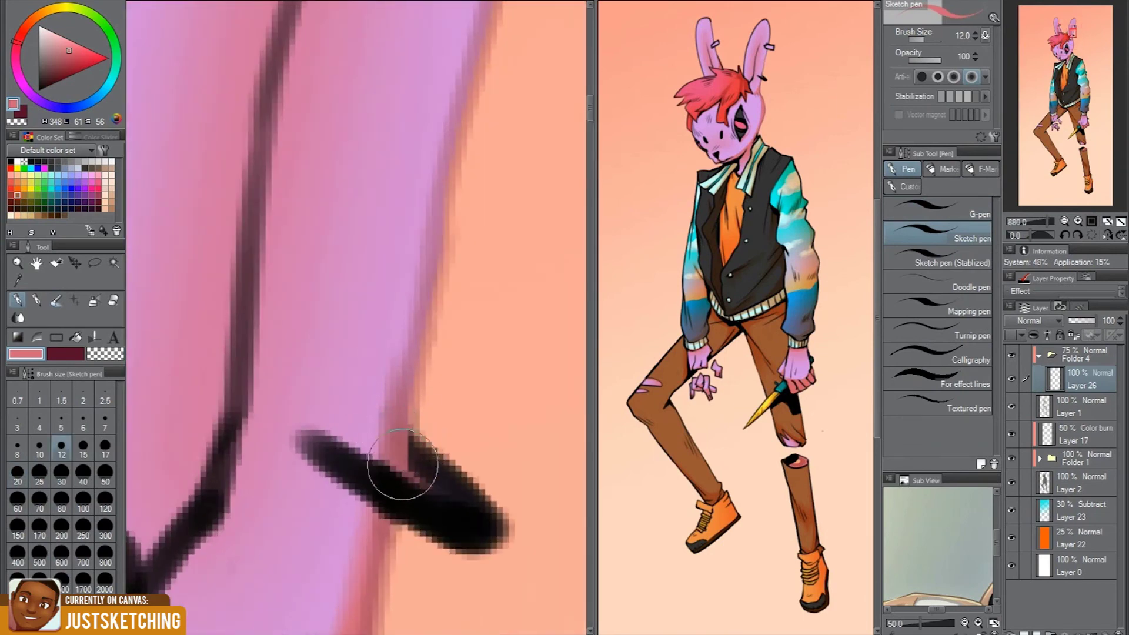
Touch up the rabbit's ear and piercing linework with the thin Sketch pen
scroll(402, 465, down, 3)
scroll(412, 435, down, 2)
scroll(463, 335, up, 2)
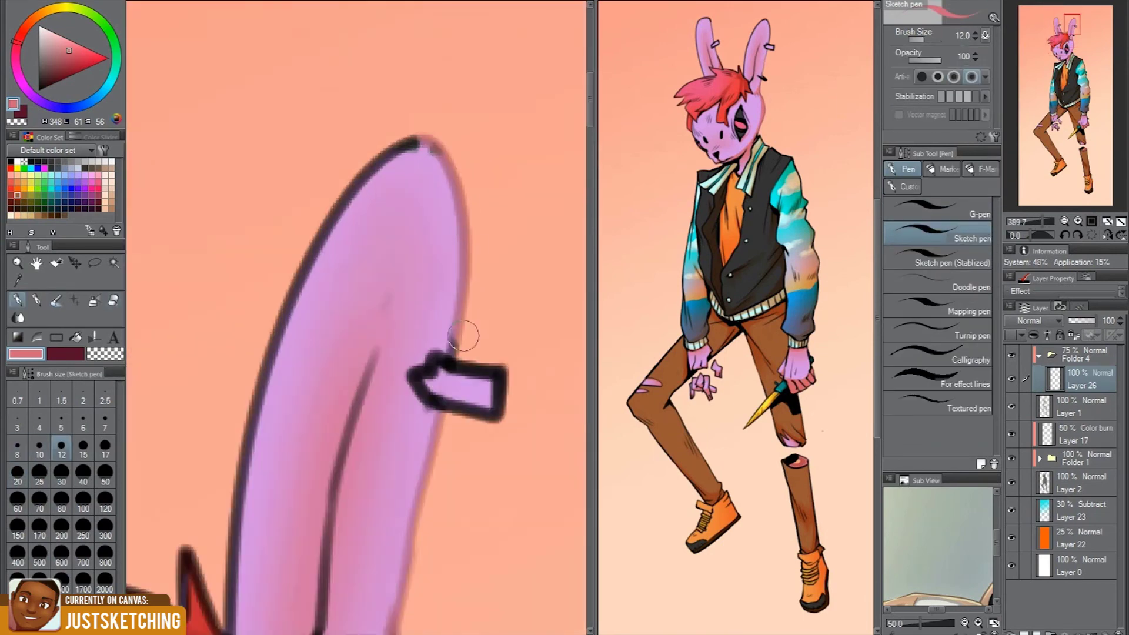
scroll(277, 537, up, 2)
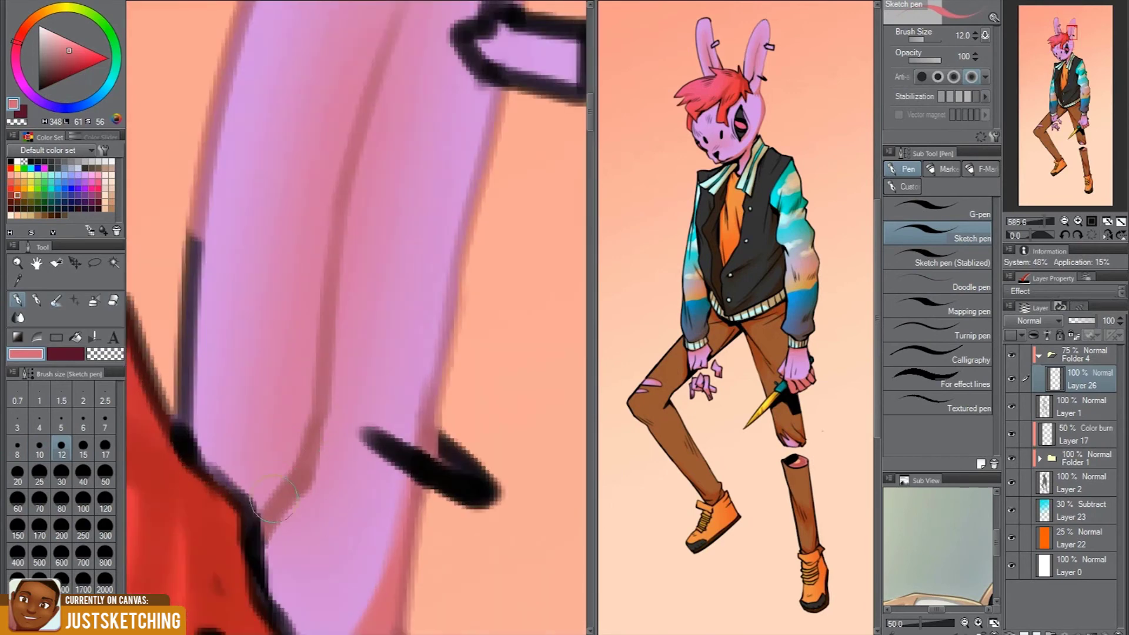
scroll(188, 320, down, 2)
scroll(194, 306, down, 1)
scroll(199, 293, down, 1)
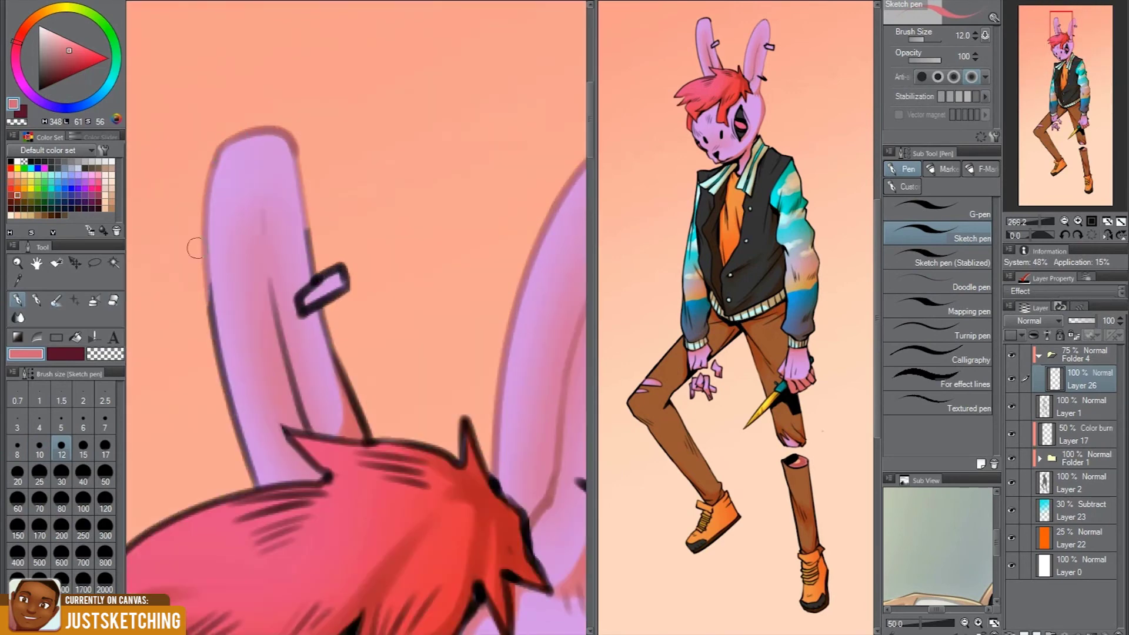
scroll(322, 364, up, 2)
scroll(177, 441, up, 1)
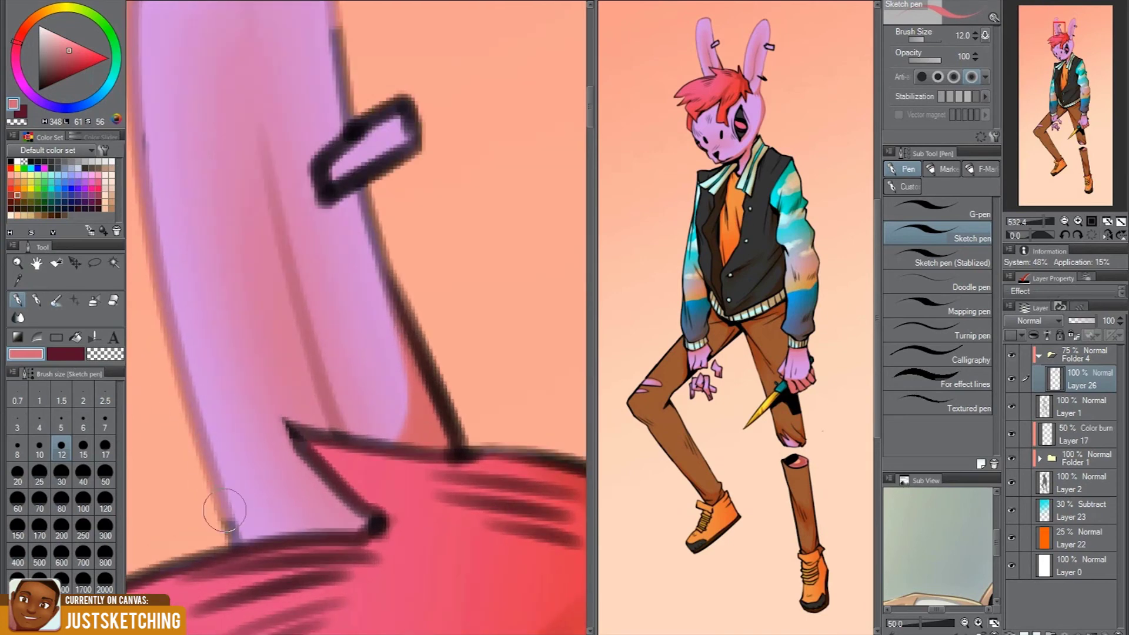
scroll(462, 414, up, 1)
scroll(353, 235, down, 1)
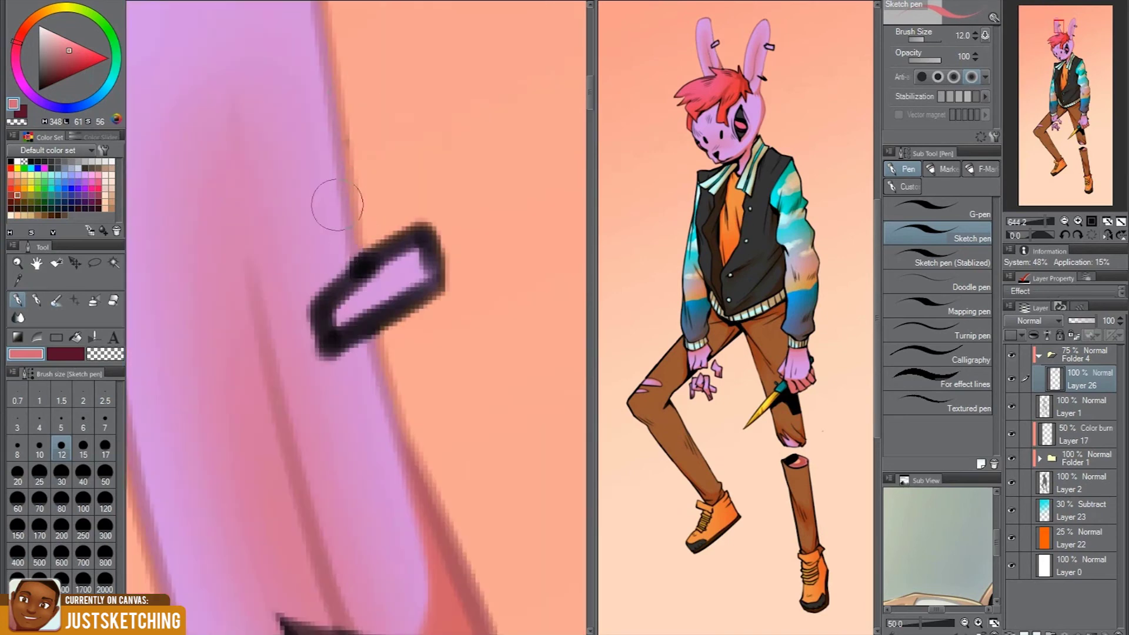
scroll(345, 222, down, 1)
scroll(294, 294, up, 1)
scroll(296, 352, up, 1)
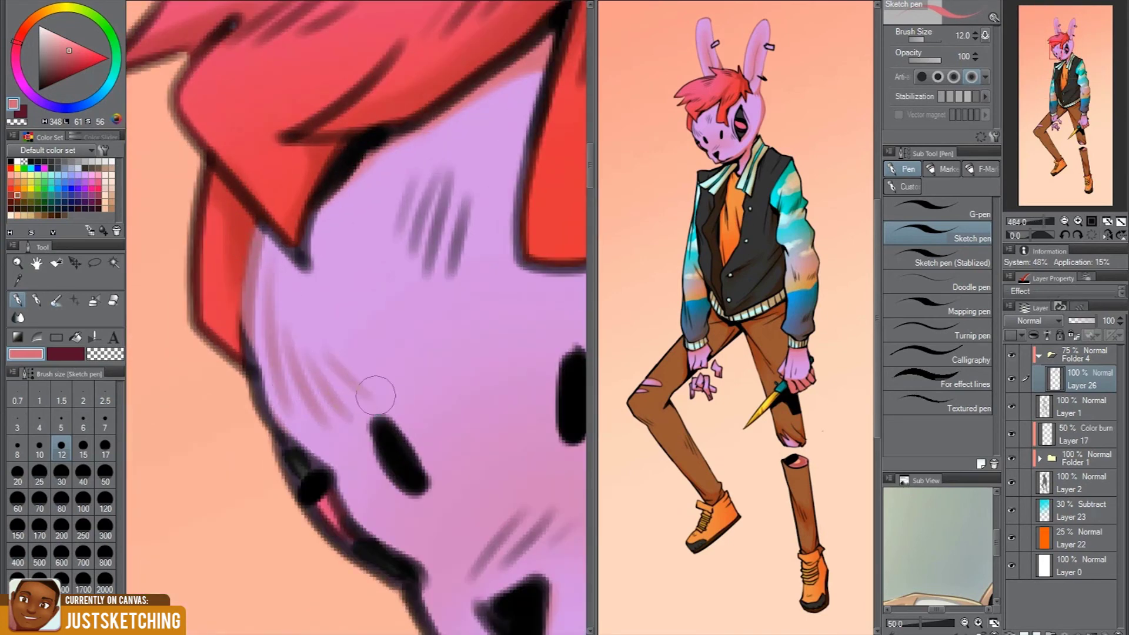
scroll(375, 395, down, 1)
scroll(450, 336, up, 1)
scroll(476, 369, down, 1)
scroll(518, 335, down, 1)
Continue cleaning the face linework with the Sketch pen while zooming around
scroll(482, 370, up, 1)
scroll(453, 406, down, 1)
scroll(417, 436, up, 1)
scroll(412, 465, down, 1)
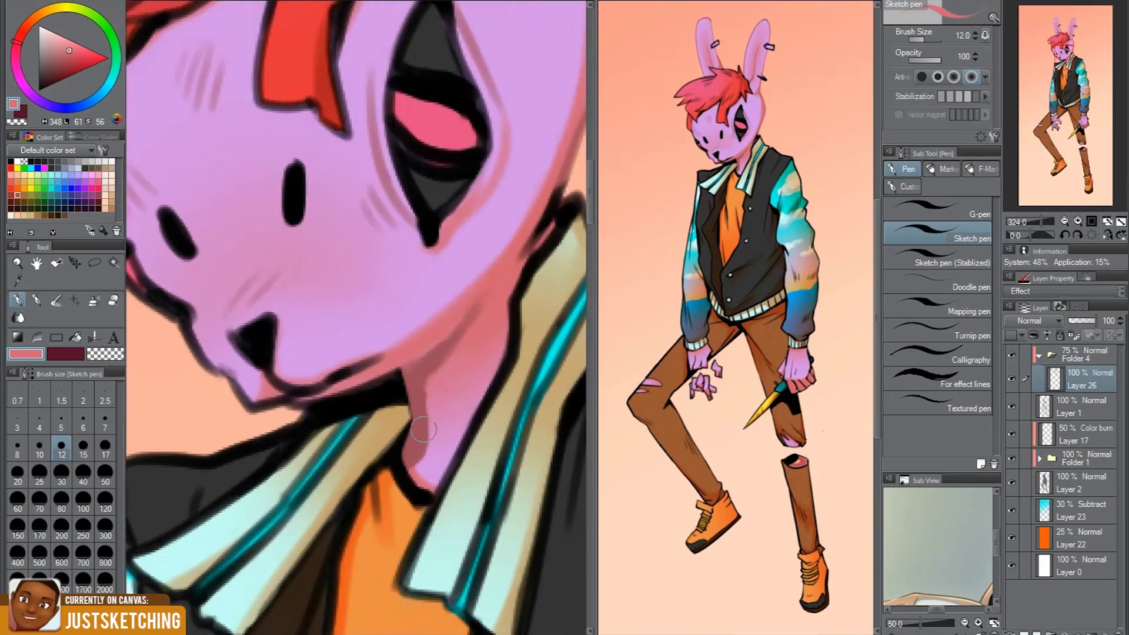
scroll(427, 424, down, 1)
scroll(443, 382, up, 2)
scroll(353, 400, up, 1)
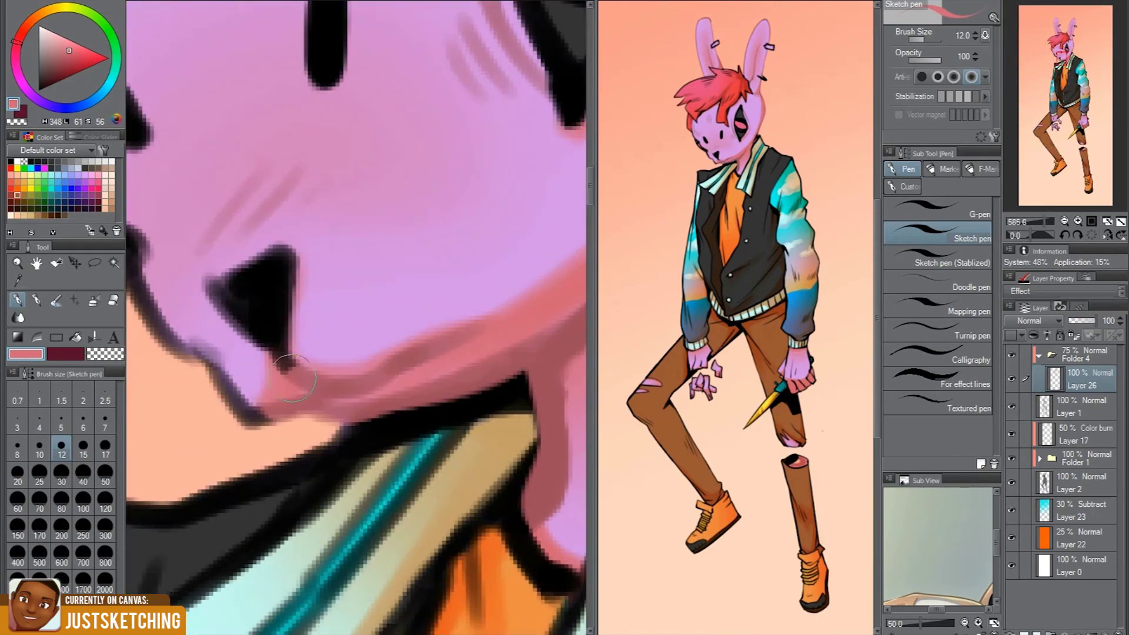
scroll(254, 399, down, 2)
scroll(221, 306, up, 2)
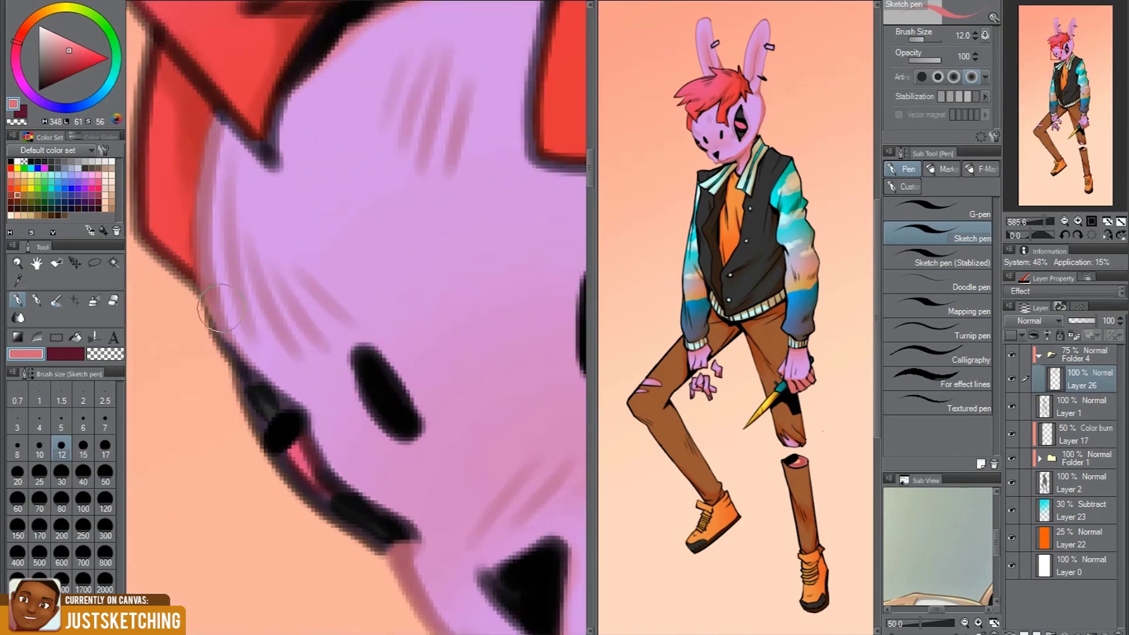
scroll(222, 329, down, 2)
scroll(202, 314, up, 2)
scroll(285, 328, up, 1)
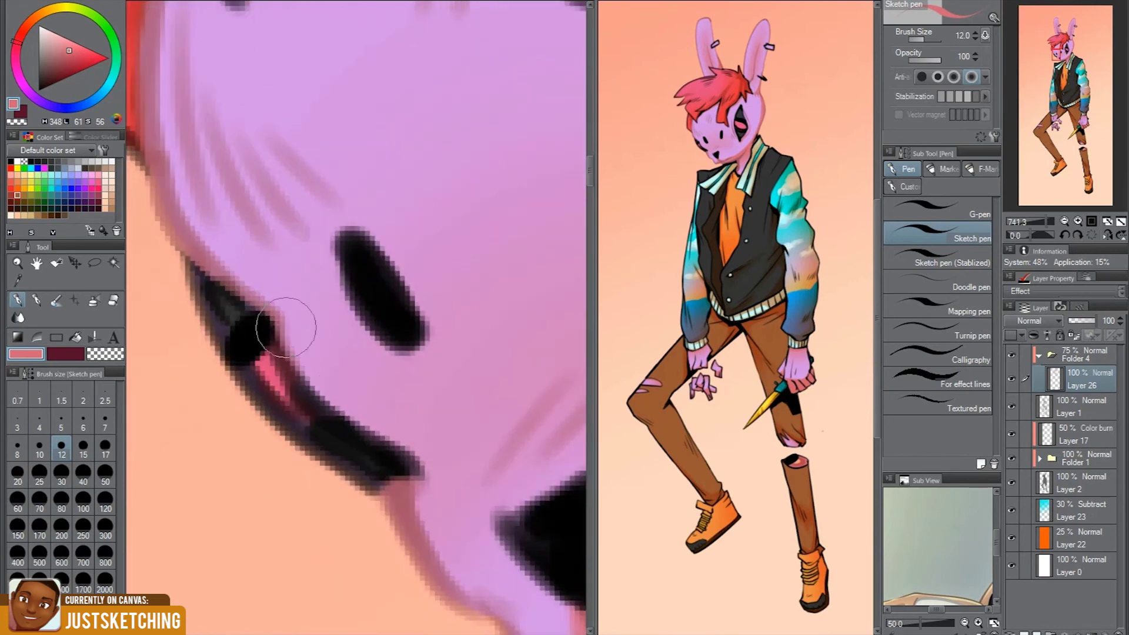
scroll(391, 448, down, 3)
scroll(377, 424, up, 1)
scroll(360, 402, down, 1)
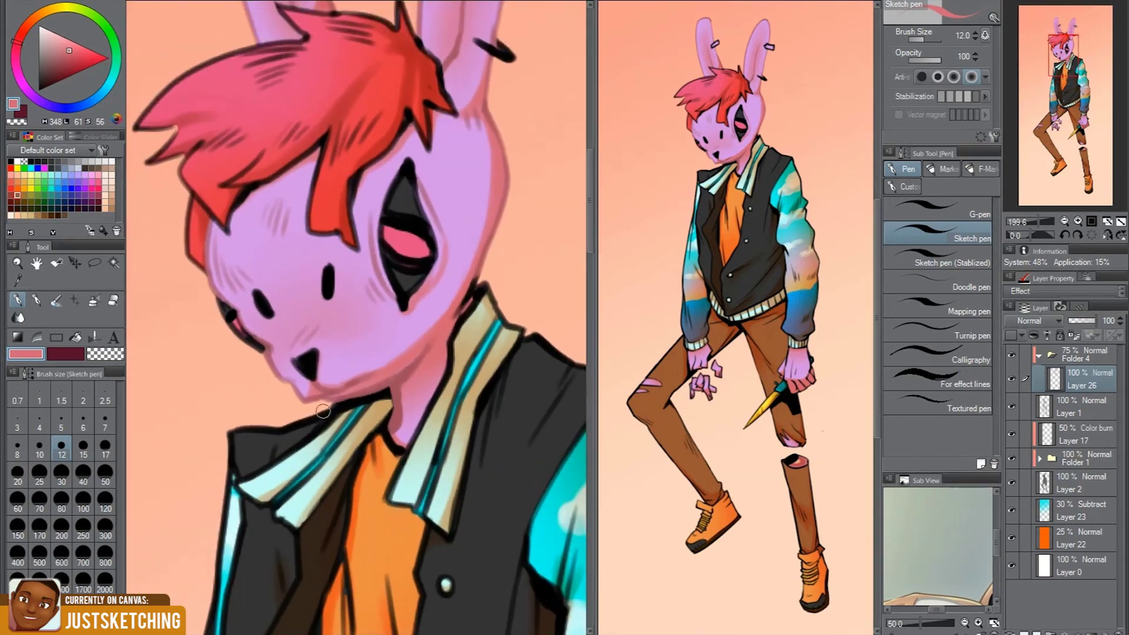
scroll(412, 352, up, 3)
Redraw the collar lines, alternating the G-pen and a thicker Sketch pen
key(comma)
scroll(471, 297, up, 2)
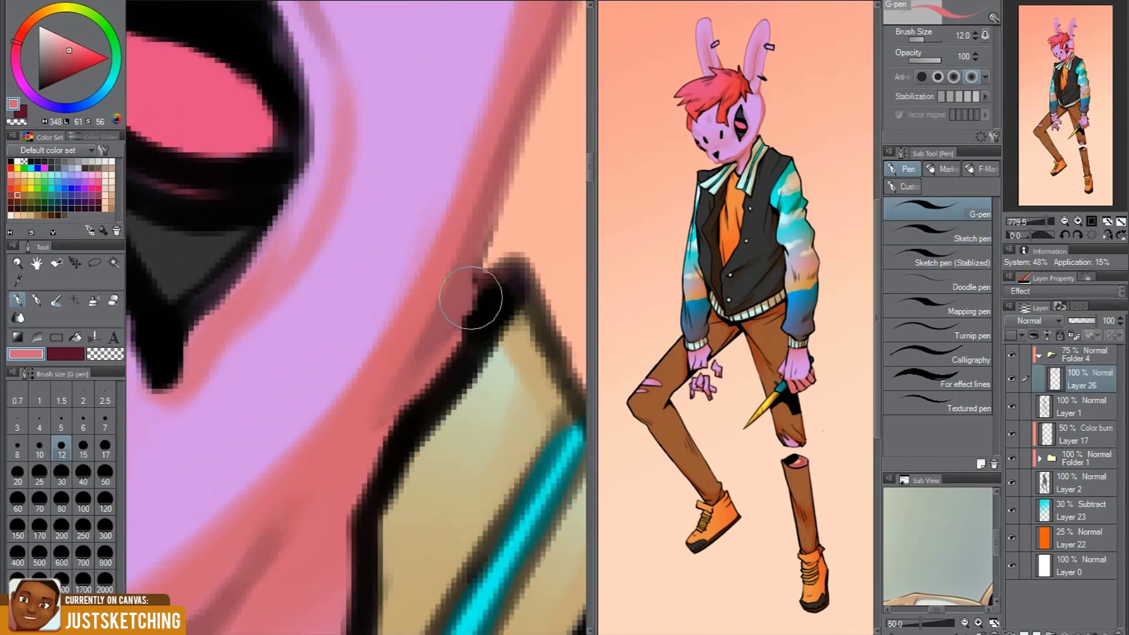
scroll(391, 388, down, 4)
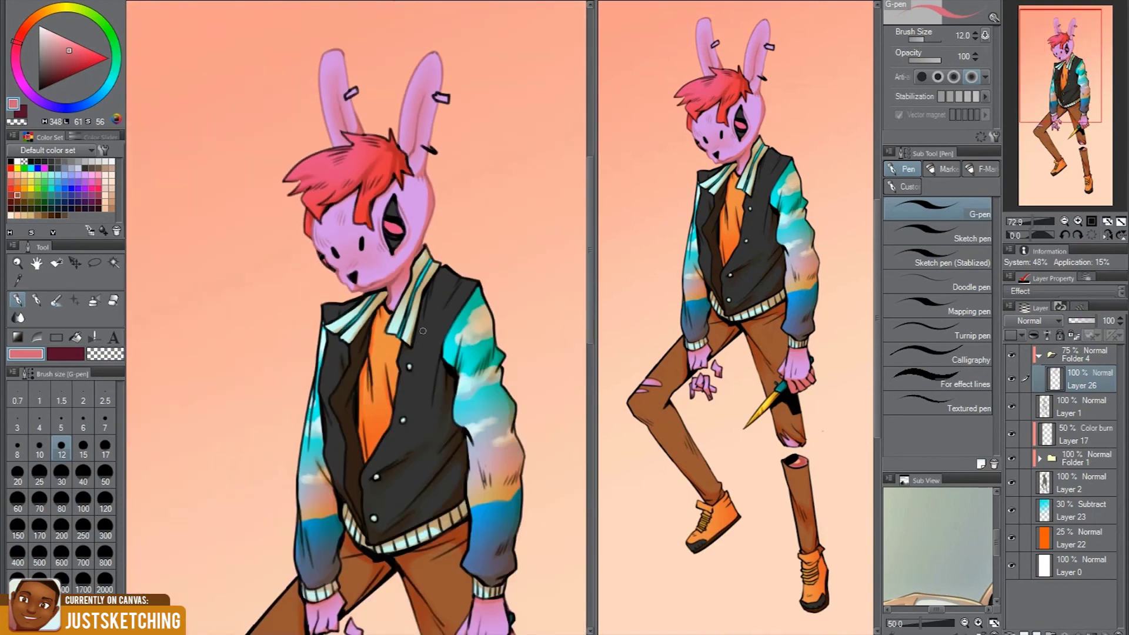
scroll(397, 276, up, 3)
key(period)
scroll(386, 269, down, 2)
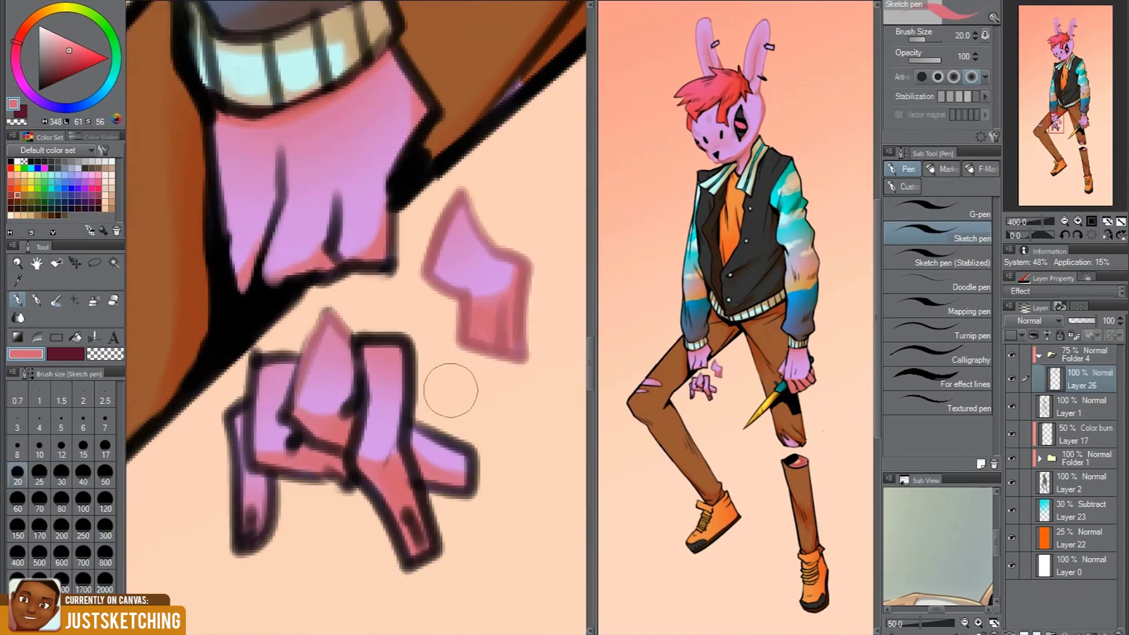
key(bracketright)
key(bracketright)
key(bracketright)
scroll(347, 305, down, 3)
scroll(412, 412, up, 2)
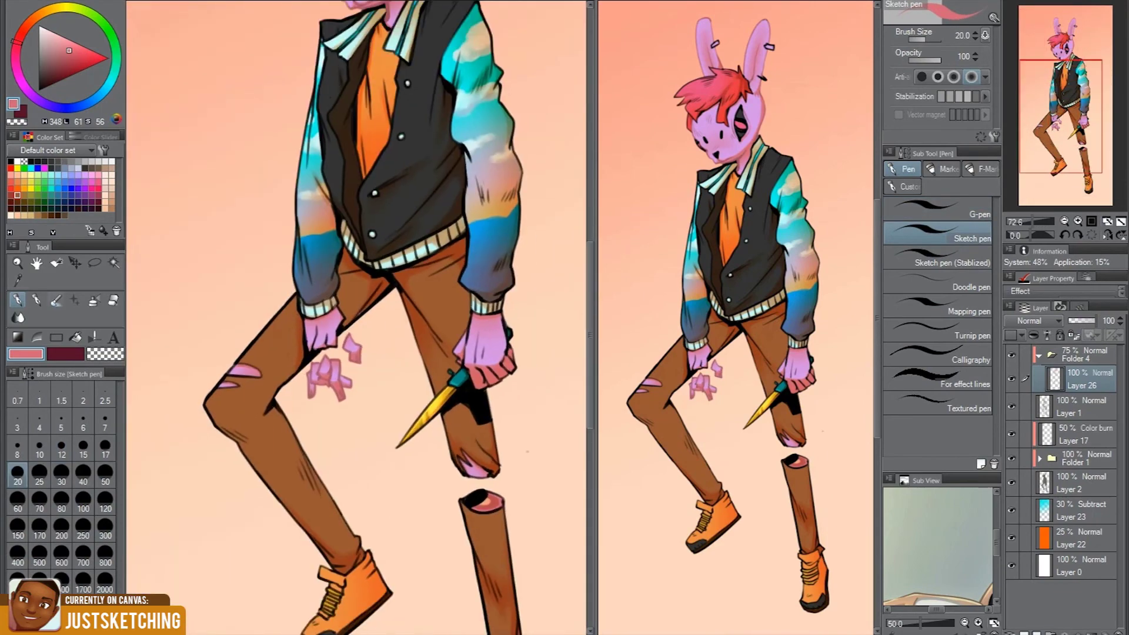
key(comma)
scroll(489, 494, up, 3)
scroll(410, 462, down, 3)
scroll(400, 353, down, 1)
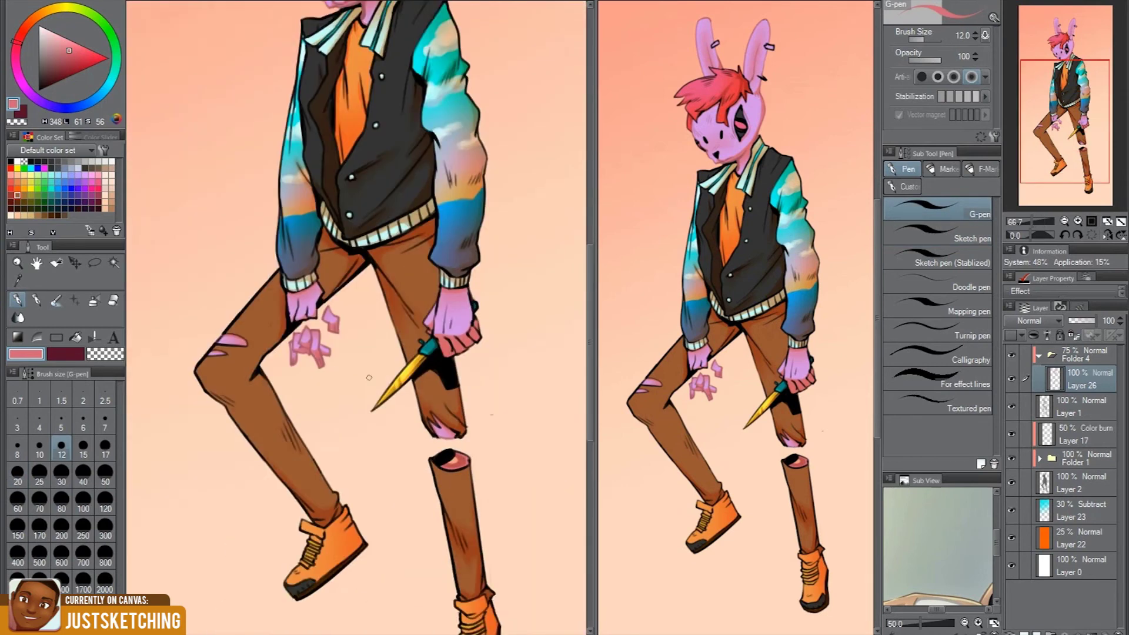
scroll(392, 236, up, 3)
key(period)
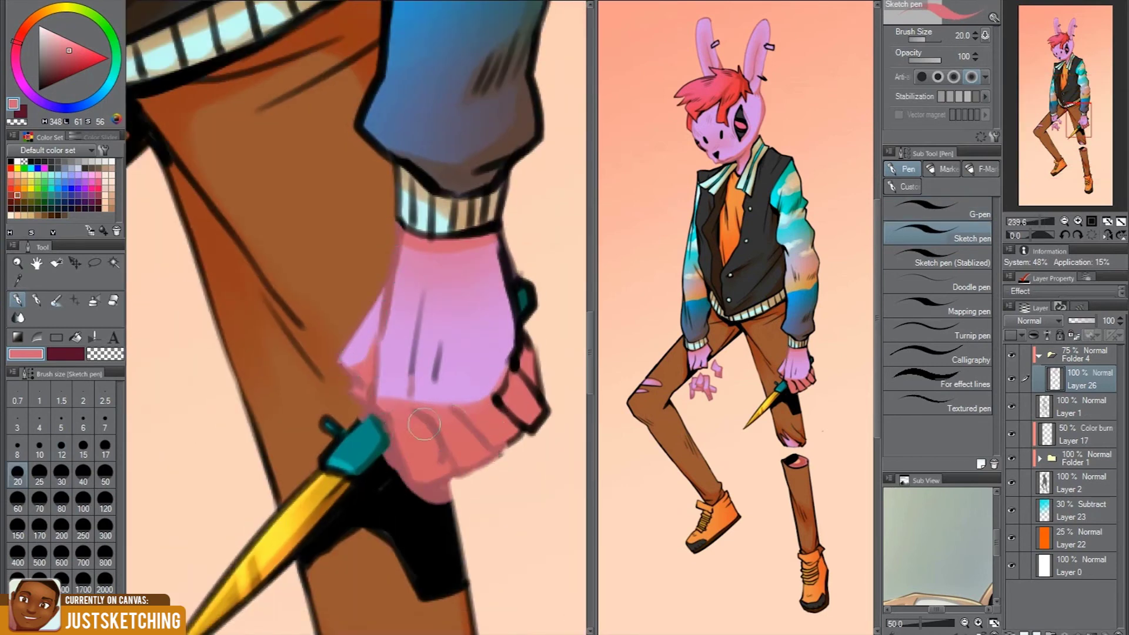
scroll(508, 280, up, 1)
scroll(445, 377, down, 2)
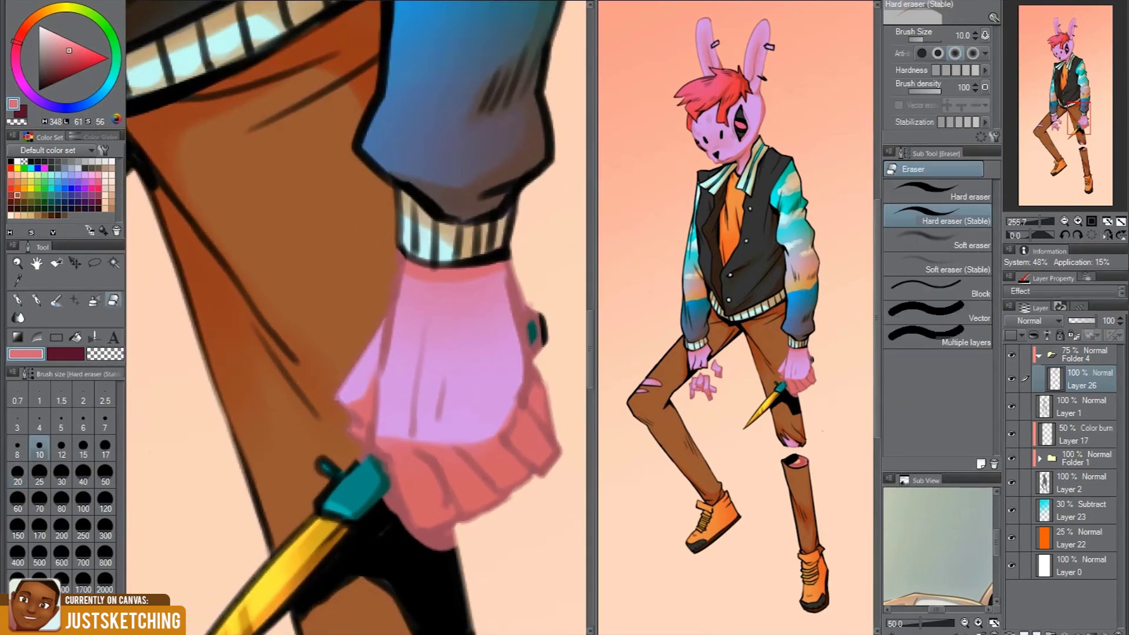
scroll(444, 377, up, 5)
Erase stray lines around the knife-holding hand against the dark trouser shadow
key(e)
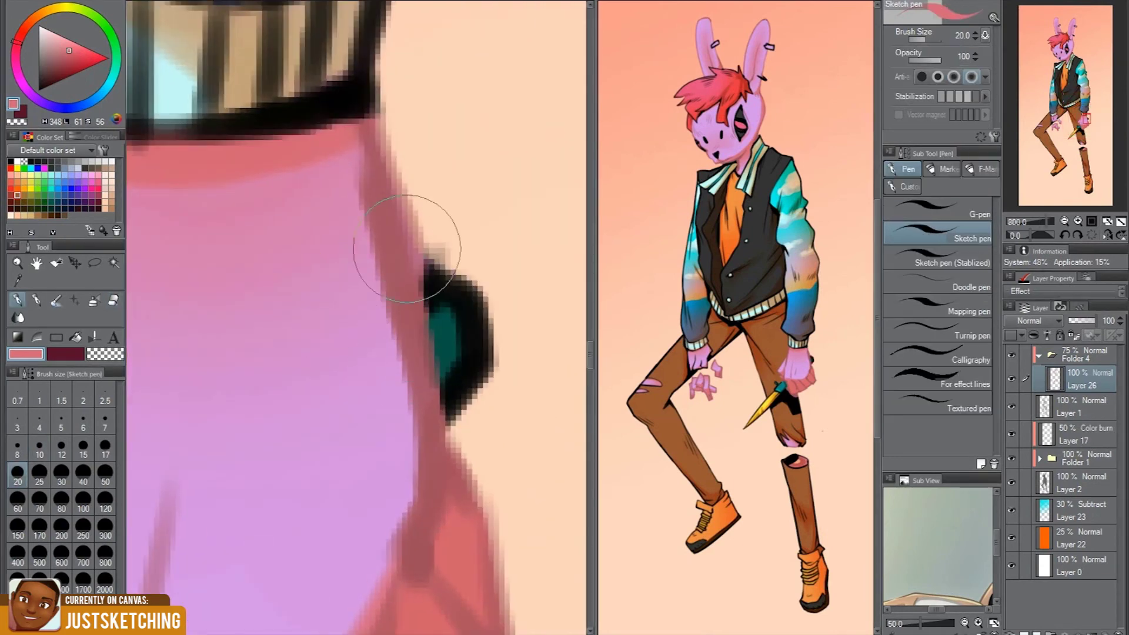
drag(444, 275, 266, 328)
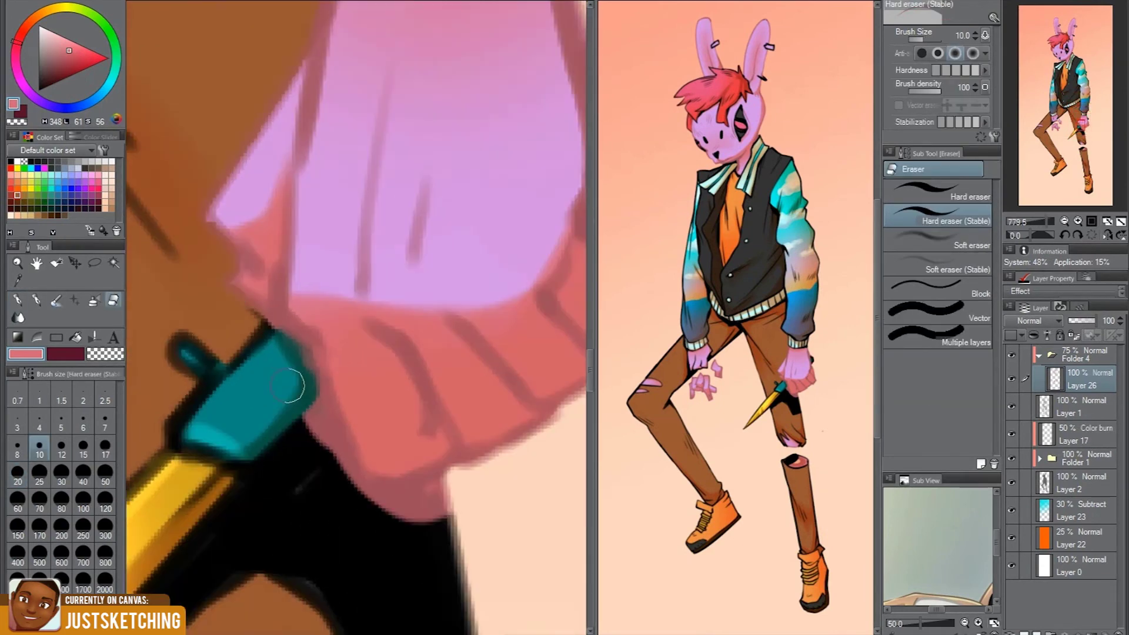
scroll(305, 323, down, 2)
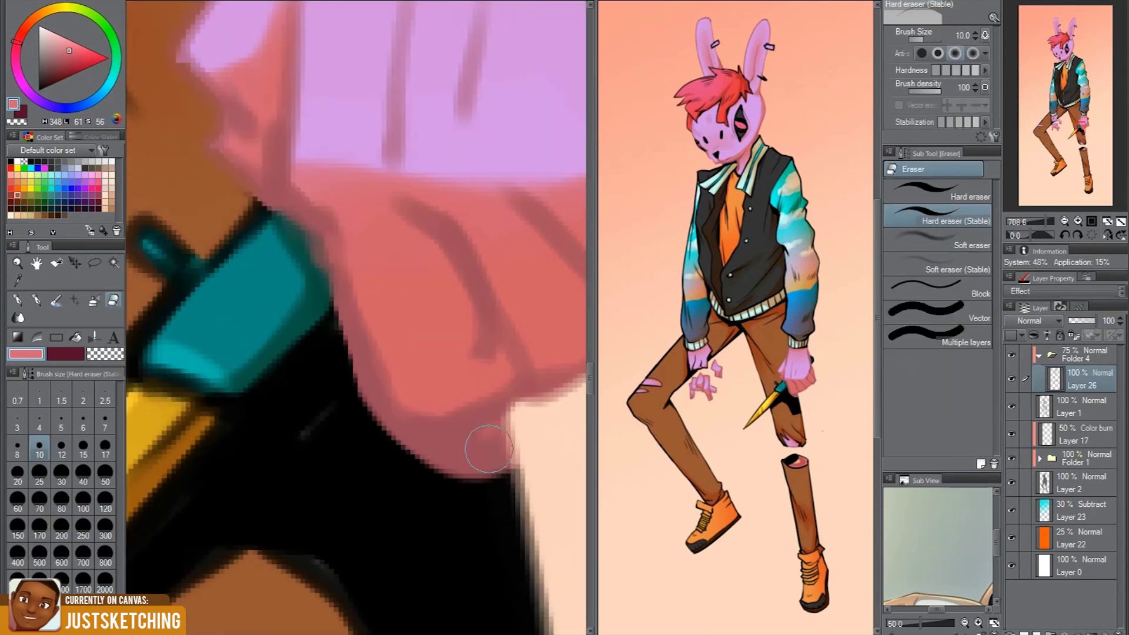
scroll(474, 450, down, 4)
drag(412, 353, 294, 294)
scroll(294, 294, up, 1)
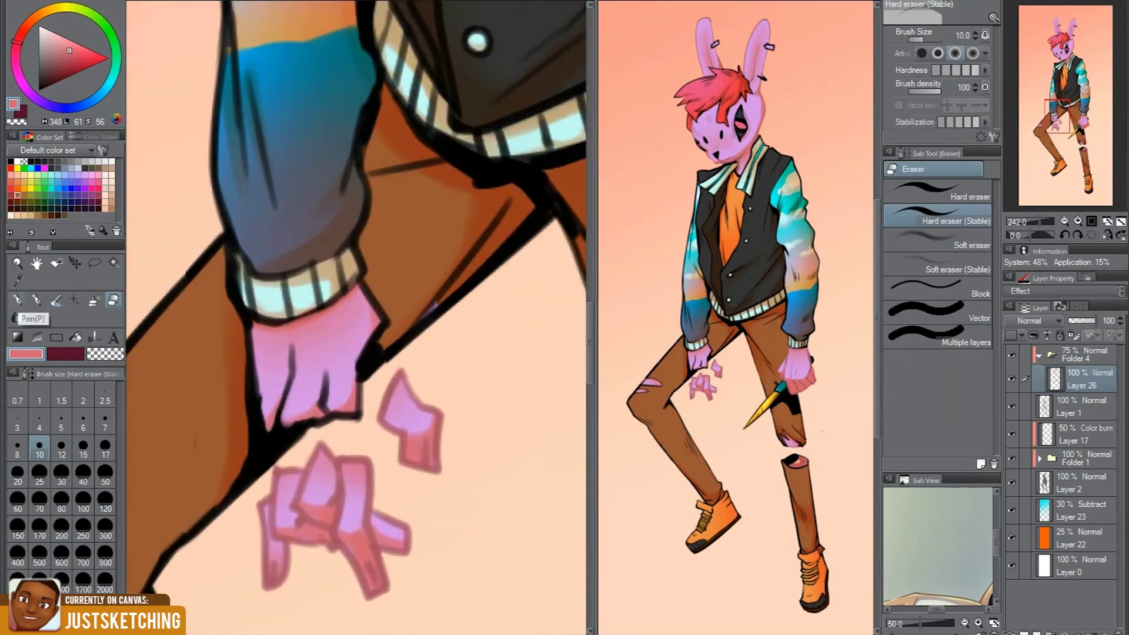
click(17, 300)
scroll(257, 471, up, 2)
Check the knee tears, then create Layer 27 directly below Layer 26
scroll(377, 478, down, 1)
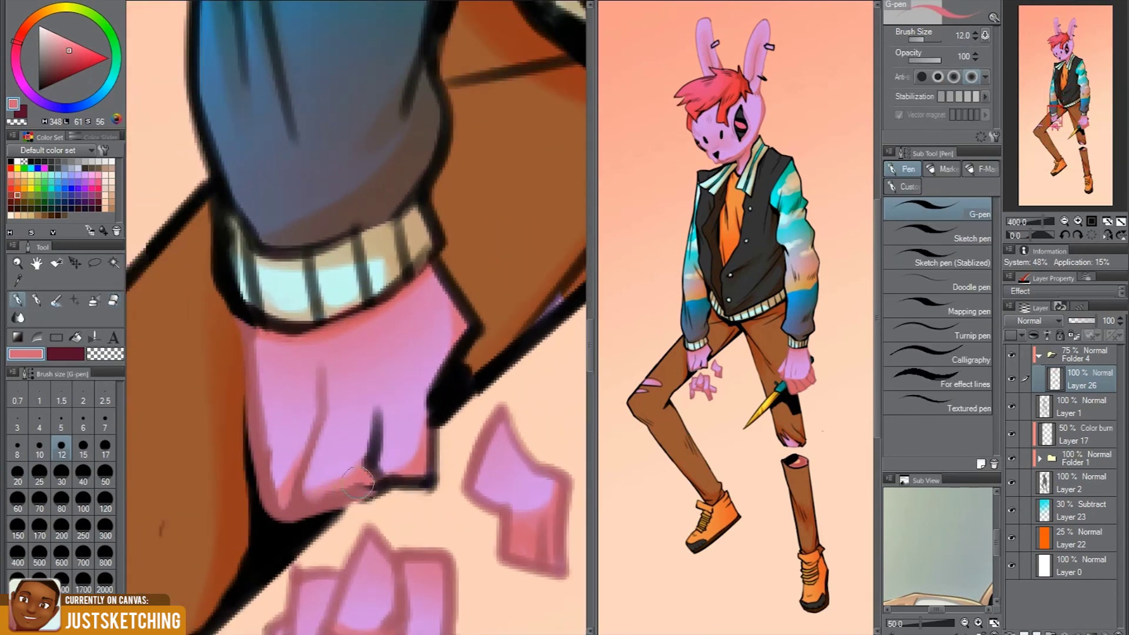
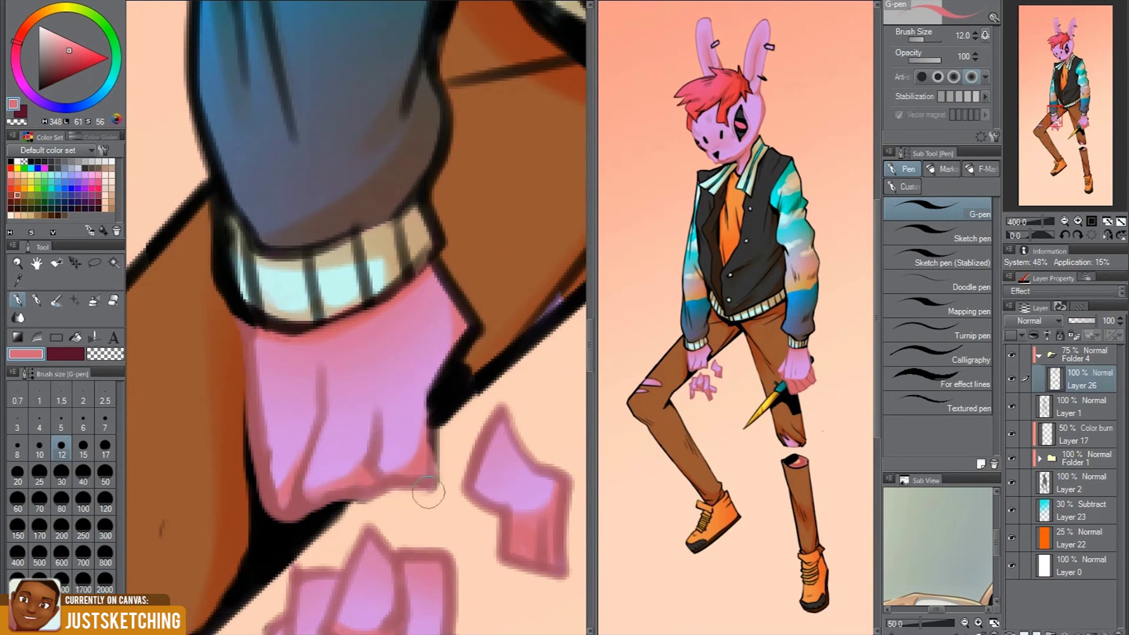
Check the knee tears, then create Layer 27 directly below Layer 26
scroll(371, 397, down, 5)
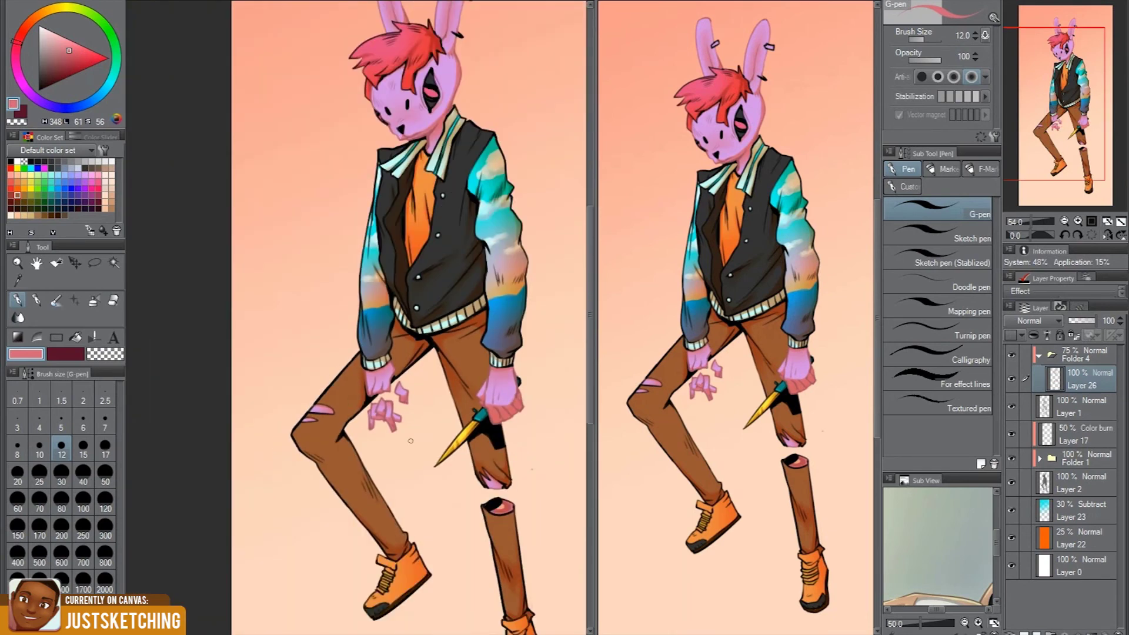
scroll(308, 377, up, 5)
scroll(252, 410, down, 5)
scroll(273, 438, up, 5)
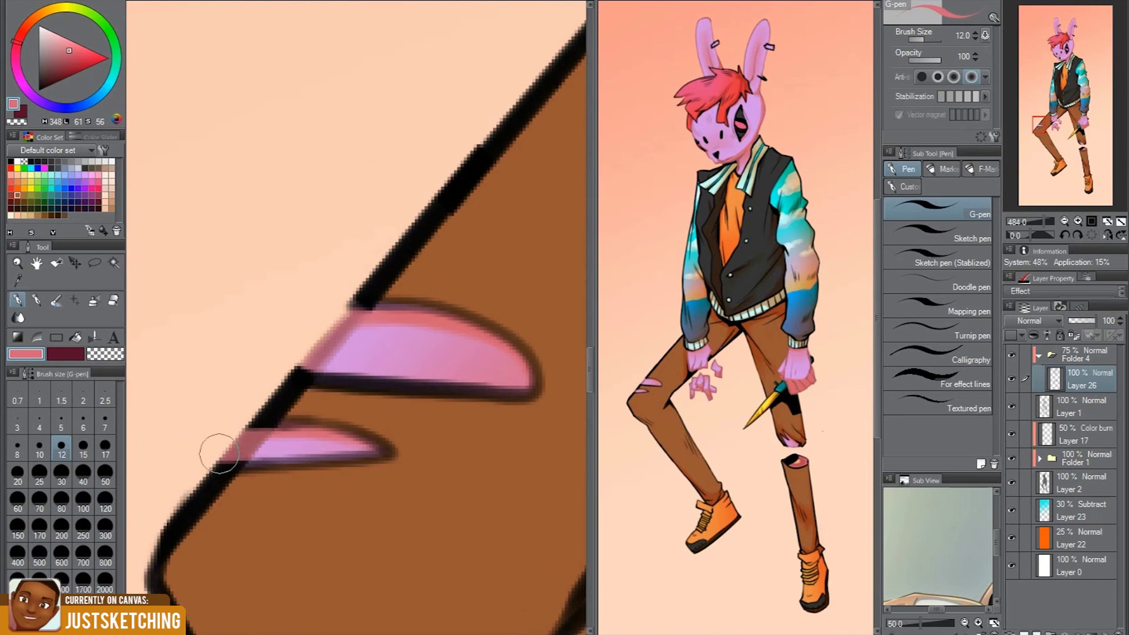
scroll(223, 438, down, 5)
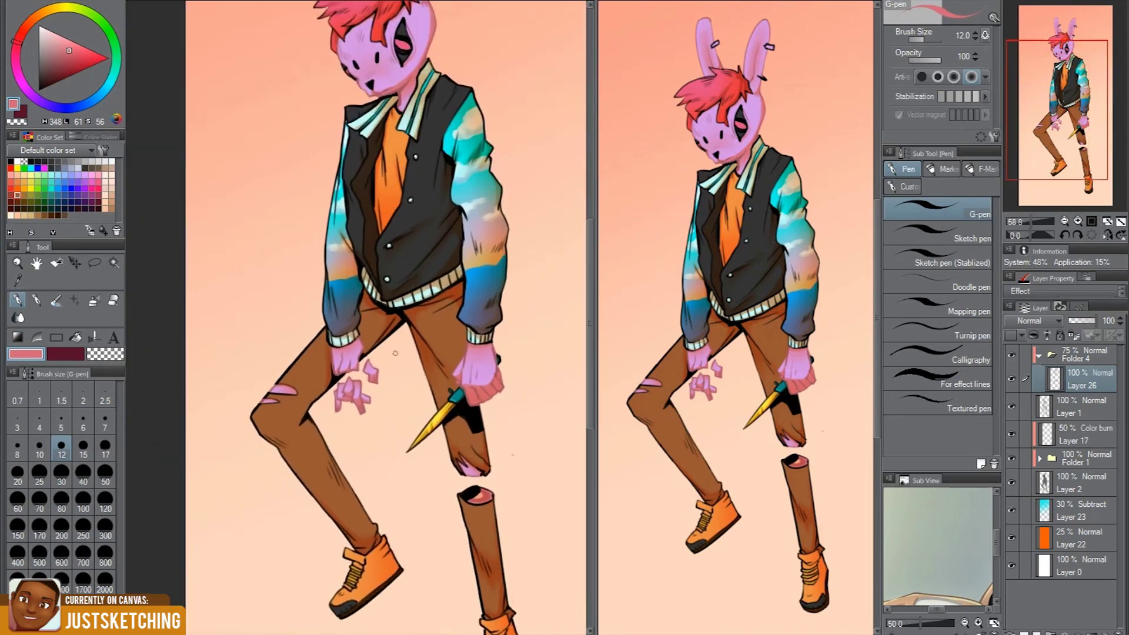
scroll(320, 257, up, 3)
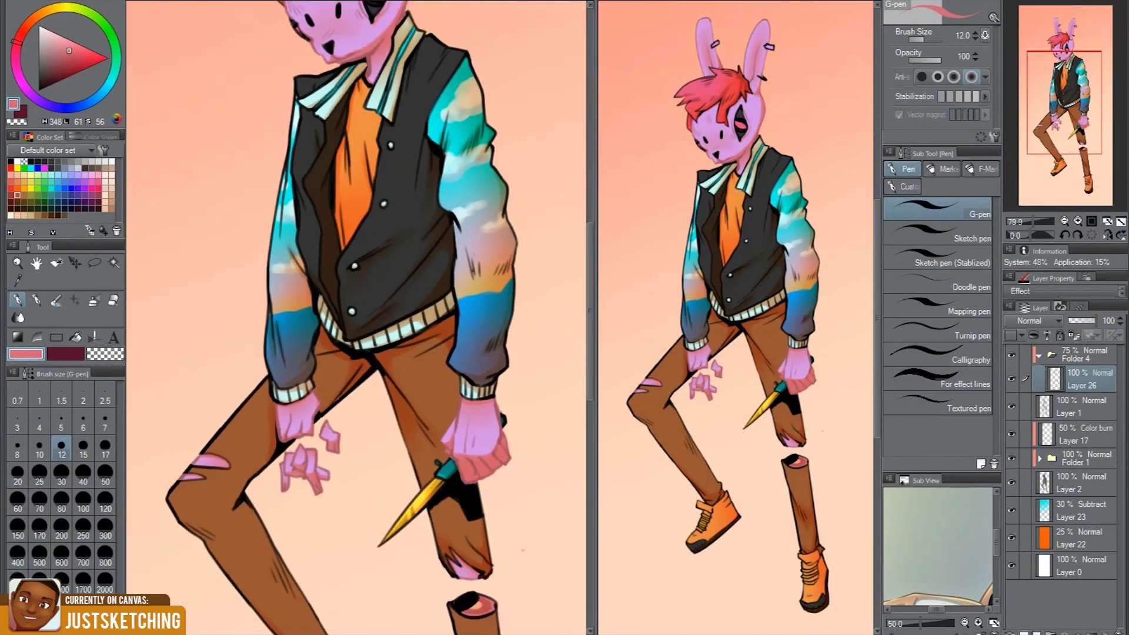
scroll(319, 257, down, 3)
key(ctrl+shift+n)
Touch up the knit sleeve cuffs and collar stripe using G-pen, Sketch pen and Hard eraser
scroll(319, 257, up, 5)
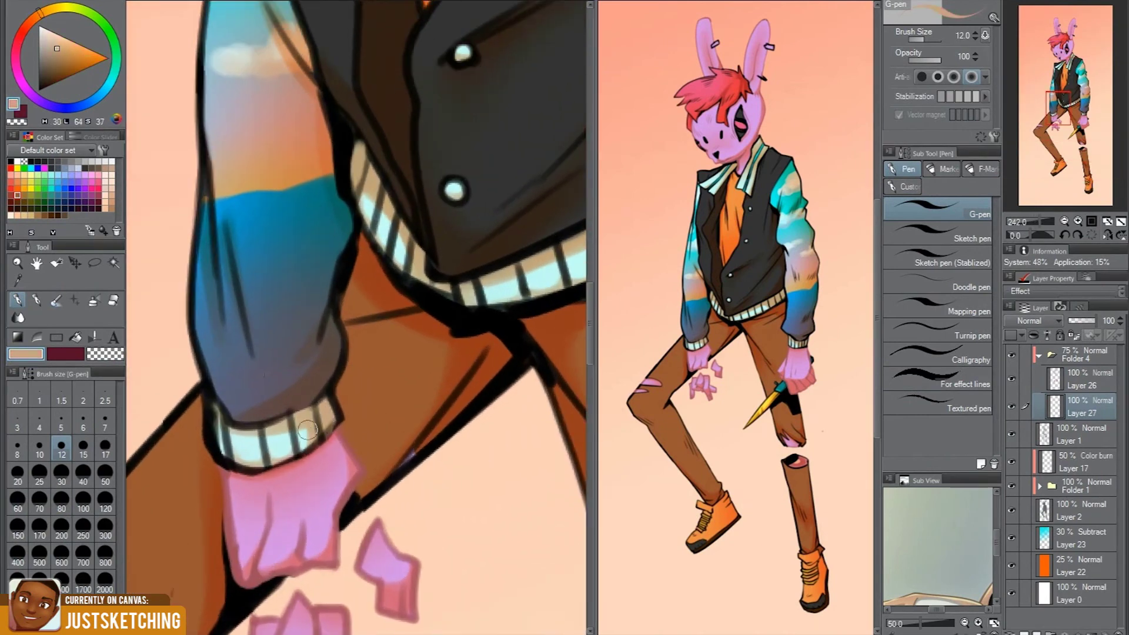
scroll(311, 450, up, 3)
scroll(331, 395, up, 2)
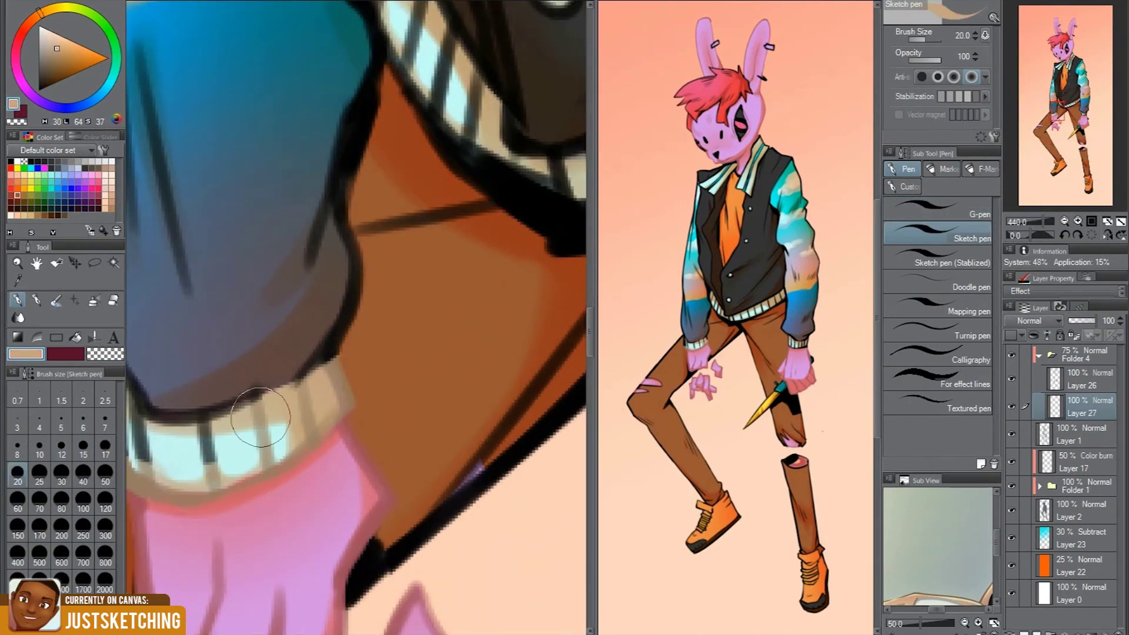
scroll(260, 417, up, 1)
key(comma)
scroll(253, 306, up, 3)
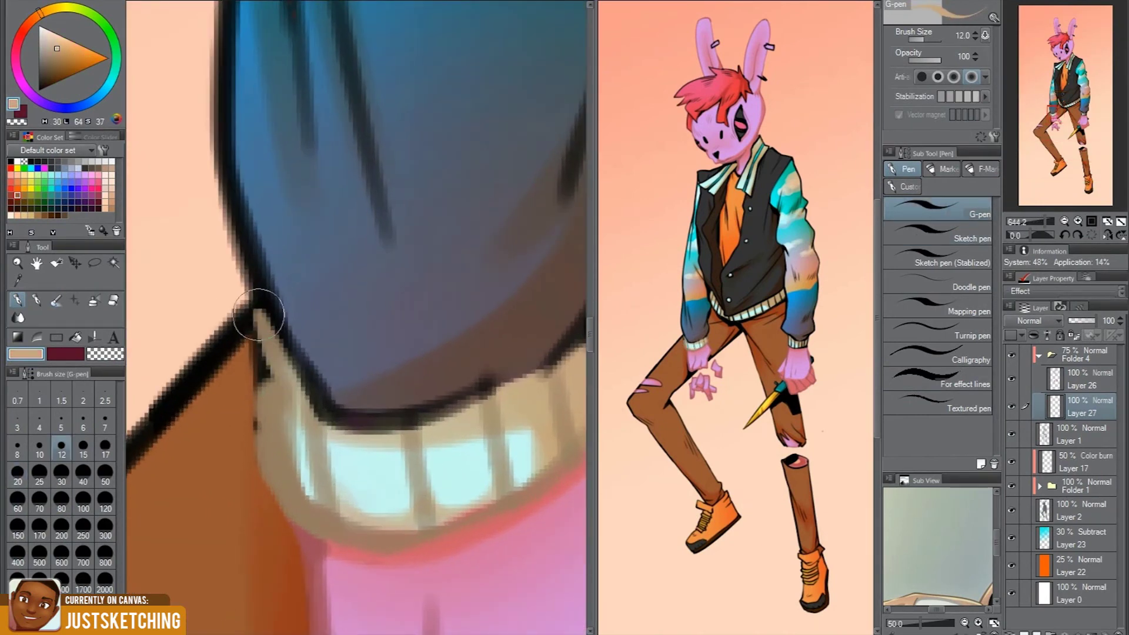
scroll(268, 373, down, 2)
key(e)
scroll(270, 441, down, 3)
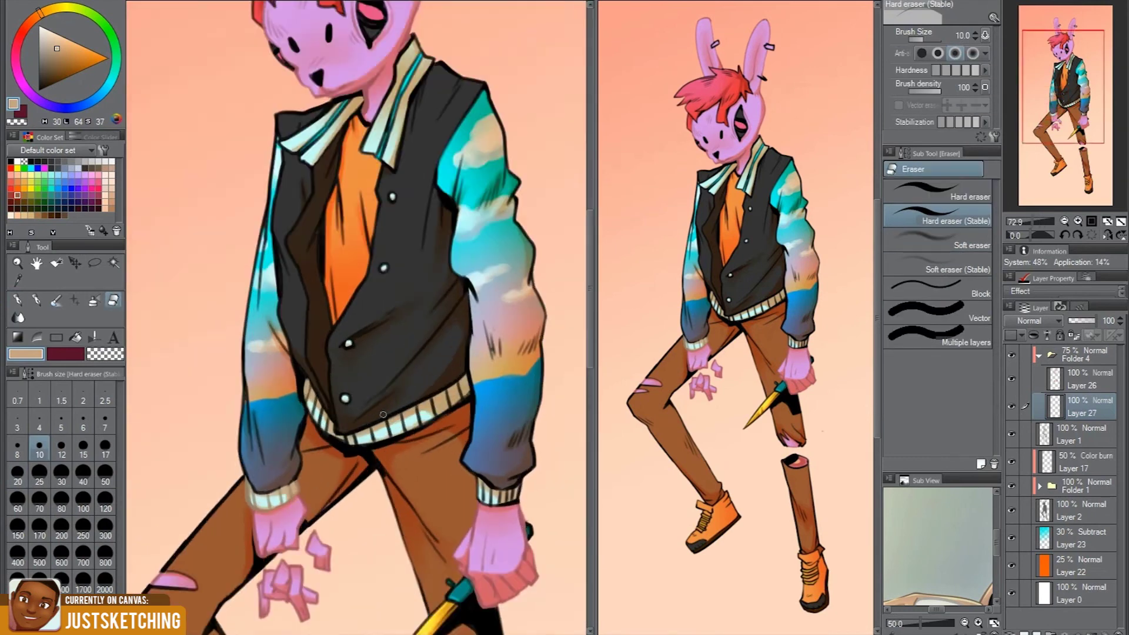
key(p)
scroll(245, 498, up, 1)
scroll(245, 499, up, 1)
scroll(320, 449, up, 1)
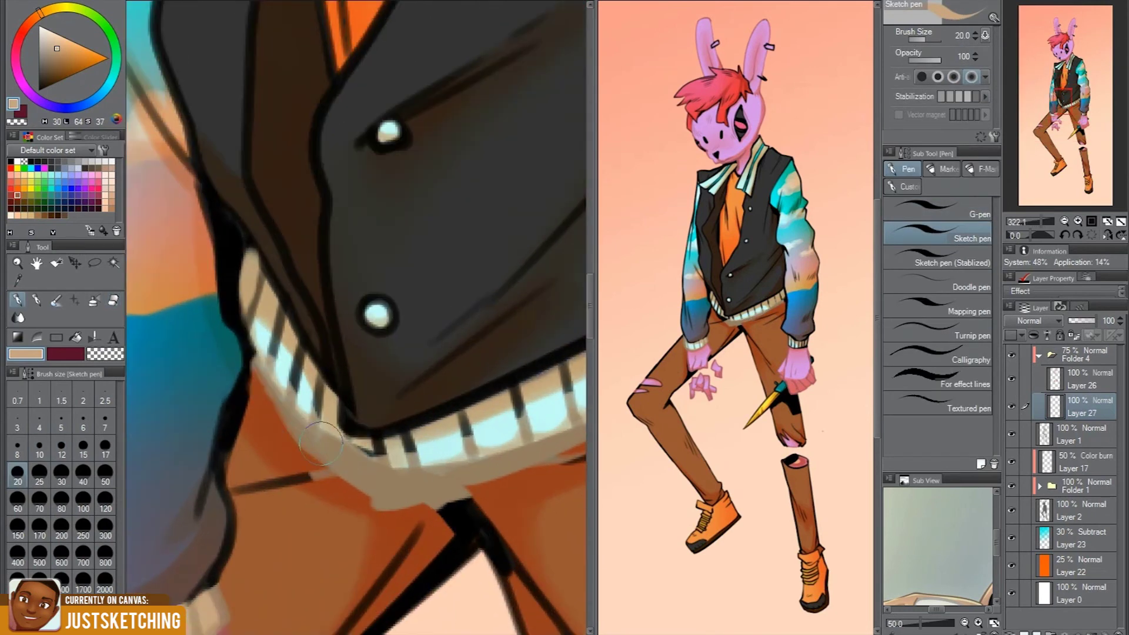
scroll(314, 444, up, 3)
key(e)
scroll(403, 488, up, 1)
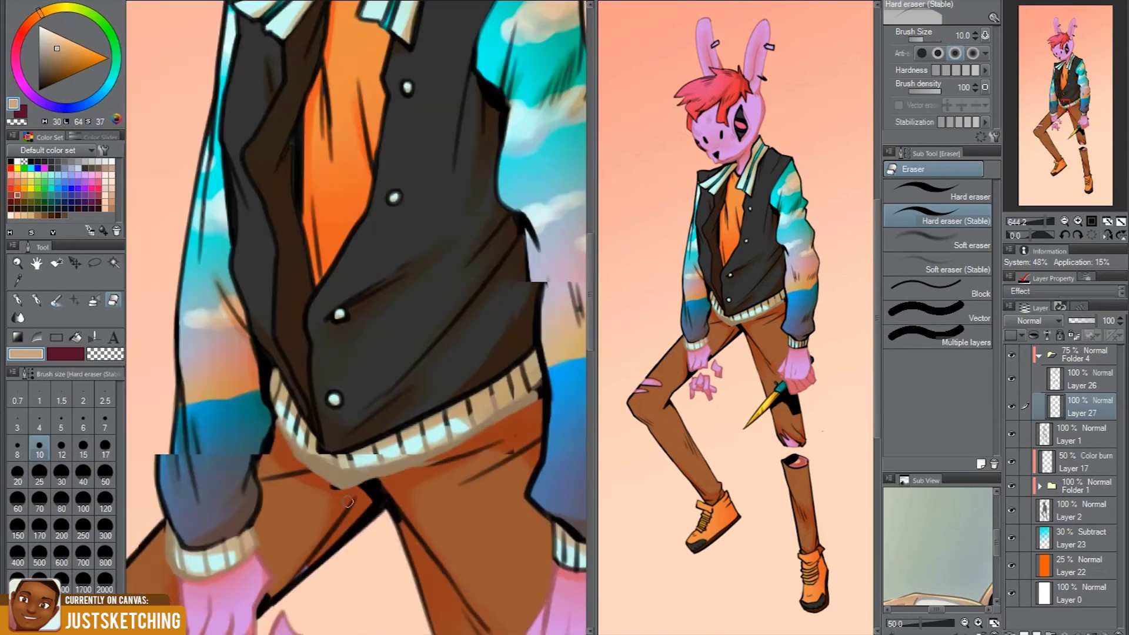
Paint a dividing stroke across the vest waistband ribbing with the fine pen
key(p)
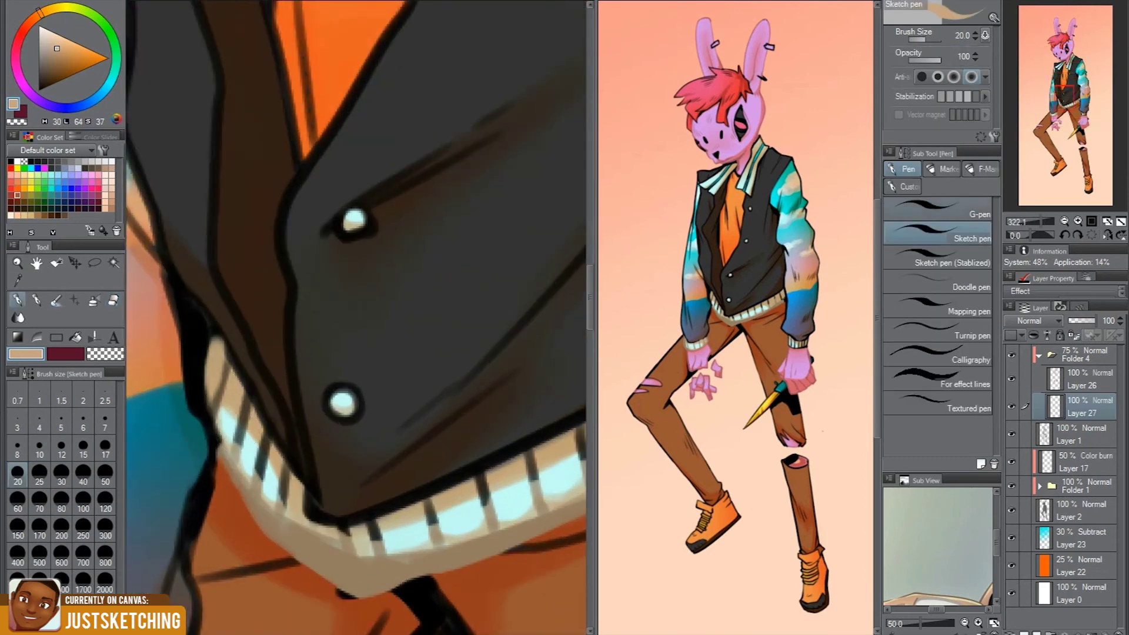
scroll(227, 433, up, 4)
scroll(254, 448, down, 2)
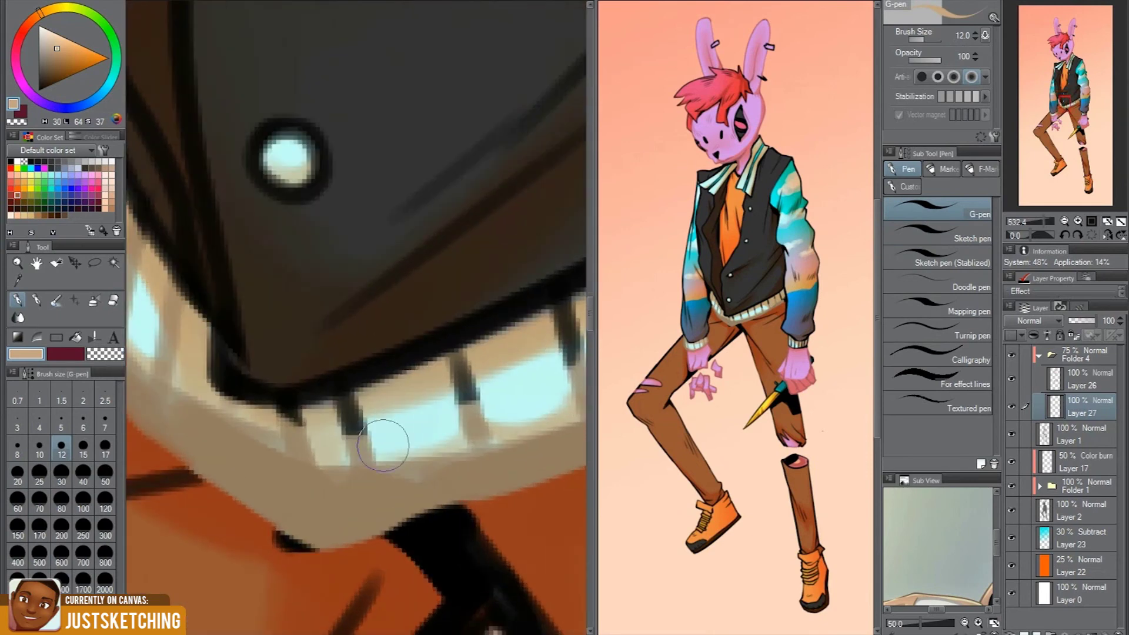
drag(340, 398, 434, 410)
scroll(411, 365, up, 3)
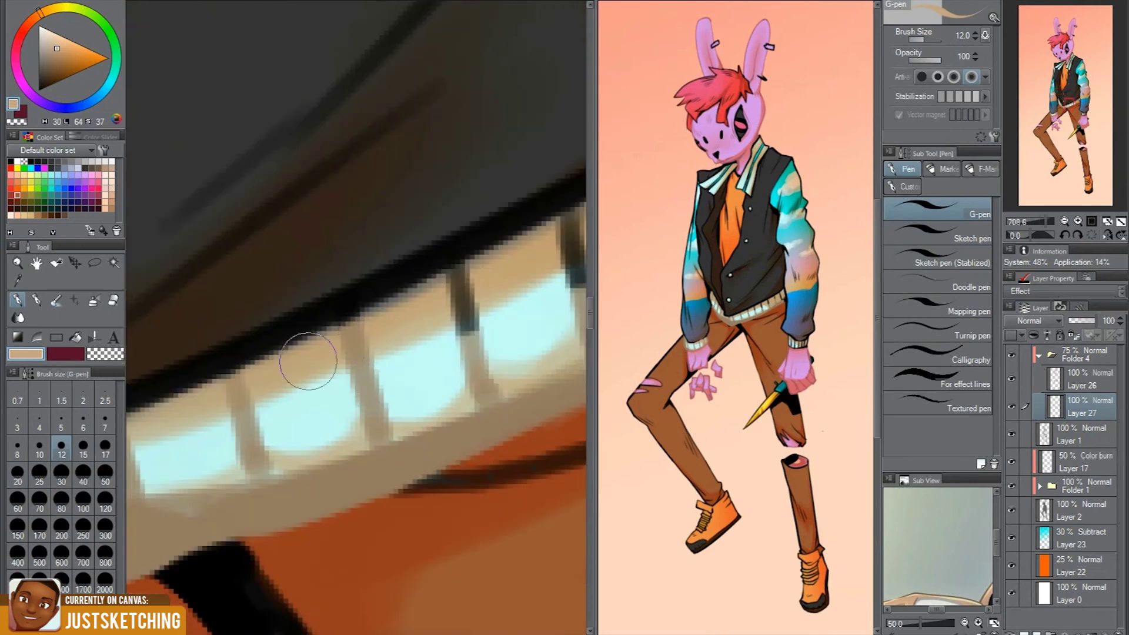
scroll(490, 282, down, 1)
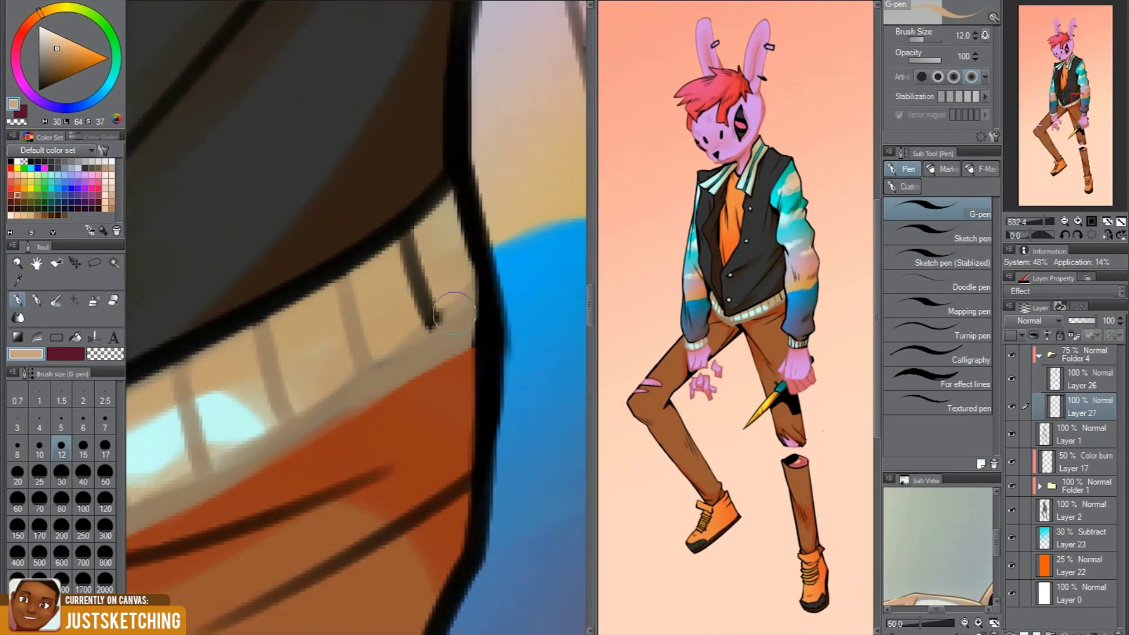
scroll(417, 263, down, 4)
scroll(449, 83, up, 2)
scroll(434, 118, up, 2)
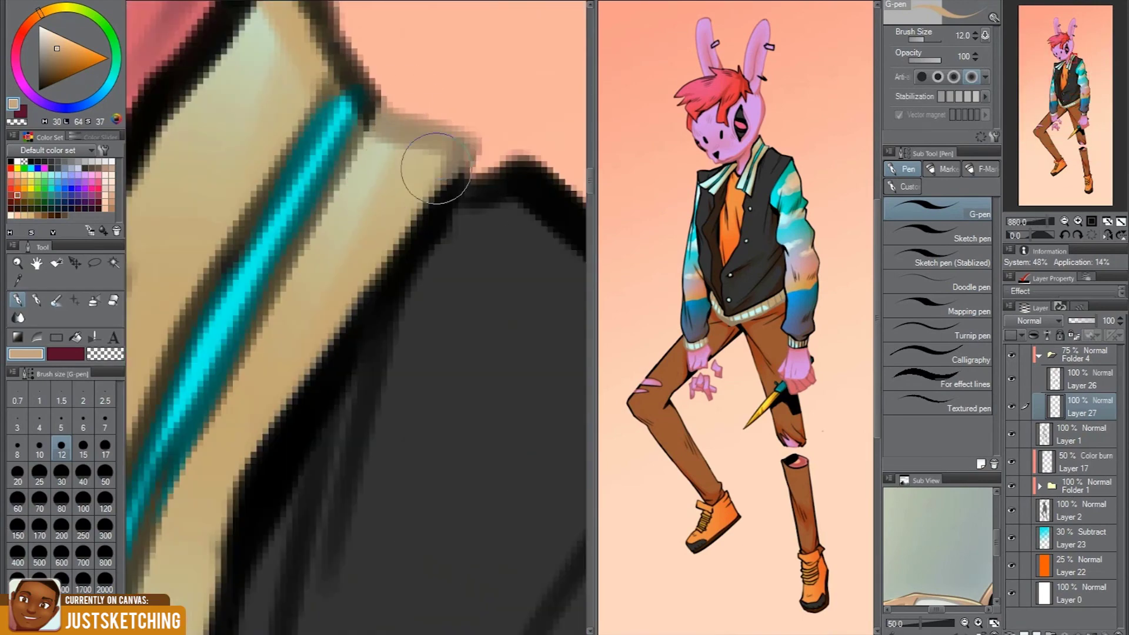
scroll(404, 214, down, 1)
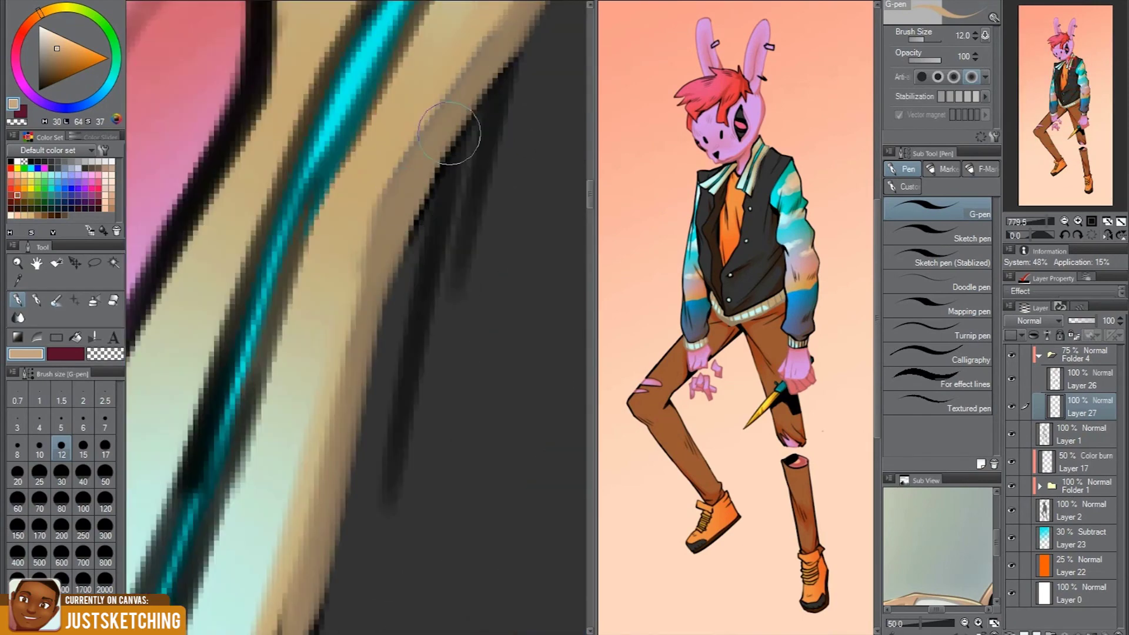
scroll(456, 126, down, 3)
scroll(280, 419, up, 3)
scroll(373, 540, down, 1)
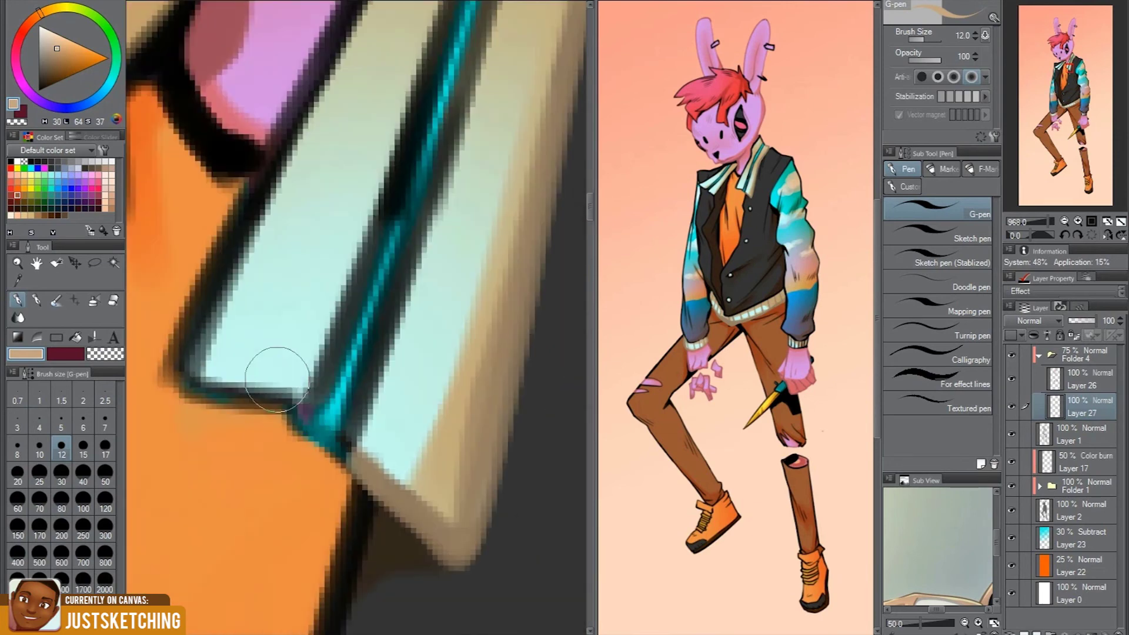
scroll(277, 383, down, 2)
scroll(417, 123, up, 3)
scroll(379, 261, down, 2)
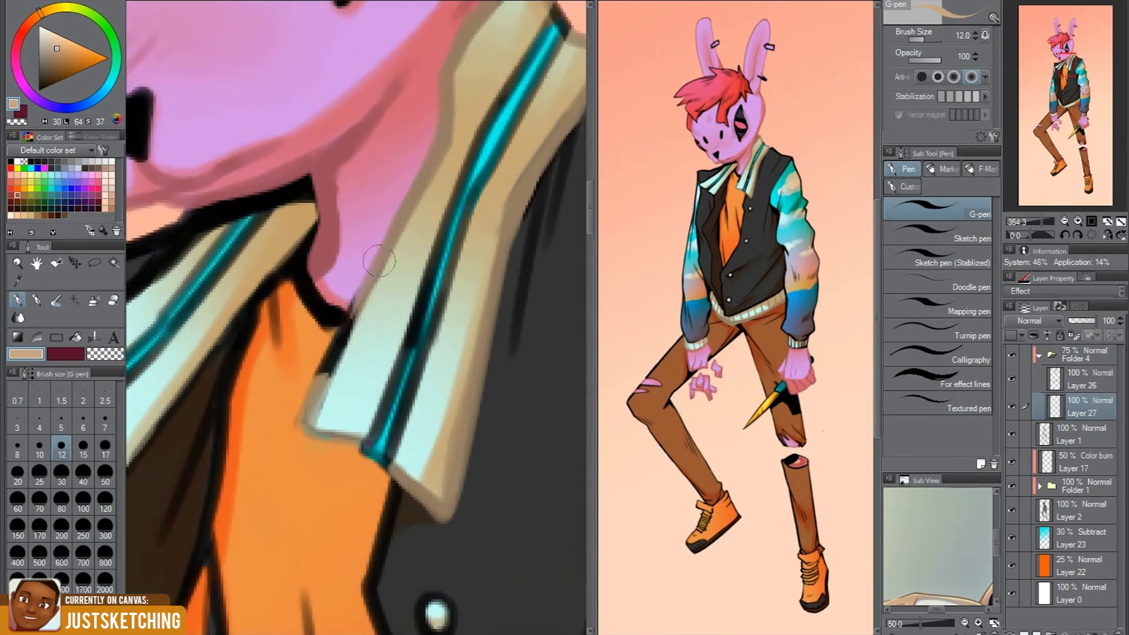
scroll(341, 361, down, 1)
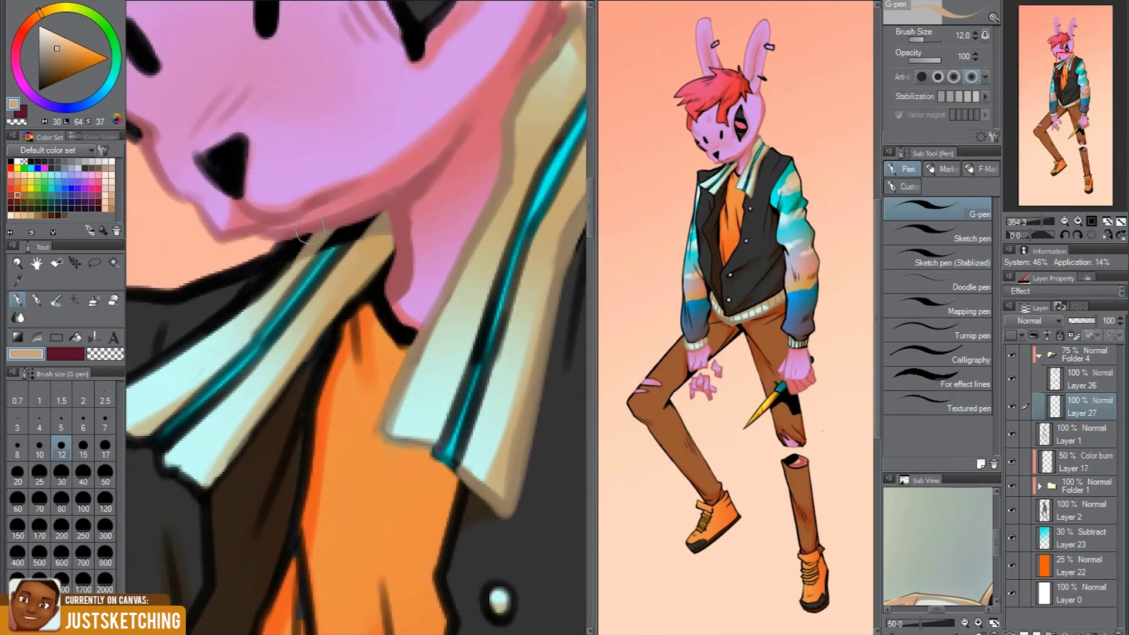
scroll(310, 232, down, 2)
scroll(424, 241, up, 3)
scroll(214, 391, up, 1)
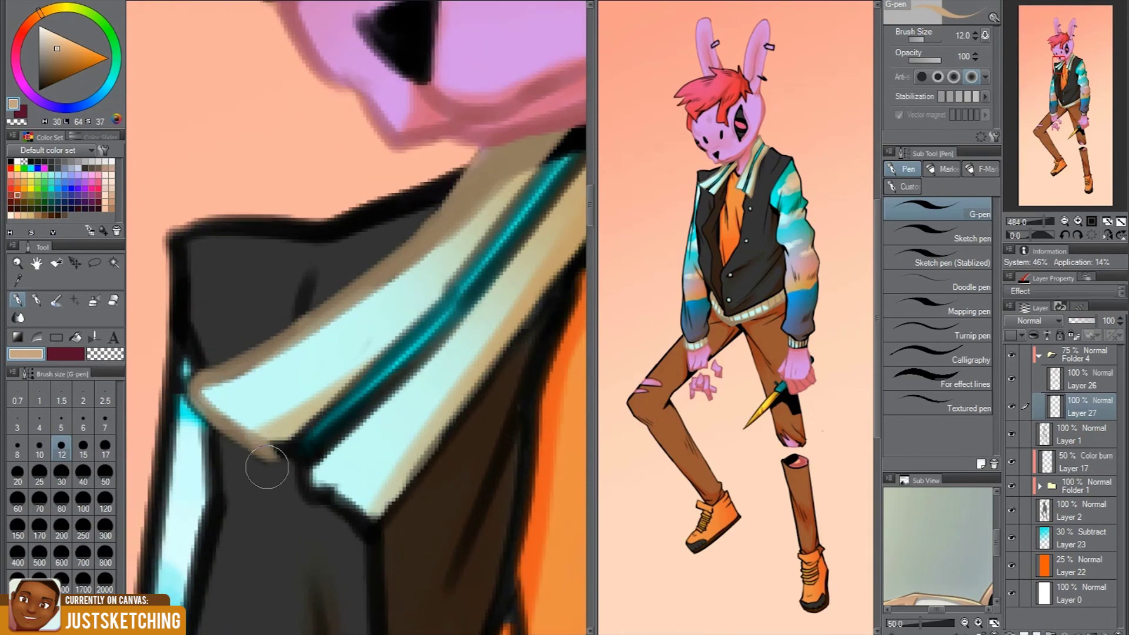
scroll(260, 461, up, 1)
scroll(164, 391, up, 1)
scroll(369, 454, up, 1)
scroll(370, 453, down, 7)
scroll(379, 448, up, 1)
scroll(379, 449, down, 1)
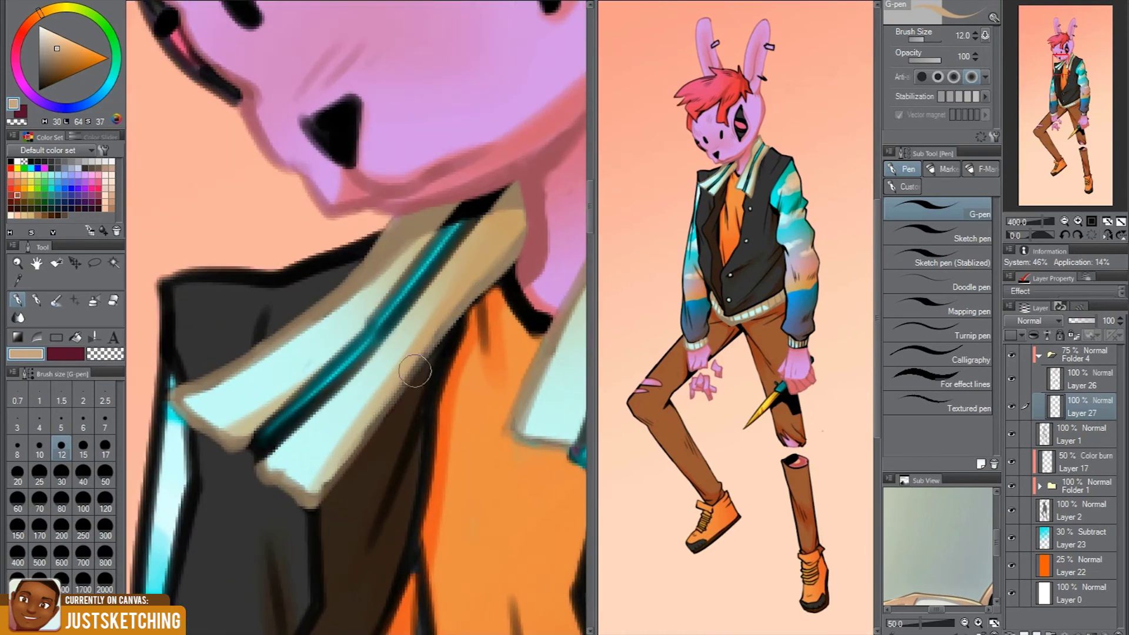
scroll(427, 386, down, 3)
scroll(412, 411, up, 1)
scroll(403, 433, down, 4)
scroll(476, 380, up, 1)
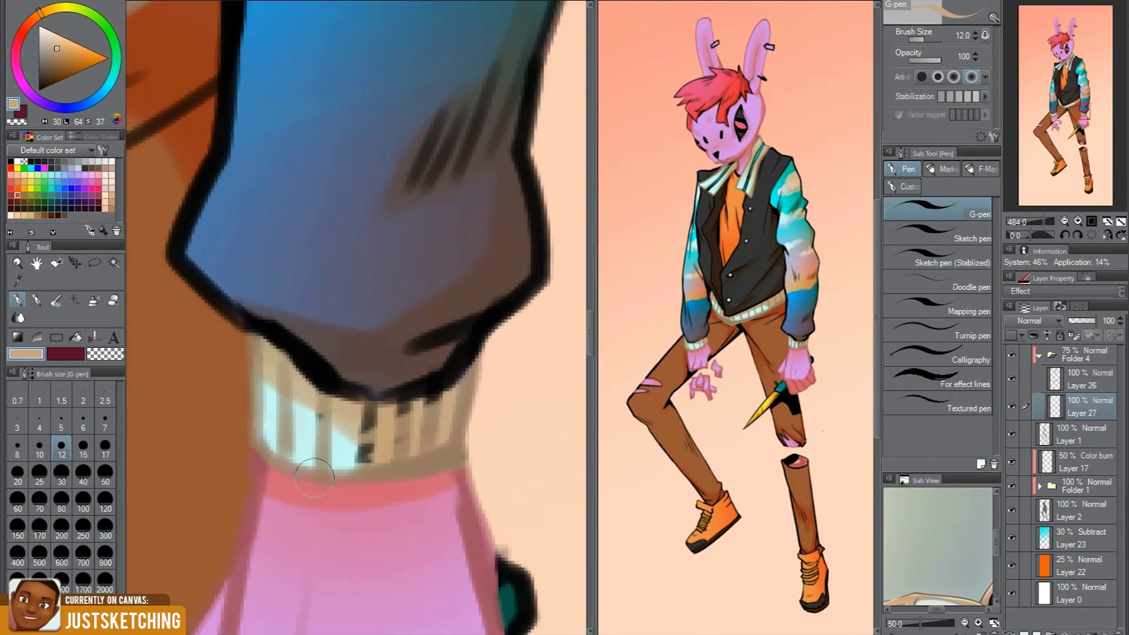
scroll(405, 409, down, 5)
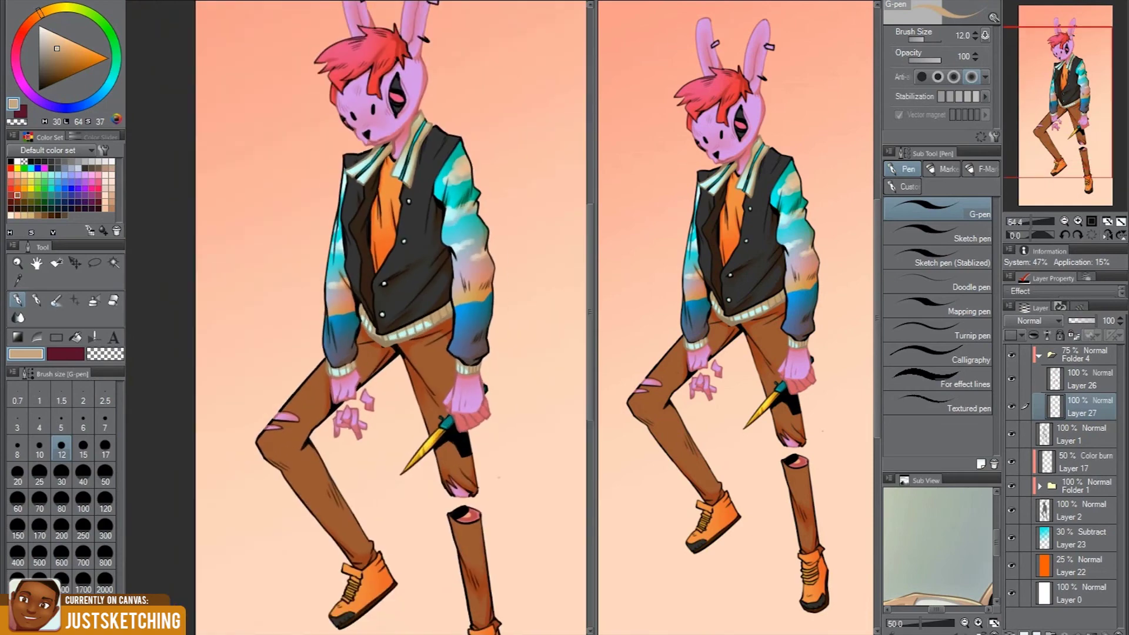
Create Layer 28 for the next round of detail painting
key(ctrl+shift+n)
scroll(377, 243, down, 1)
scroll(377, 243, up, 2)
scroll(377, 243, down, 1)
scroll(377, 243, up, 3)
Paint cyan rim-light strokes along the collar
alt+click(389, 154)
scroll(310, 347, down, 4)
scroll(310, 347, up, 2)
drag(294, 235, 195, 347)
scroll(356, 341, down, 3)
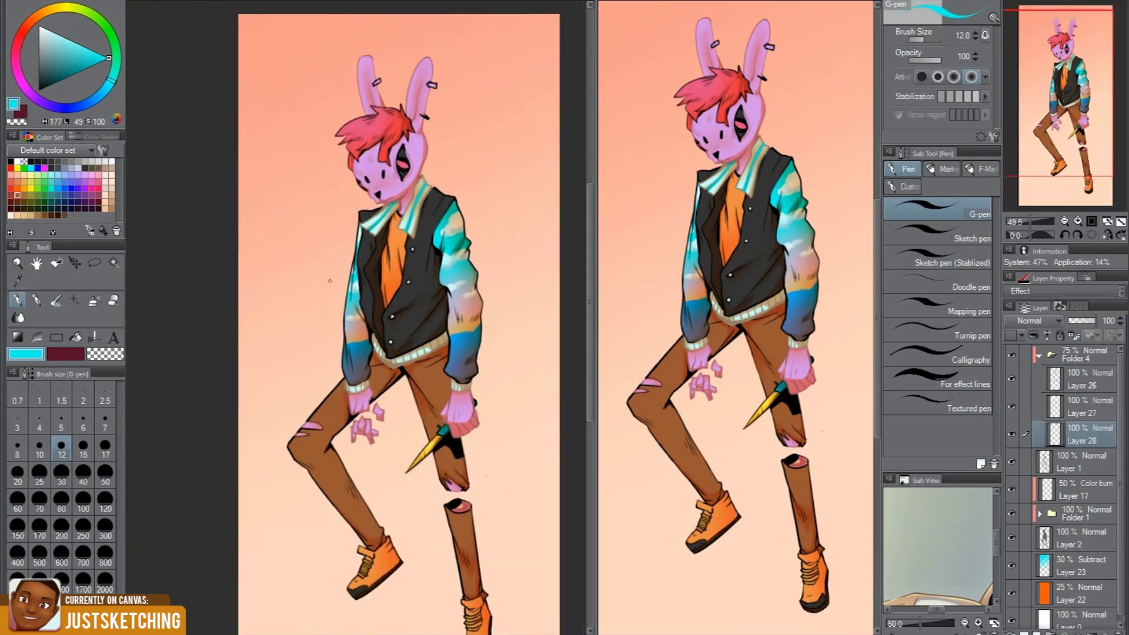
scroll(455, 350, up, 3)
scroll(448, 346, down, 1)
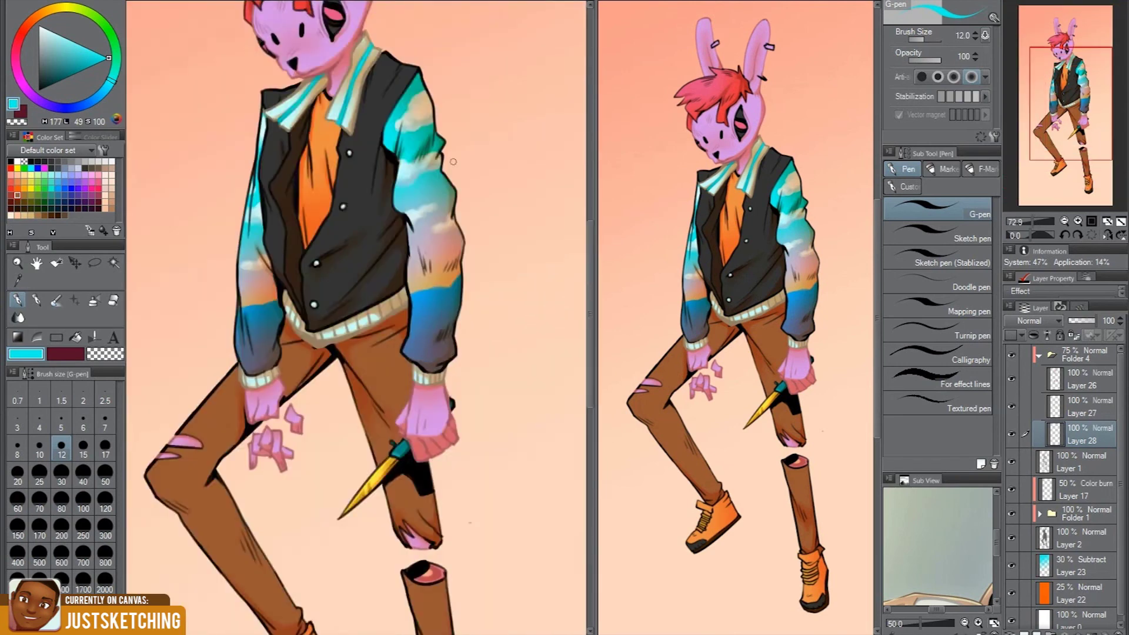
scroll(411, 177, up, 2)
Set up the Sketch pen with a teal colour for the sky-patterned sleeve
click(971, 235)
click(18, 474)
scroll(408, 76, up, 1)
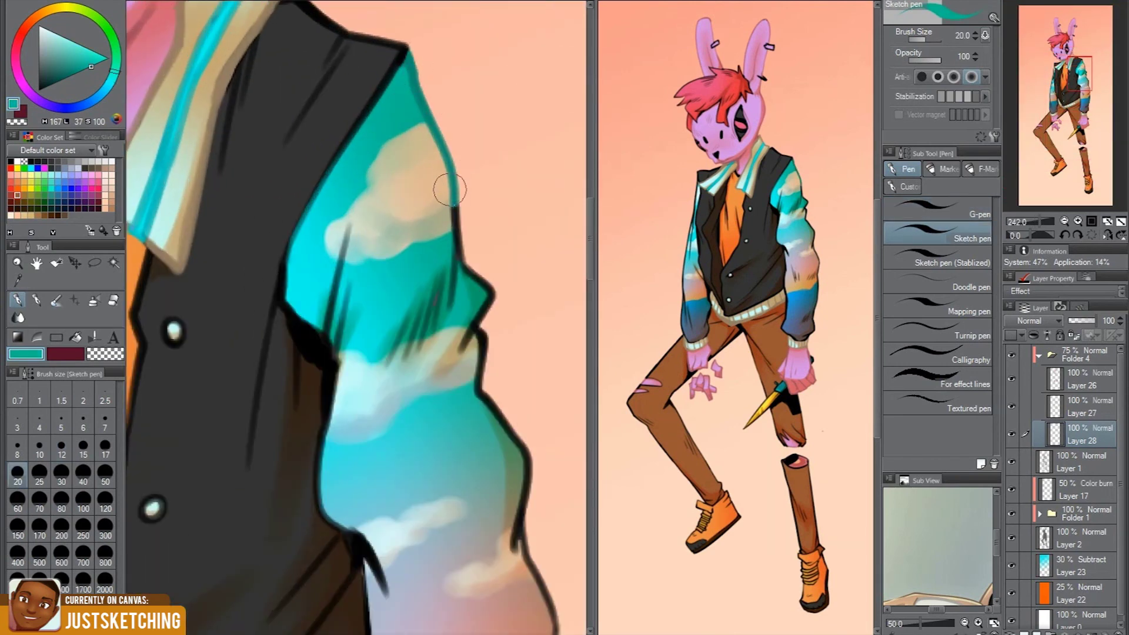
scroll(451, 186, up, 1)
scroll(420, 130, down, 5)
scroll(353, 352, up, 3)
scroll(356, 399, up, 1)
scroll(356, 398, up, 1)
scroll(356, 398, down, 2)
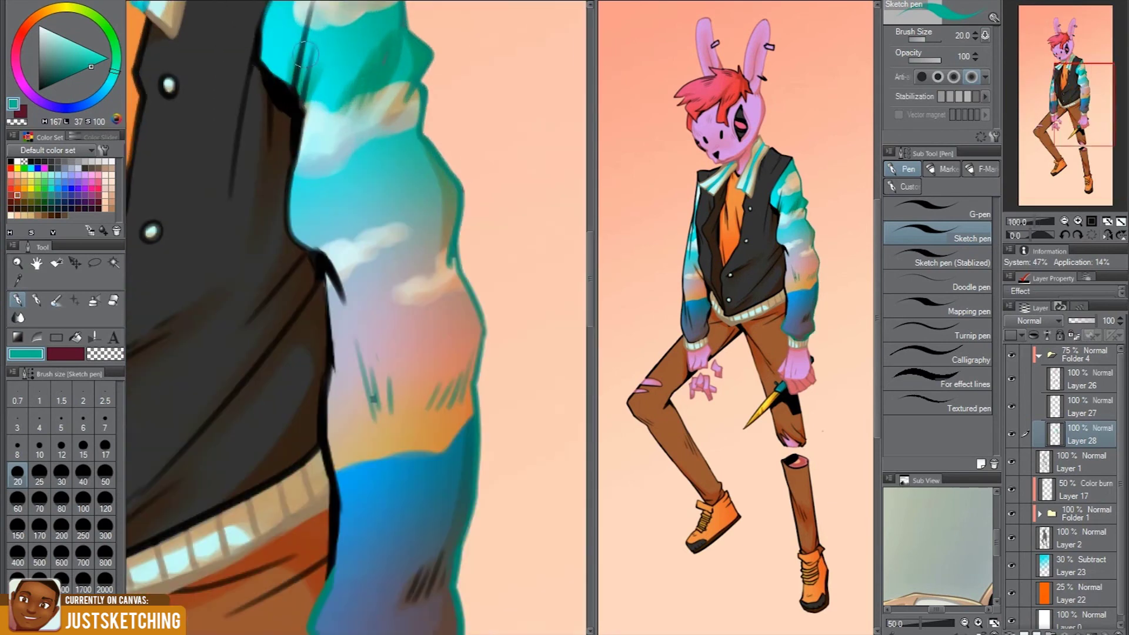
scroll(474, 482, up, 2)
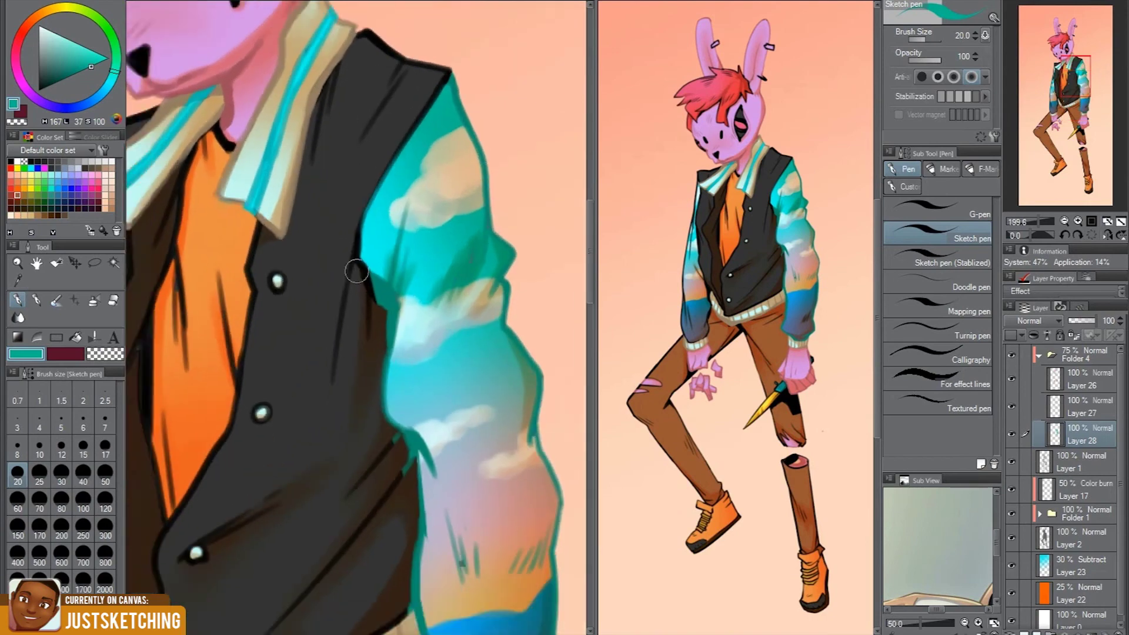
scroll(352, 227, up, 3)
Clean up where the sleeves meet the black vest, alternating Hard eraser and Sketch pen
key(e)
scroll(324, 282, up, 2)
scroll(323, 281, down, 3)
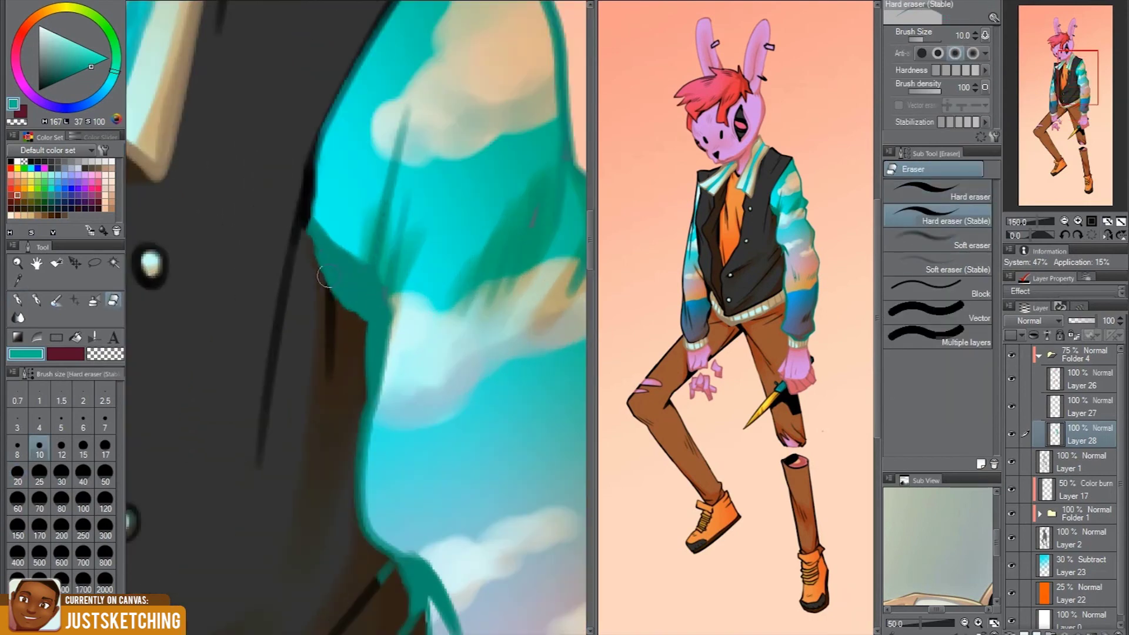
scroll(324, 282, up, 2)
scroll(305, 285, down, 3)
key(p)
scroll(329, 433, down, 4)
scroll(329, 432, down, 1)
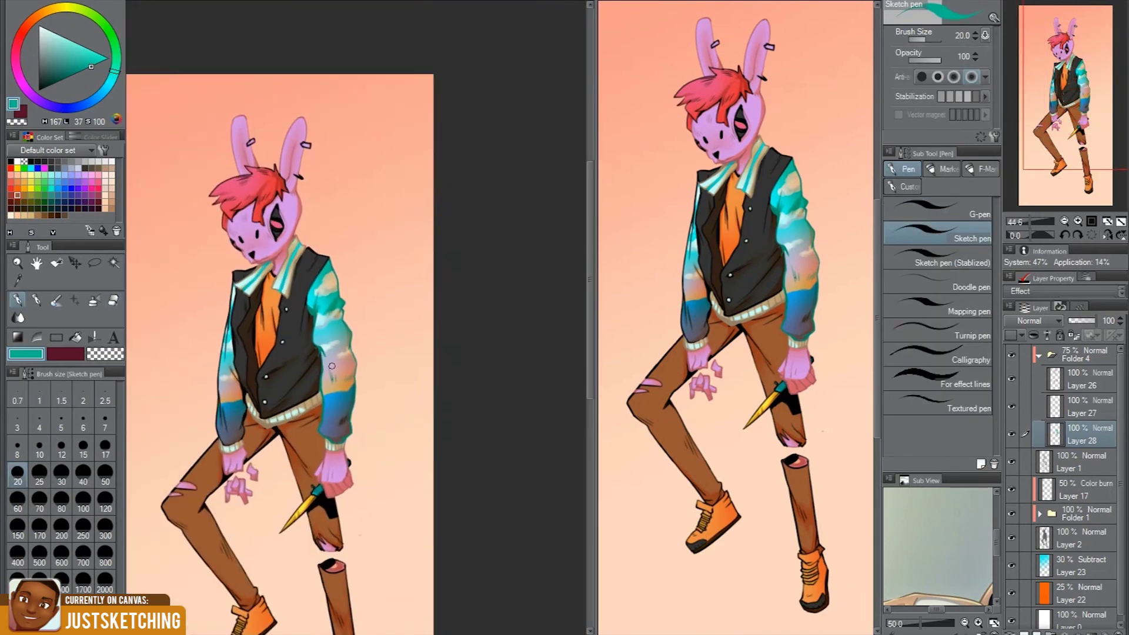
scroll(305, 353, up, 4)
key(e)
scroll(277, 282, up, 2)
scroll(308, 328, down, 2)
scroll(311, 329, down, 1)
scroll(273, 369, down, 3)
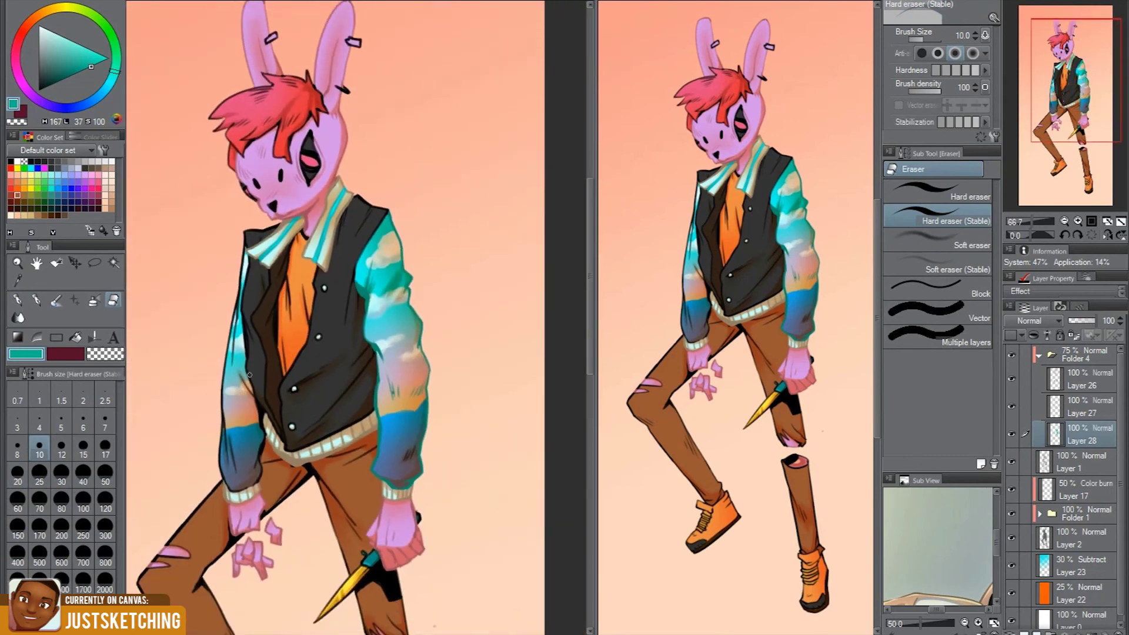
scroll(252, 373, up, 3)
key(p)
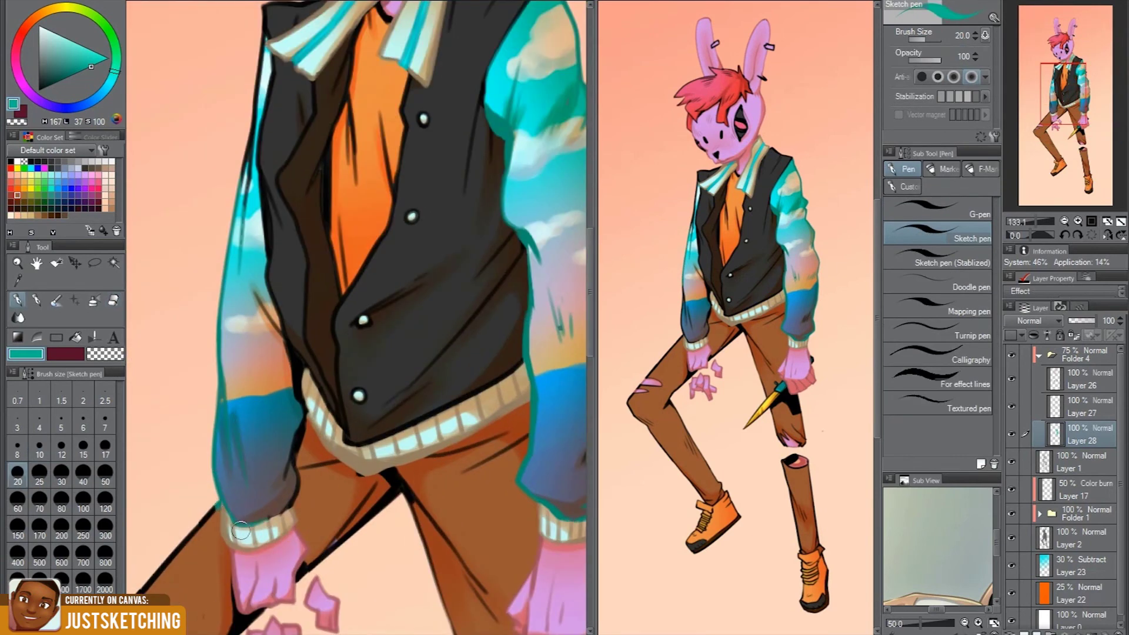
scroll(241, 532, down, 1)
scroll(253, 530, up, 3)
scroll(282, 529, up, 1)
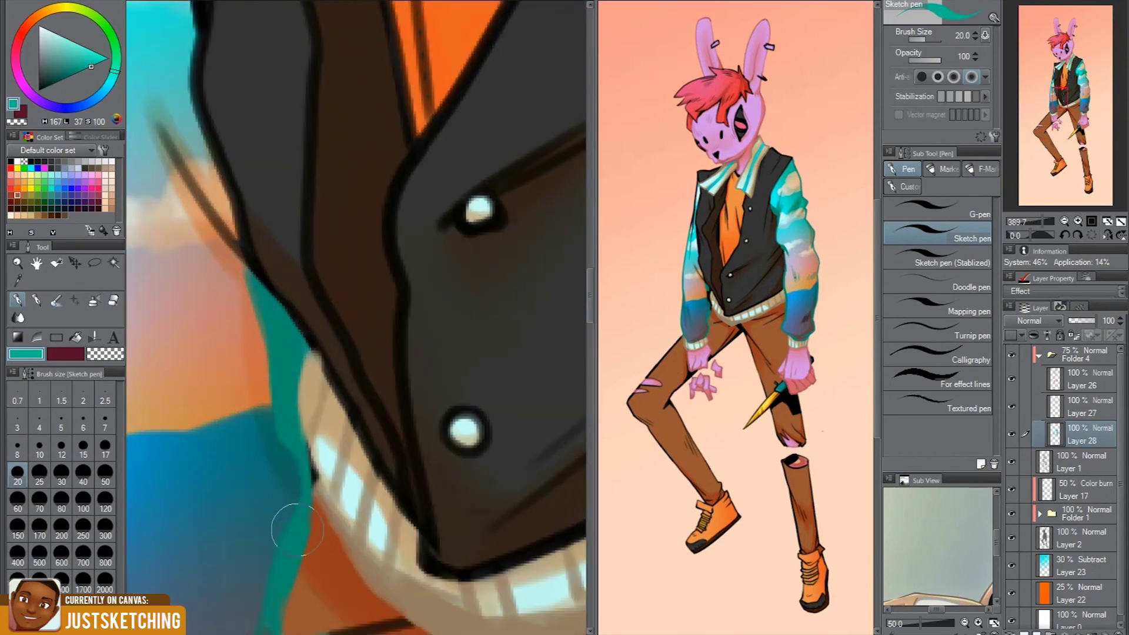
scroll(297, 530, down, 3)
scroll(293, 419, up, 4)
scroll(253, 199, down, 2)
scroll(253, 199, down, 2)
scroll(265, 329, down, 2)
key(e)
scroll(280, 466, up, 3)
scroll(279, 467, up, 1)
scroll(353, 470, down, 3)
scroll(460, 588, down, 2)
scroll(469, 353, up, 3)
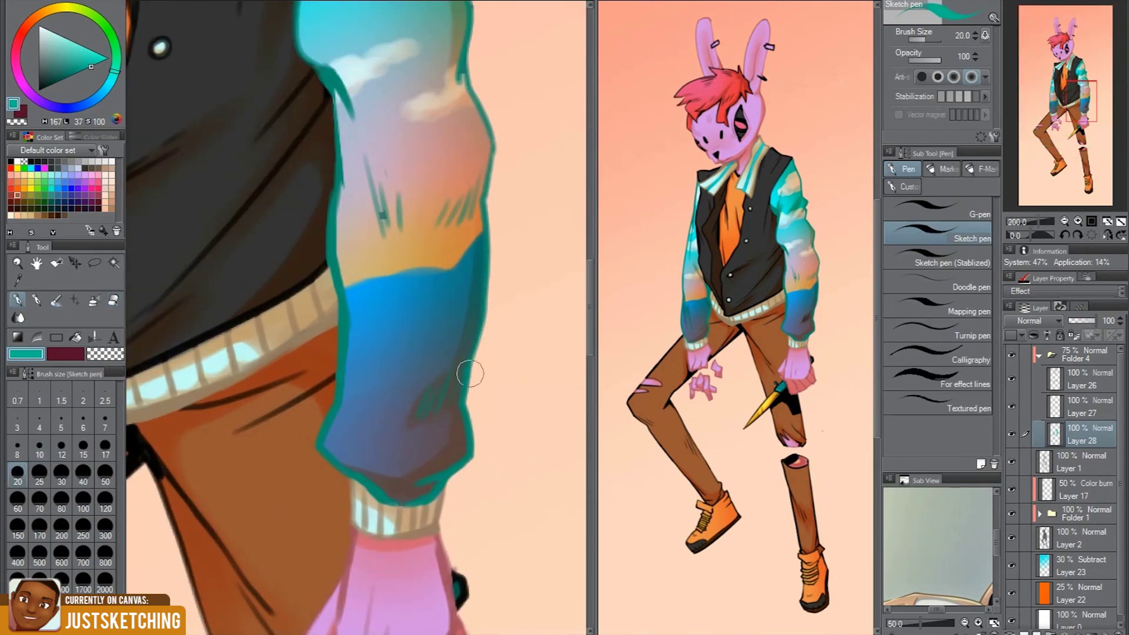
scroll(468, 353, down, 3)
Create Folder 5 with a new layer for sleeve touch-ups
key(ctrl+shift+n)
key(p)
scroll(269, 426, up, 4)
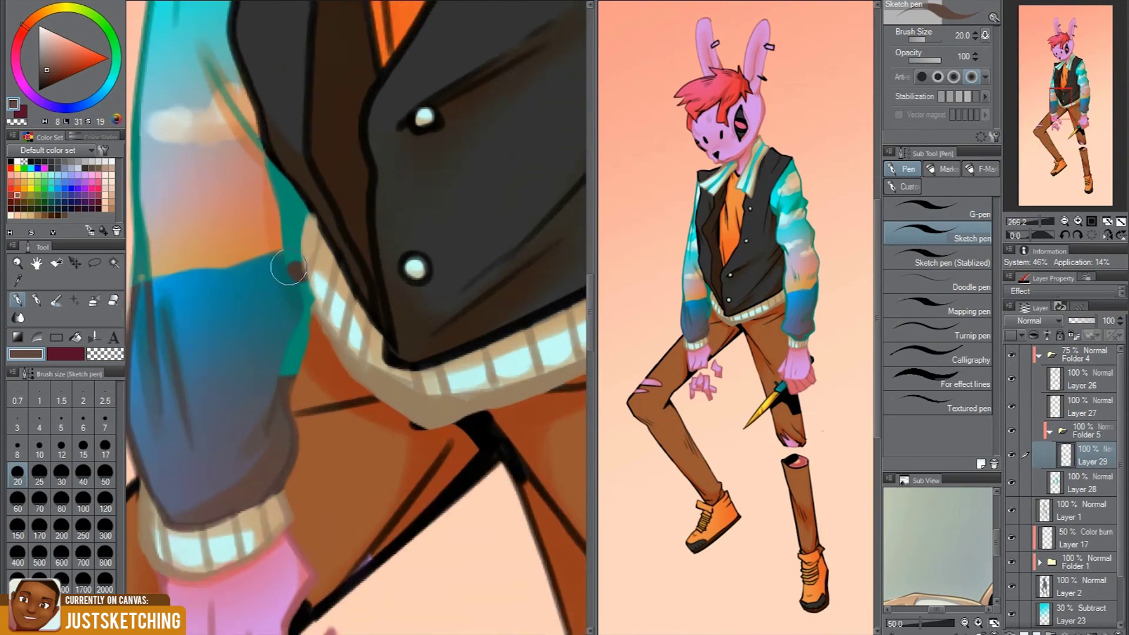
On a new layer, paint an orange rim light along the sleeve edge and fine-tune its hue
scroll(290, 253, up, 2)
scroll(290, 252, down, 3)
scroll(390, 424, up, 3)
scroll(390, 425, down, 2)
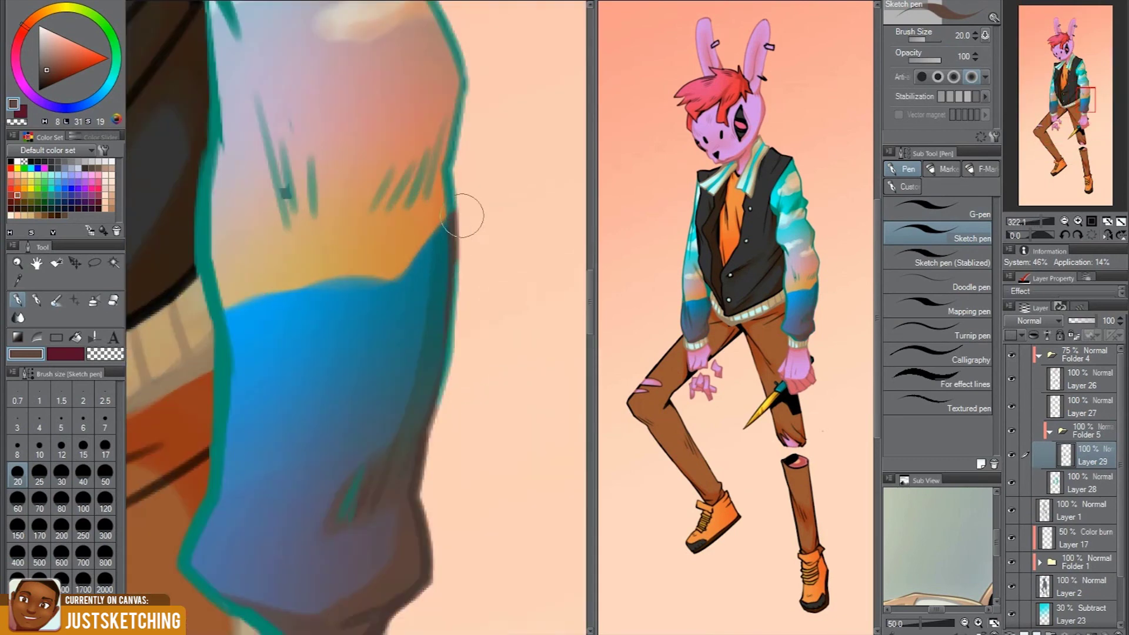
scroll(456, 222, down, 4)
key(ctrl+shift+n)
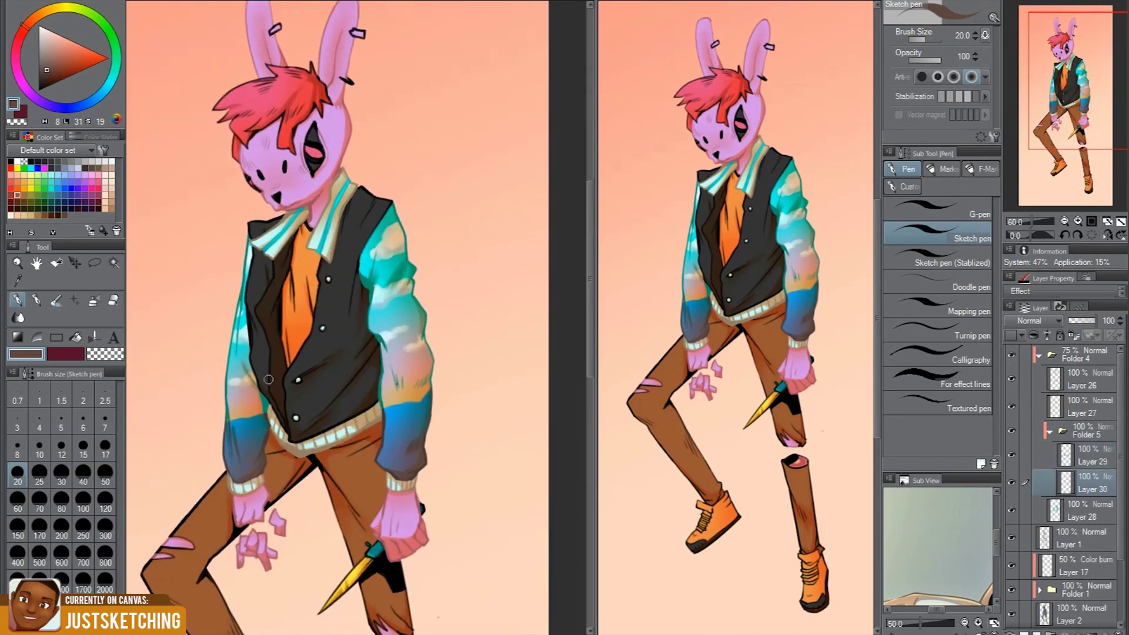
scroll(329, 411, up, 5)
alt+click(353, 412)
drag(332, 362, 327, 458)
scroll(396, 381, down, 4)
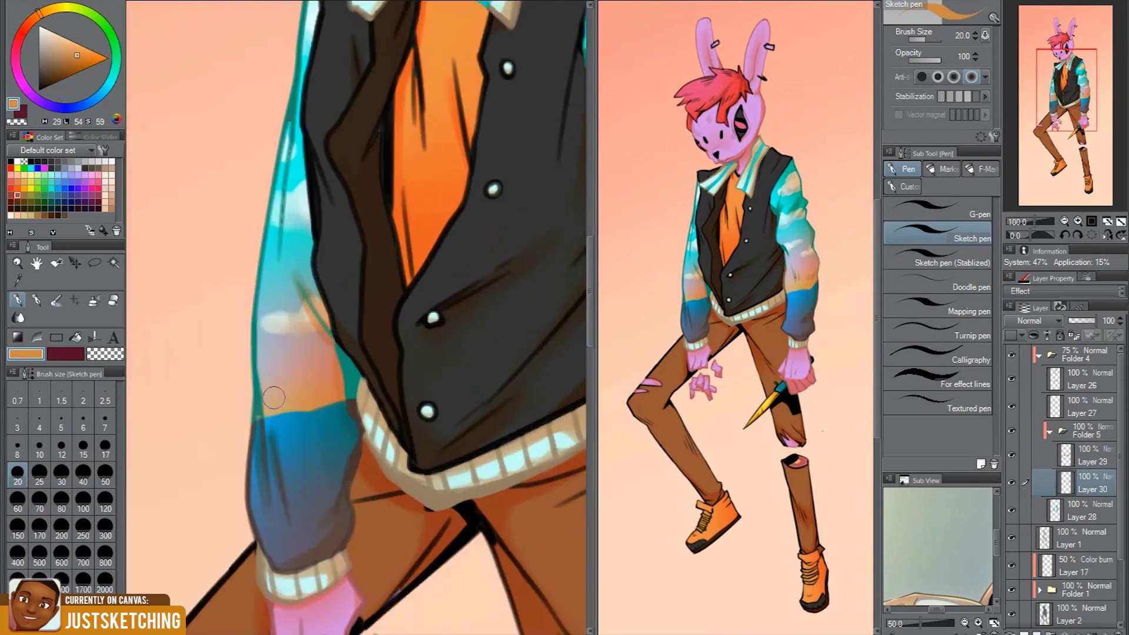
scroll(329, 377, up, 3)
alt+click(329, 376)
scroll(247, 366, down, 3)
scroll(469, 401, up, 3)
alt+click(469, 400)
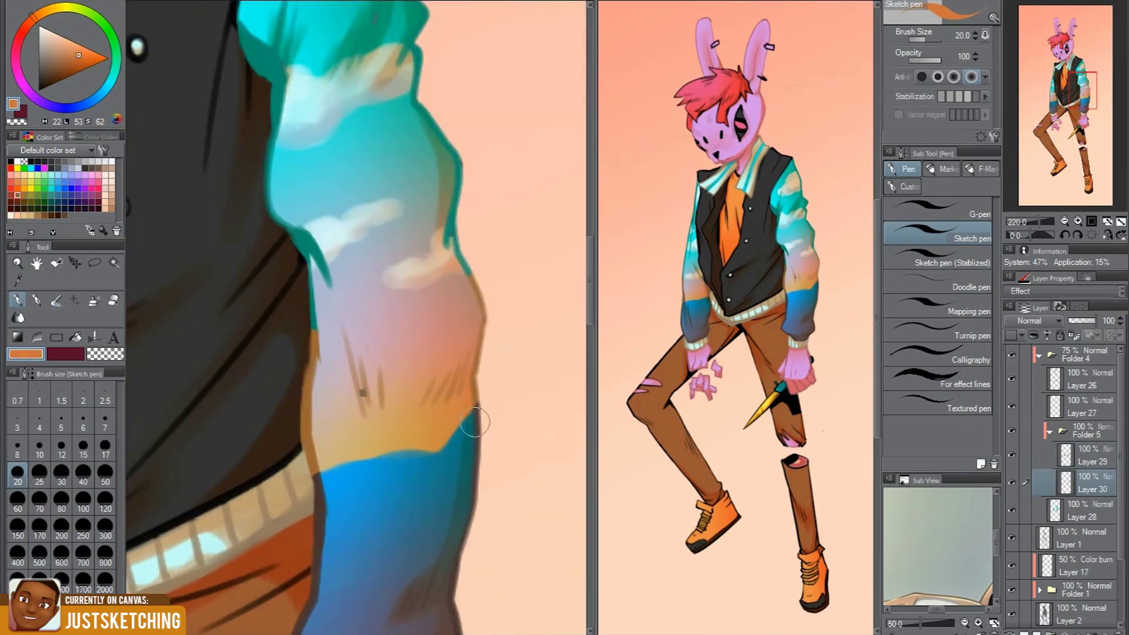
scroll(308, 366, down, 3)
Start another new layer for soft airbrush shading with a smaller brush
key(ctrl+shift+n)
key(b)
scroll(353, 318, up, 2)
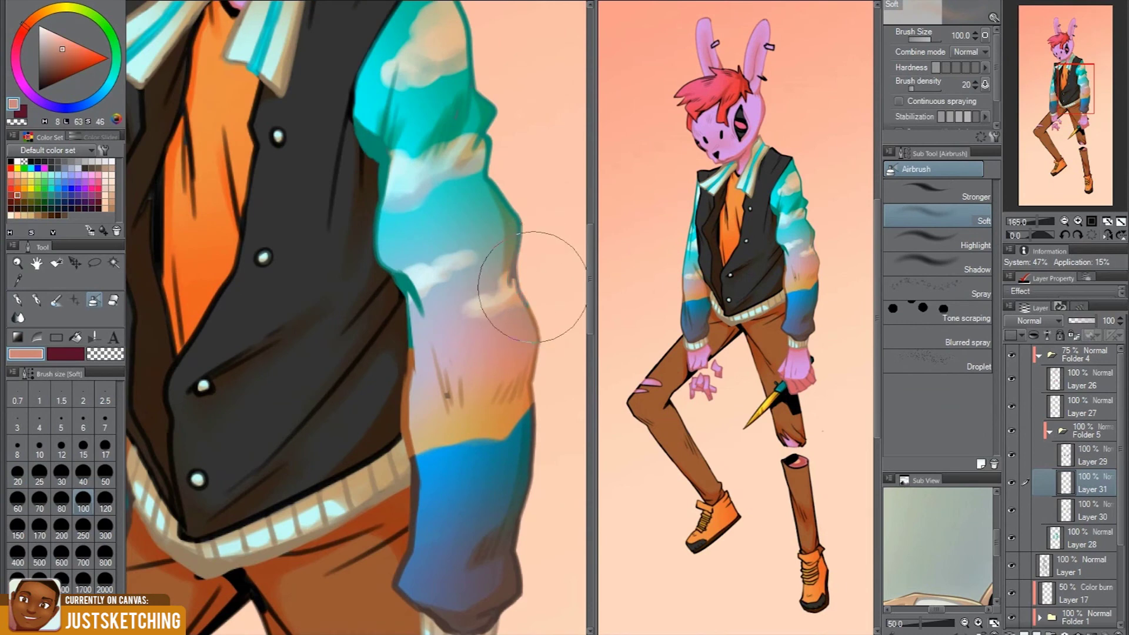
scroll(511, 202, down, 3)
scroll(309, 277, up, 3)
key(bracketleft)
key(bracketleft)
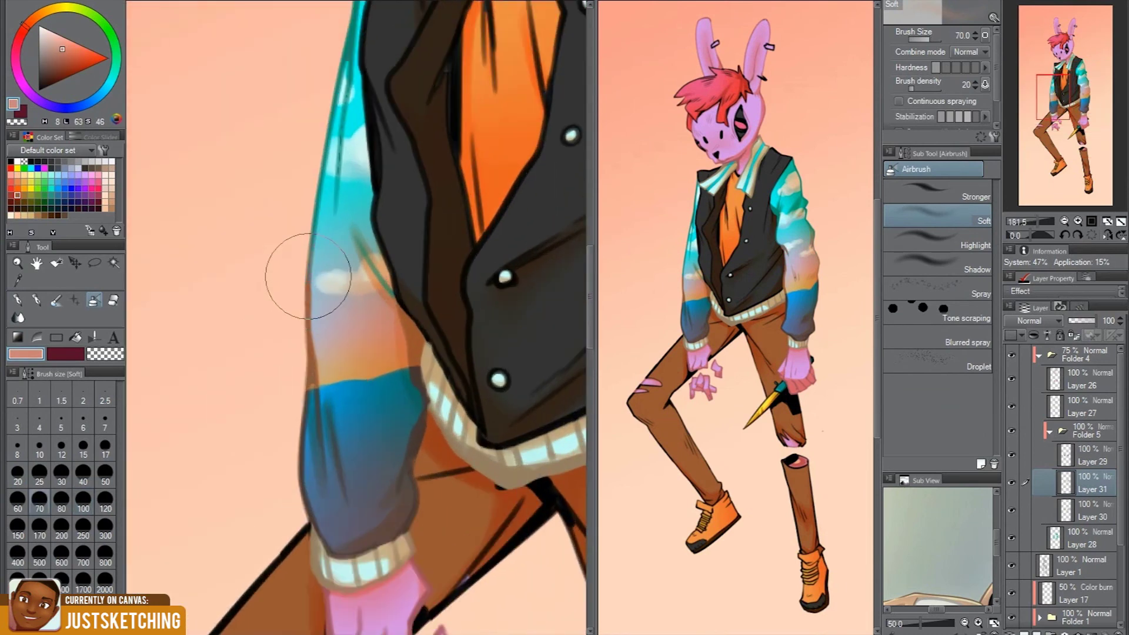
scroll(418, 316, down, 3)
scroll(340, 472, down, 1)
scroll(340, 473, up, 1)
scroll(341, 472, up, 2)
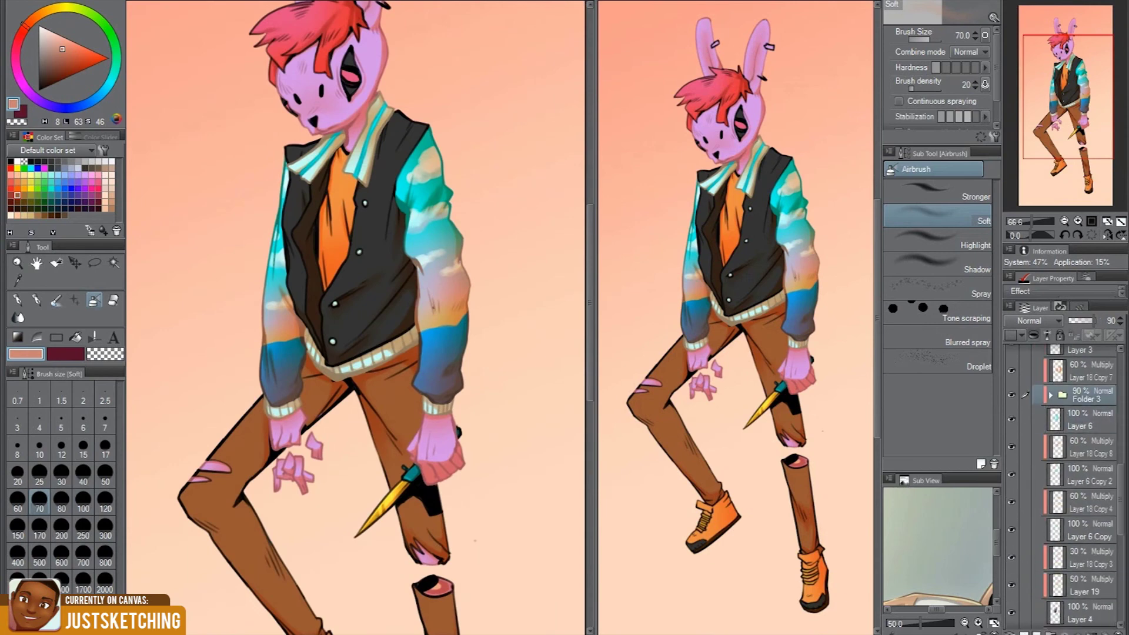
On a fresh layer, wash the upper sleeves with a whitish Blurred spray haze
key(ctrl+shift+n)
click(968, 342)
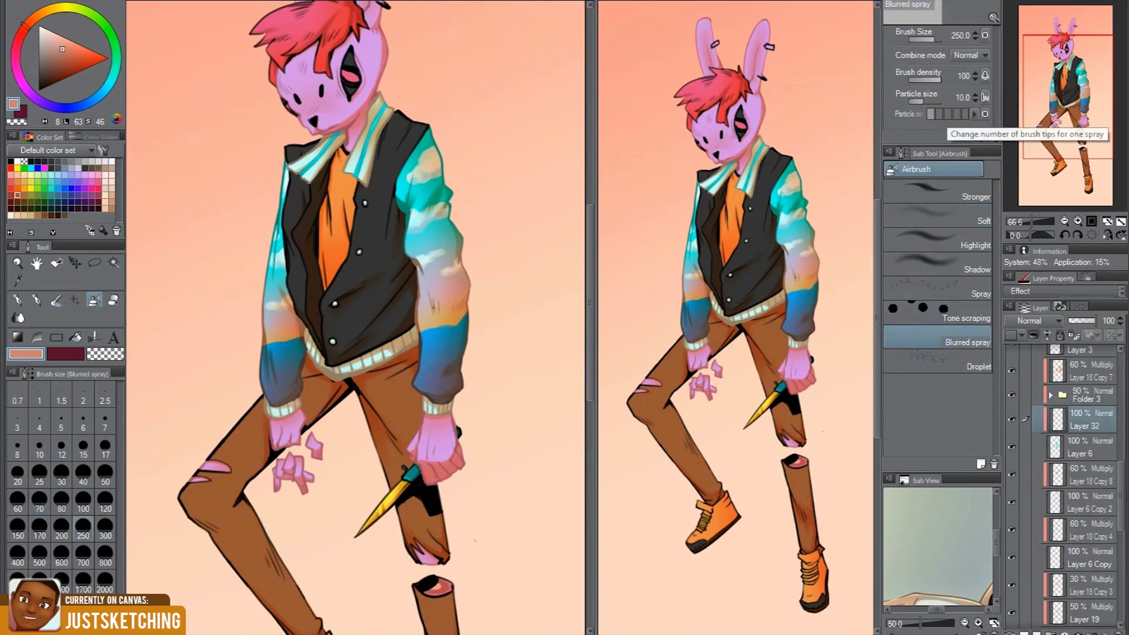
scroll(432, 191, up, 2)
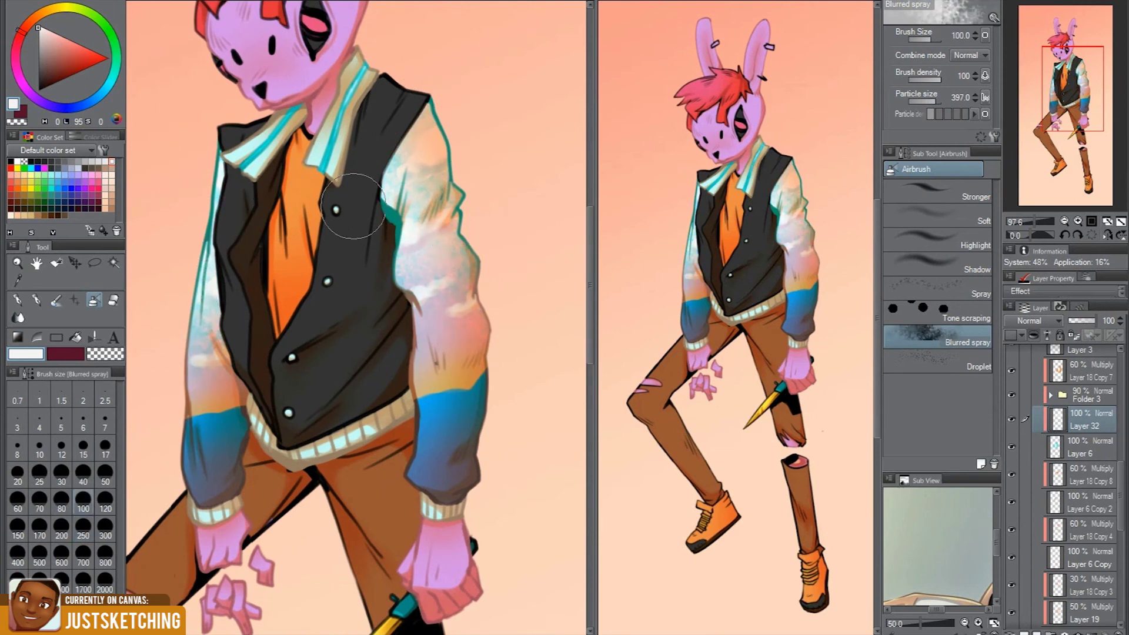
scroll(353, 413, down, 3)
drag(423, 141, 435, 252)
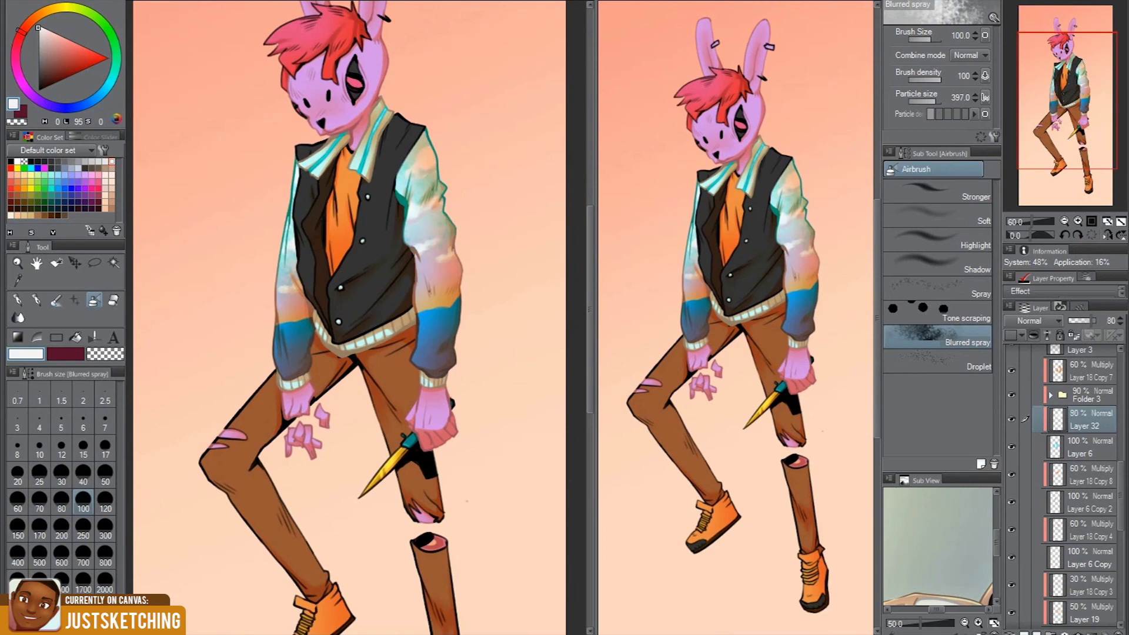
Select Layer 30 in Folder 5 and try beige and light cyan shading colours
click(1091, 495)
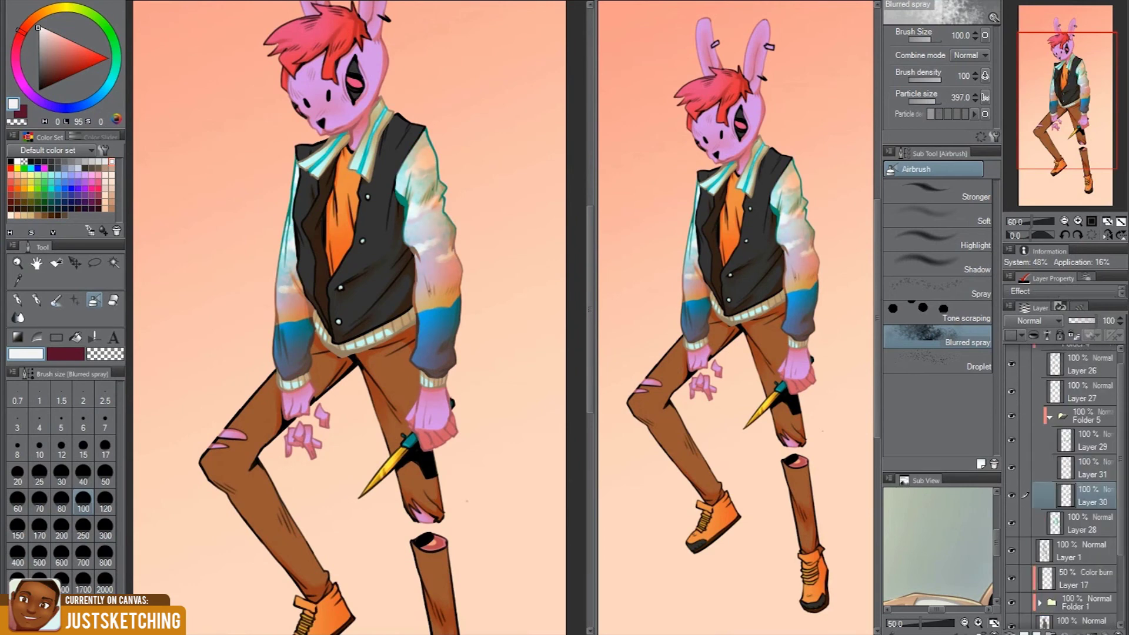
scroll(451, 189, up, 4)
alt+click(451, 189)
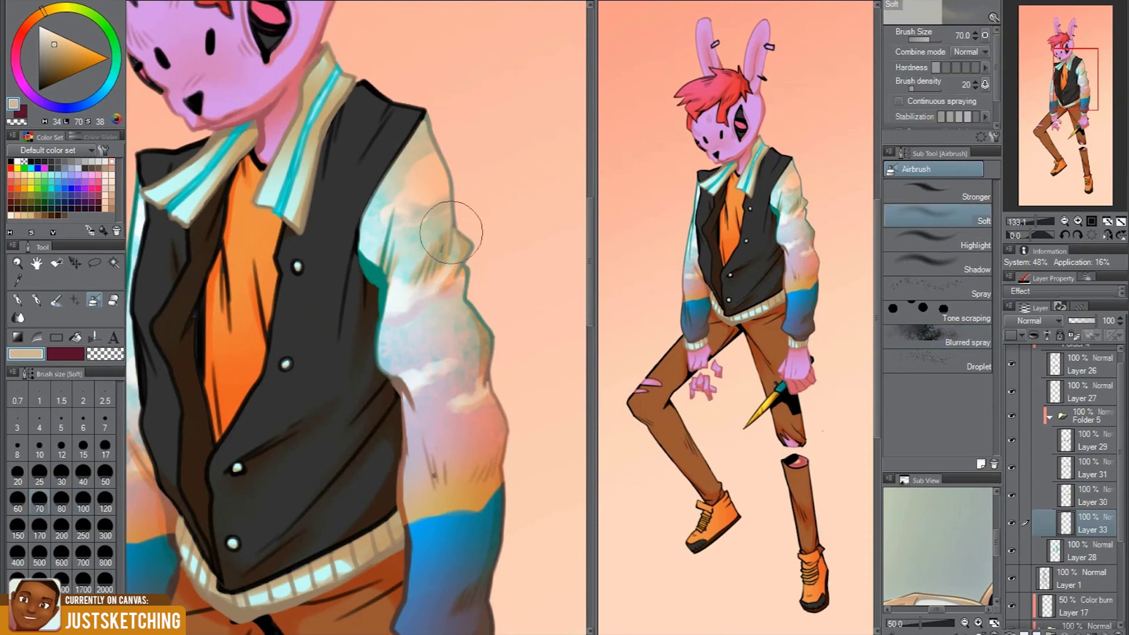
scroll(409, 149, down, 5)
alt+click(282, 248)
scroll(282, 247, up, 6)
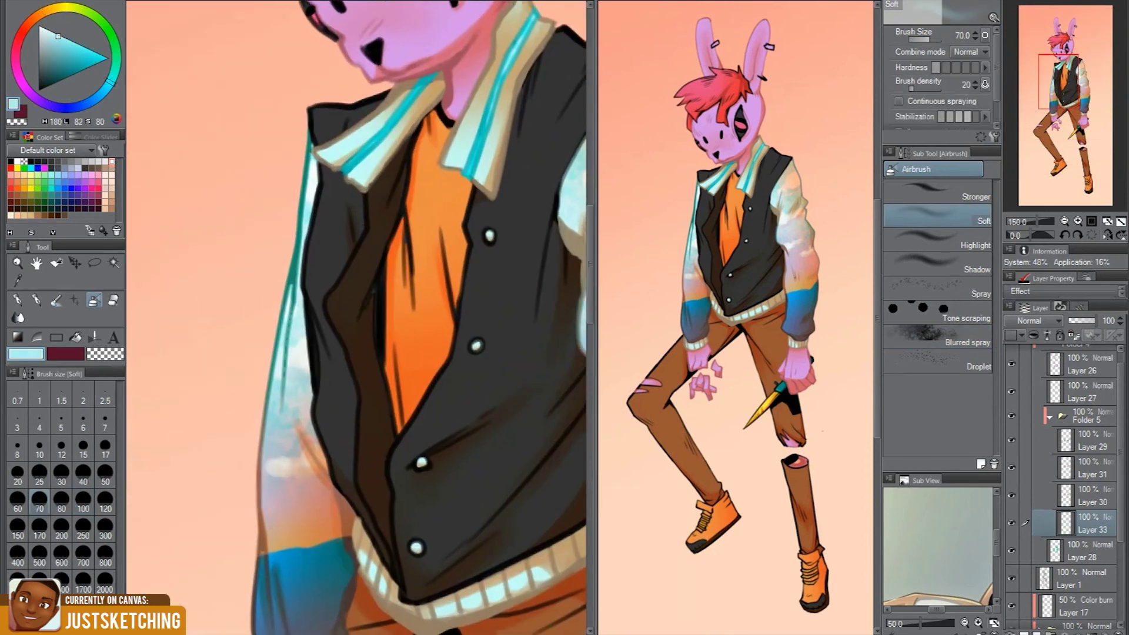
scroll(352, 364, down, 3)
scroll(385, 263, up, 2)
Set Layer 32 to near-white Blurred spray, then Layer 33 to soft airbrushing
ctrl+shift+click(518, 377)
alt+click(405, 141)
click(938, 338)
scroll(400, 180, up, 2)
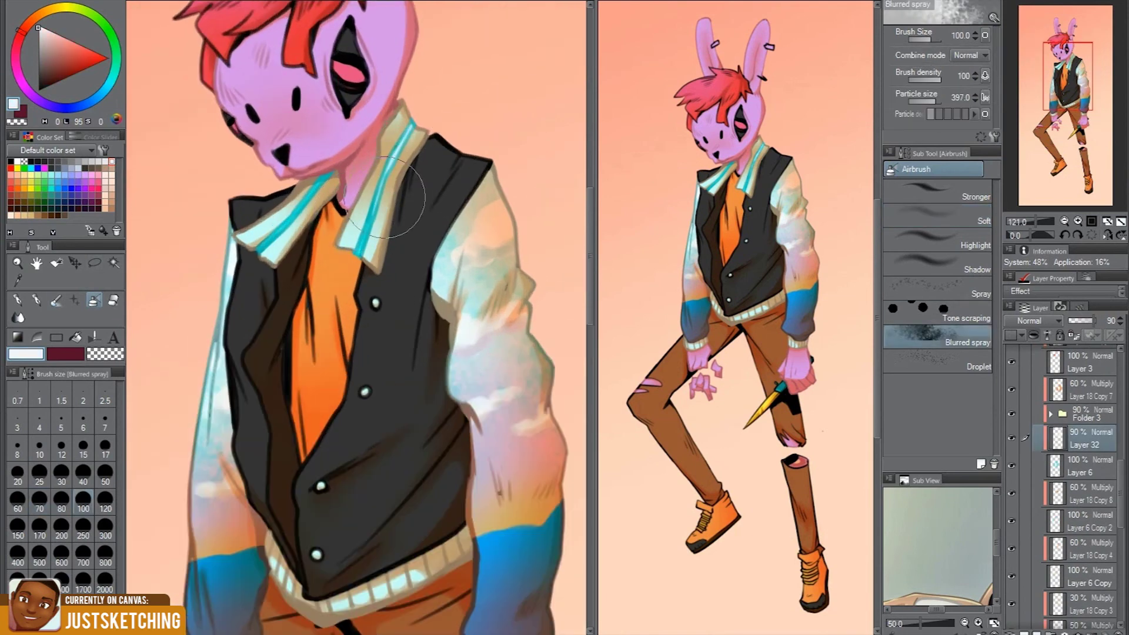
scroll(1065, 471, up, 5)
click(1093, 476)
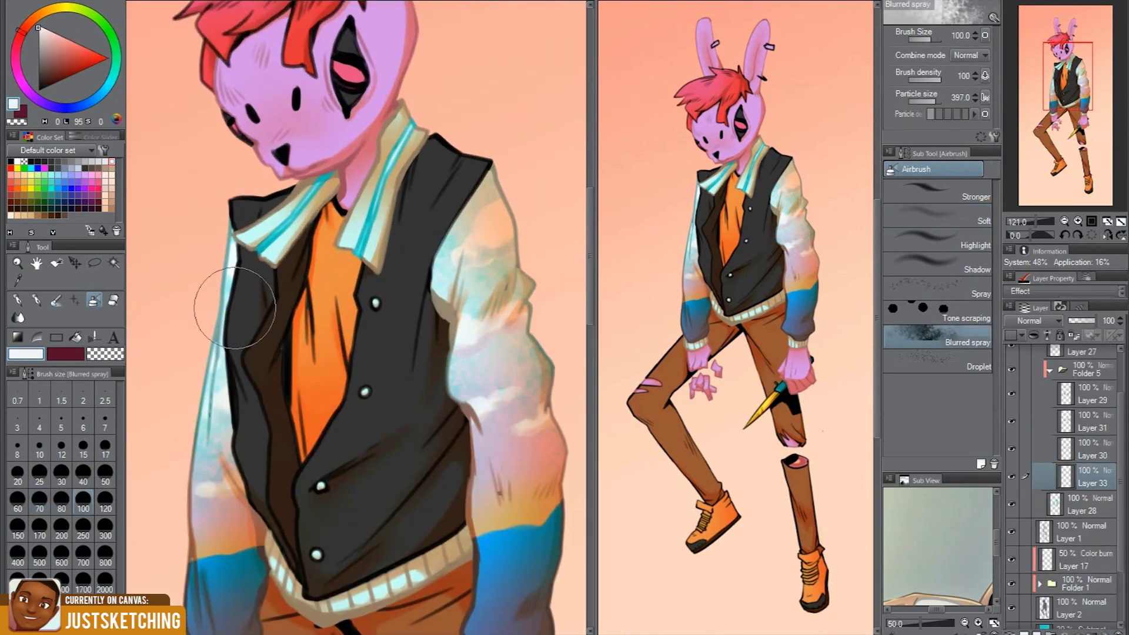
scroll(380, 200, up, 1)
click(976, 221)
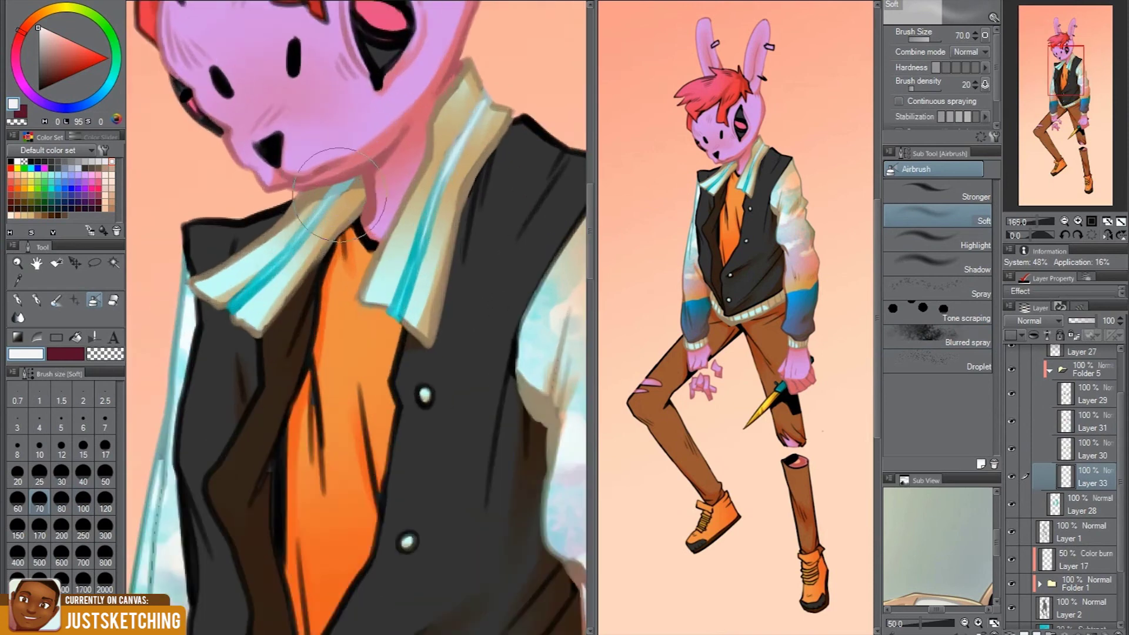
Add Layer 34 and airbrush collar-sampled beige shading onto the neck
key(ctrl+shift+n)
alt+click(339, 238)
scroll(339, 238, down, 1)
scroll(453, 139, down, 1)
scroll(453, 139, down, 1)
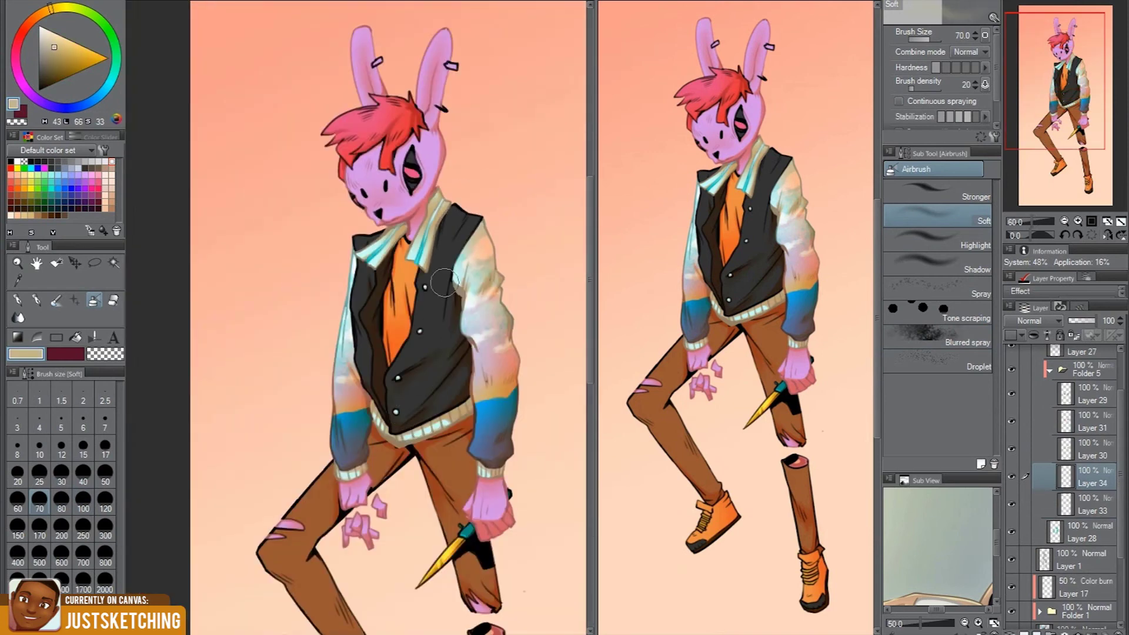
scroll(428, 253, up, 3)
scroll(441, 150, down, 3)
scroll(423, 144, up, 1)
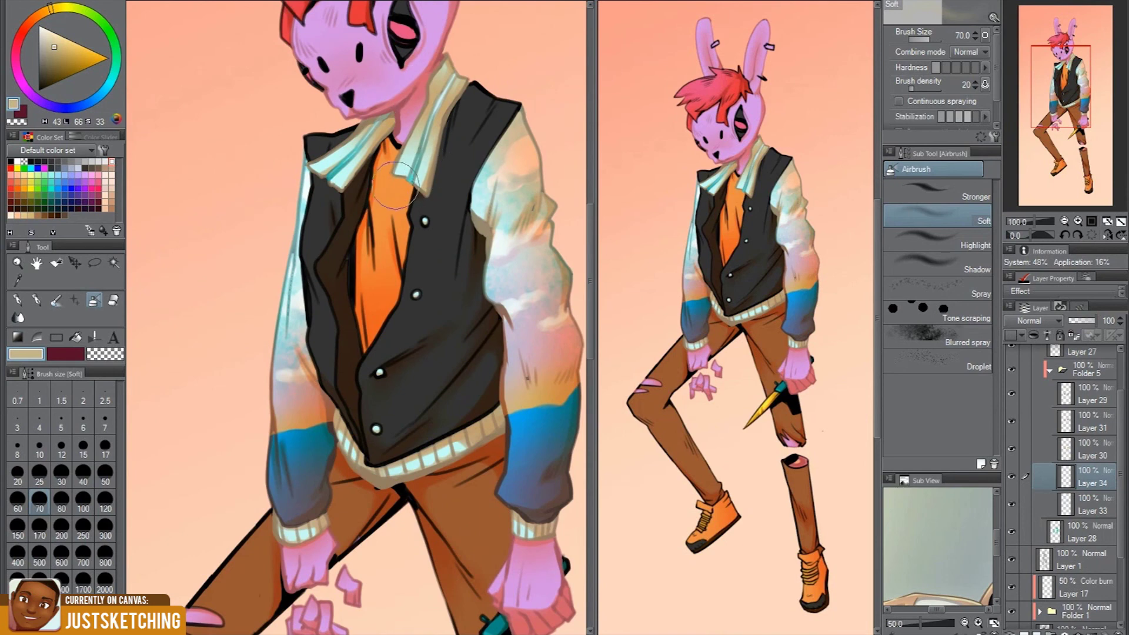
scroll(394, 185, down, 1)
Collapse Folder 5 and select the whole folder
click(1088, 369)
click(1050, 370)
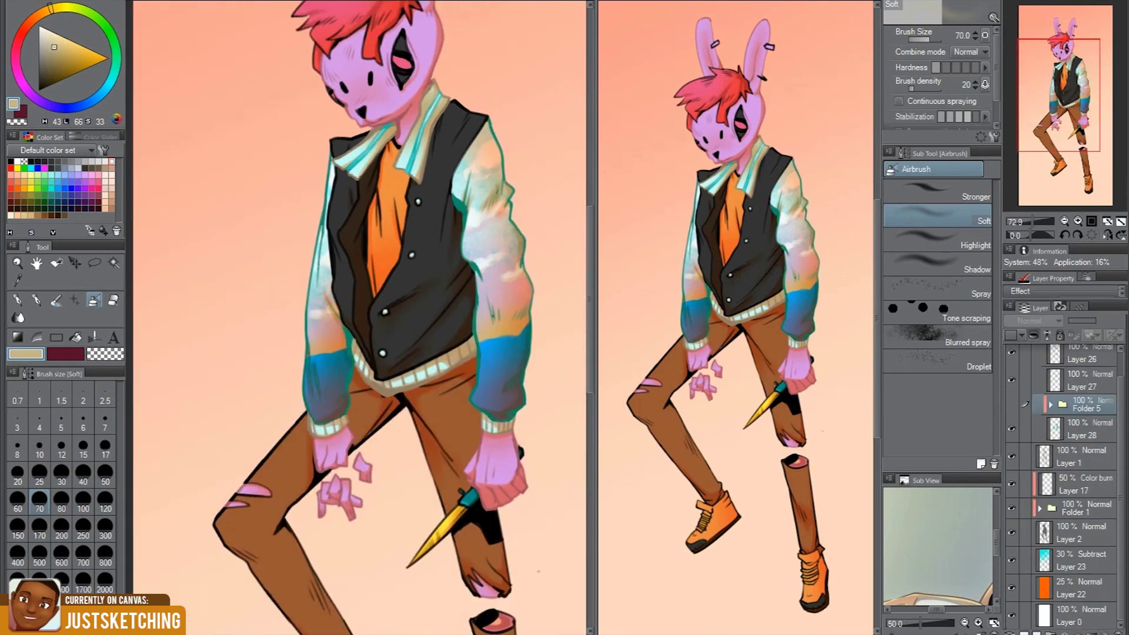
scroll(359, 294, down, 2)
scroll(359, 294, up, 2)
scroll(1059, 471, up, 1)
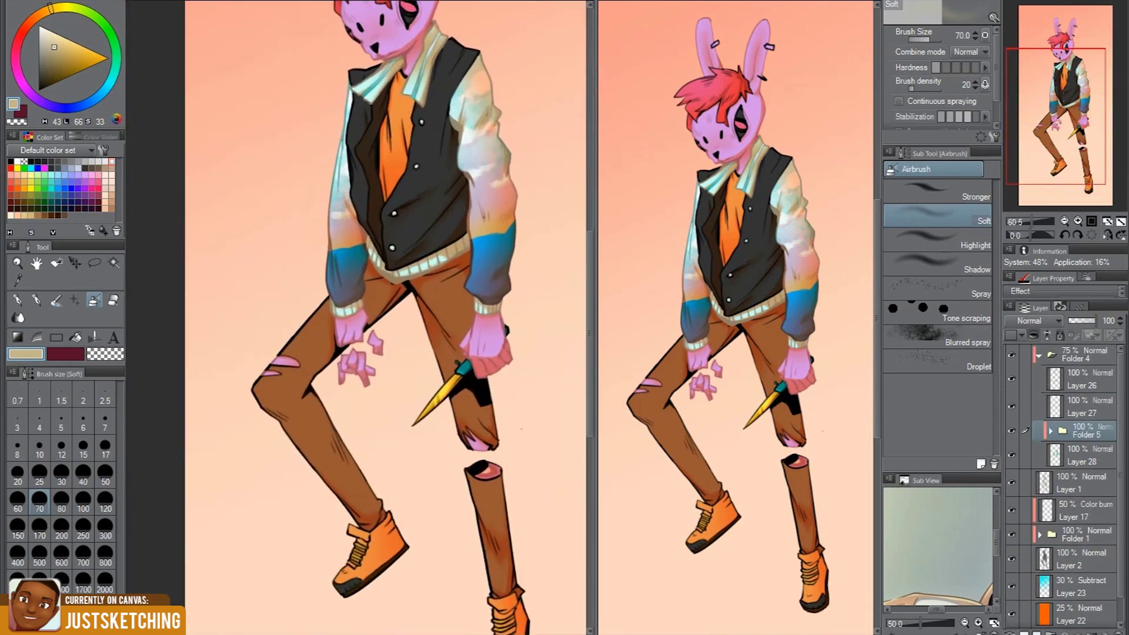
scroll(483, 365, up, 1)
scroll(482, 364, up, 2)
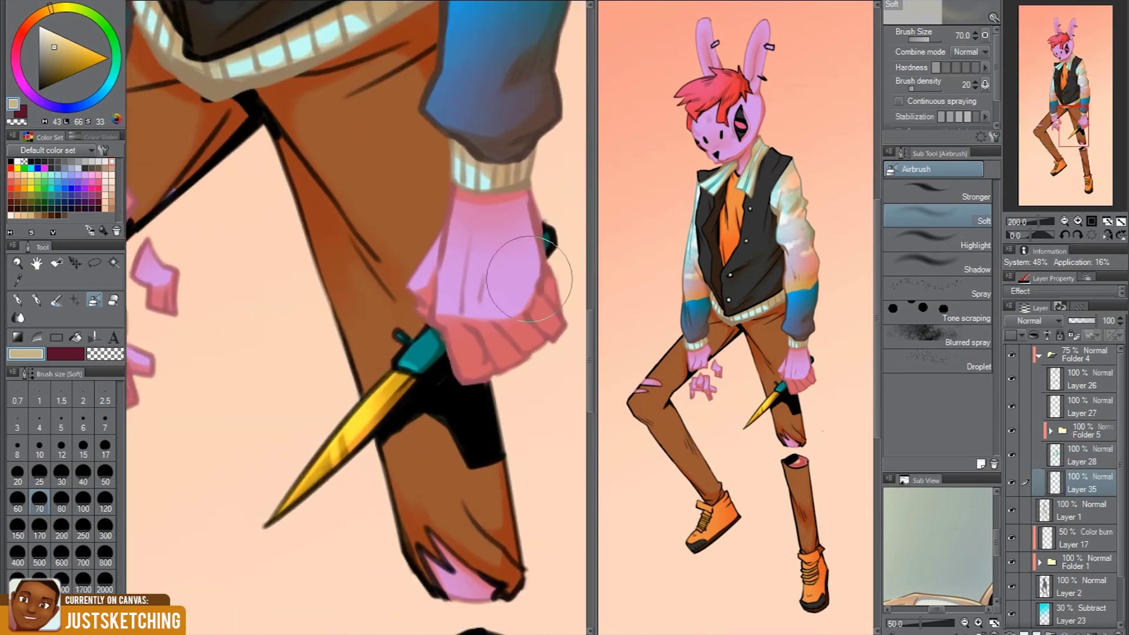
Touch up the knife's teal handle with the Sketch pen and erase stray marks
scroll(482, 365, up, 1)
alt+click(385, 380)
key(p)
scroll(388, 410, up, 1)
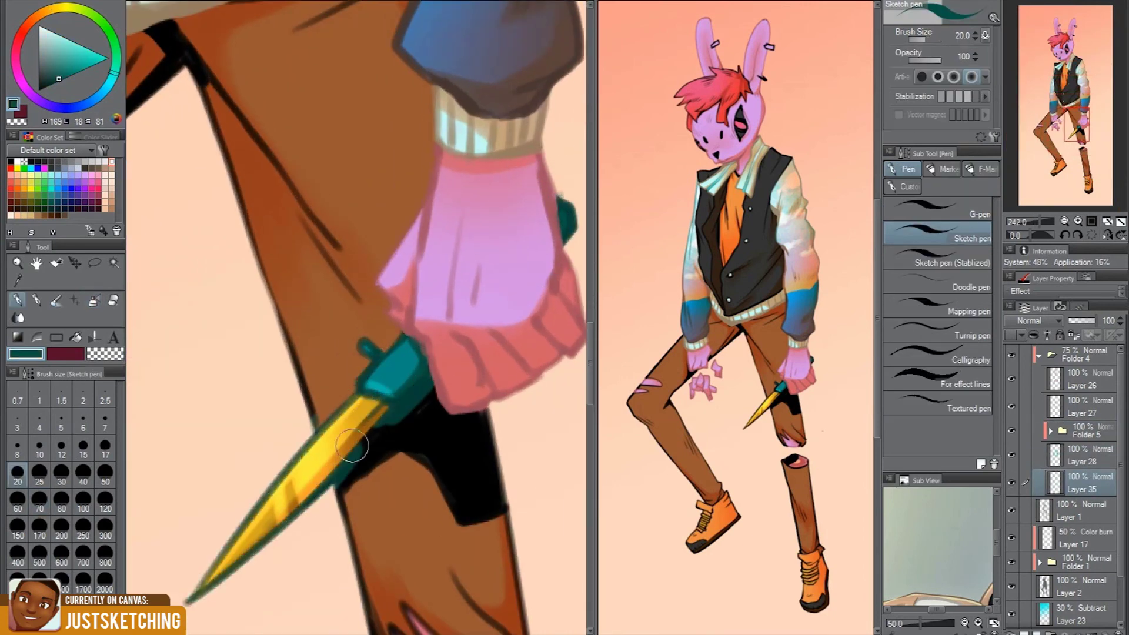
key(e)
scroll(365, 442, up, 2)
scroll(380, 417, up, 1)
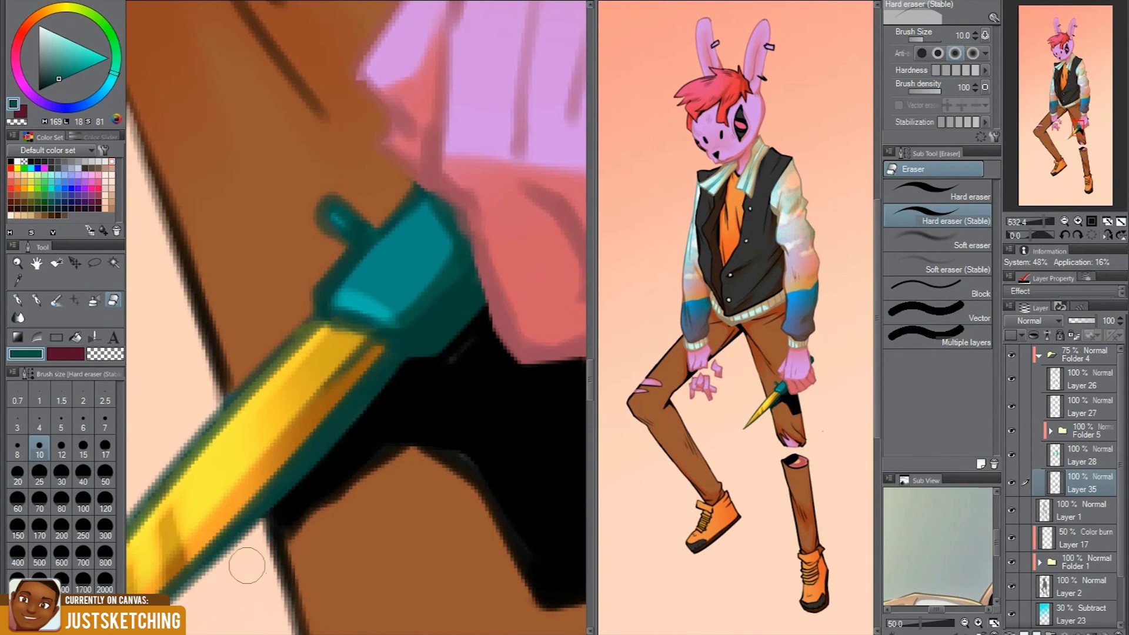
scroll(247, 566, down, 2)
scroll(441, 391, up, 2)
Pick the trousers' brown and add a G-pen layer above Layer 35
alt+click(441, 390)
key(ctrl+shift+n)
scroll(441, 390, down, 2)
scroll(441, 391, up, 1)
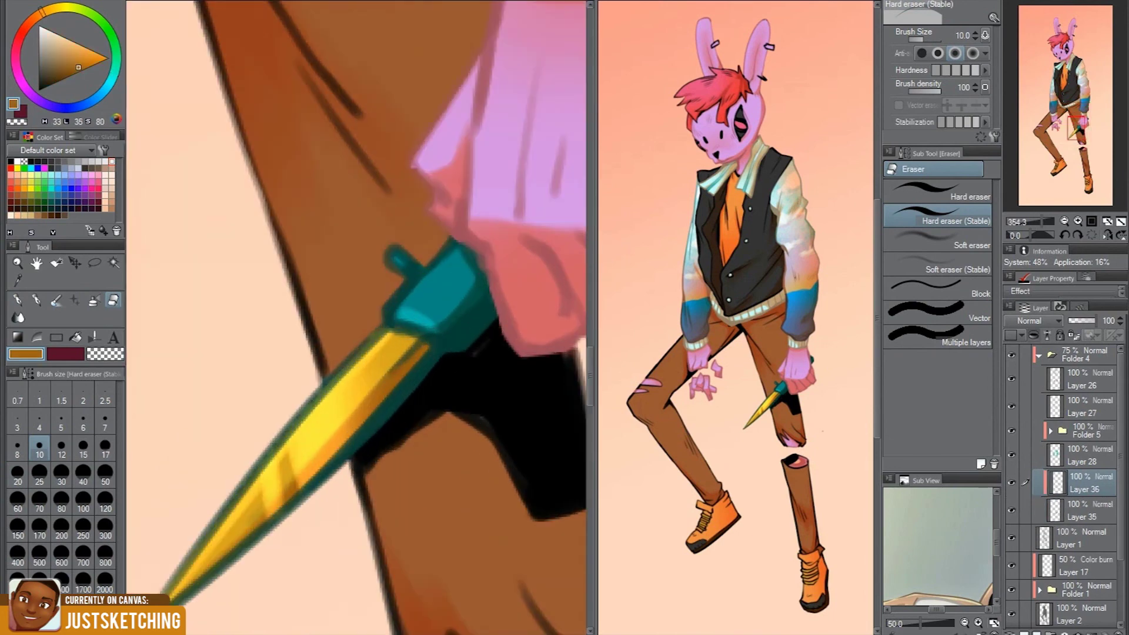
key(p)
scroll(292, 385, down, 1)
key(p)
scroll(398, 279, up, 3)
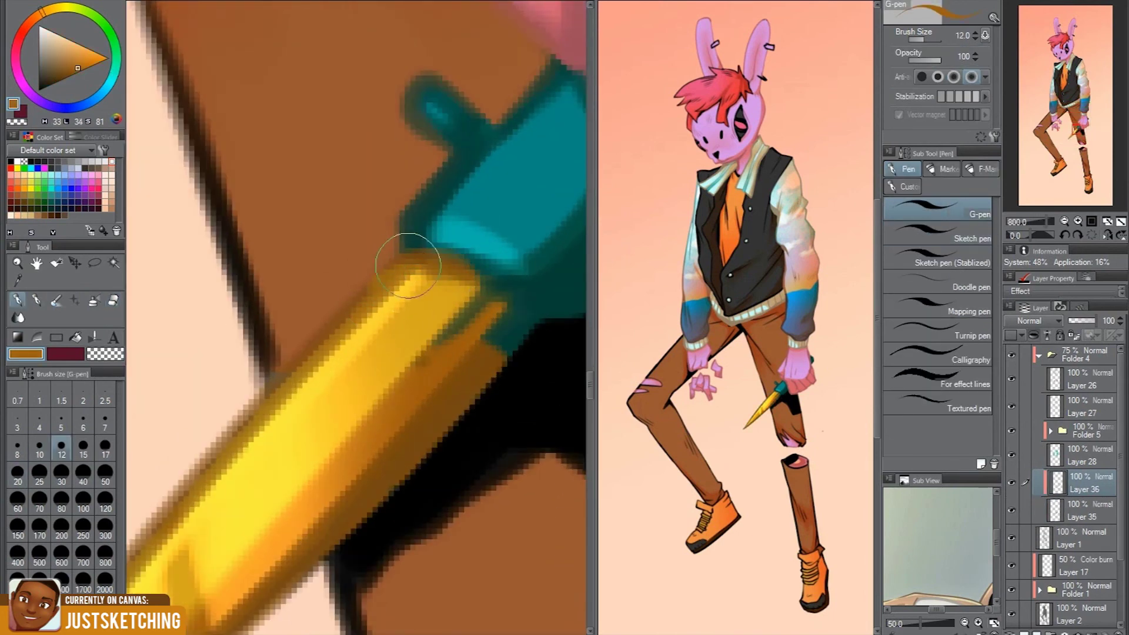
scroll(458, 284, down, 2)
scroll(478, 283, up, 2)
scroll(479, 277, down, 2)
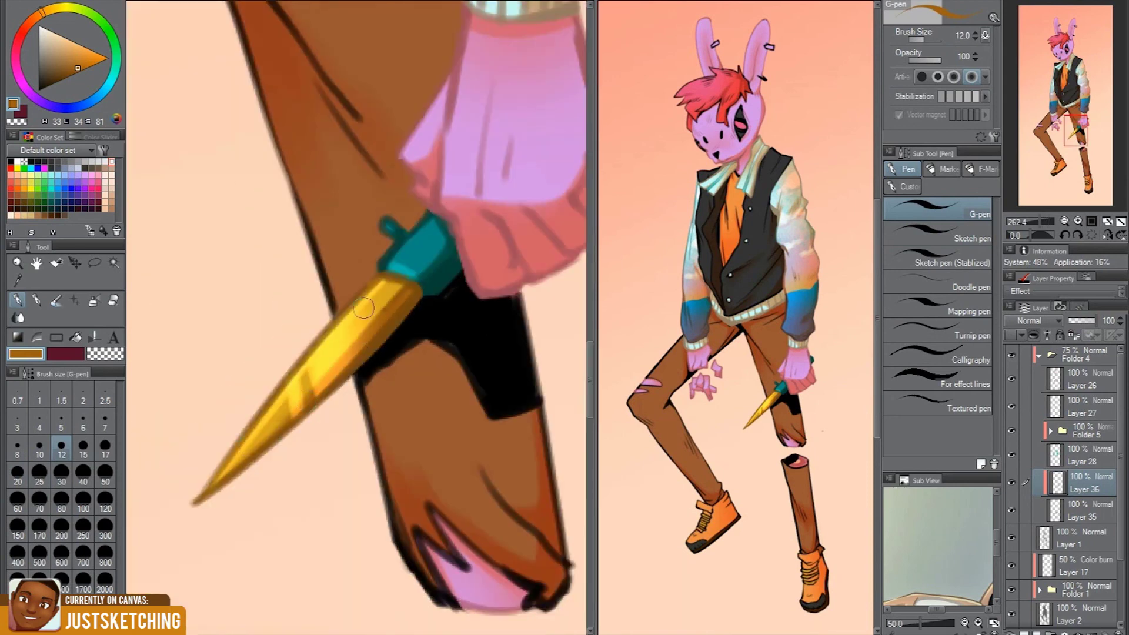
scroll(478, 277, down, 4)
scroll(263, 224, up, 3)
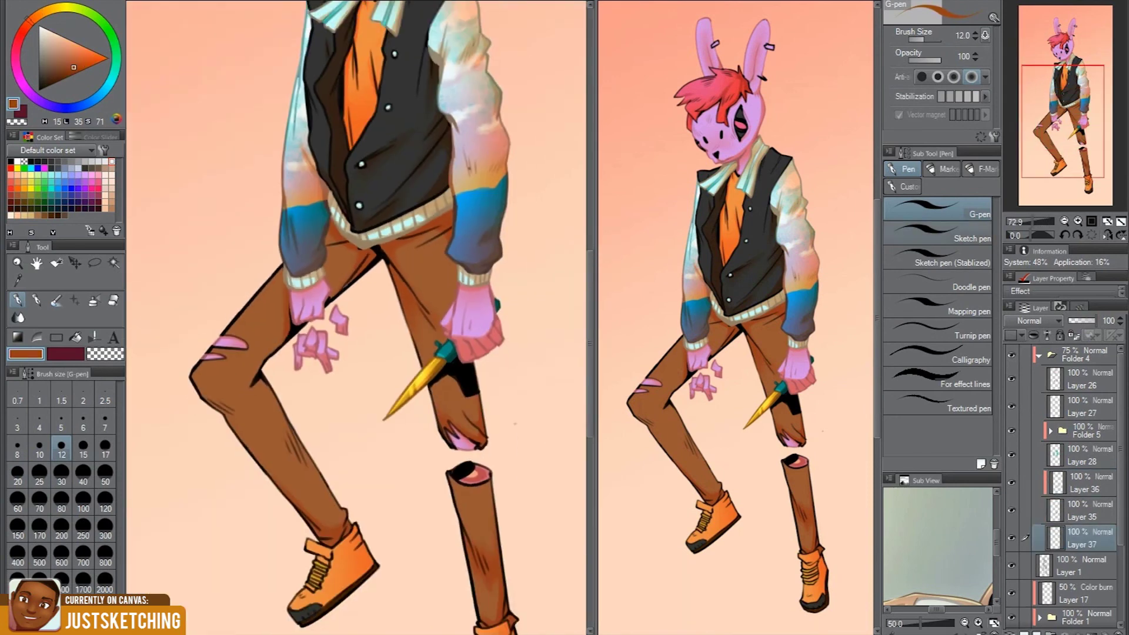
Place Layer 37 beneath Layer 35 and set Layer 37 Copy to Multiply
key(p)
scroll(263, 224, down, 2)
scroll(461, 516, down, 1)
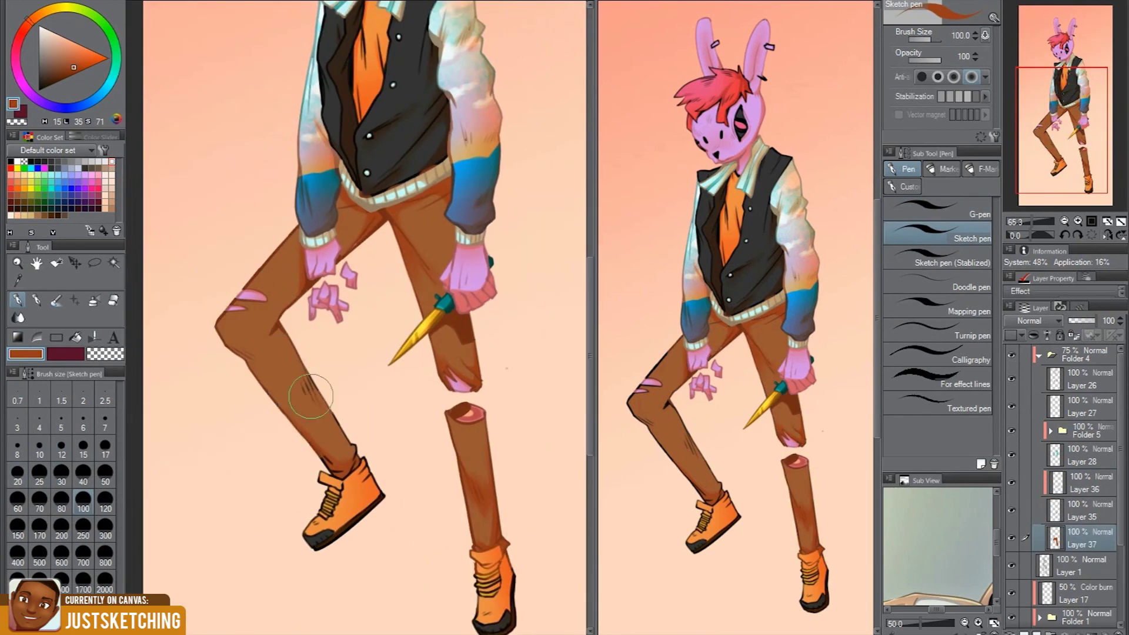
scroll(412, 459, down, 1)
scroll(392, 426, down, 1)
scroll(392, 427, up, 2)
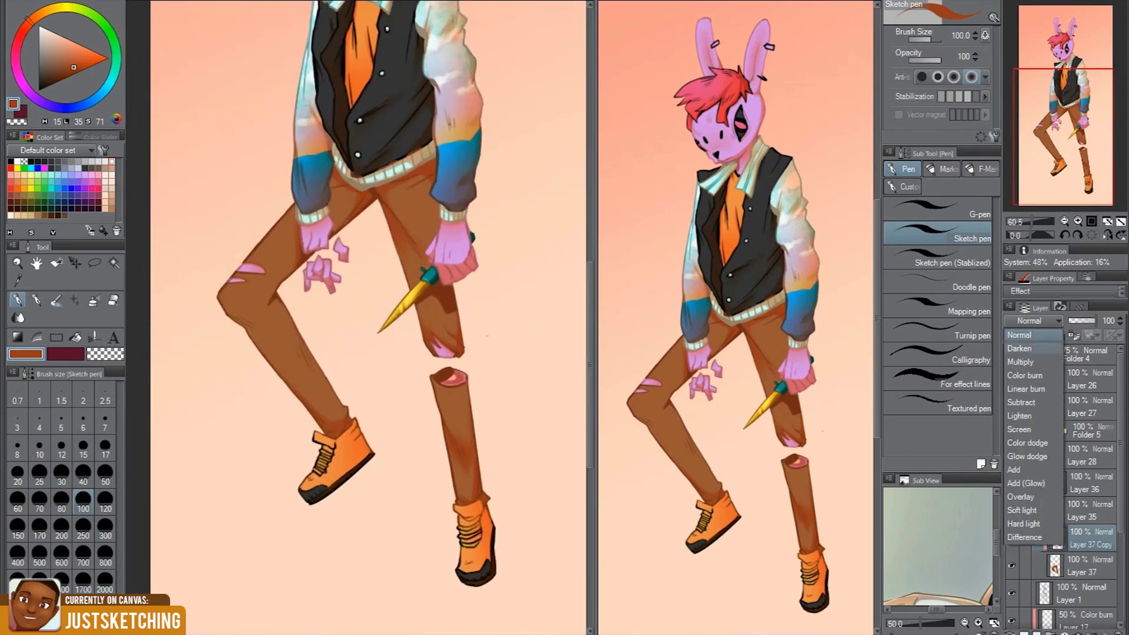
click(1020, 361)
Add a new layer for shading the orange sneakers
key(ctrl+shift+n)
scroll(379, 315, down, 2)
scroll(379, 315, up, 2)
scroll(419, 372, up, 3)
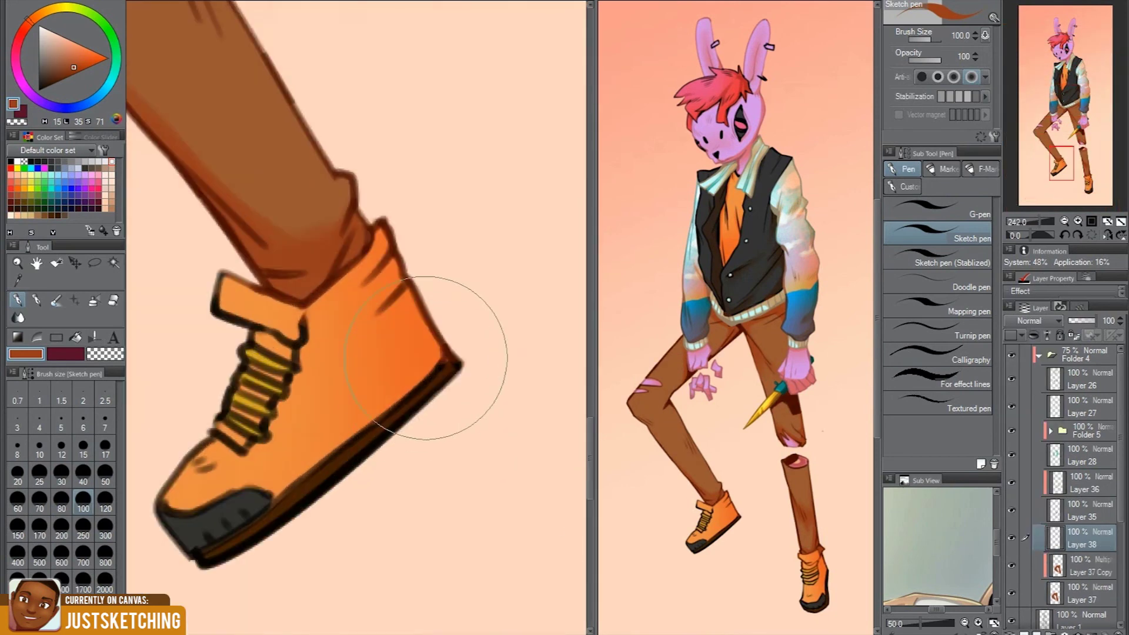
scroll(419, 372, down, 2)
scroll(353, 474, down, 2)
scroll(404, 423, up, 1)
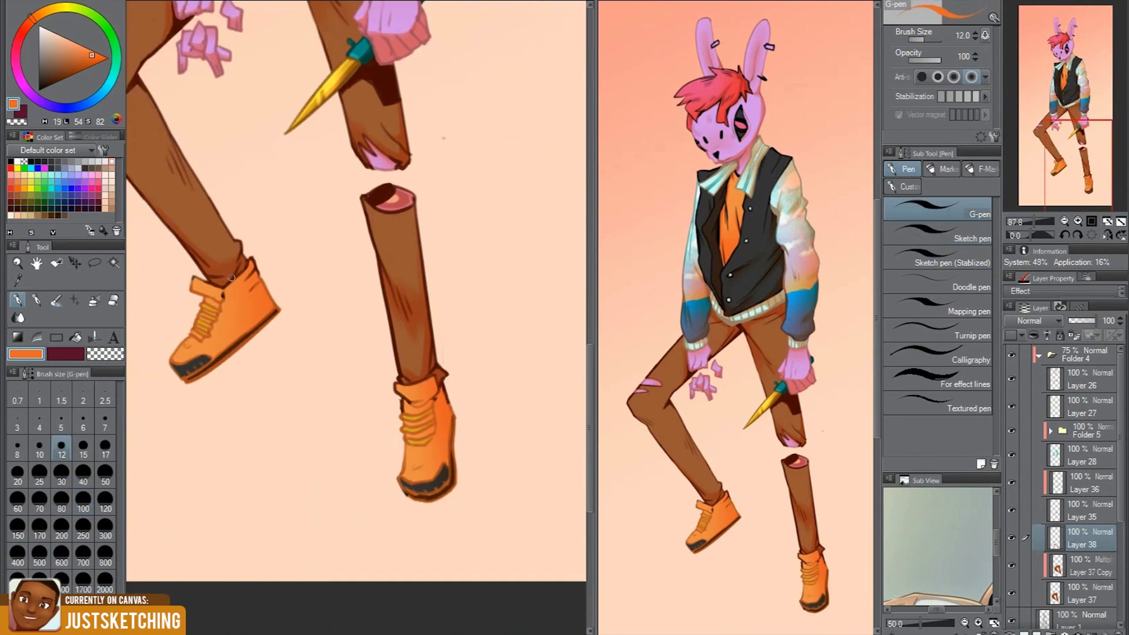
scroll(424, 194, up, 4)
scroll(453, 239, down, 1)
scroll(404, 252, up, 1)
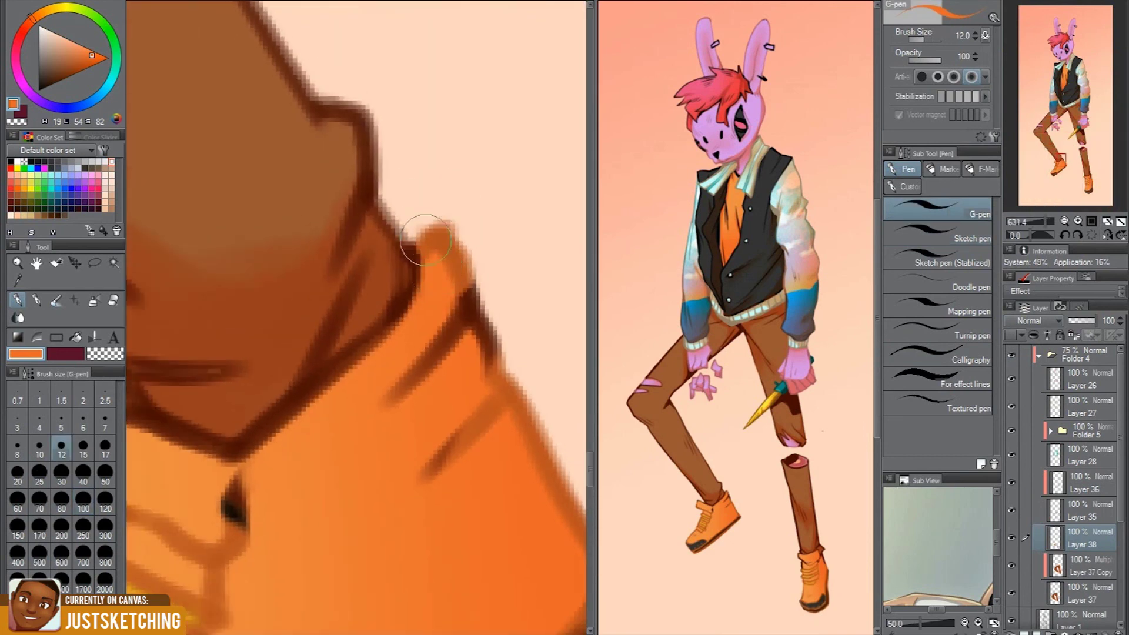
scroll(426, 239, down, 2)
scroll(329, 352, up, 1)
scroll(277, 340, up, 1)
scroll(331, 361, down, 2)
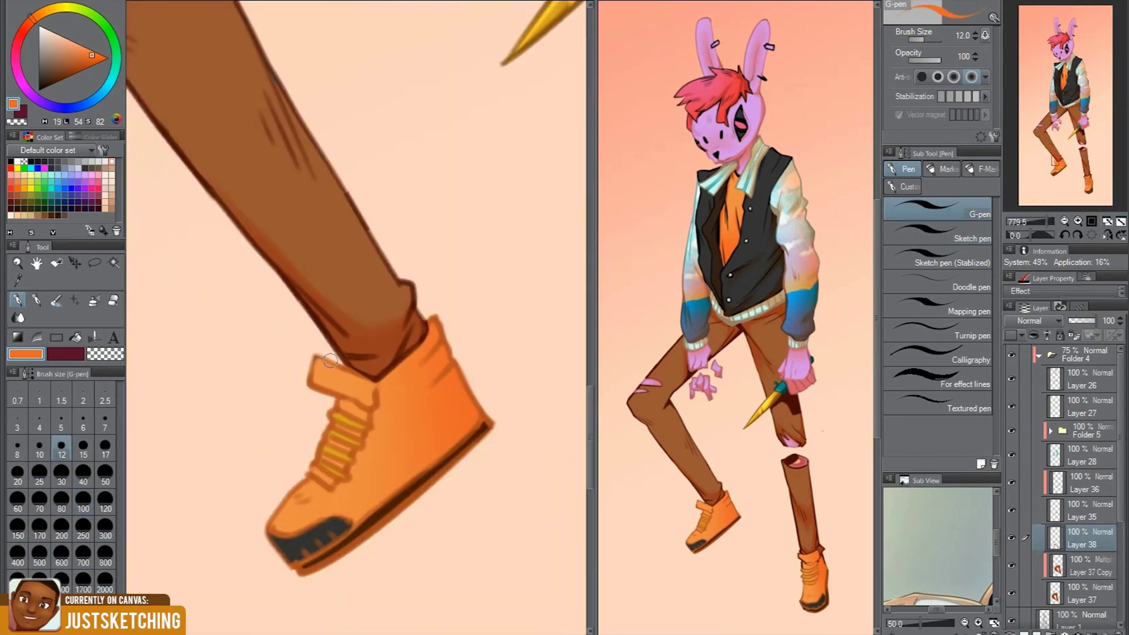
scroll(330, 360, down, 1)
scroll(355, 454, up, 1)
scroll(369, 475, up, 2)
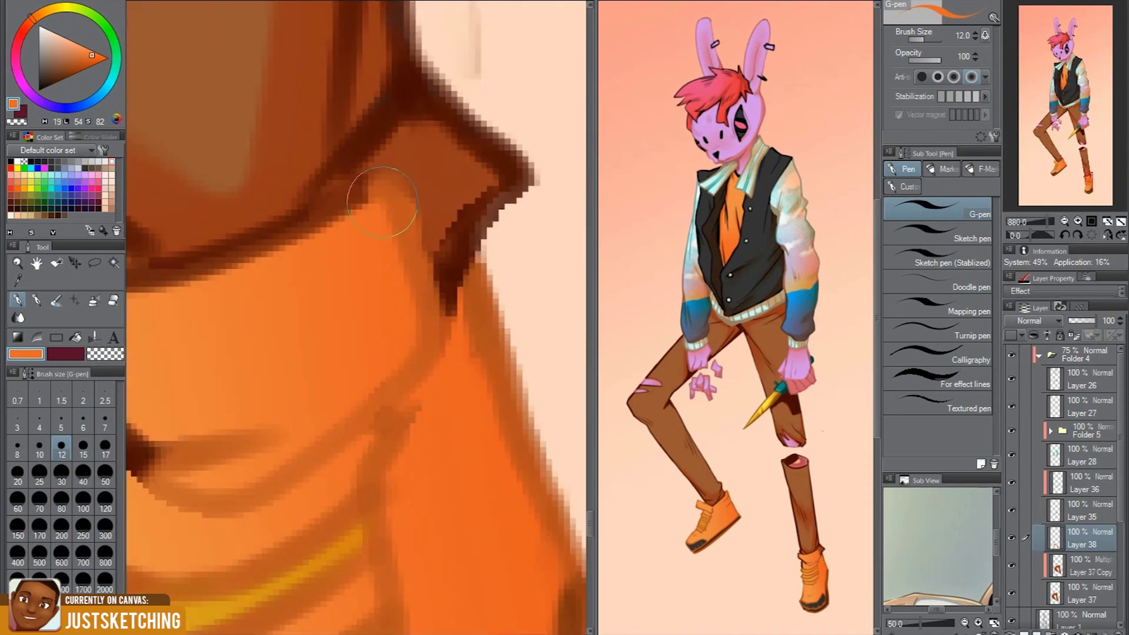
scroll(383, 202, down, 1)
scroll(244, 403, down, 2)
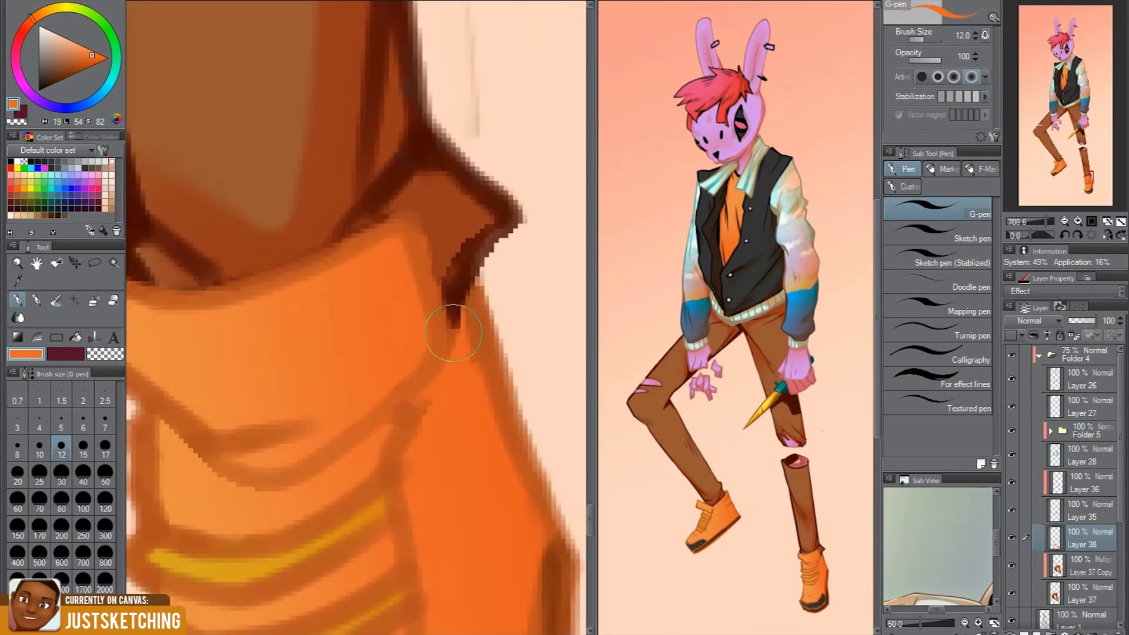
scroll(386, 553, down, 2)
scroll(385, 553, down, 2)
scroll(428, 340, up, 1)
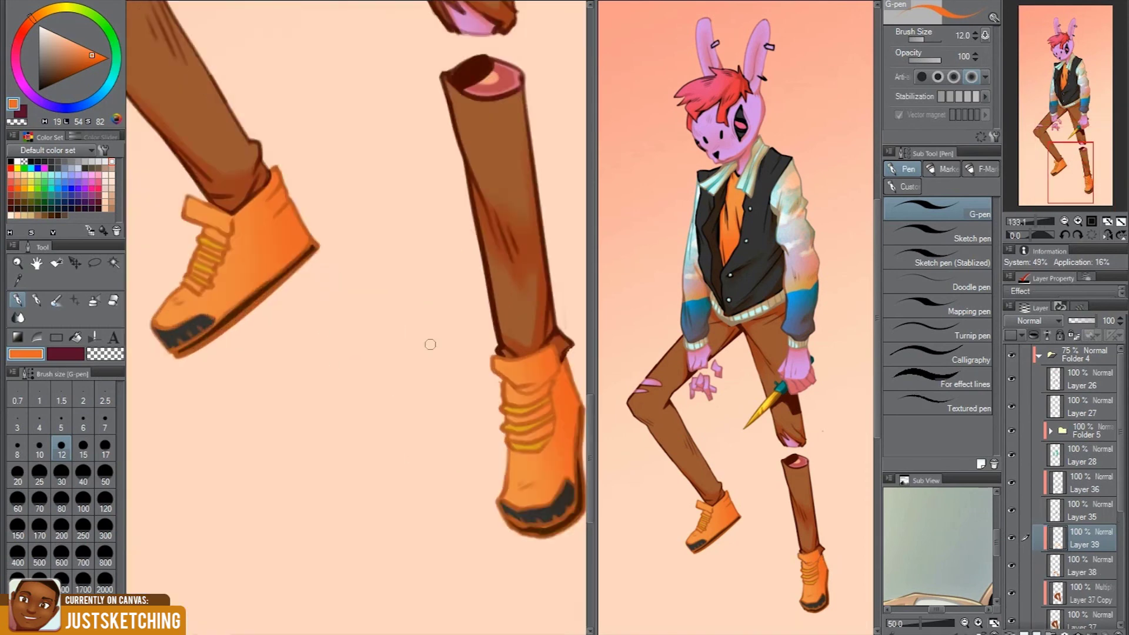
scroll(466, 304, up, 2)
scroll(353, 395, up, 1)
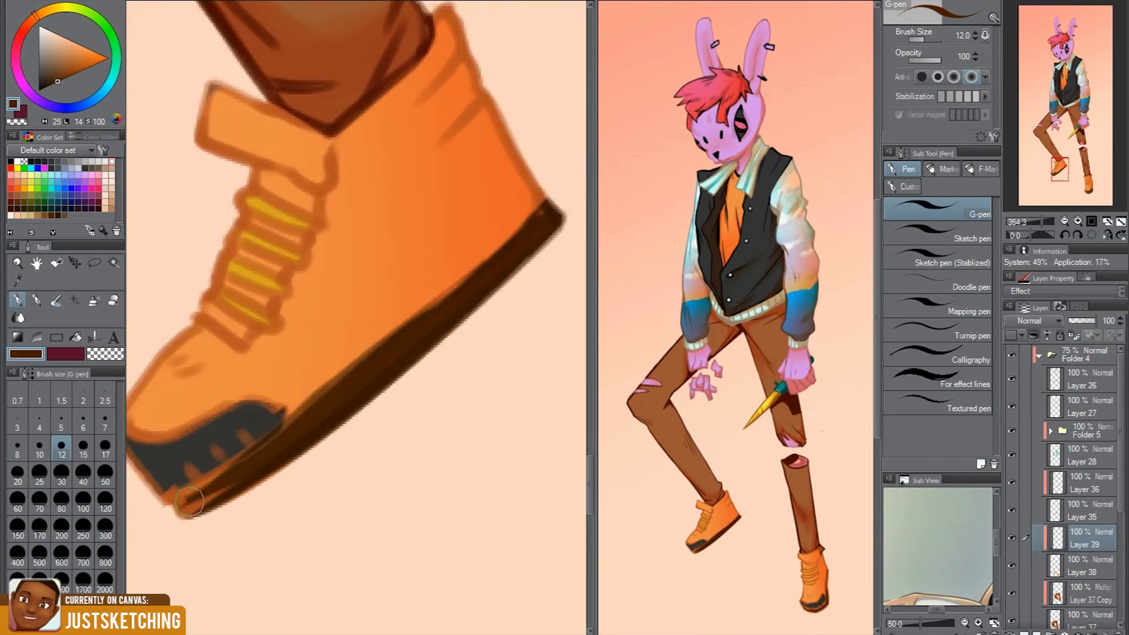
scroll(277, 453, down, 3)
scroll(461, 340, up, 2)
scroll(467, 461, up, 1)
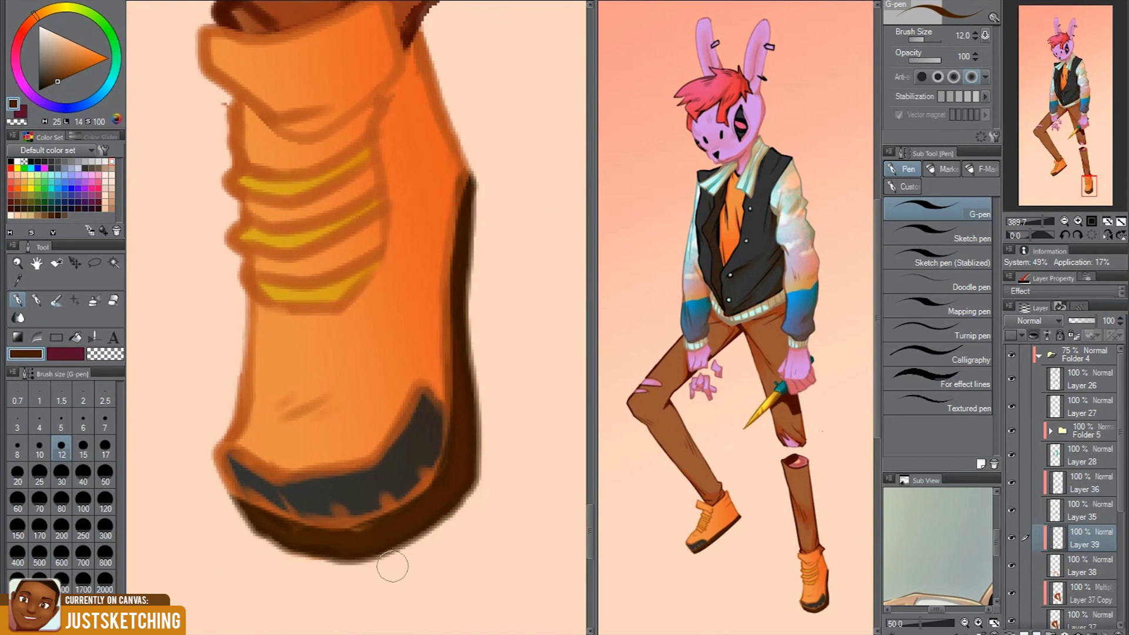
scroll(393, 566, down, 2)
scroll(195, 329, up, 2)
Outline the second shoelace in mustard yellow with a slightly smaller brush
alt+click(192, 331)
scroll(193, 331, up, 1)
key(bracketleft)
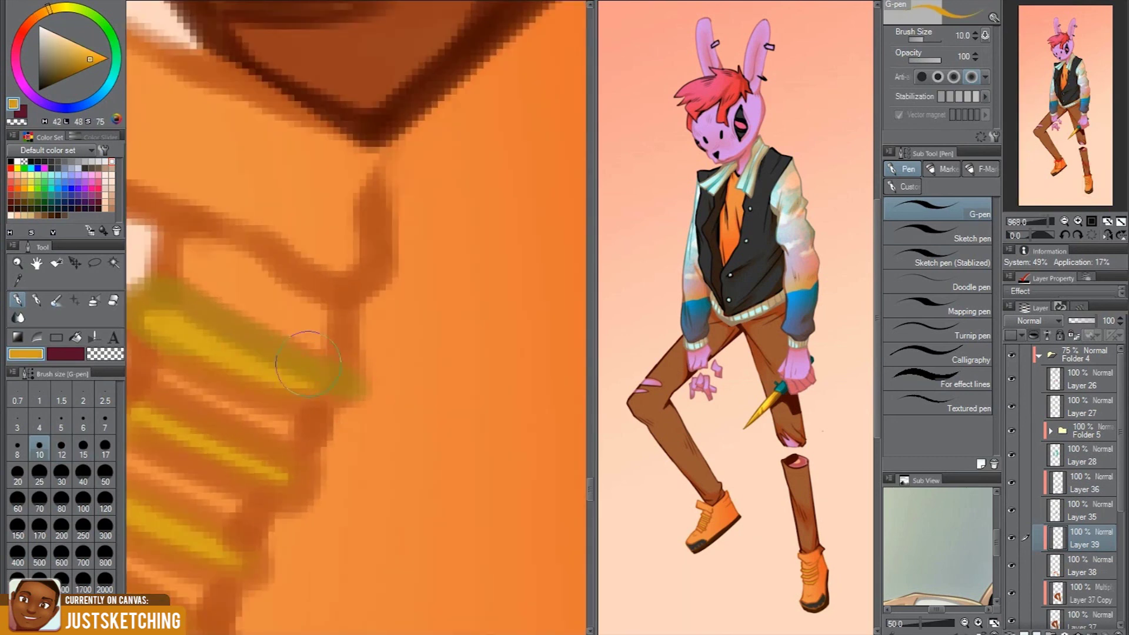
scroll(176, 302, up, 1)
scroll(312, 375, up, 1)
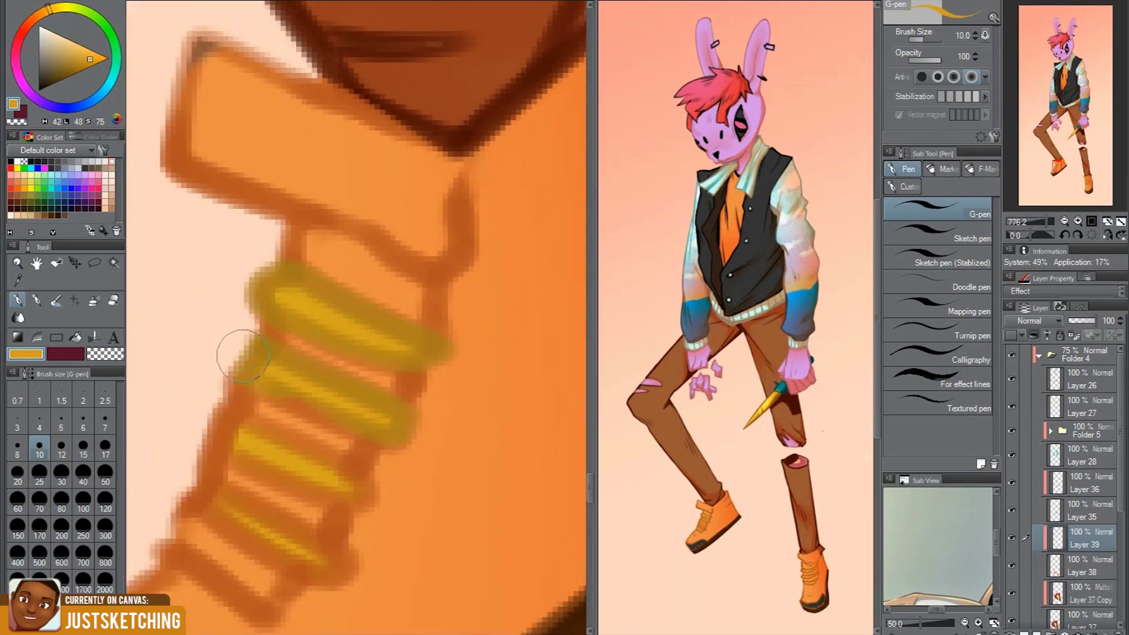
scroll(290, 395, down, 2)
scroll(238, 315, up, 3)
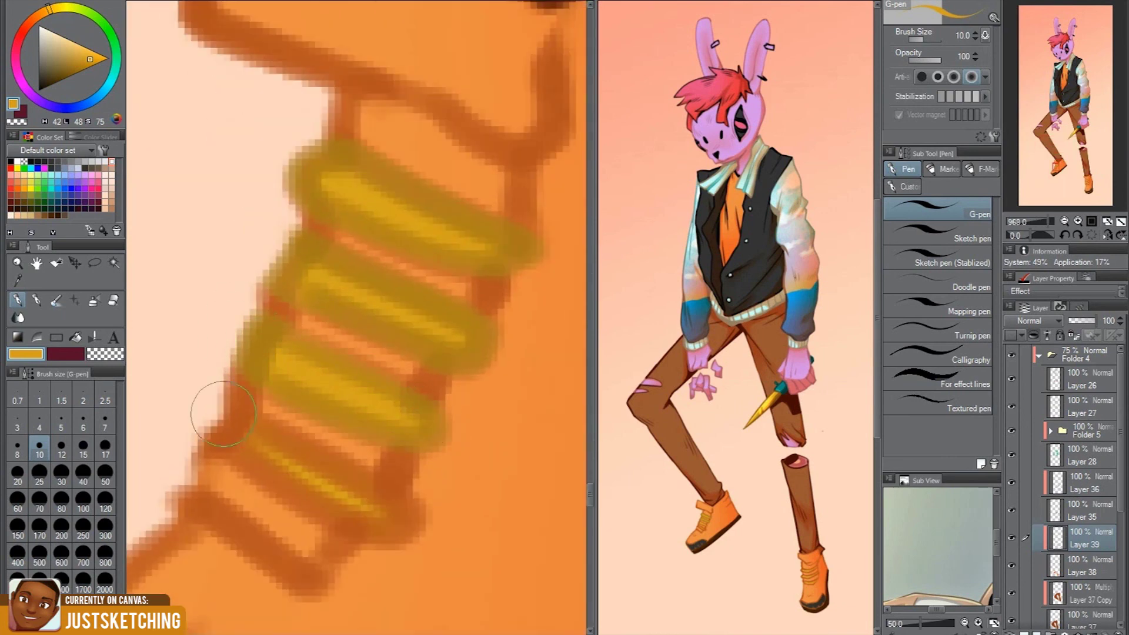
scroll(218, 428, down, 3)
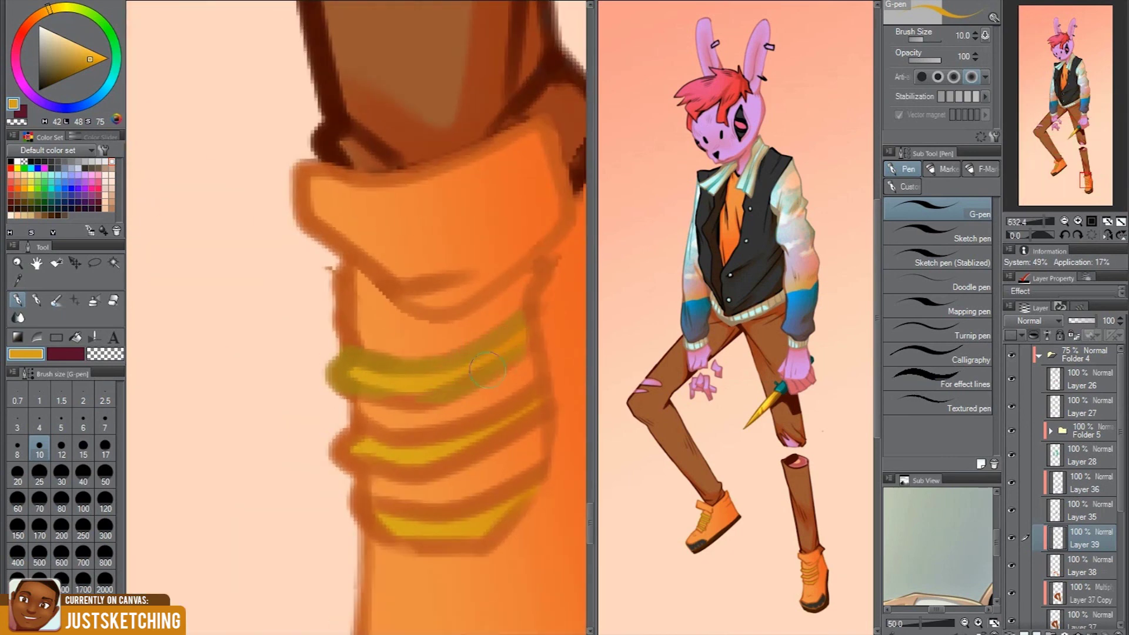
scroll(463, 374, up, 1)
drag(355, 406, 468, 386)
scroll(468, 385, down, 1)
scroll(429, 428, up, 2)
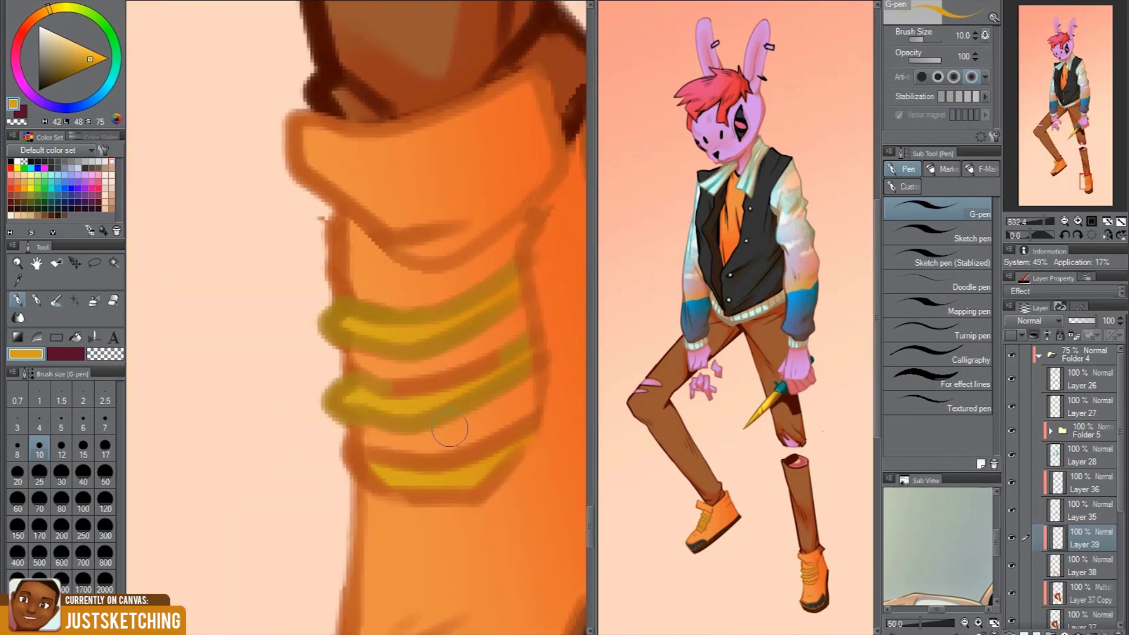
scroll(378, 421, down, 5)
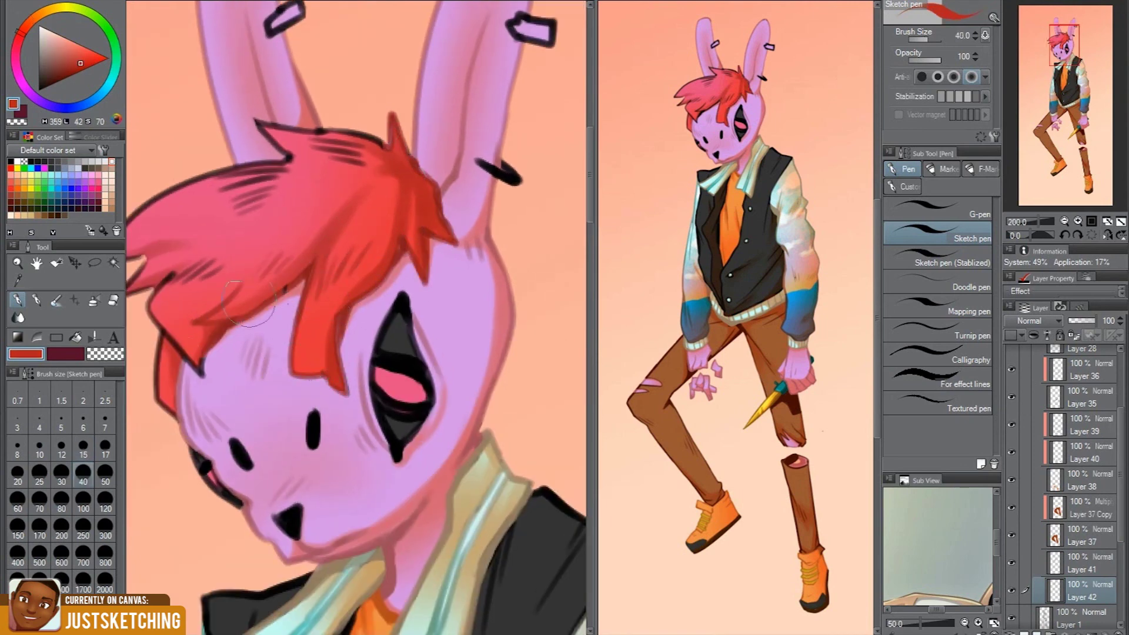
Paint the mask's ear clips mustard-gold with the Sketch pen on a new layer
scroll(248, 303, down, 1)
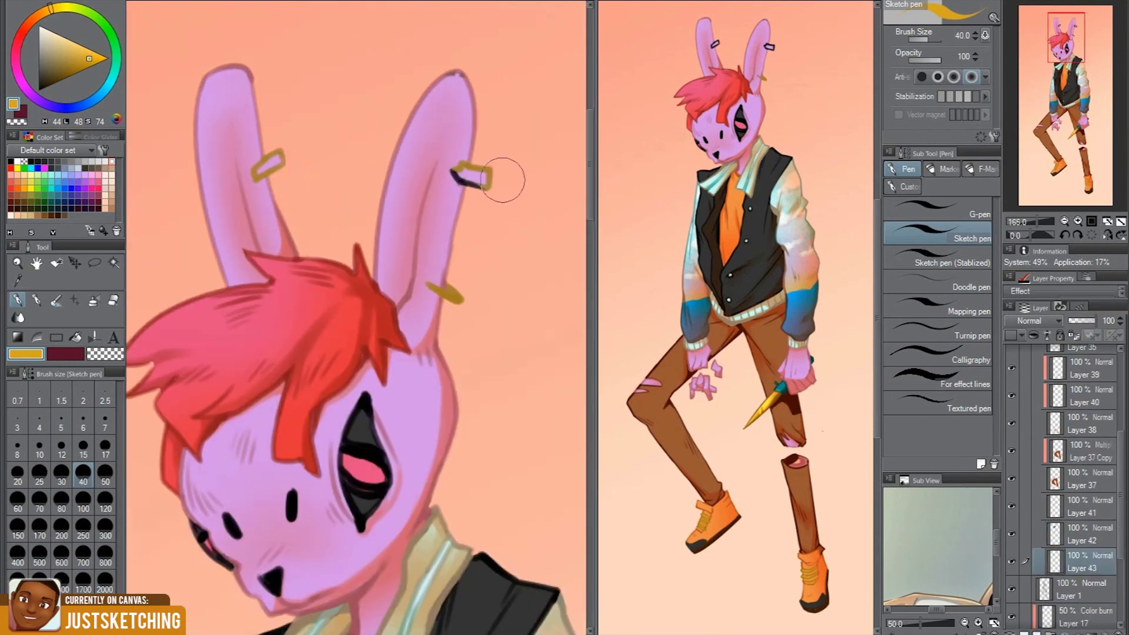
scroll(1064, 488, down, 5)
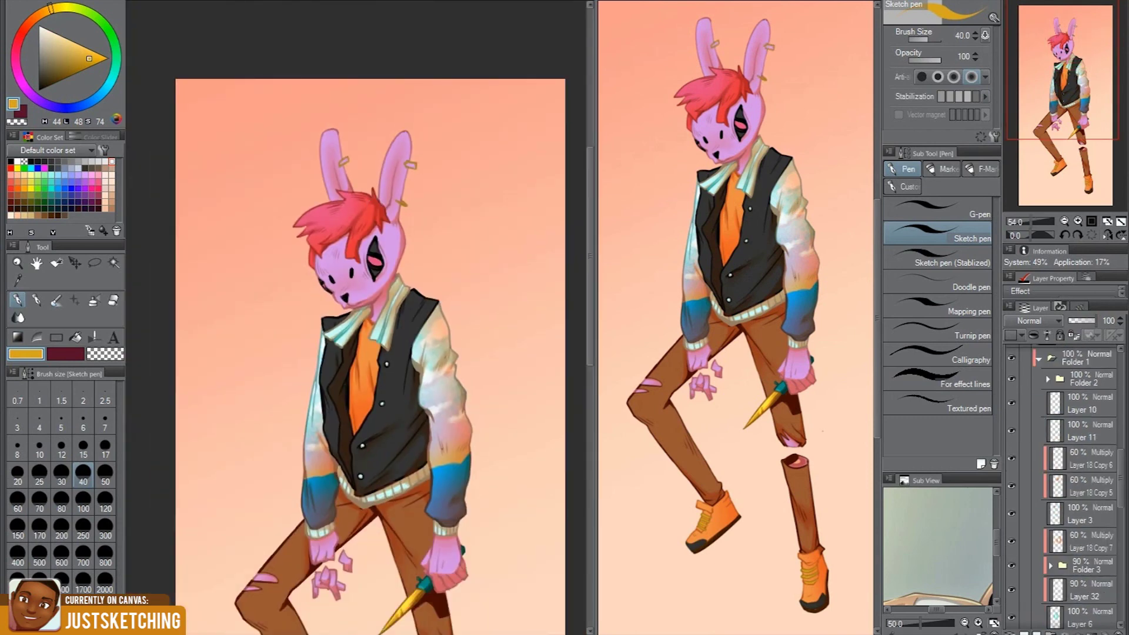